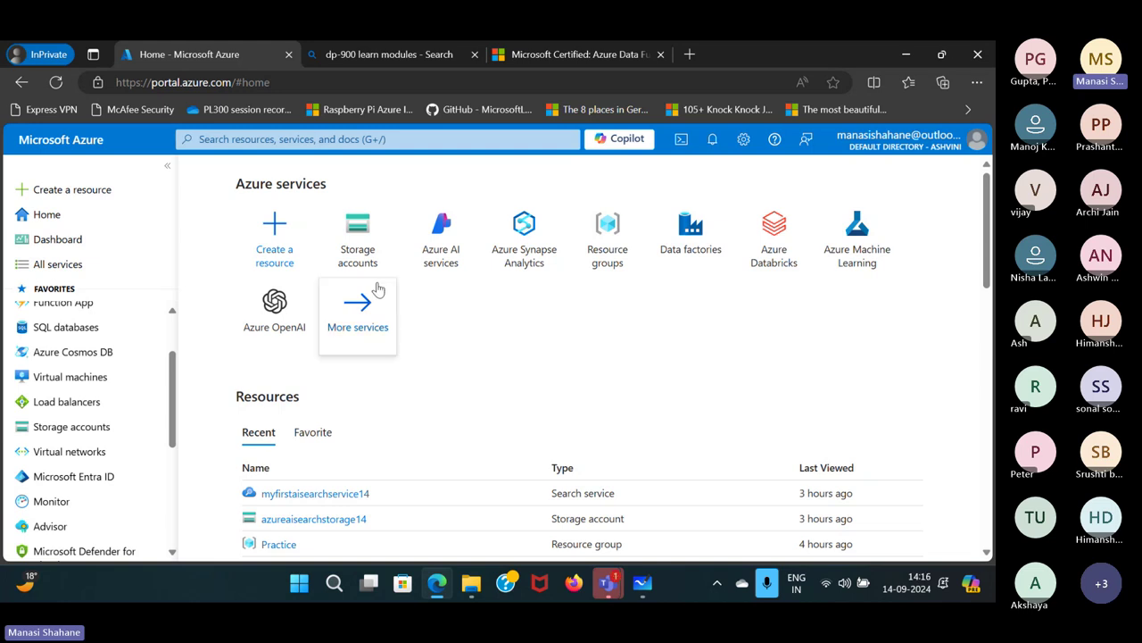
Add a text note headed 'Azure Storage account: 4 types' below the existing notes.
mouse_move(357, 228)
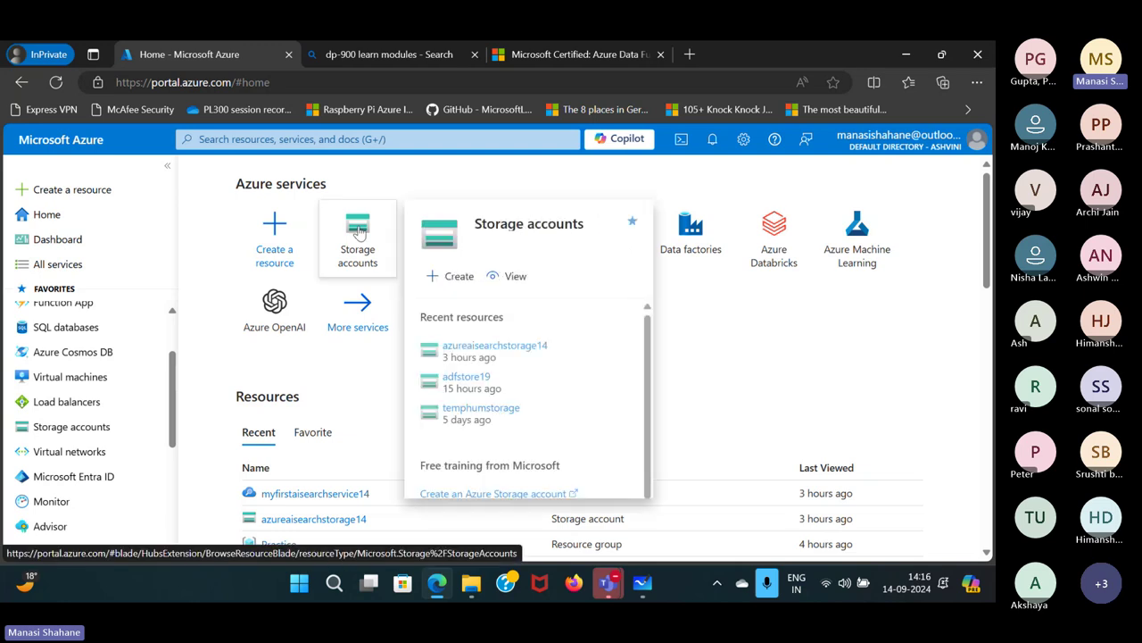
mouse_move(618, 586)
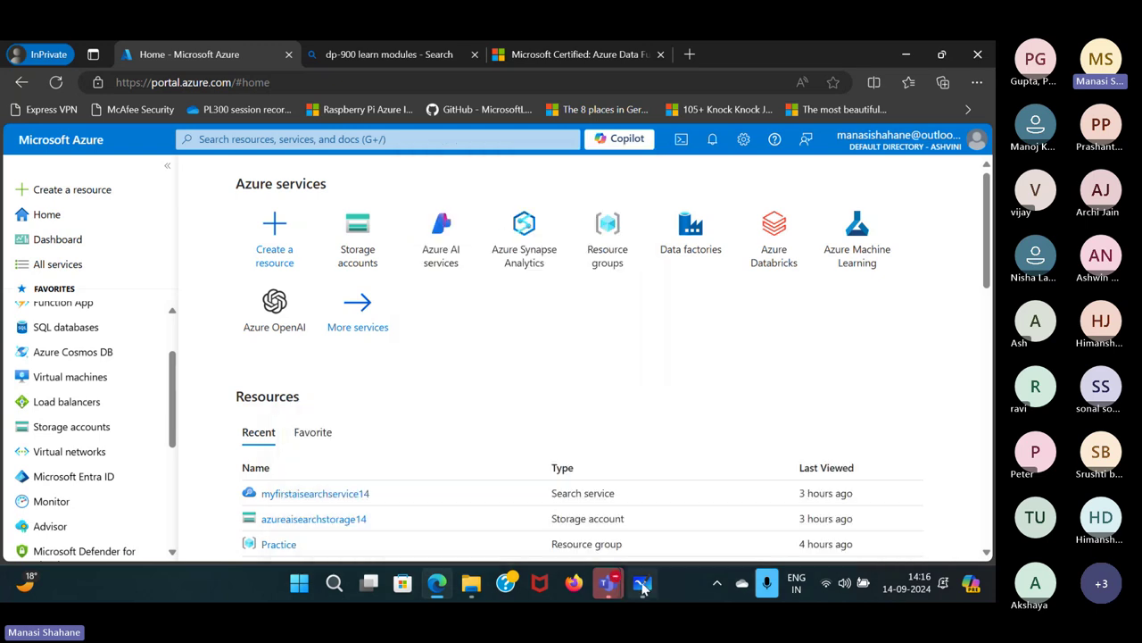
left_click(642, 582)
scroll(637, 456, "down", 5)
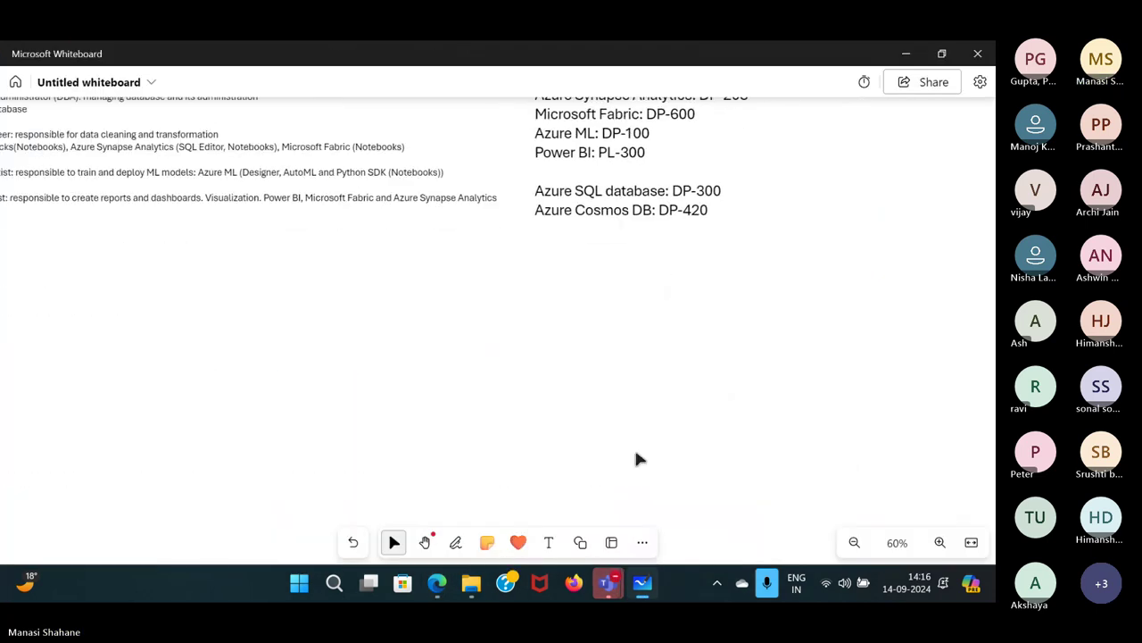
scroll(638, 457, "left", 3)
left_click(549, 542)
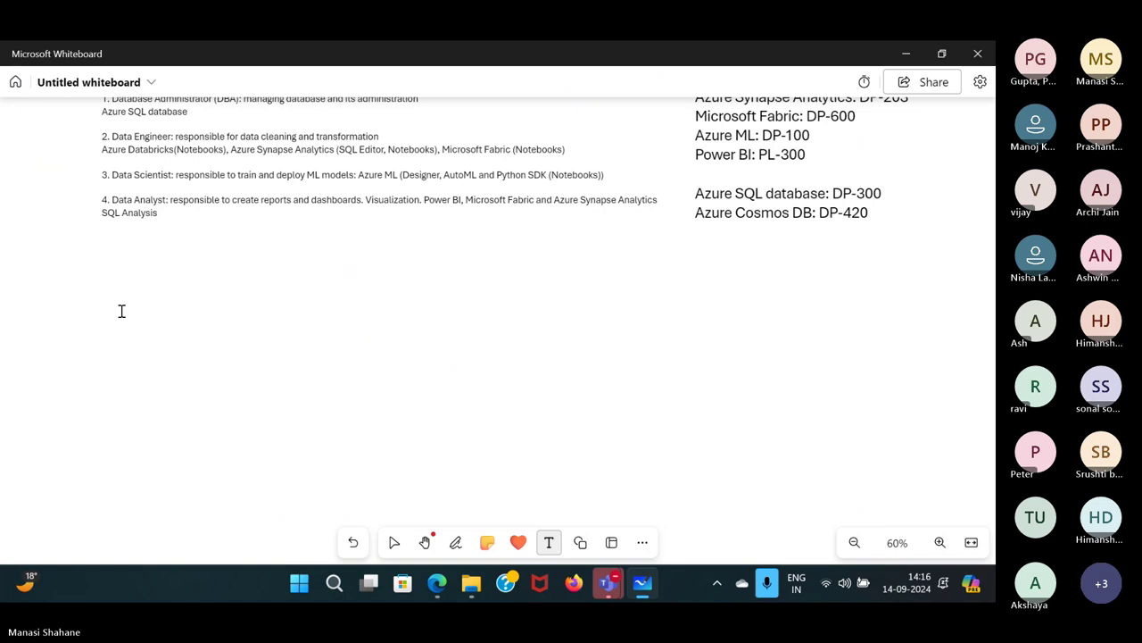
left_click(112, 301)
type("Azure")
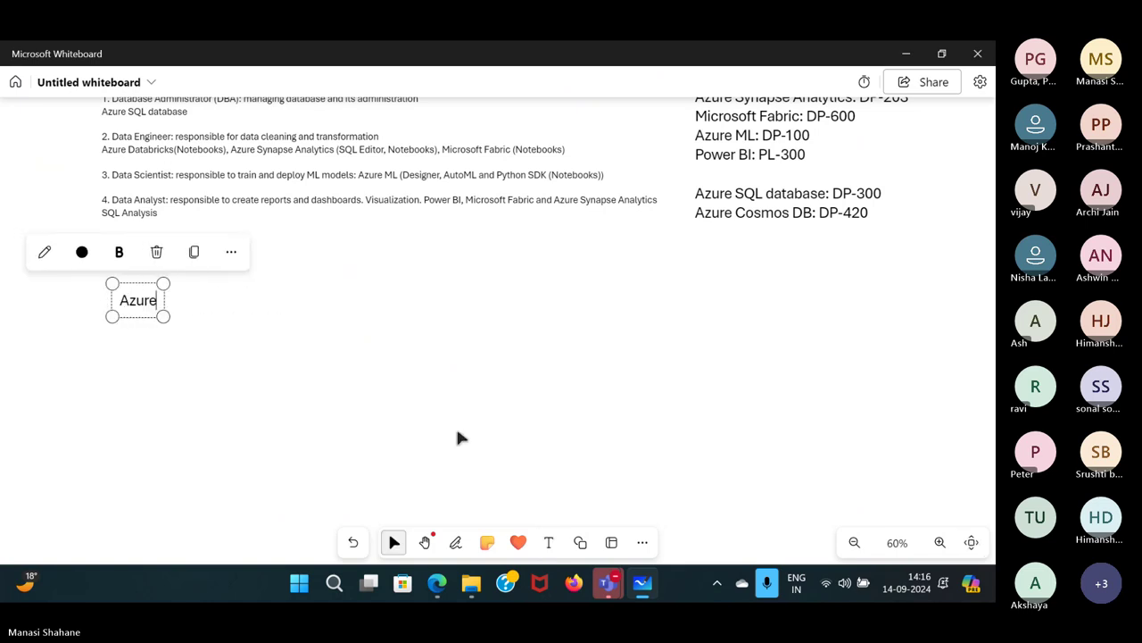
type(" Storage ")
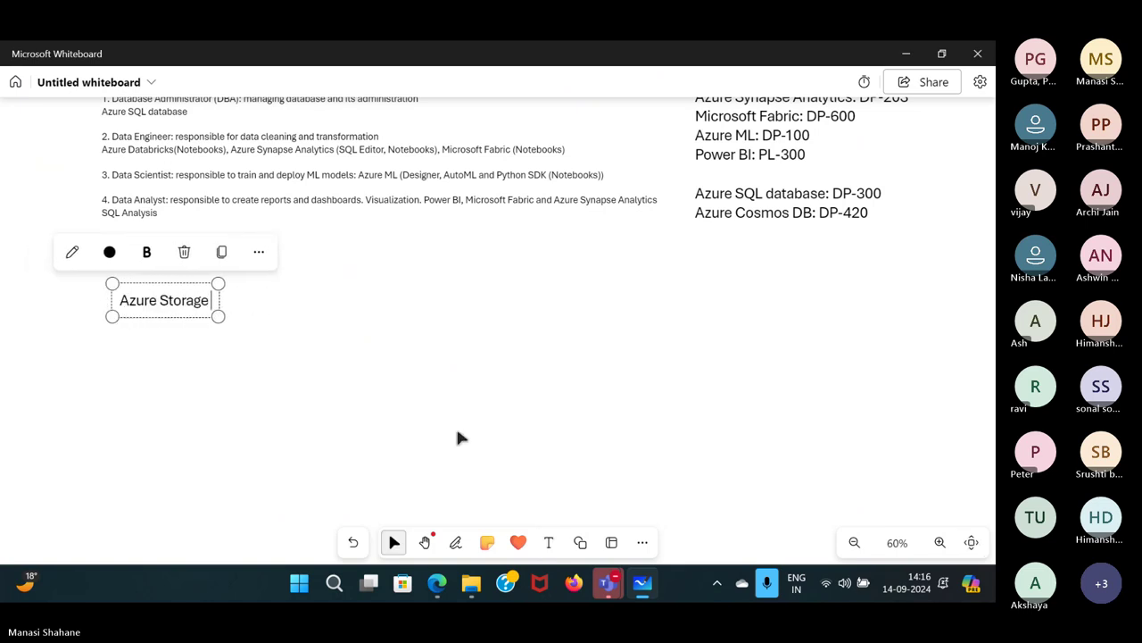
type("acc")
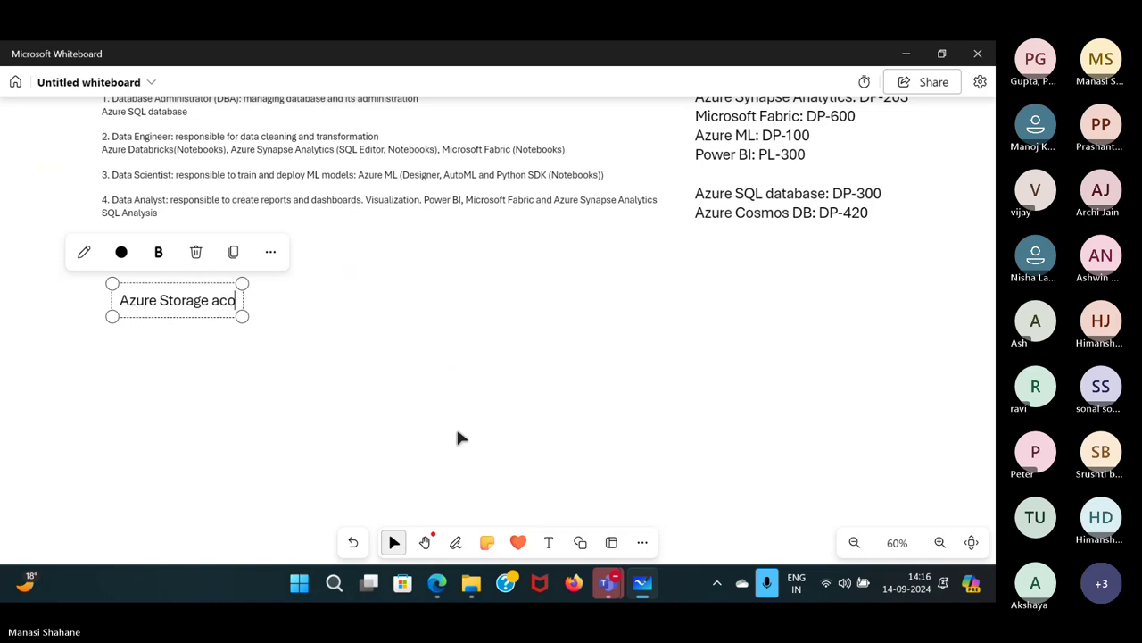
type("ount:")
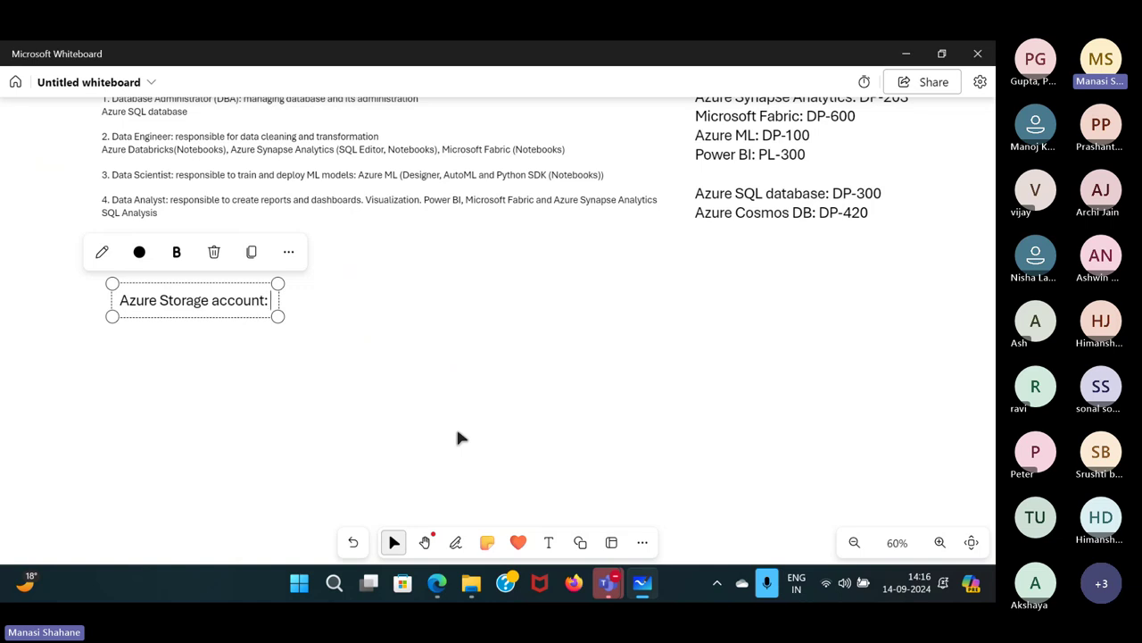
type("4 types")
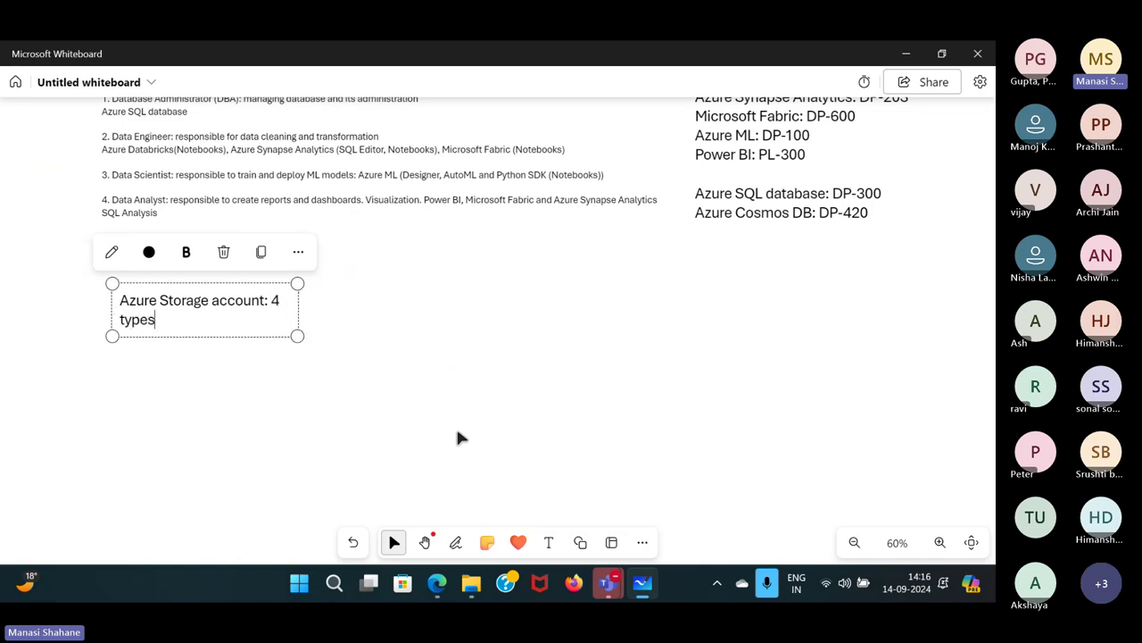
left_click_drag(295, 296, 419, 314)
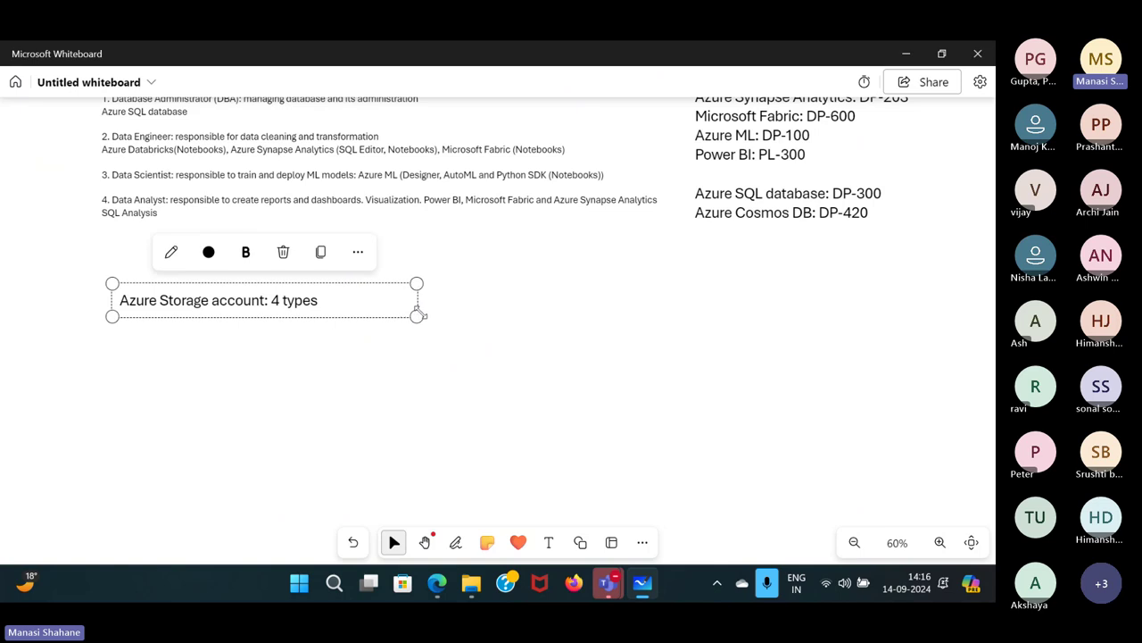
List '1. Blob (Container)', '2. File Share', '3. Query' and '4. Table' under the heading.
left_click(337, 308)
key("Return")
type("1")
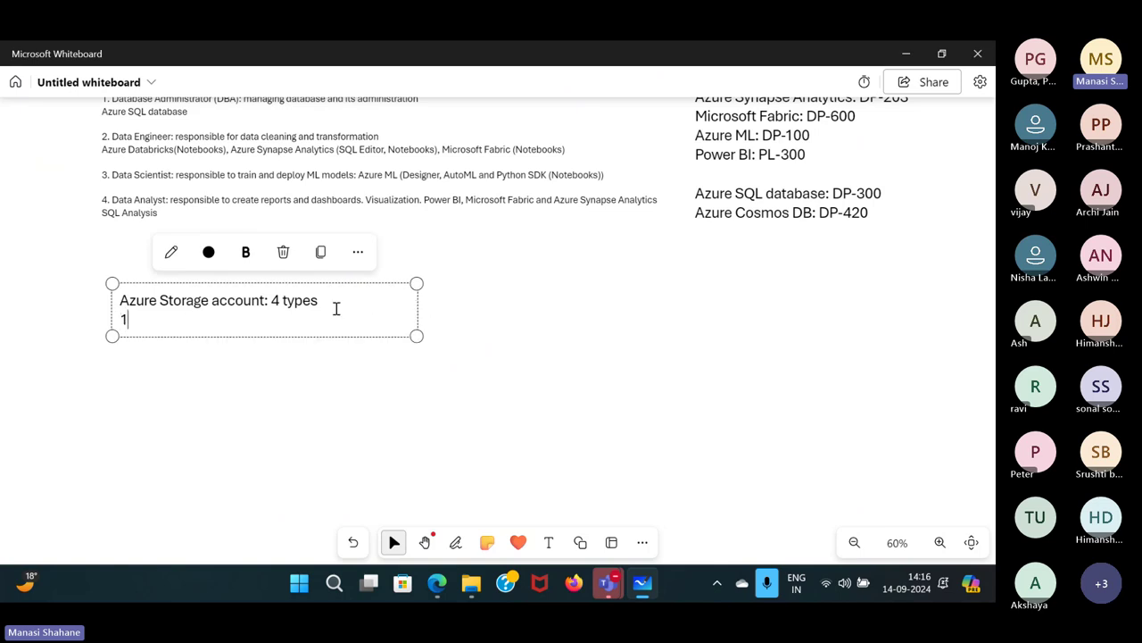
type(". Blob (Container)")
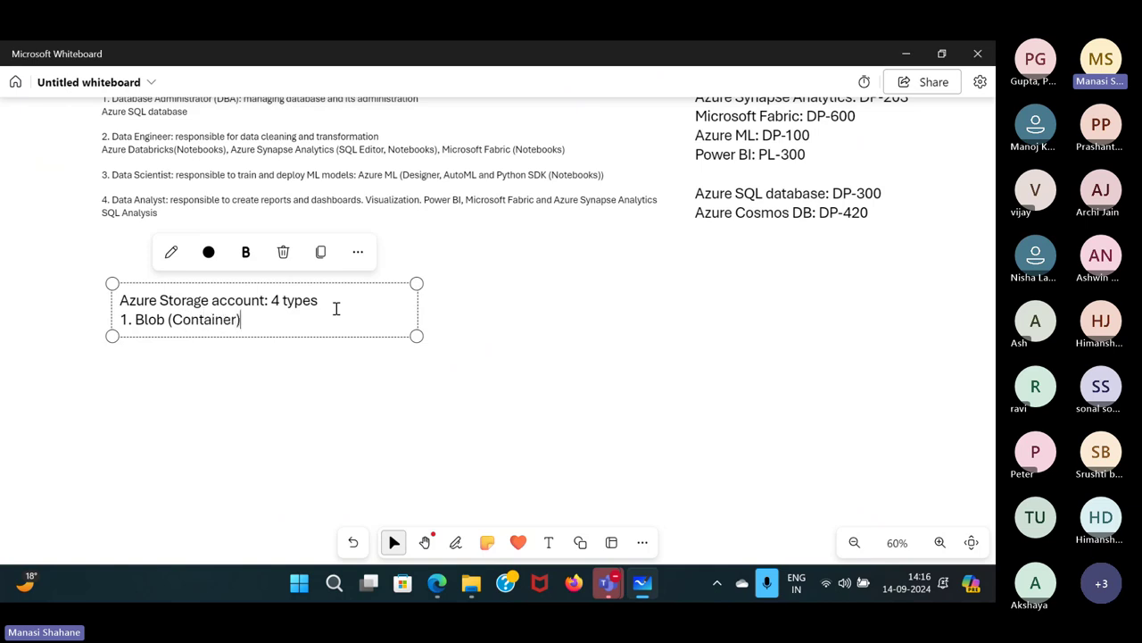
key("Return")
type("2. ")
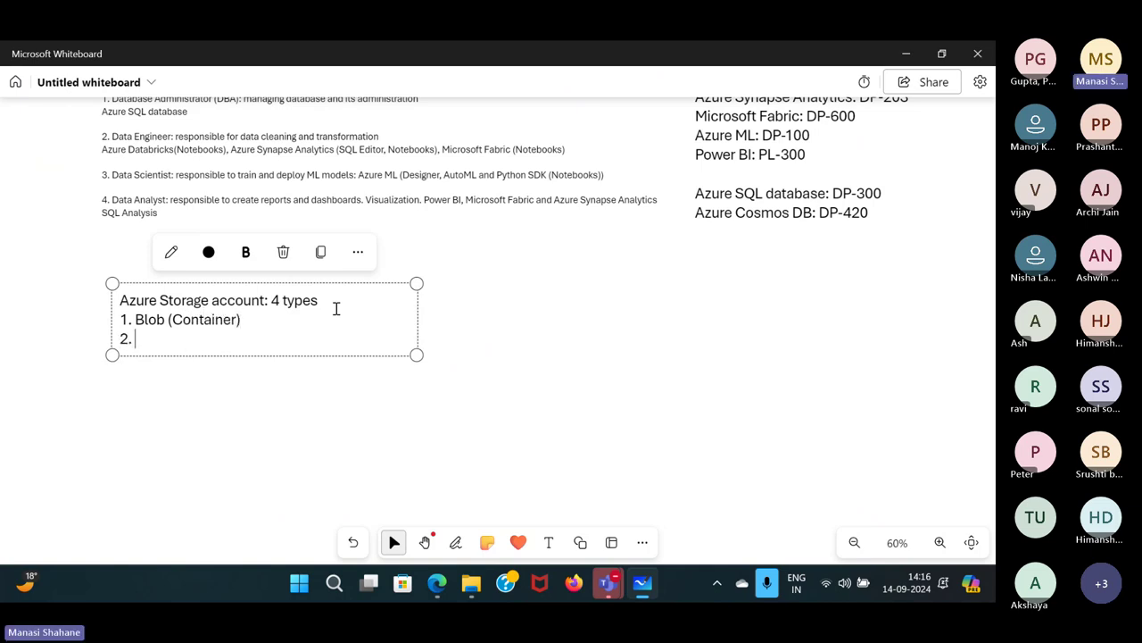
type("File Share")
key("Return")
type("3. T")
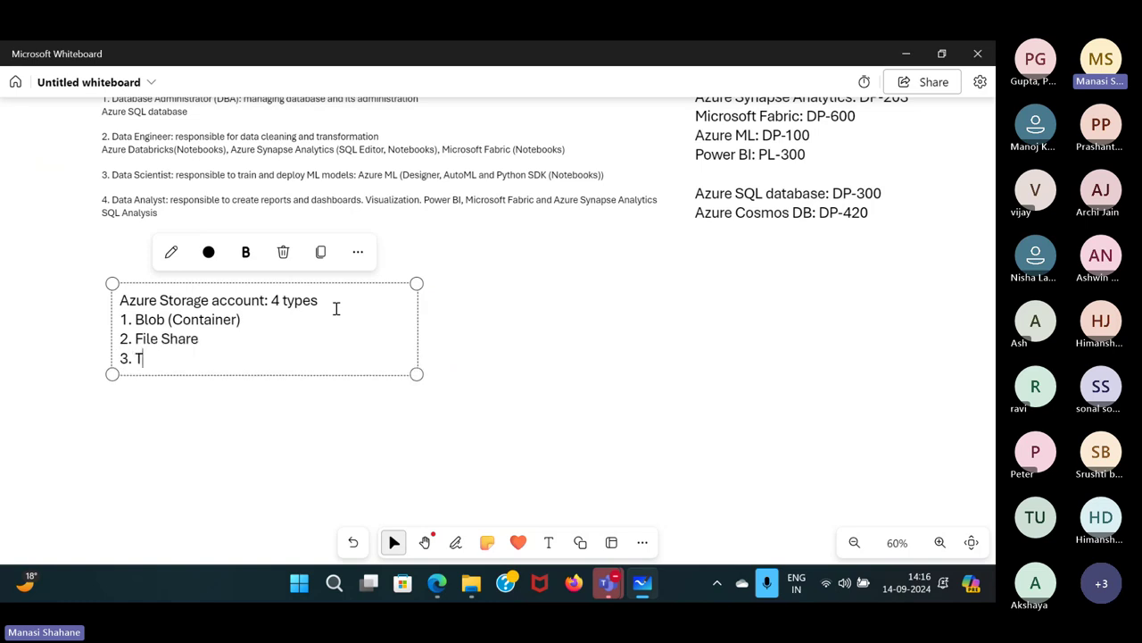
key("BackSpace")
type("Query")
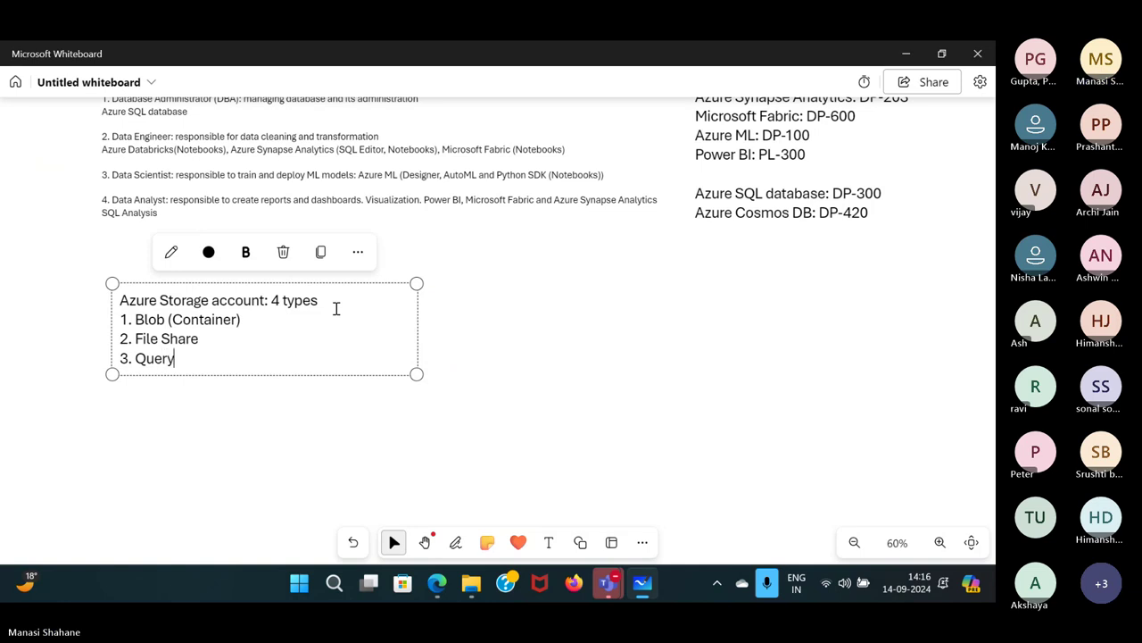
key("Return")
type("4. Table")
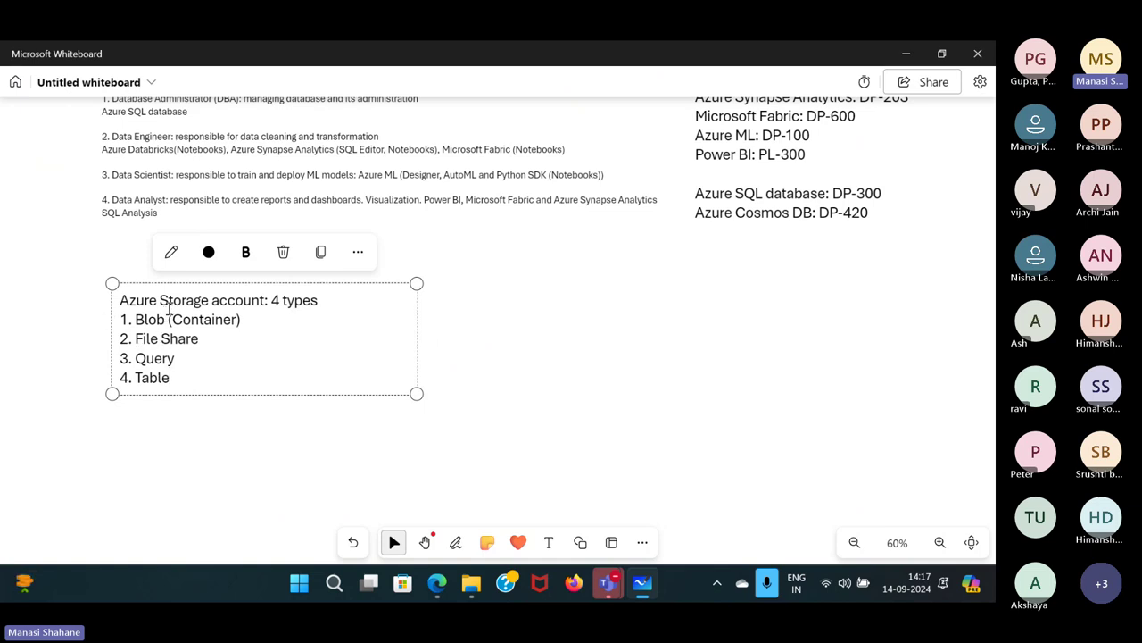
Append ': File' to the Blob line and ': Use to share files between VMs' to File Share.
left_click(244, 320)
type(": File format")
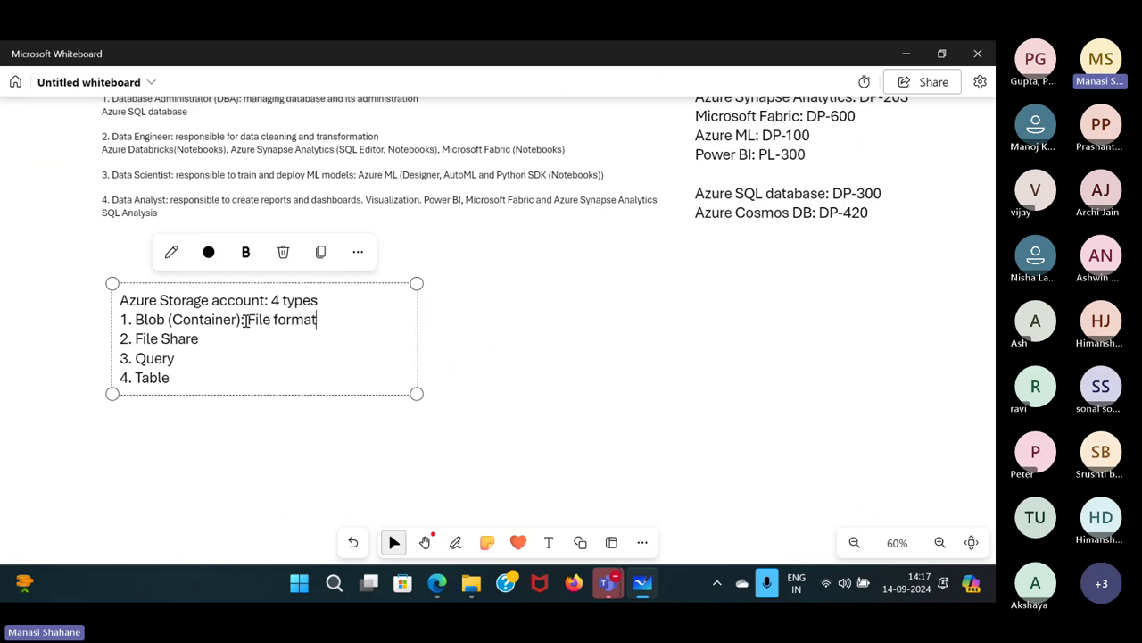
key("BackSpace")
key("BackSpace")
key("BackSpace")
key("BackSpace")
key("BackSpace")
key("BackSpace")
key("BackSpace")
left_click(210, 340)
type(": Use to share fil")
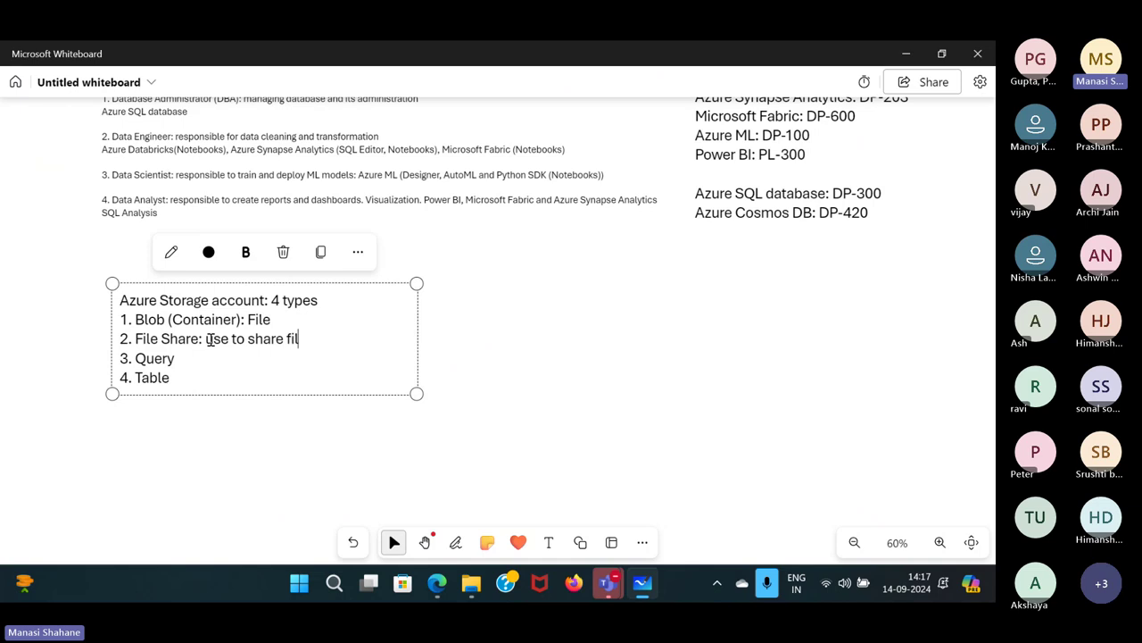
type("es betwe")
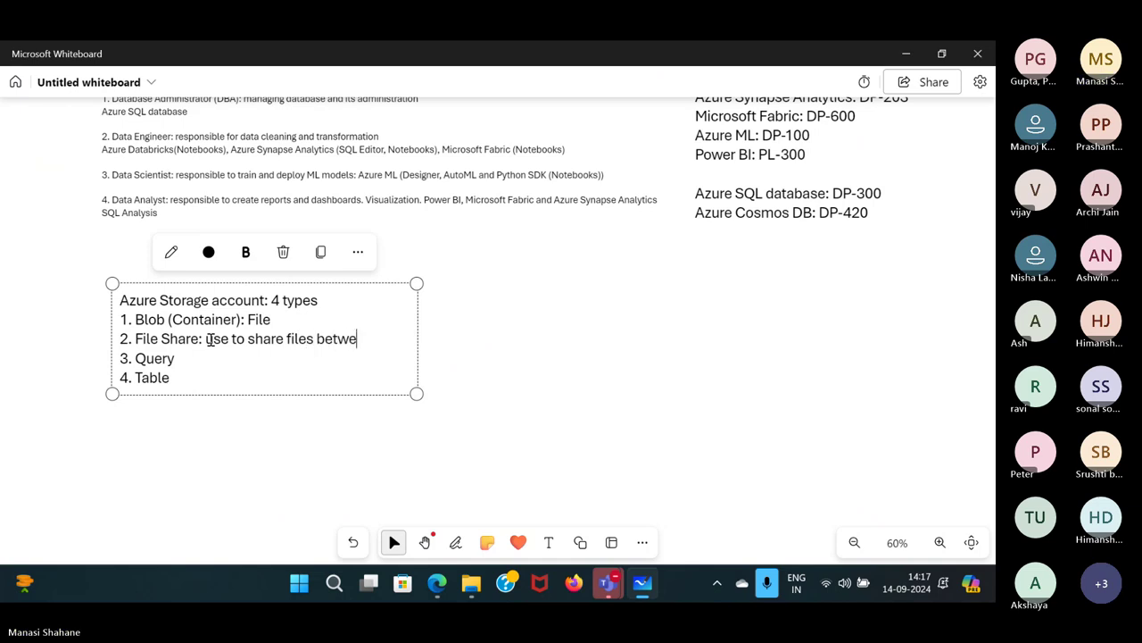
type("en VMs")
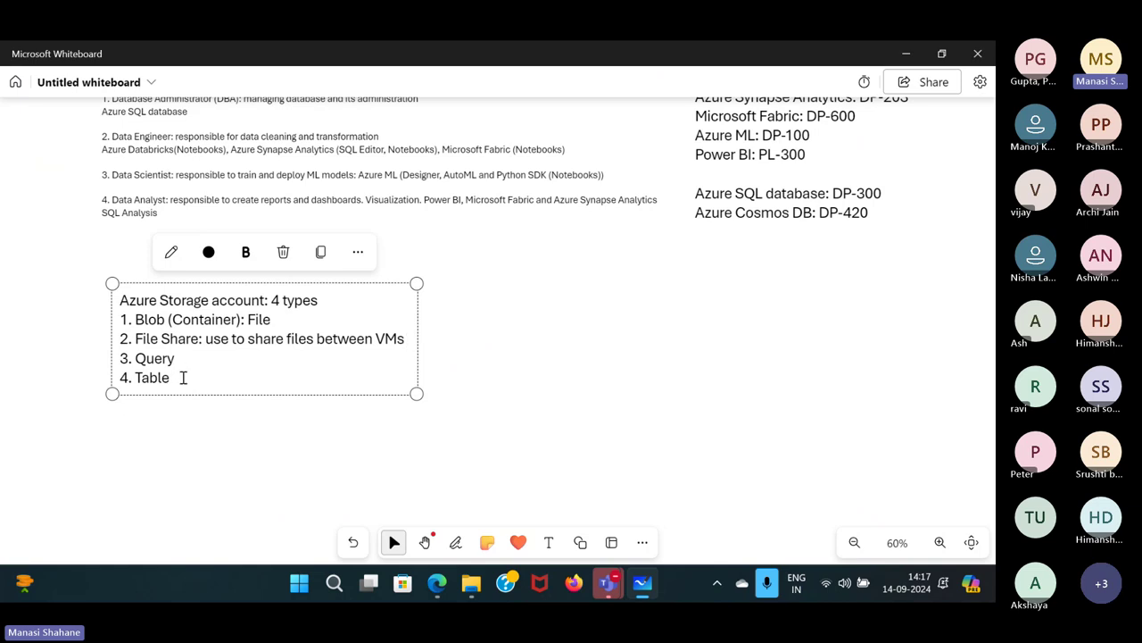
left_click(555, 421)
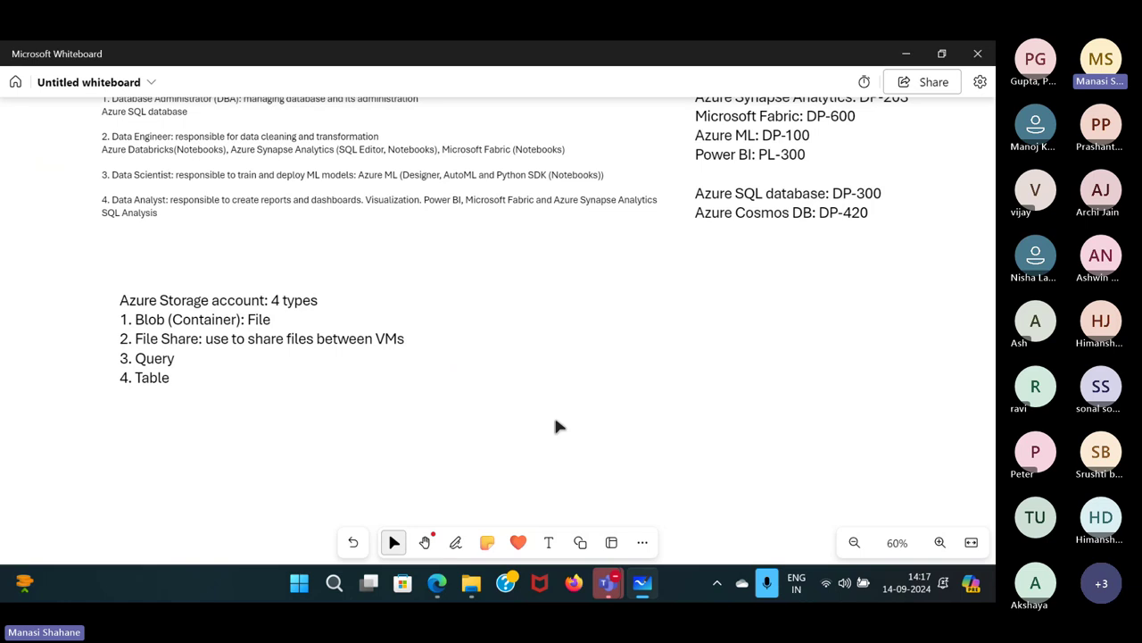
Add ':' after Query and ': key-value pair storage.' after Table, then highlight the Blob line.
left_click(188, 369)
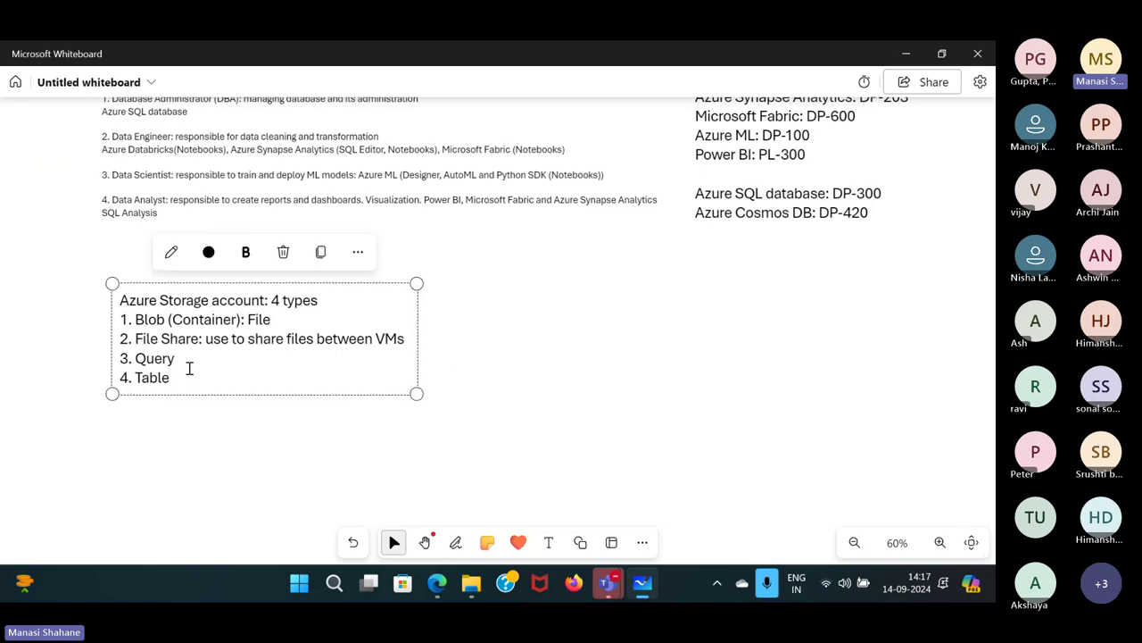
key("Up")
type(":")
type(": ")
type("key-")
type("value pa")
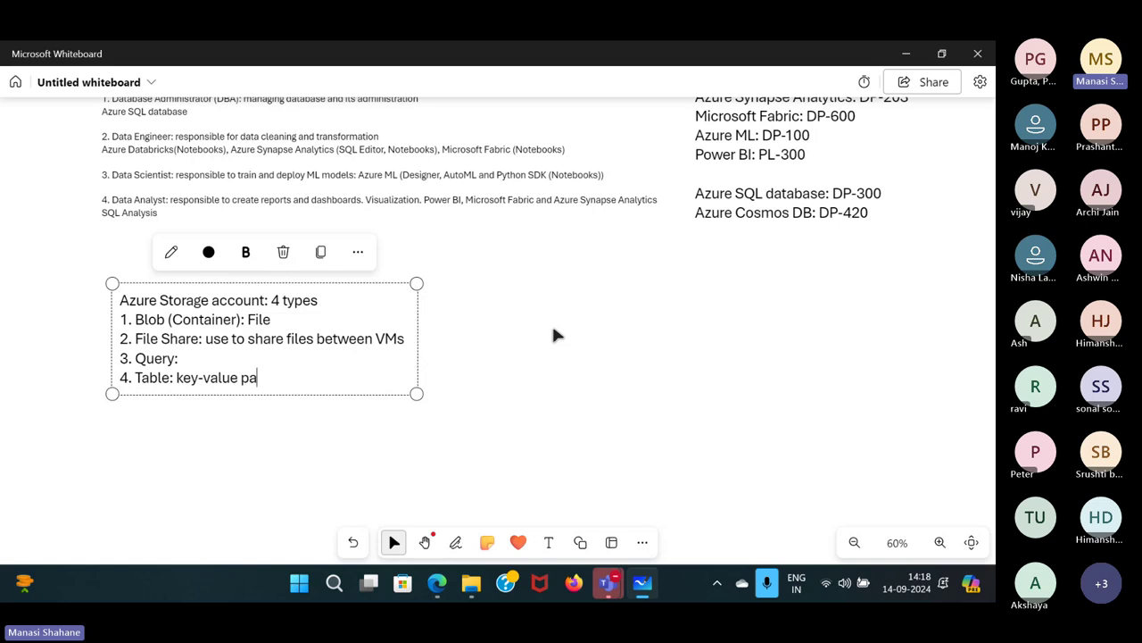
type("ir storage")
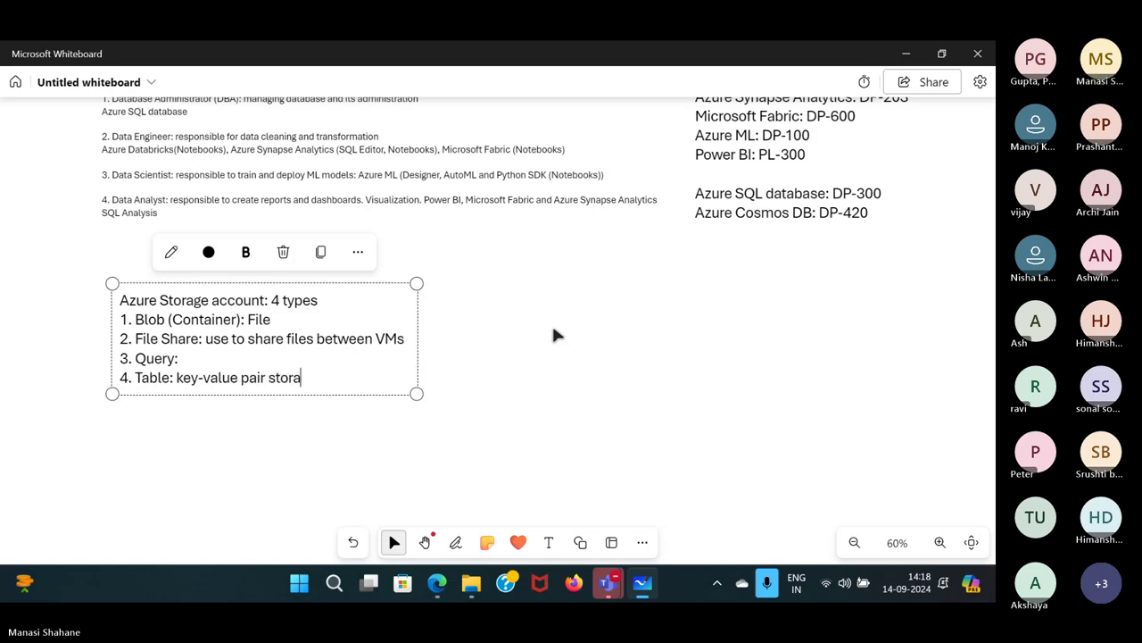
left_click(554, 331)
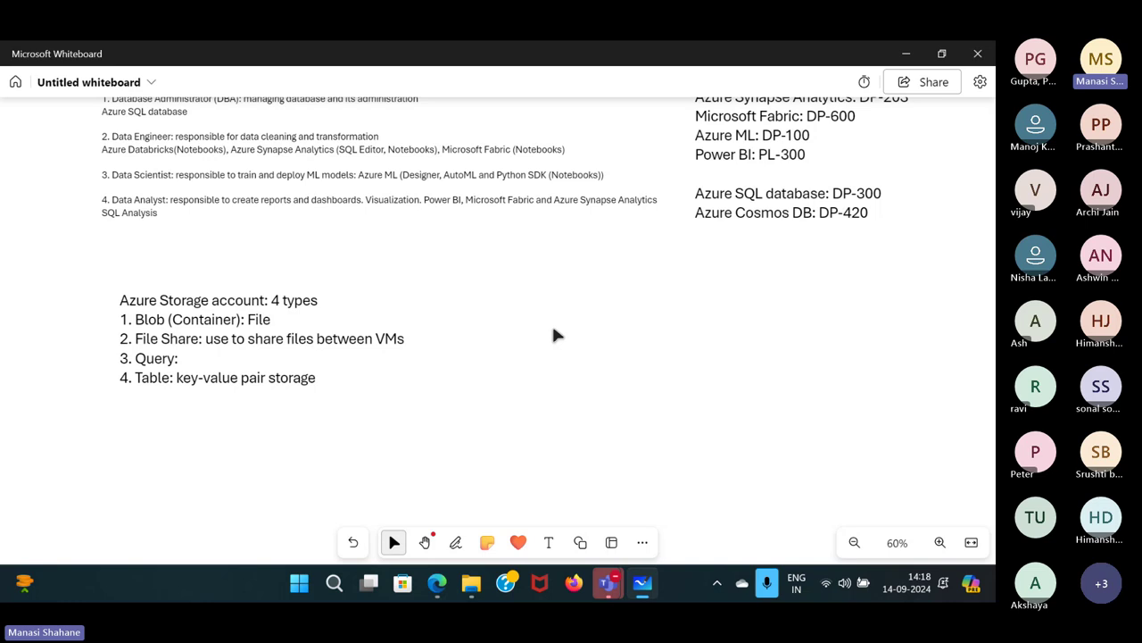
left_click(339, 376)
type(".")
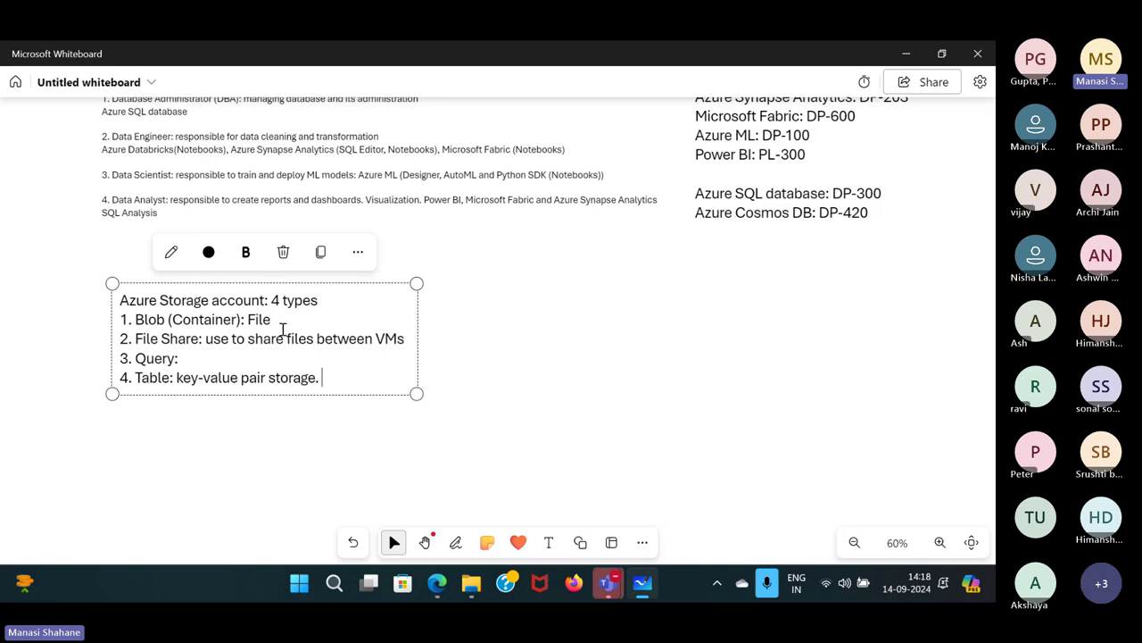
left_click_drag(272, 319, 132, 323)
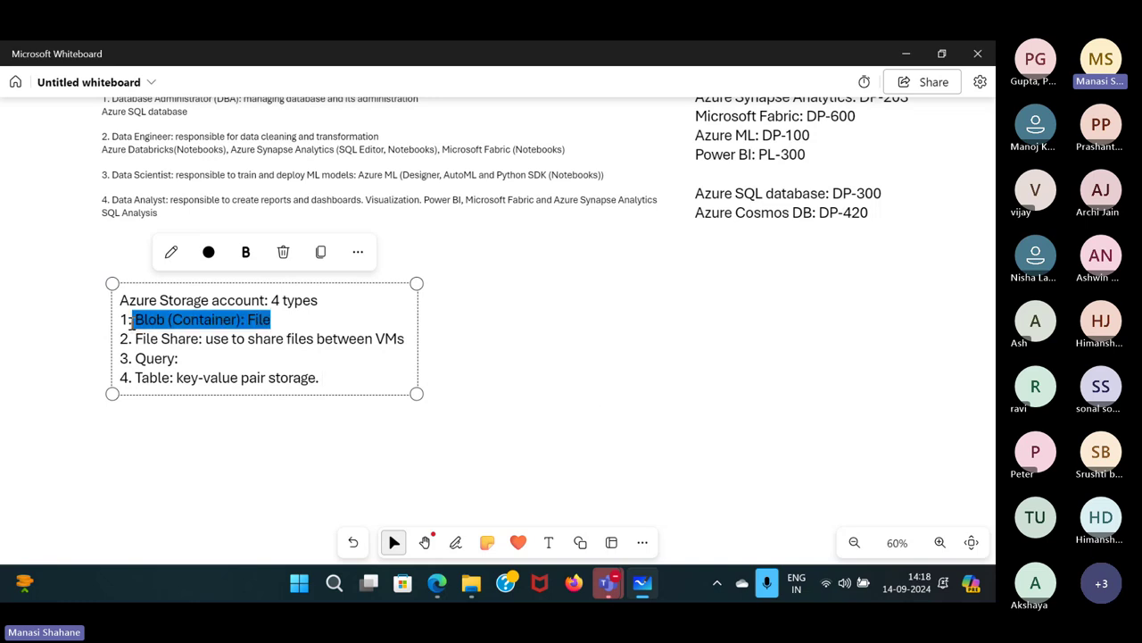
left_click(569, 362)
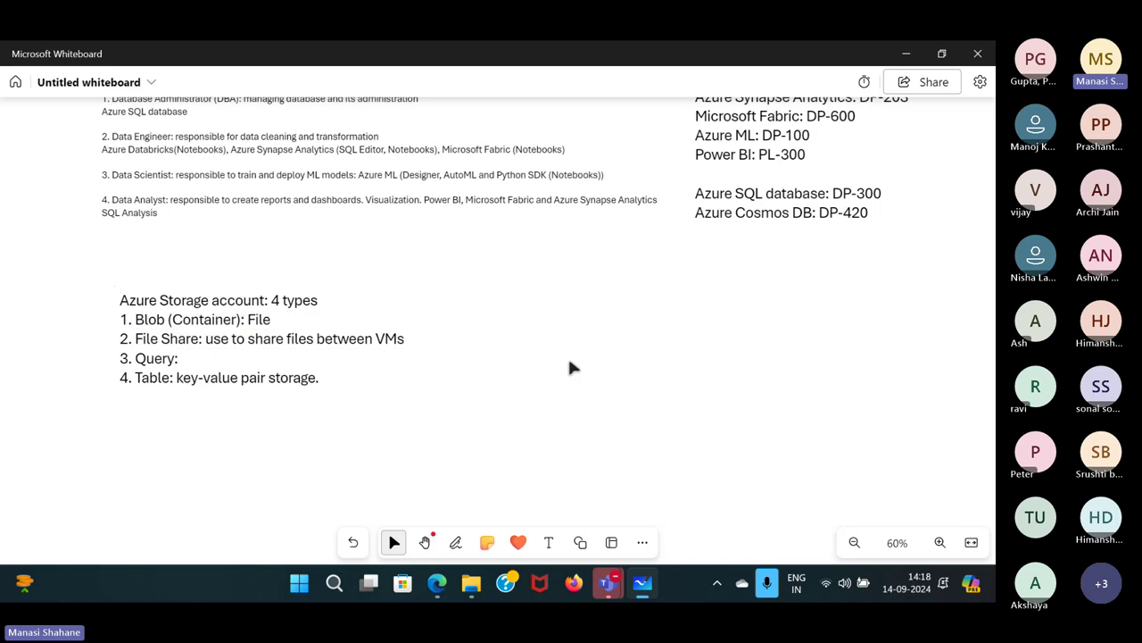
Open the Storage accounts list showing the nine existing accounts, such as adfstore19 and contosowines.
mouse_move(438, 582)
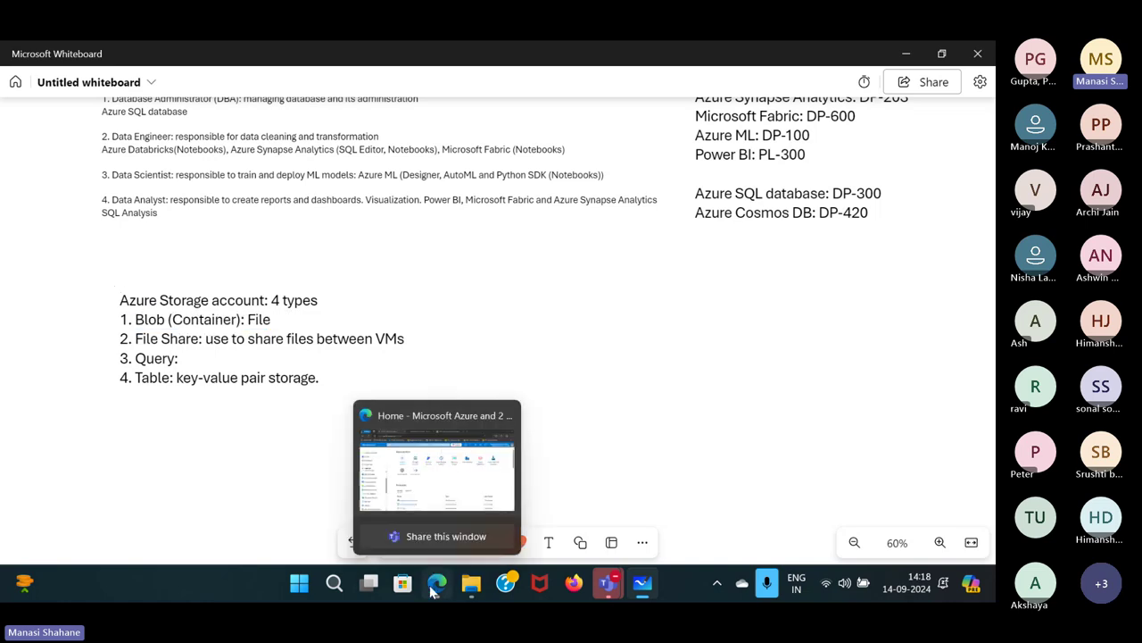
left_click(432, 451)
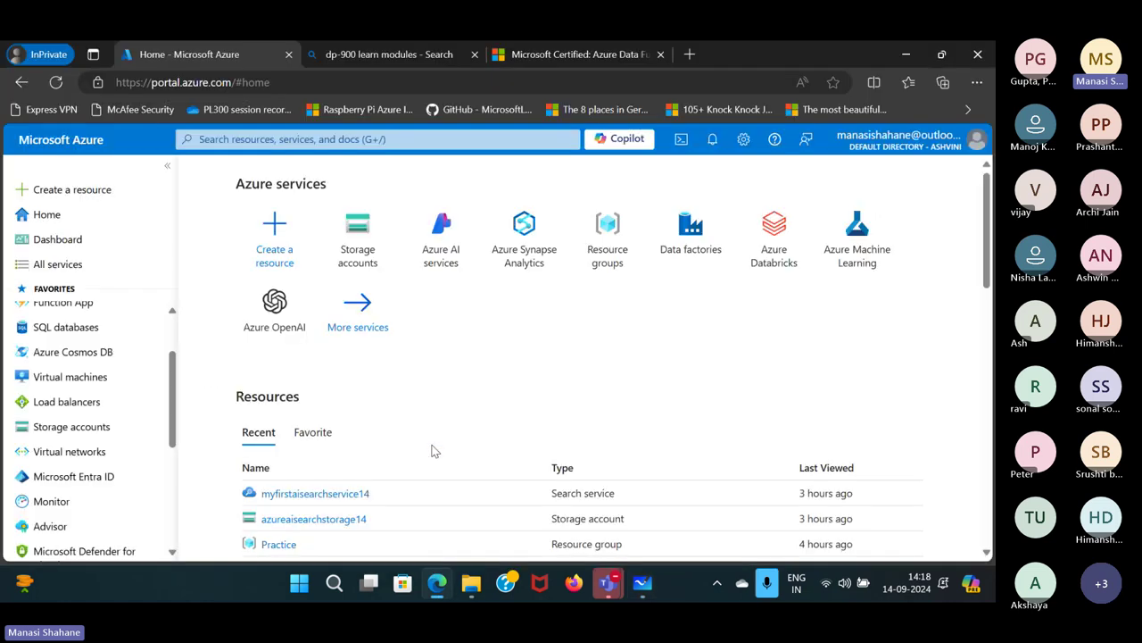
left_click(257, 140)
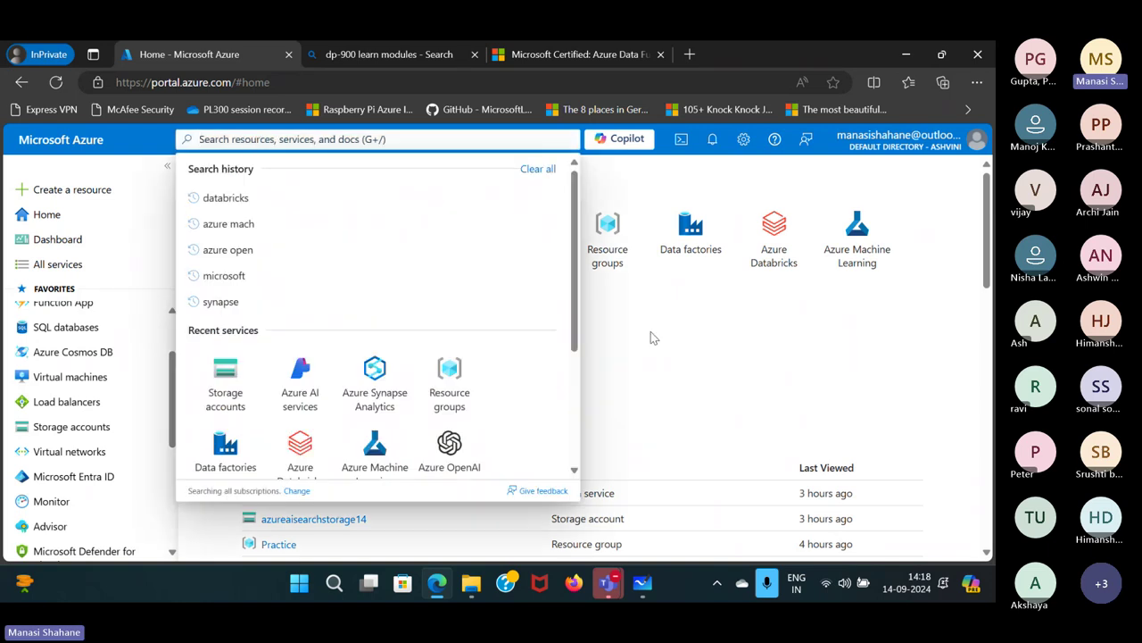
left_click(651, 338)
scroll(84, 396, "up", 1)
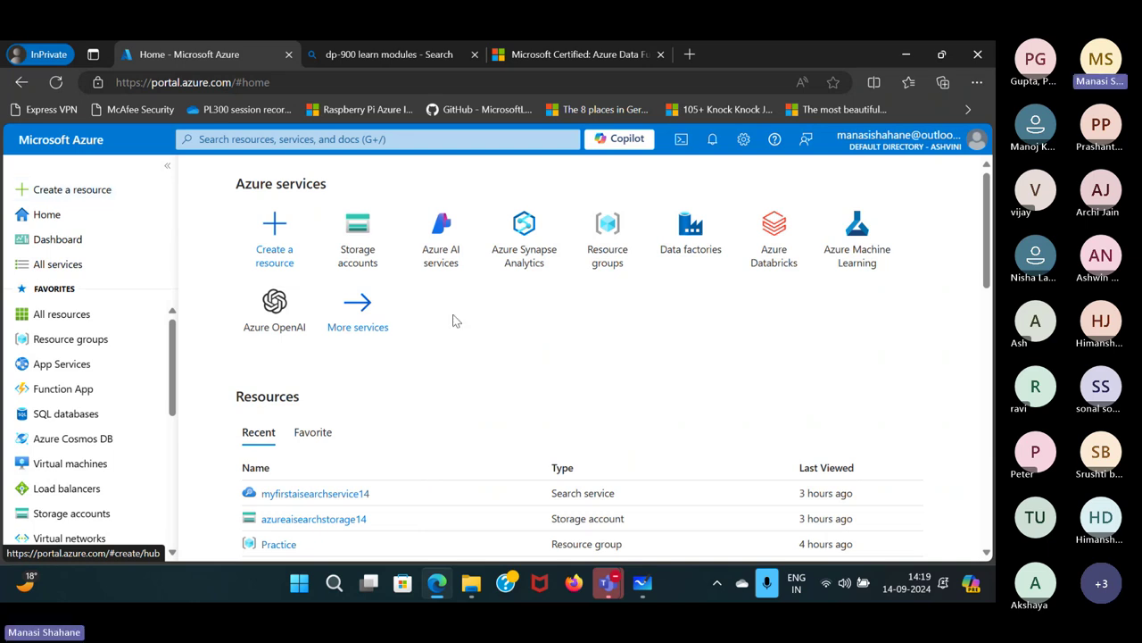
left_click(338, 256)
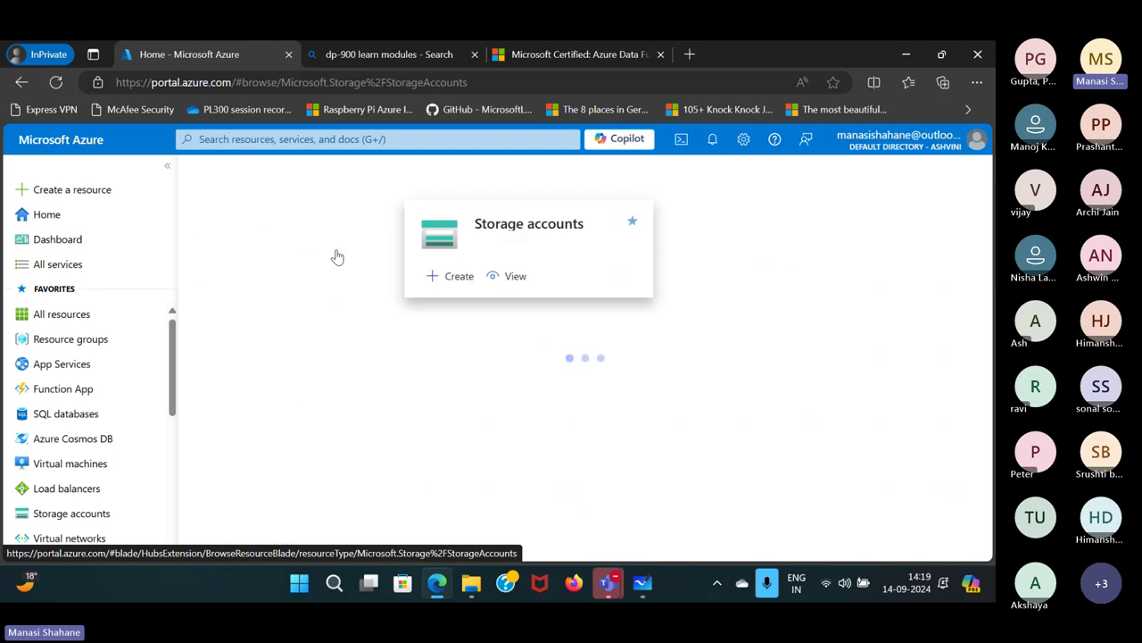
scroll(308, 431, "down", 1)
scroll(308, 432, "down", 2)
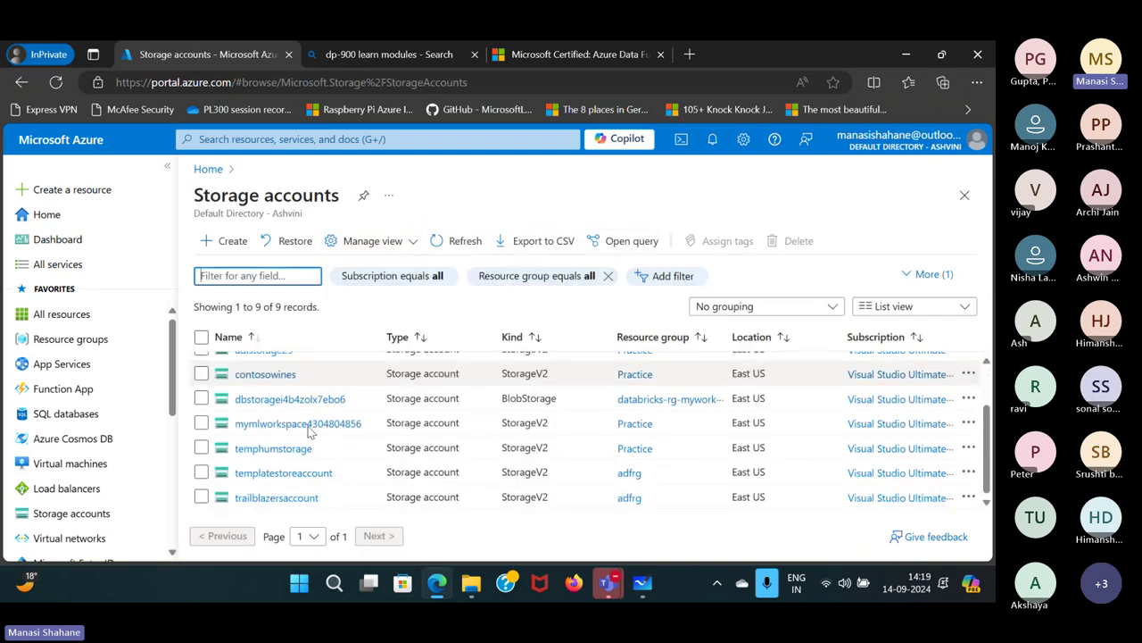
scroll(308, 432, "up", 3)
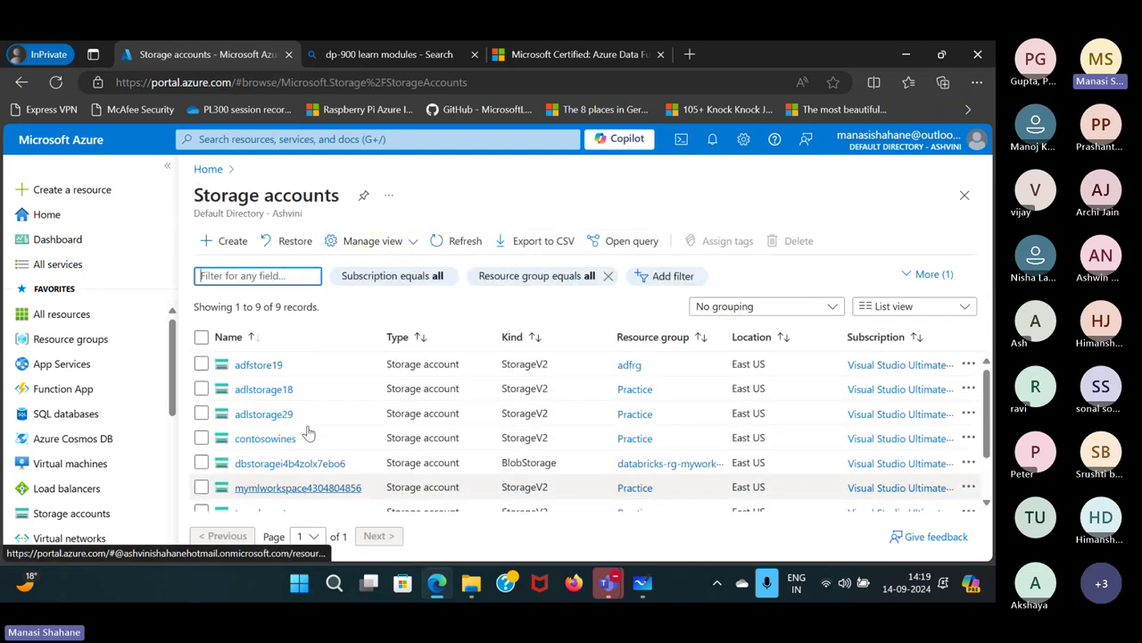
left_click(222, 255)
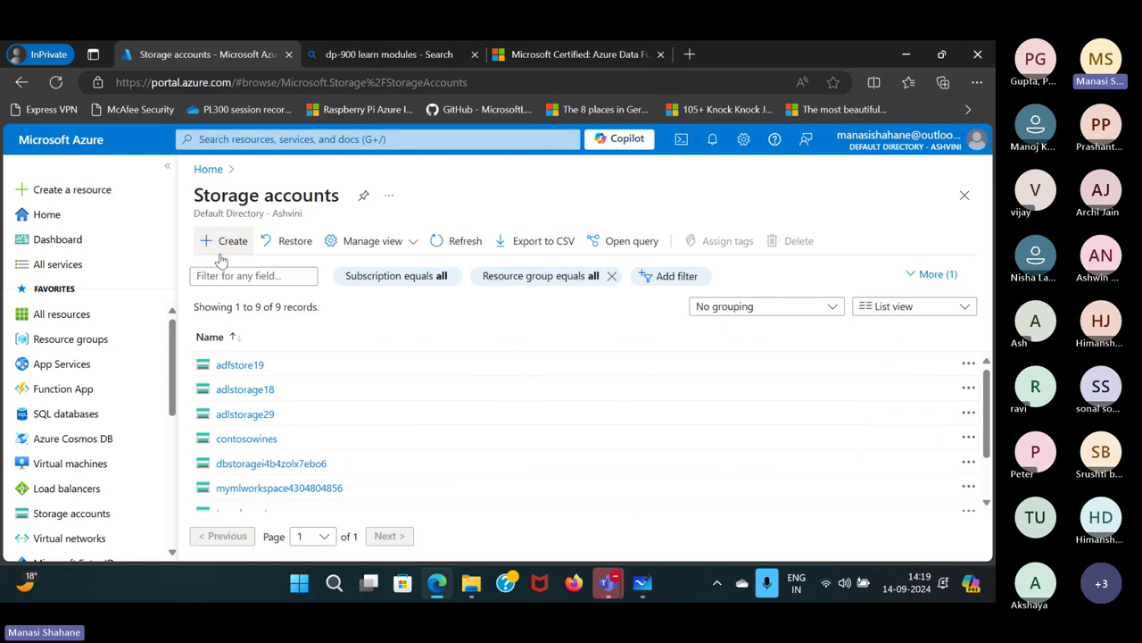
Place the new storage account in resource group Practice and name it webinarstorage14.
scroll(714, 409, "down", 2)
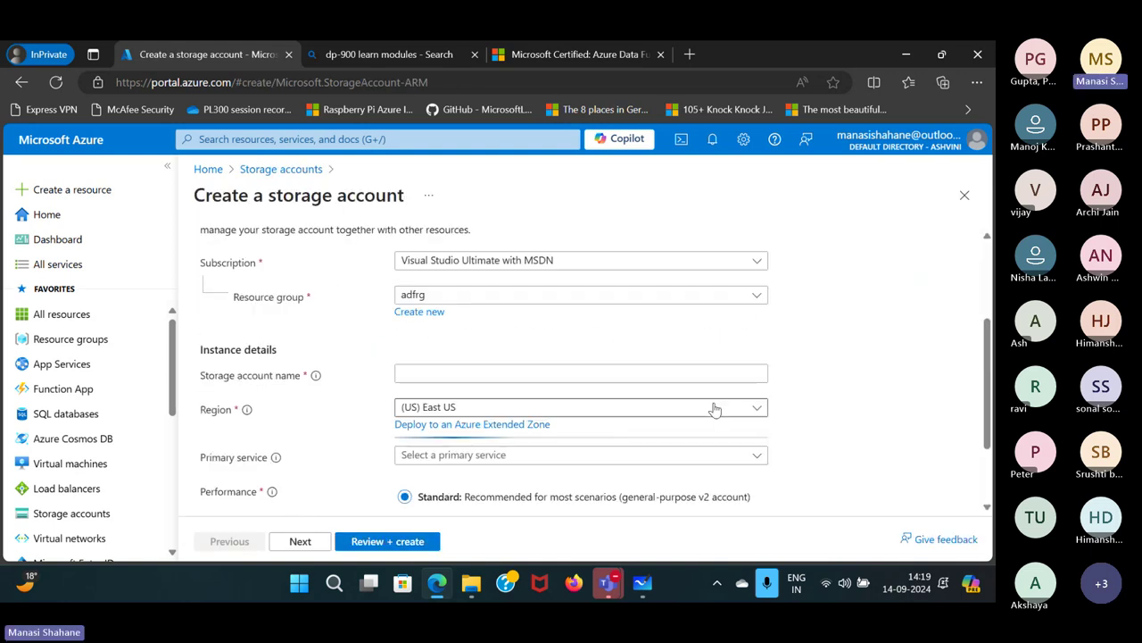
left_click(648, 302)
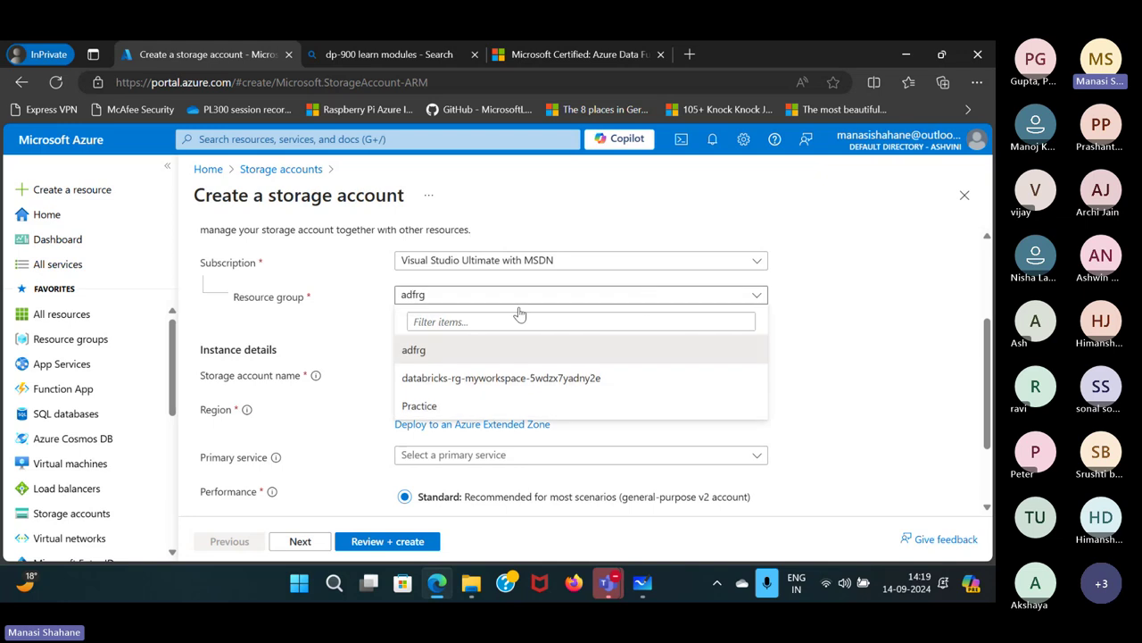
left_click(453, 408)
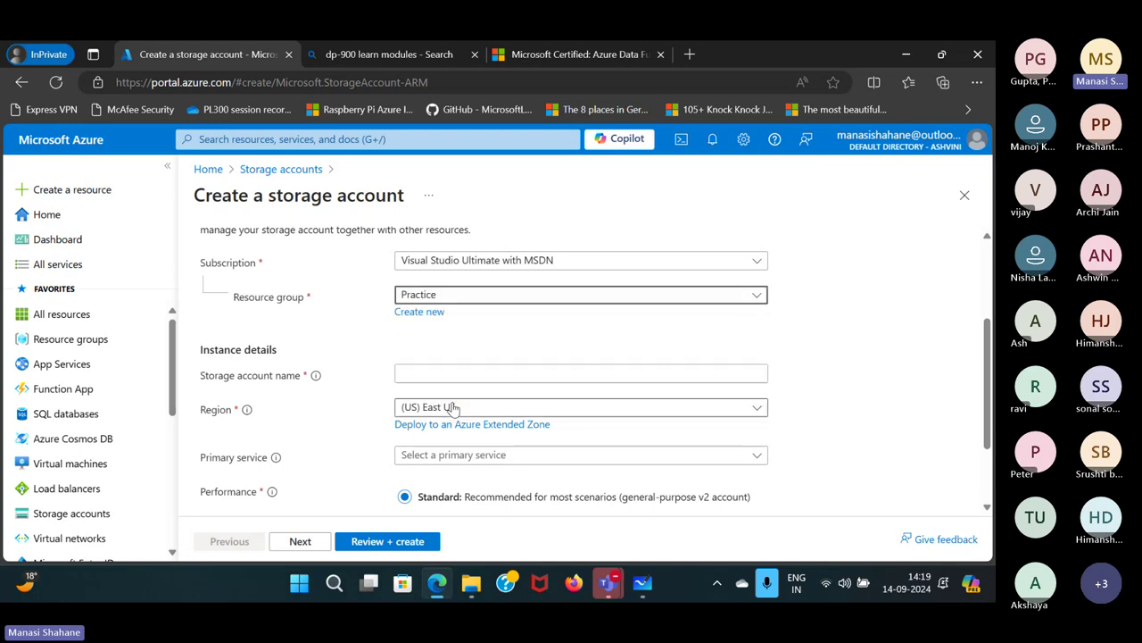
left_click(632, 373)
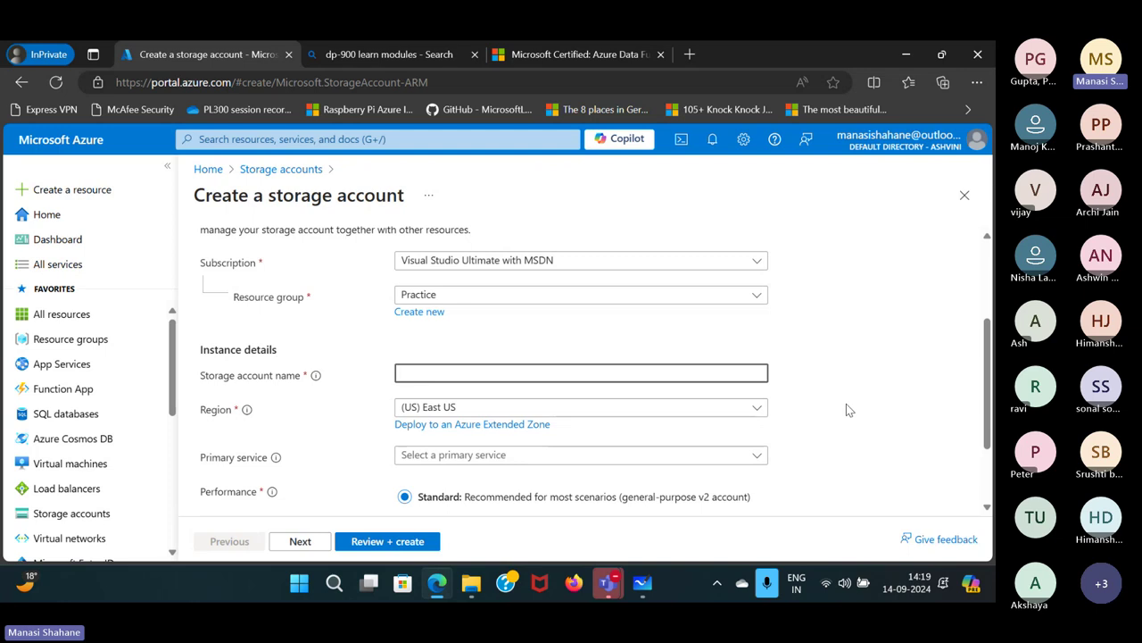
scroll(847, 404, "down", 1)
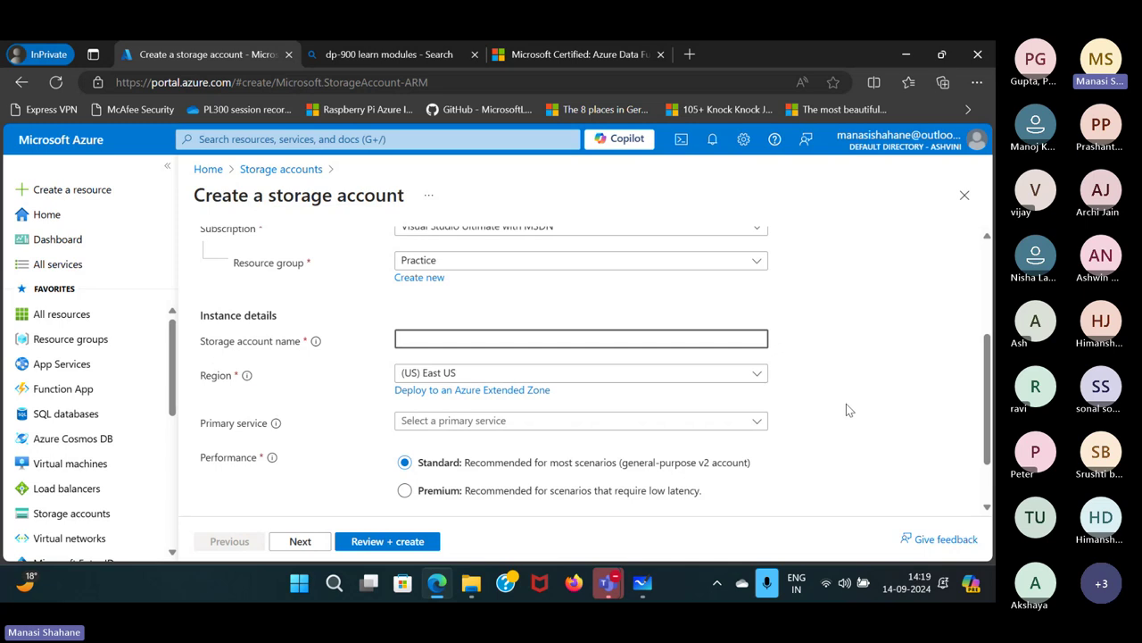
type("webinarstora")
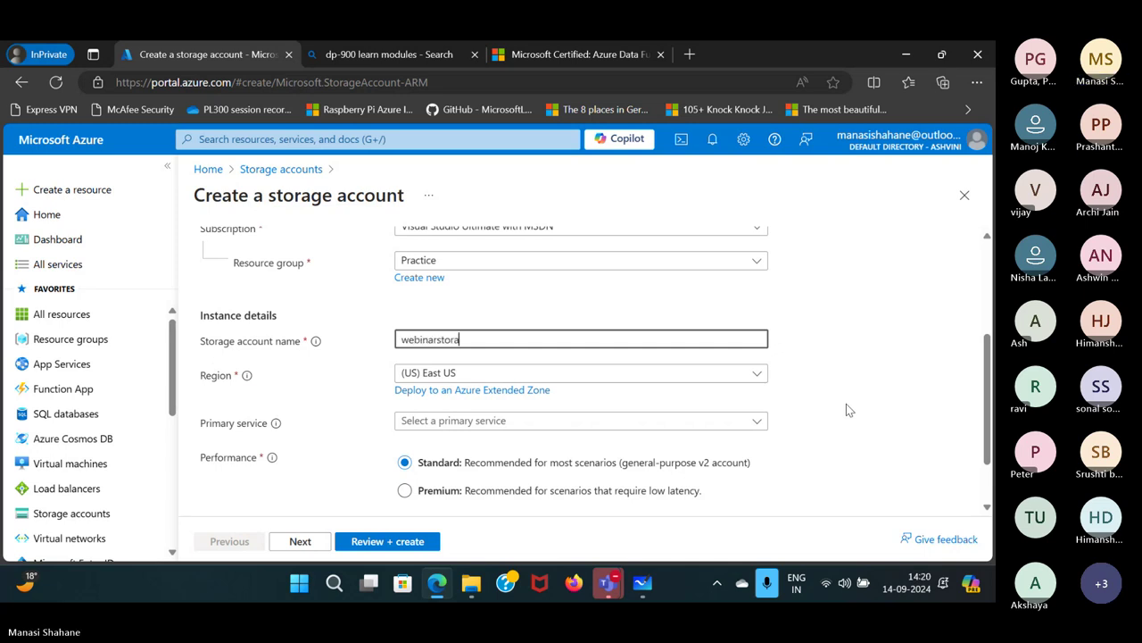
type("ge14")
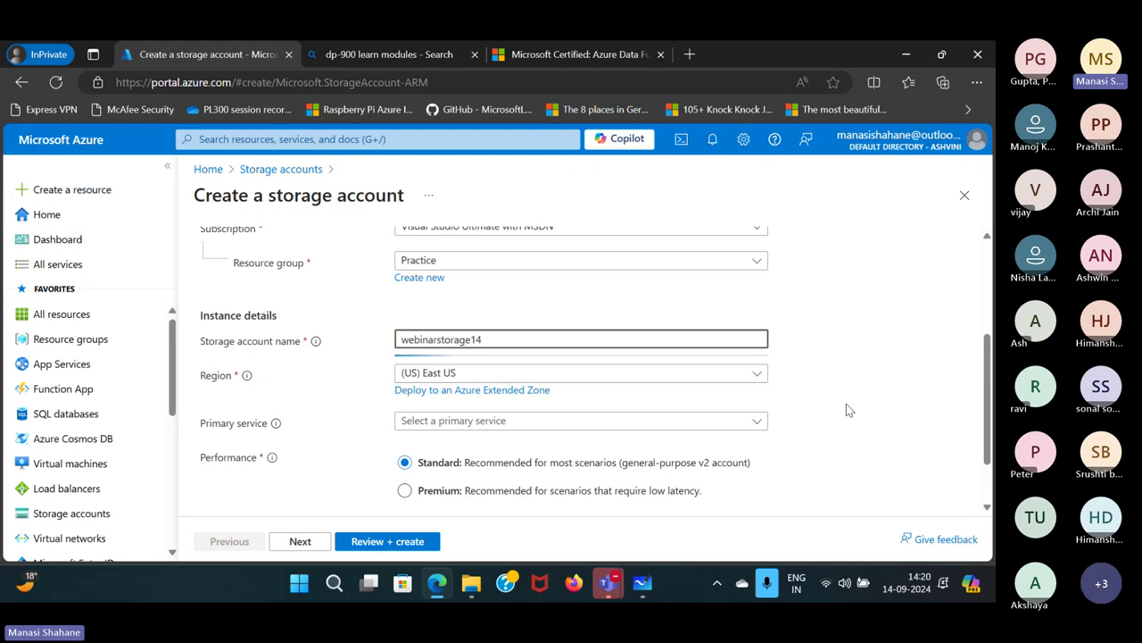
Set redundancy to locally-redundant storage (LRS) and proceed to Review + create.
scroll(745, 452, "down", 2)
left_click(753, 458)
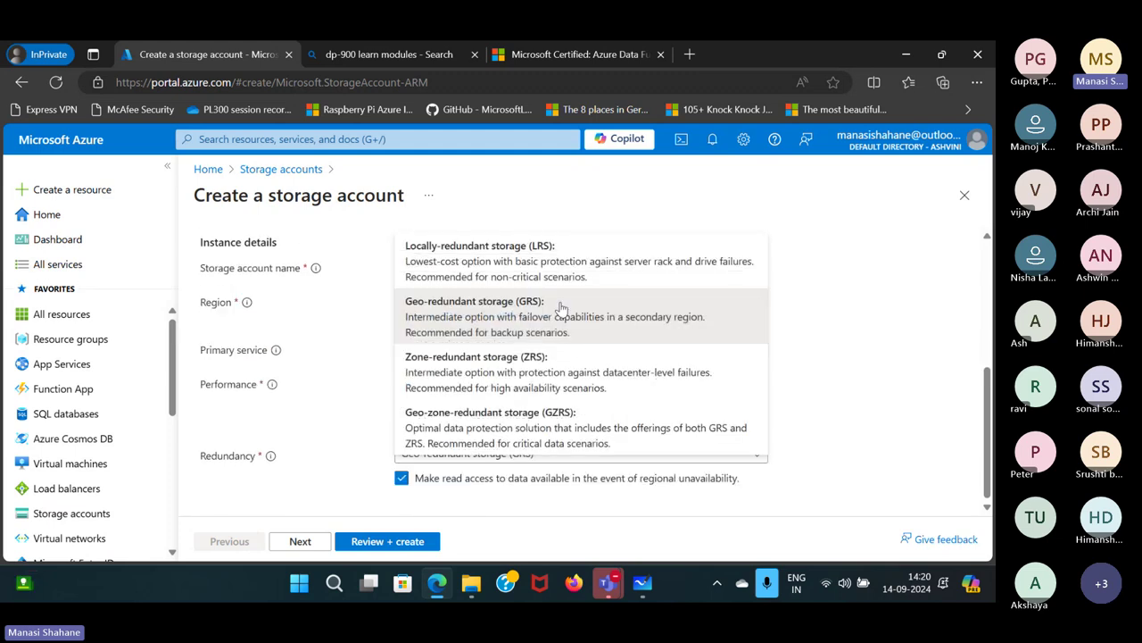
left_click(542, 268)
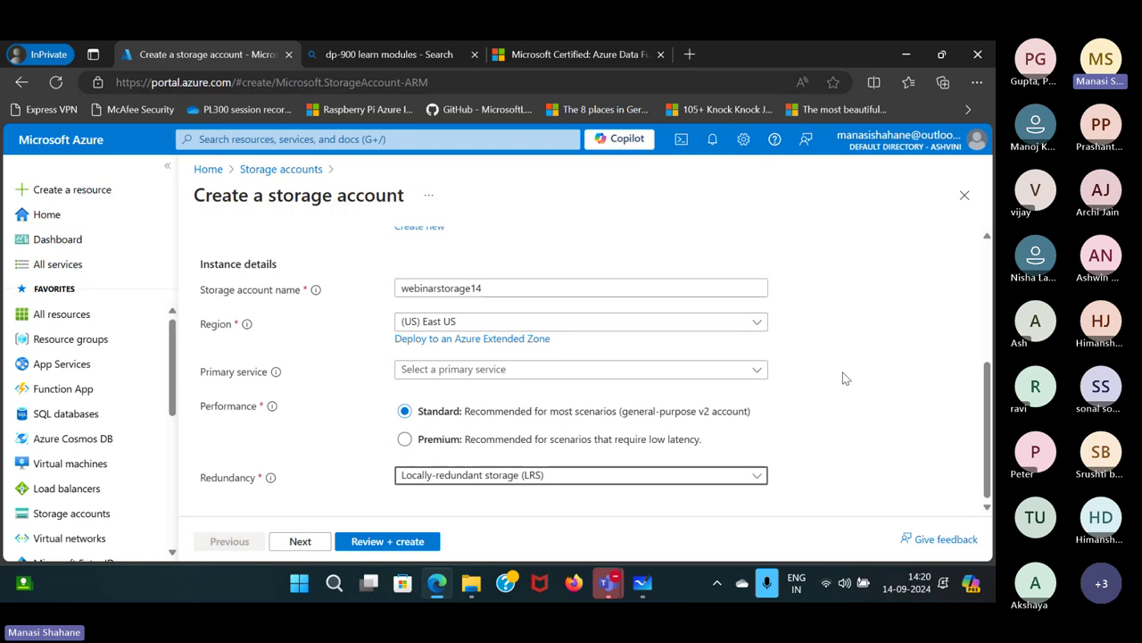
scroll(843, 374, "up", 2)
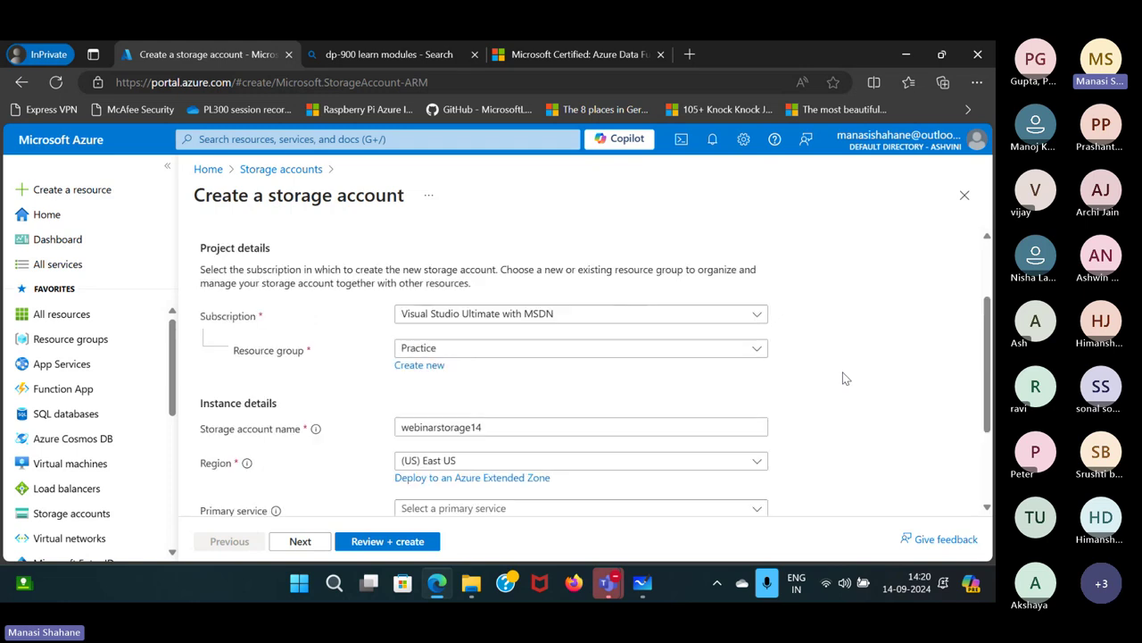
scroll(842, 378, "down", 2)
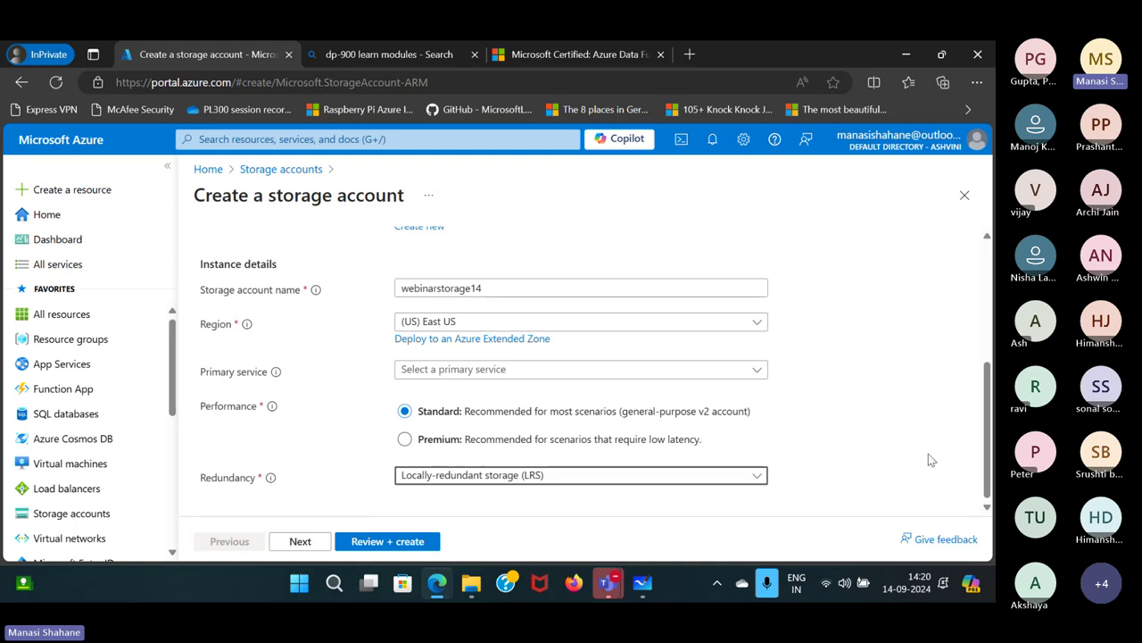
scroll(928, 454, "up", 2)
scroll(928, 453, "down", 2)
left_click(411, 545)
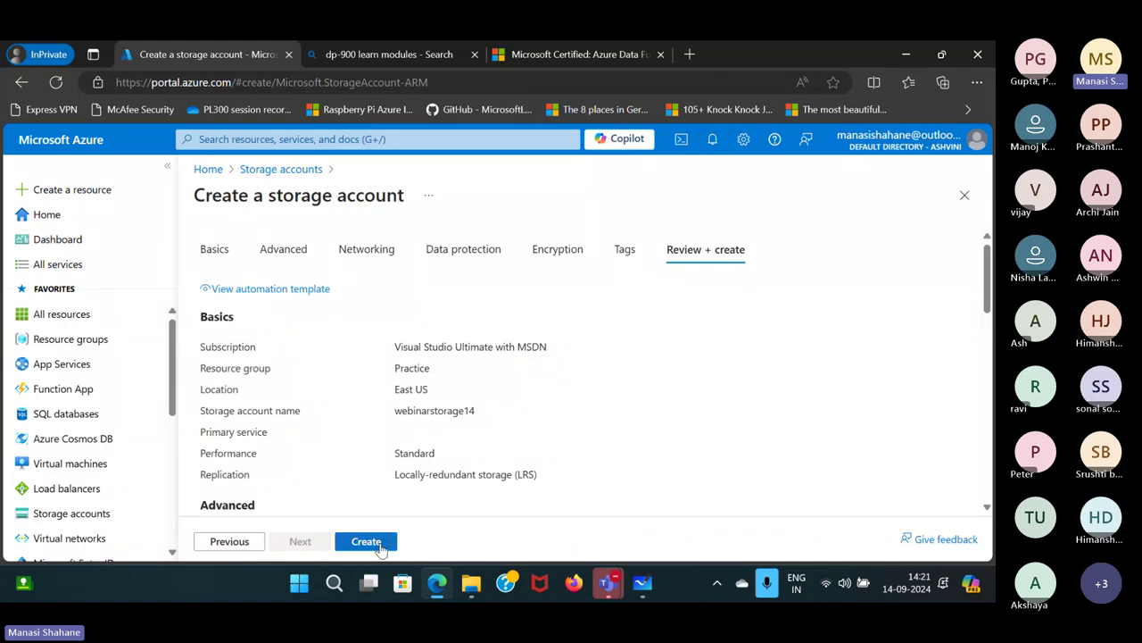
Create webinarstorage14, open its overview once deployed, then return to the Whiteboard.
left_click(381, 542)
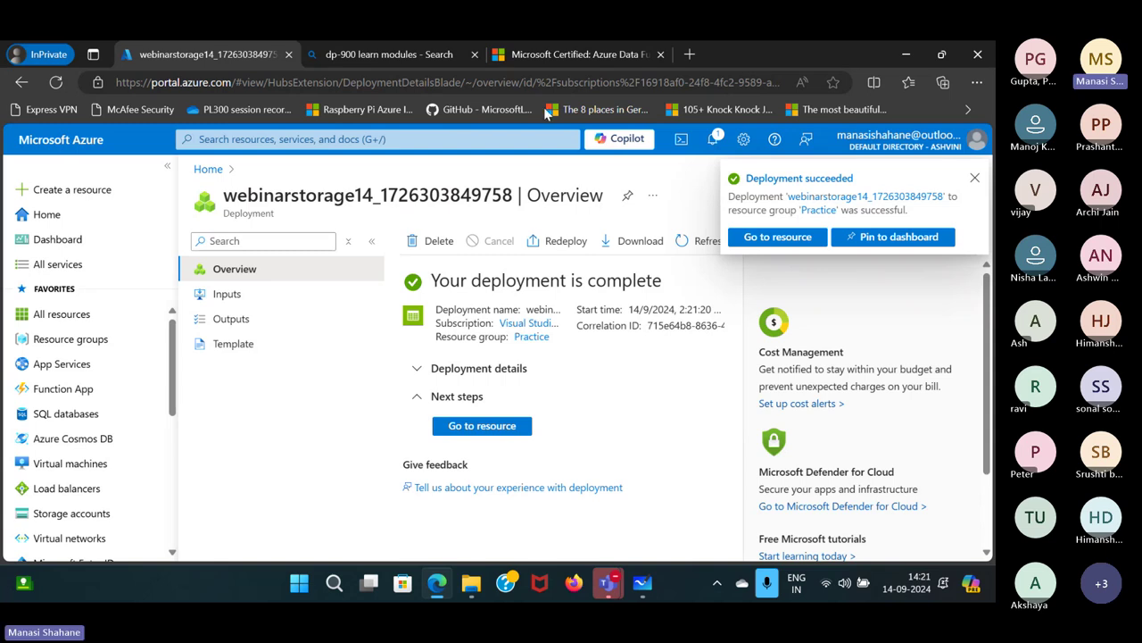
left_click(493, 431)
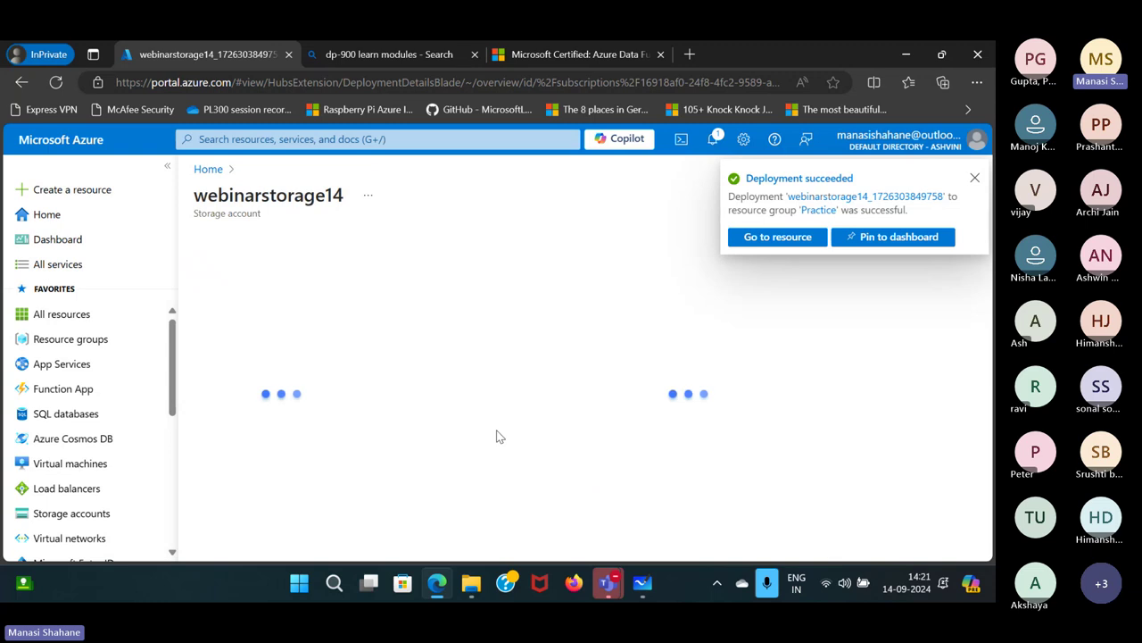
left_click(976, 179)
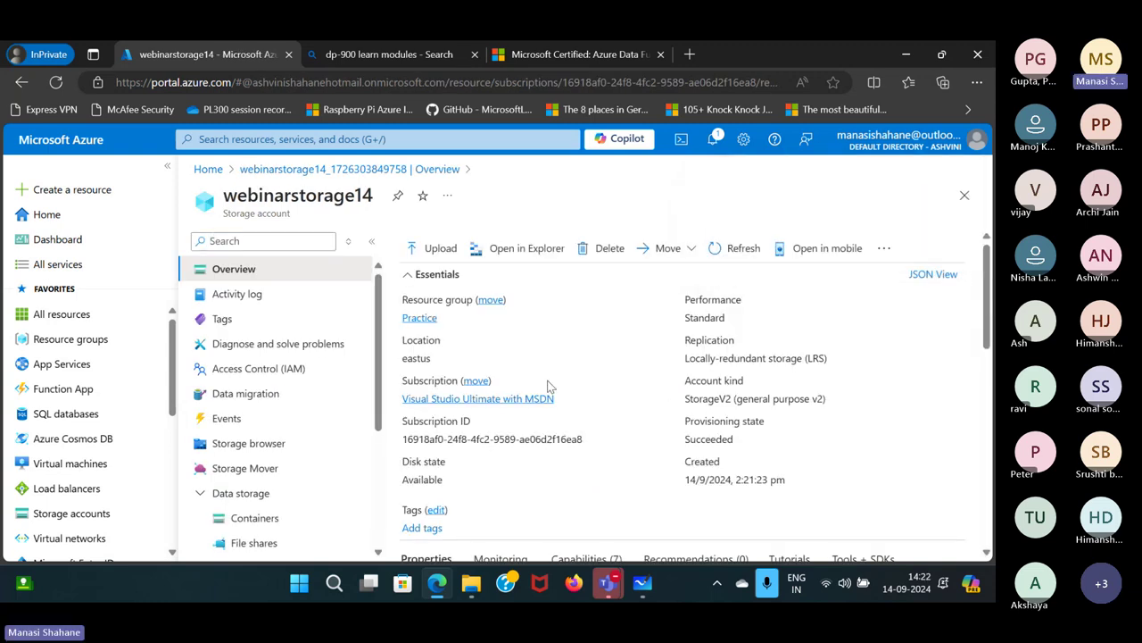
scroll(549, 385, "down", 3)
scroll(549, 385, "up", 3)
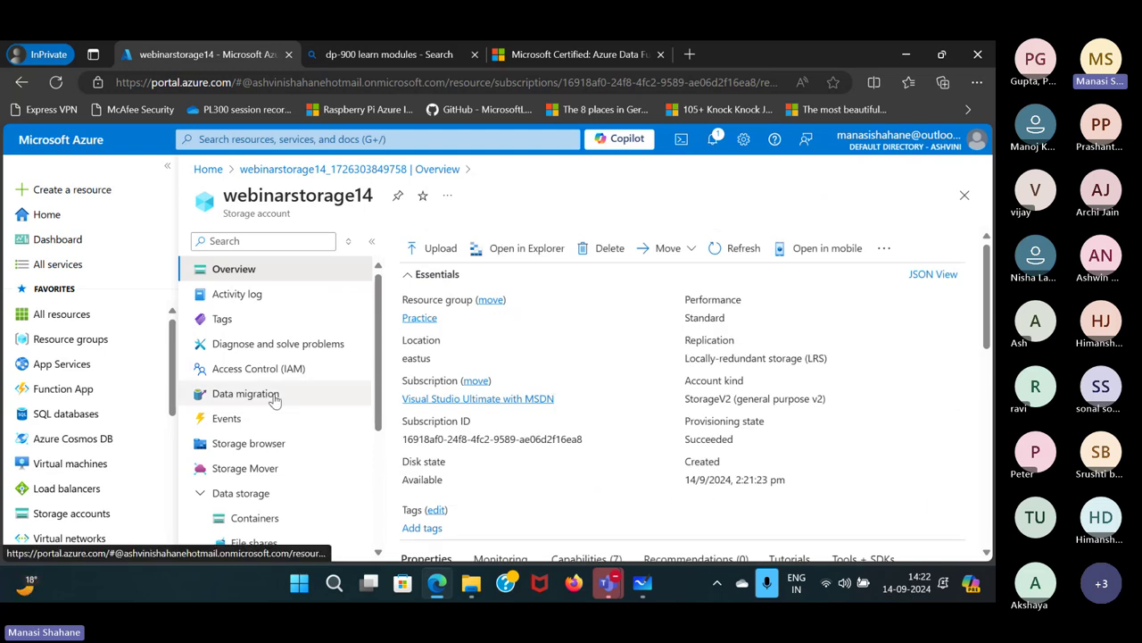
scroll(273, 398, "down", 3)
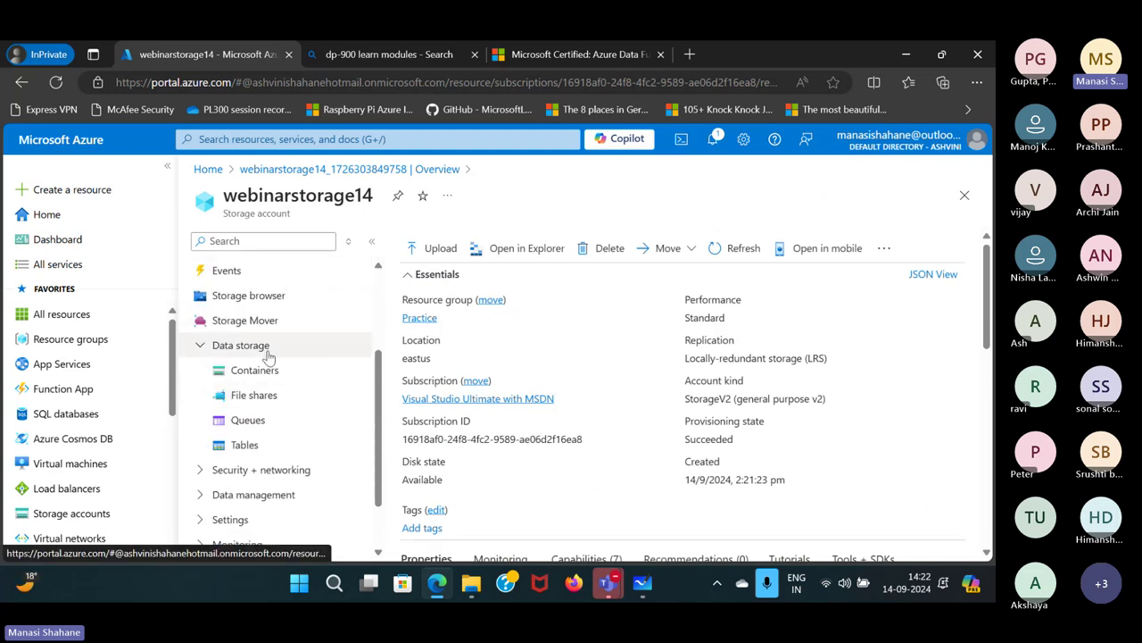
scroll(269, 357, "up", 3)
scroll(237, 453, "down", 3)
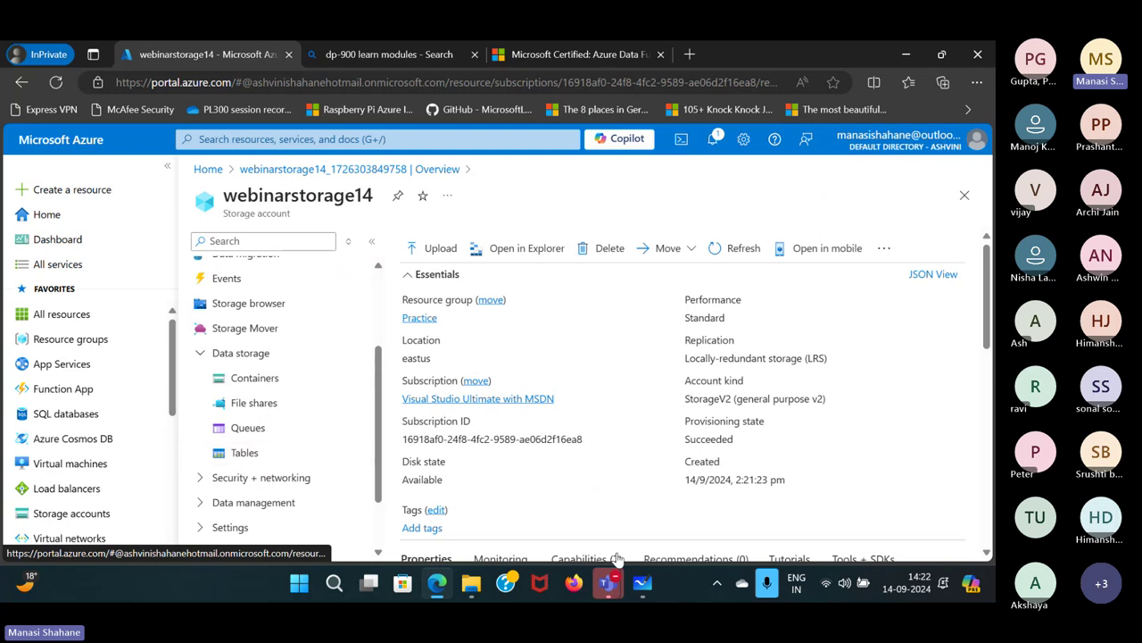
left_click(643, 451)
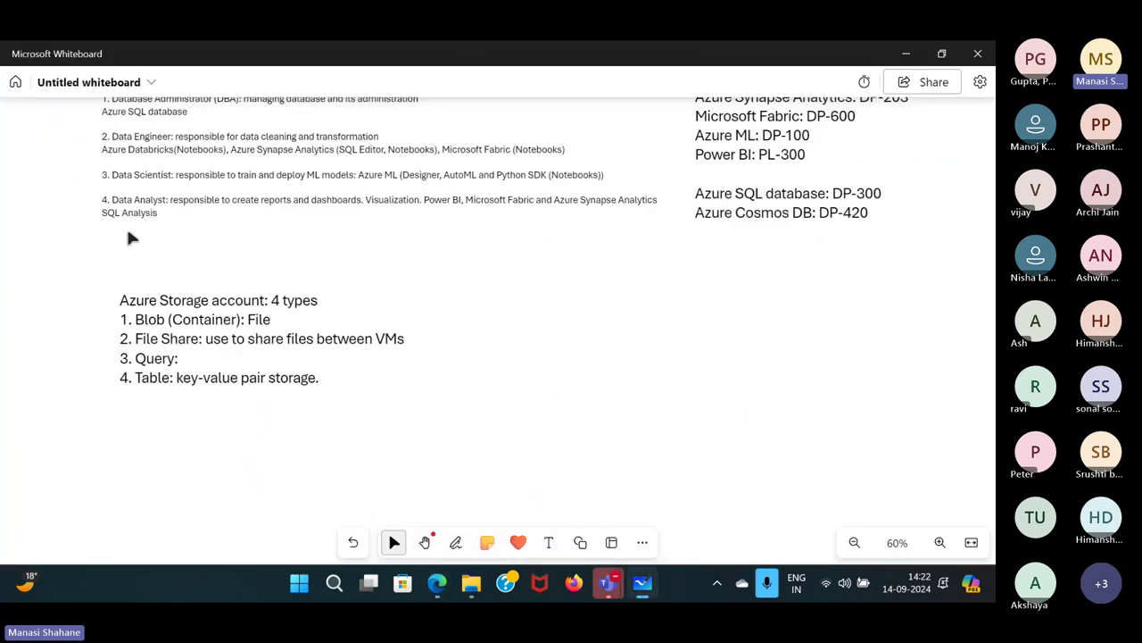
Change 'Query' to 'Queues' in the storage types note, then return to the Azure portal.
left_click(182, 359)
left_click(182, 360)
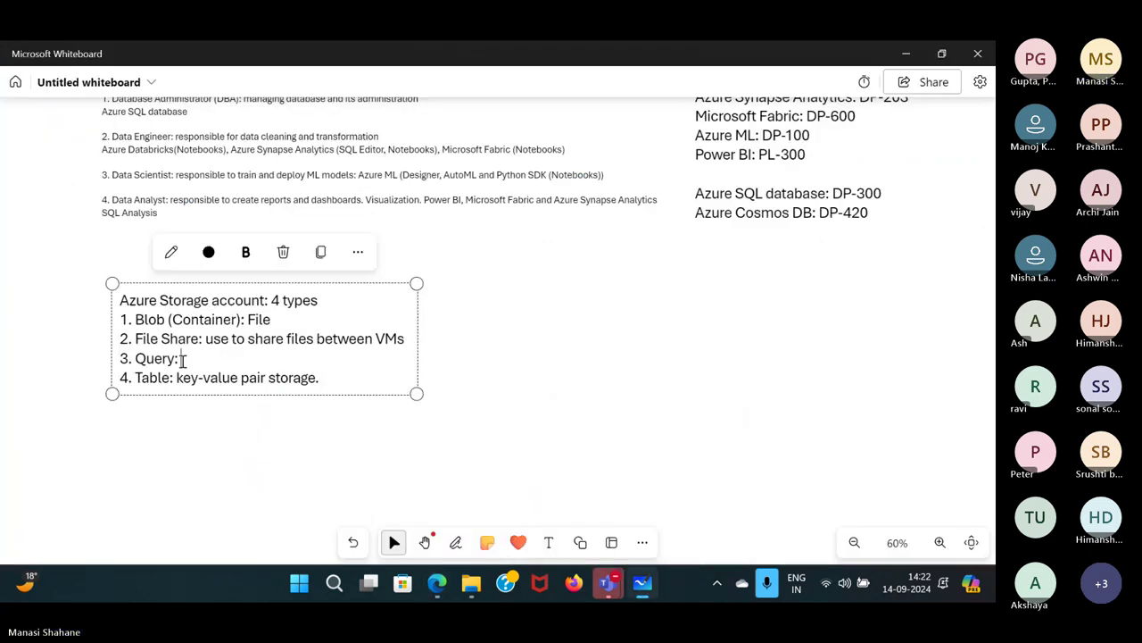
key("BackSpace")
key("BackSpace")
key("BackSpace")
type("ues")
mouse_move(437, 582)
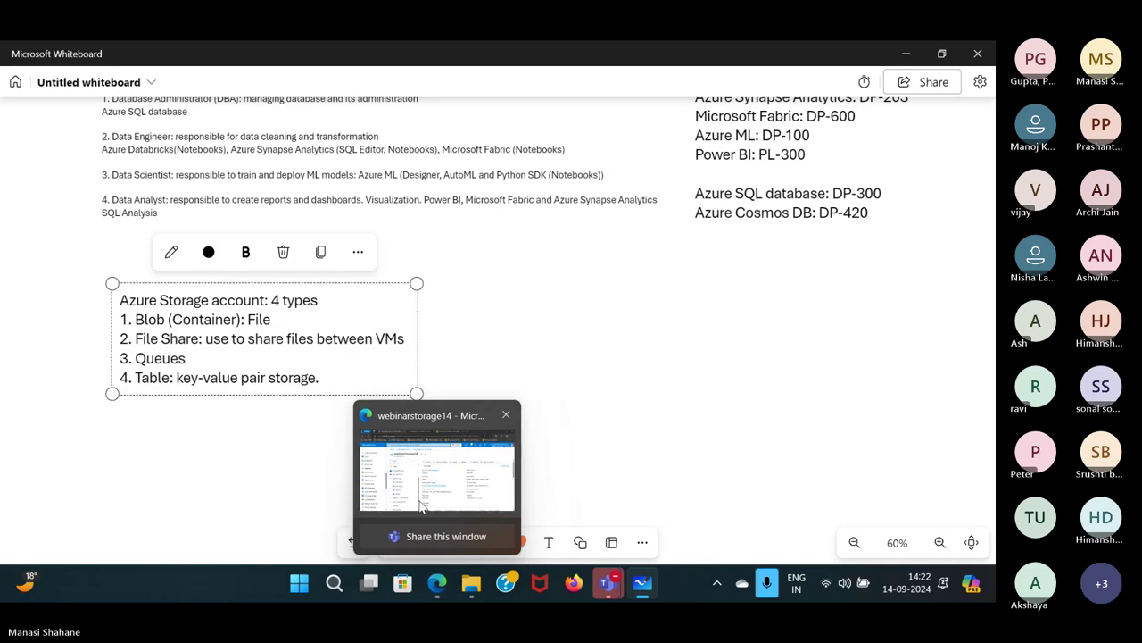
left_click(423, 506)
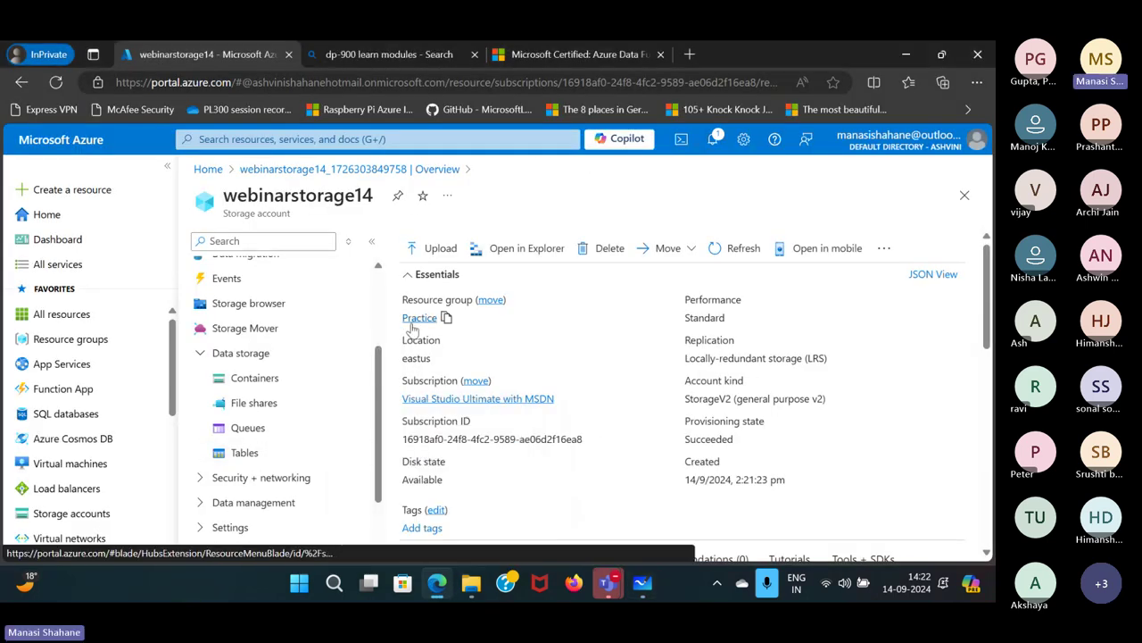
Create a container named 'data' in the webinarstorage14 account.
left_click(286, 391)
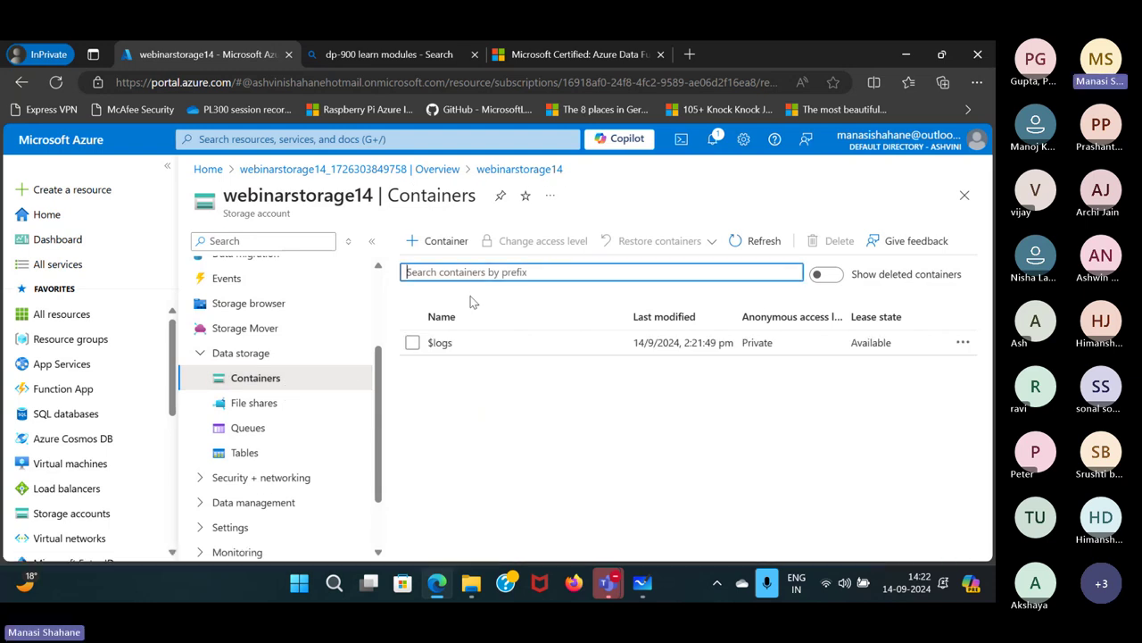
left_click(434, 241)
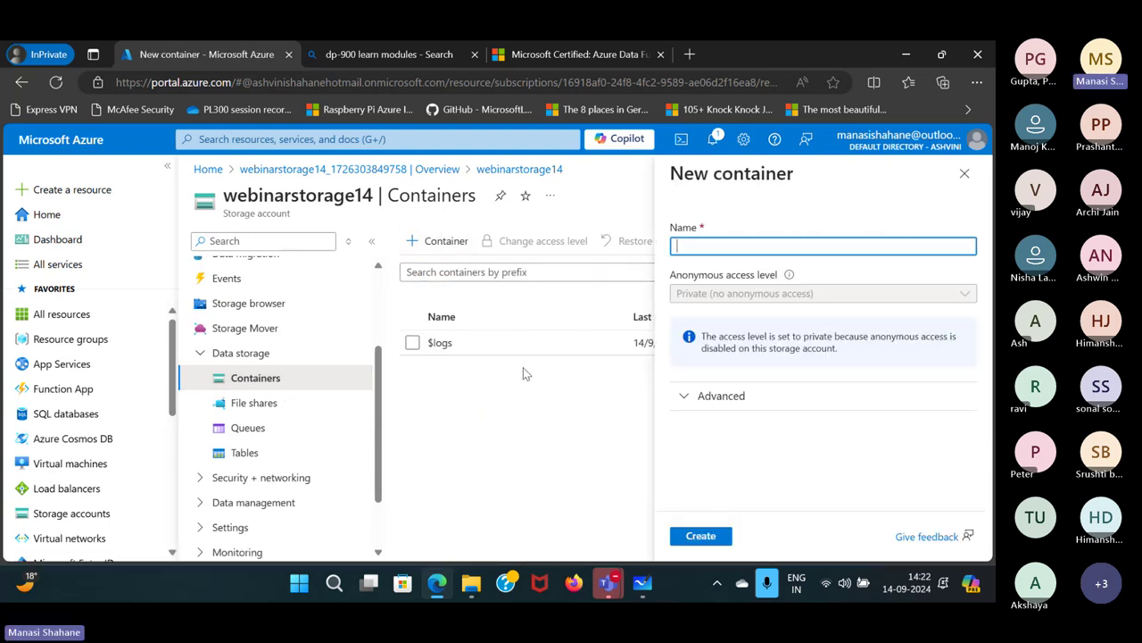
type("data")
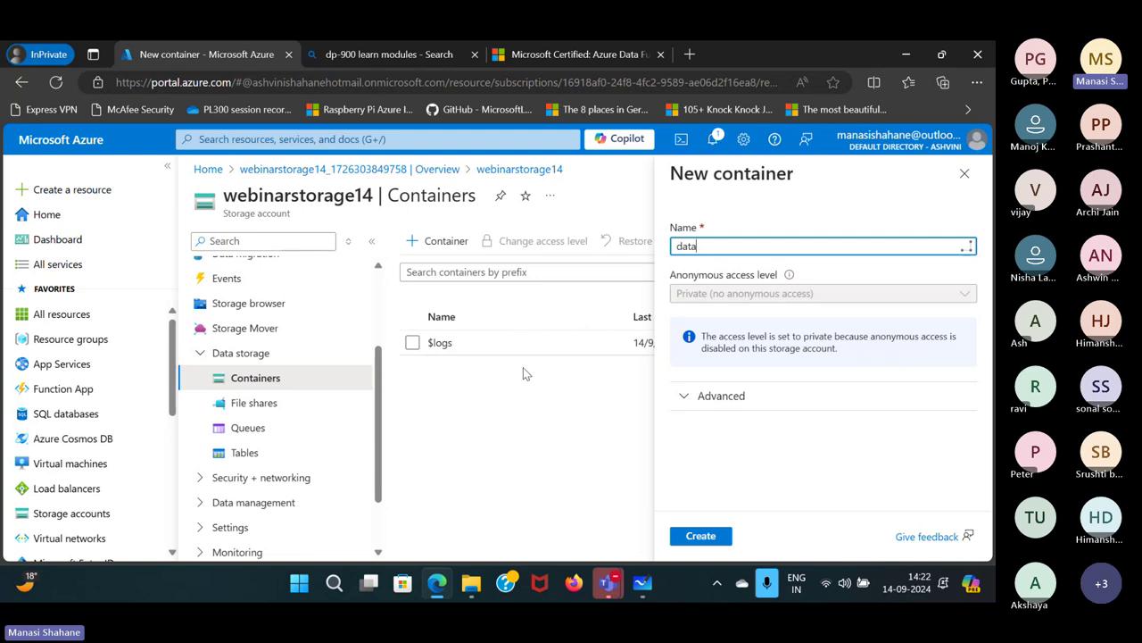
left_click(701, 537)
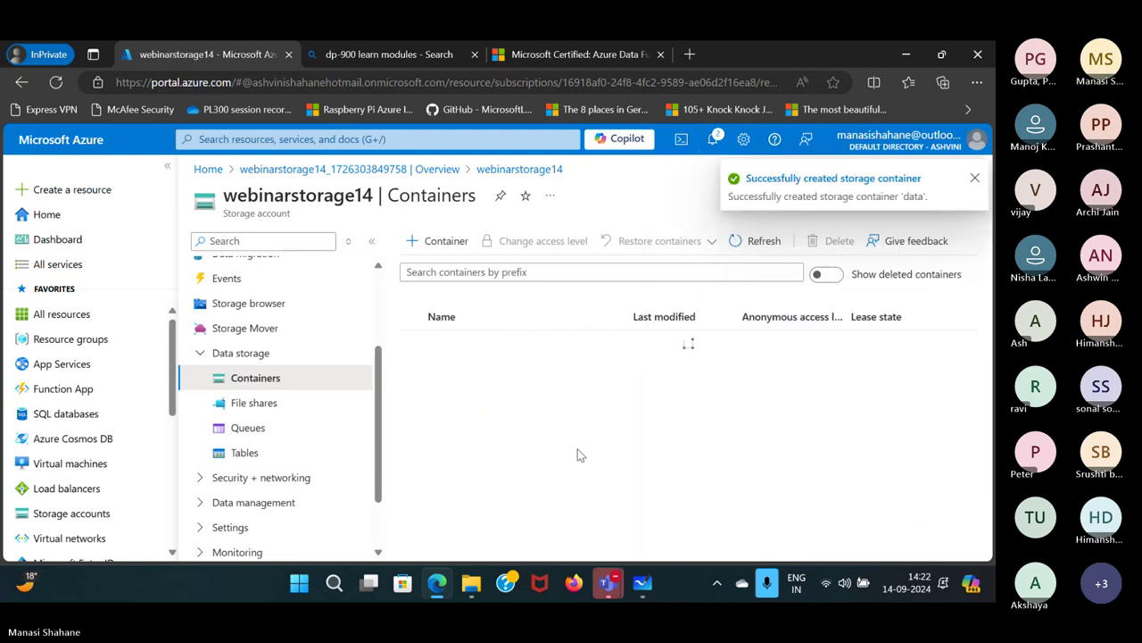
left_click(975, 179)
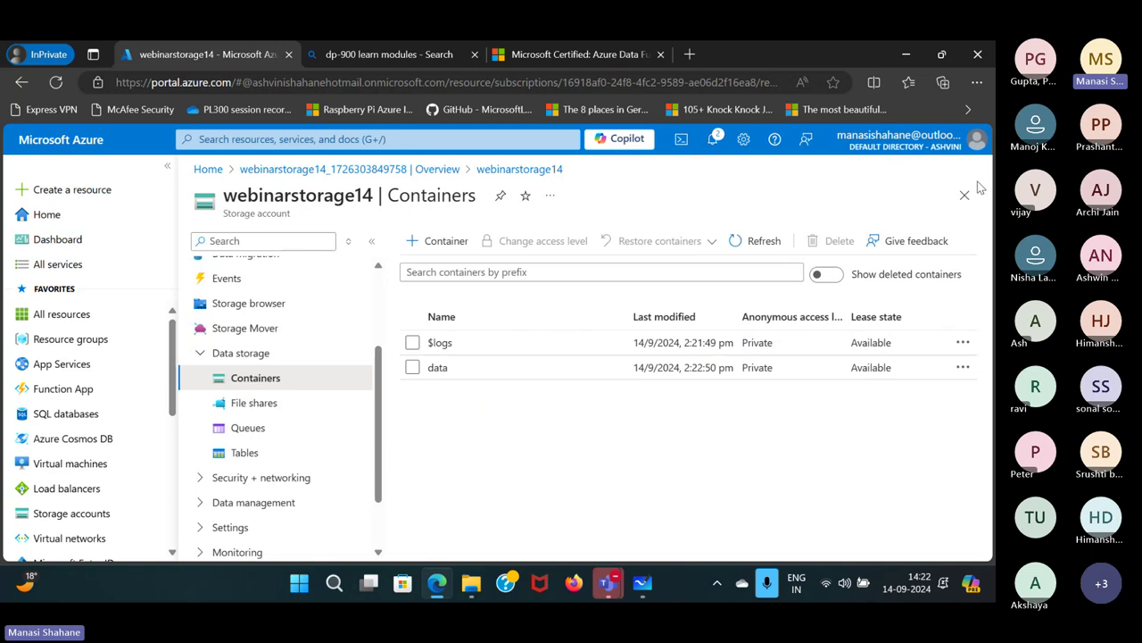
Upload Image1.jpg from D:\Analytics\Datasets into the data container.
left_click(487, 367)
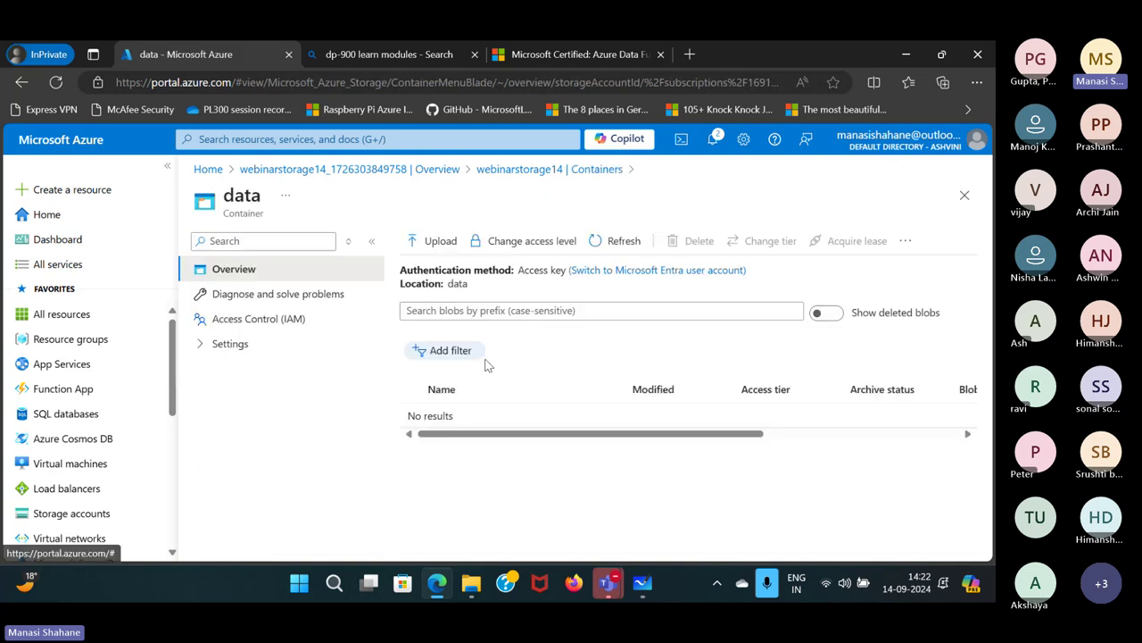
left_click(434, 249)
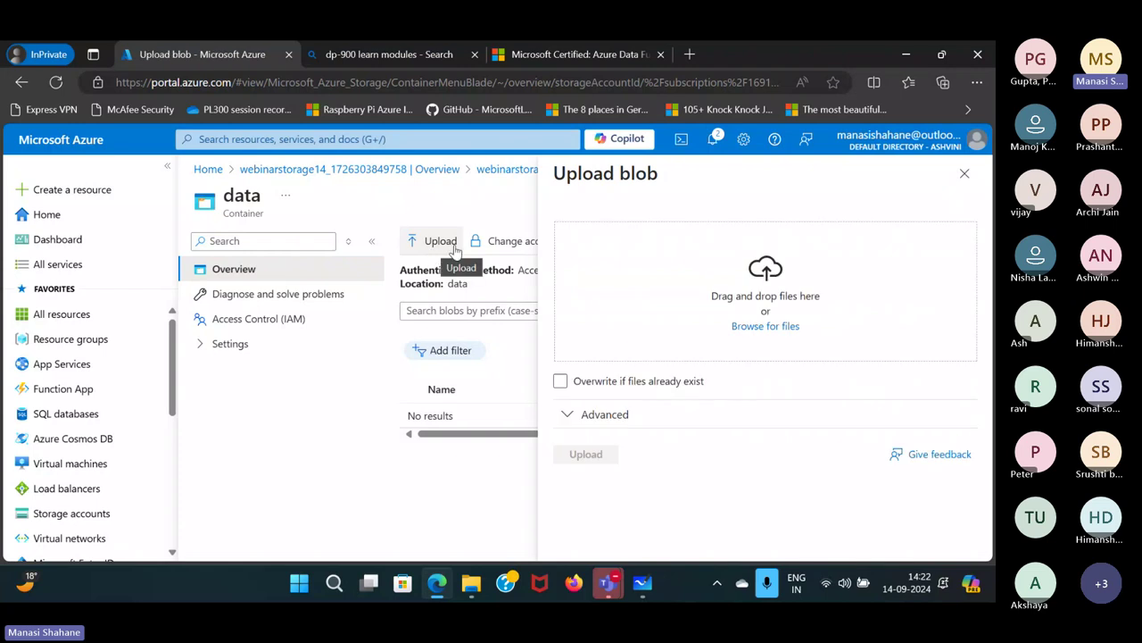
left_click(776, 329)
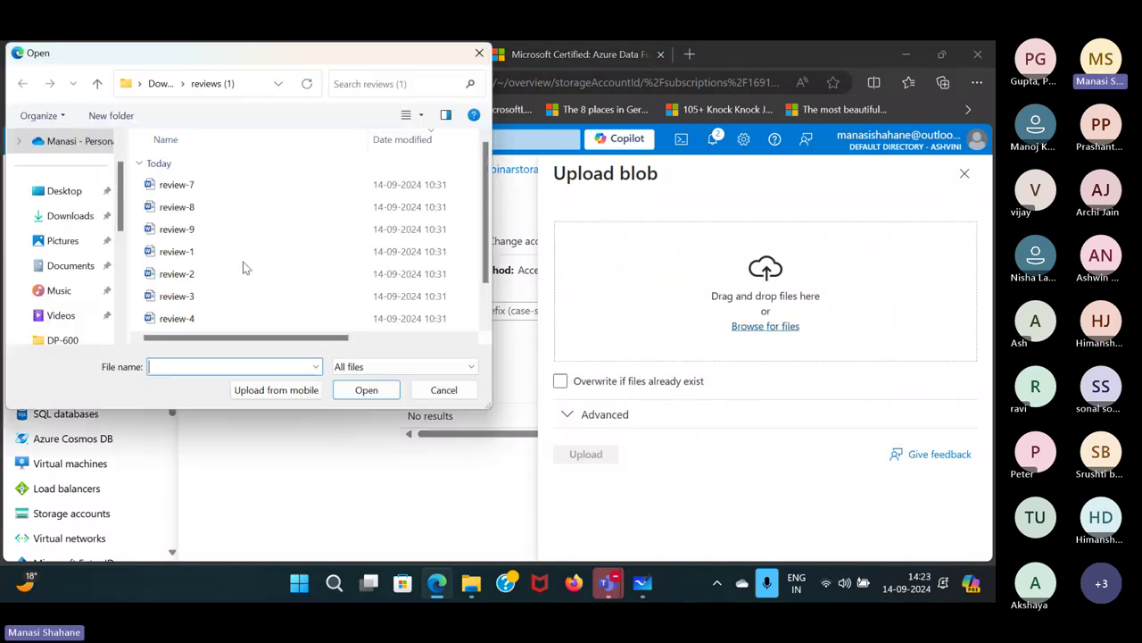
scroll(77, 237, "down", 3)
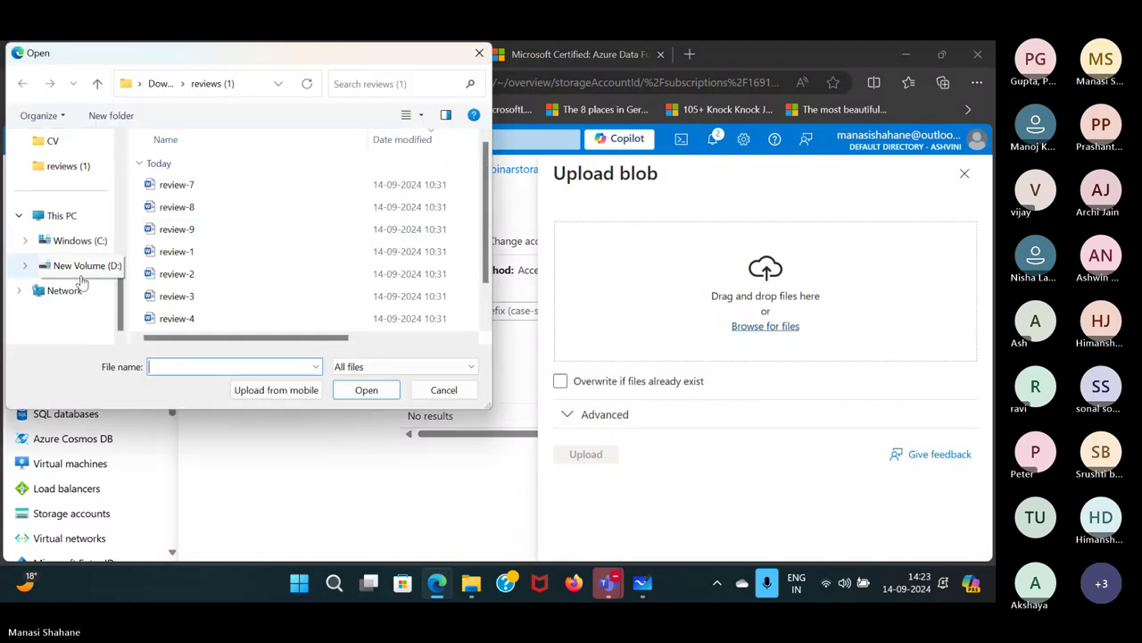
left_click(82, 265)
left_click(181, 213)
double_click(183, 214)
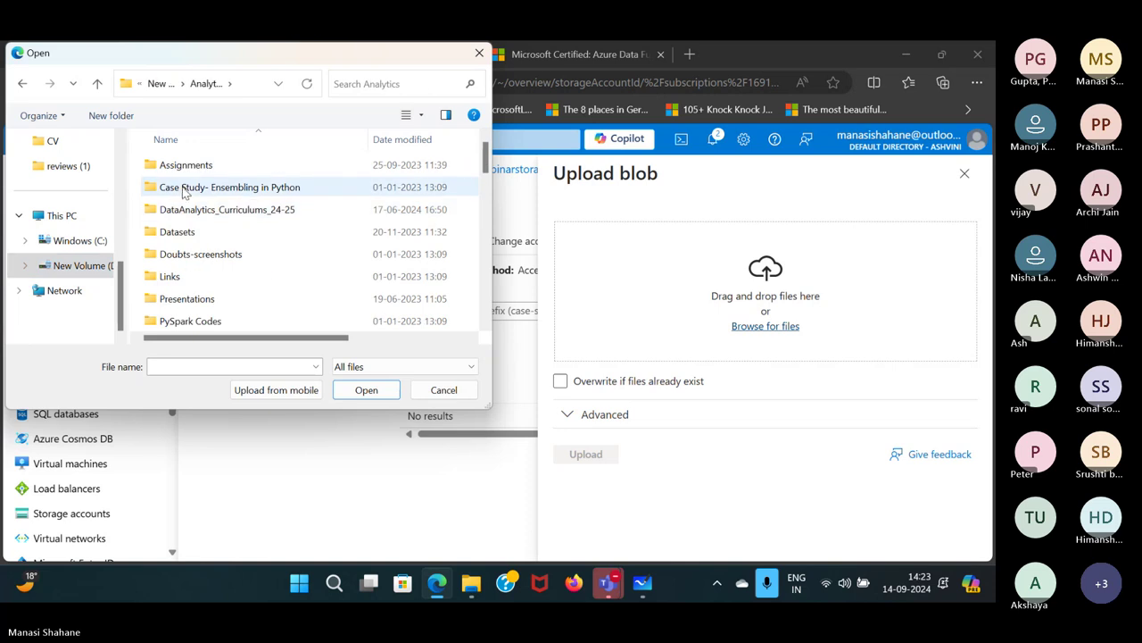
double_click(188, 231)
scroll(188, 235, "down", 7)
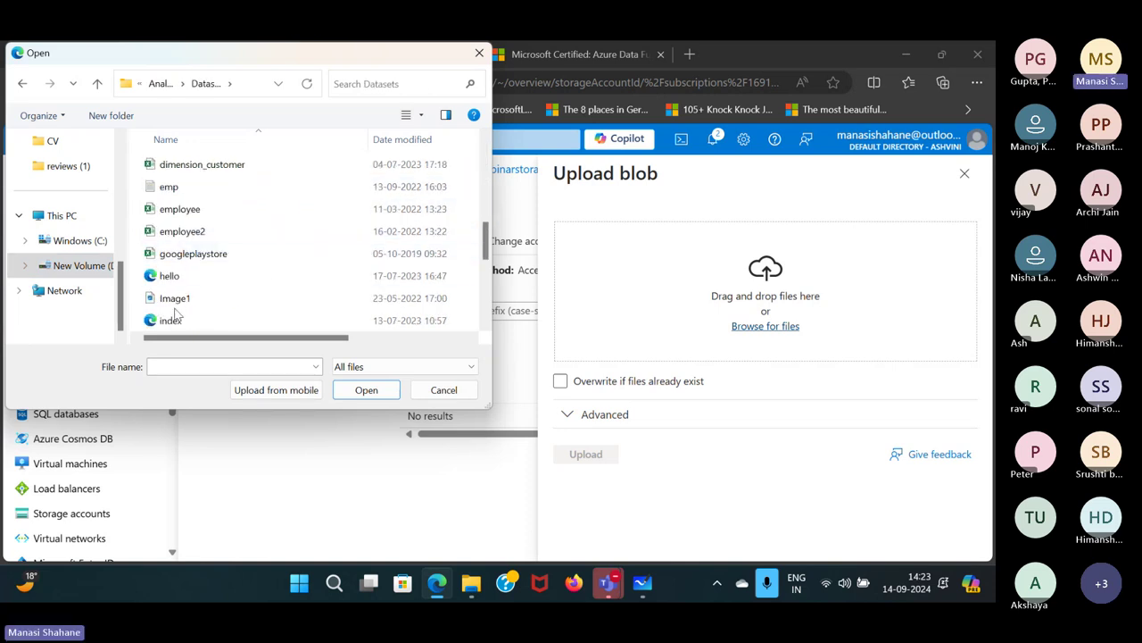
left_click(177, 300)
left_click(389, 396)
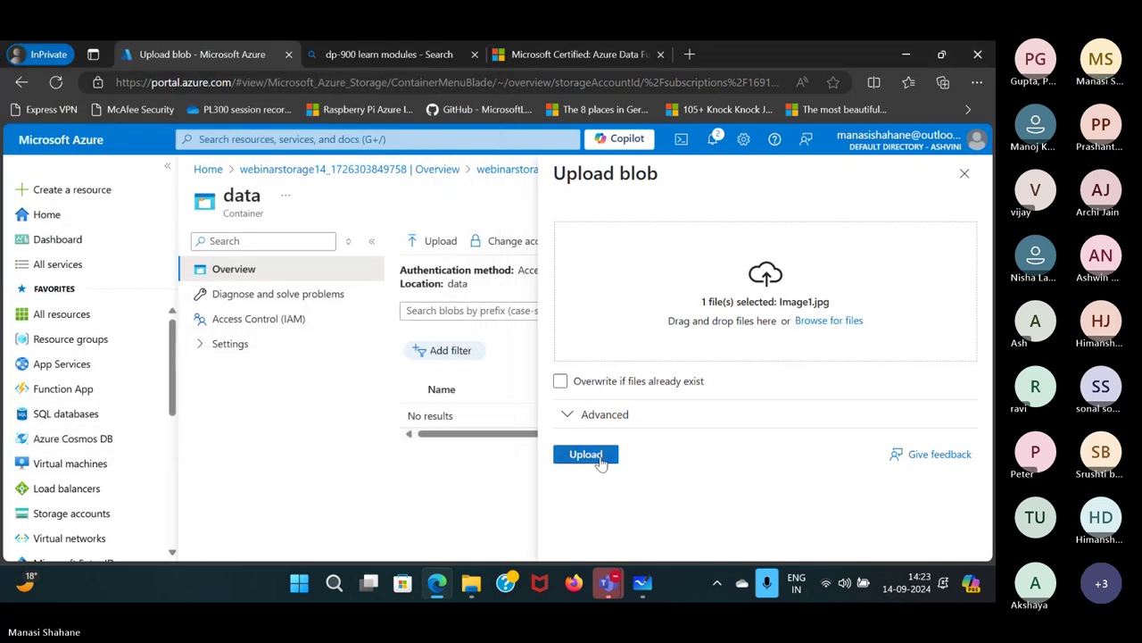
left_click(601, 460)
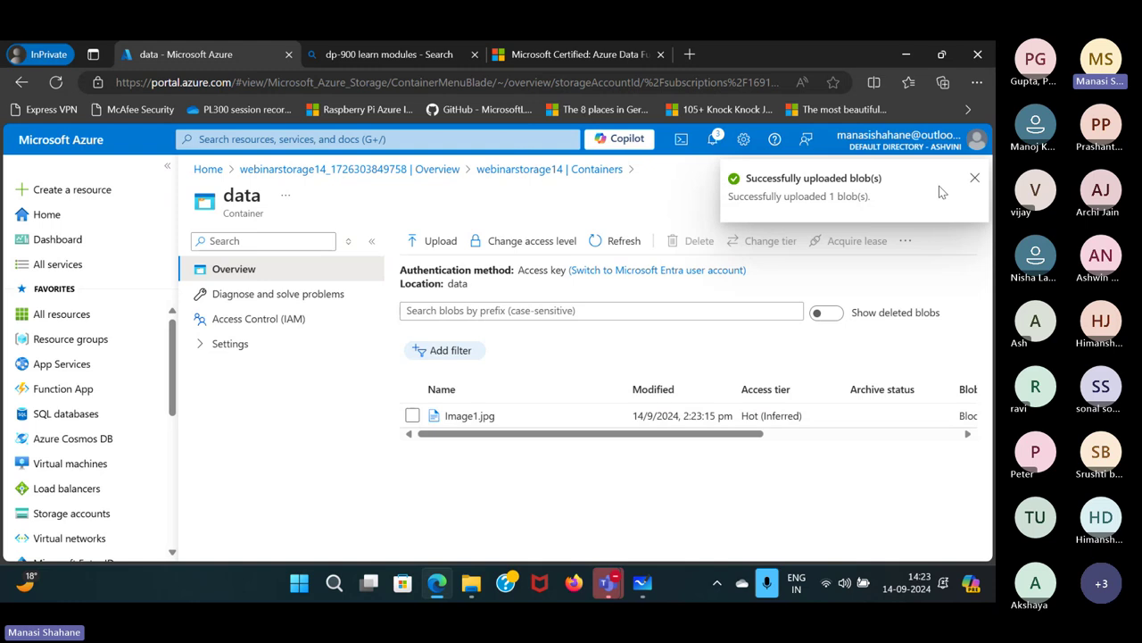
left_click(974, 179)
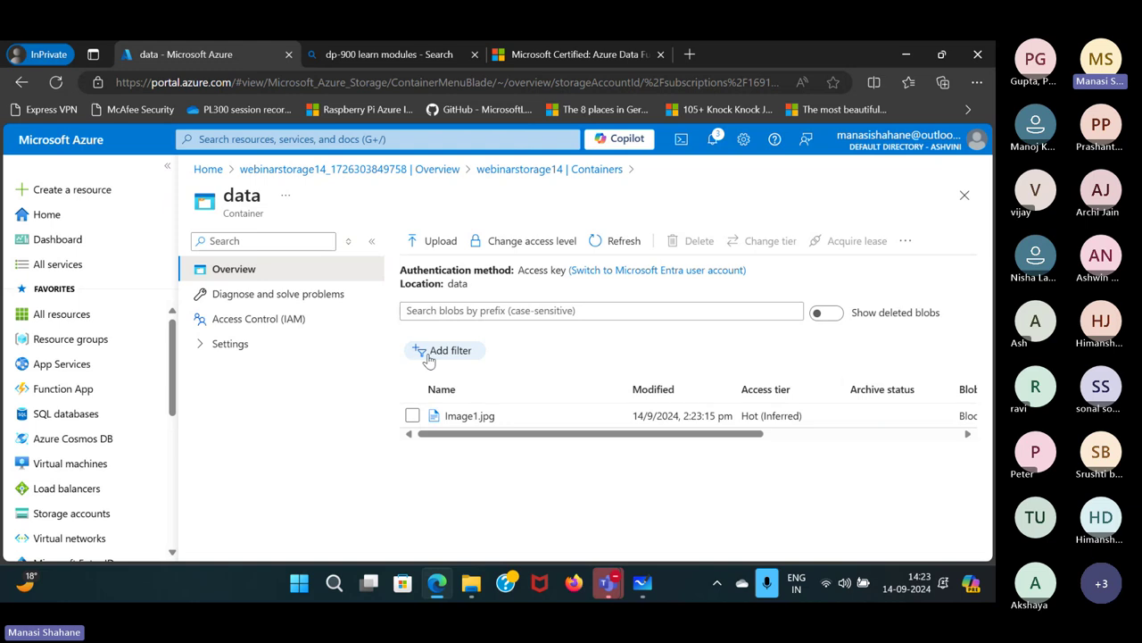
Insert a blank line after the Blob line in the storage types note.
mouse_move(643, 580)
left_click(620, 451)
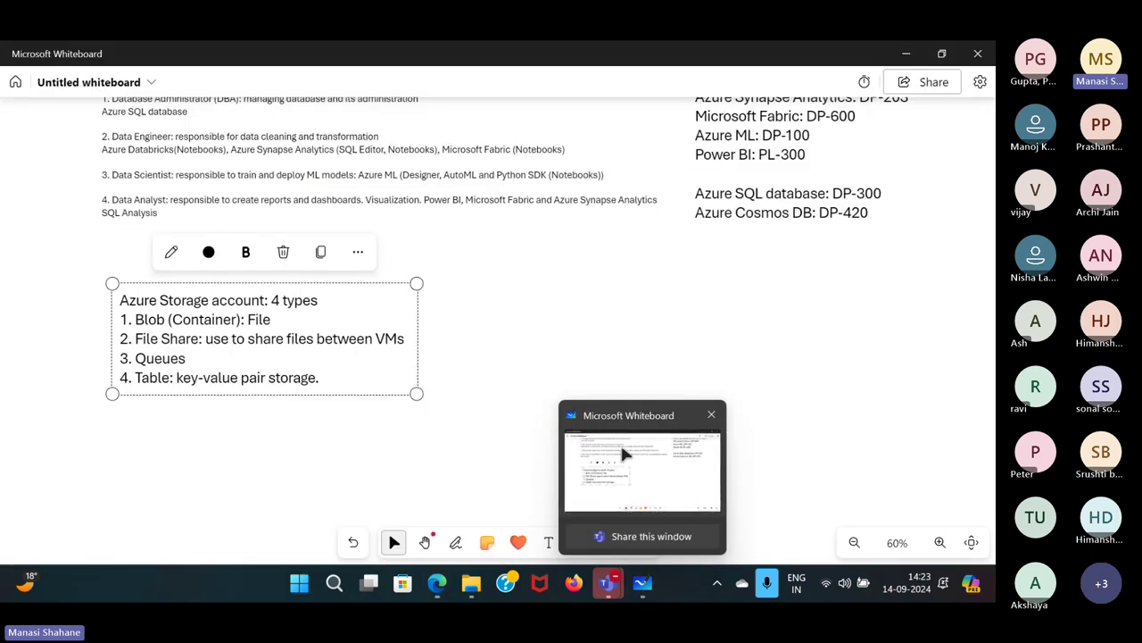
left_click(334, 312)
key("Return")
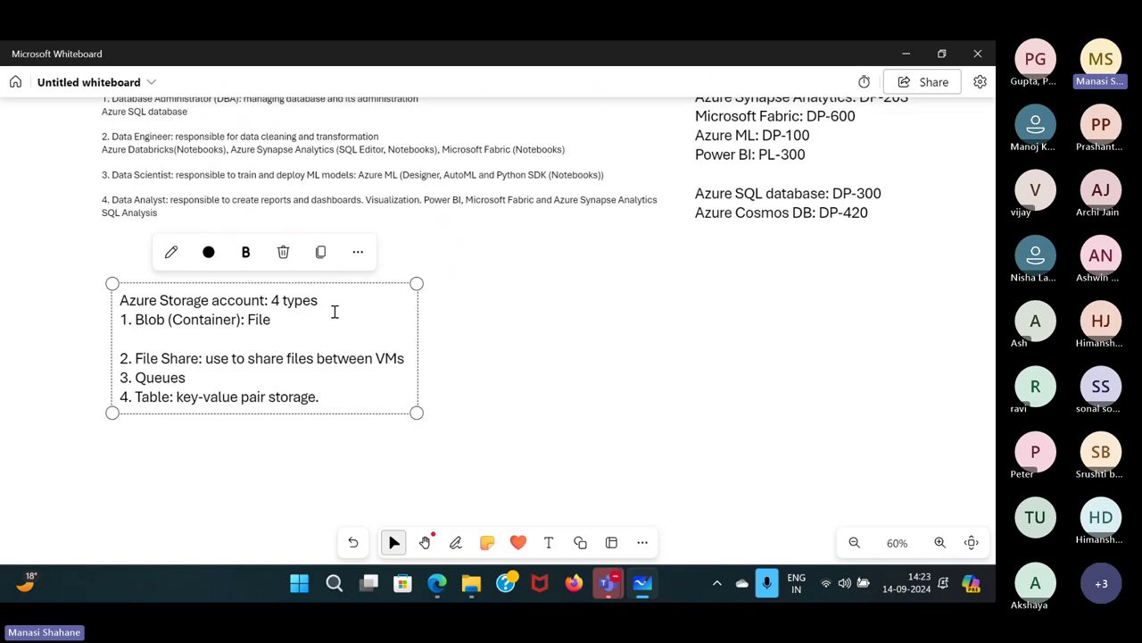
left_click(595, 370)
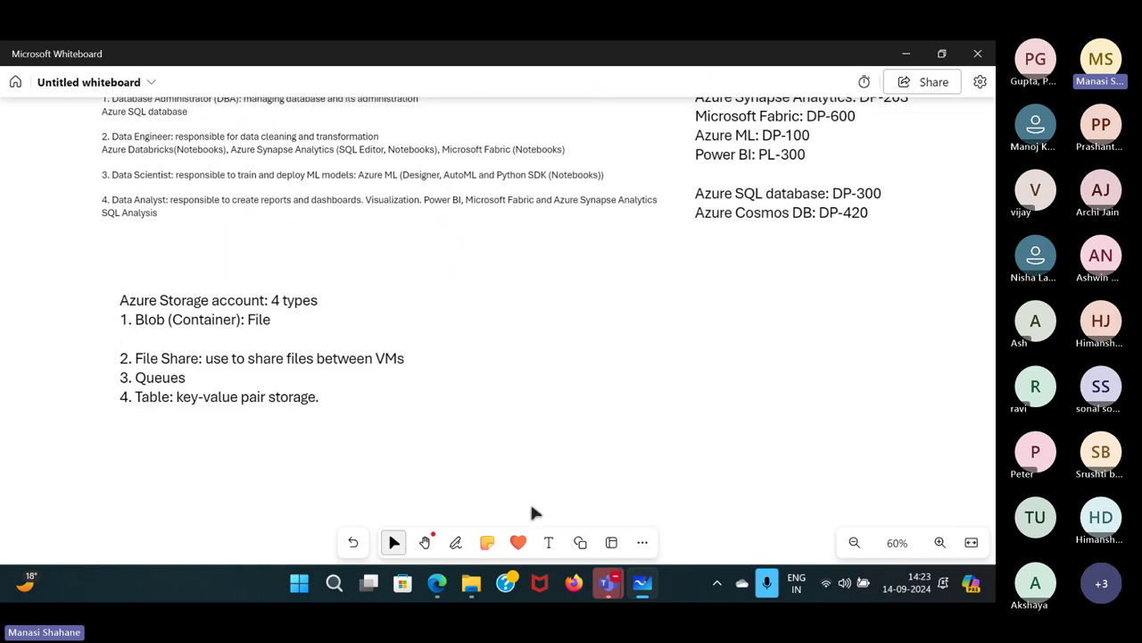
Create a widened text box right of the storage notes reading 'Access Tiers' and '1. Hot'.
left_click(549, 542)
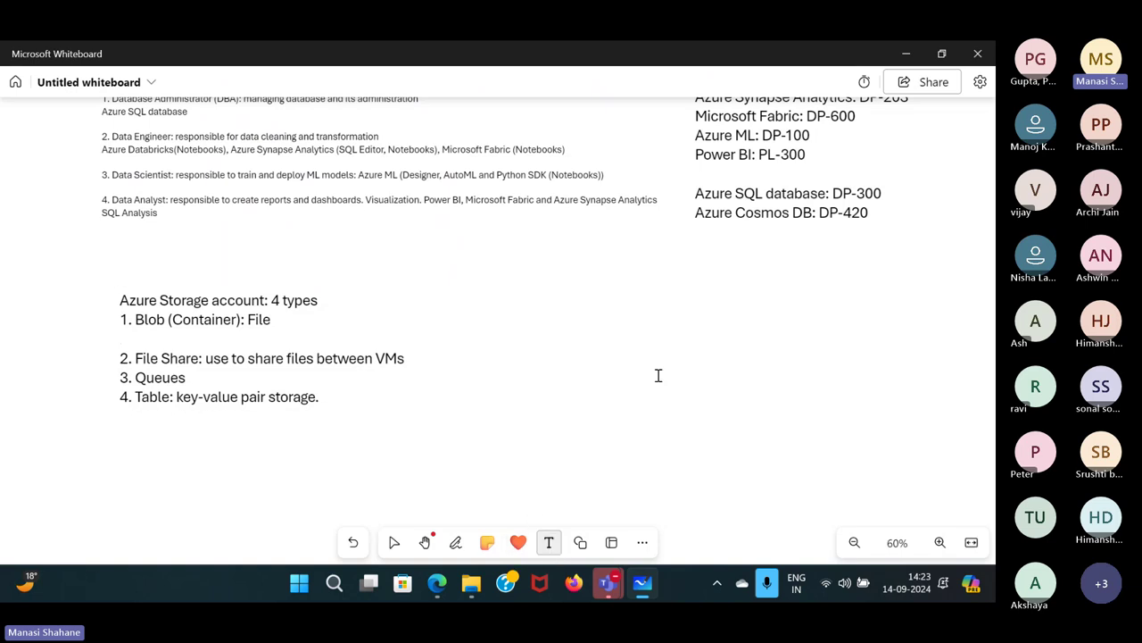
left_click(613, 288)
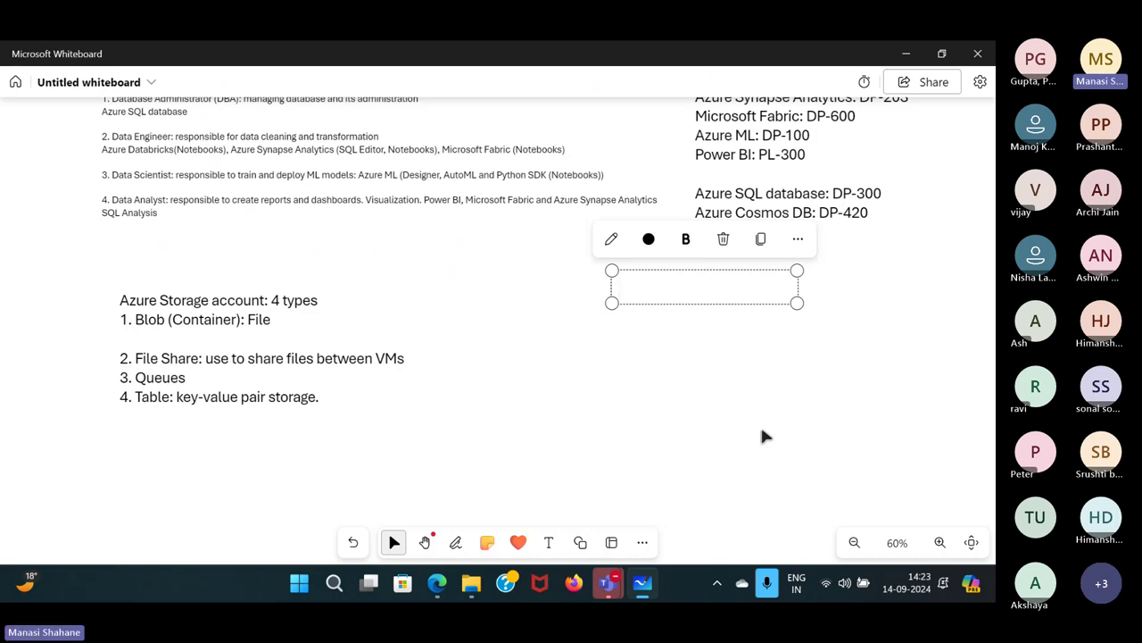
type("Access Tiers")
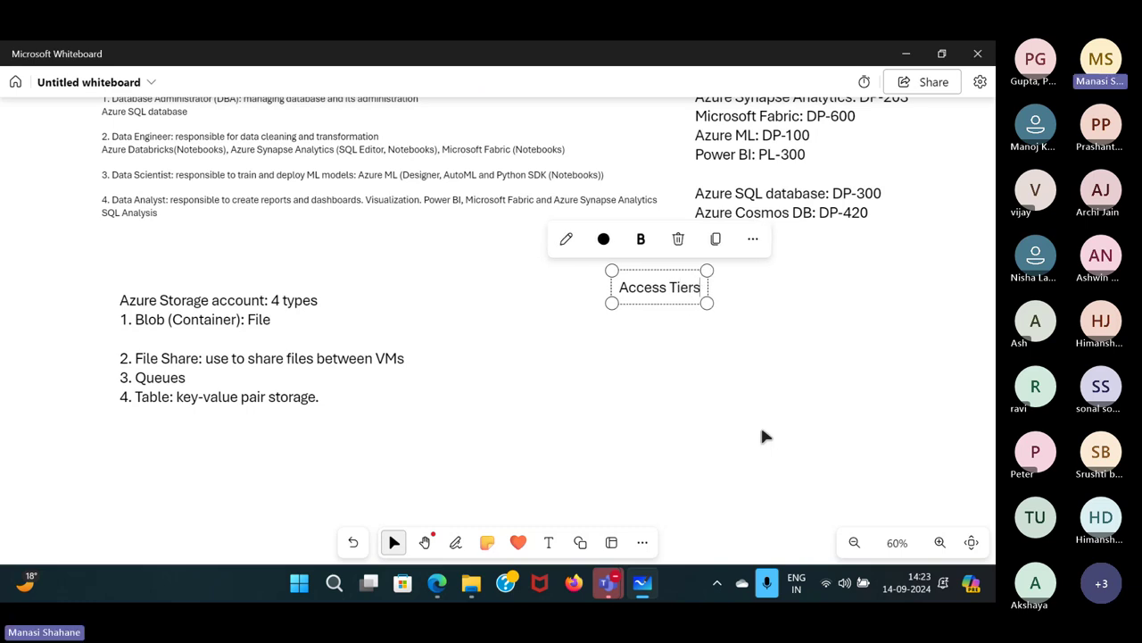
key("Return")
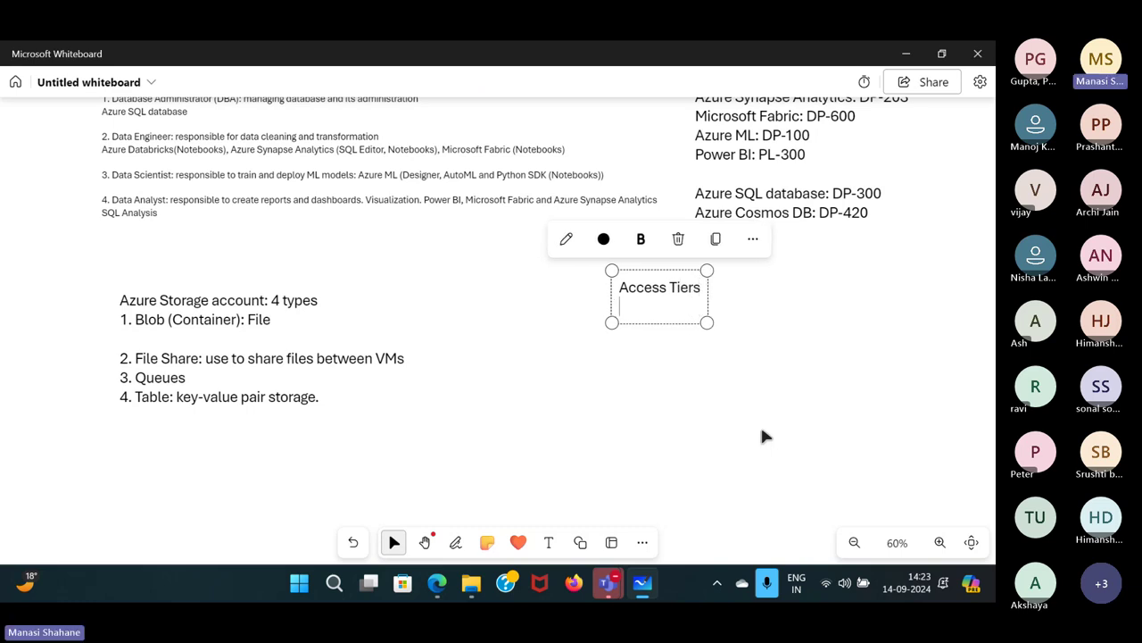
type("1. Hot")
left_click_drag(707, 322, 892, 325)
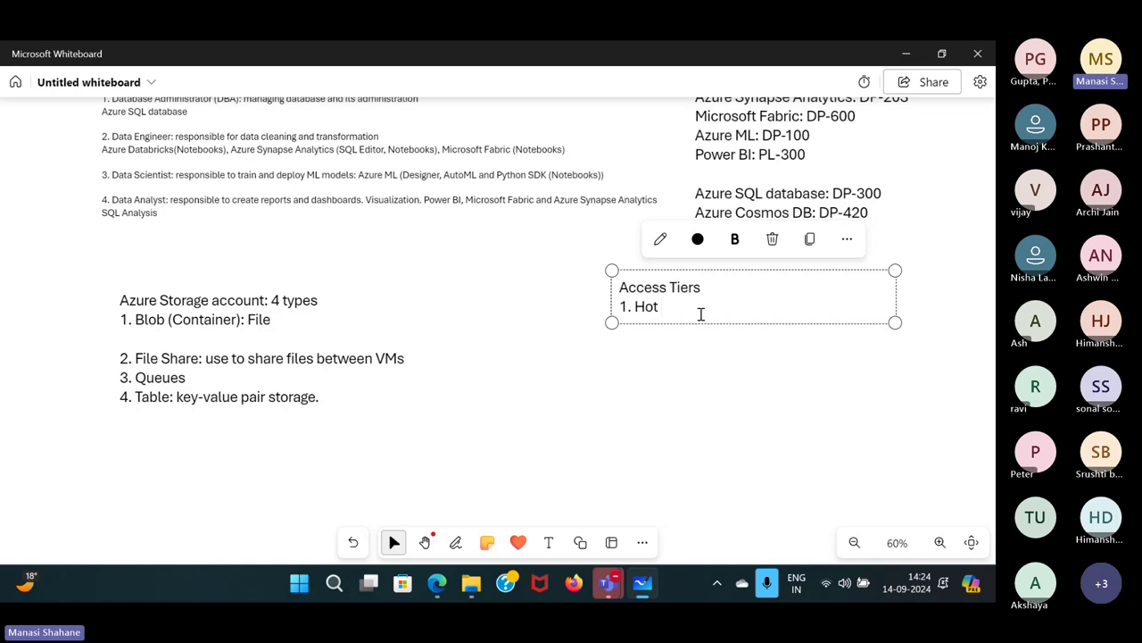
Remove the extra blank line from the storage note and complete '1. Hot: frequently access'.
left_click(168, 340)
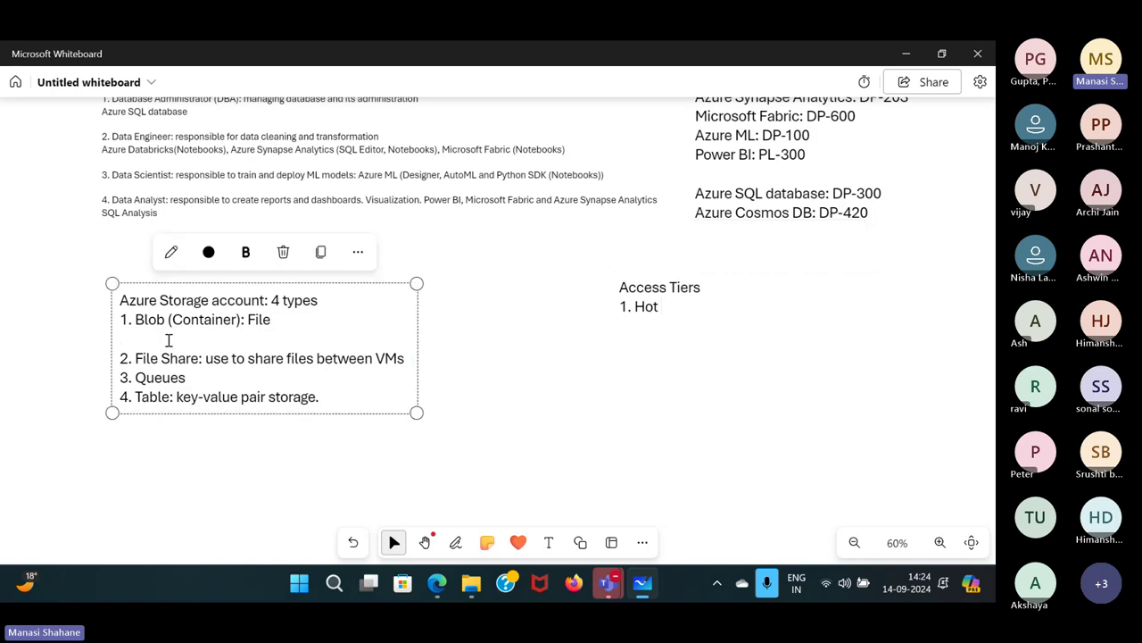
key("BackSpace")
left_click(673, 306)
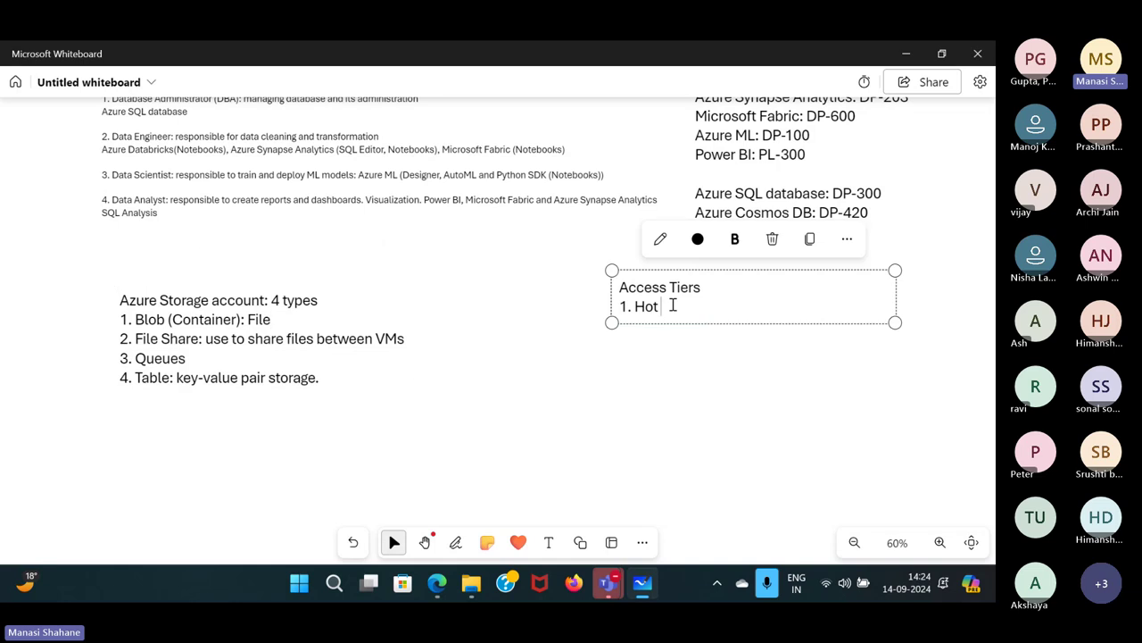
type(": frequently access")
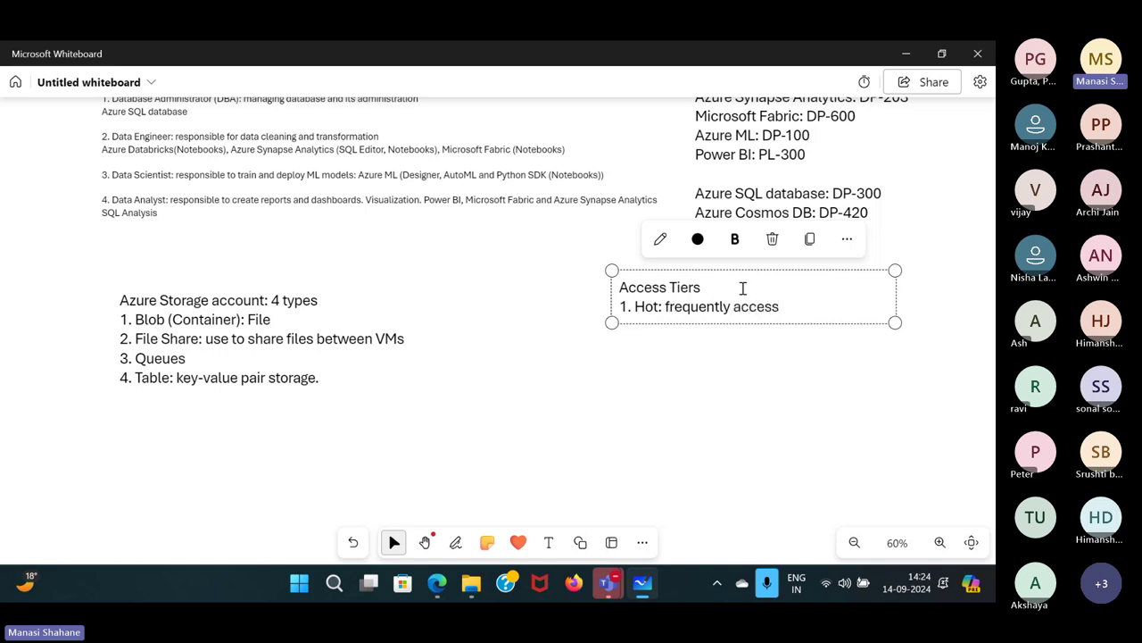
left_click(741, 286)
left_click_drag(635, 305, 662, 307)
End the Hot line with a period and add '2. Cold: access within 30 days'.
left_click(814, 316)
type(".")
key("Return")
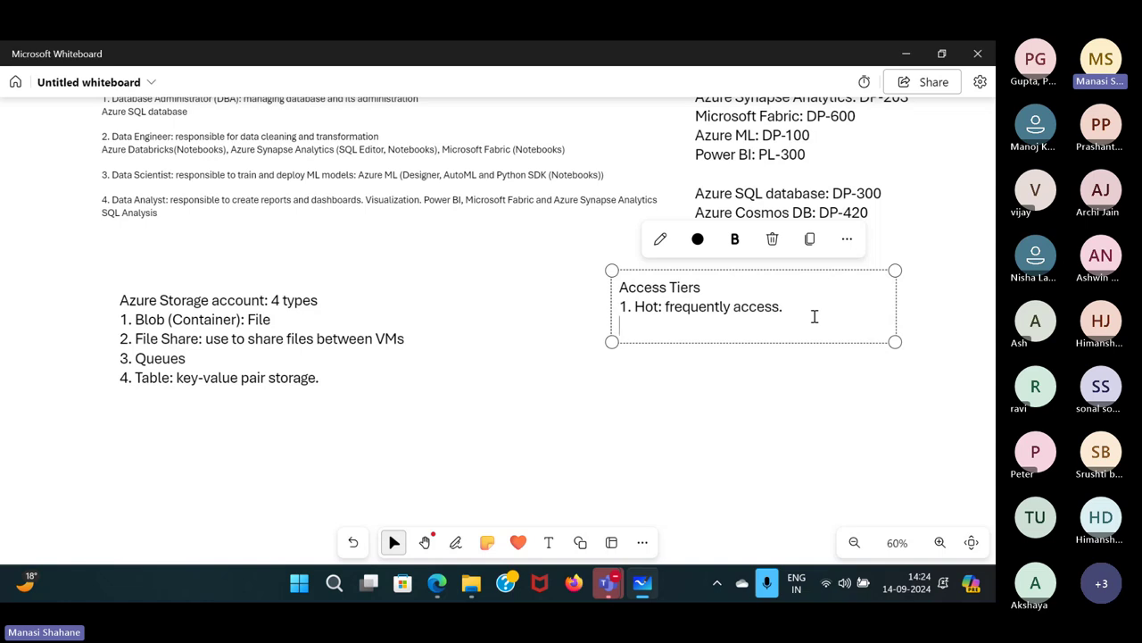
left_click(800, 312)
left_click(658, 323)
type("2. Cold: access ")
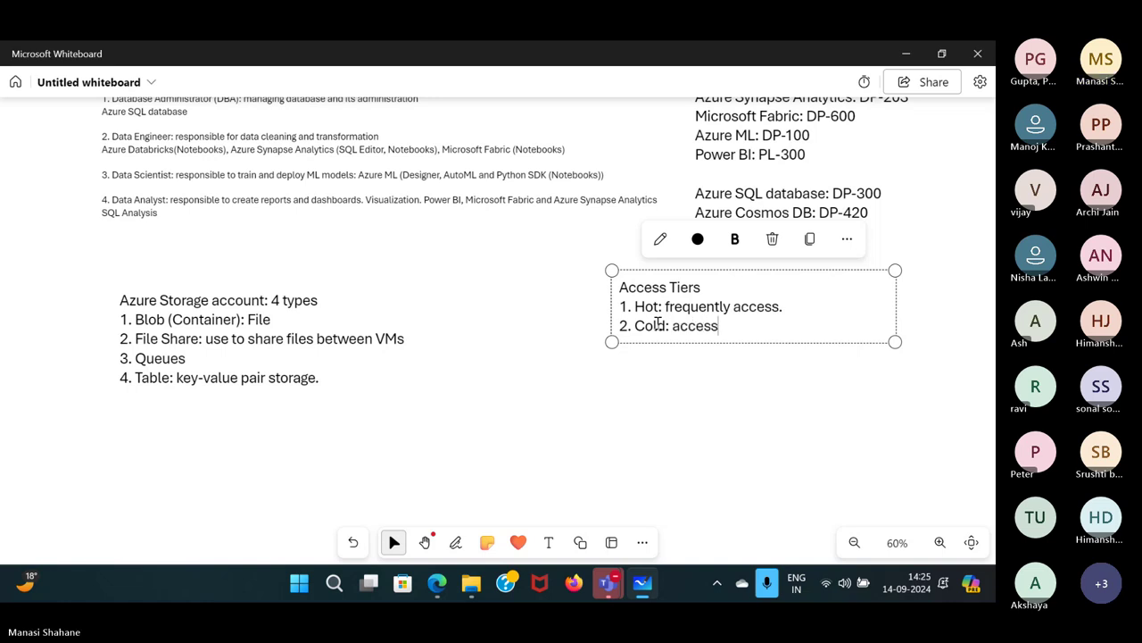
type("within 3")
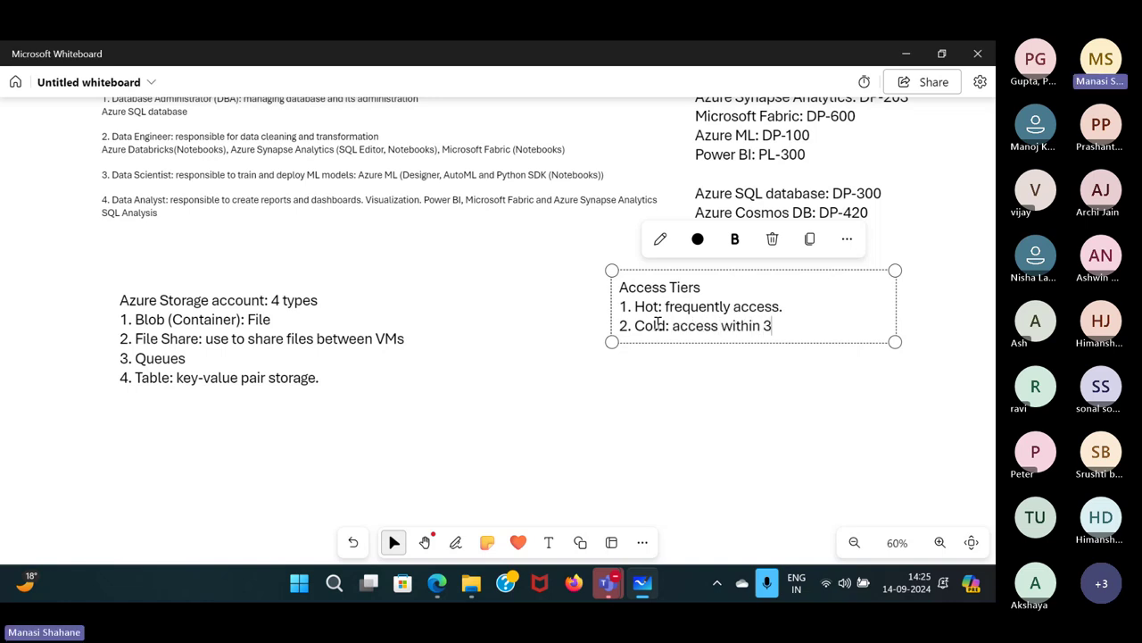
type("0 days")
Rename tier 2 to Cool and add '3. Cold: access within 90 days'.
double_click(646, 306)
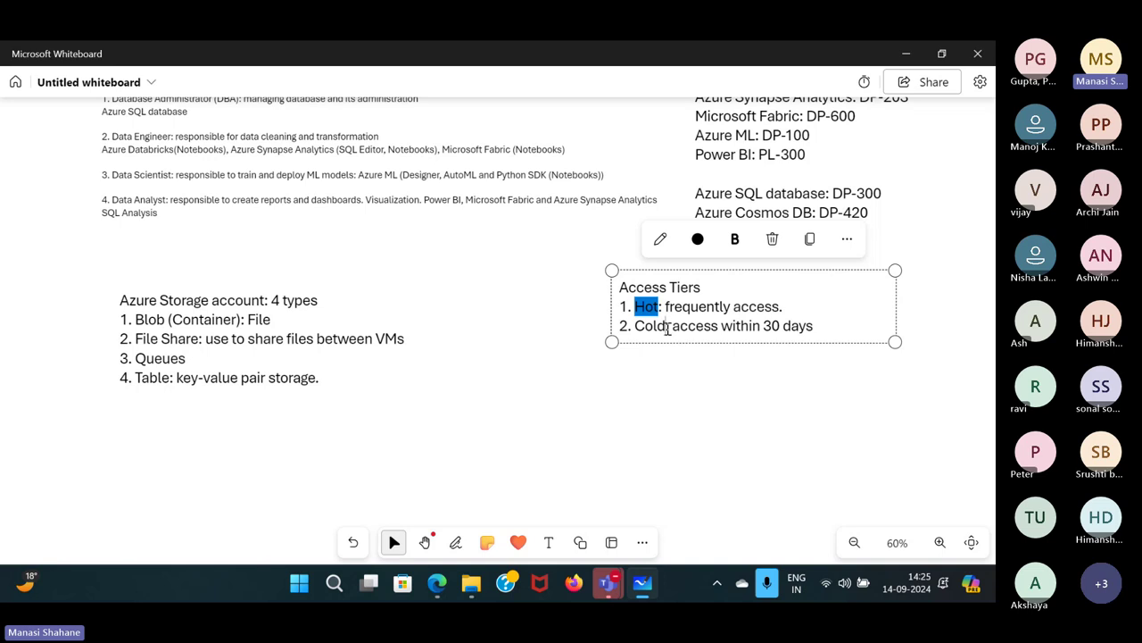
double_click(663, 325)
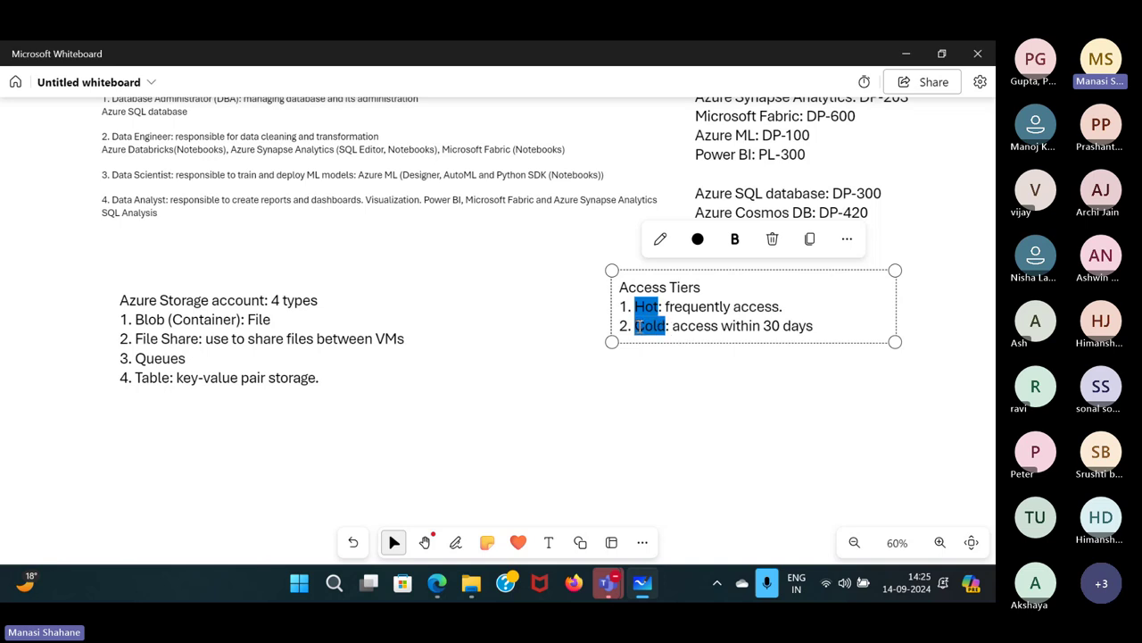
left_click(823, 329)
key("Return")
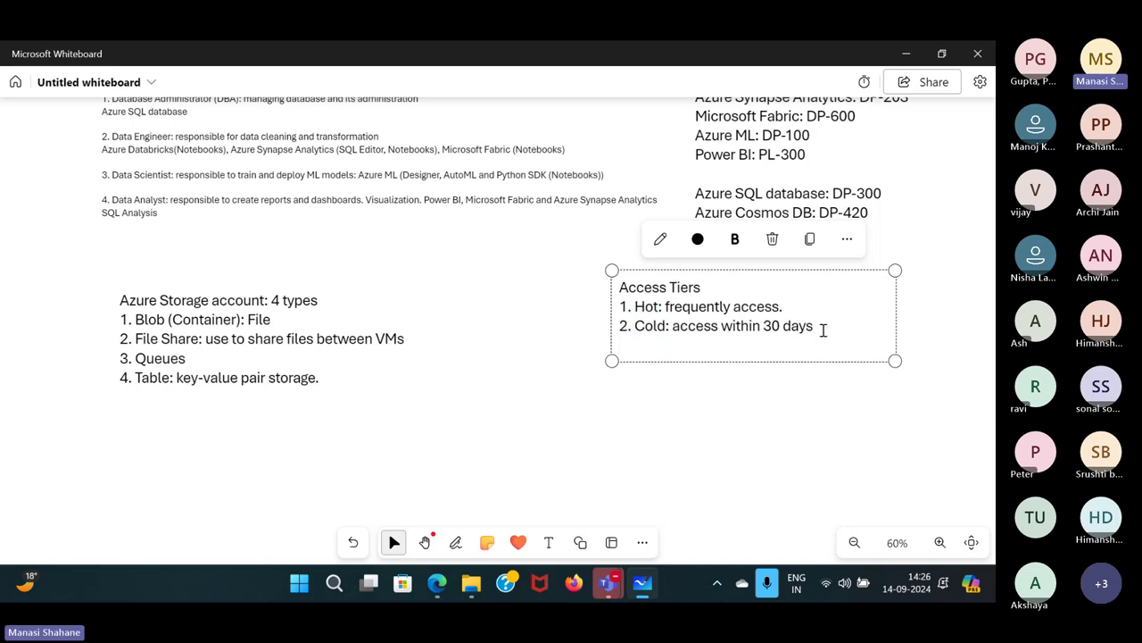
type("3.")
key("Up")
key("Right")
key("Right")
key("Right")
key("Right")
key("BackSpace")
key("BackSpace")
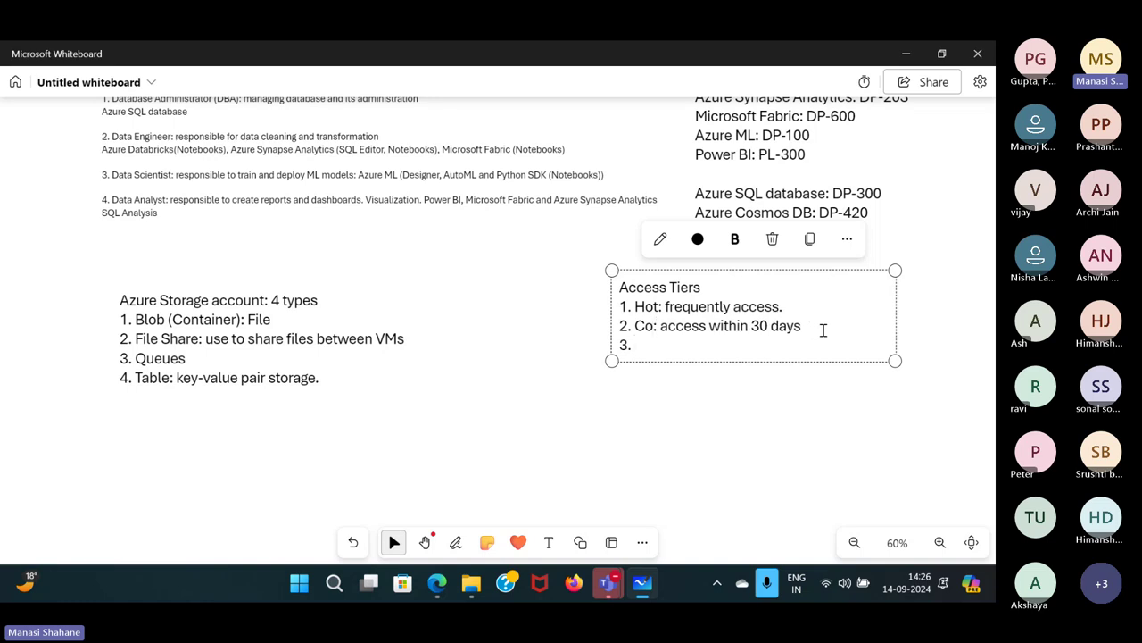
type("ol: access within 30 days 3. ")
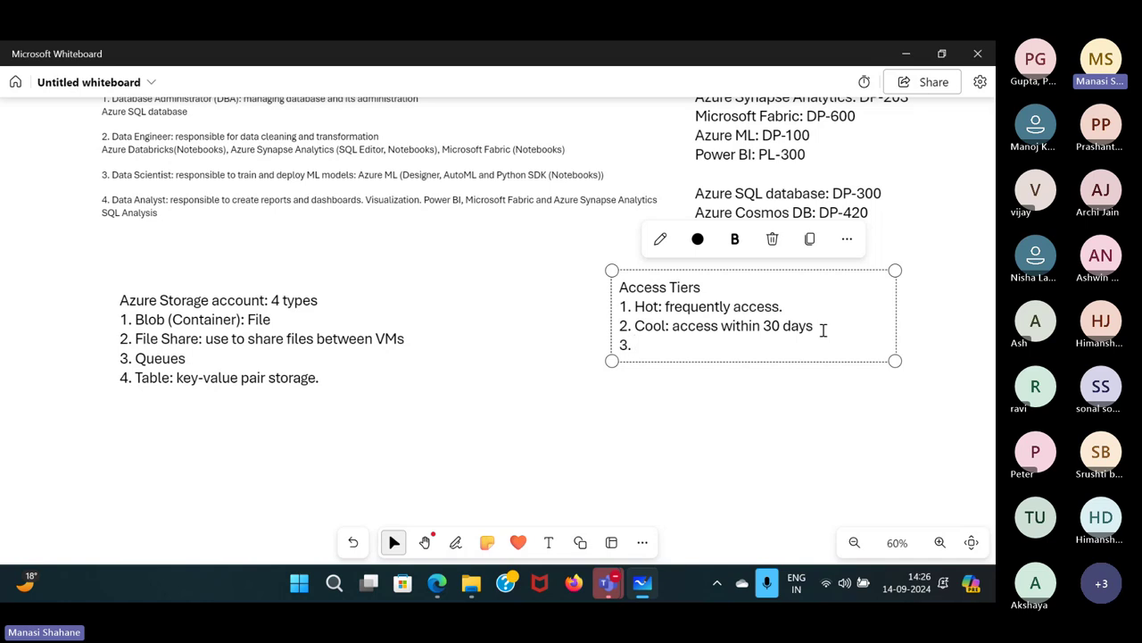
type("Cold: access with")
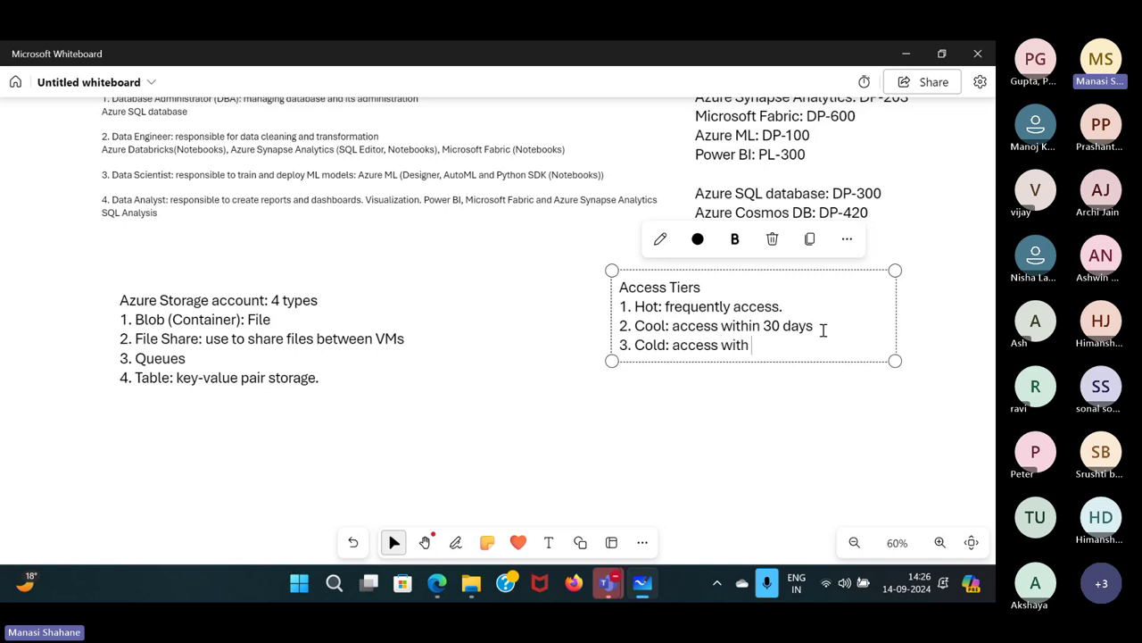
type("in 90 days")
Add '4. Archive: access within 180 days' as the fourth tier.
key("Return")
type("4")
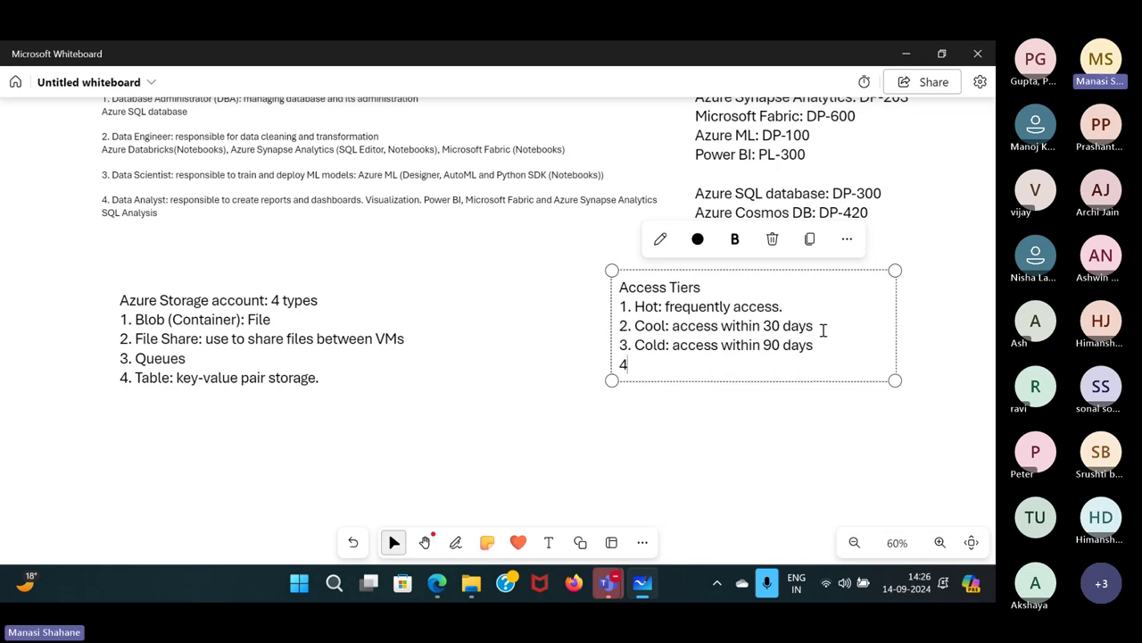
type(". Archive:")
type("access")
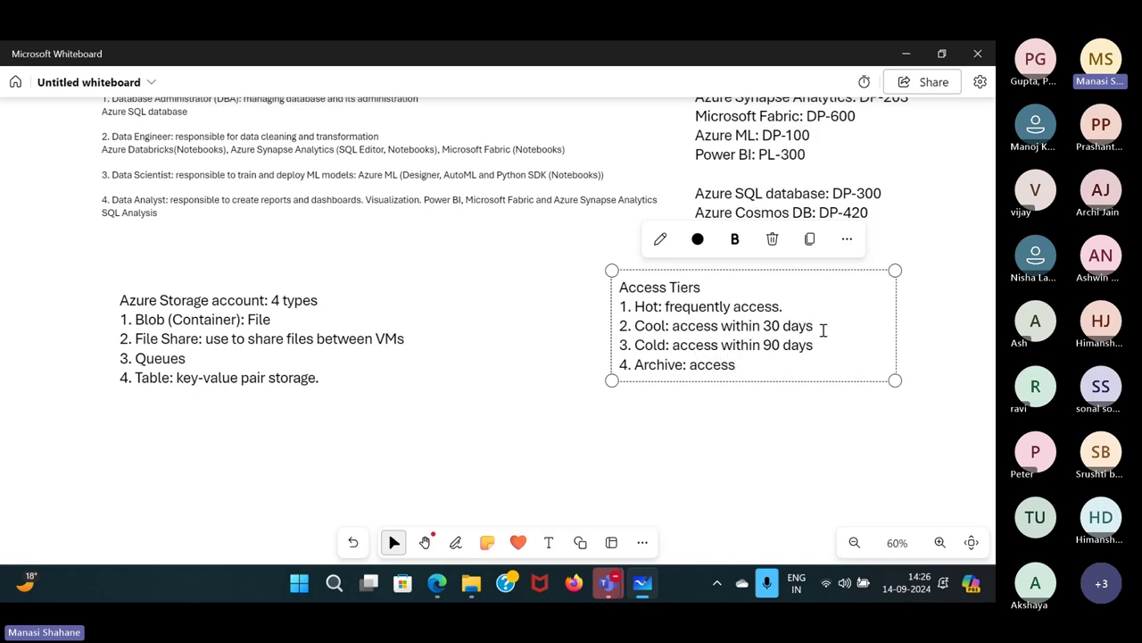
type(" within 180 days")
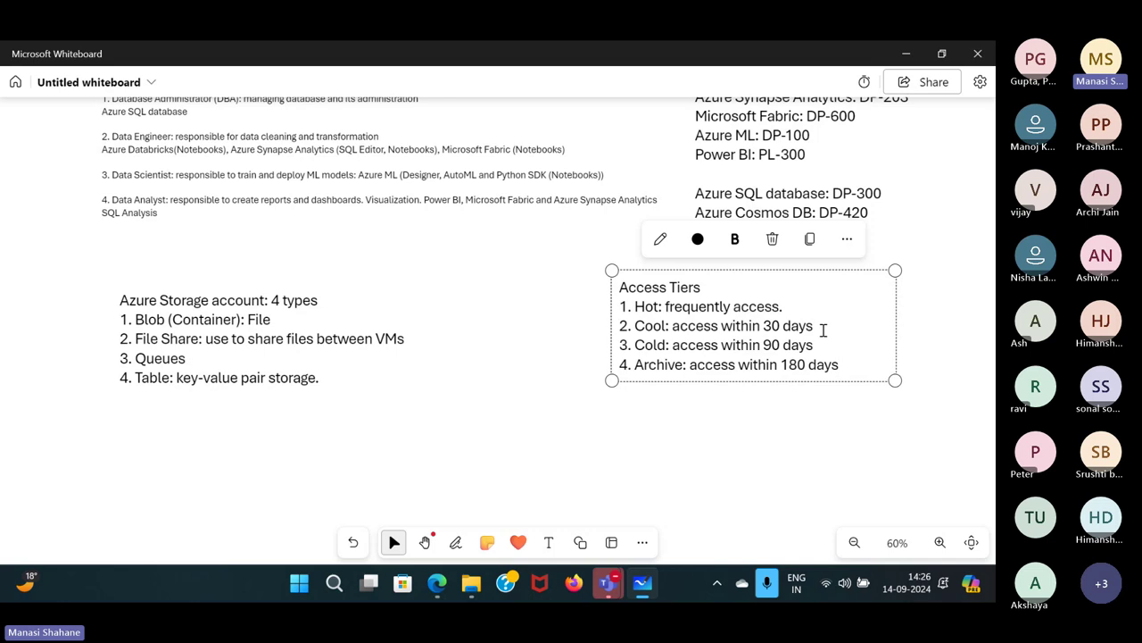
left_click(813, 428)
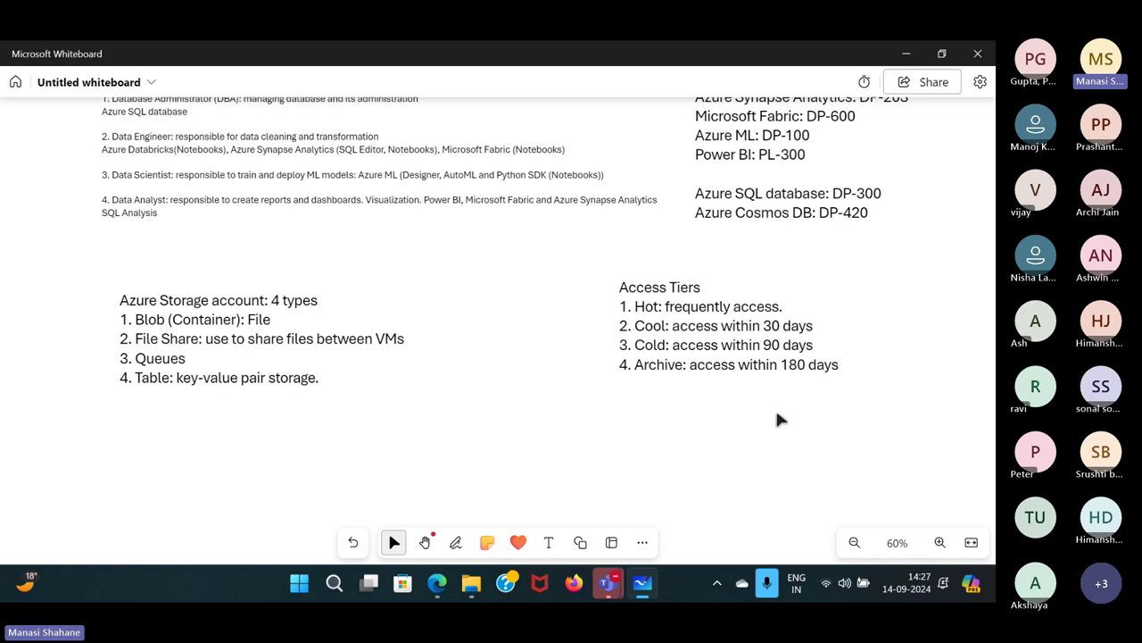
Change Image1.jpg's access tier from Hot (Inferred) to Cool and save it.
mouse_move(437, 583)
left_click(438, 482)
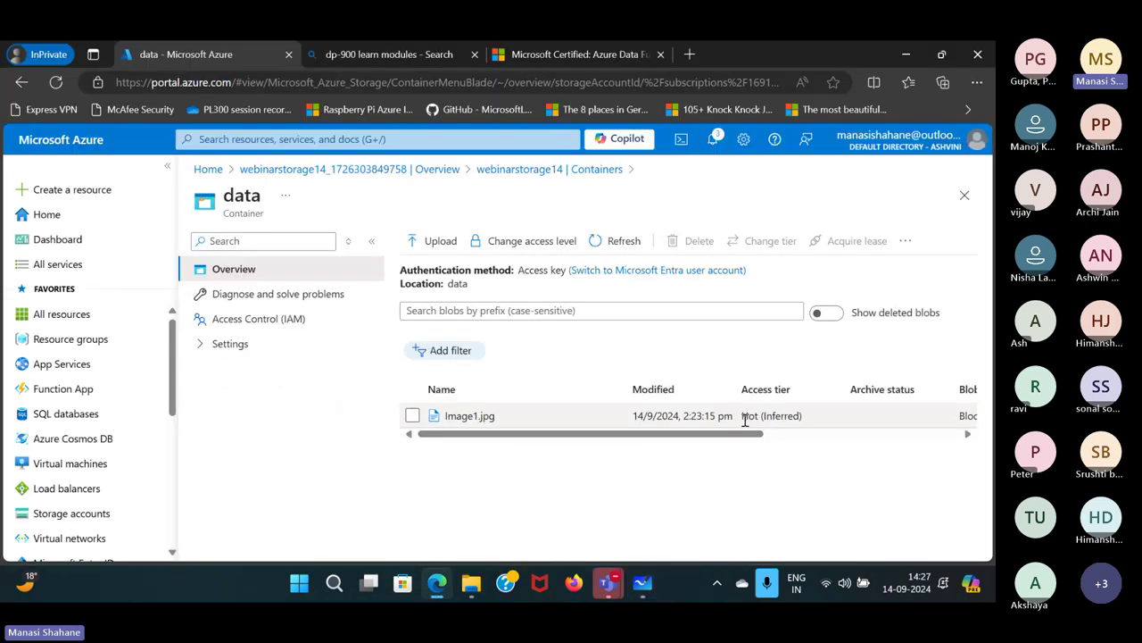
left_click_drag(744, 419, 803, 429)
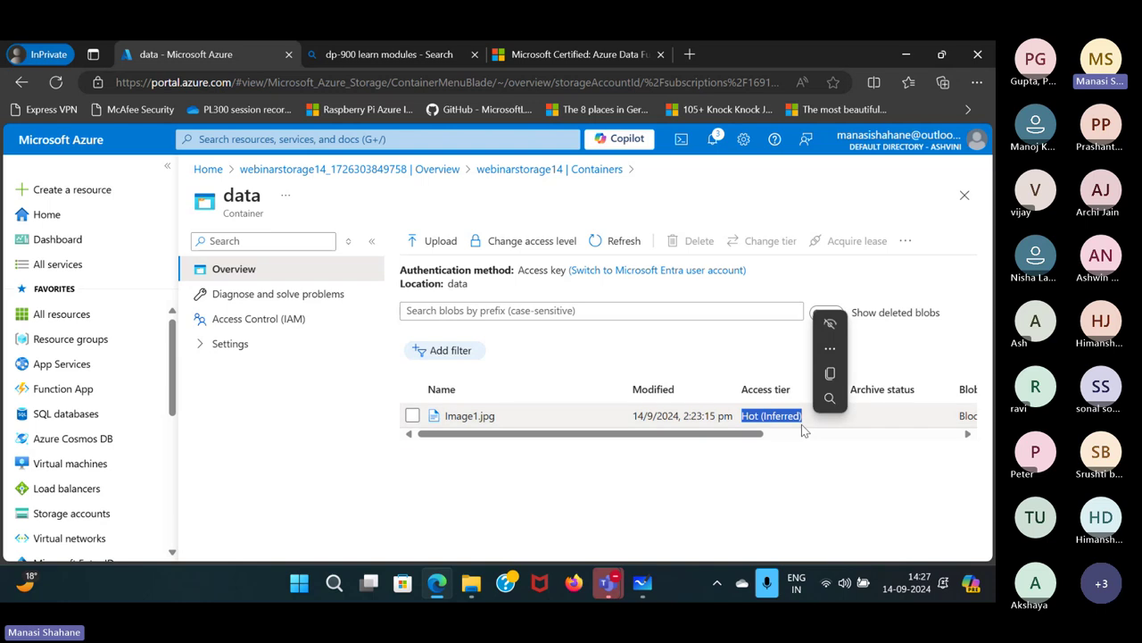
left_click(473, 416)
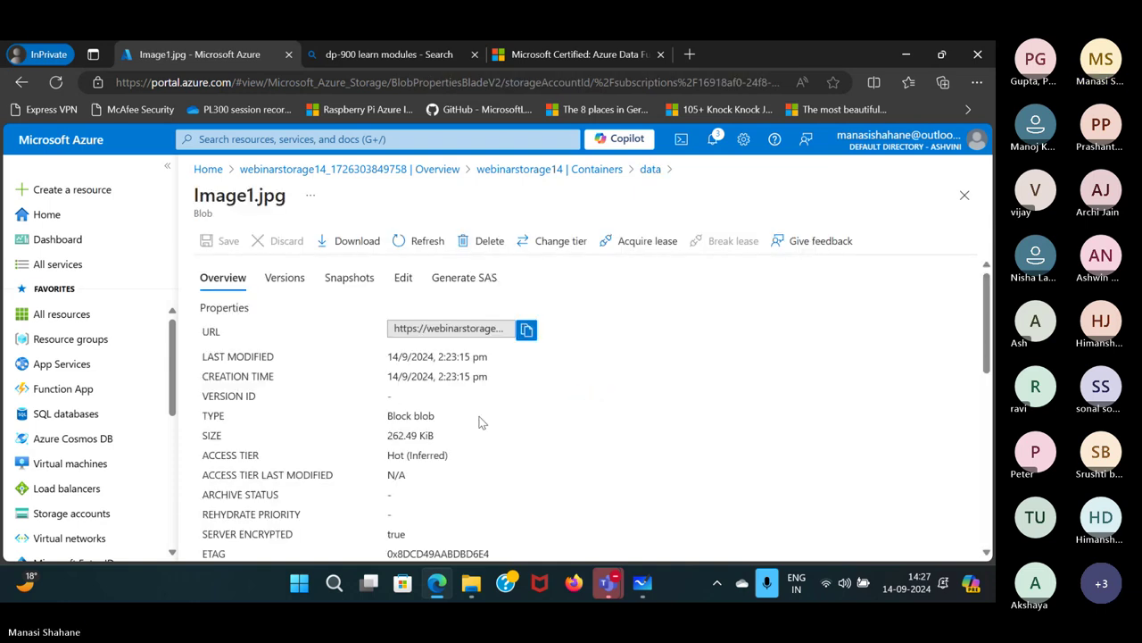
left_click(561, 241)
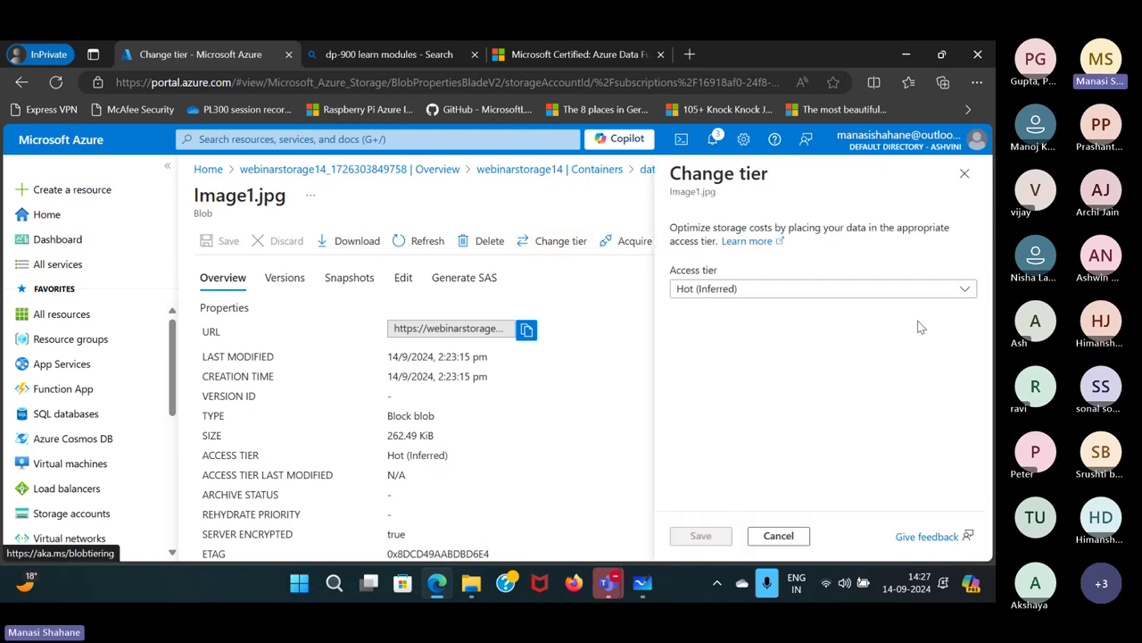
left_click(963, 290)
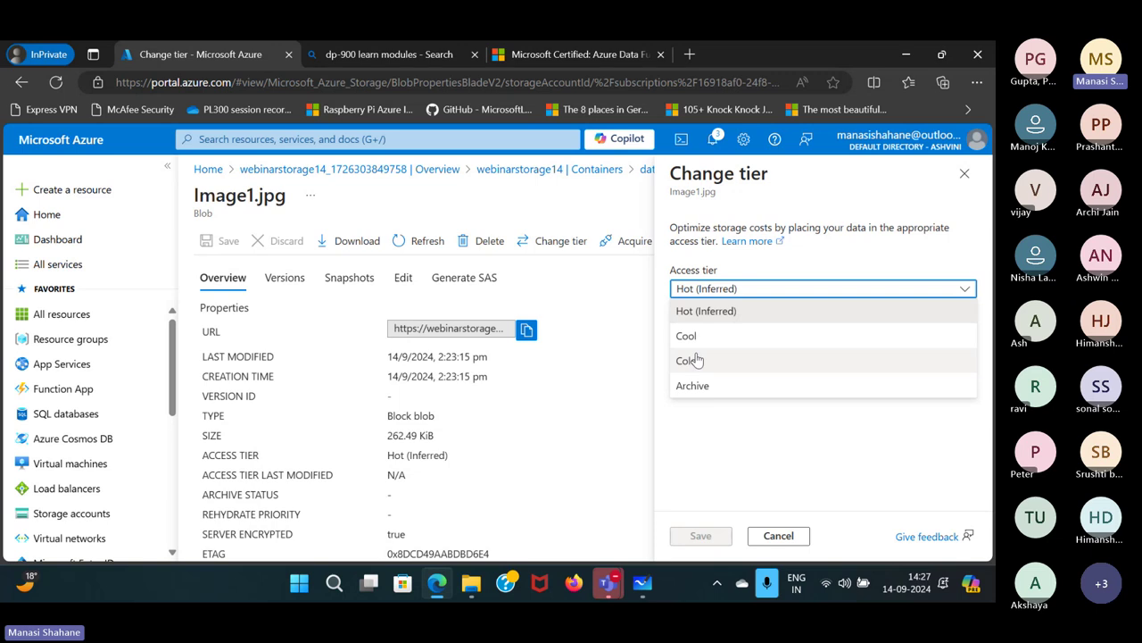
left_click(698, 335)
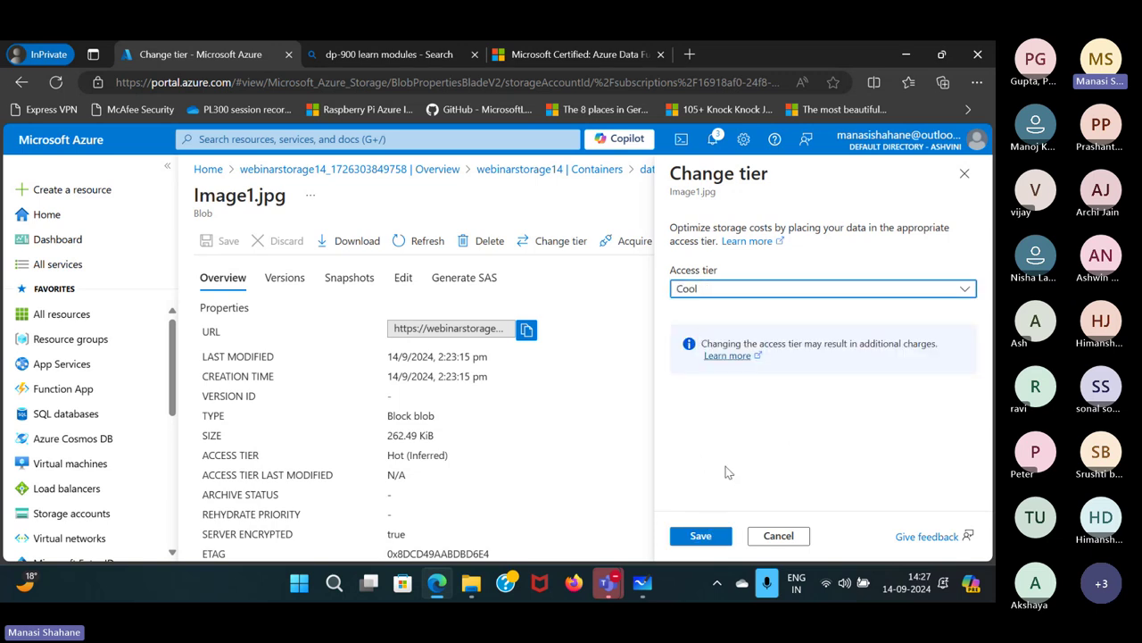
left_click(719, 536)
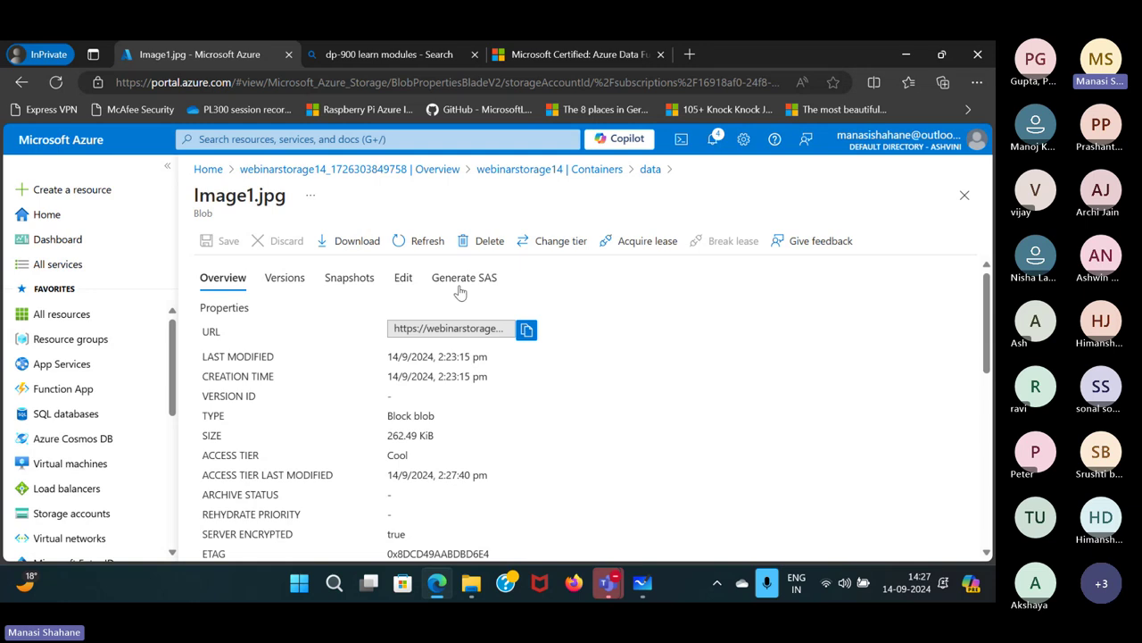
After viewing Image1.jpg, upload CarPrice.csv from the Datasets folder to the data container.
left_click(403, 279)
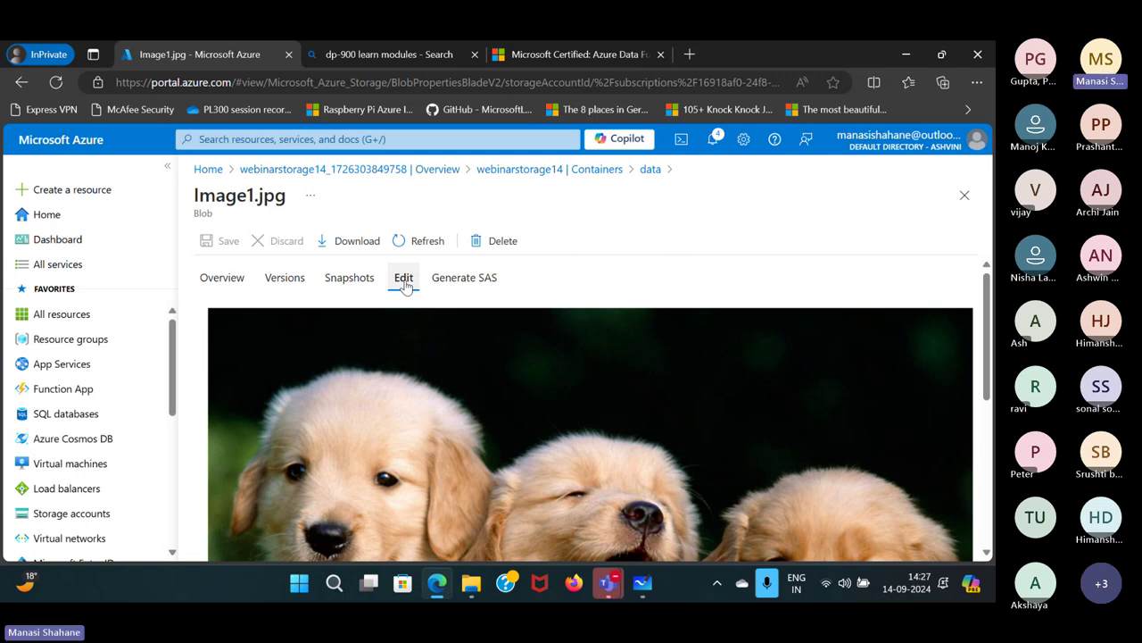
left_click(964, 196)
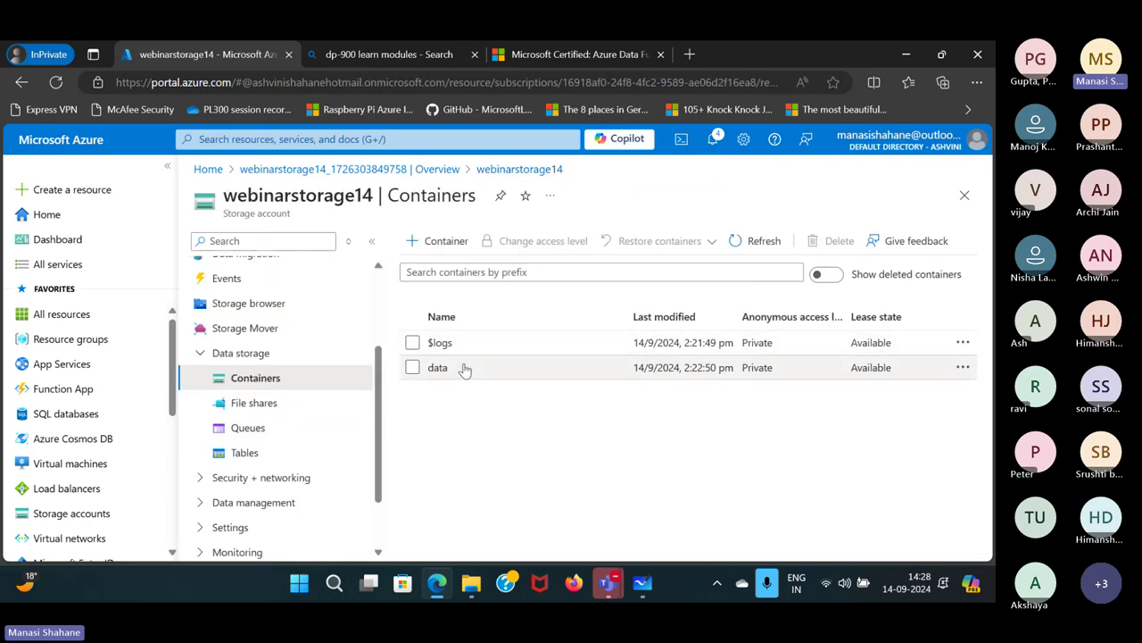
left_click(461, 368)
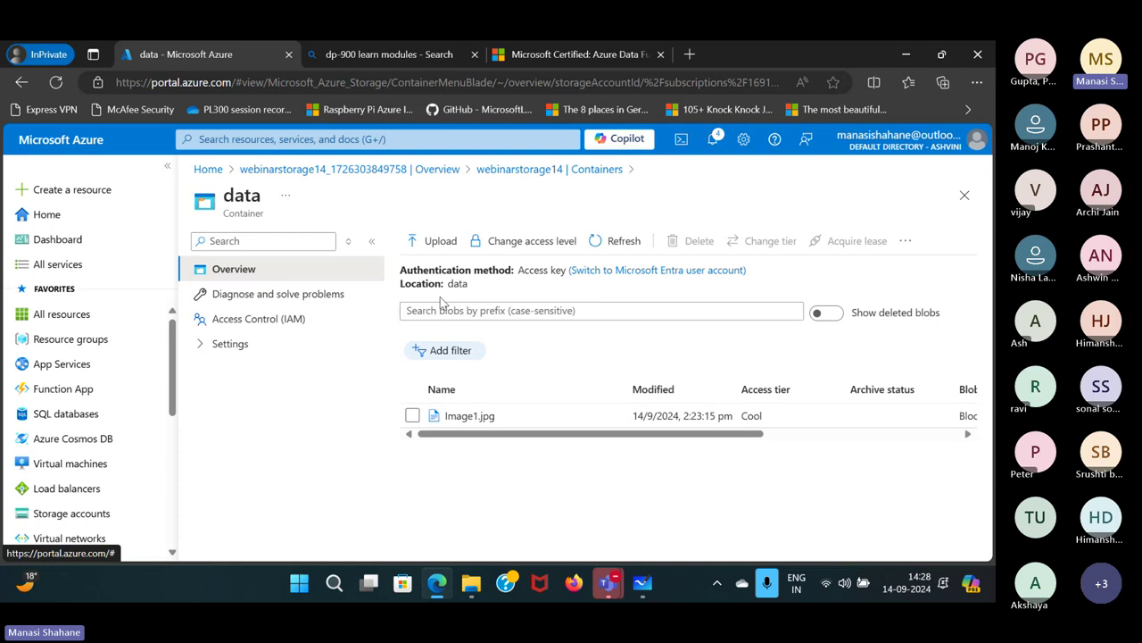
left_click(440, 245)
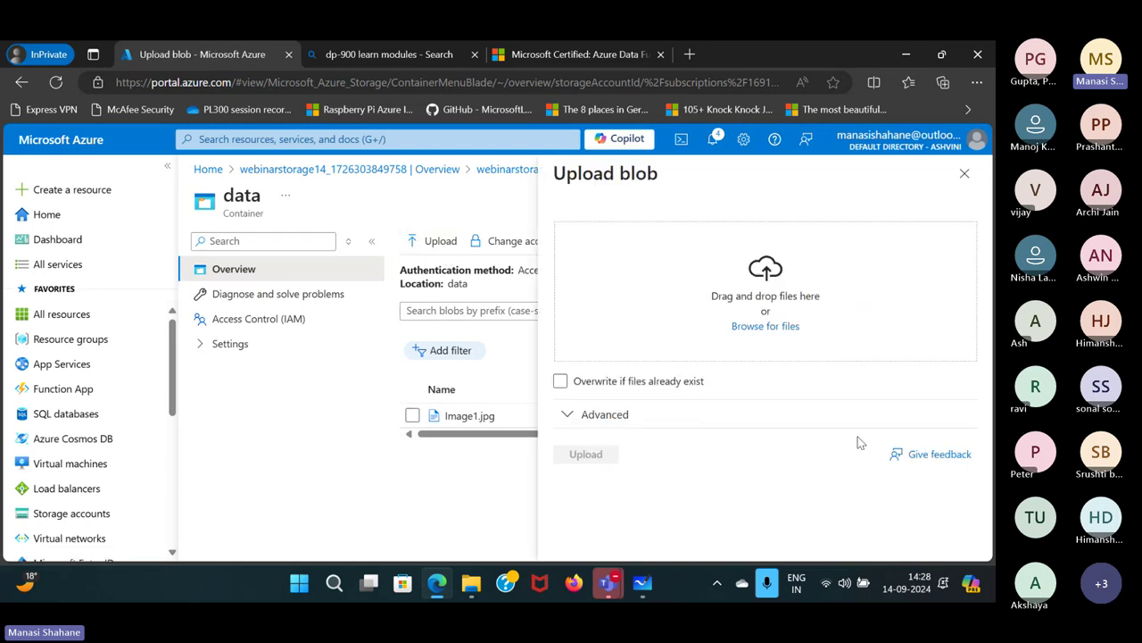
left_click(765, 325)
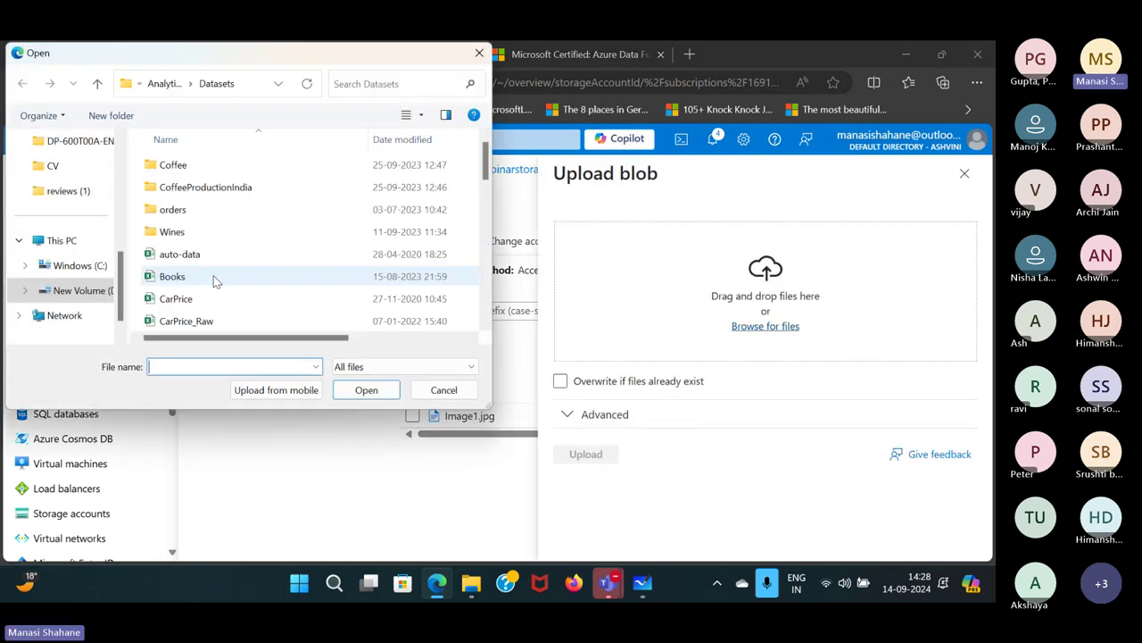
left_click(202, 298)
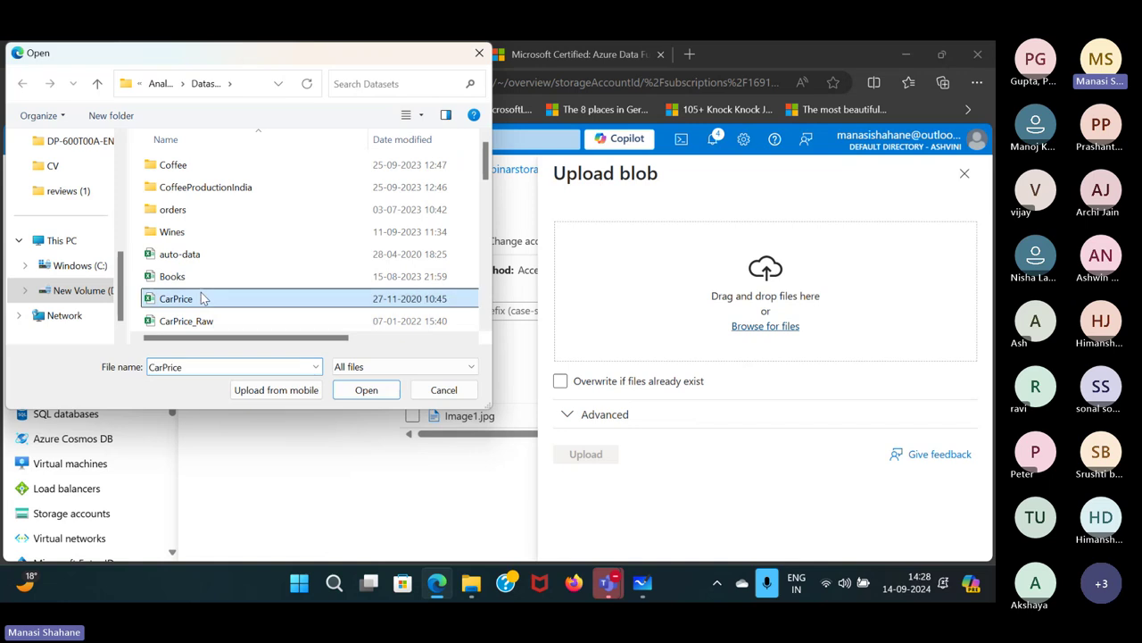
left_click(367, 398)
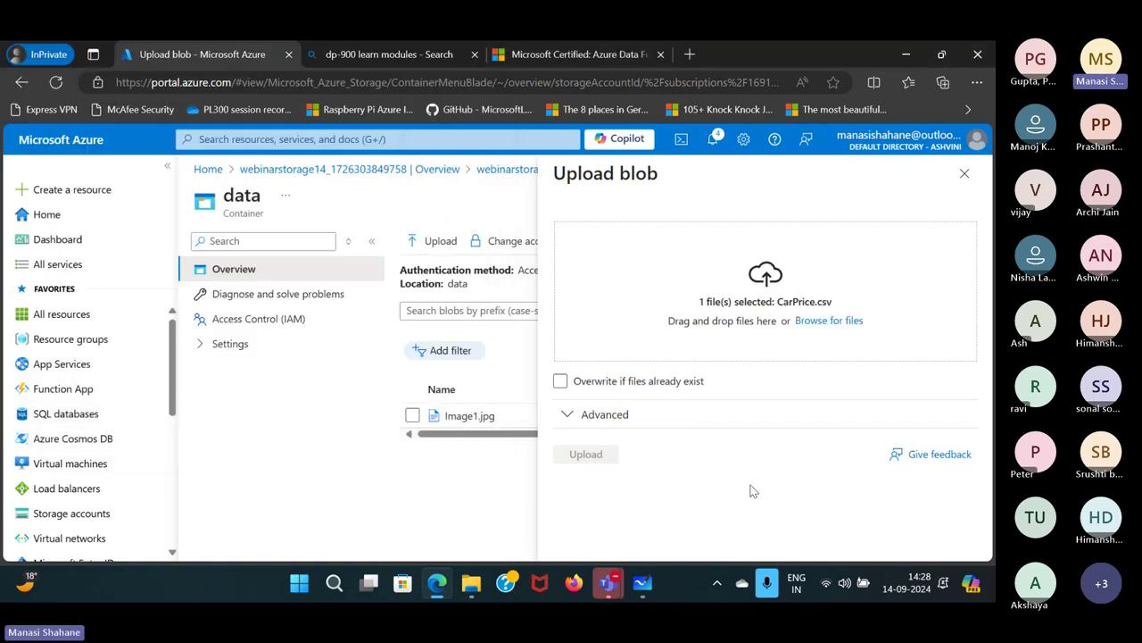
left_click(589, 457)
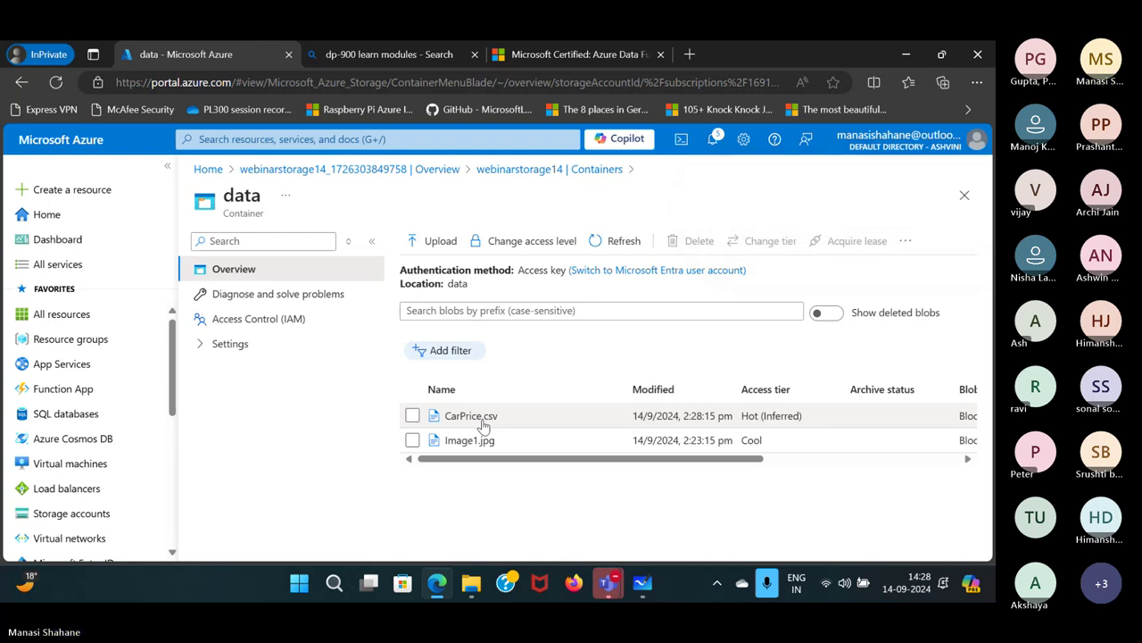
Open CarPrice.csv and inspect its CSV rows in the Edit view.
left_click(482, 425)
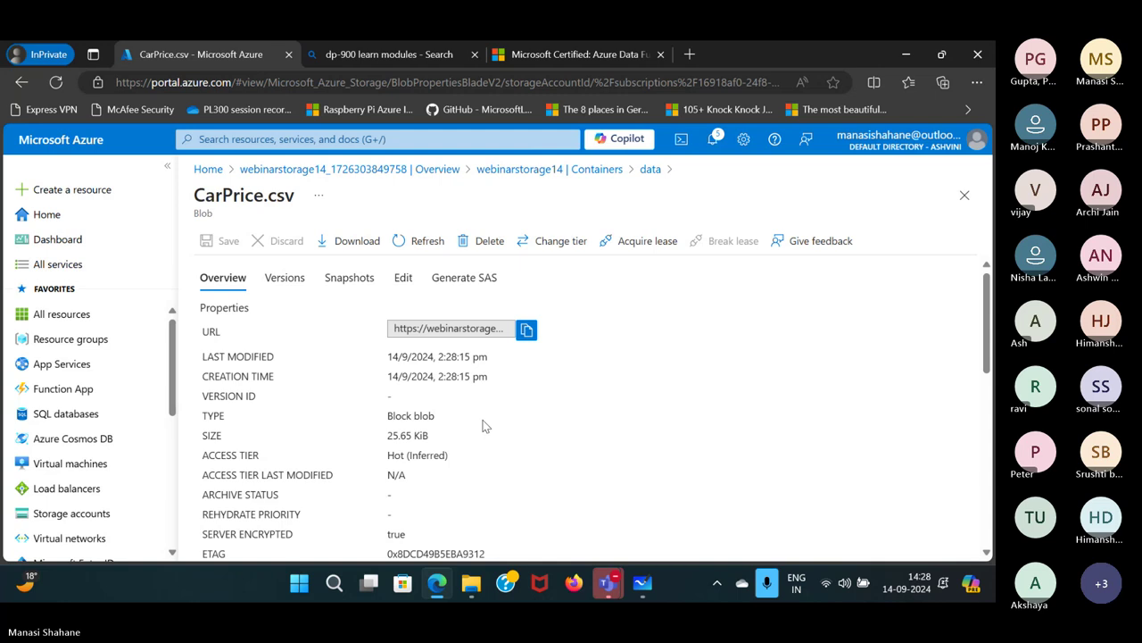
left_click(404, 280)
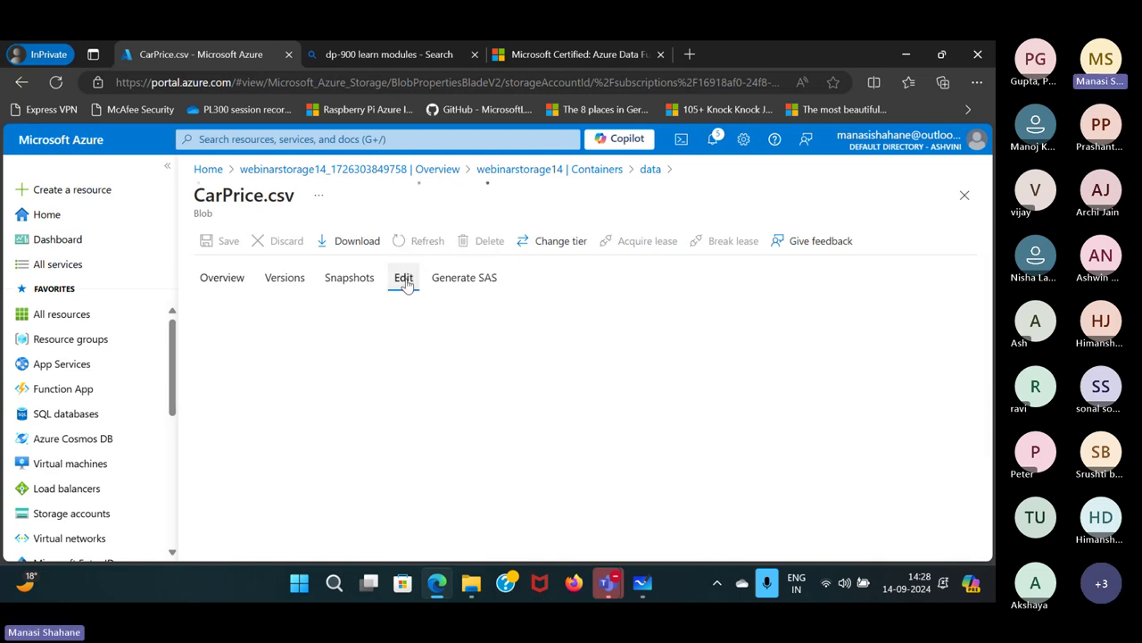
scroll(483, 398, "down", 1)
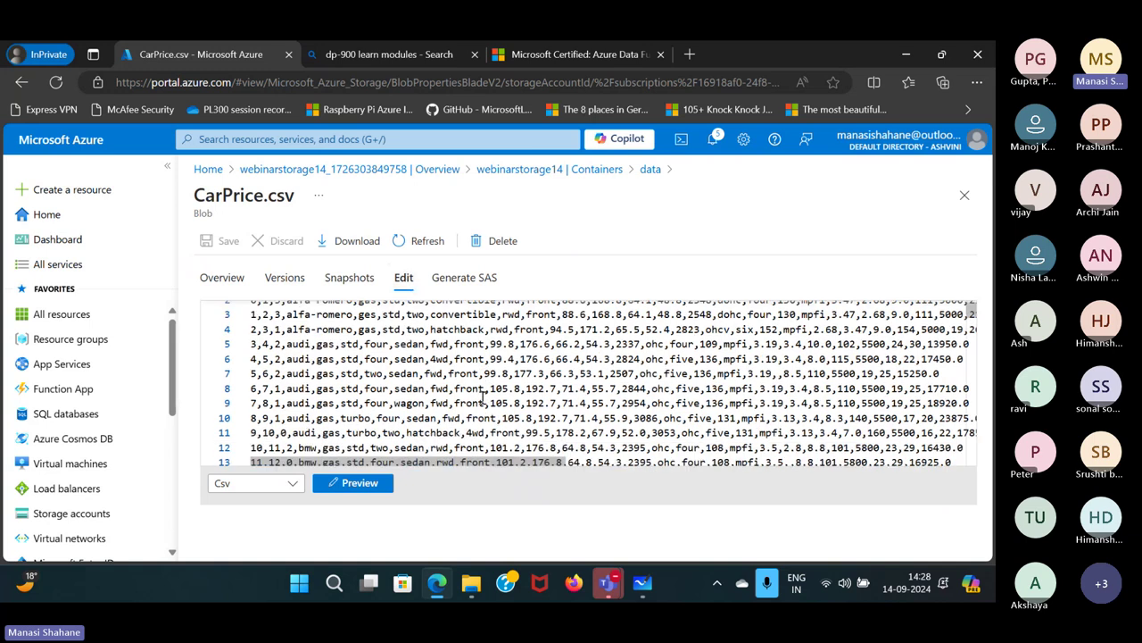
scroll(483, 398, "up", 1)
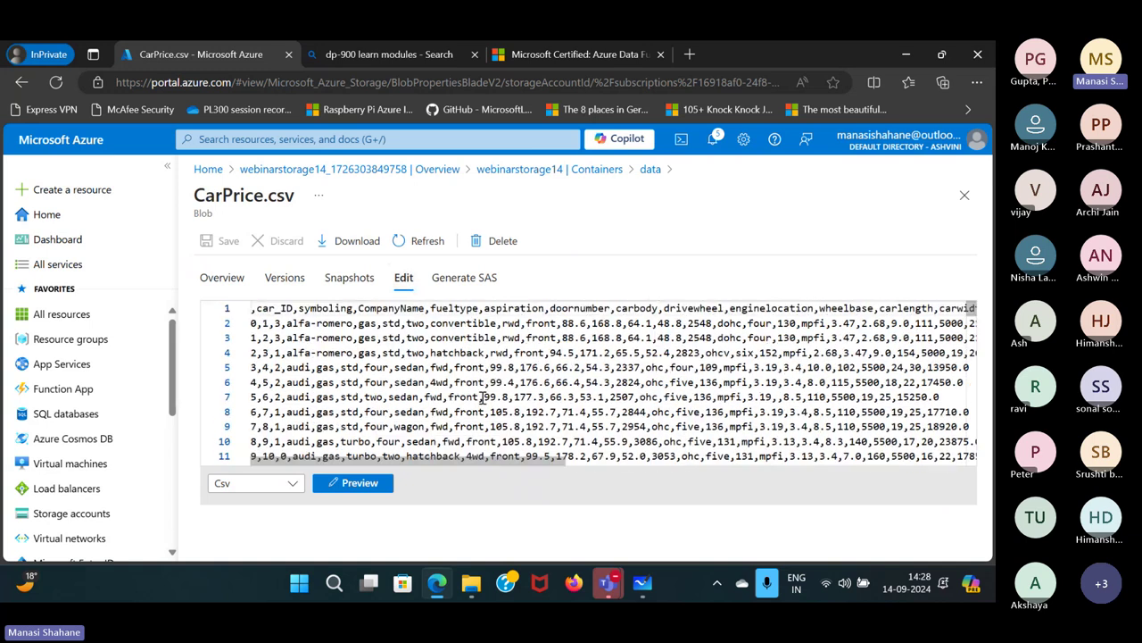
left_click(964, 195)
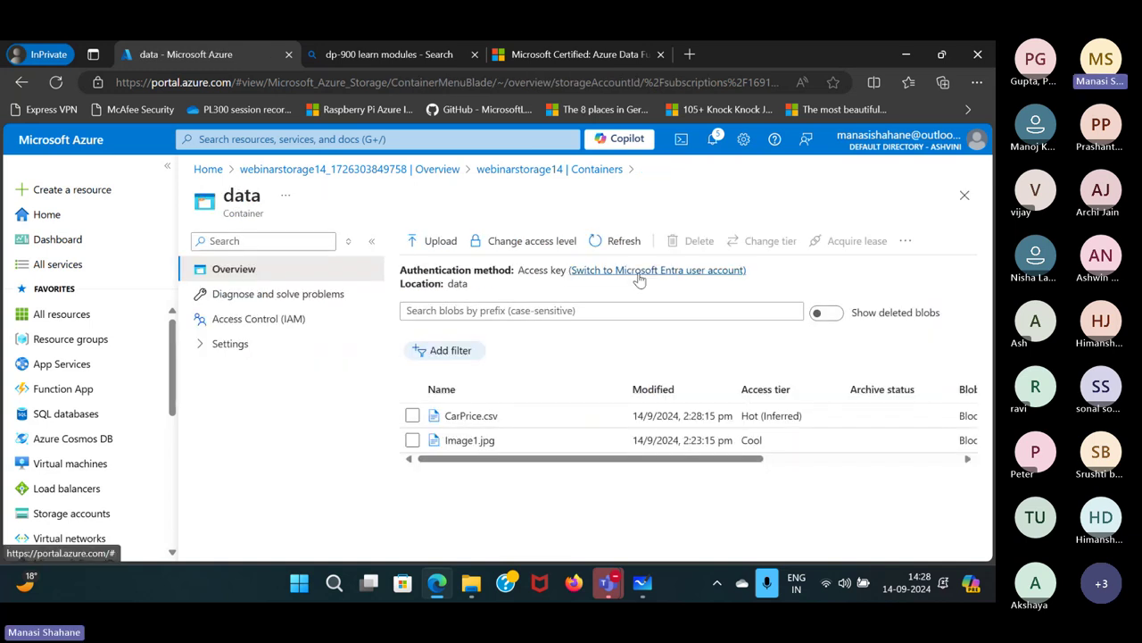
Change CarPrice.csv's access tier to Cold, save, and return to Whiteboard.
left_click(473, 415)
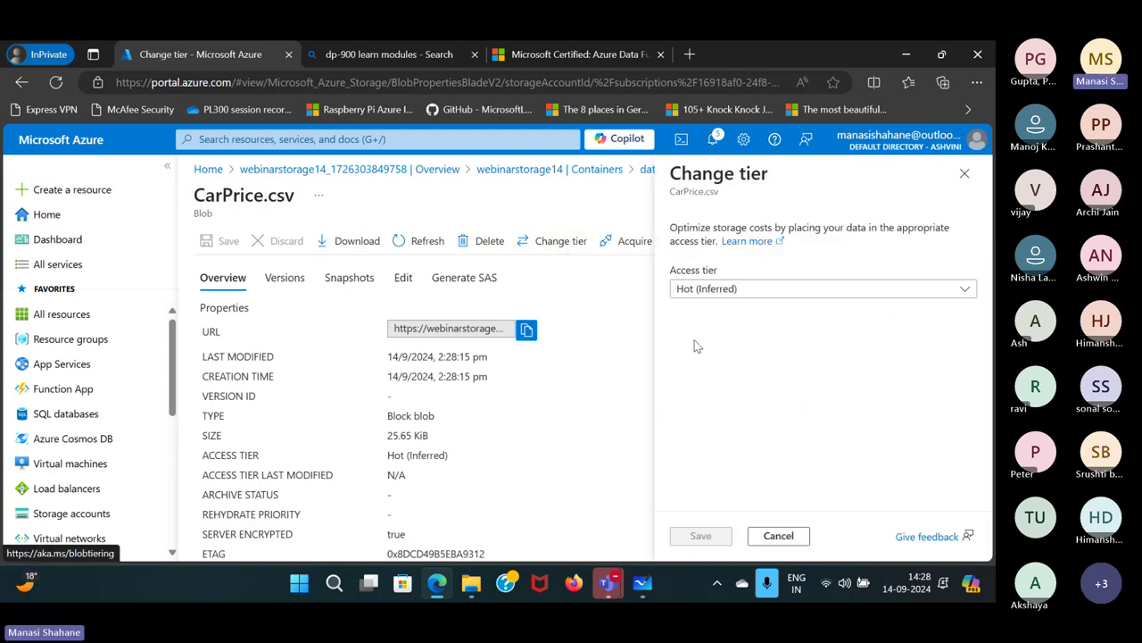
left_click(814, 297)
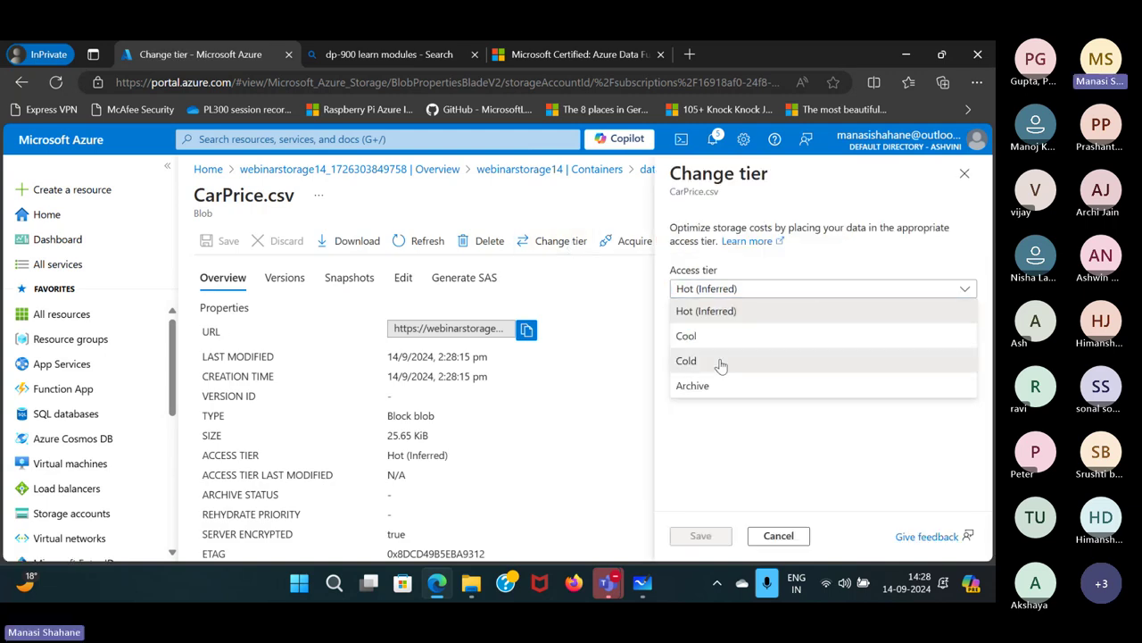
left_click(721, 361)
left_click(727, 534)
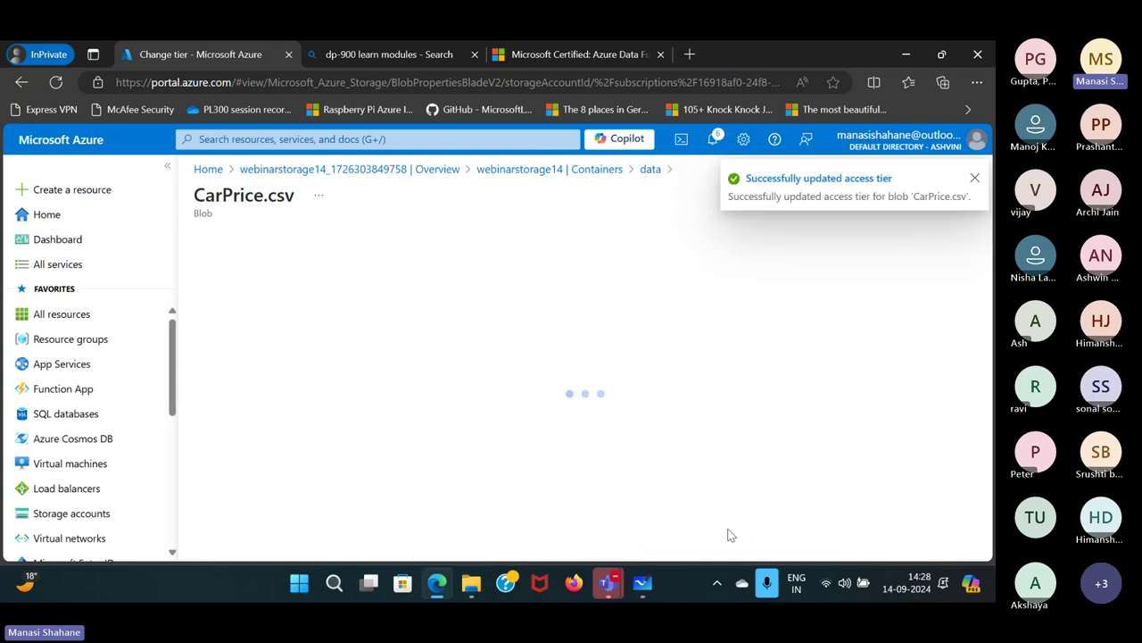
left_click(643, 583)
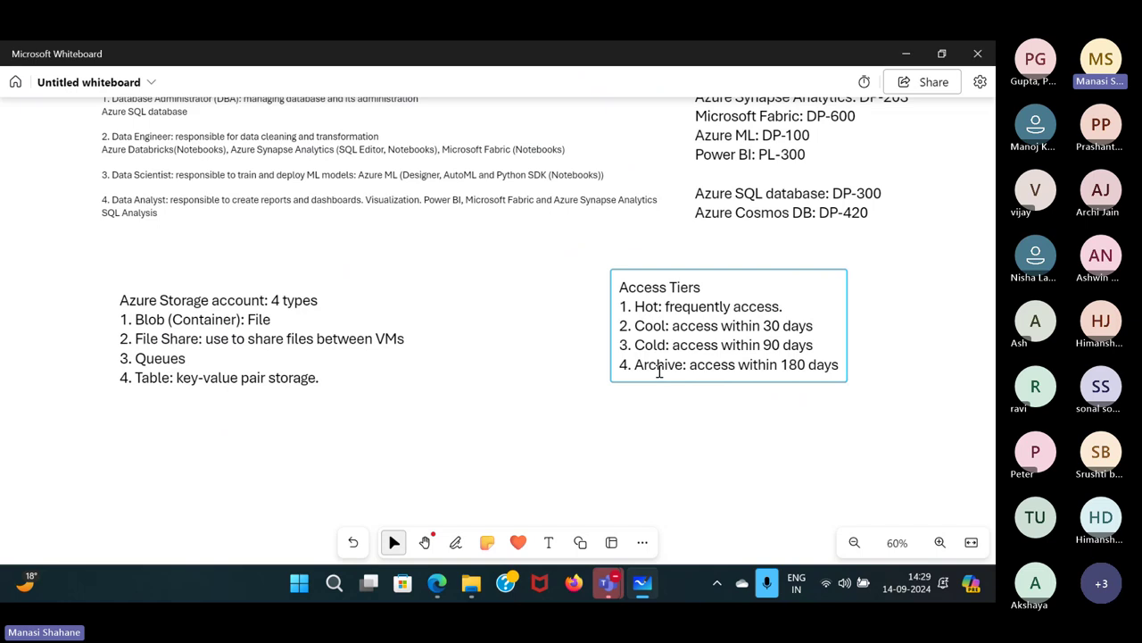
Add the line 'Rehydration- archive to any access tiers' after 180 days in the Access Tiers note.
left_click(841, 365)
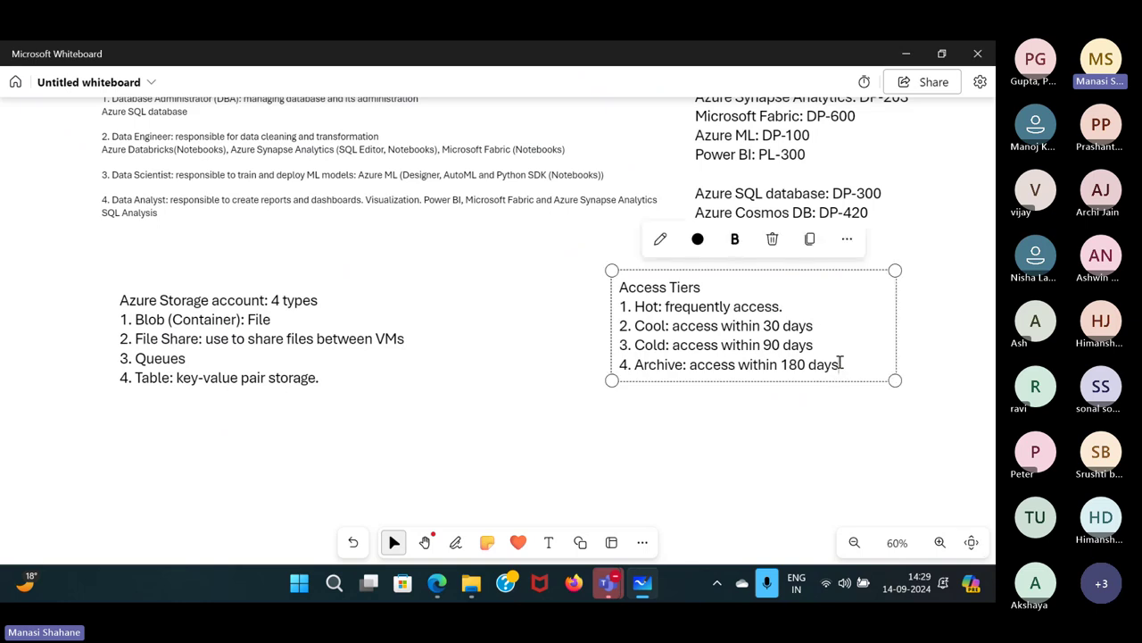
left_click(839, 361)
type("Rehydratio")
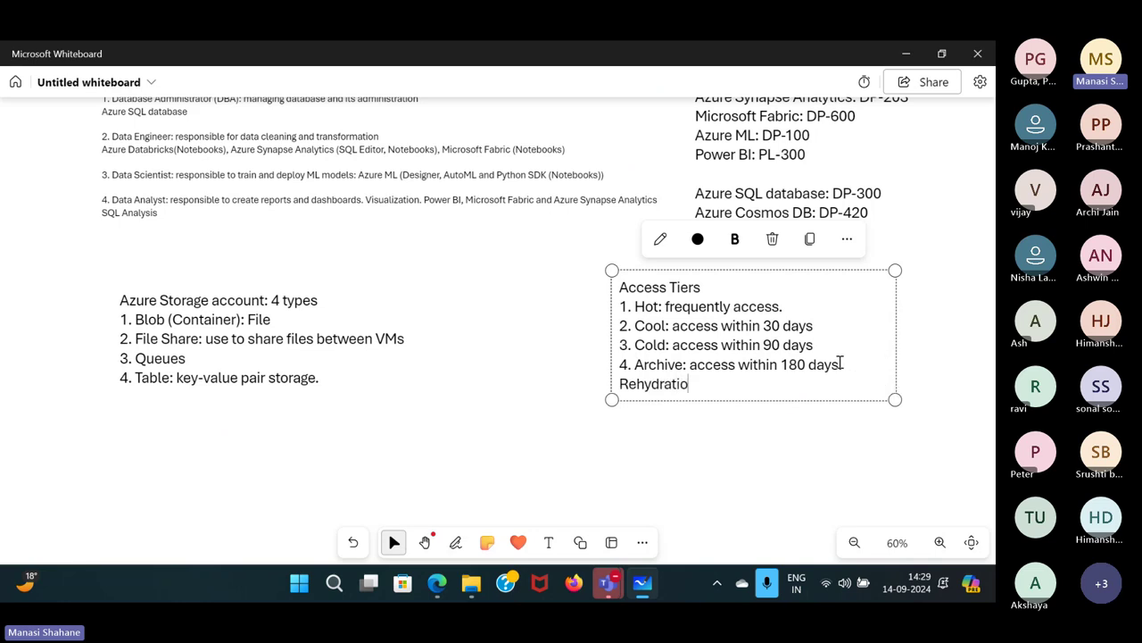
type("n- archive to any ace")
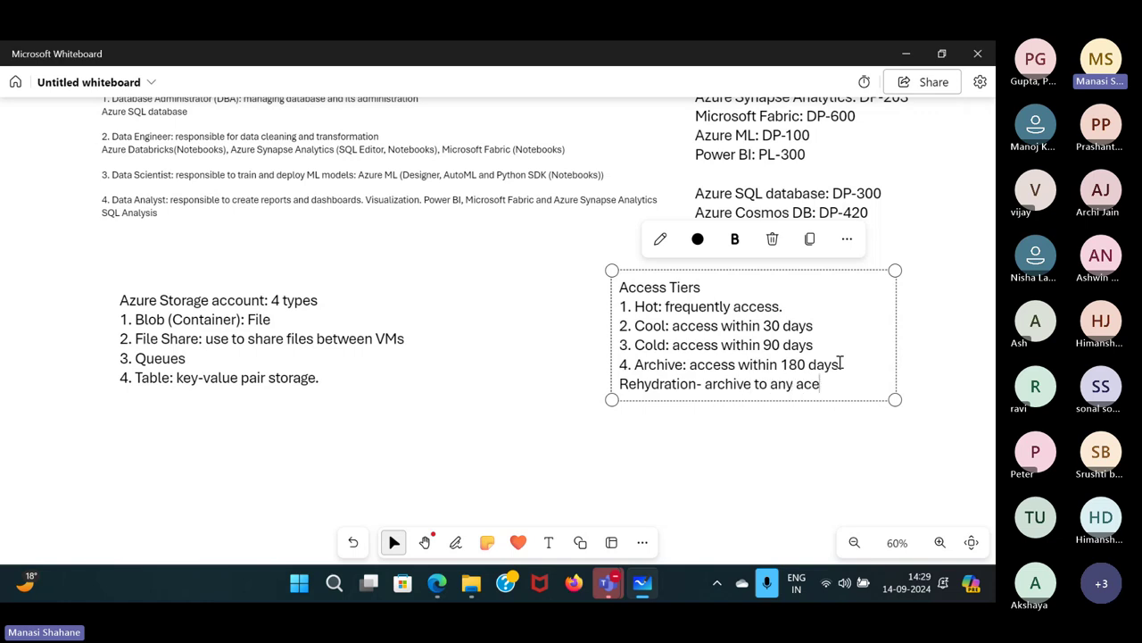
key("BackSpace")
type("cess ")
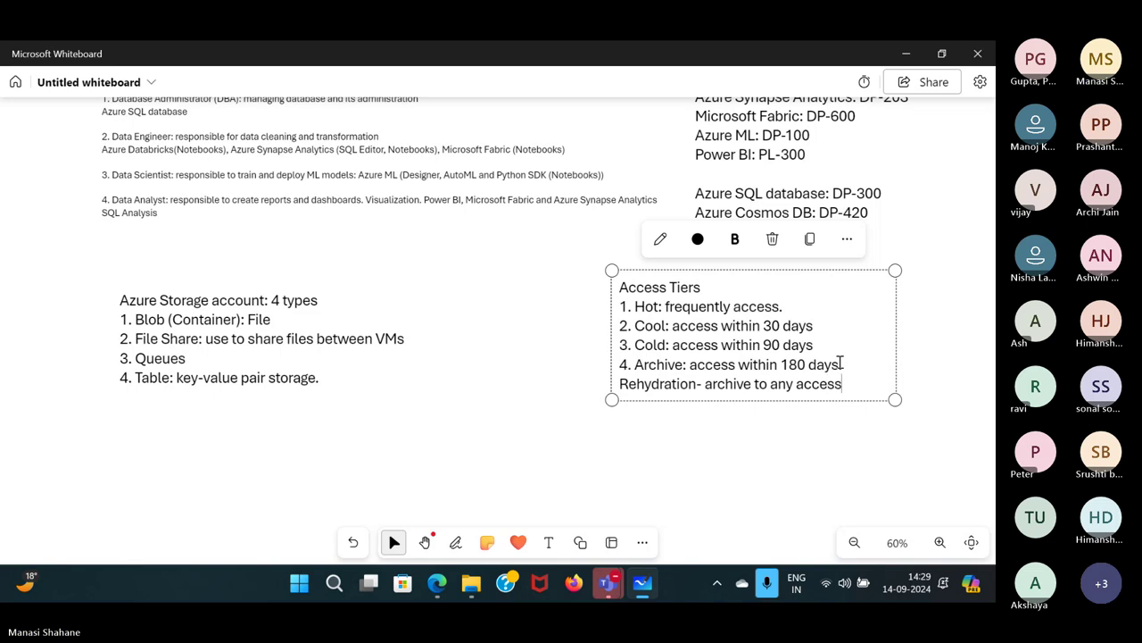
type("tiers")
Close the CarPrice.csv and data container blades in Azure Portal, then switch back to Whiteboard.
left_click(588, 440)
mouse_move(437, 583)
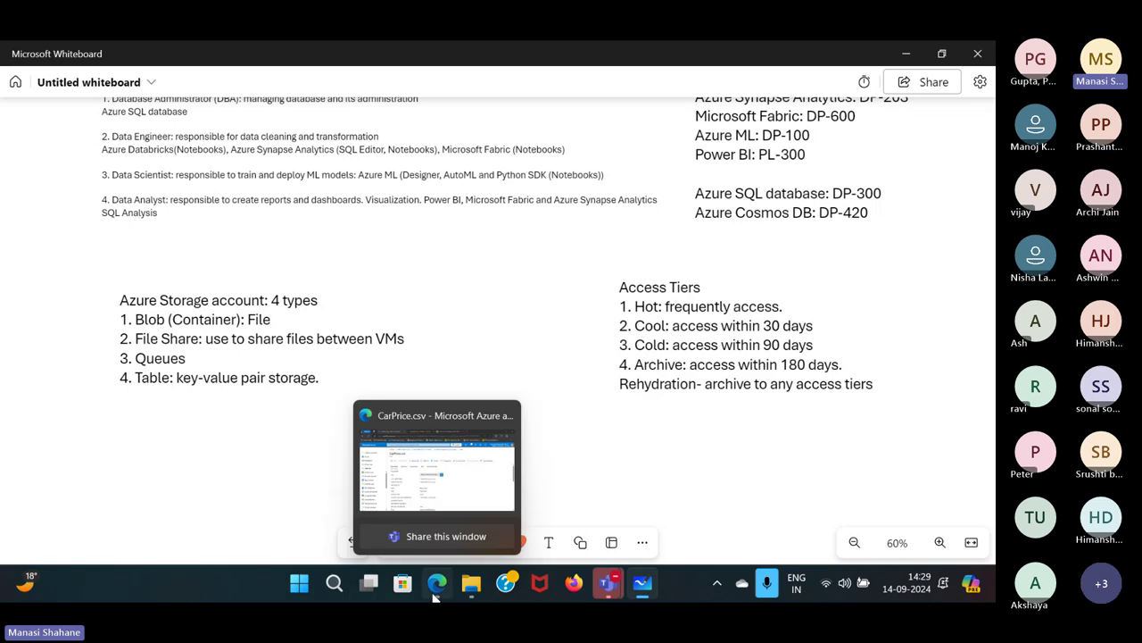
left_click(422, 411)
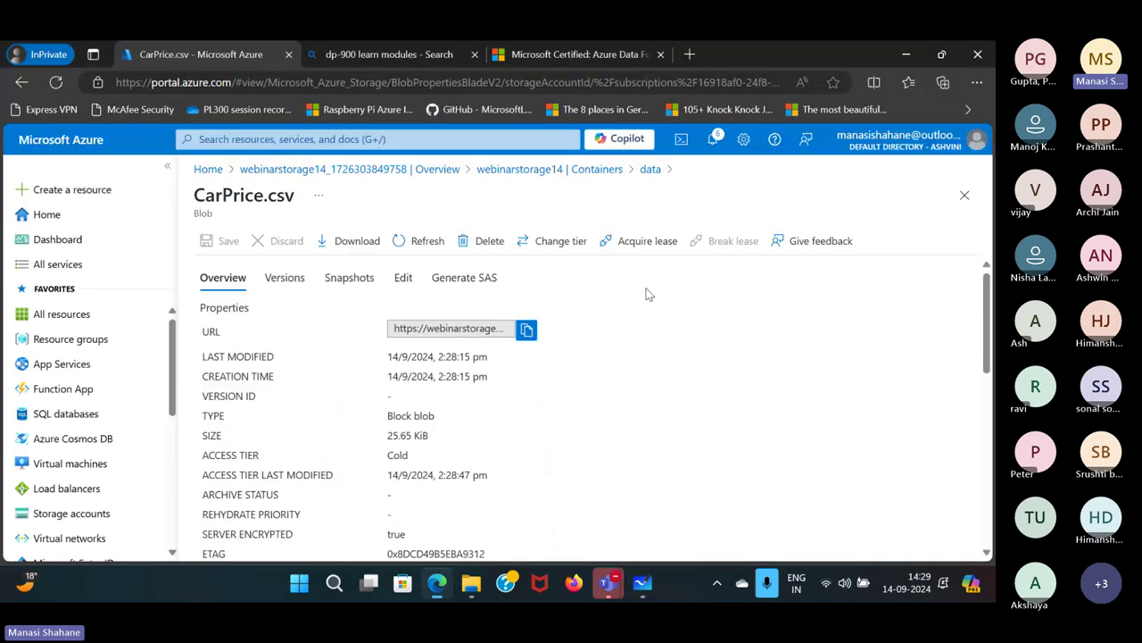
left_click(964, 196)
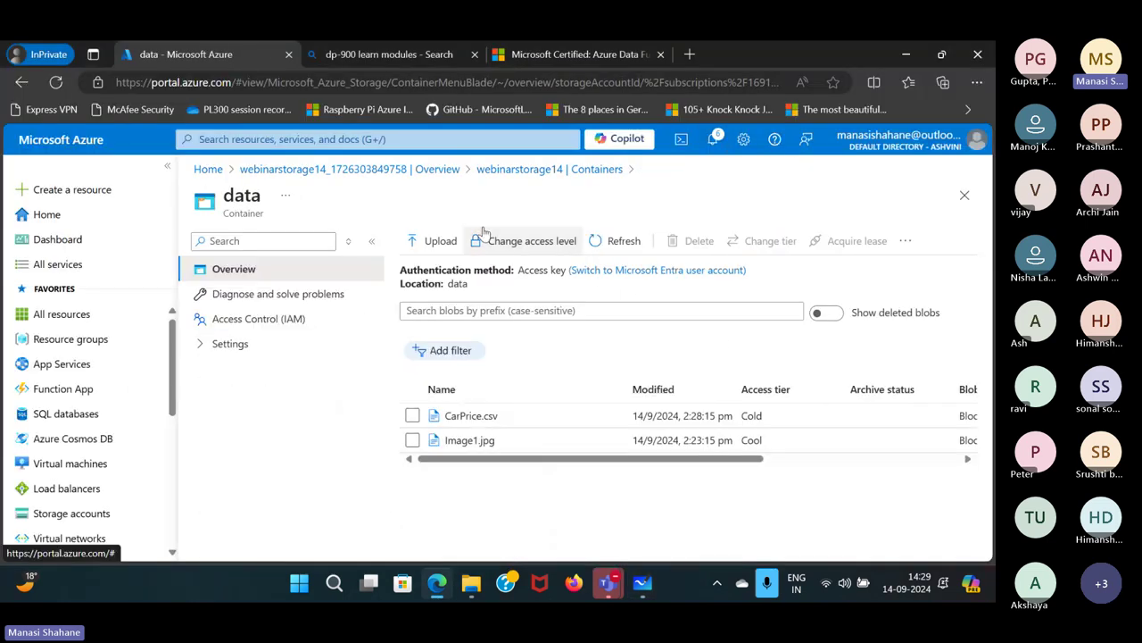
left_click(964, 194)
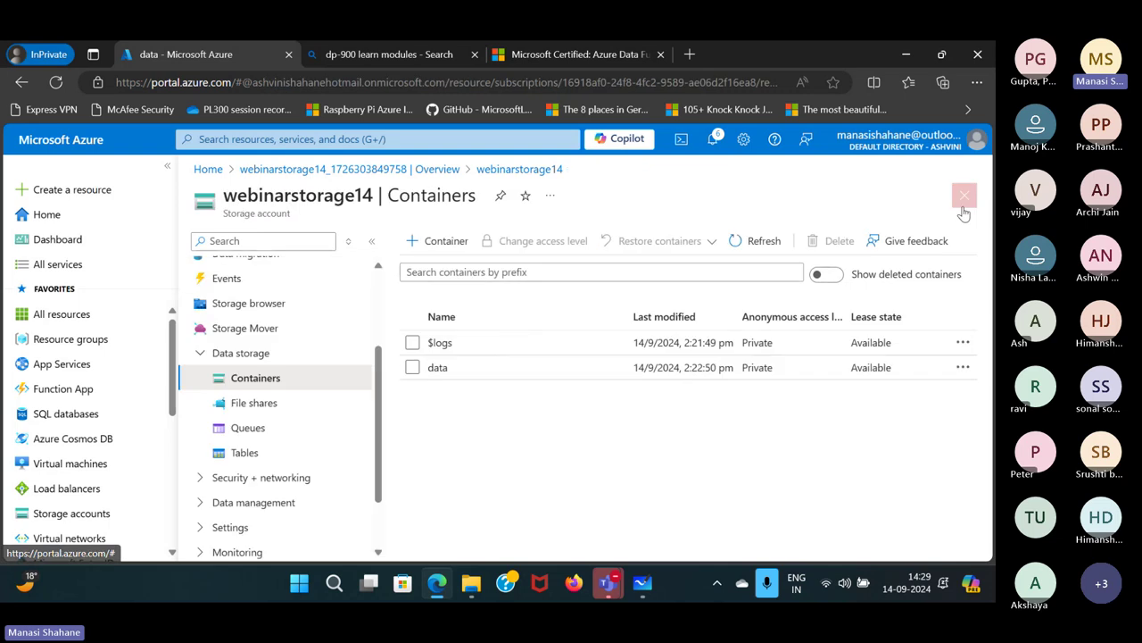
left_click(670, 504)
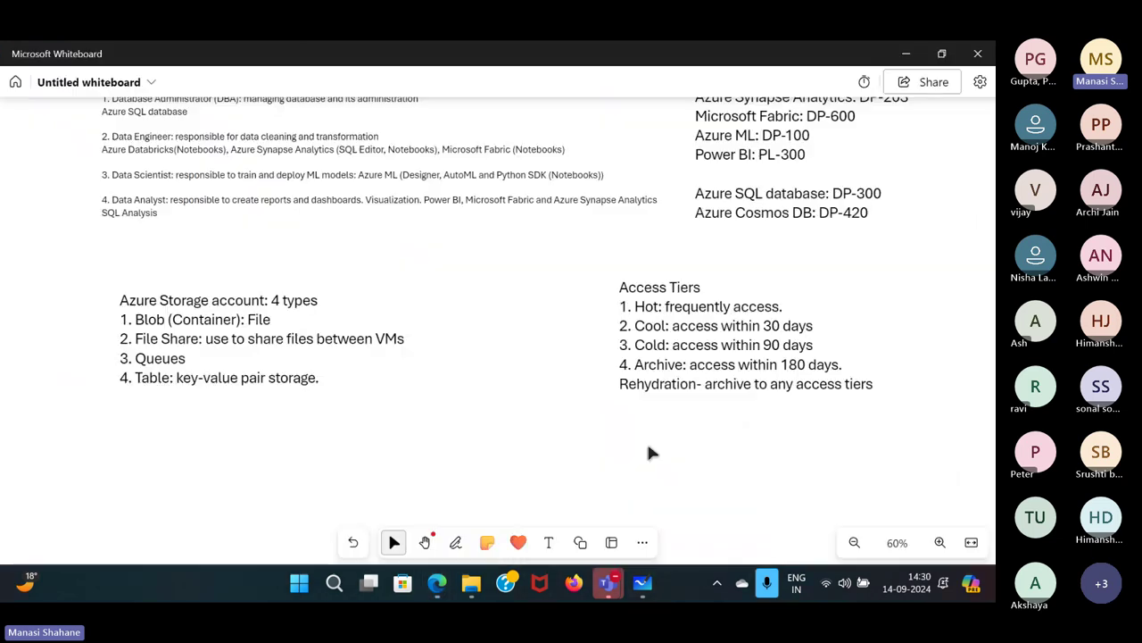
Scroll the whiteboard to the Azure Storage Services notes, then switch back to the Azure portal.
scroll(689, 305, "up", 5)
left_click(689, 305)
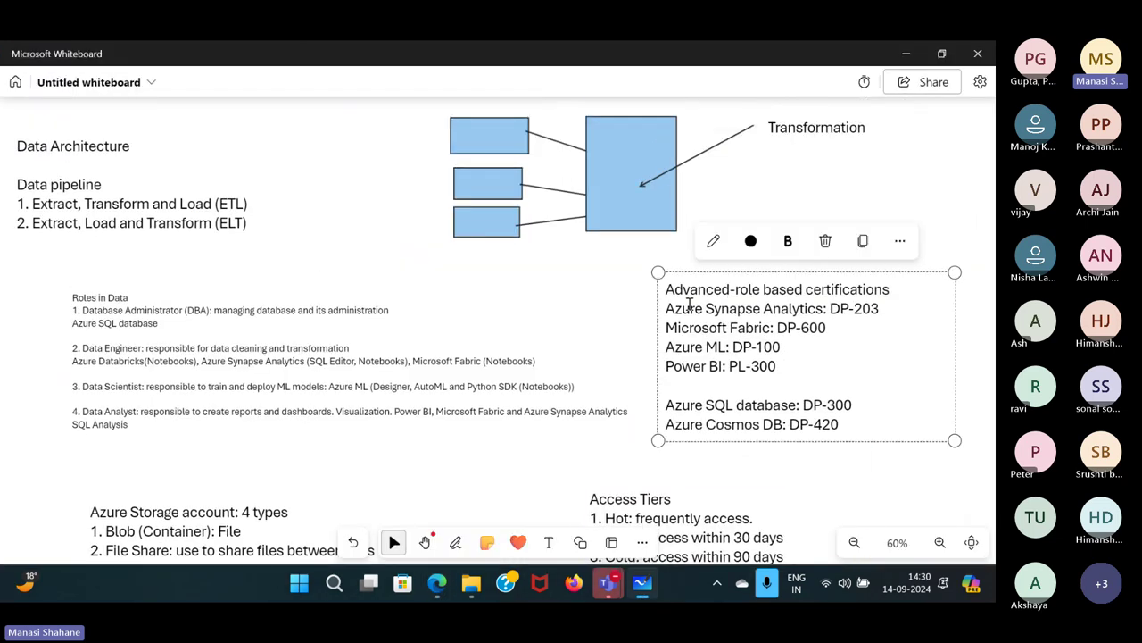
left_click(930, 169)
scroll(930, 170, "up", 6)
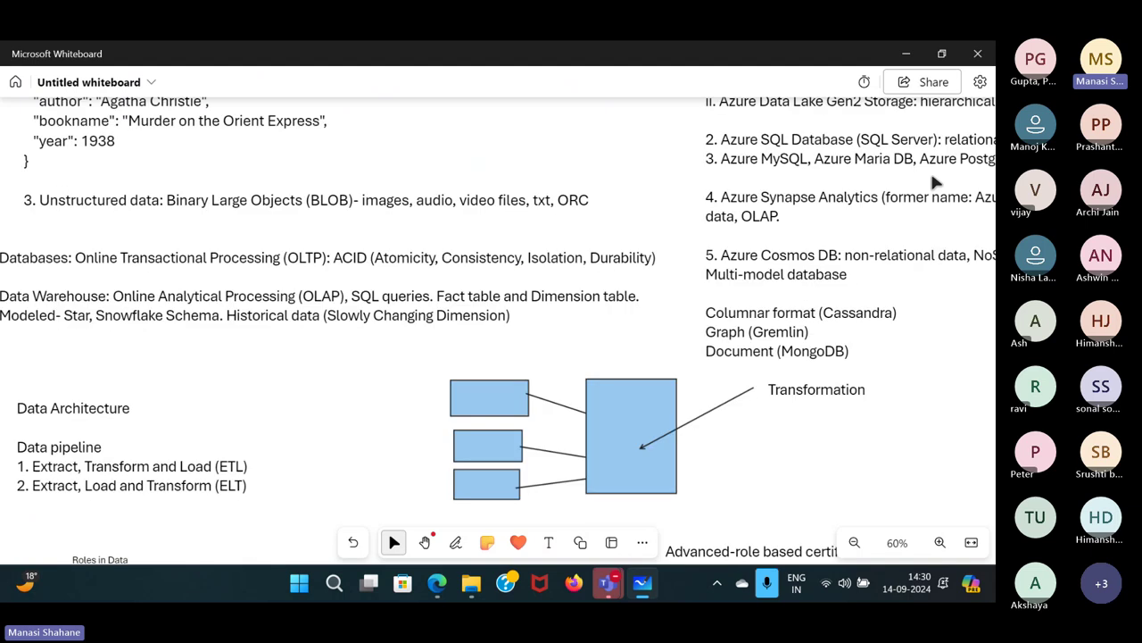
scroll(934, 181, "up", 4)
scroll(934, 314, "right", 1)
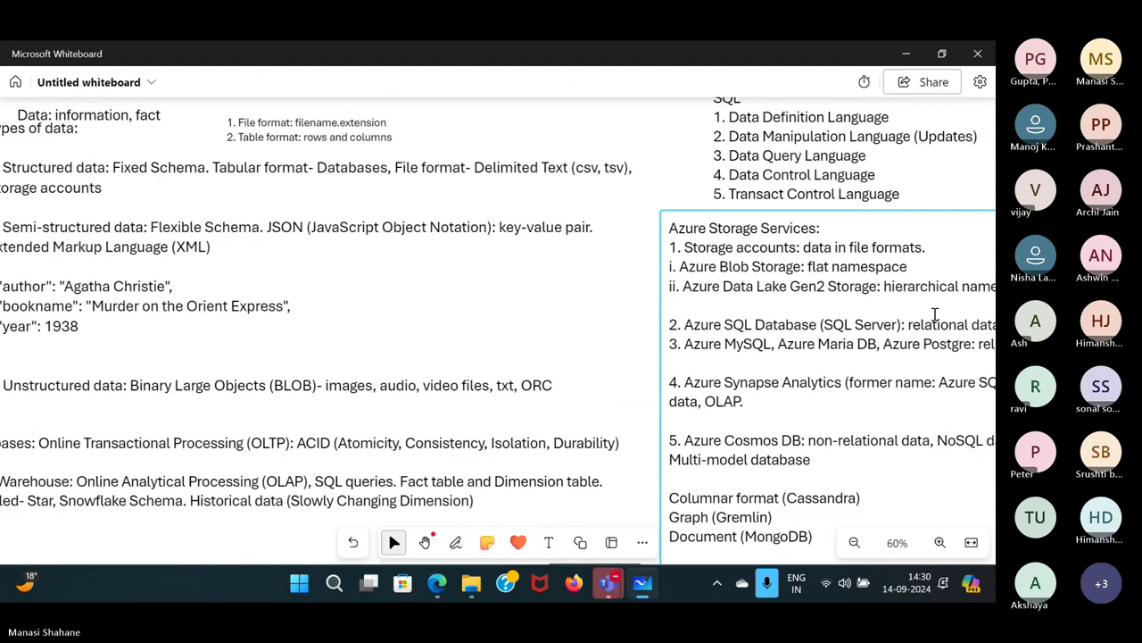
scroll(934, 314, "right", 4)
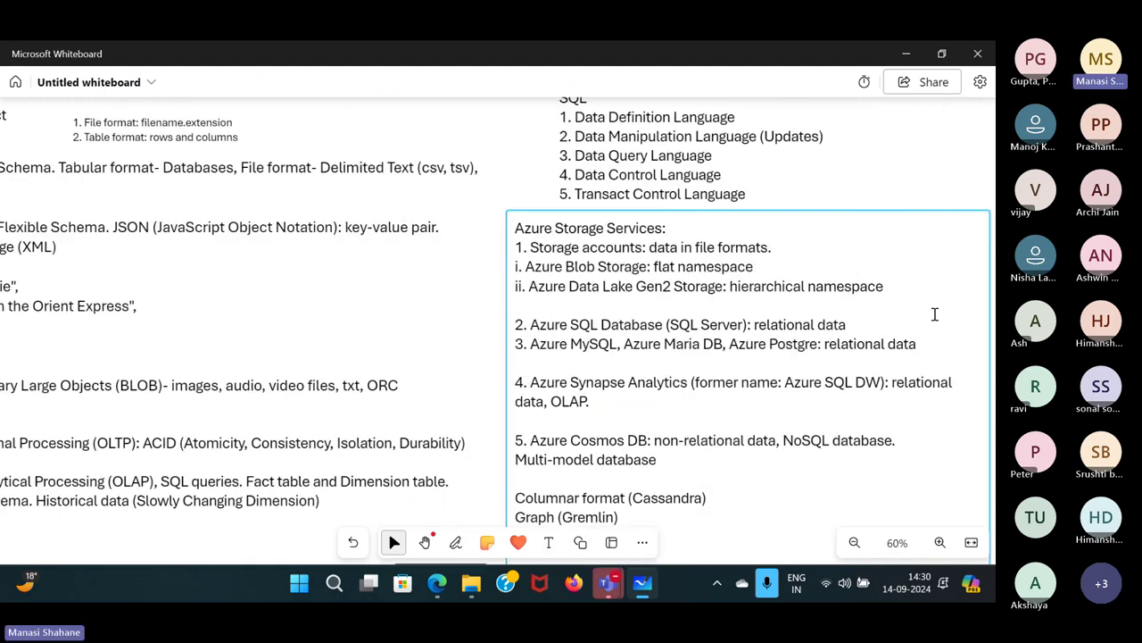
scroll(934, 314, "down", 3)
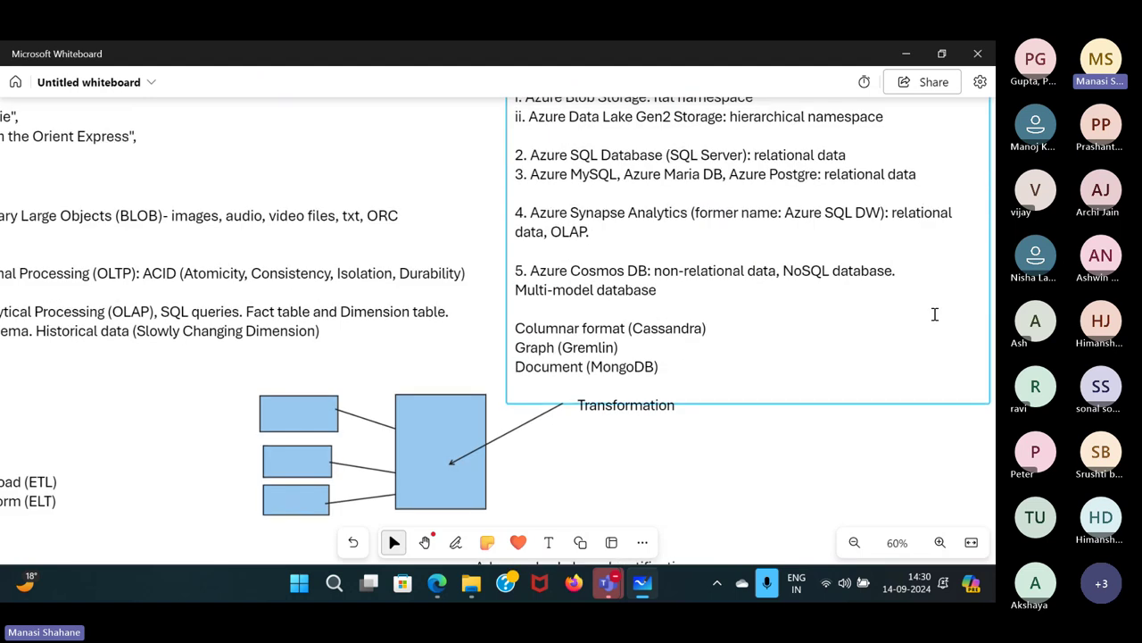
scroll(934, 314, "up", 1)
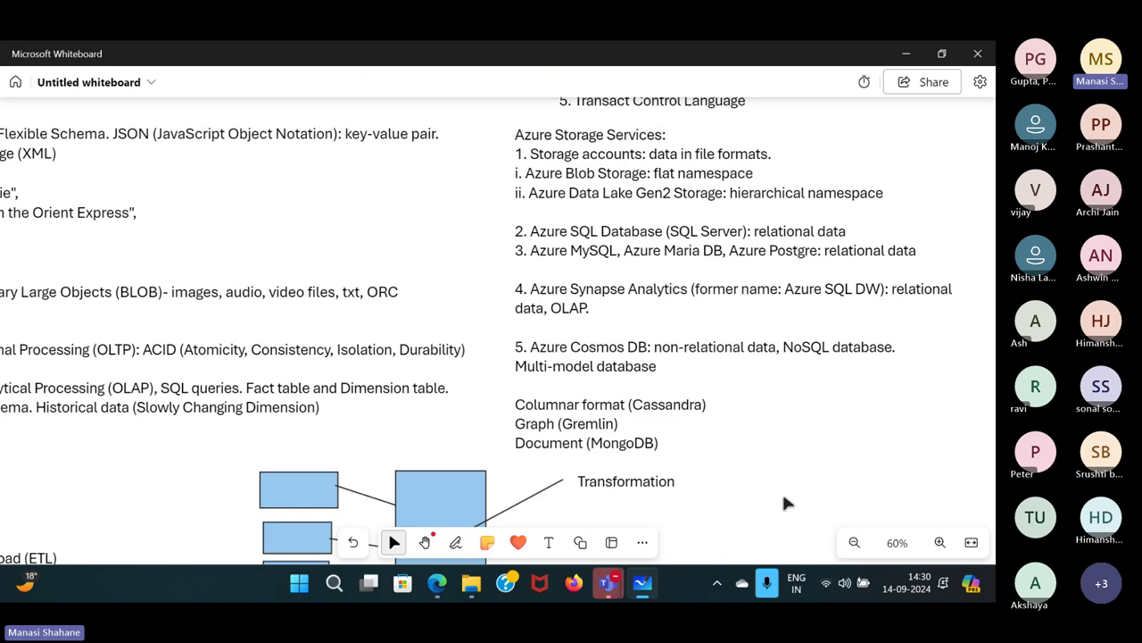
mouse_move(437, 583)
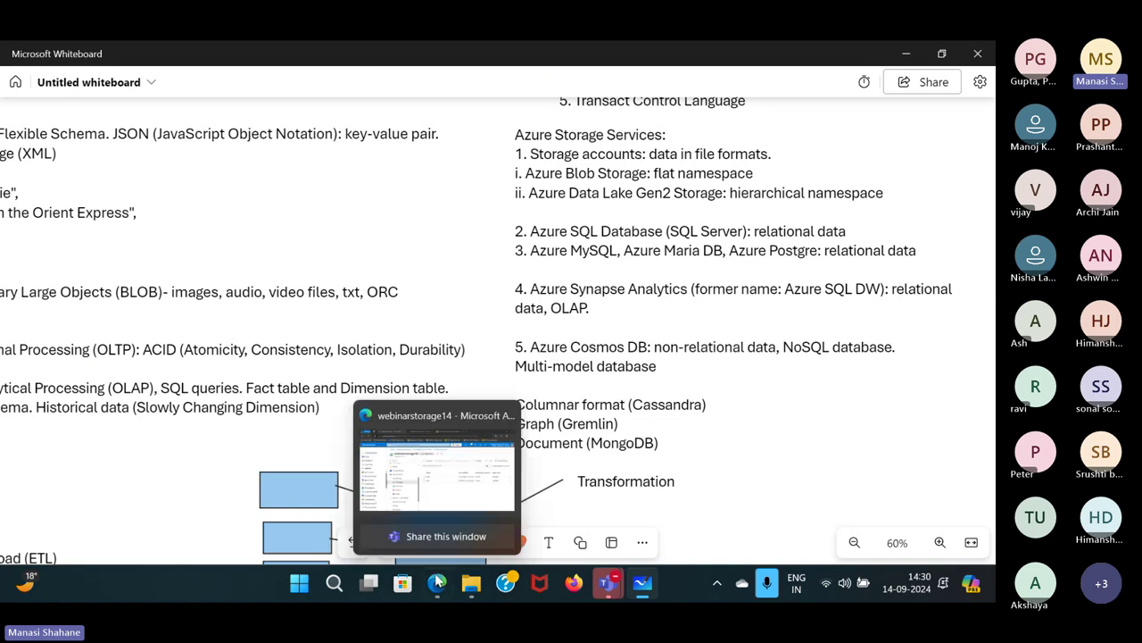
left_click(436, 527)
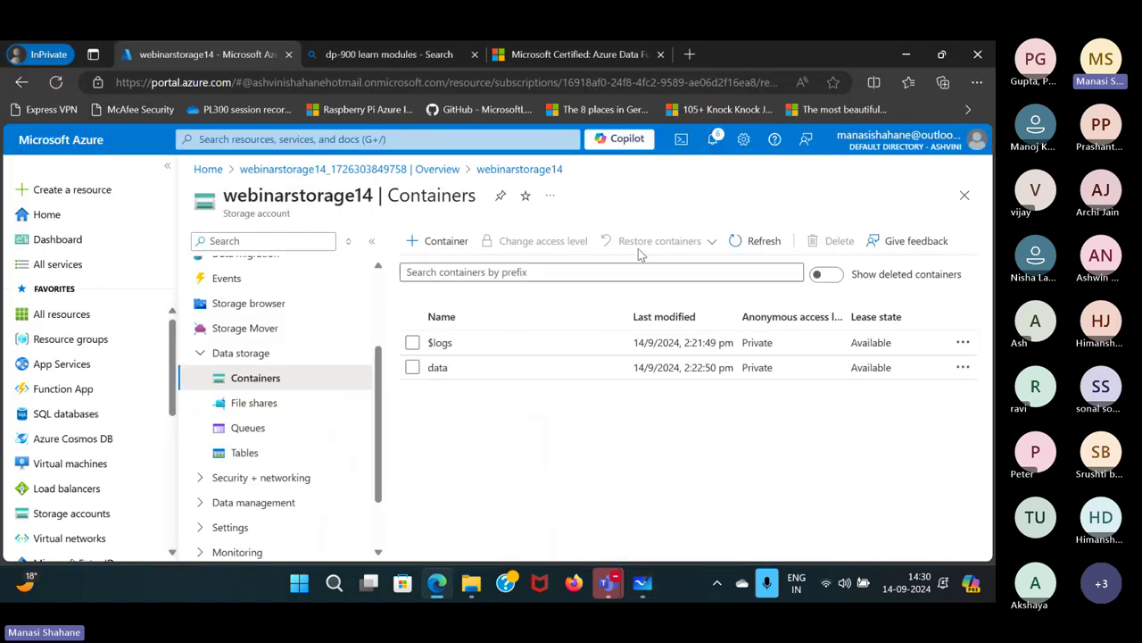
Dismiss the notifications, open the data container, and start a blob upload.
left_click(713, 147)
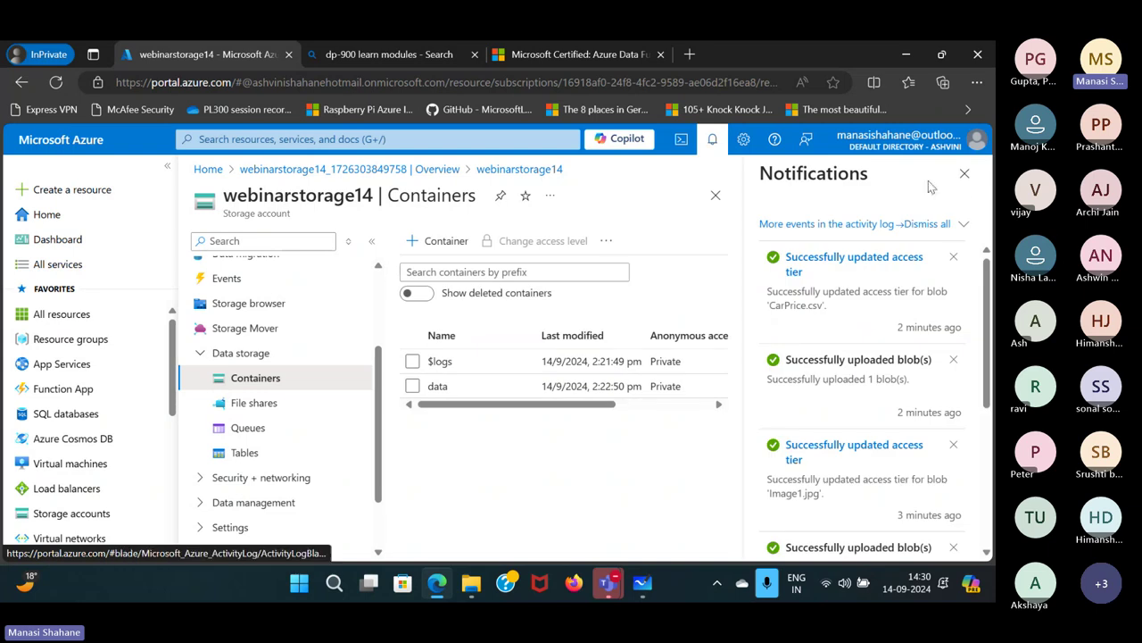
key("Escape")
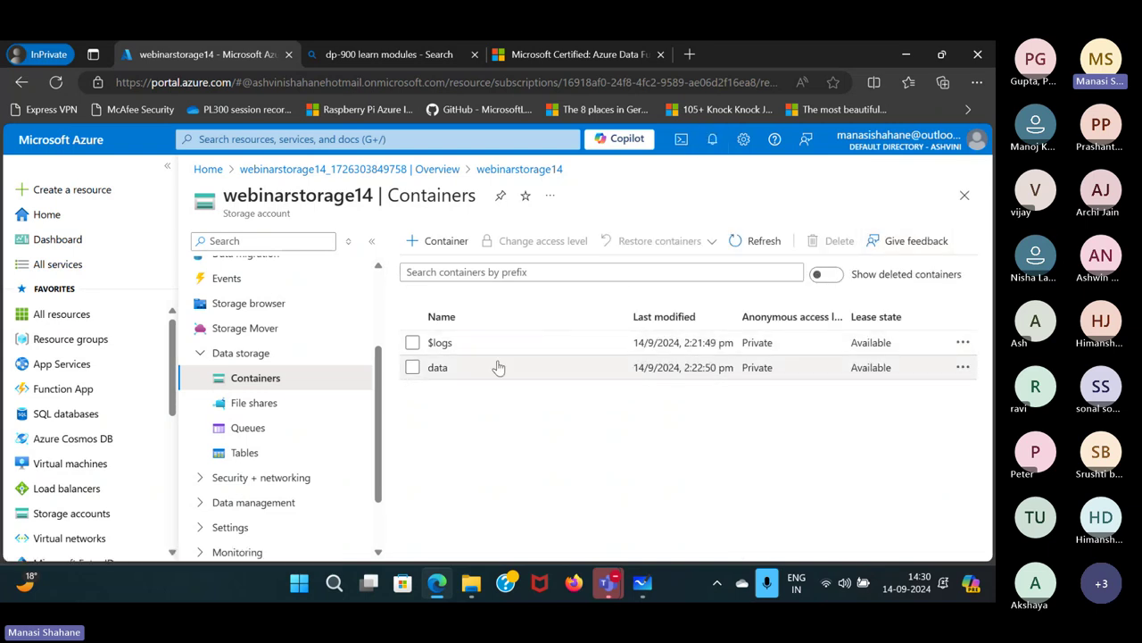
left_click(474, 368)
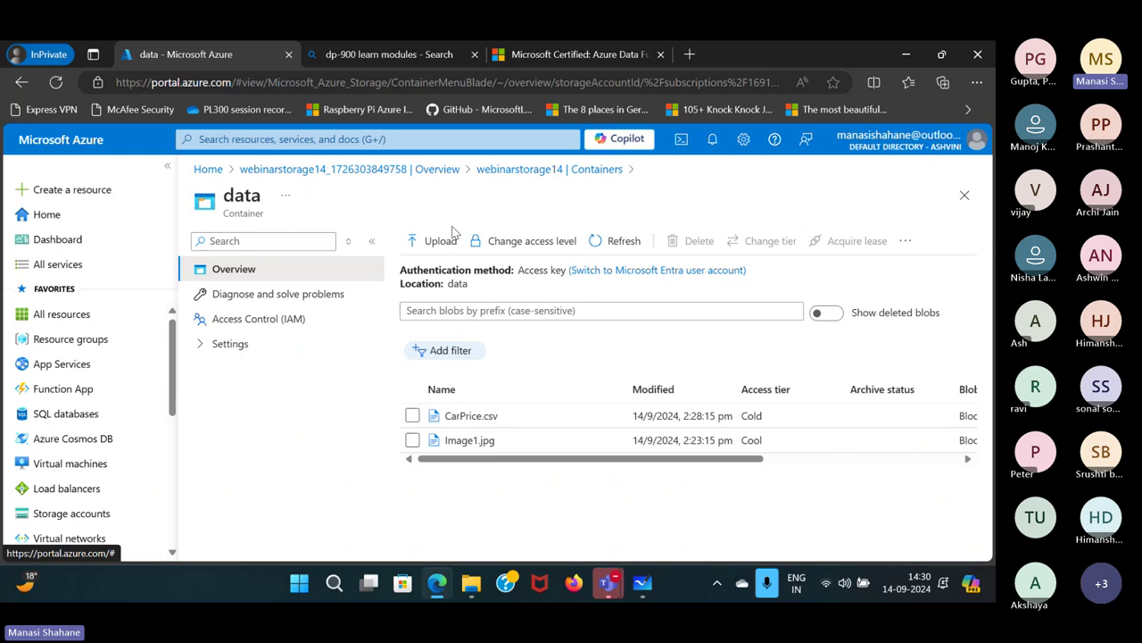
left_click(437, 239)
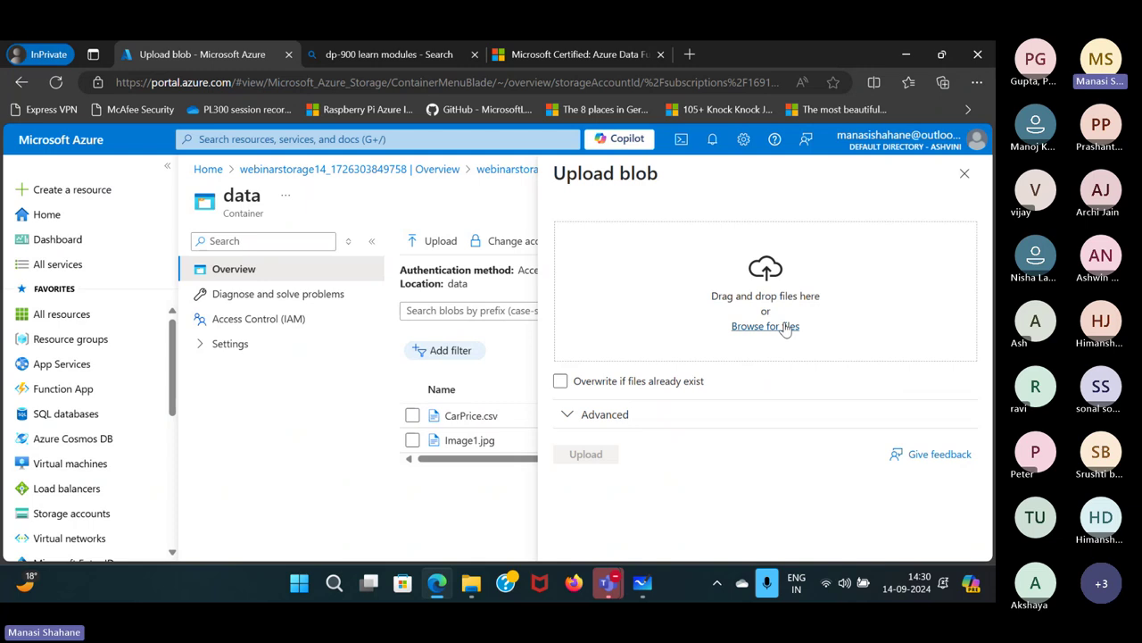
Select 2019.csv, 2020.csv and 2021.csv from the local orders folder for upload.
left_click(785, 329)
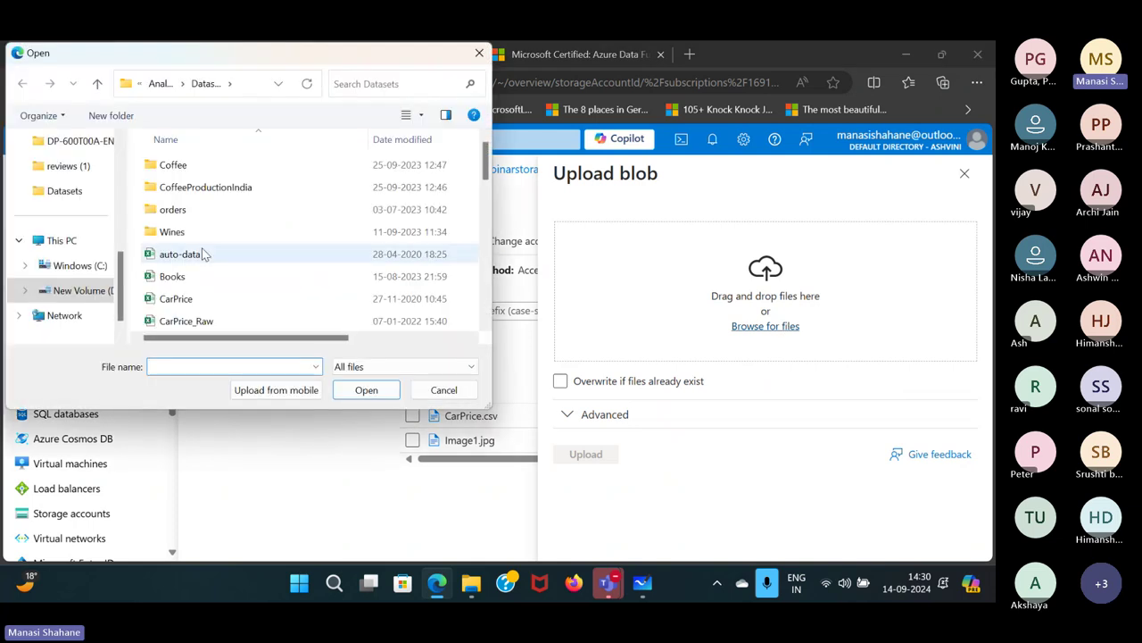
scroll(202, 255, "down", 2)
scroll(202, 254, "down", 6)
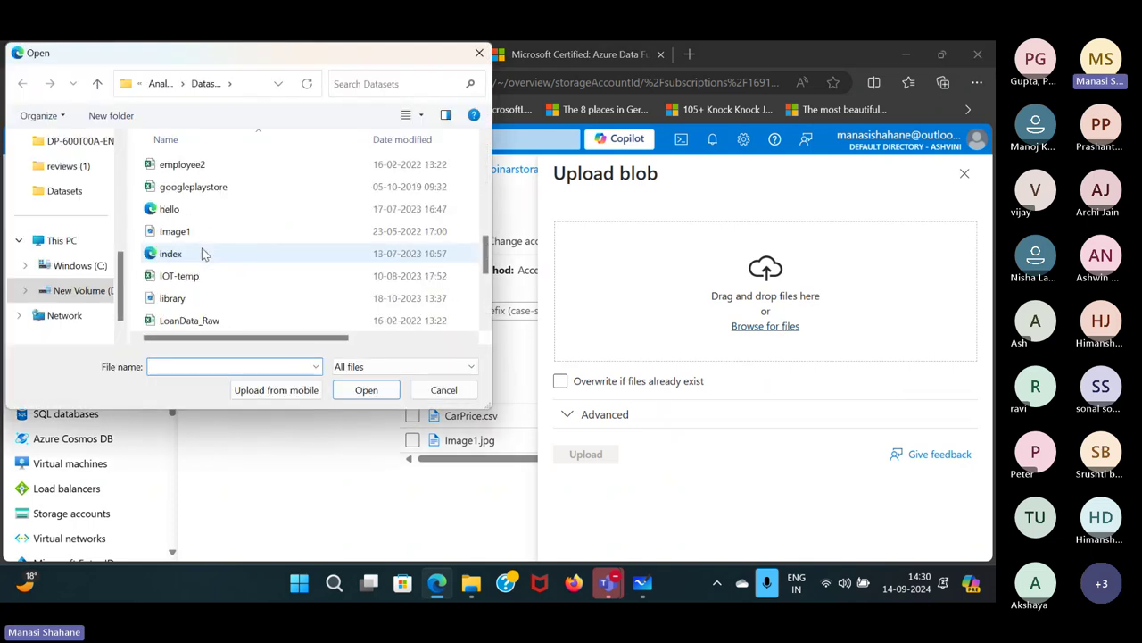
scroll(203, 255, "up", 2)
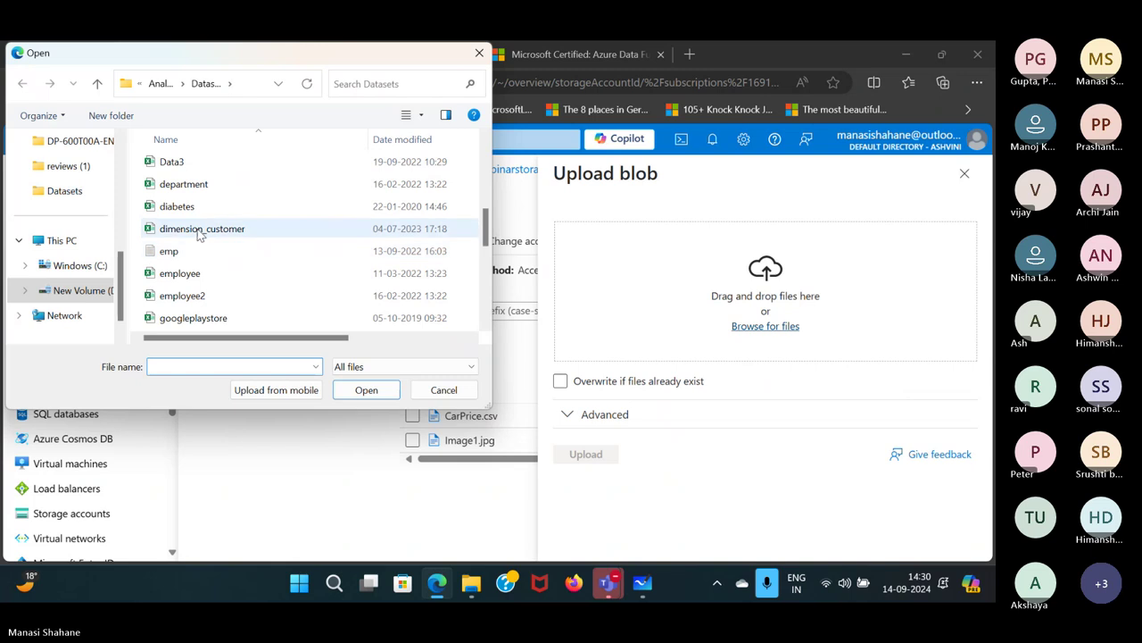
scroll(248, 236, "up", 3)
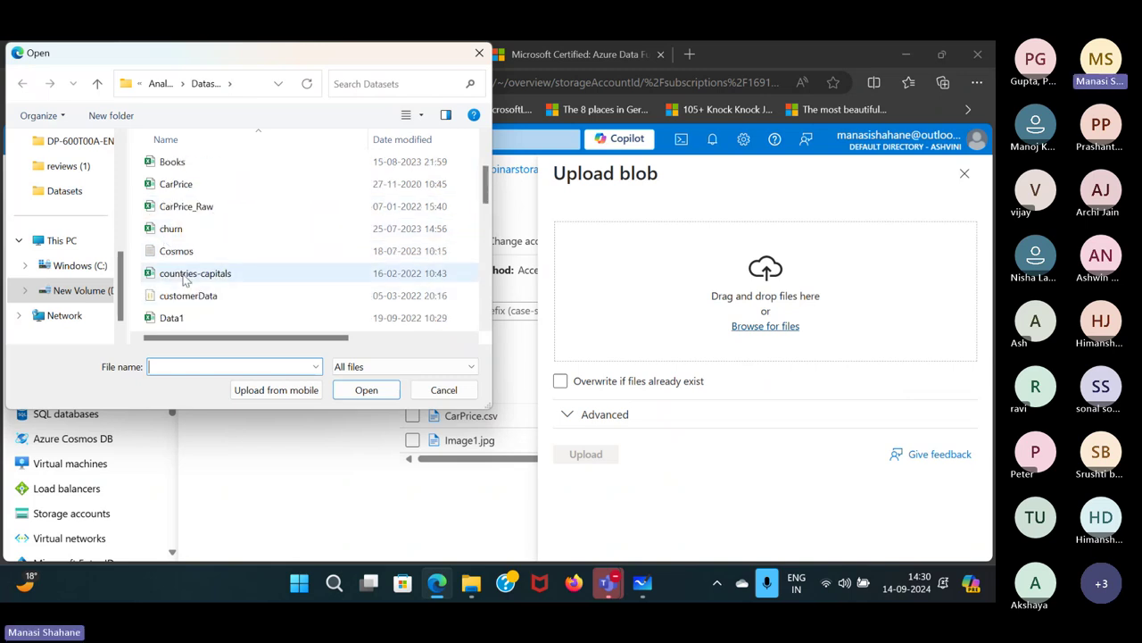
scroll(186, 278, "up", 2)
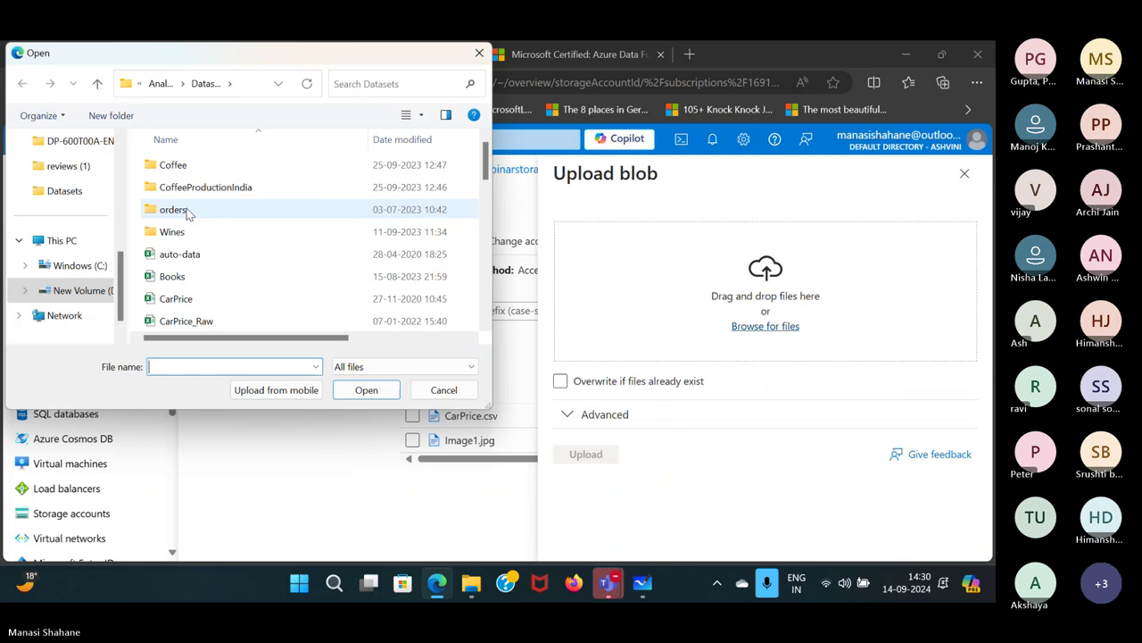
double_click(174, 210)
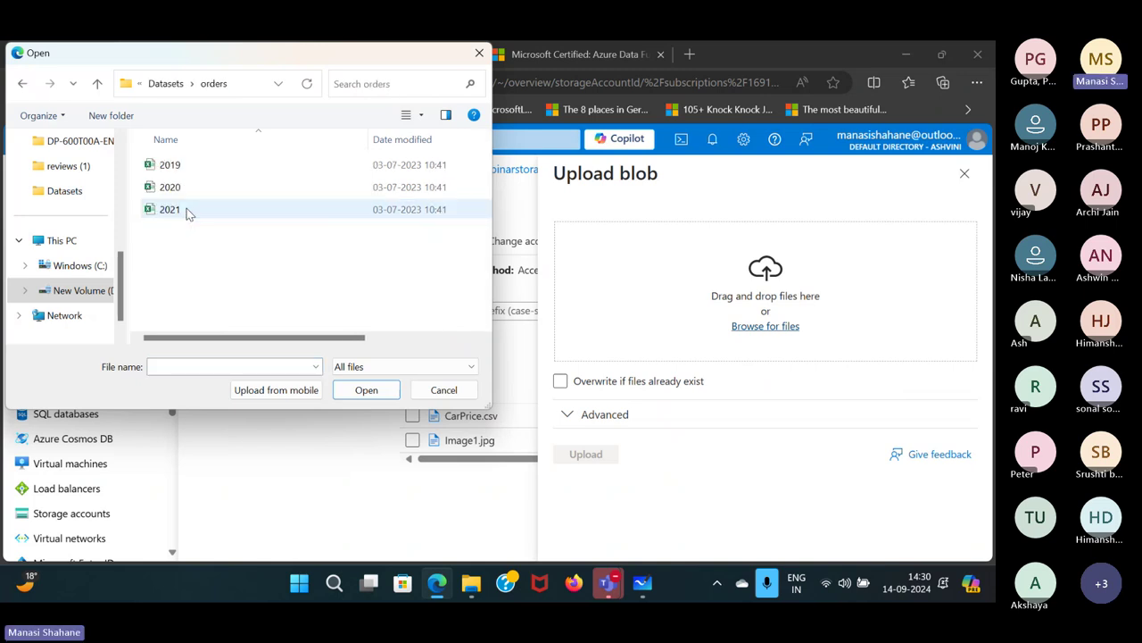
key("ctrl+a")
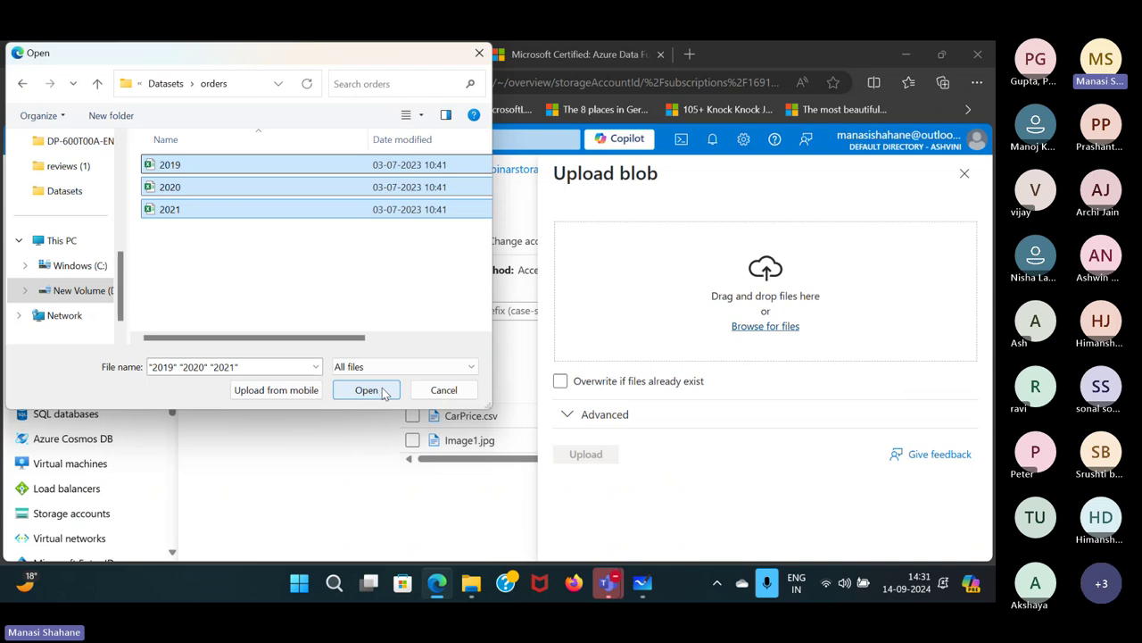
left_click(384, 394)
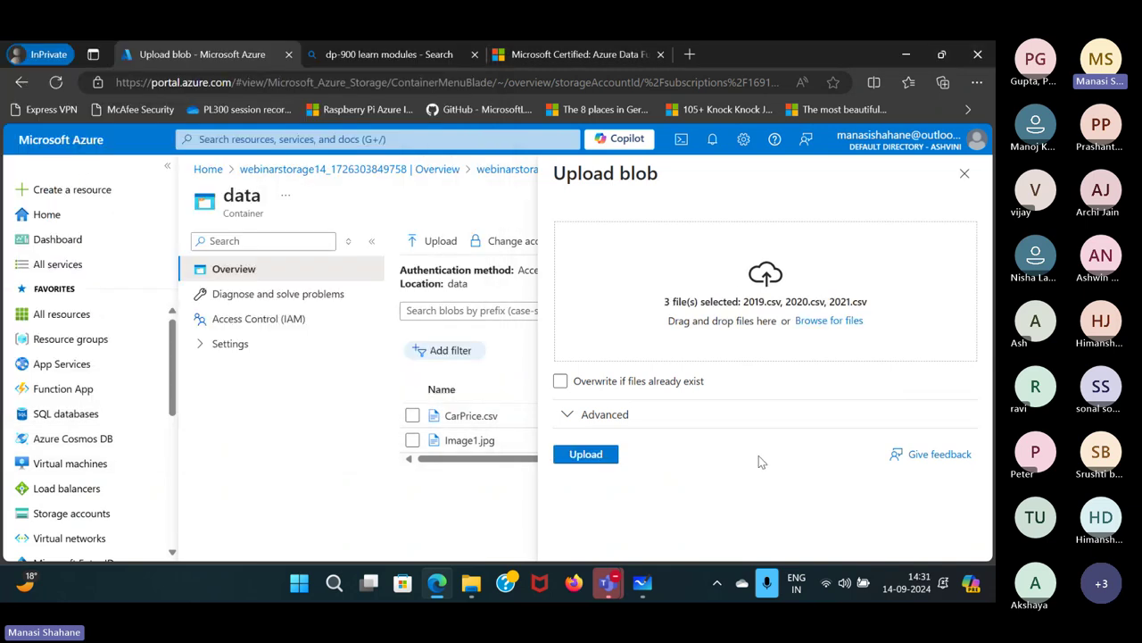
Upload the three CSVs into an 'orders' folder with the Cool access tier.
left_click(615, 415)
scroll(651, 388, "down", 3)
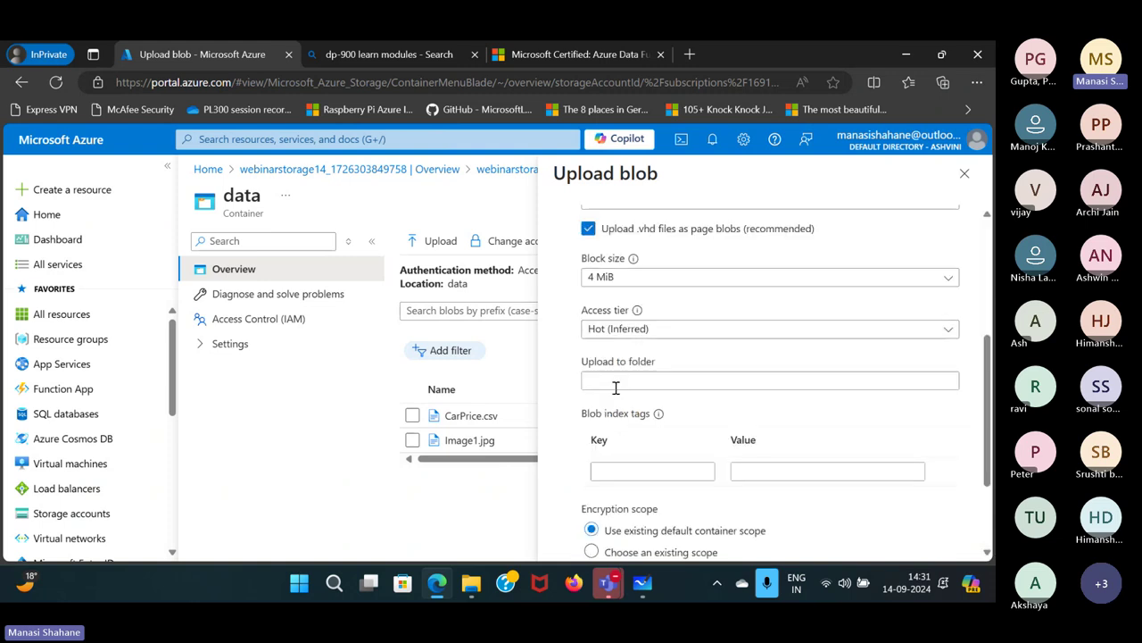
left_click(731, 330)
left_click(780, 314)
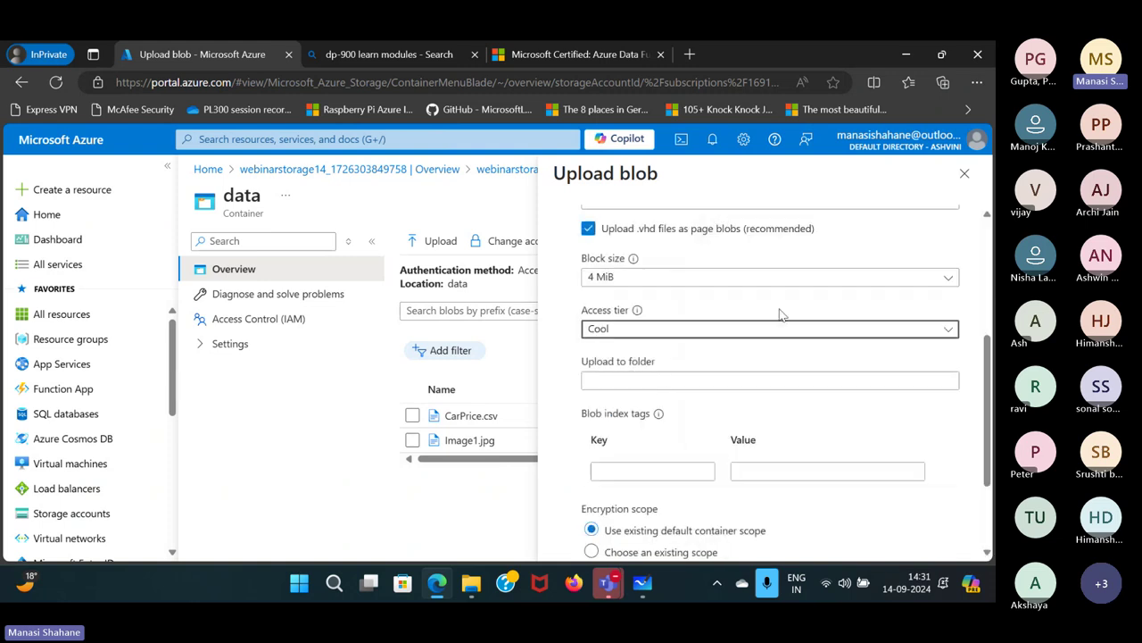
left_click(656, 381)
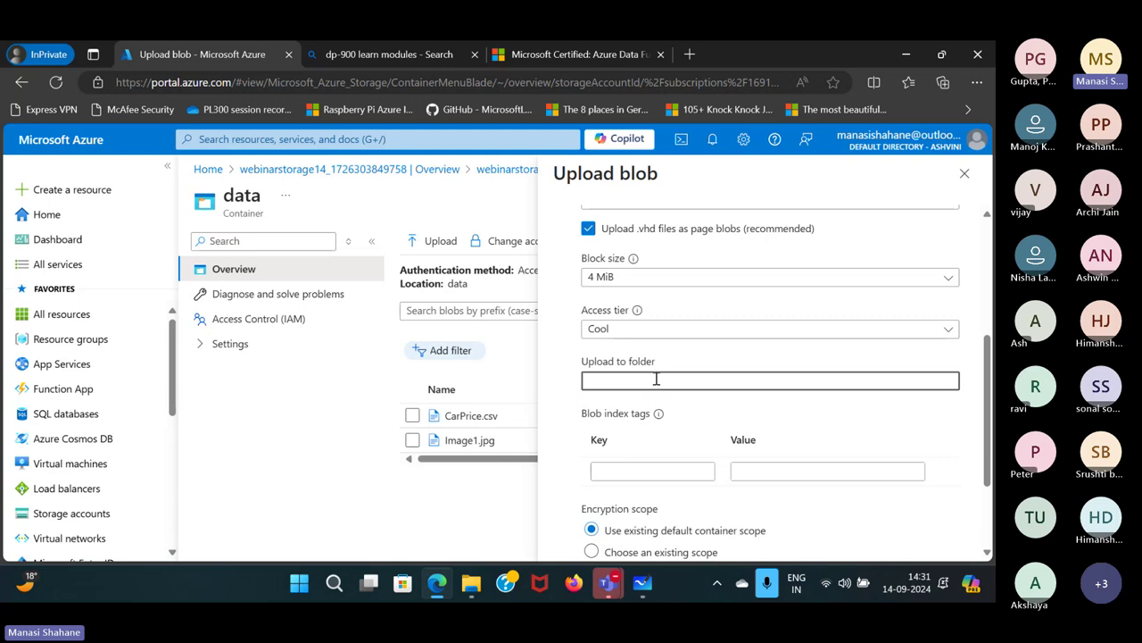
type("orders")
scroll(656, 380, "down", 2)
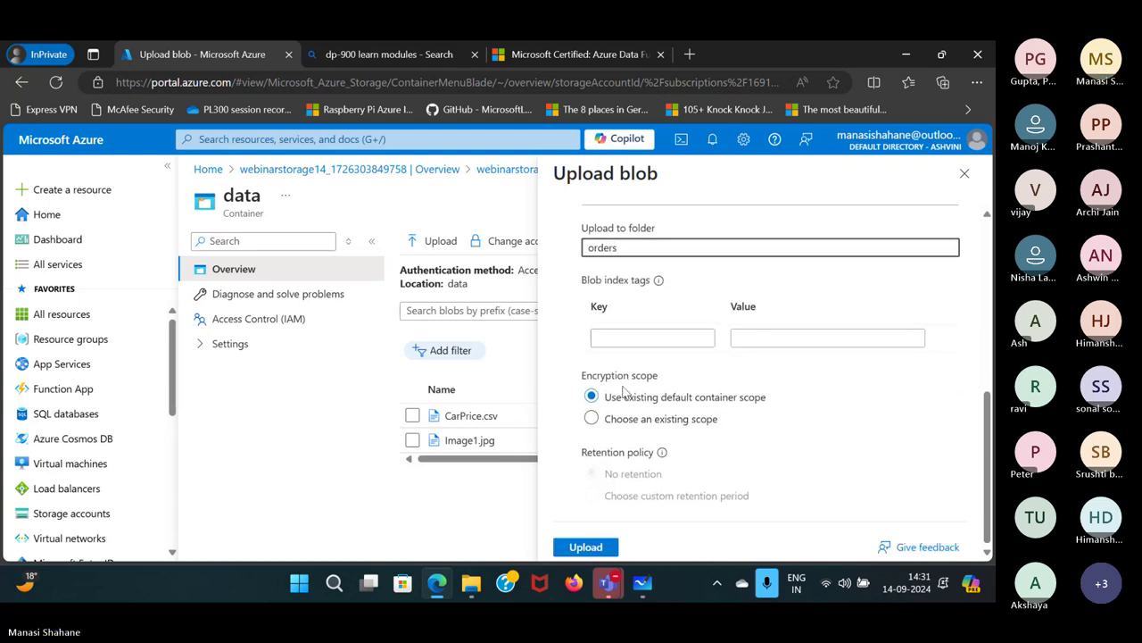
left_click(603, 548)
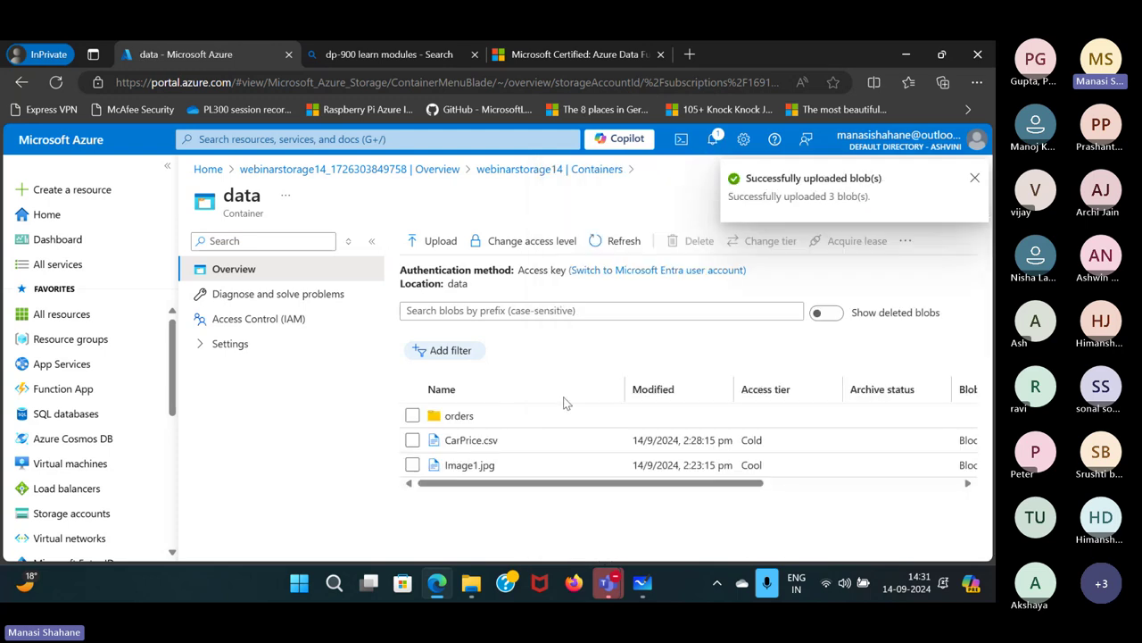
View the new orders folder, then close the data container to reach the Containers list.
left_click(485, 429)
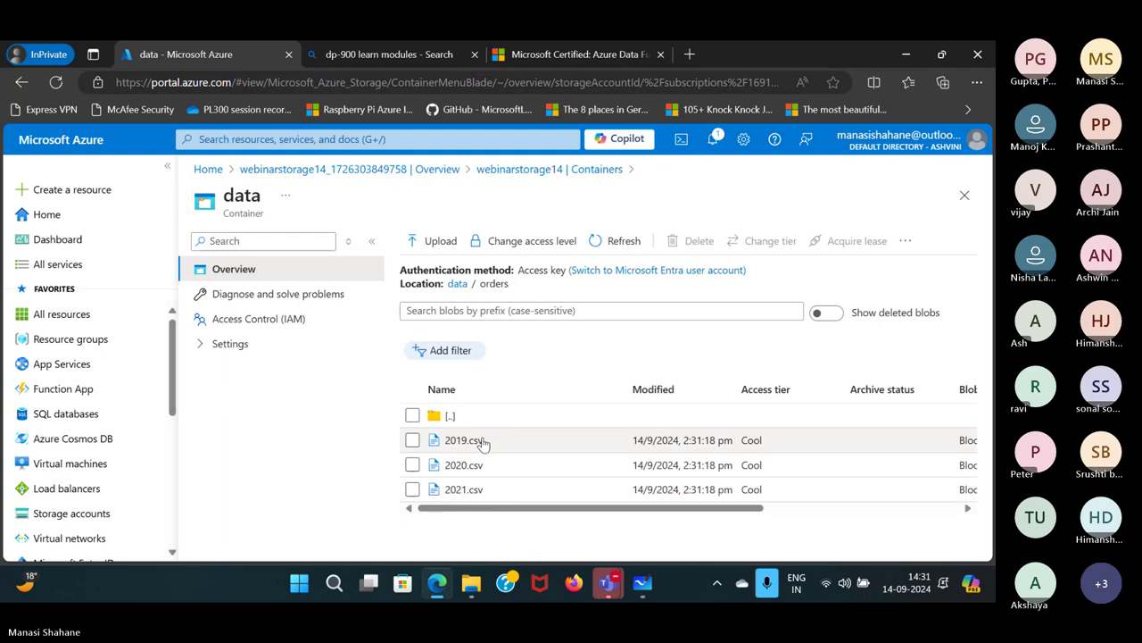
left_click(457, 282)
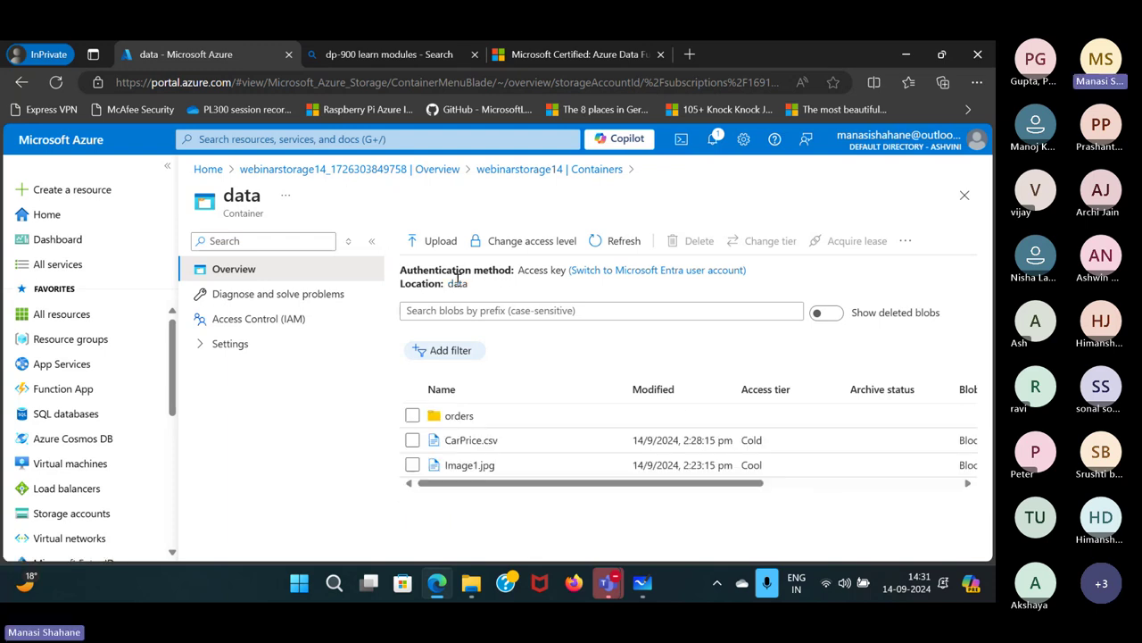
left_click(963, 196)
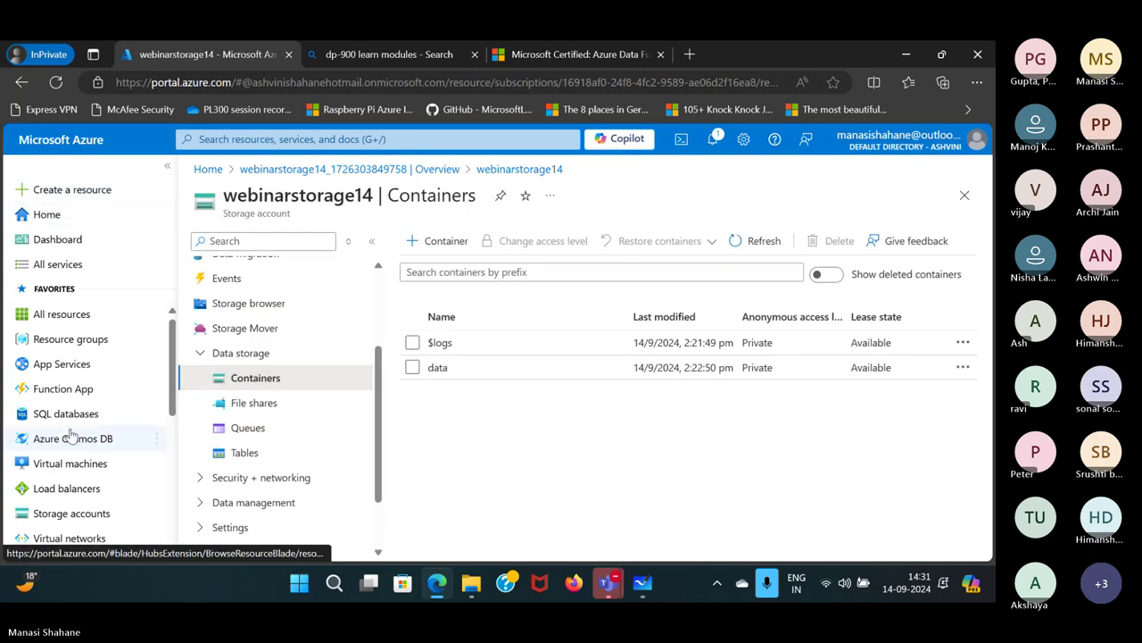
scroll(71, 434, "down", 1)
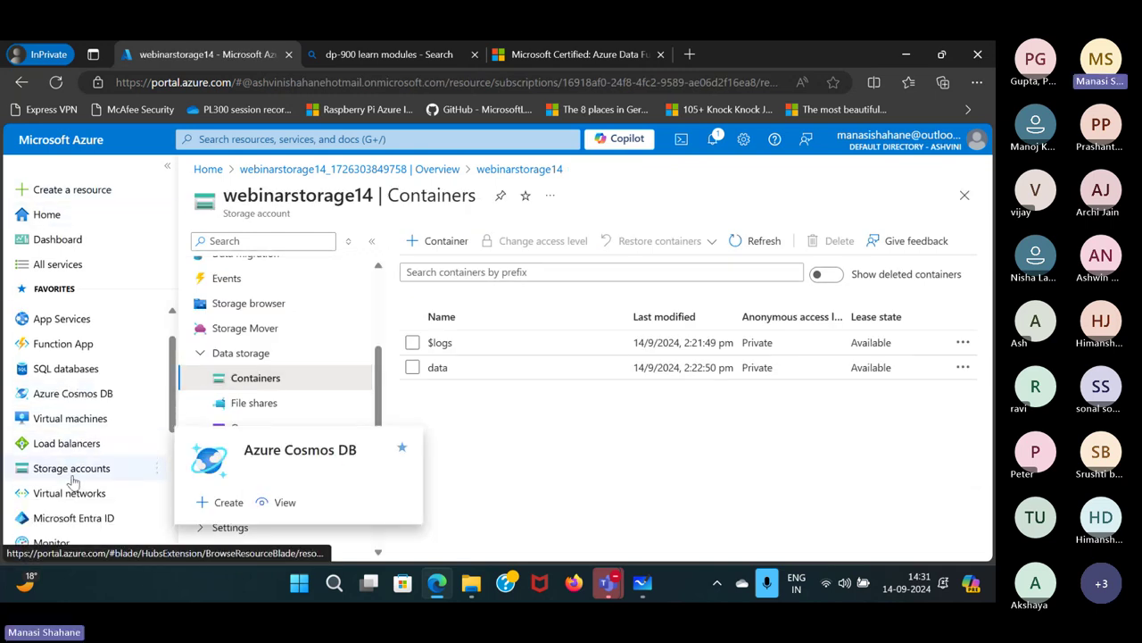
Start a new storage account named webinardatalakestorage14 in the Practice resource group.
left_click(71, 470)
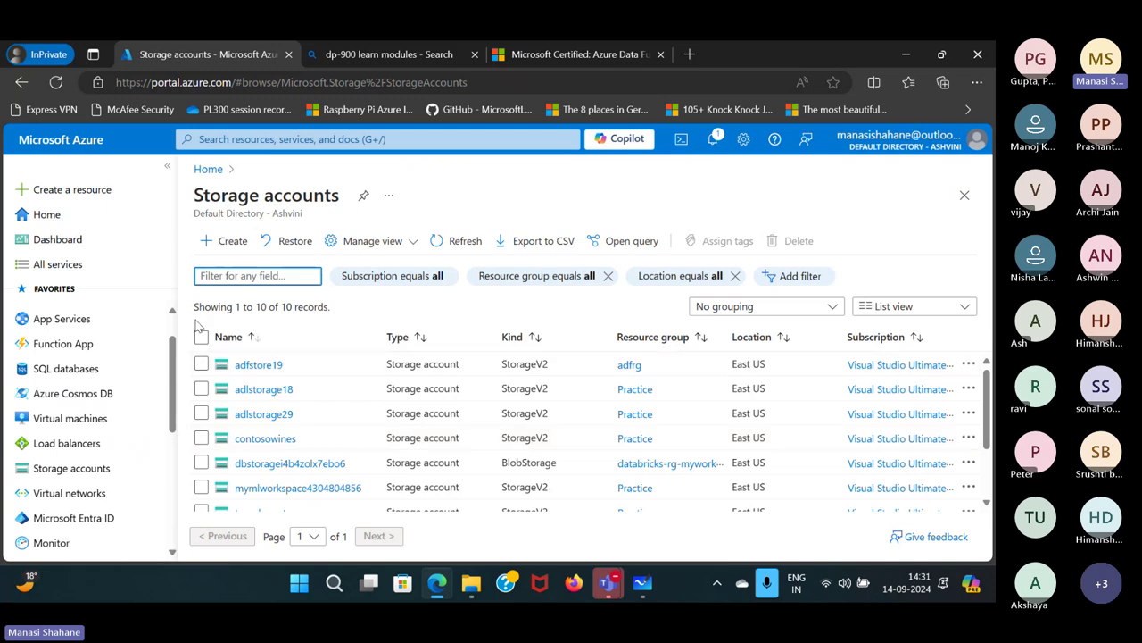
left_click(229, 247)
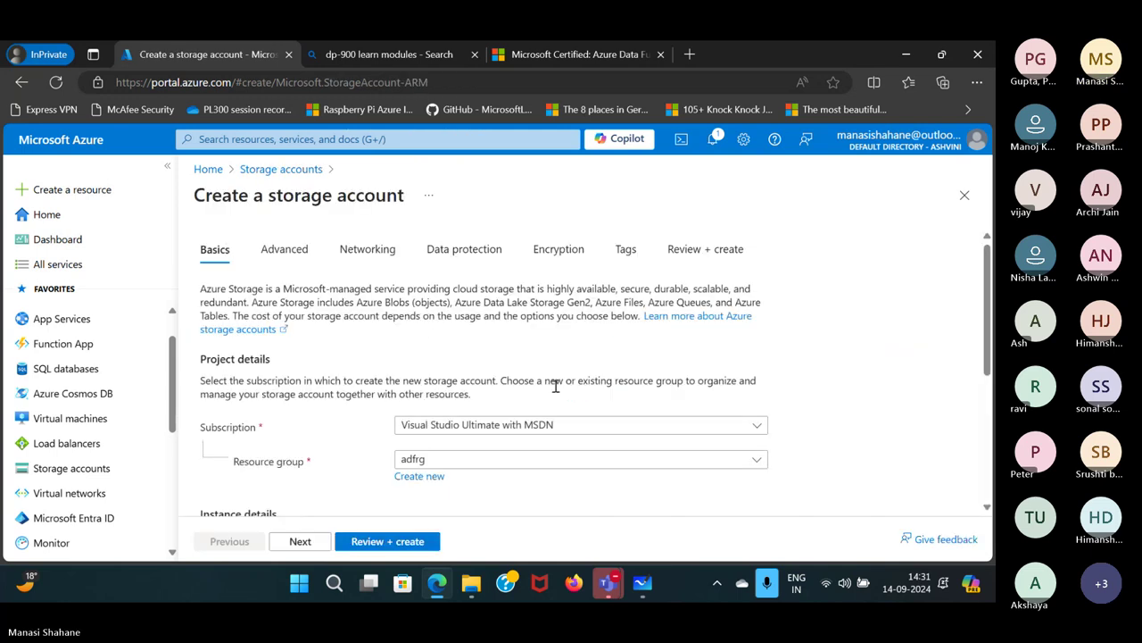
scroll(555, 386, "down", 2)
left_click(551, 318)
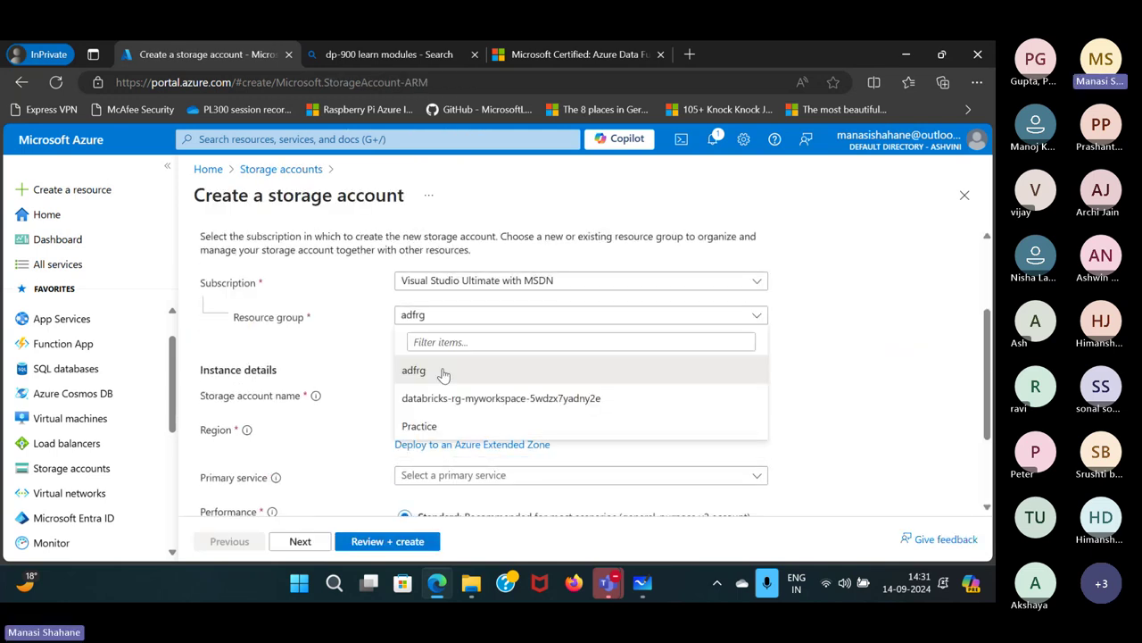
left_click(435, 425)
left_click(435, 396)
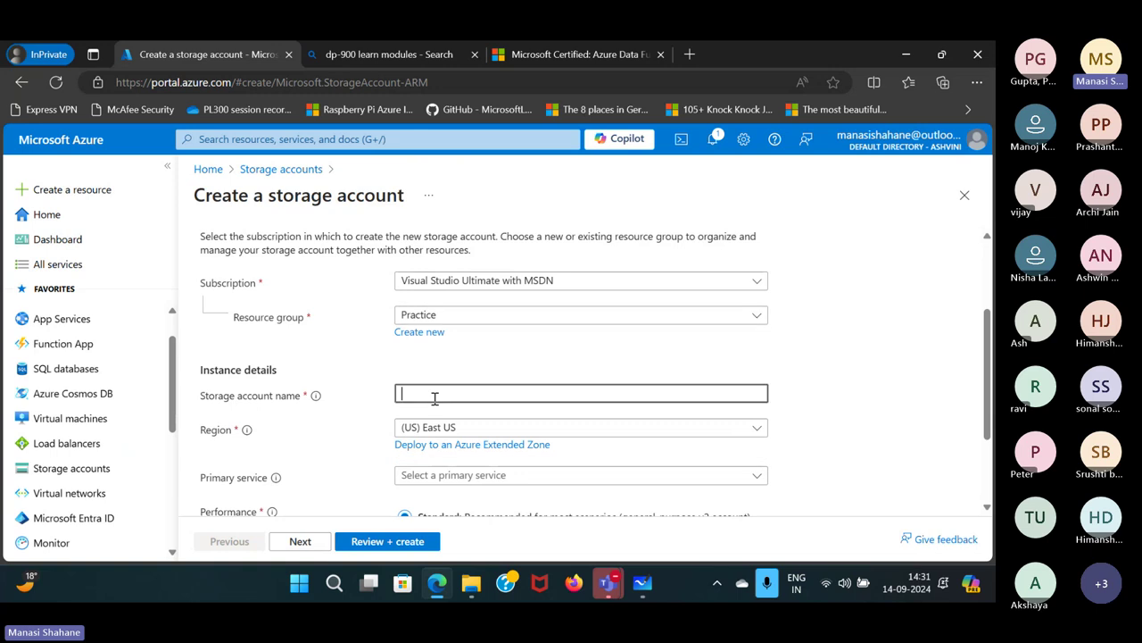
type("webinardatalake")
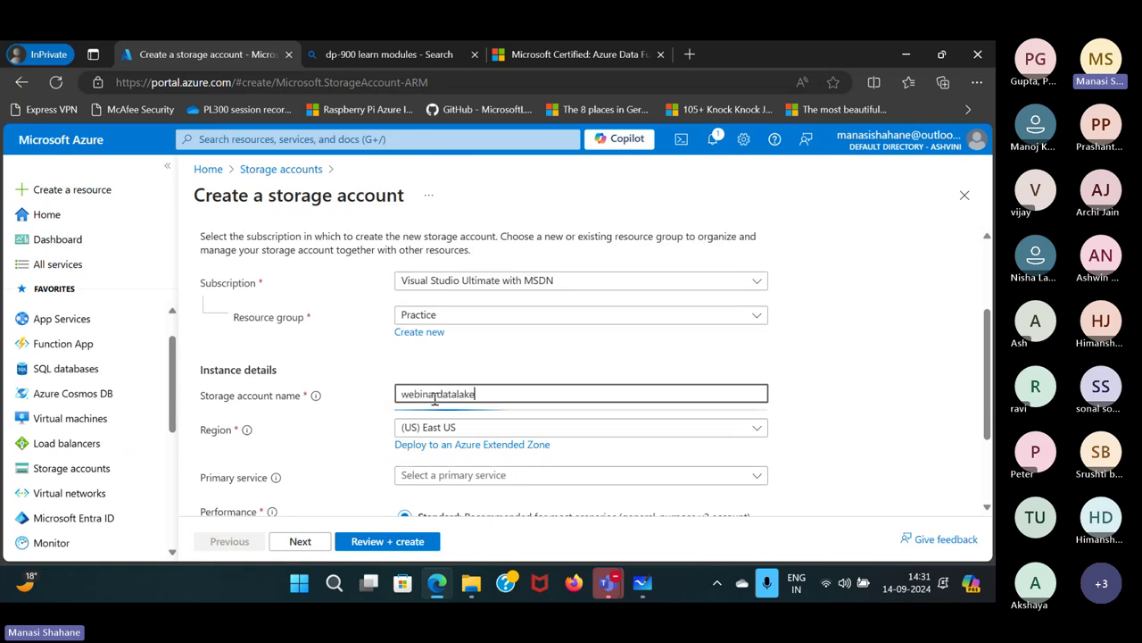
type("stor")
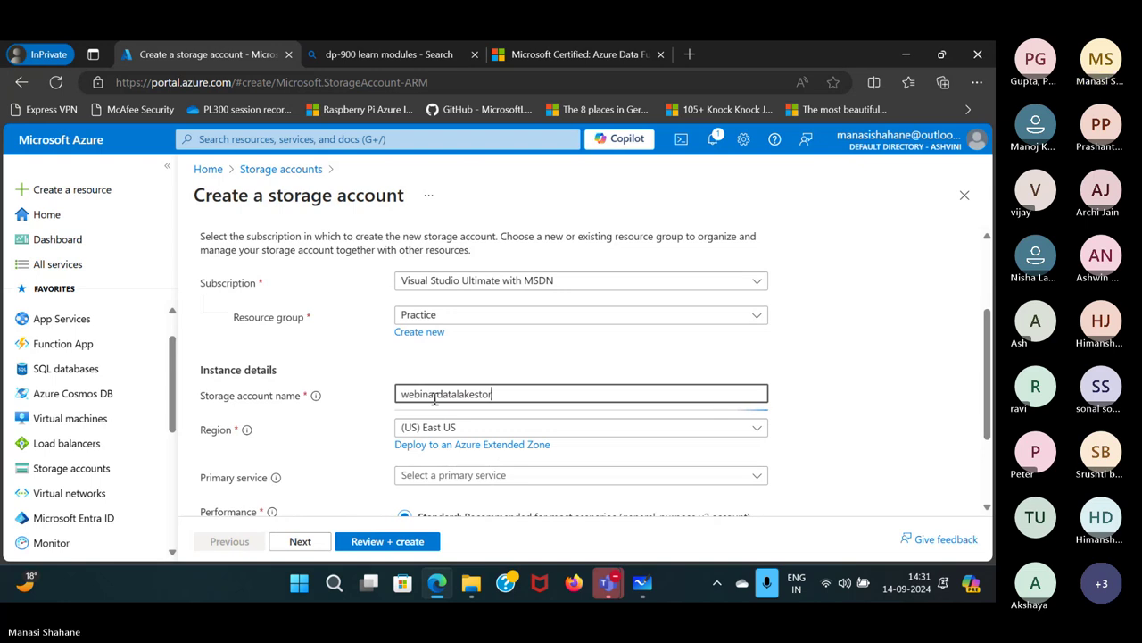
type("age14")
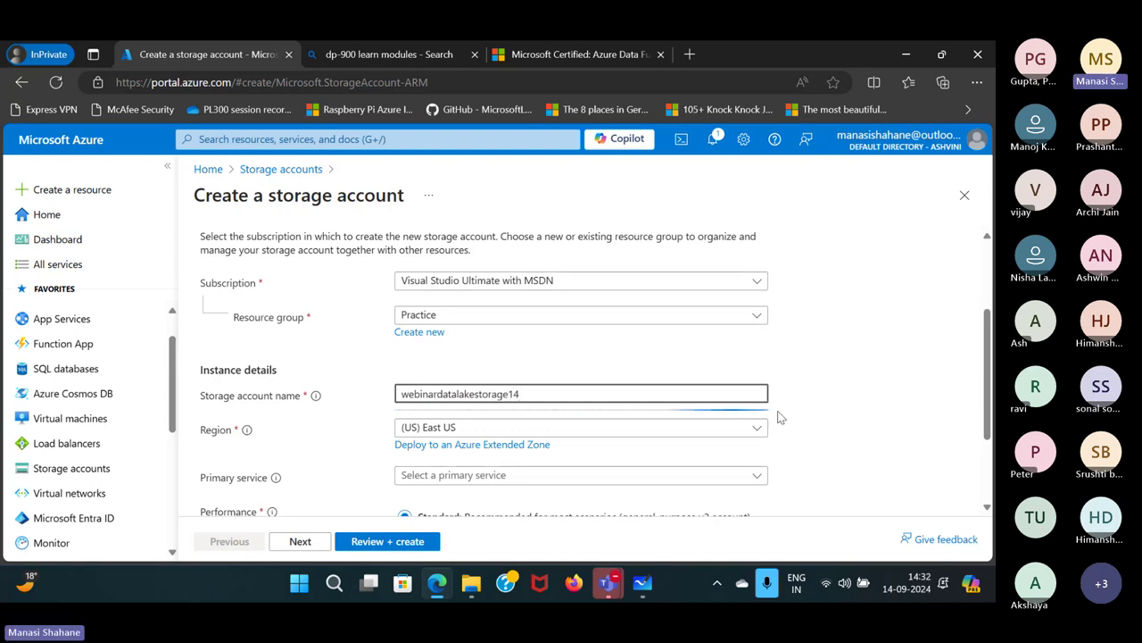
Set redundancy to Locally-redundant storage (LRS), go to the Advanced tab, then return to the whiteboard.
scroll(779, 416, "down", 1)
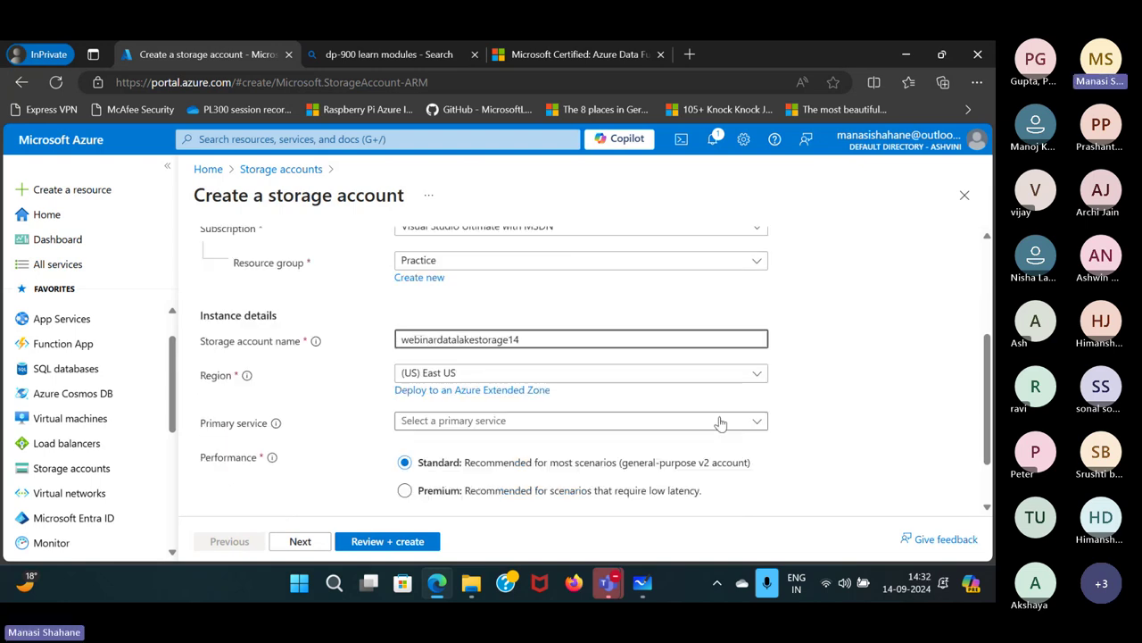
scroll(718, 426, "down", 1)
left_click(706, 453)
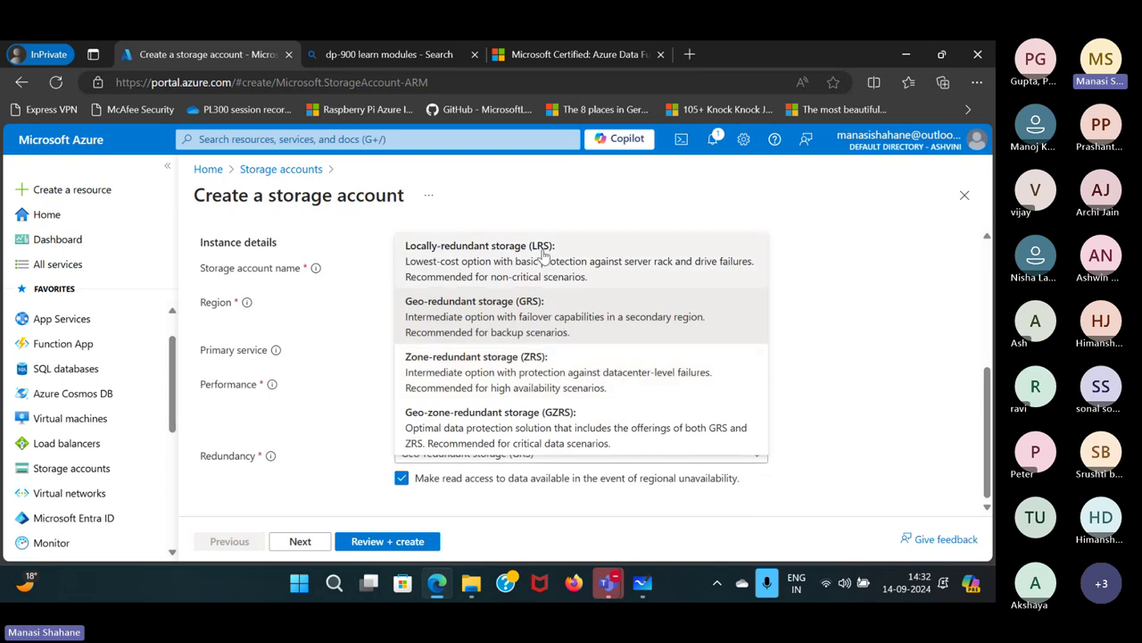
left_click(543, 250)
scroll(323, 387, "up", 2)
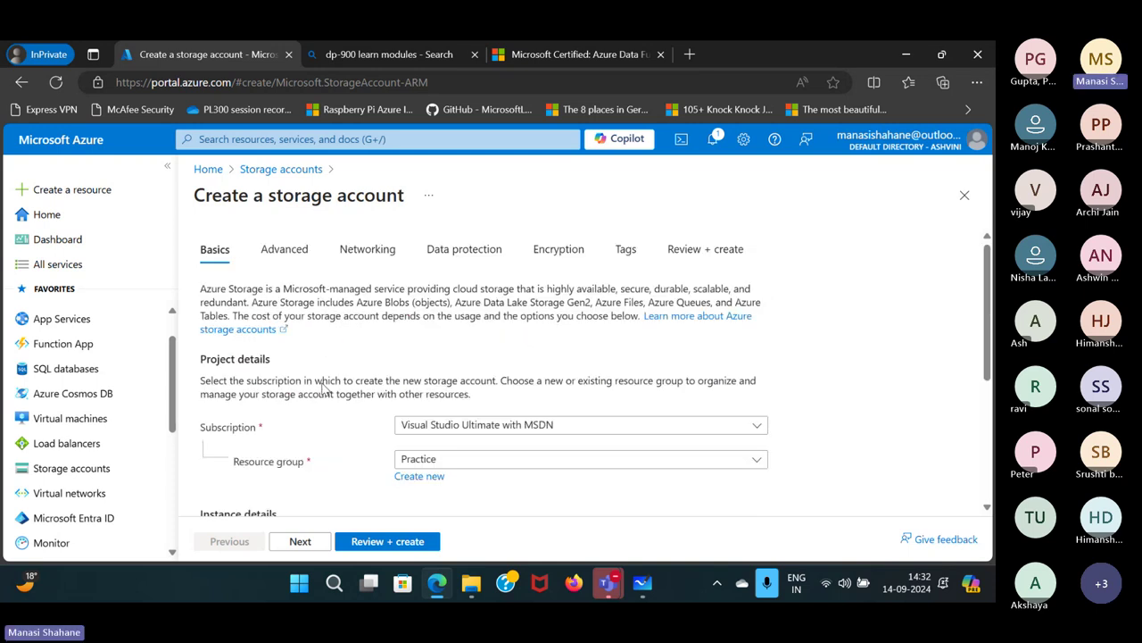
scroll(323, 388, "down", 3)
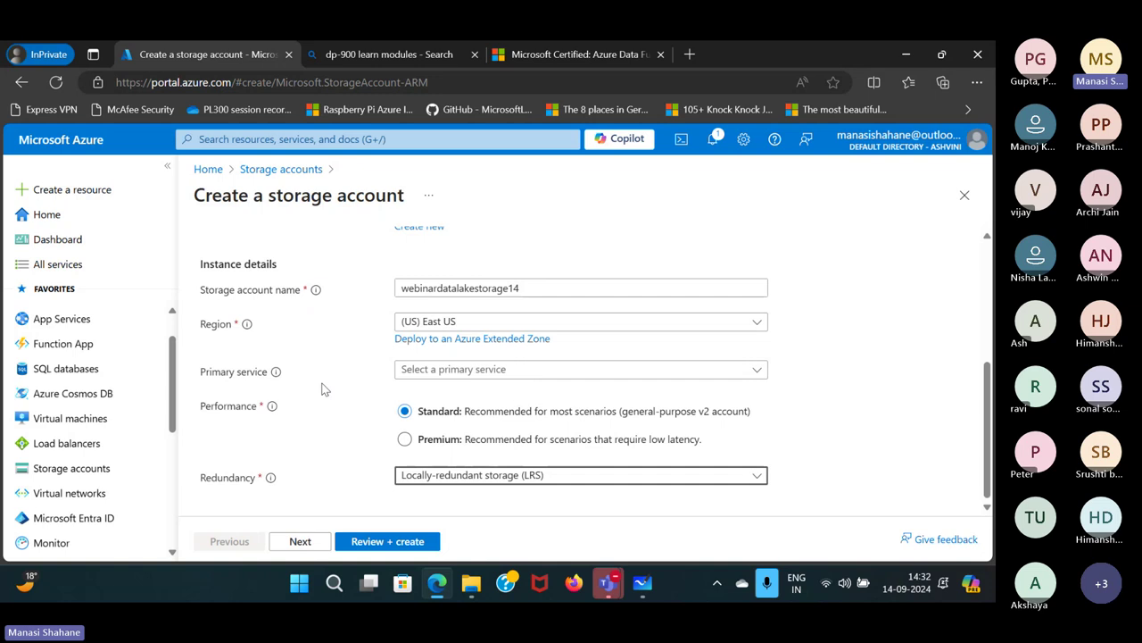
scroll(323, 387, "up", 5)
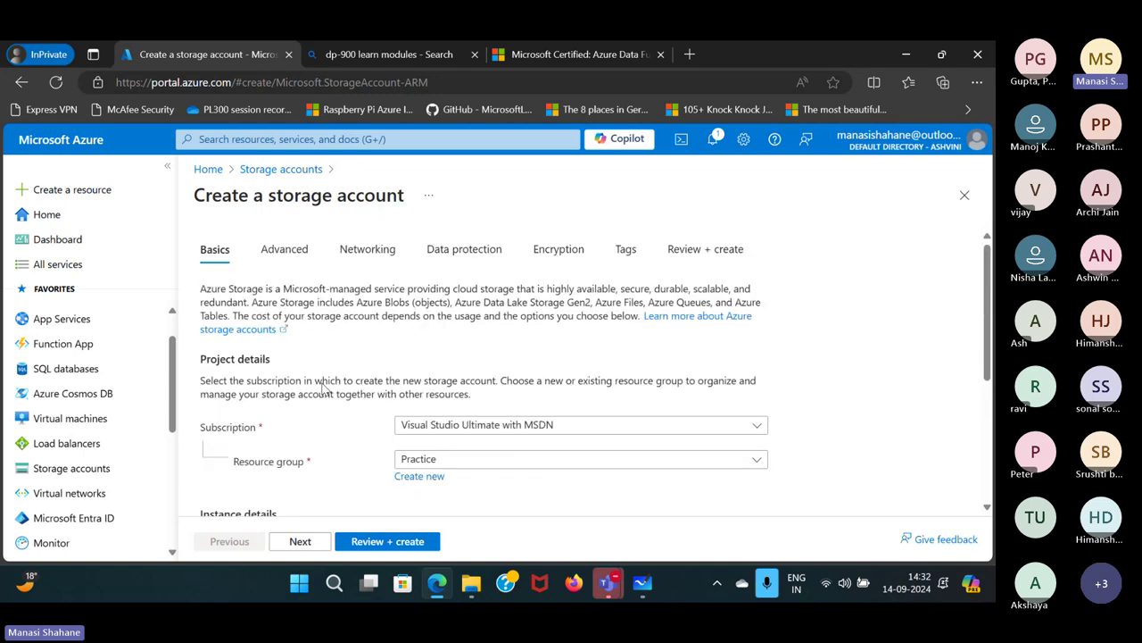
left_click(297, 259)
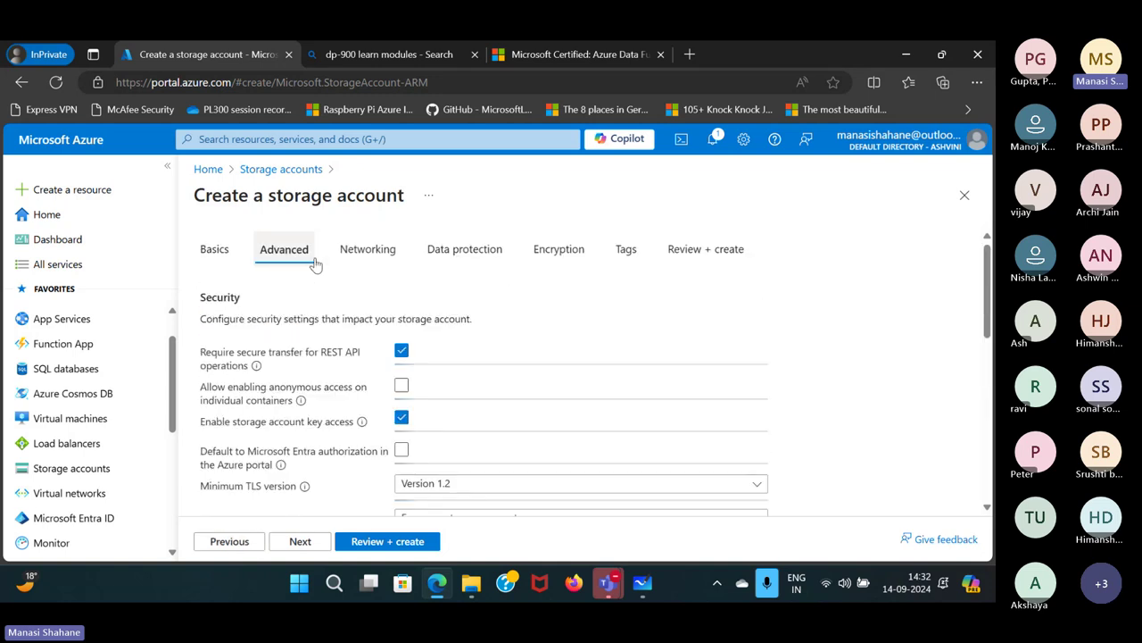
mouse_move(643, 583)
left_click(646, 492)
Highlight 'flat namespace' in the Azure Storage Services note, then nudge that box slightly left.
left_click(708, 125)
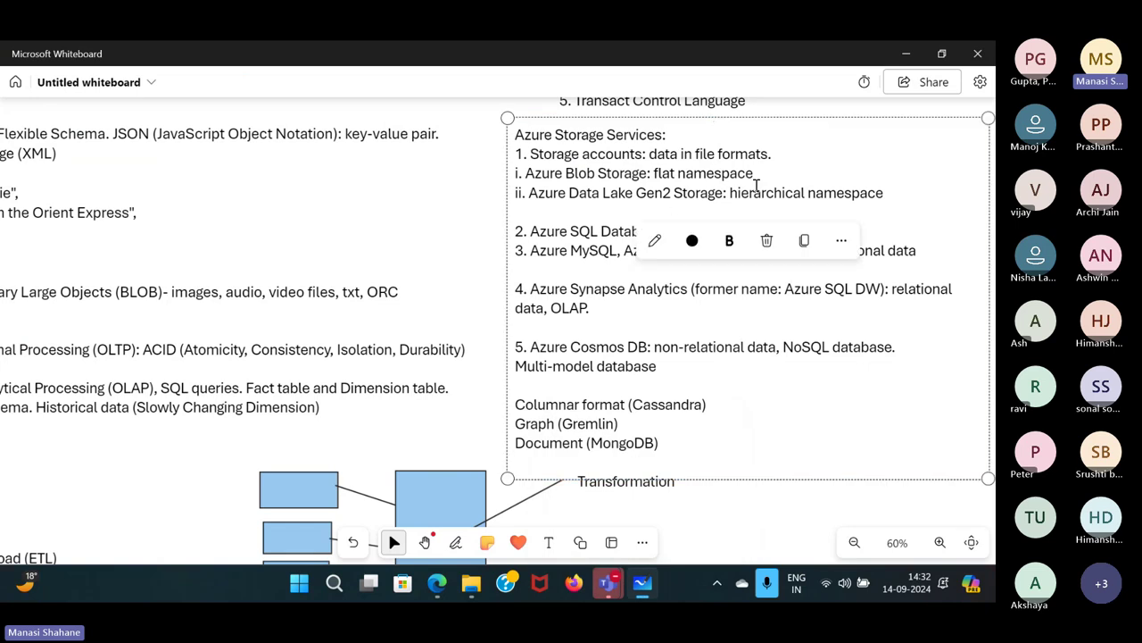
left_click_drag(655, 174, 755, 174)
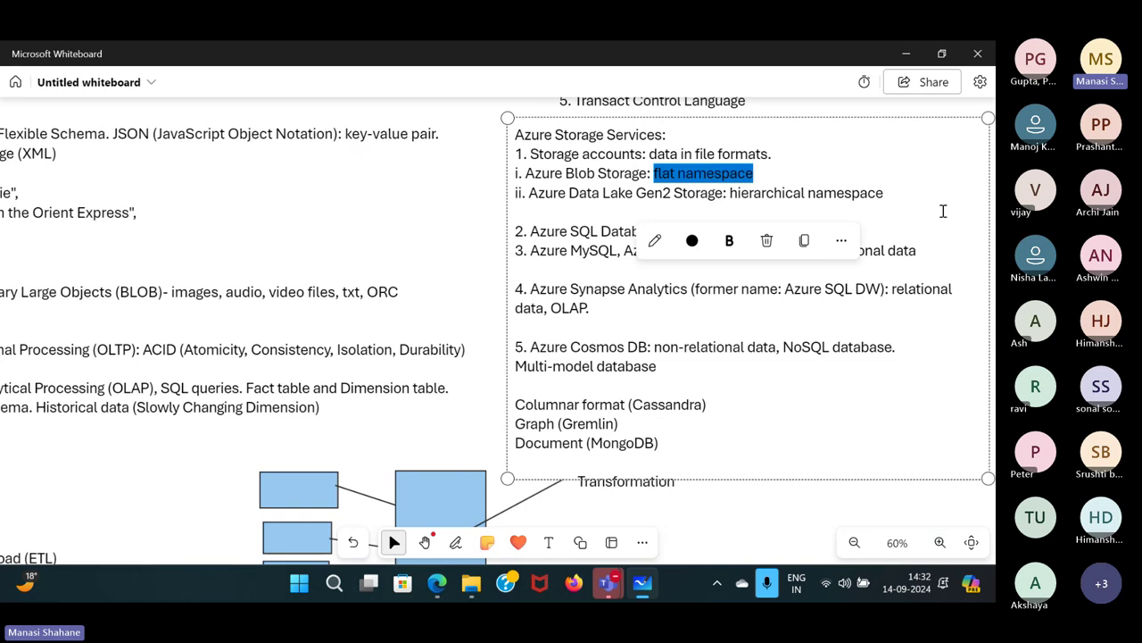
left_click(780, 506)
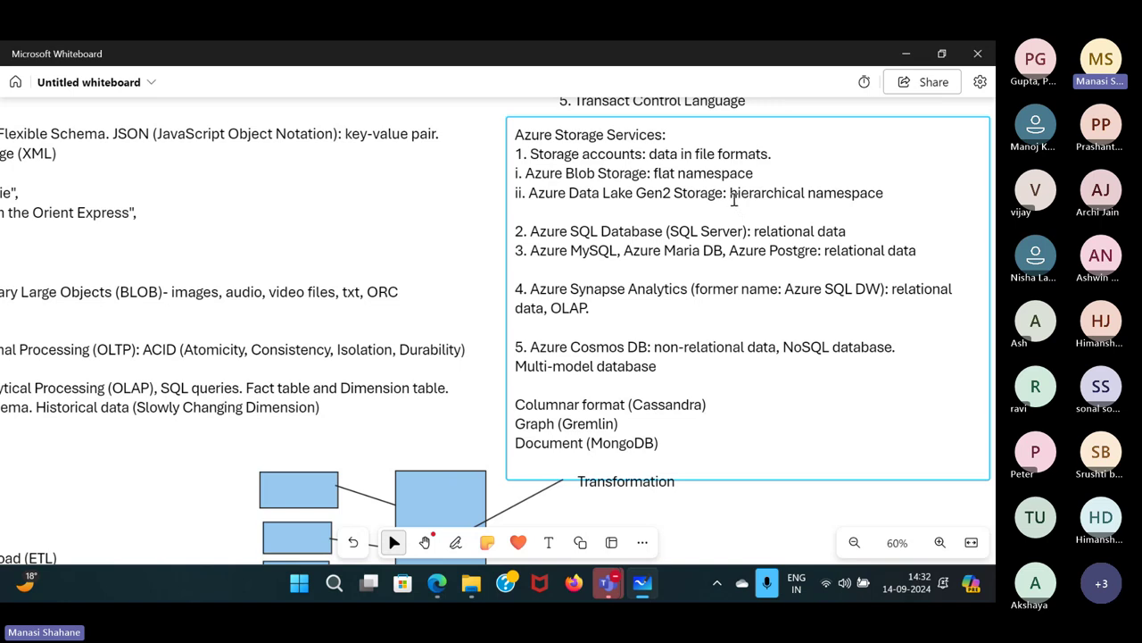
left_click_drag(730, 192, 702, 191)
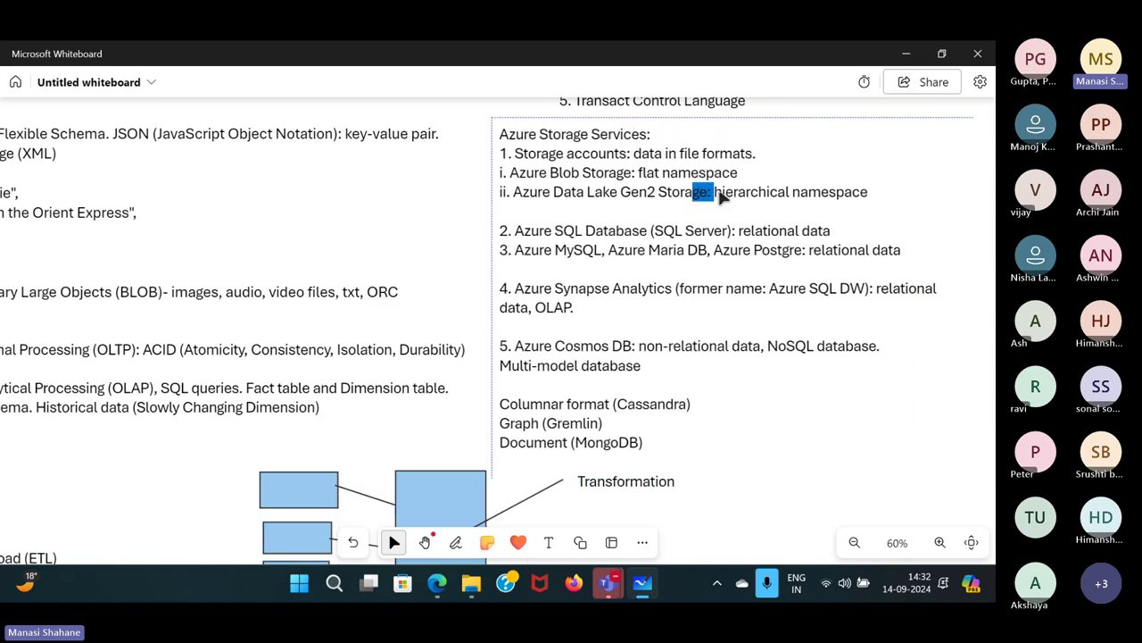
left_click(753, 512)
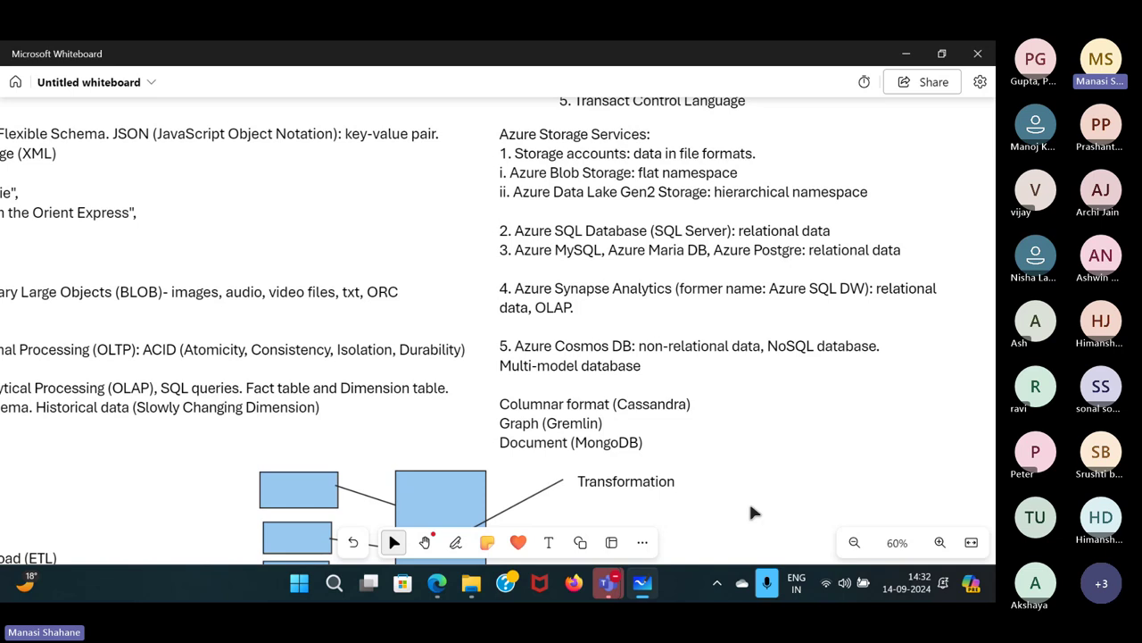
Enable hierarchical namespace on webinardatalakestorage14, pass validation, and create it in resource group Practice.
mouse_move(437, 583)
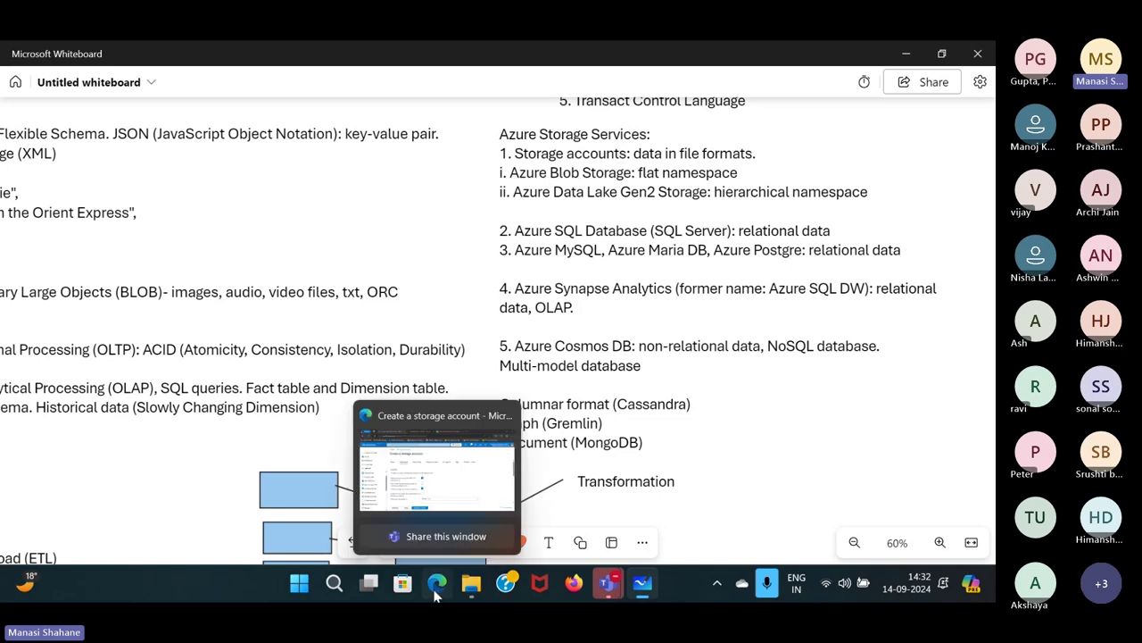
left_click(426, 450)
scroll(475, 360, "down", 3)
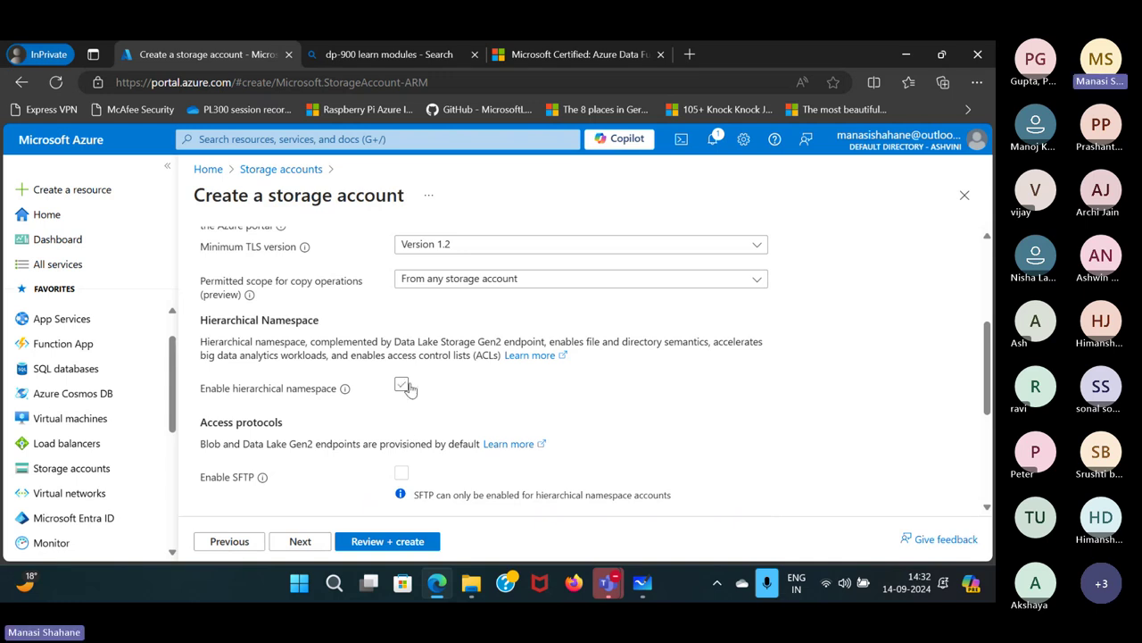
left_click(403, 385)
left_click(407, 389)
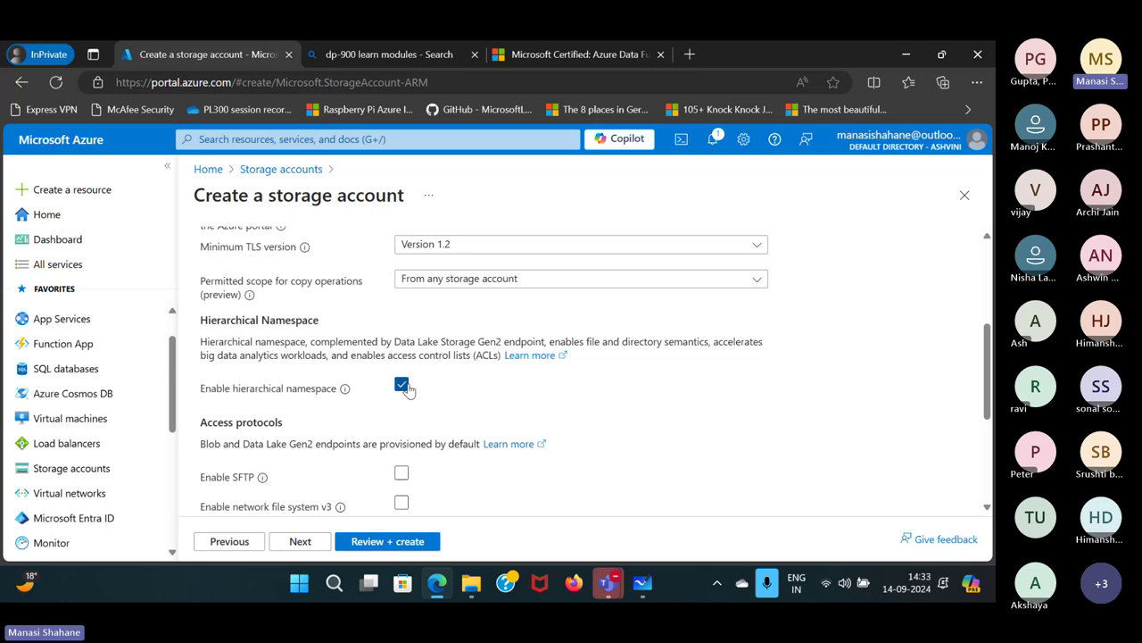
left_click(413, 546)
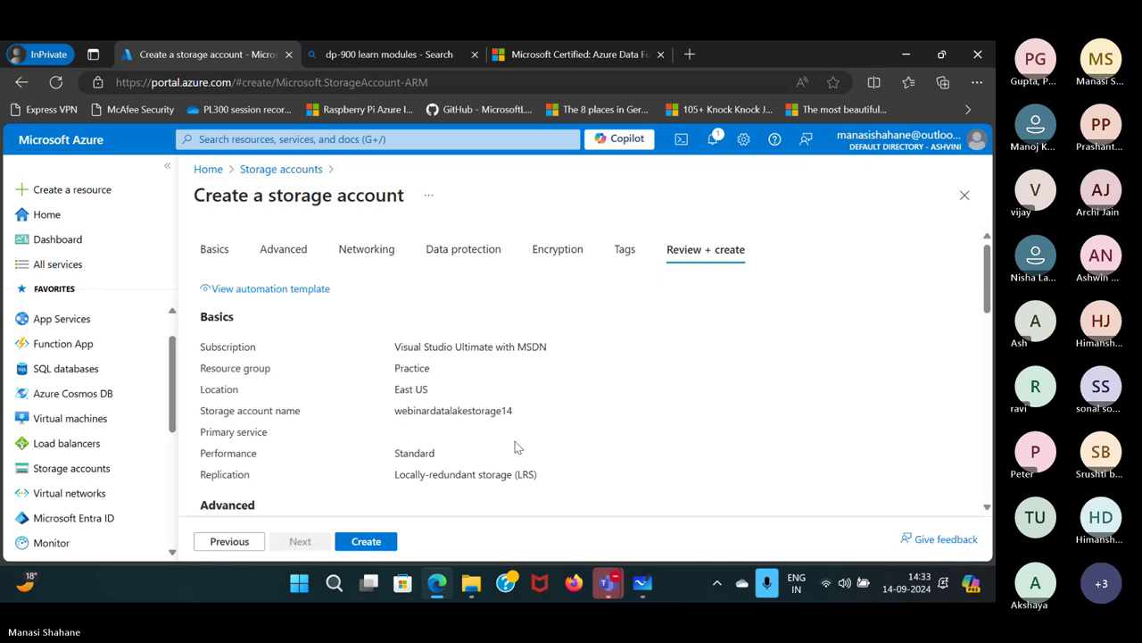
left_click(366, 541)
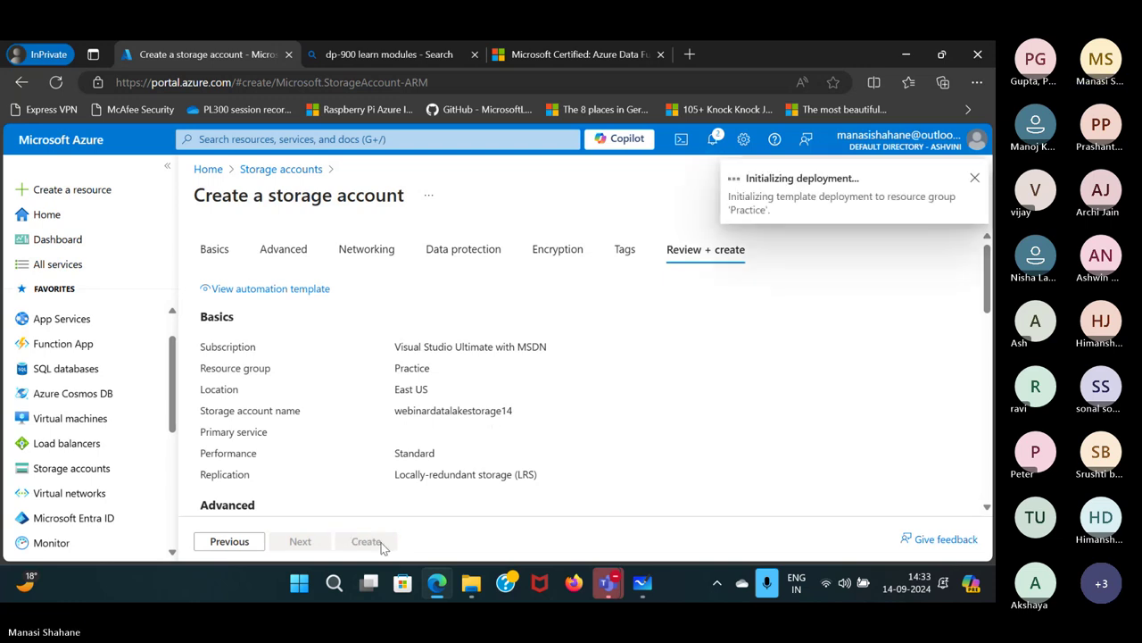
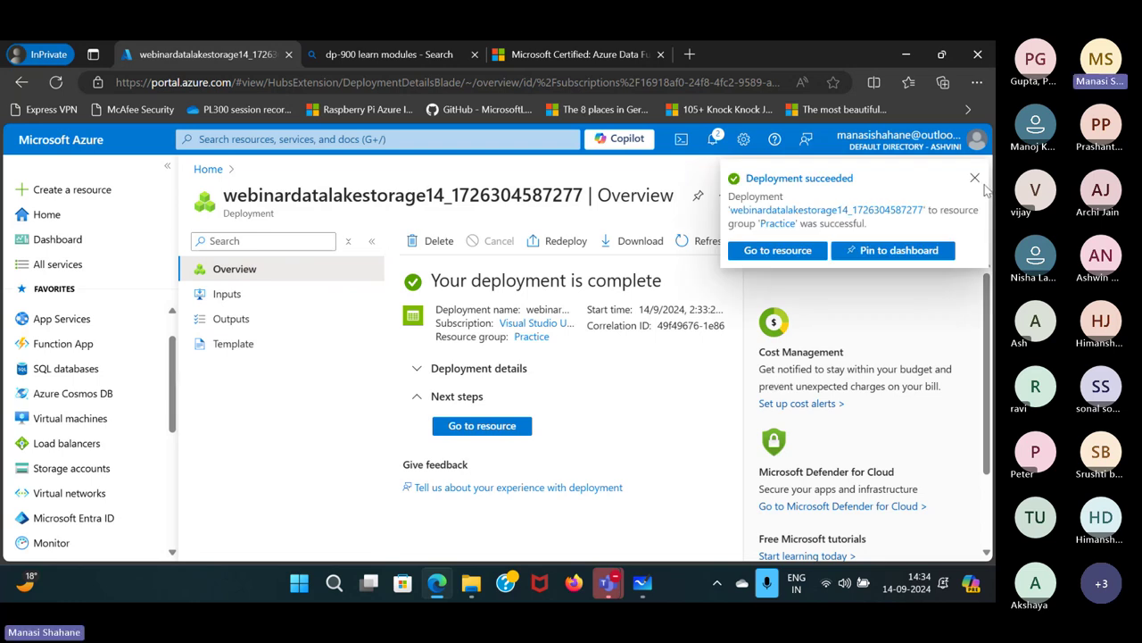
After the deployment finishes, open the webinarstorage14 account from the Storage accounts list.
left_click(975, 177)
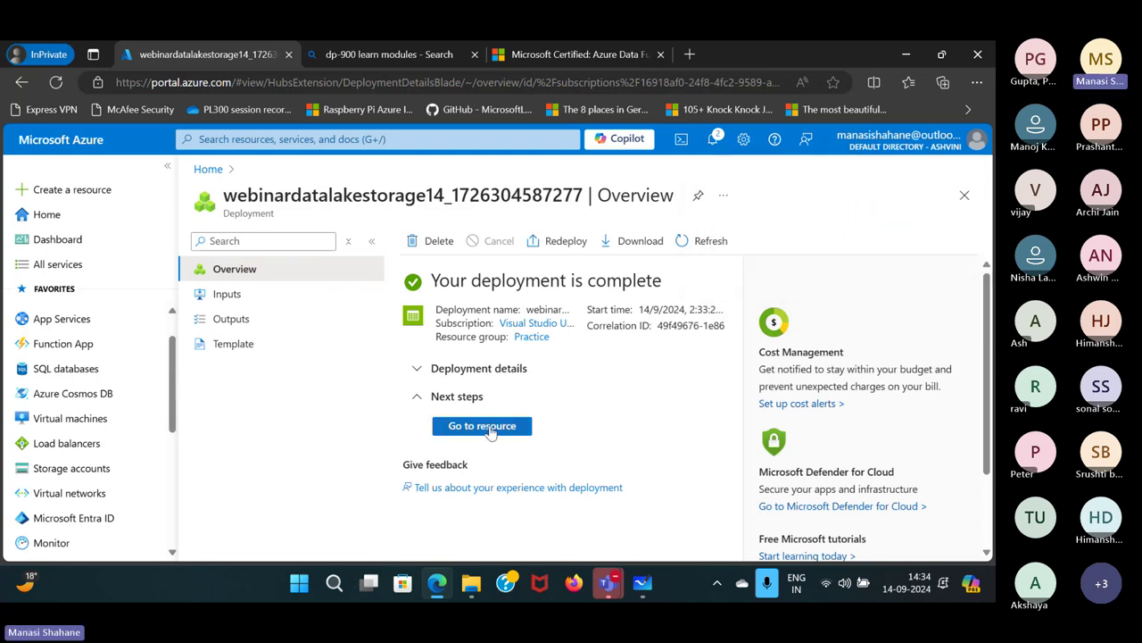
left_click(490, 430)
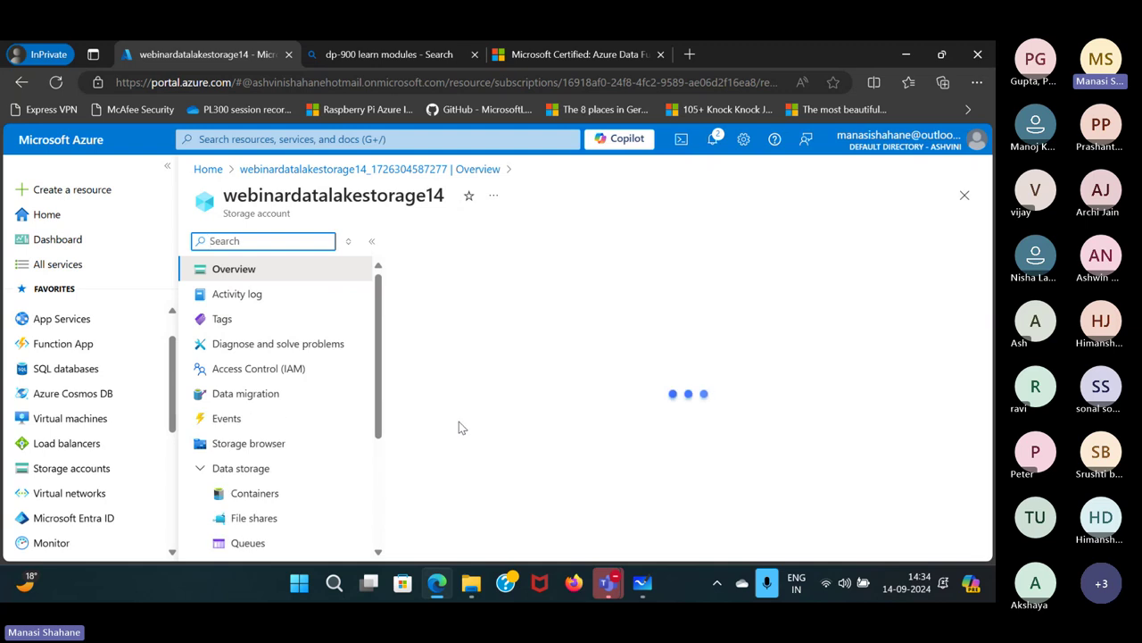
scroll(263, 482, "down", 1)
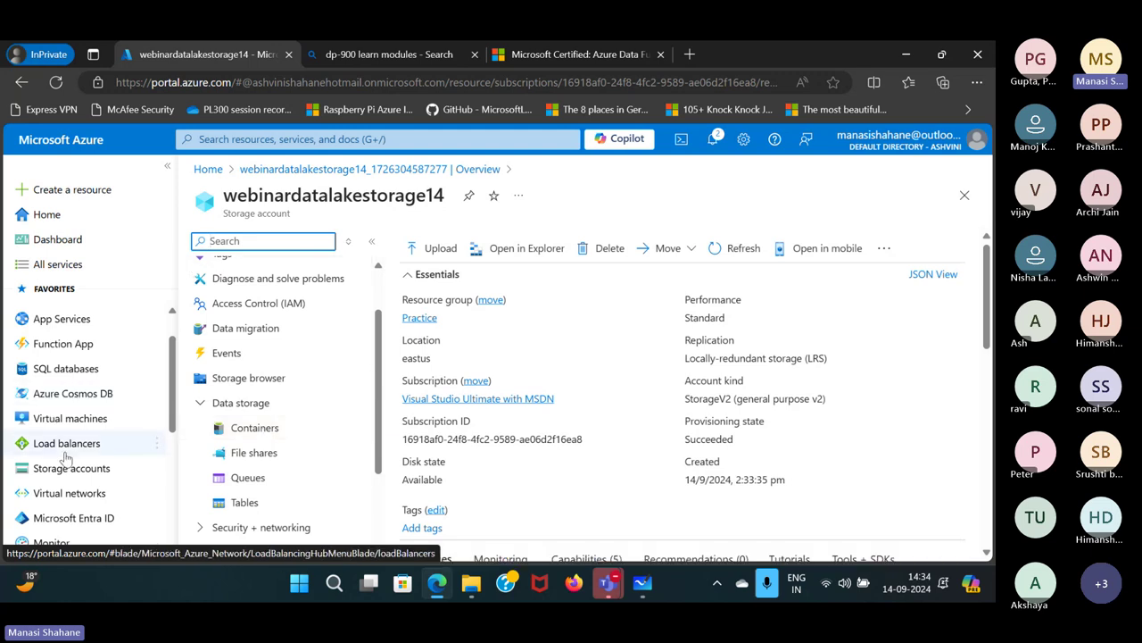
scroll(62, 407, "down", 2)
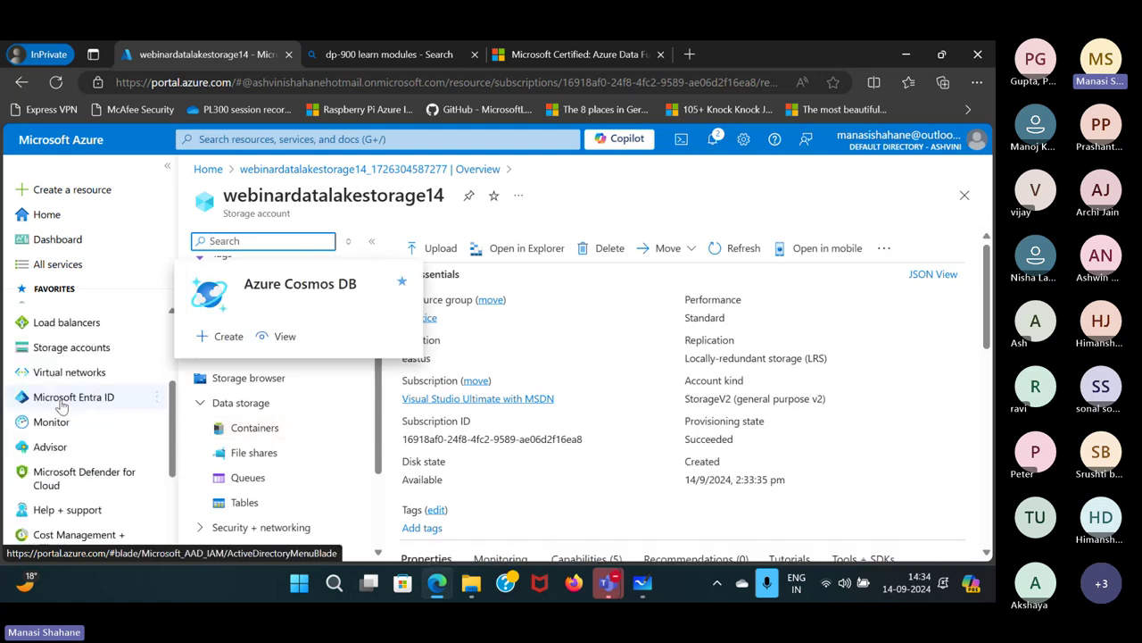
left_click(72, 347)
scroll(263, 437, "down", 3)
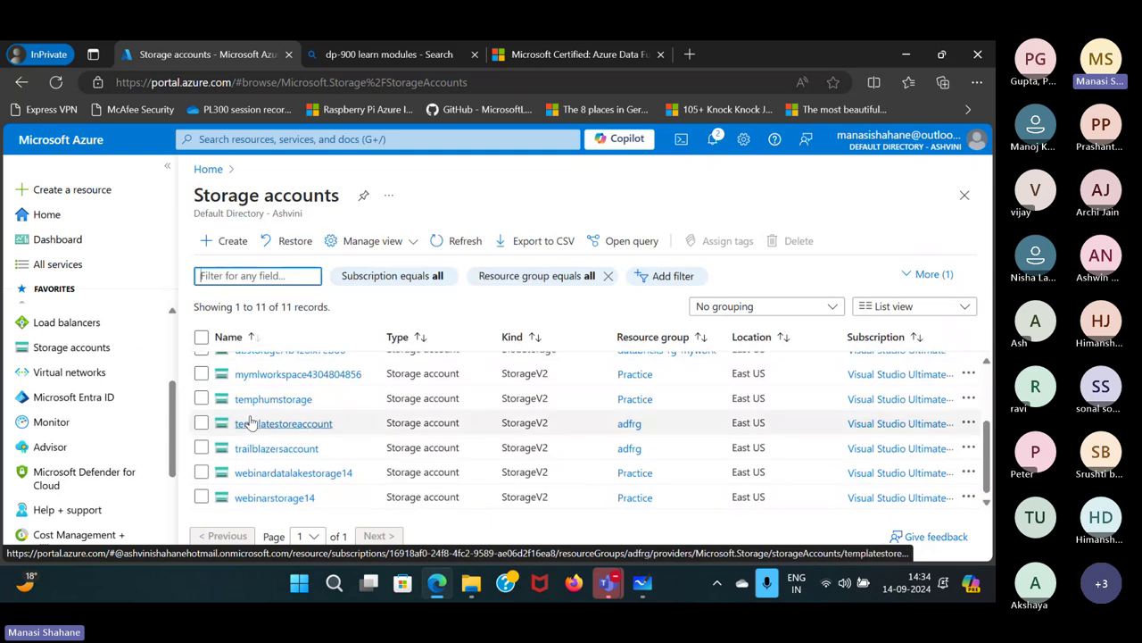
left_click(275, 498)
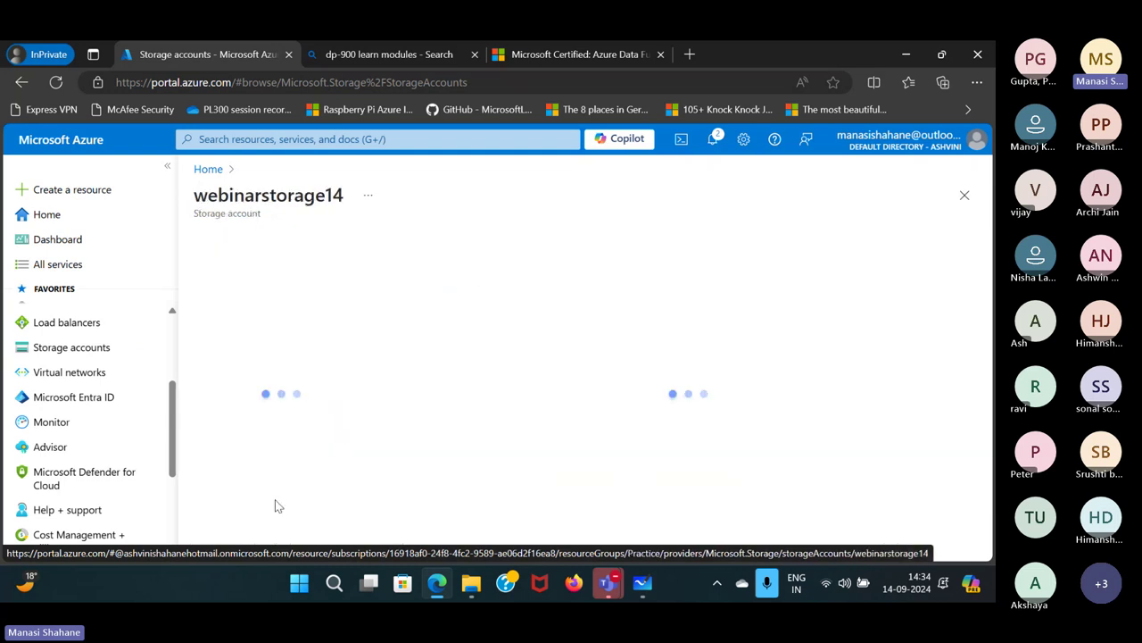
scroll(275, 527, "down", 1)
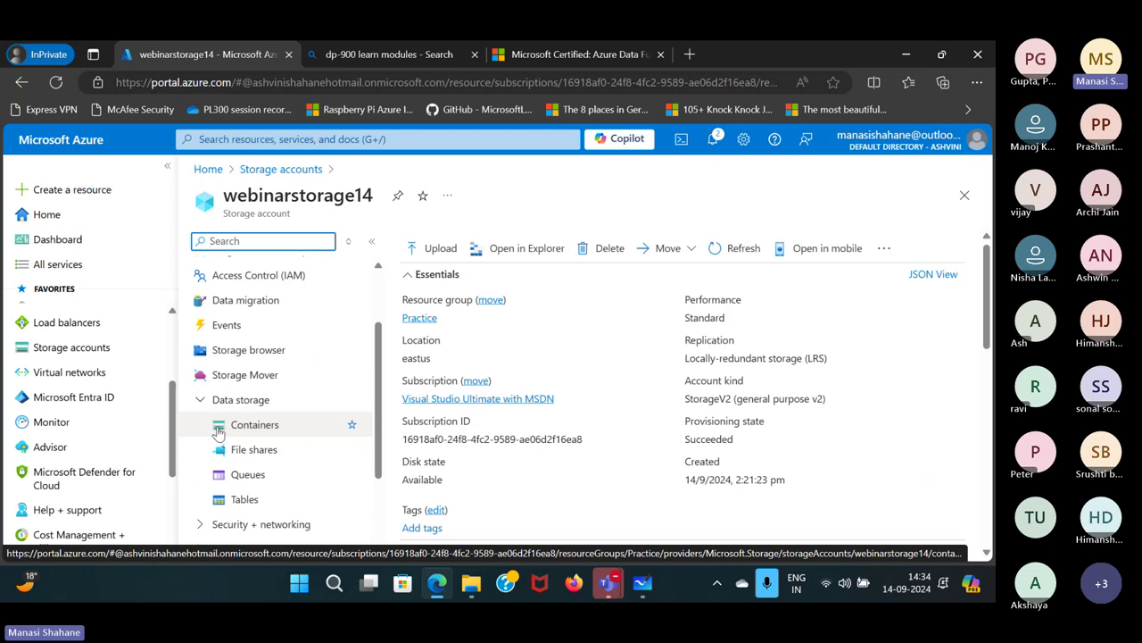
Review the orders folder's files in webinarstorage14's data container.
left_click(256, 432)
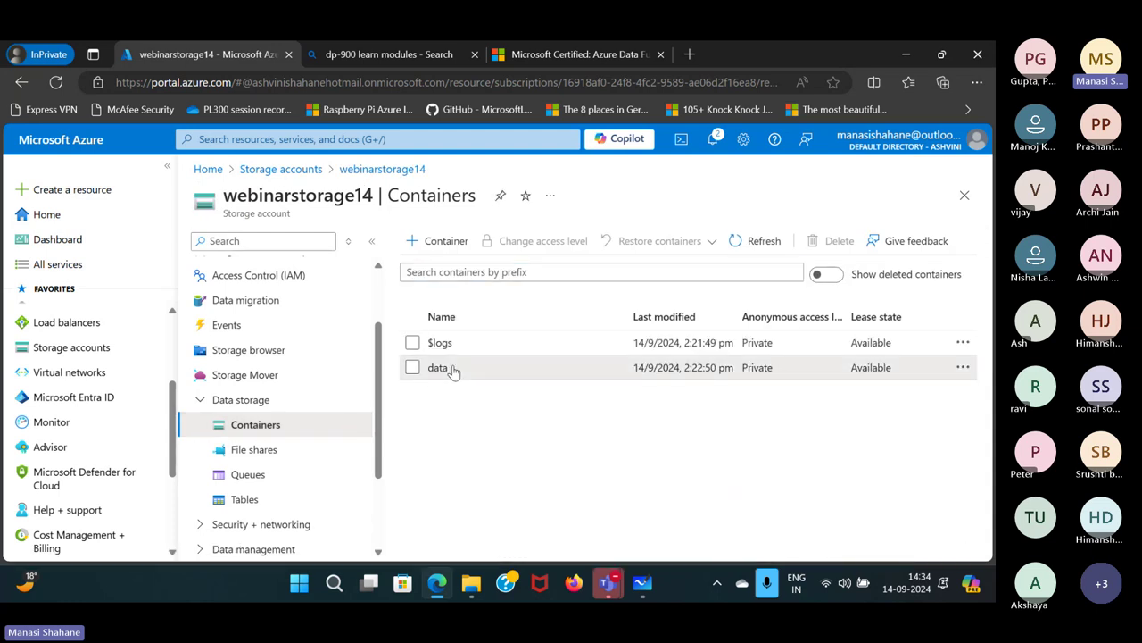
left_click(439, 368)
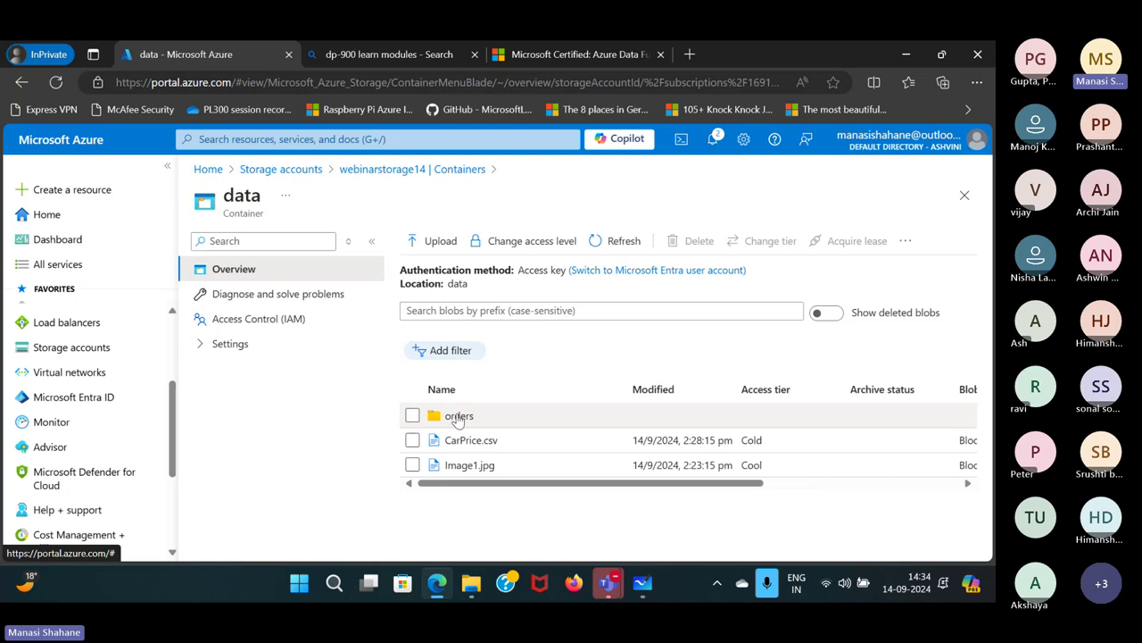
left_click(455, 417)
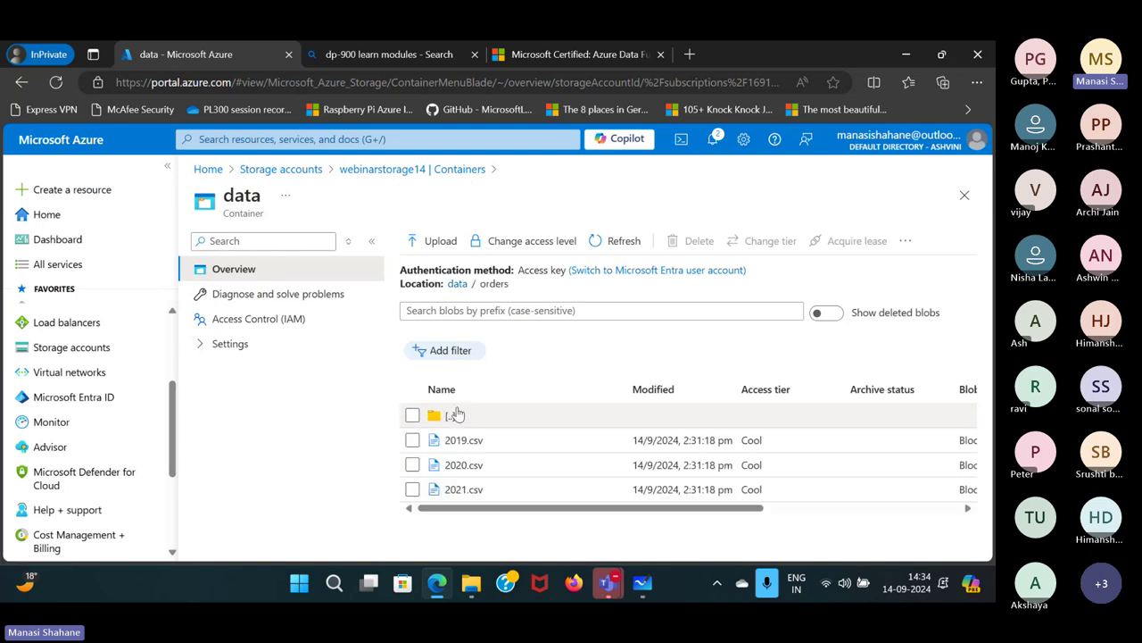
left_click(459, 287)
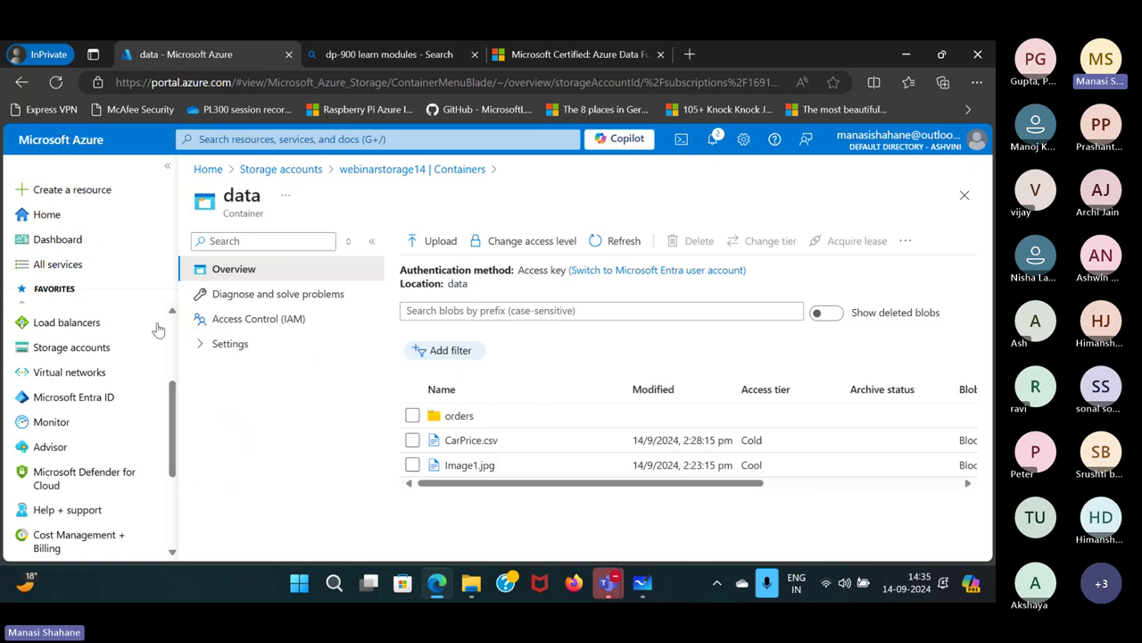
Open the webinardatalakestorage14 storage account from the Storage accounts list.
scroll(104, 439, "up", 2)
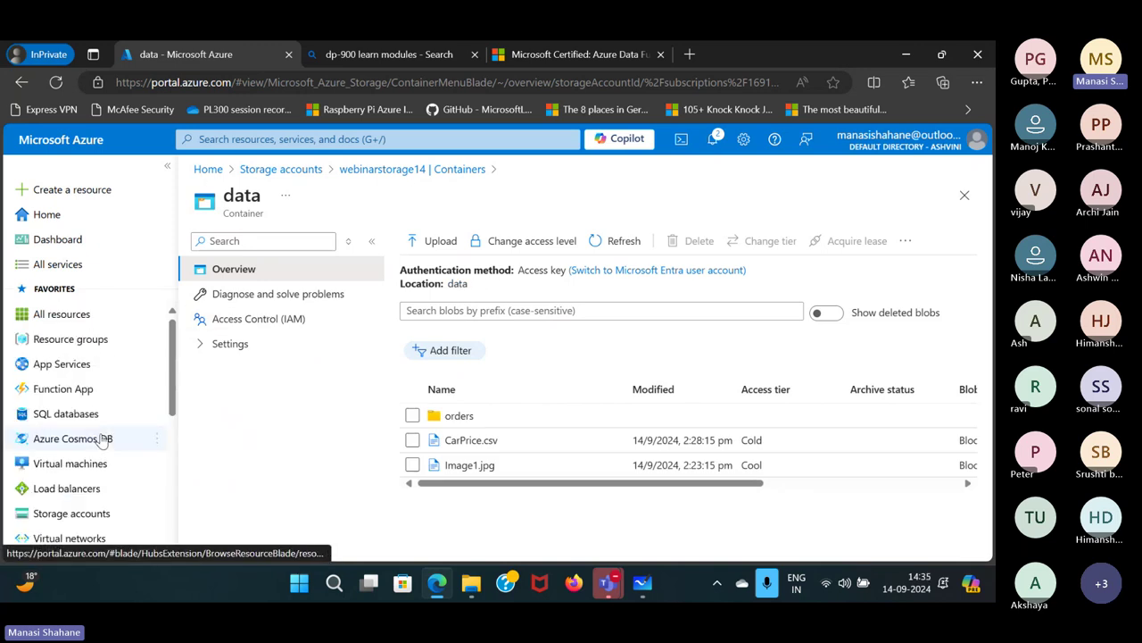
left_click(280, 169)
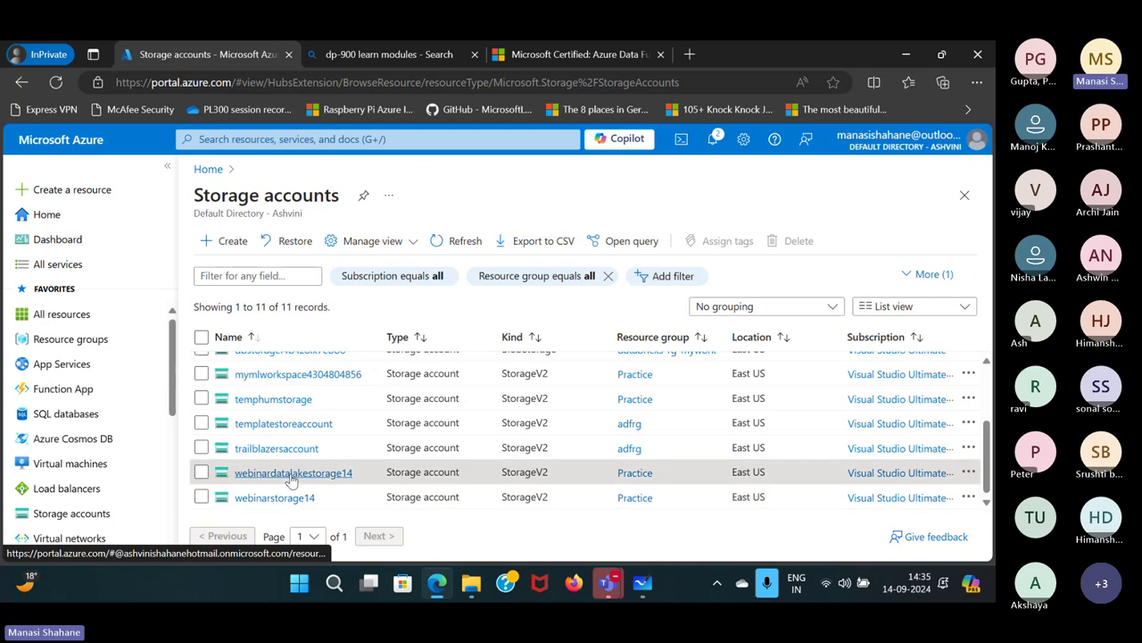
left_click(289, 473)
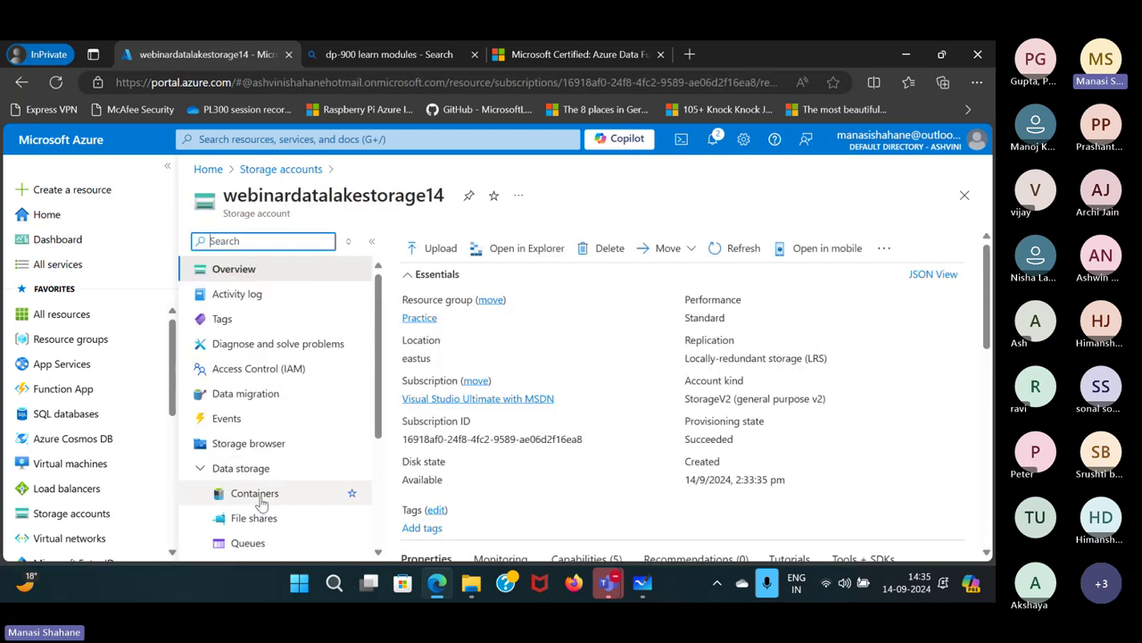
Create a new container named data in webinardatalakestorage14.
left_click(259, 502)
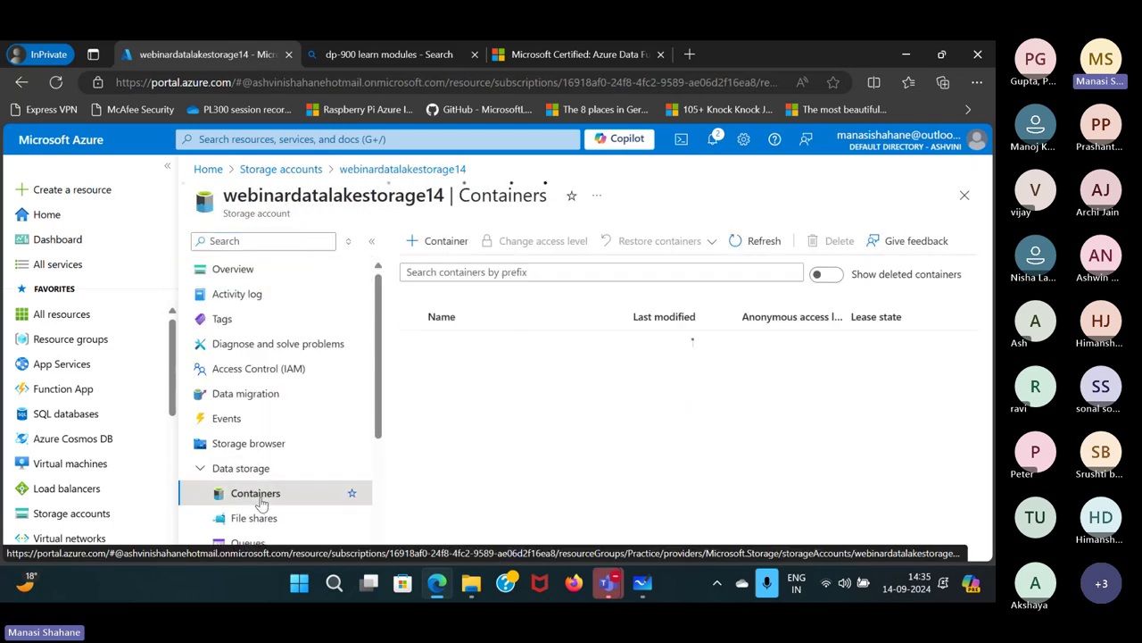
left_click(446, 241)
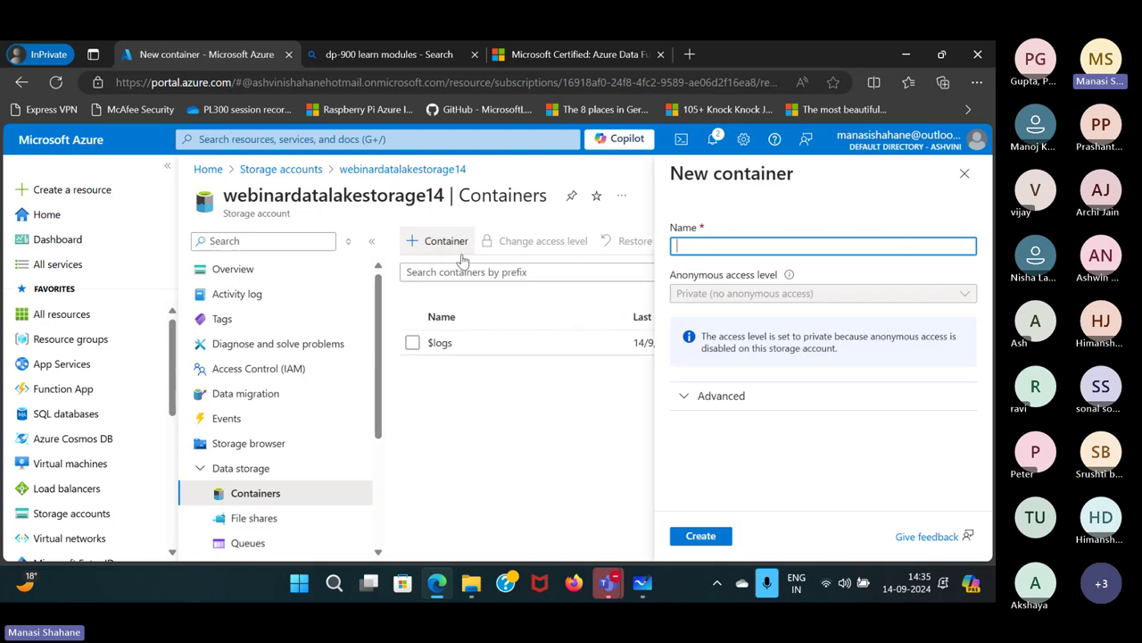
type("data")
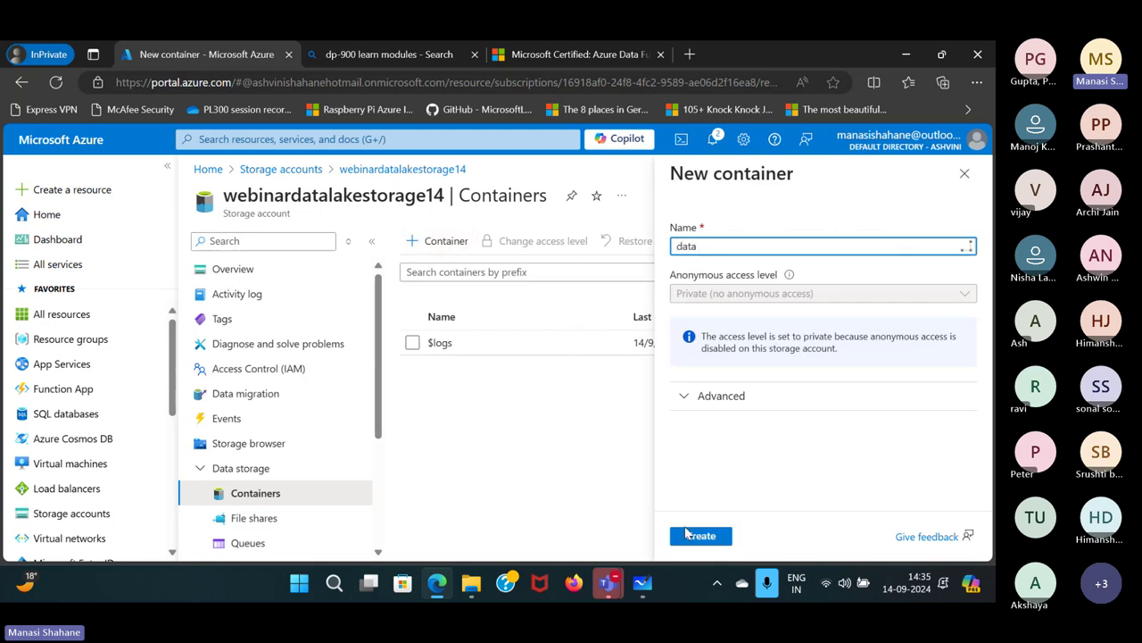
left_click(692, 538)
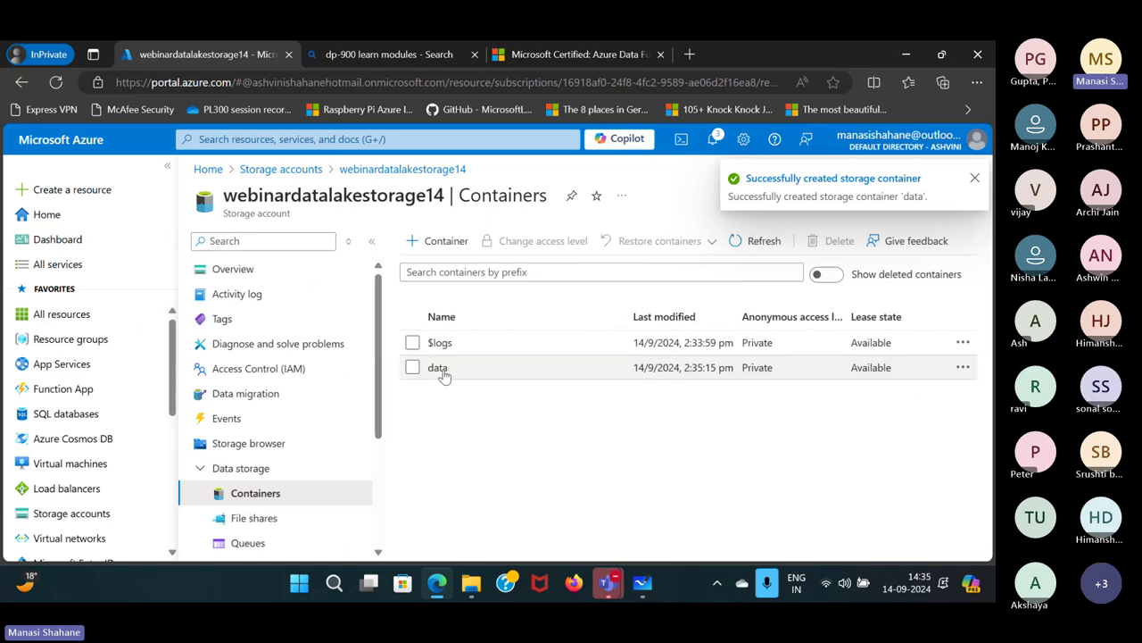
In the data container, pick the 2019, 2020 and 2021 order CSVs for upload.
left_click(443, 371)
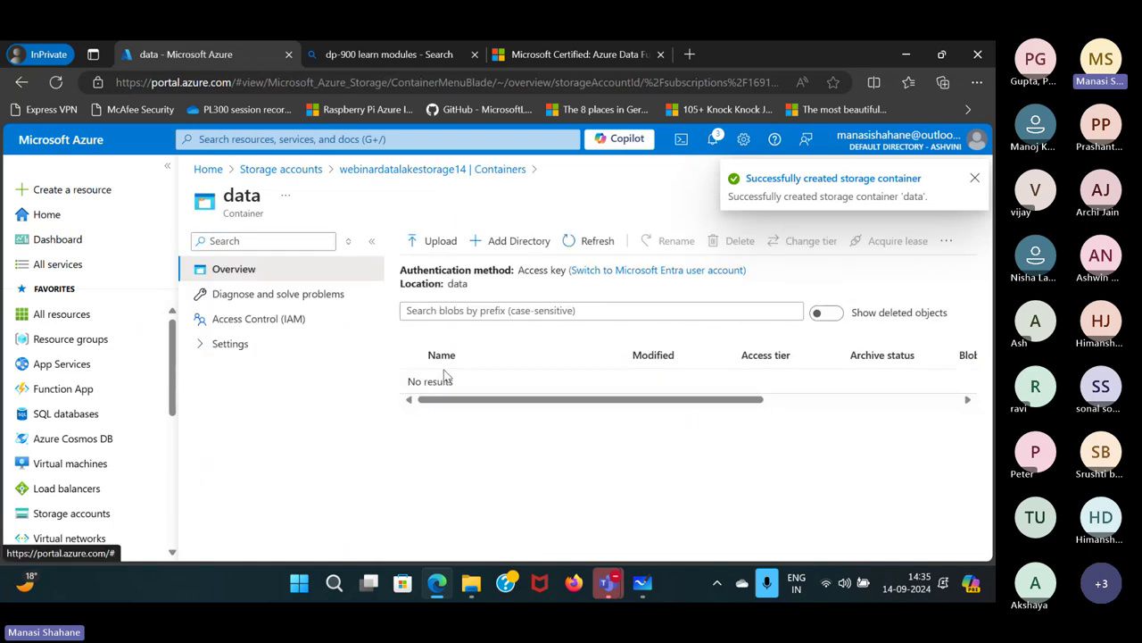
left_click(453, 247)
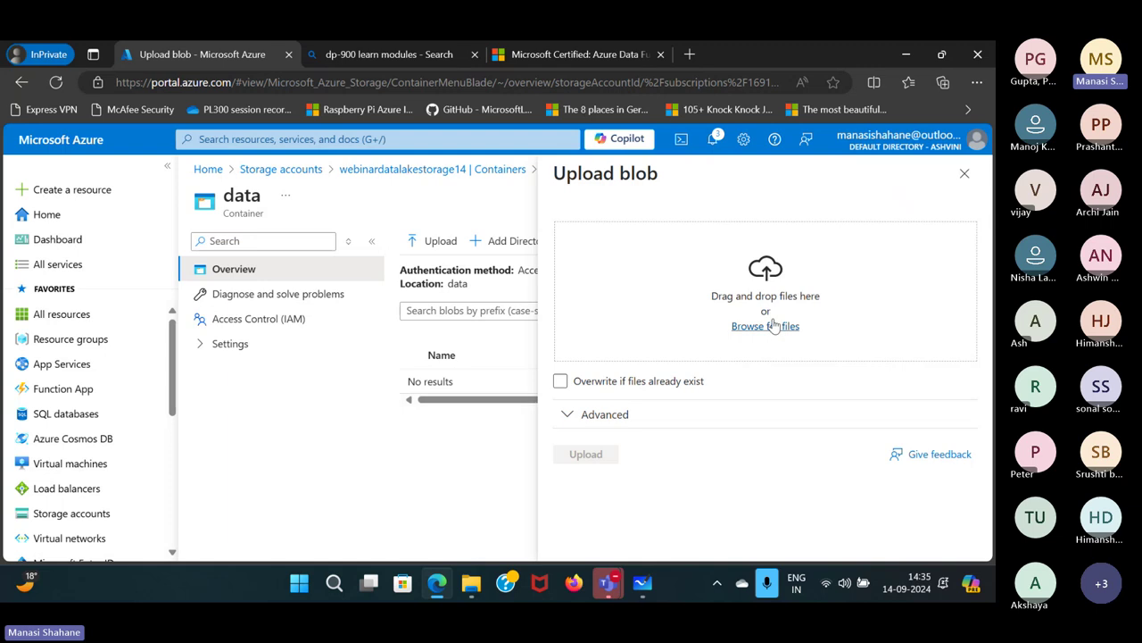
left_click(773, 326)
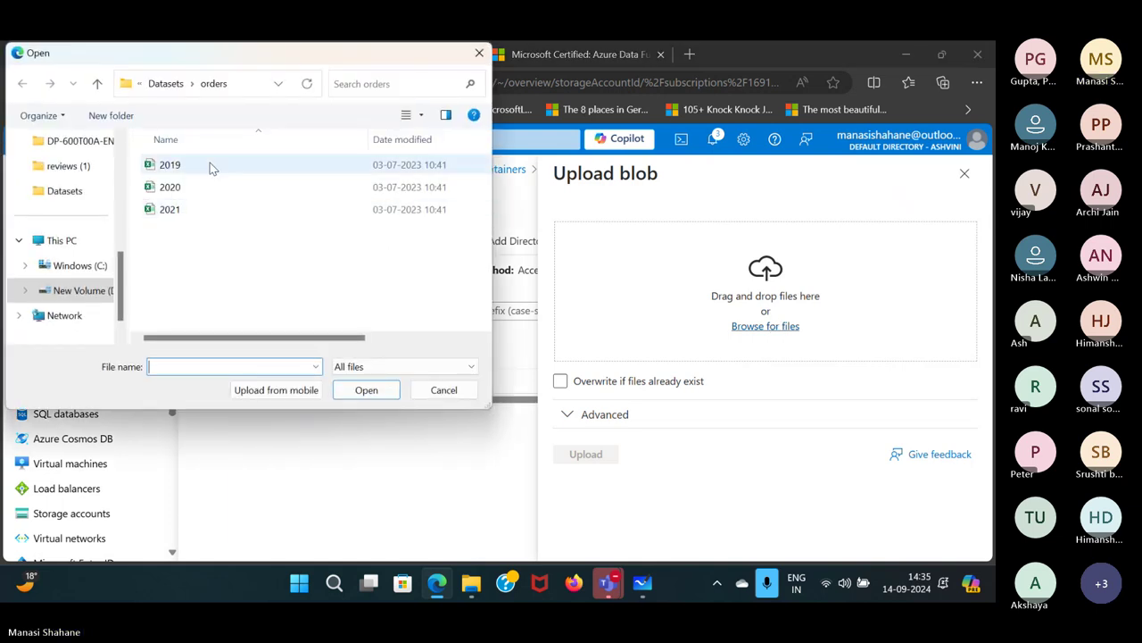
left_click(212, 166)
key("ctrl+a")
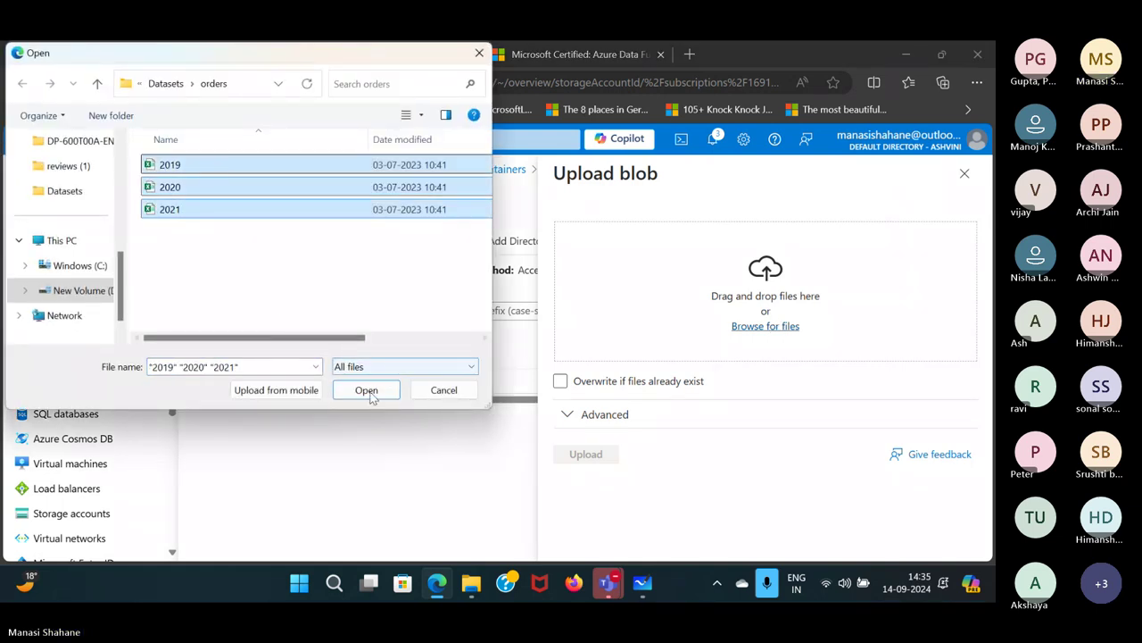
left_click(370, 394)
Upload the three CSVs into folder orders at the Cool access tier.
left_click(670, 418)
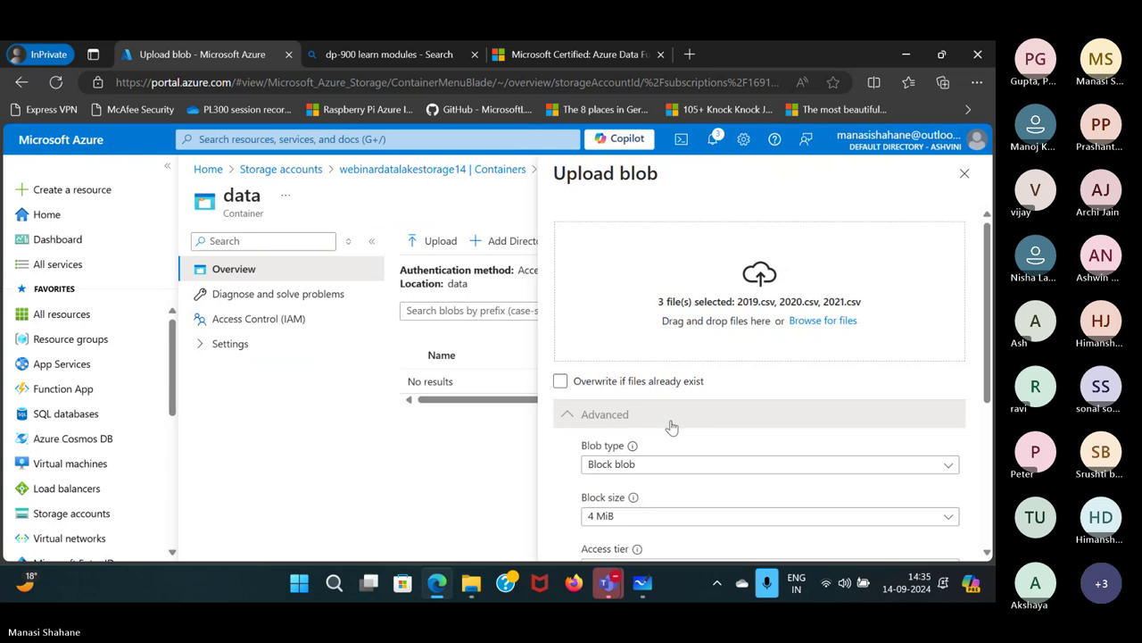
scroll(674, 427, "down", 3)
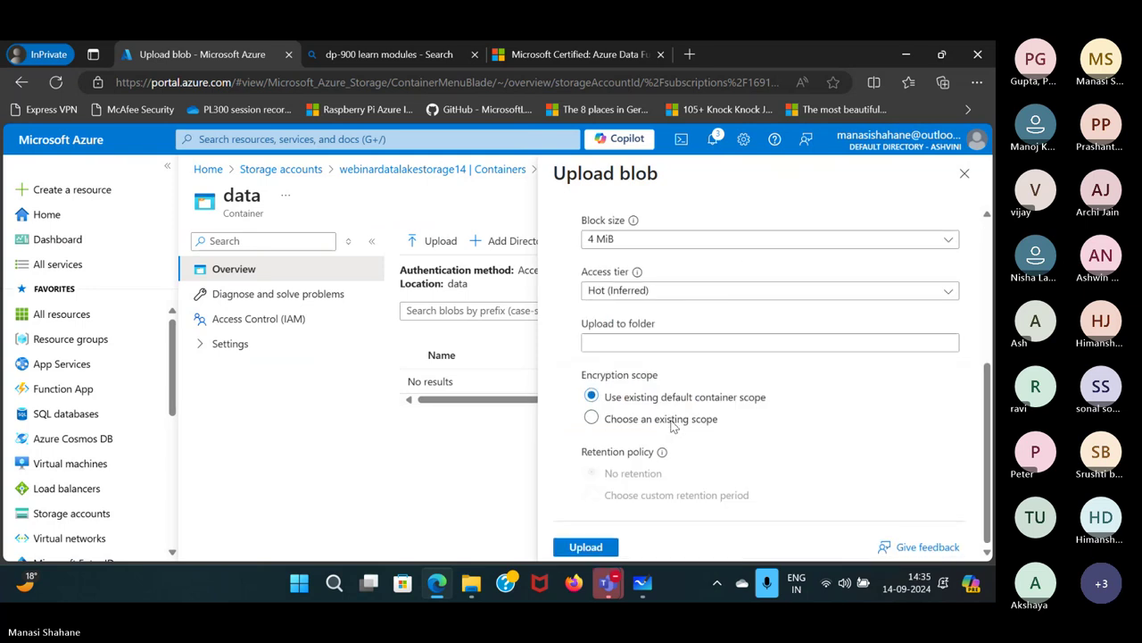
left_click(652, 342)
type("orders")
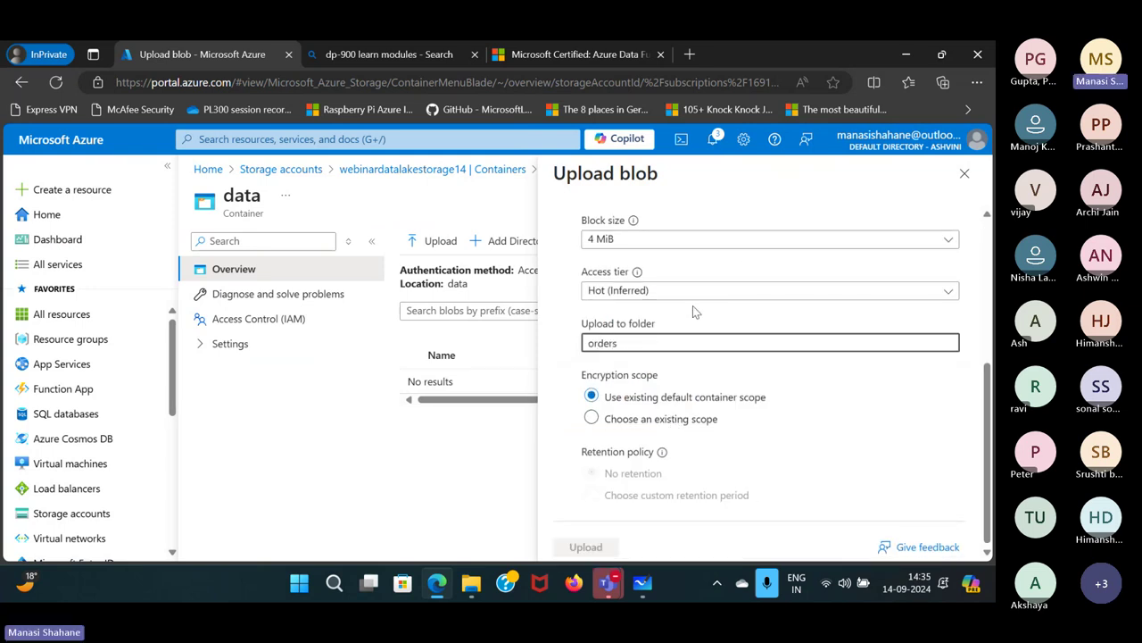
left_click(717, 293)
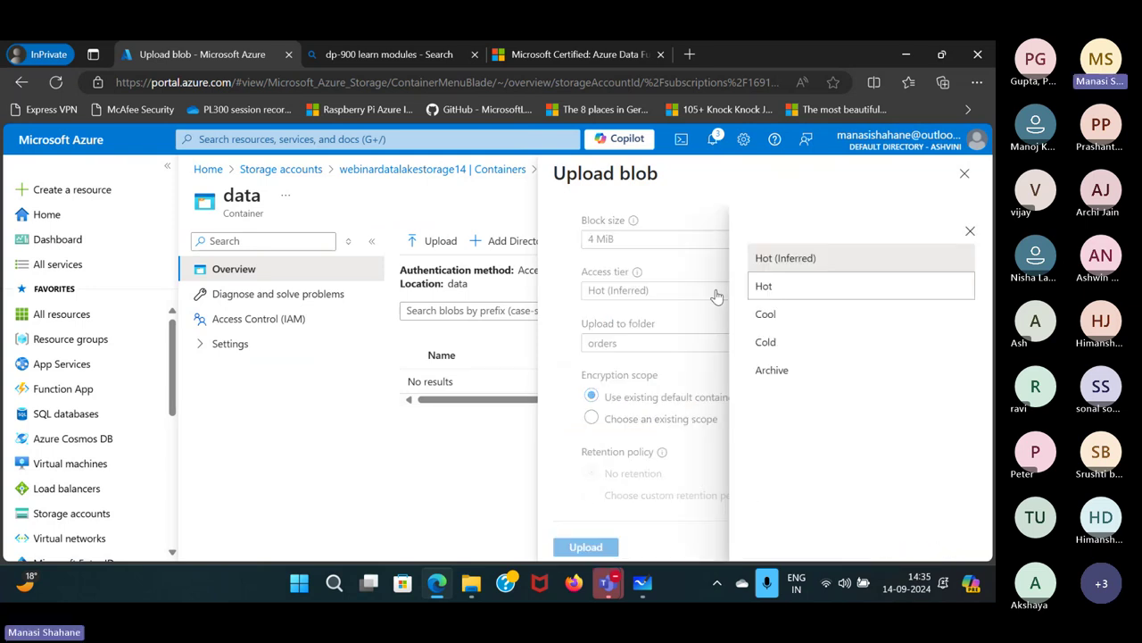
left_click(760, 325)
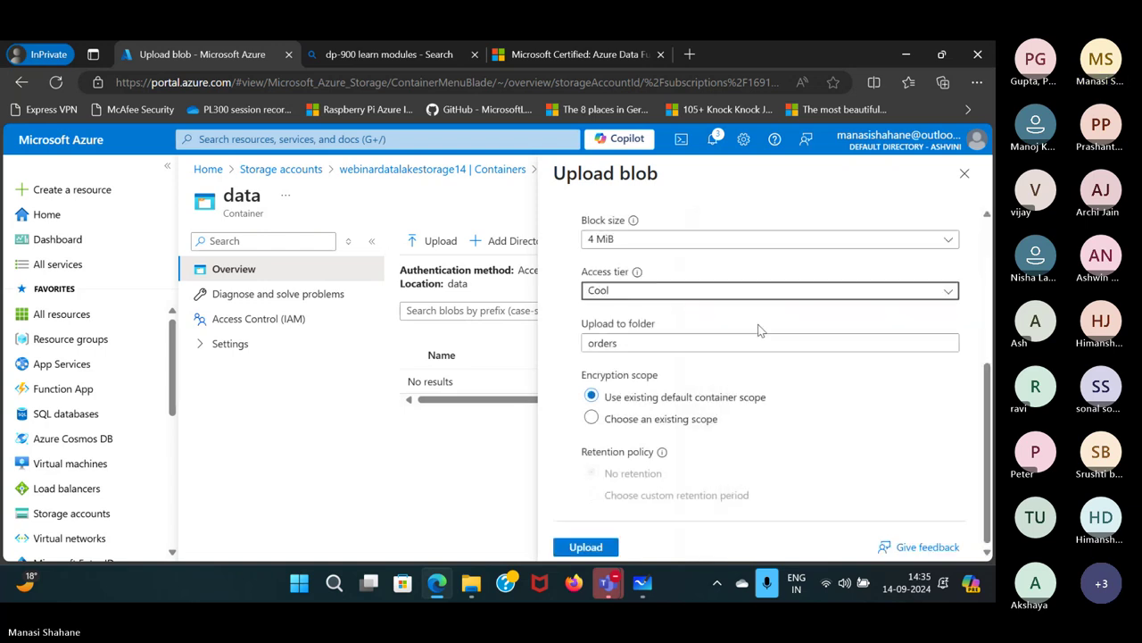
left_click(599, 550)
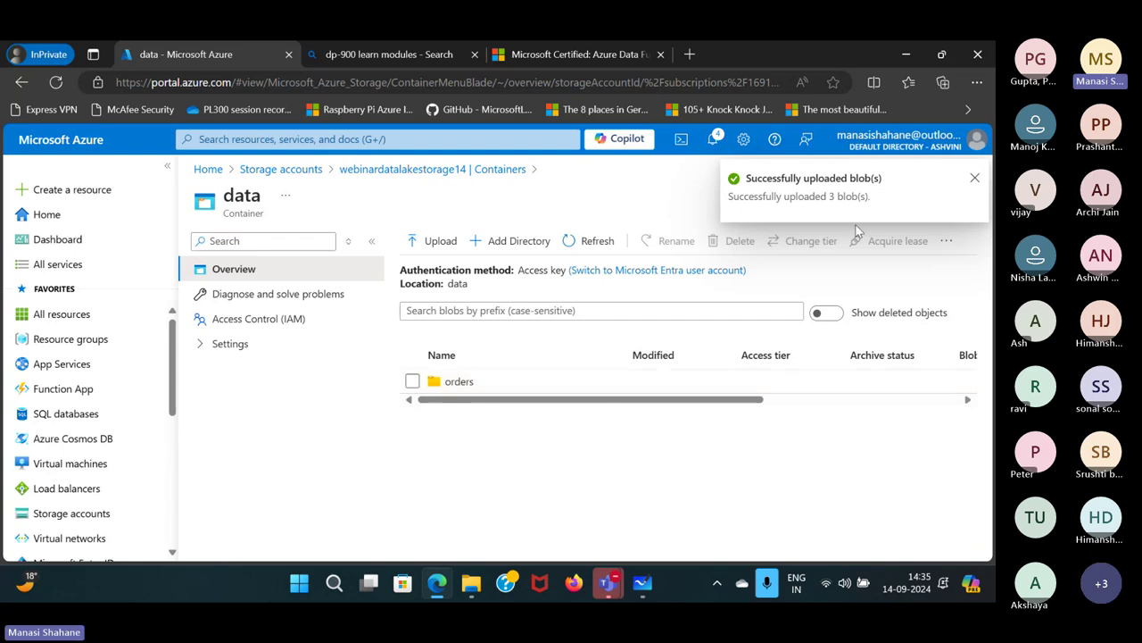
Dismiss the upload notification and switch over to Microsoft Whiteboard.
left_click(976, 178)
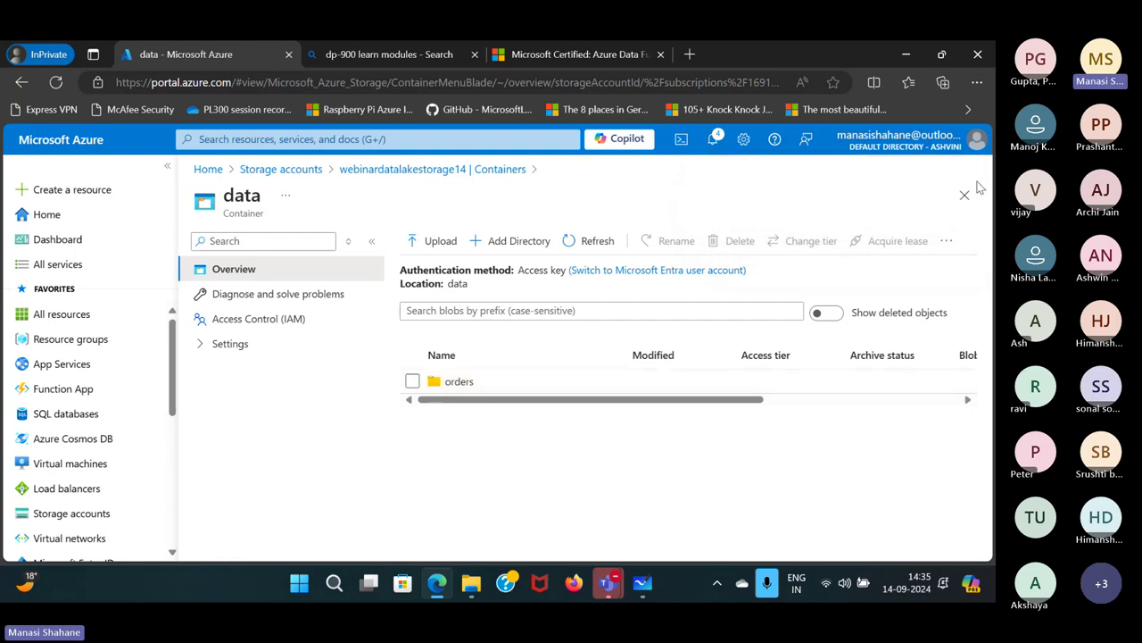
mouse_move(647, 578)
left_click(649, 451)
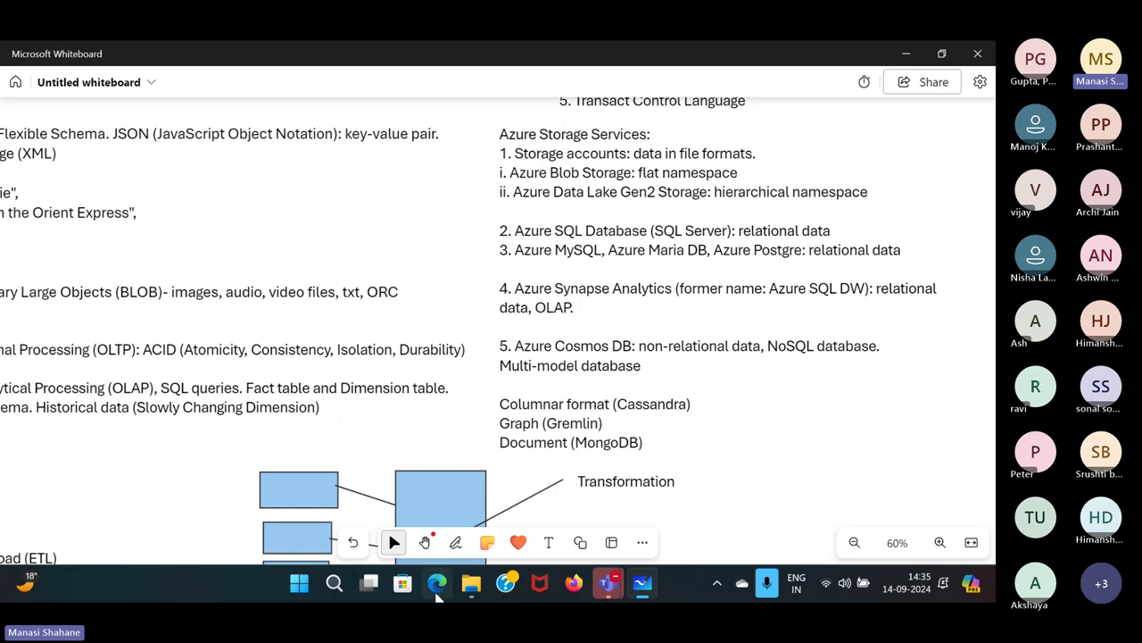
Bring the Azure portal window showing the data container back to the front.
mouse_move(436, 583)
left_click(451, 446)
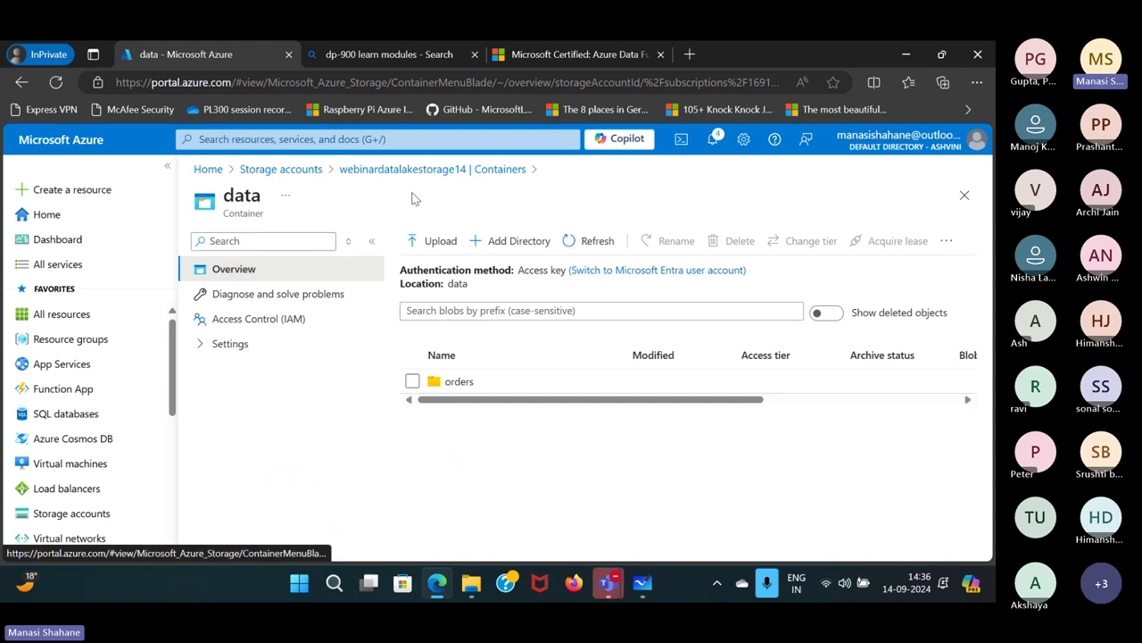
Duplicate the data container page into a second browser tab.
left_click(591, 83)
key("ctrl+c")
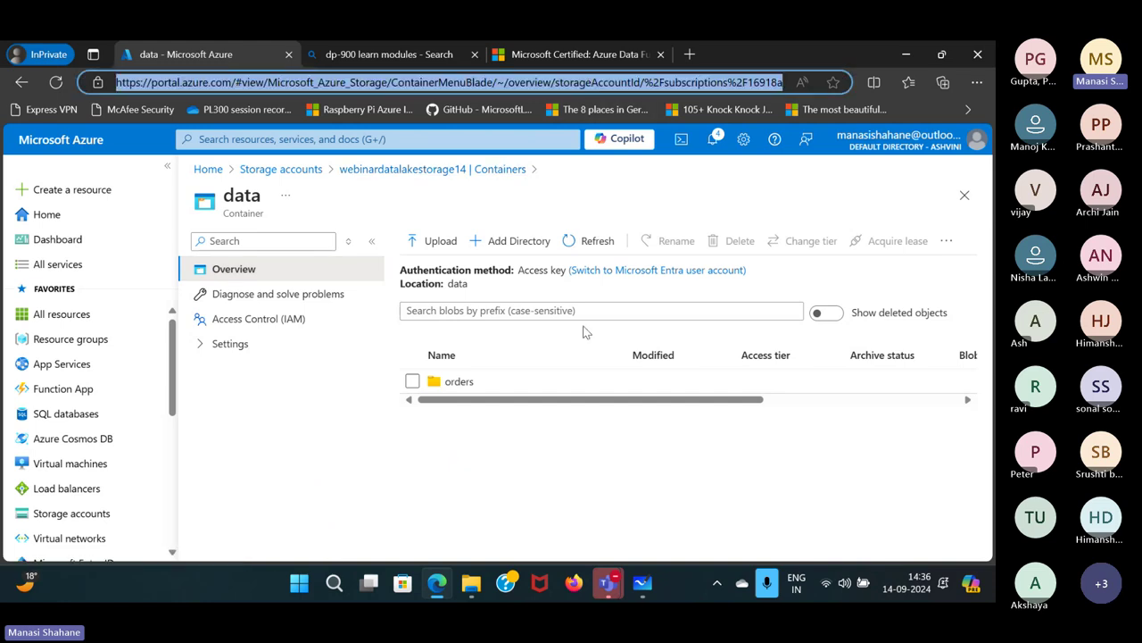
right_click(215, 56)
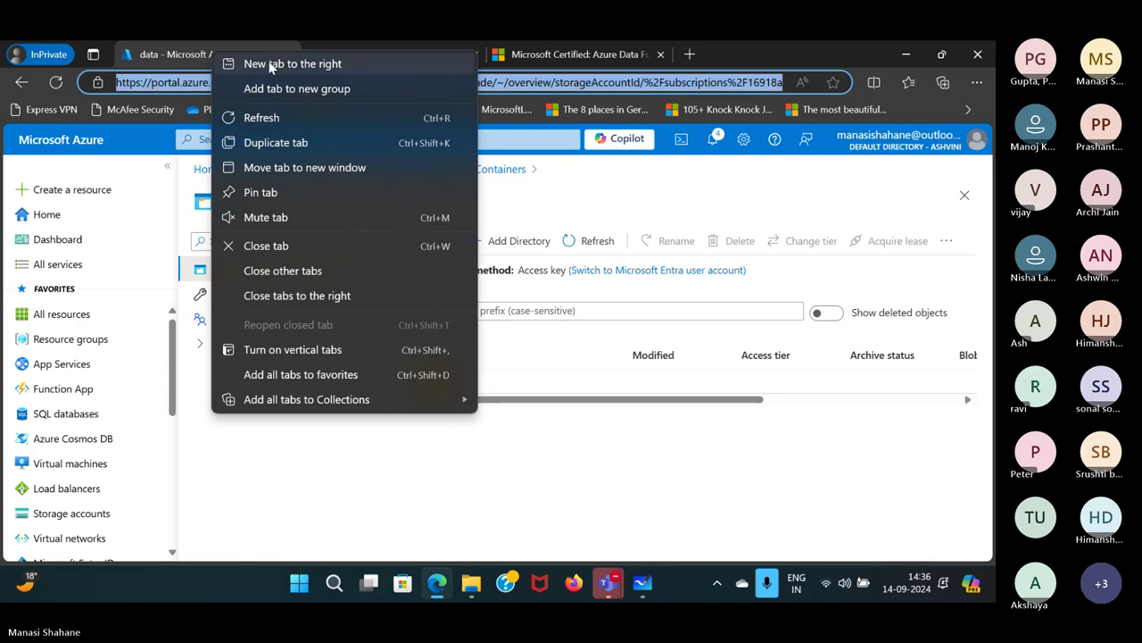
key("Escape")
key("ctrl+t")
key("ctrl+v")
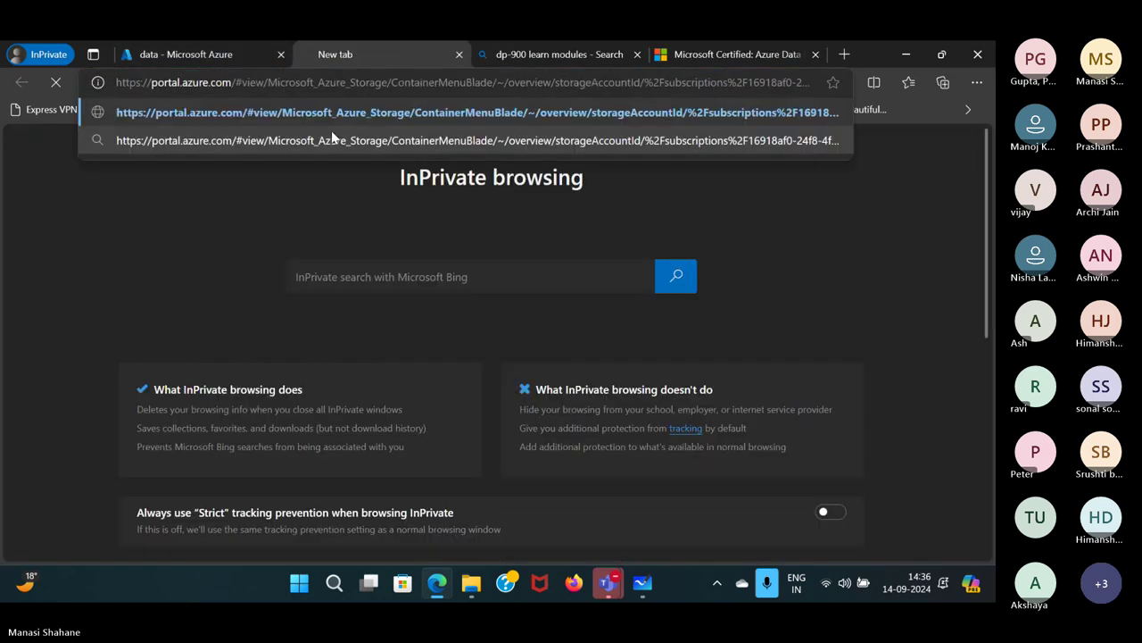
key("Return")
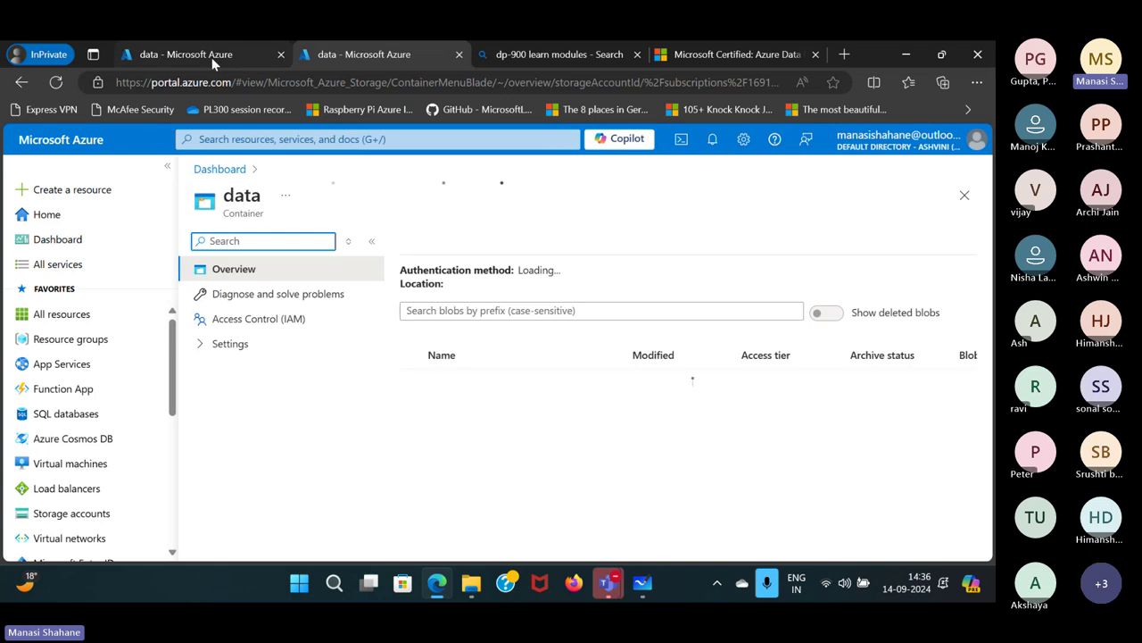
left_click(212, 57)
left_click(250, 411)
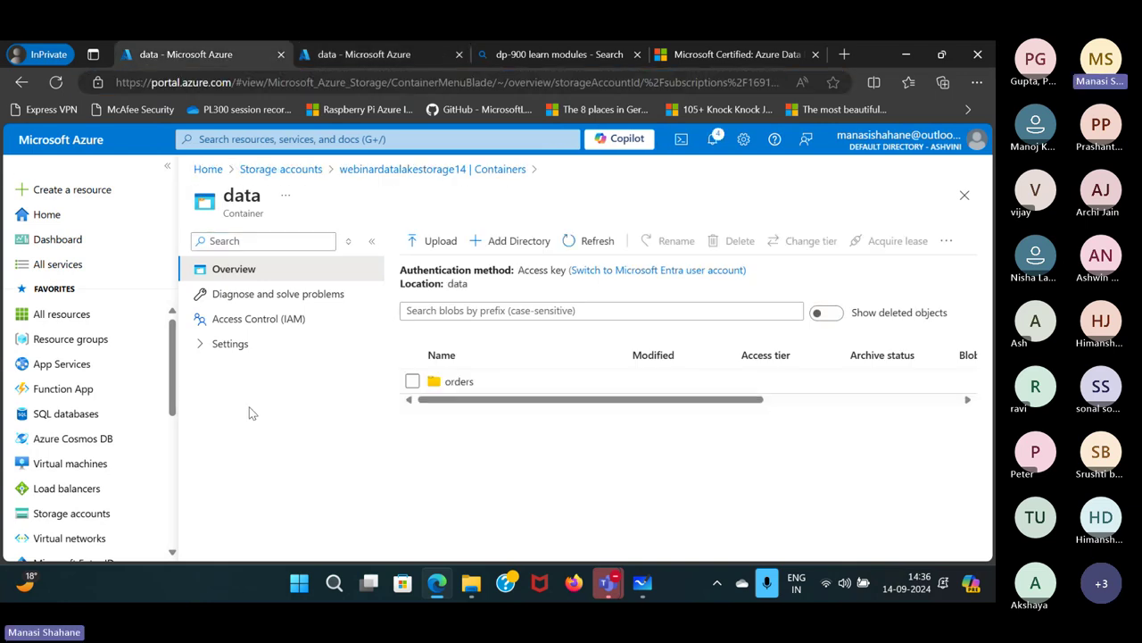
Show webinarstorage14's containers in one tab and webinardatalakestorage14 in the other.
left_click(281, 168)
left_click(277, 497)
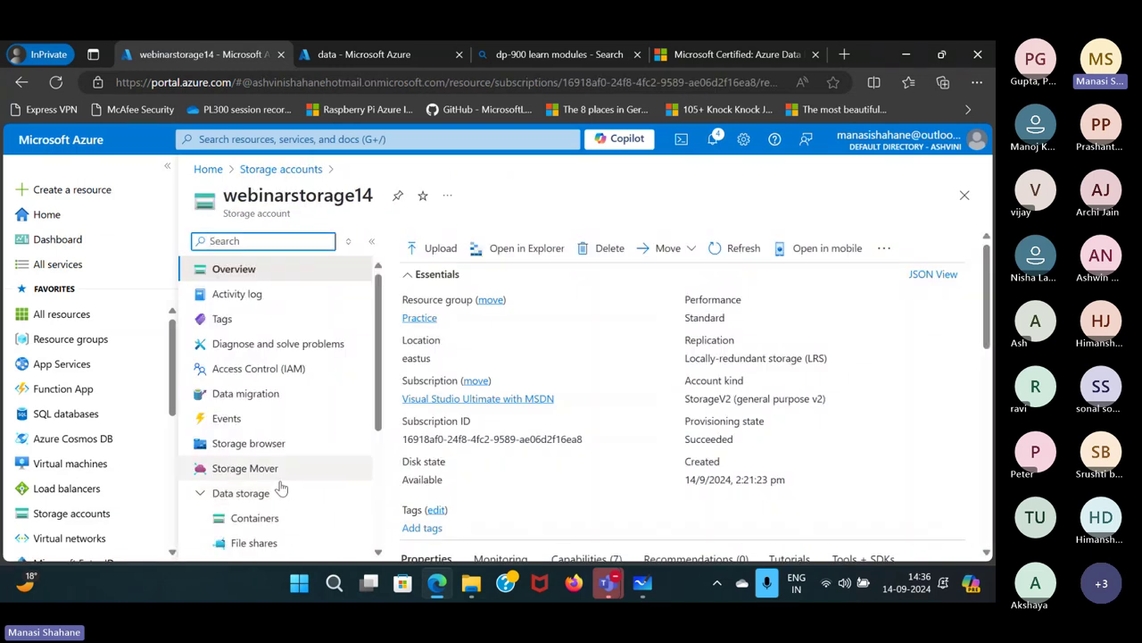
left_click(264, 523)
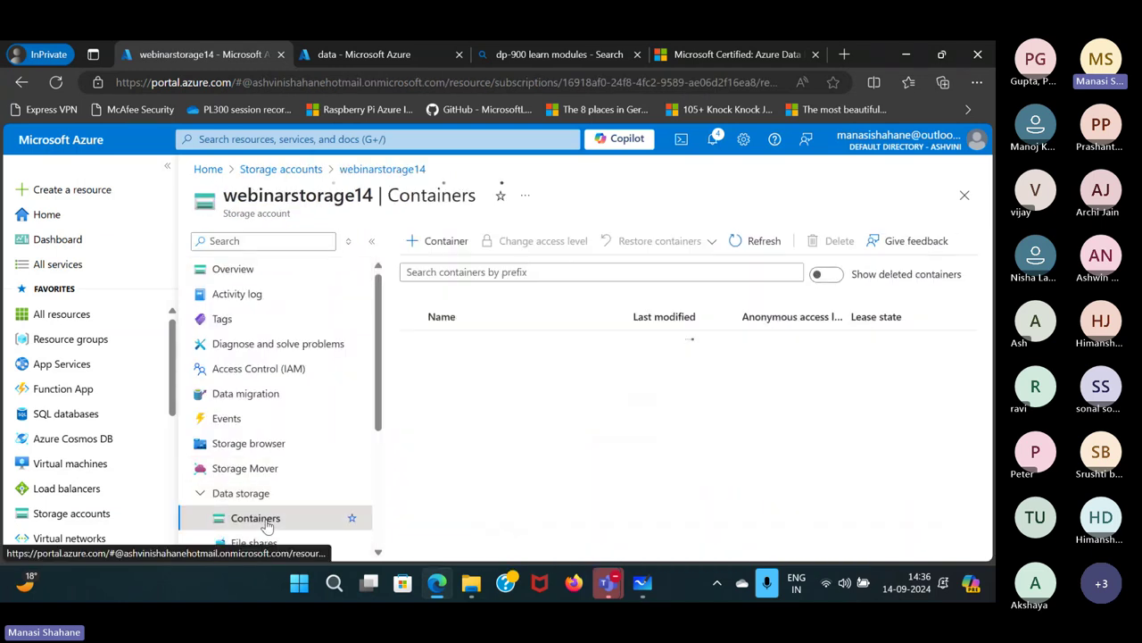
left_click(331, 54)
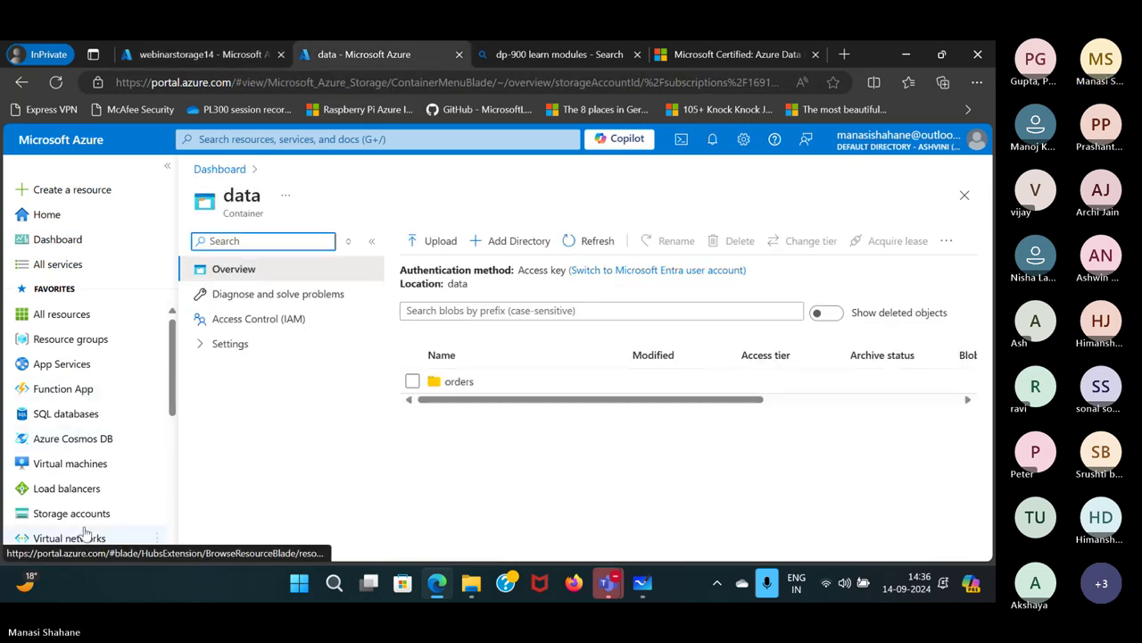
scroll(84, 533, "down", 2)
left_click(77, 438)
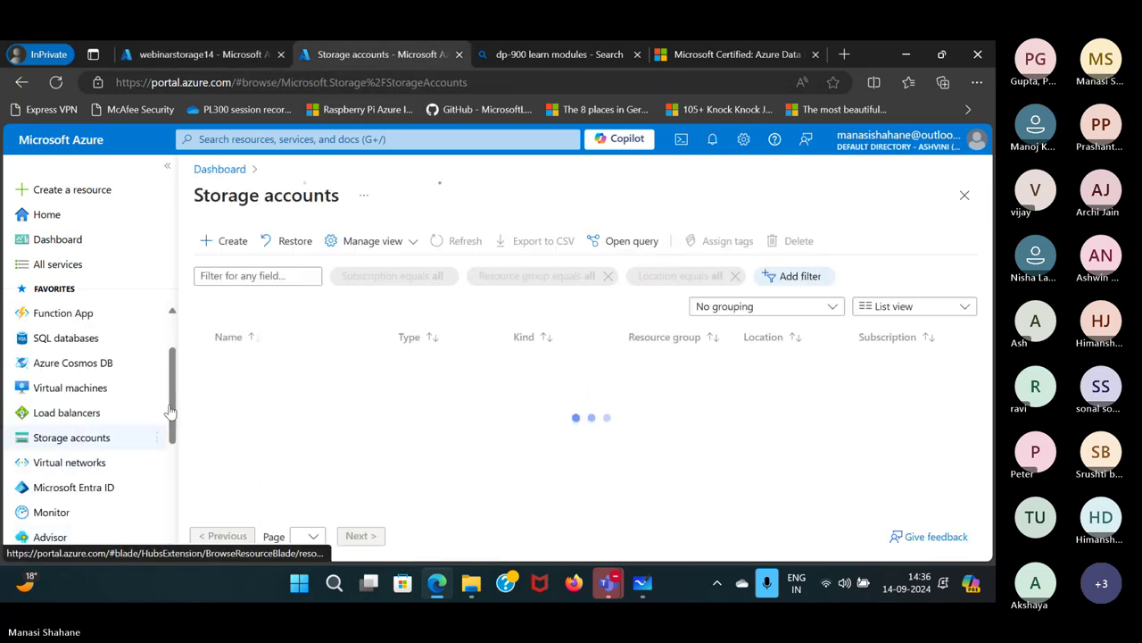
scroll(276, 441, "down", 3)
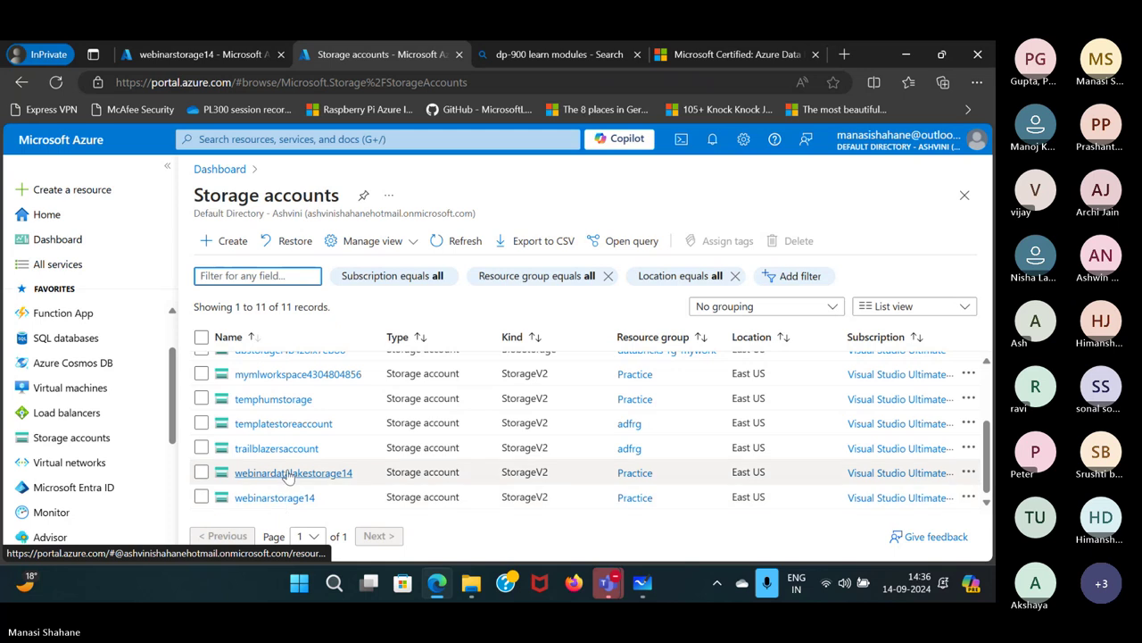
left_click(285, 473)
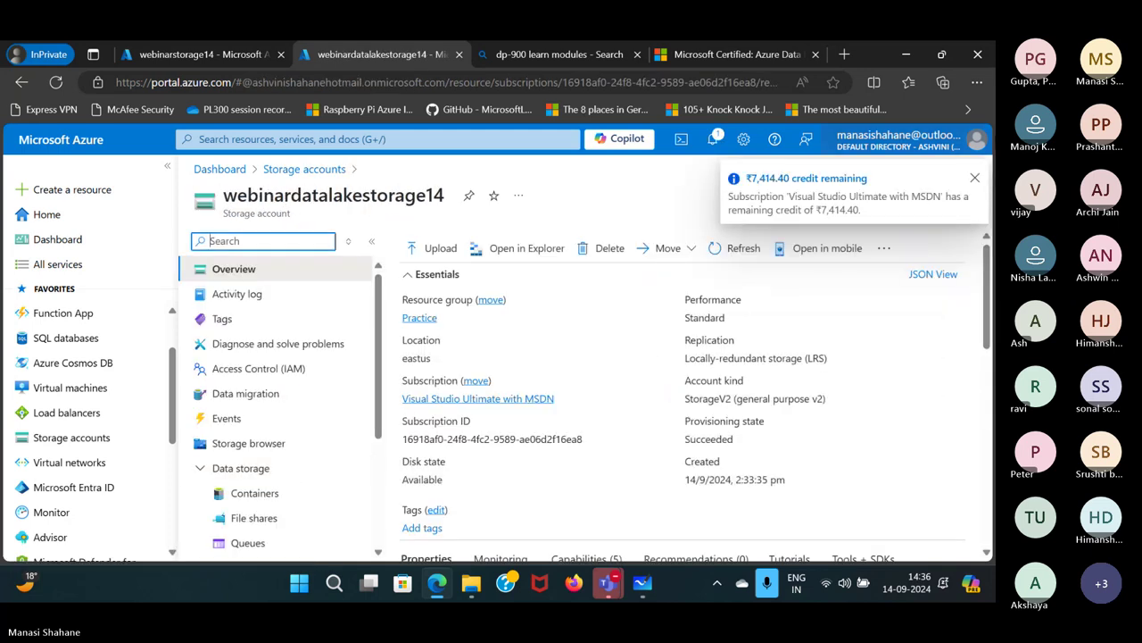
left_click(974, 180)
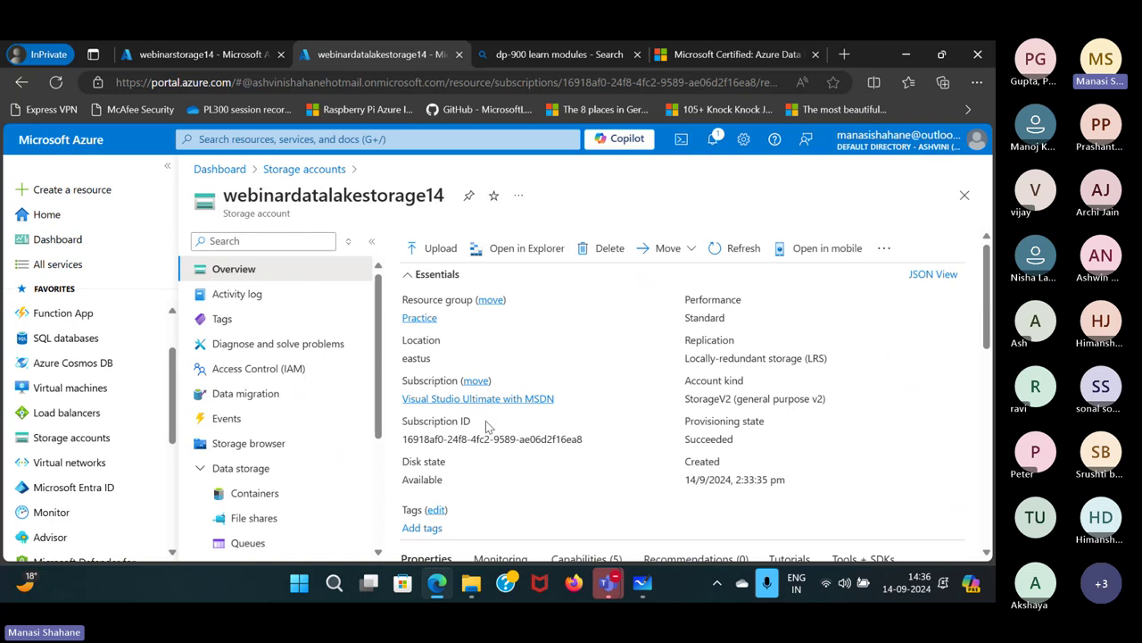
Delete CarPrice.csv and Image1.jpg, with their blob snapshots, from webinarstorage14's data container.
left_click(222, 55)
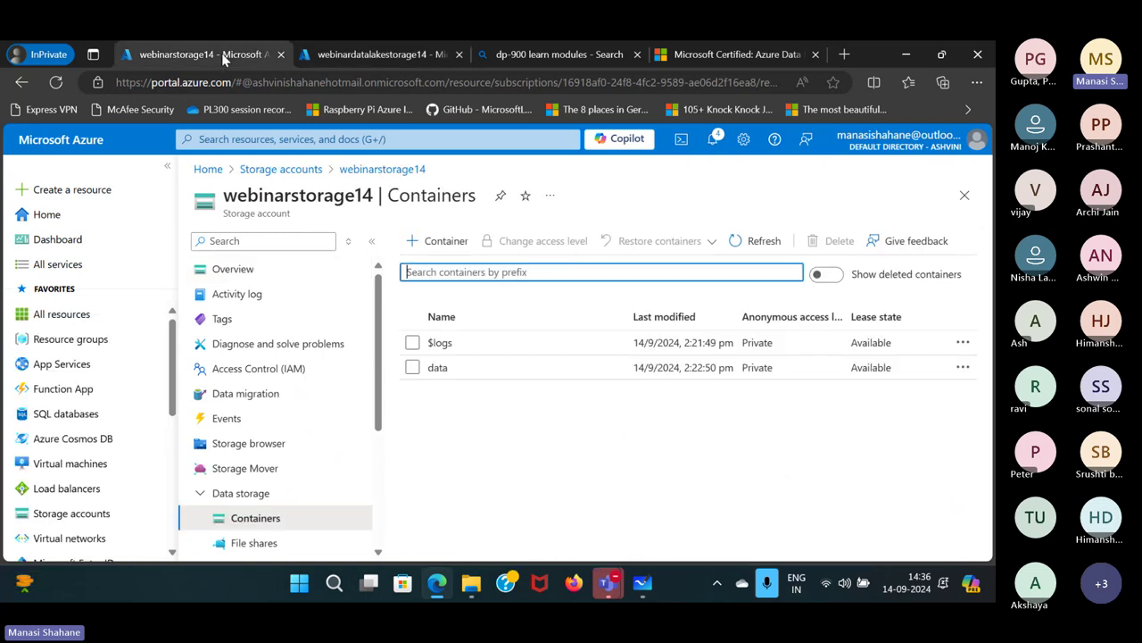
left_click(457, 366)
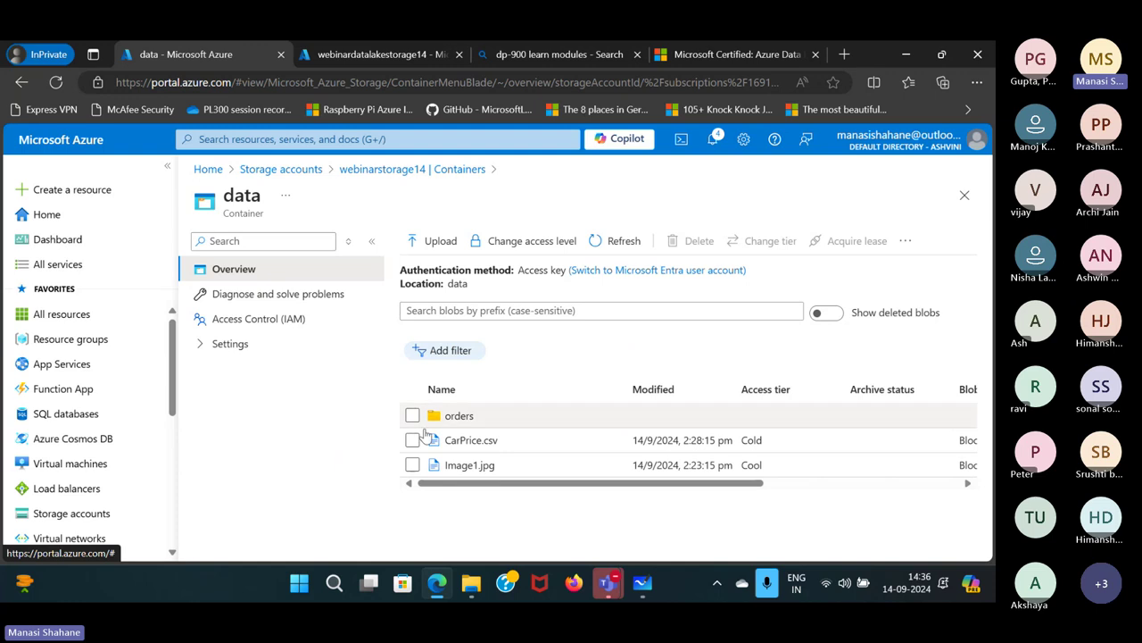
left_click(412, 441)
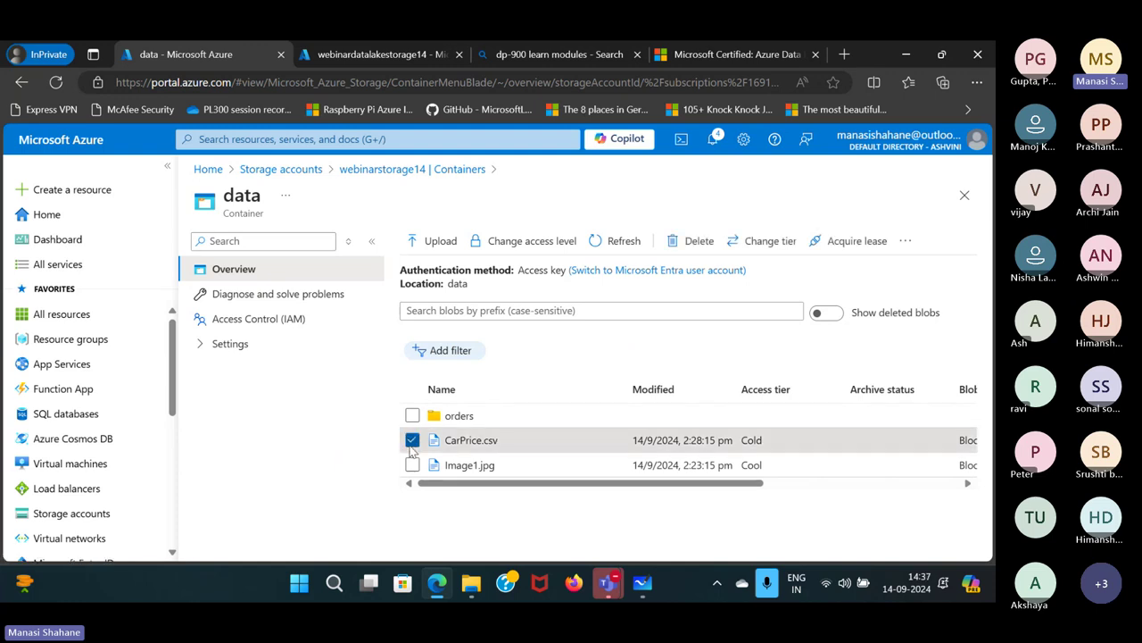
left_click(414, 465)
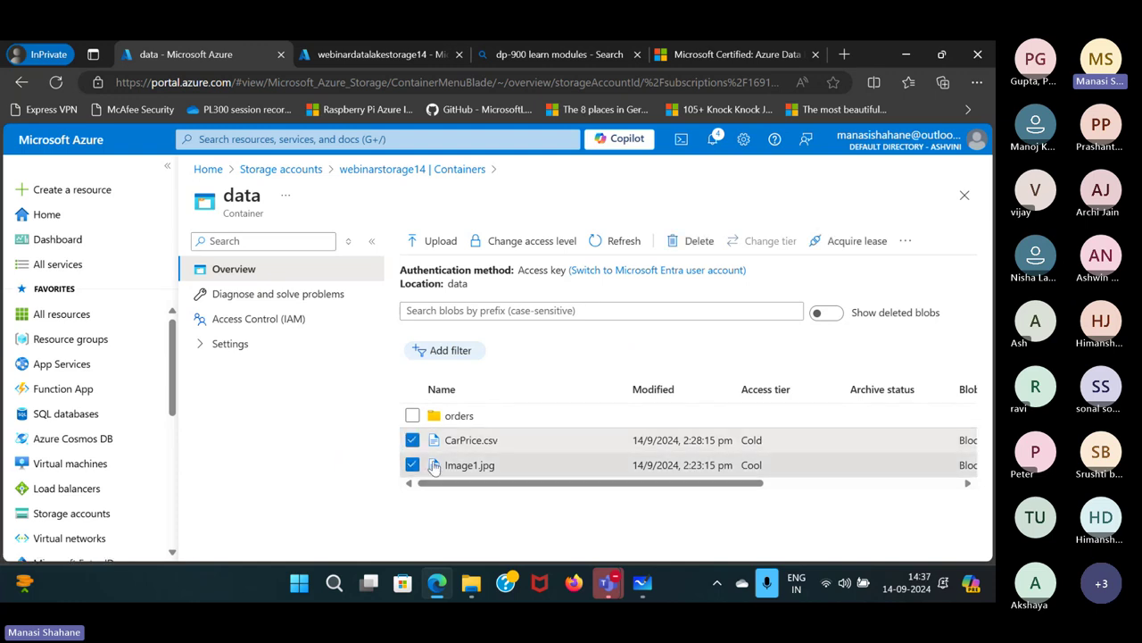
left_click(700, 241)
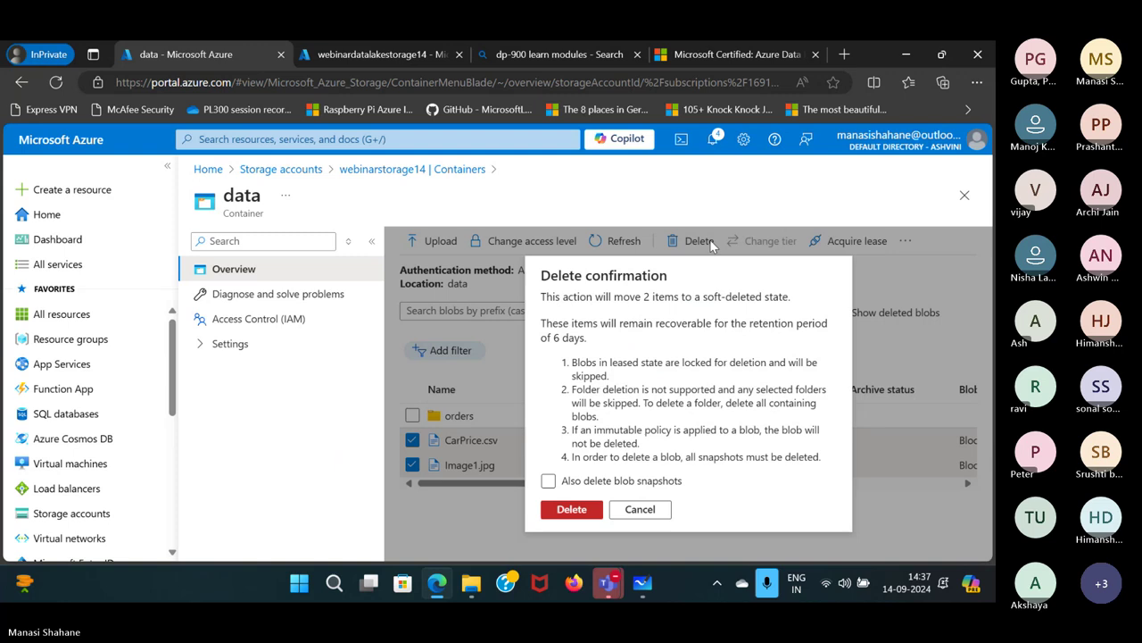
left_click(548, 480)
left_click(571, 509)
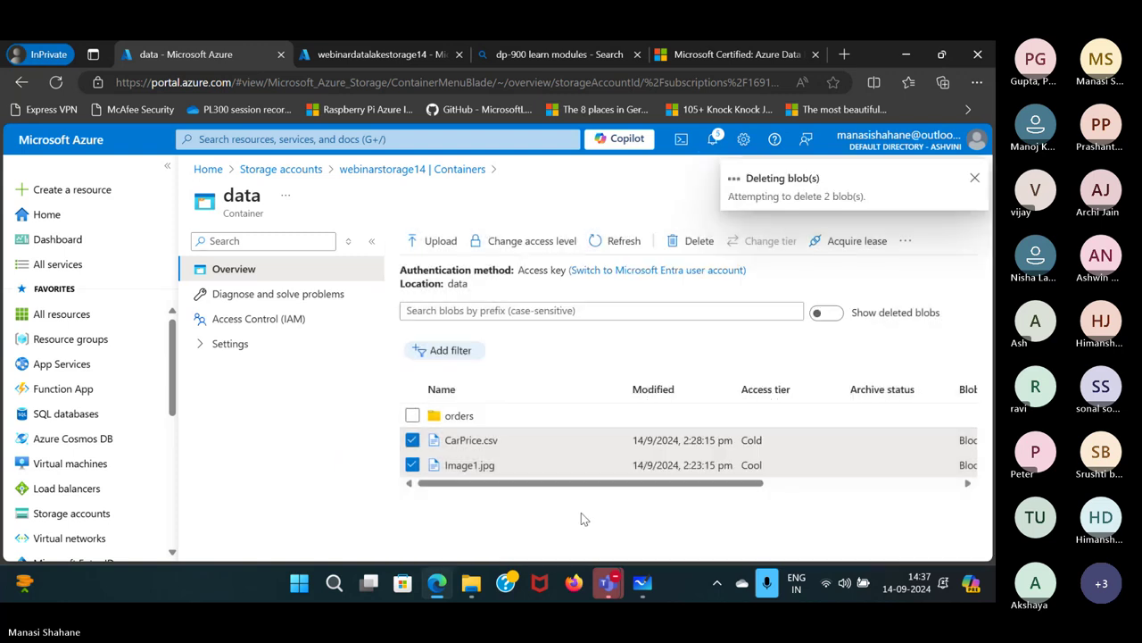
Open webinardatalakestorage14's data container, then inspect and select webinarstorage14's orders folder.
left_click(335, 57)
left_click(296, 497)
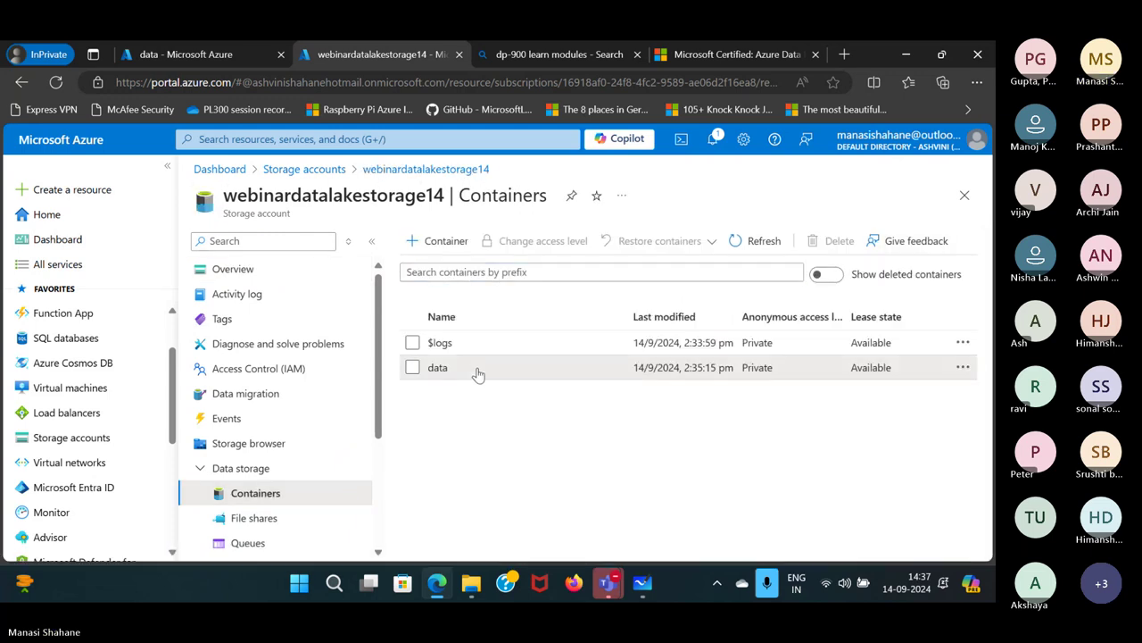
left_click(473, 367)
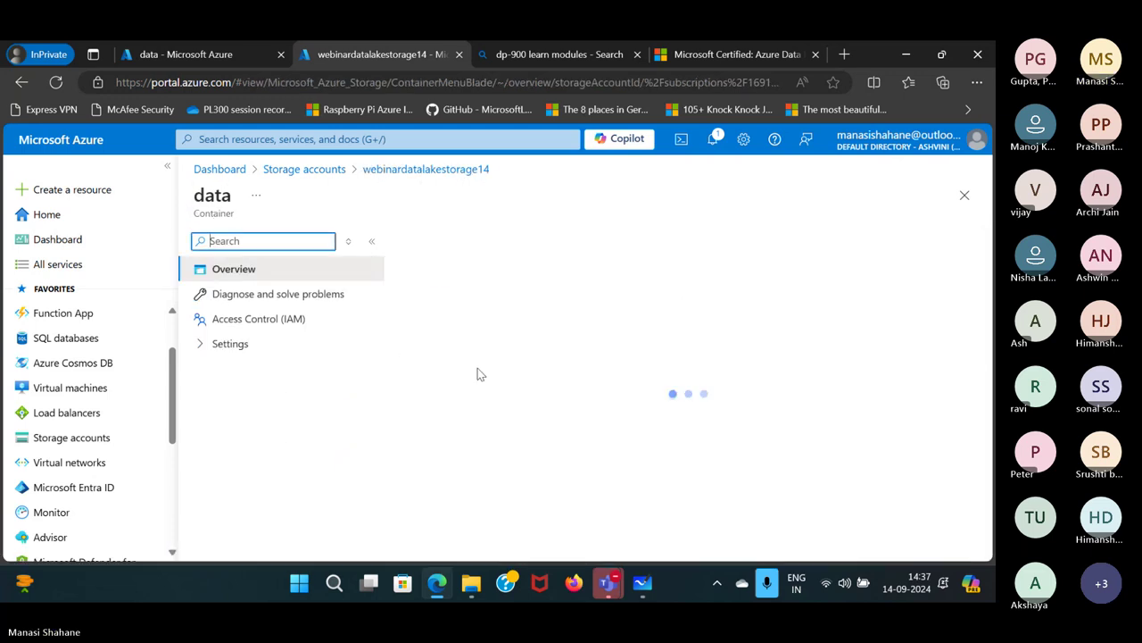
left_click(214, 54)
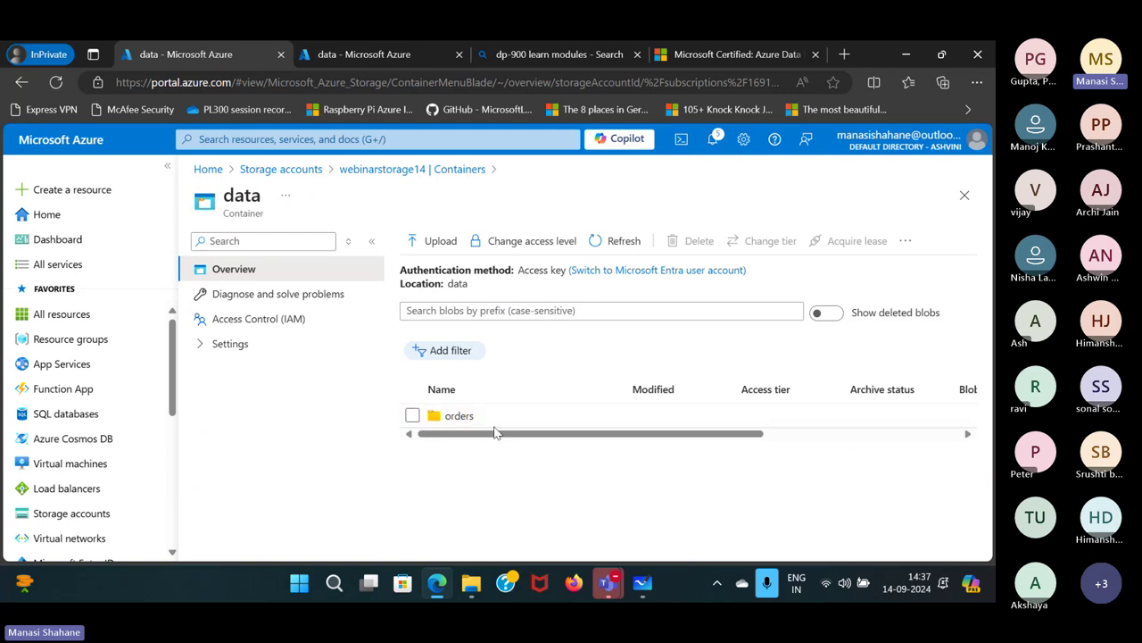
left_click(455, 417)
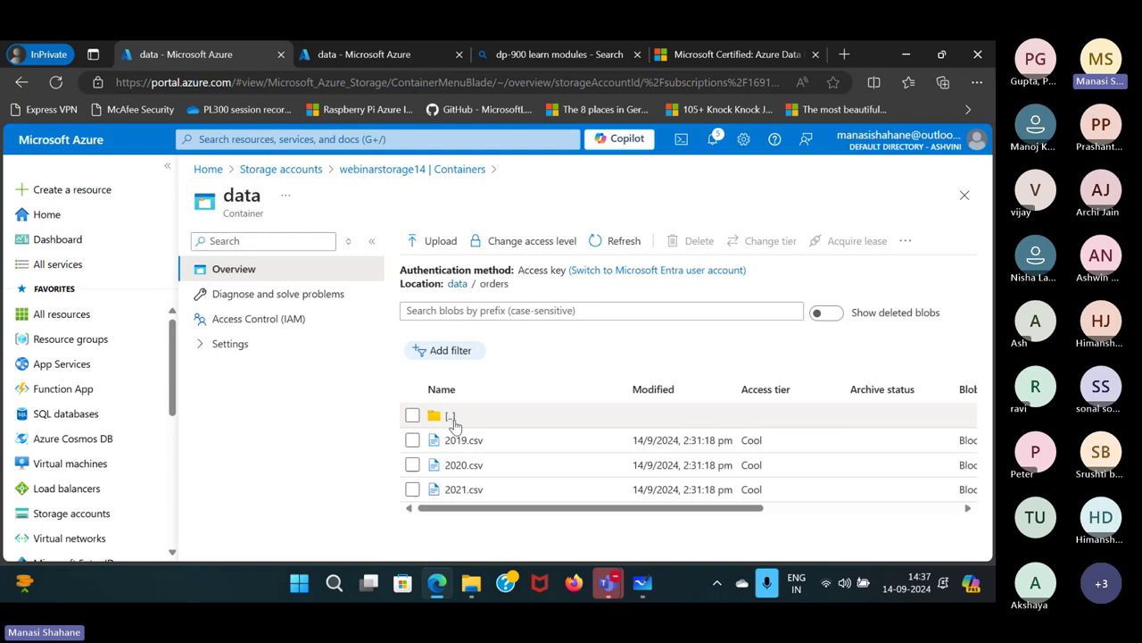
left_click(463, 286)
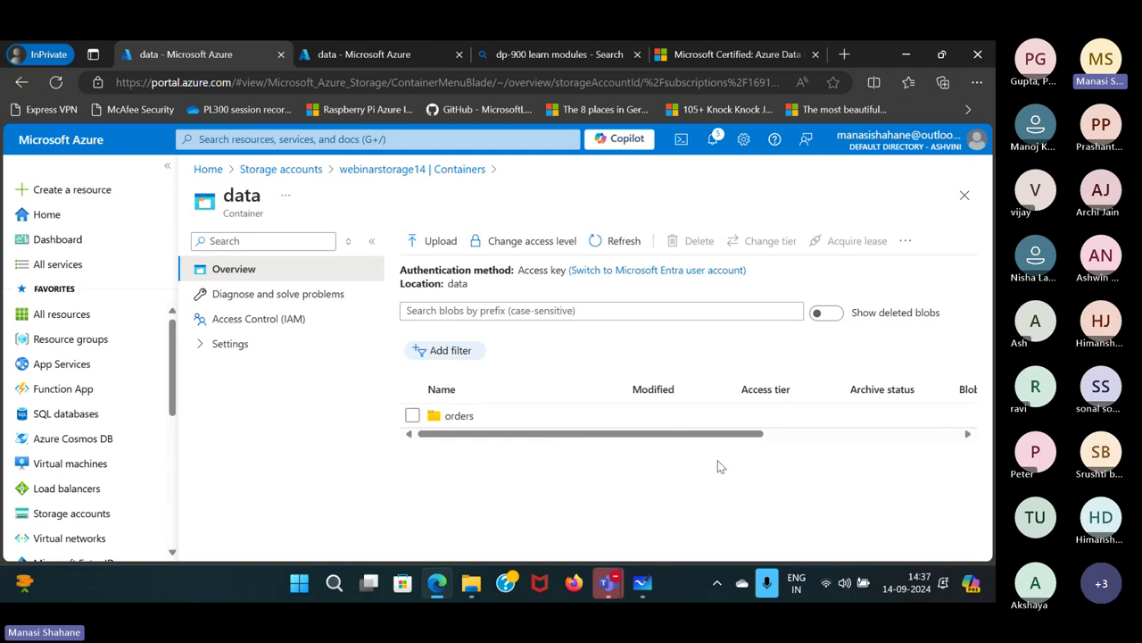
left_click(413, 416)
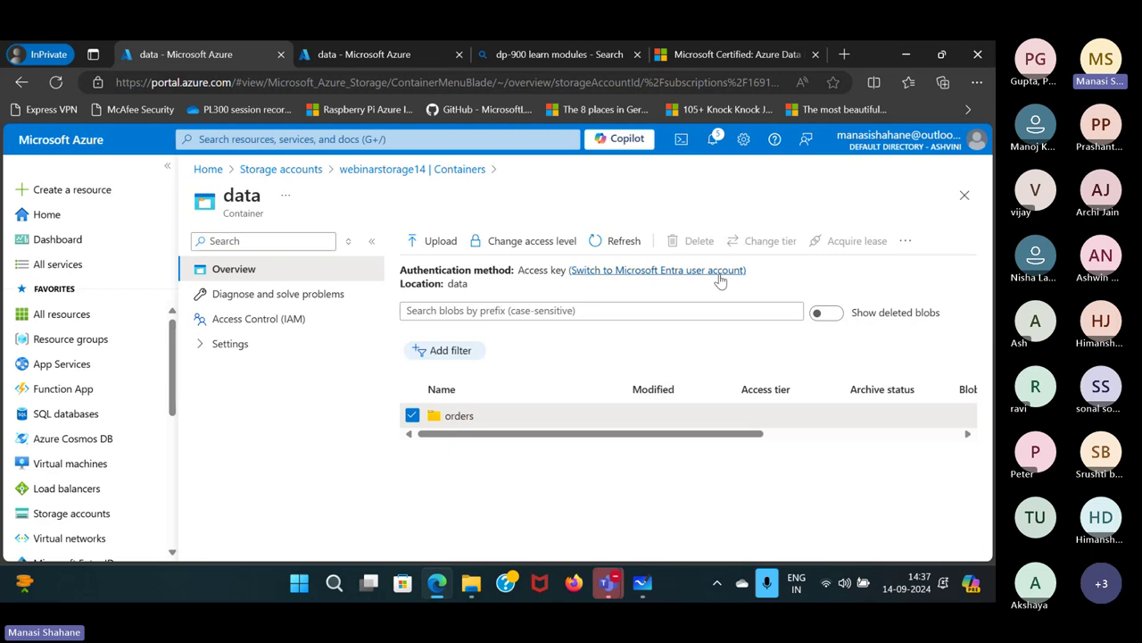
mouse_move(608, 582)
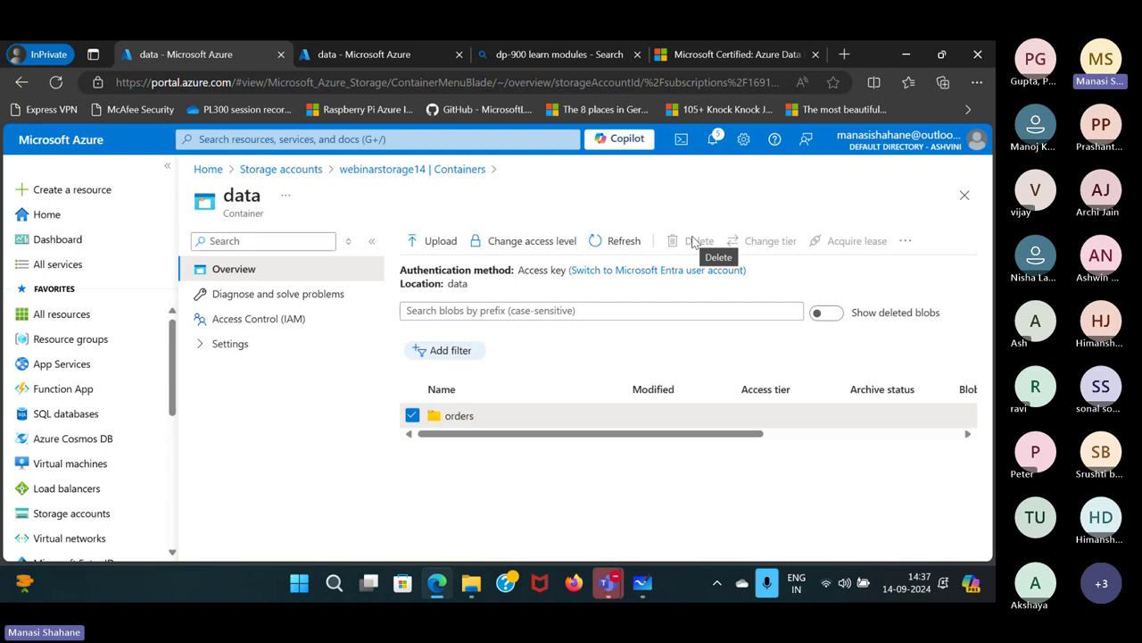
In Whiteboard, select 'flat namespace' in the Azure Storage Services notes, then return to Azure.
mouse_move(649, 582)
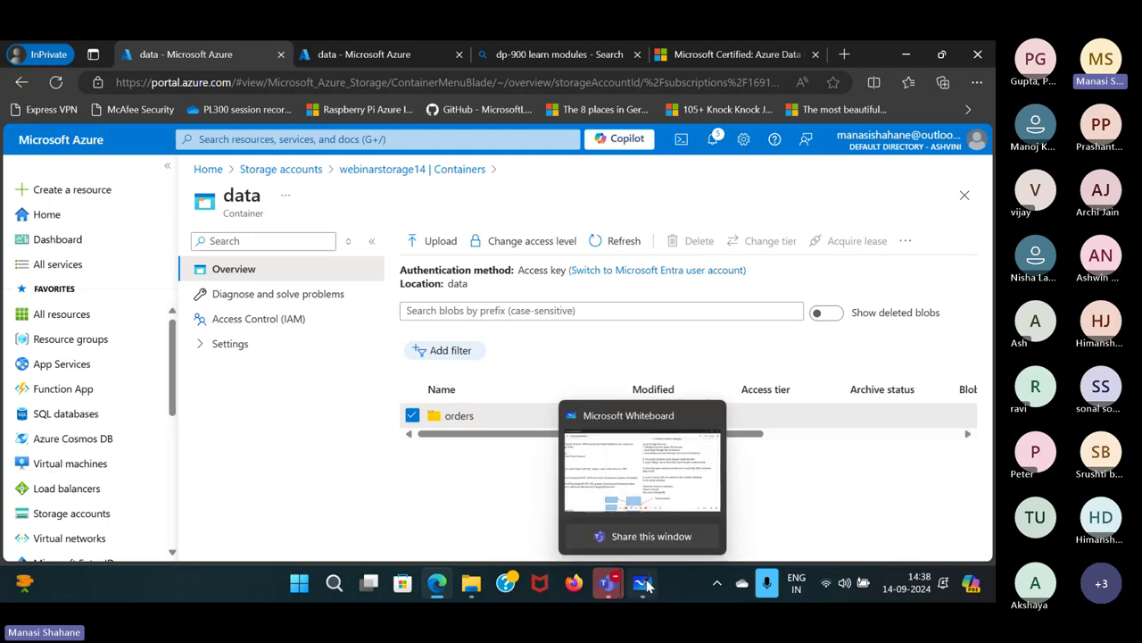
left_click(641, 428)
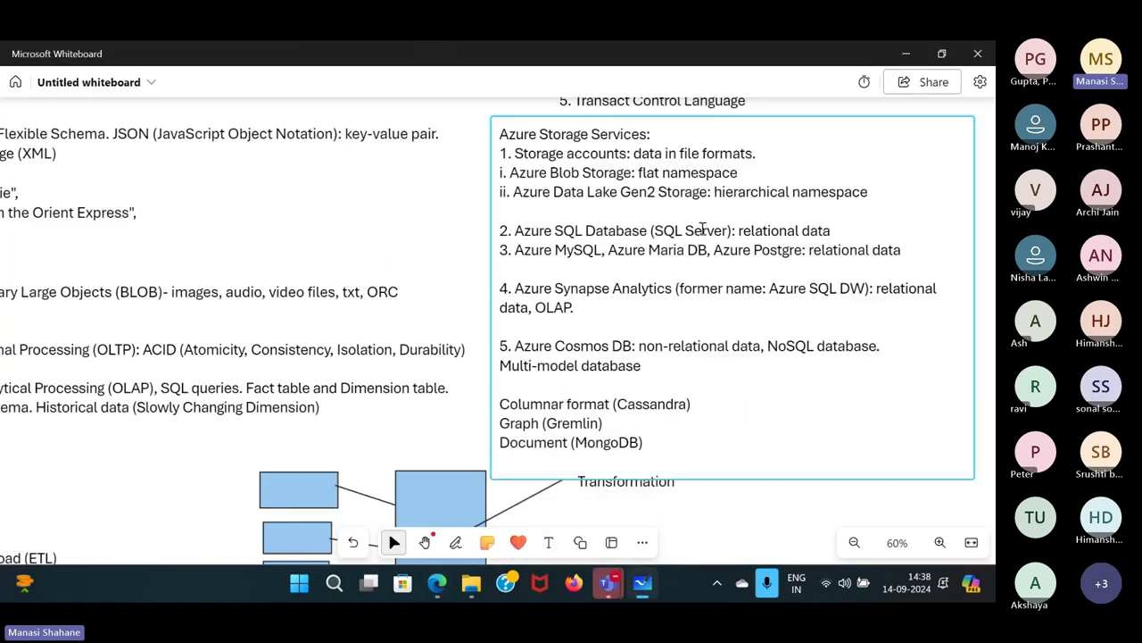
mouse_move(734, 173)
left_mouse_down()
mouse_move(689, 185)
mouse_move(730, 179)
left_mouse_up()
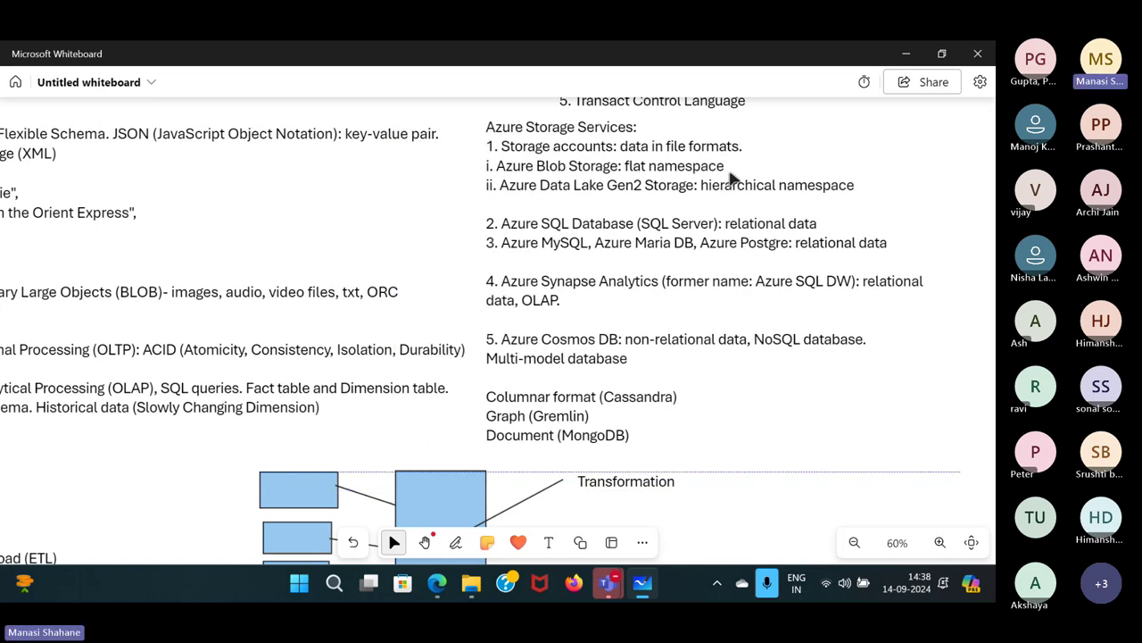
left_click(724, 166)
left_click_drag(725, 166, 625, 166)
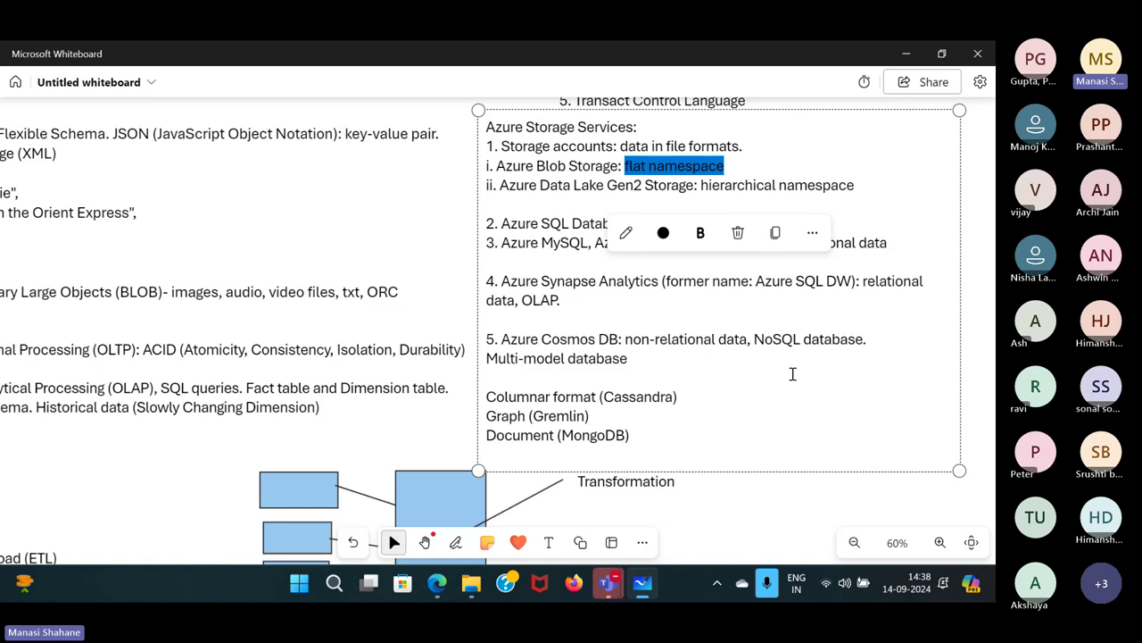
mouse_move(437, 583)
left_click(439, 464)
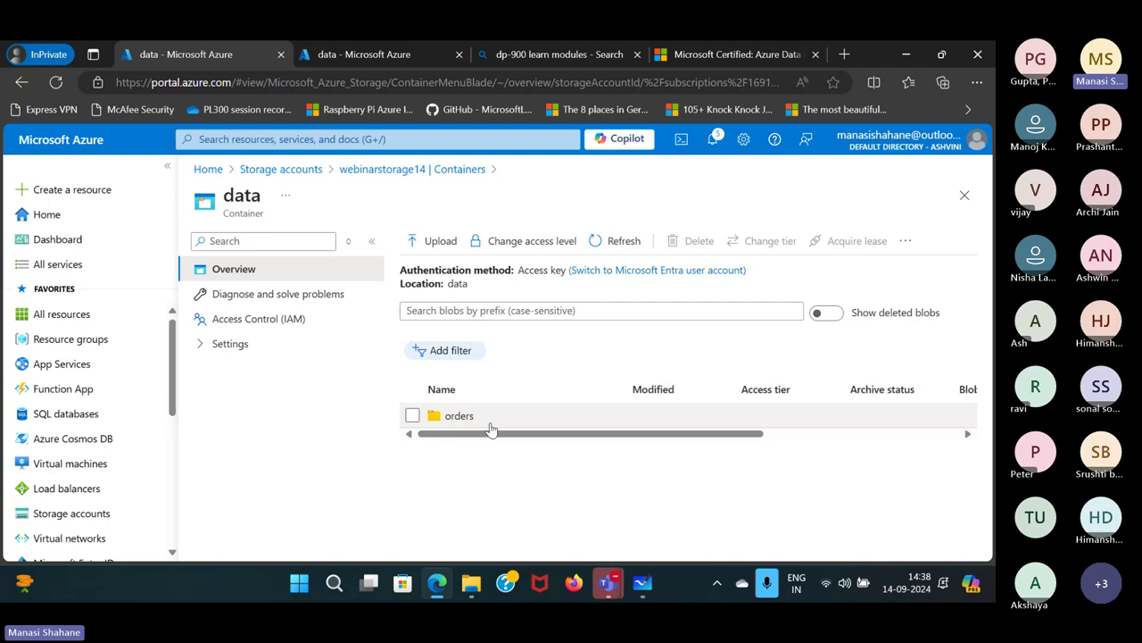
Delete the orders folder from webinardatalakestorage14's data container, then return to the webinarstorage14 tab.
left_click(333, 62)
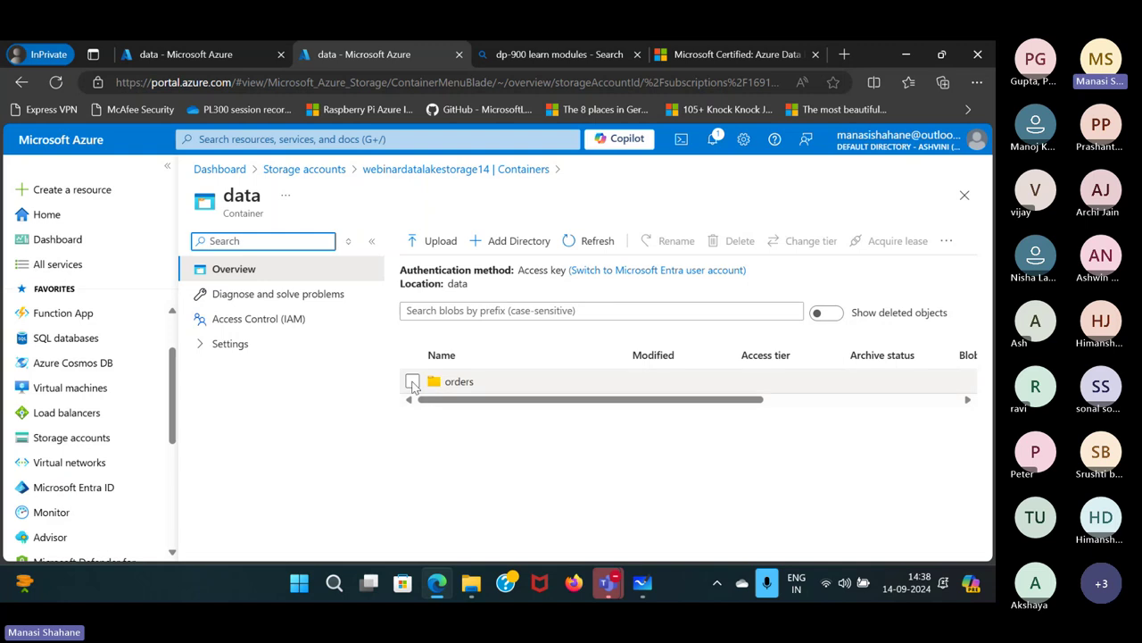
left_click(412, 382)
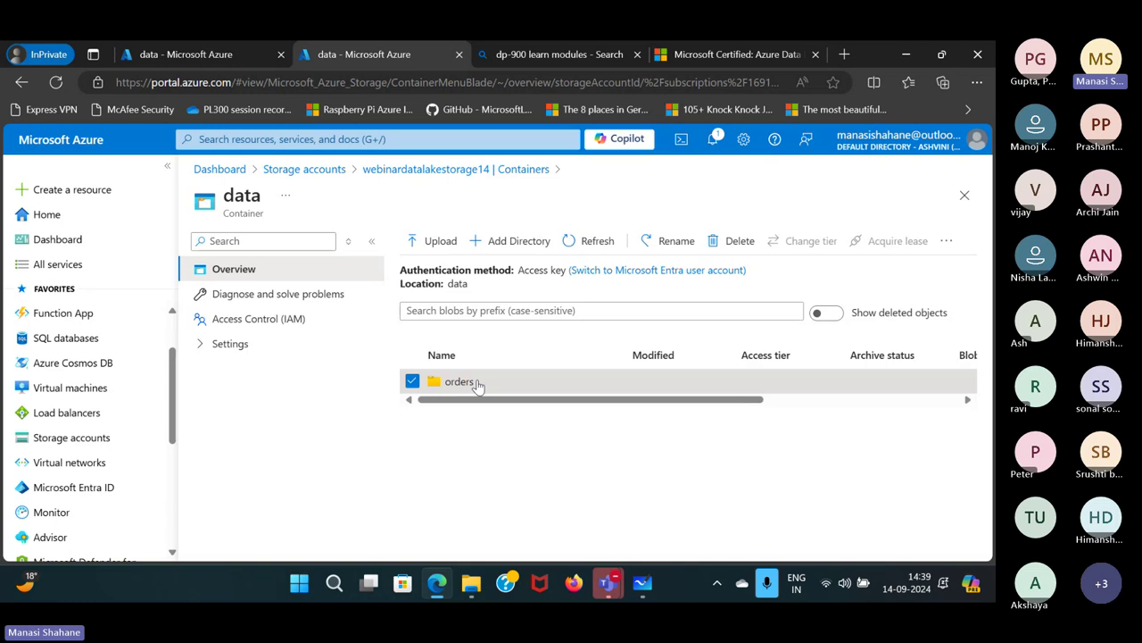
left_click(739, 243)
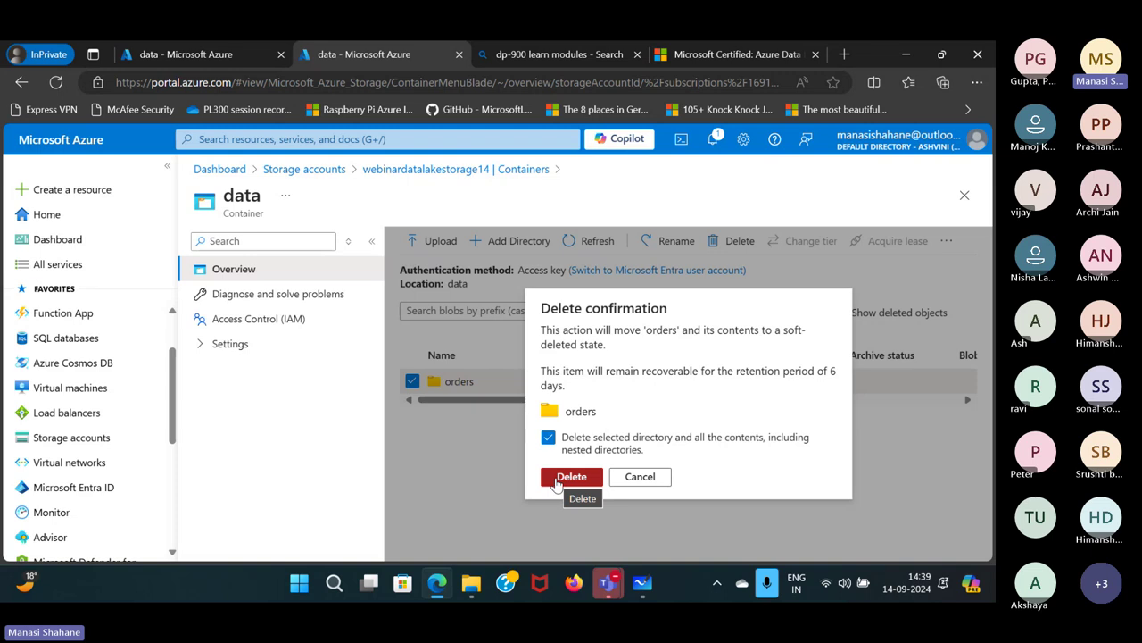
left_click(557, 480)
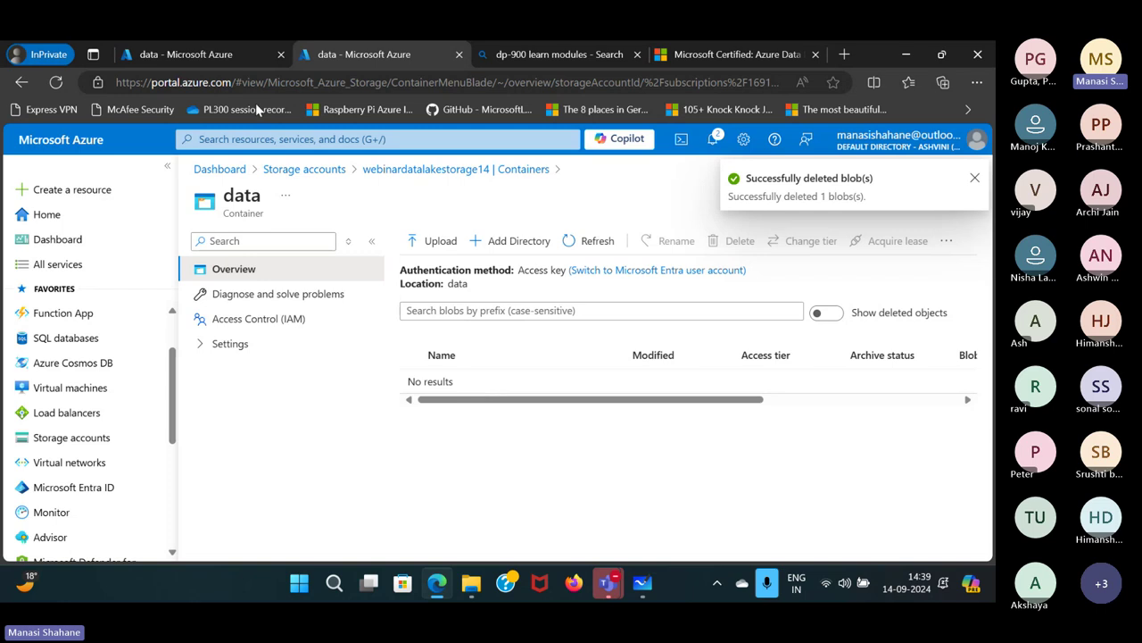
left_click(224, 55)
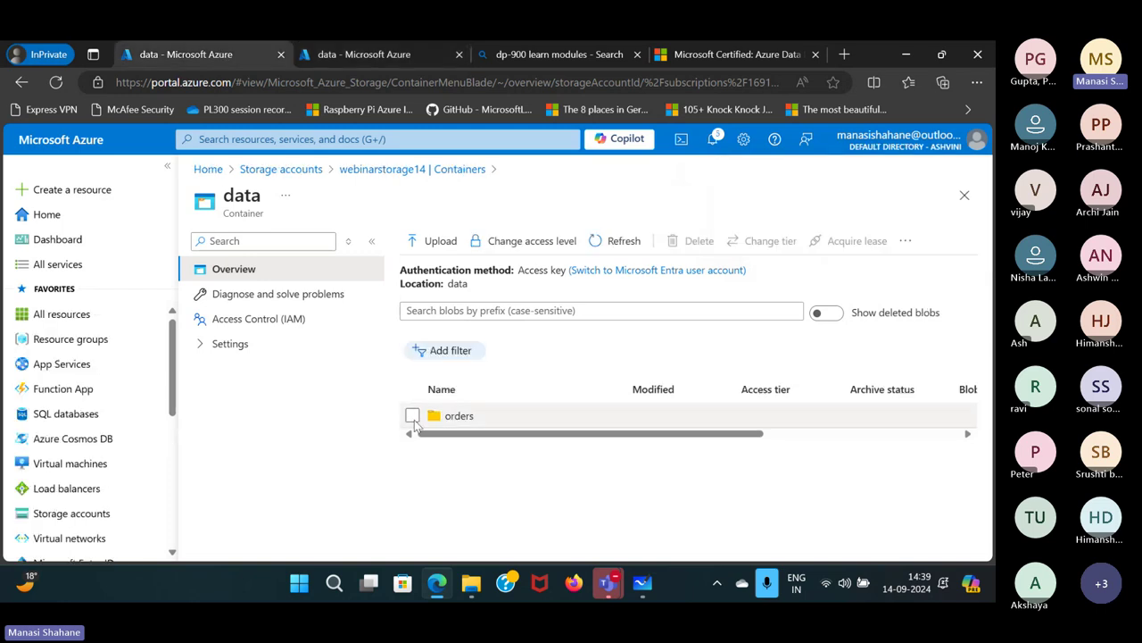
Delete 2019.csv, 2020.csv and 2021.csv, with snapshots, from the orders folder.
left_click(473, 421)
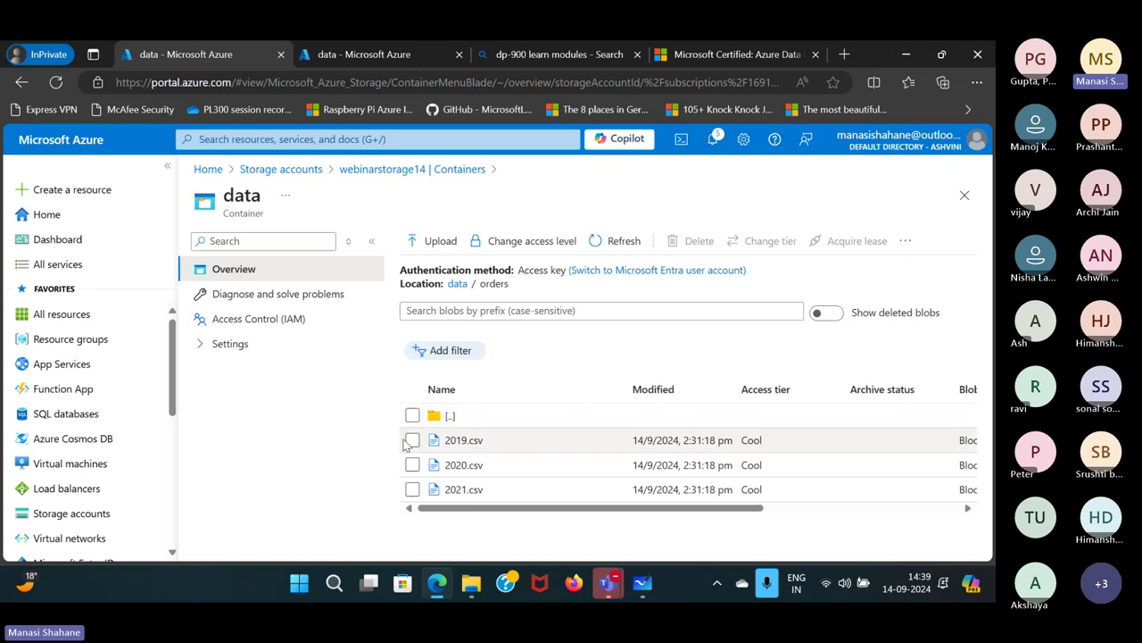
left_click(412, 440)
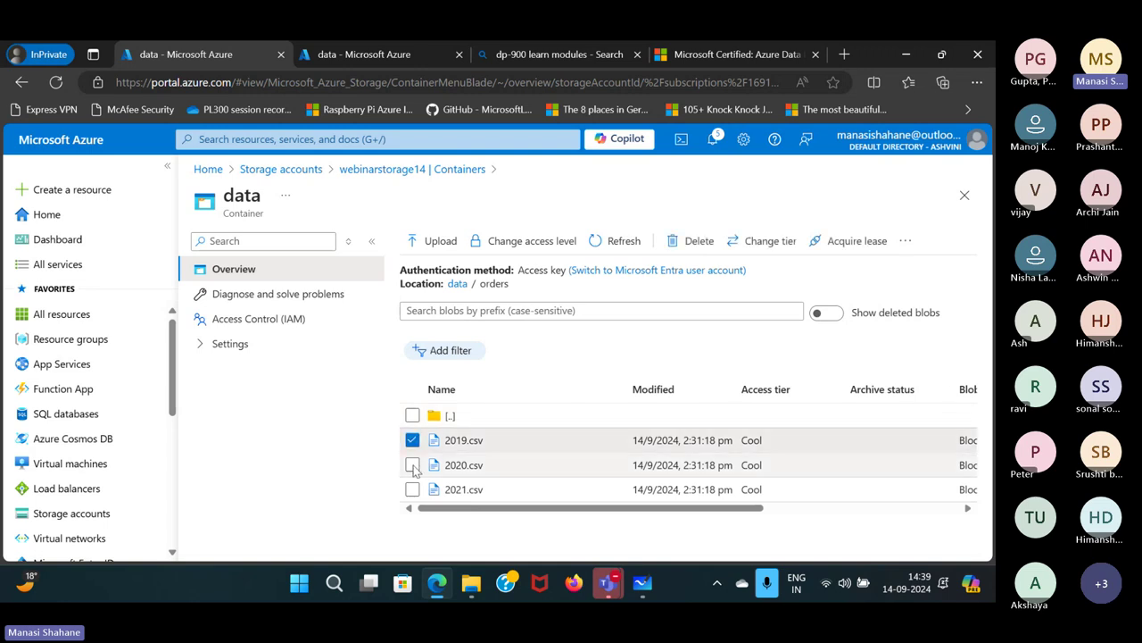
left_click(412, 465)
left_click(412, 489)
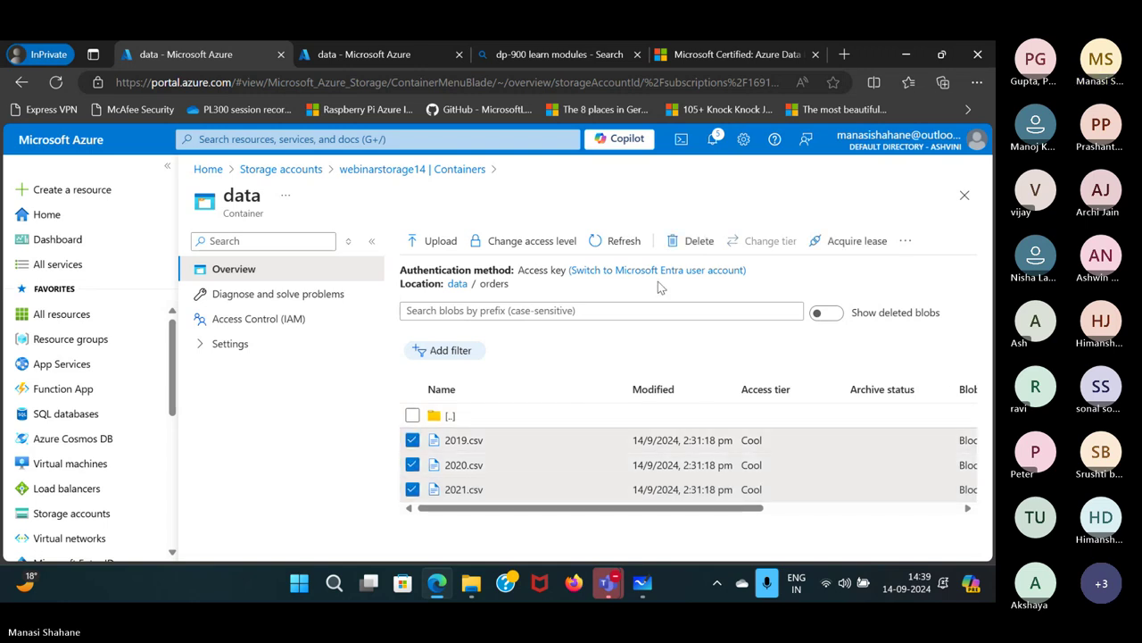
left_click(699, 241)
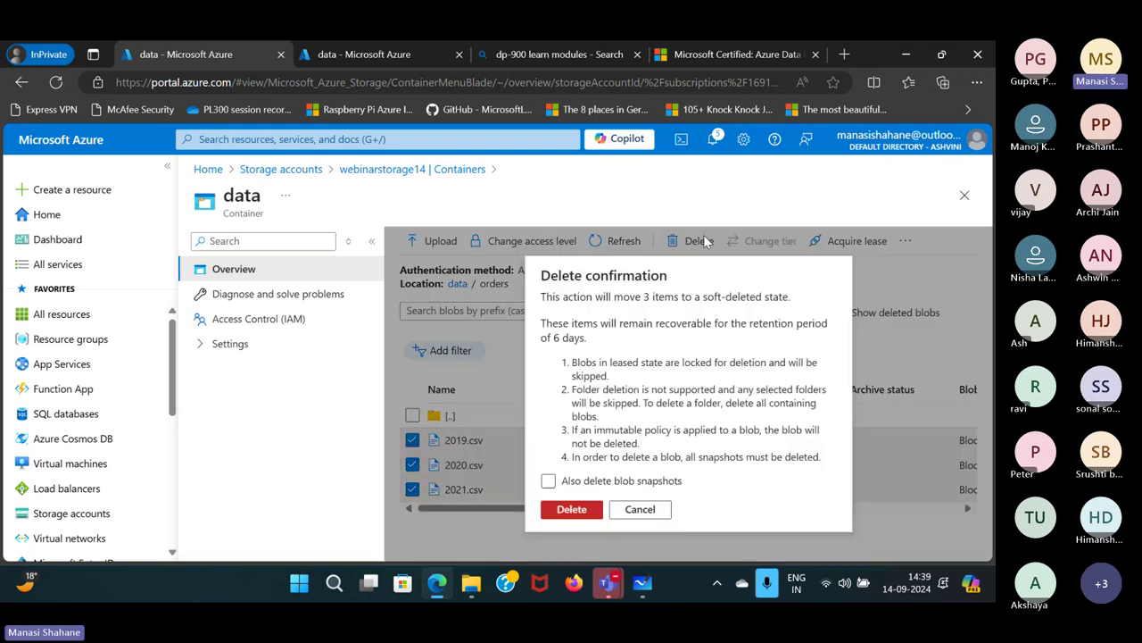
left_click(548, 481)
left_click(571, 509)
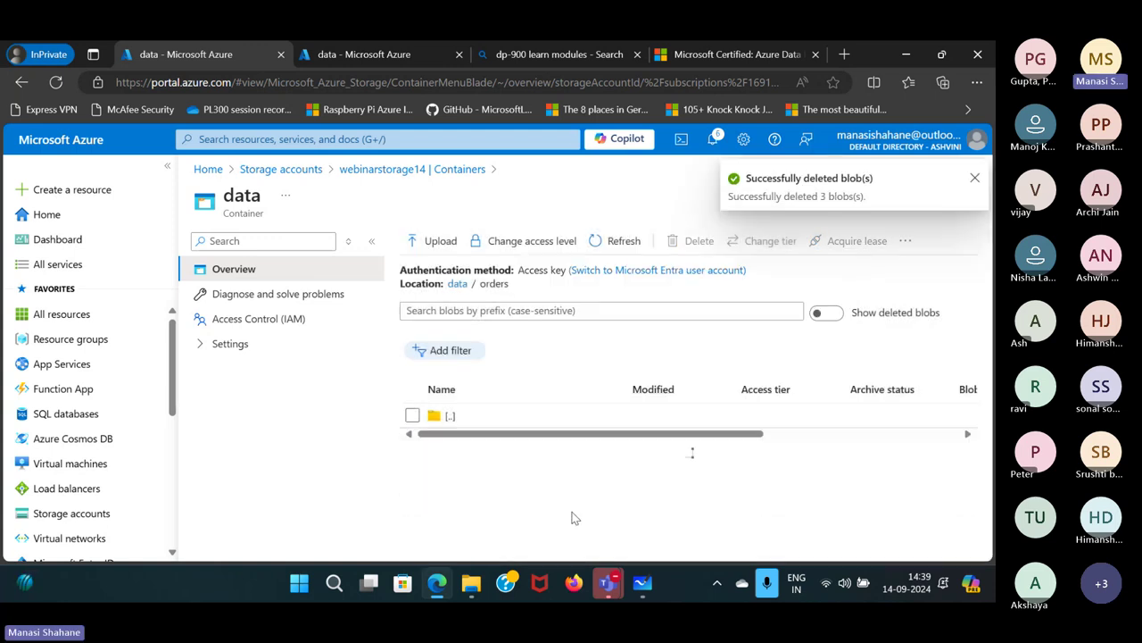
Check the deletion notifications and close the data container back to the containers list.
left_click(457, 285)
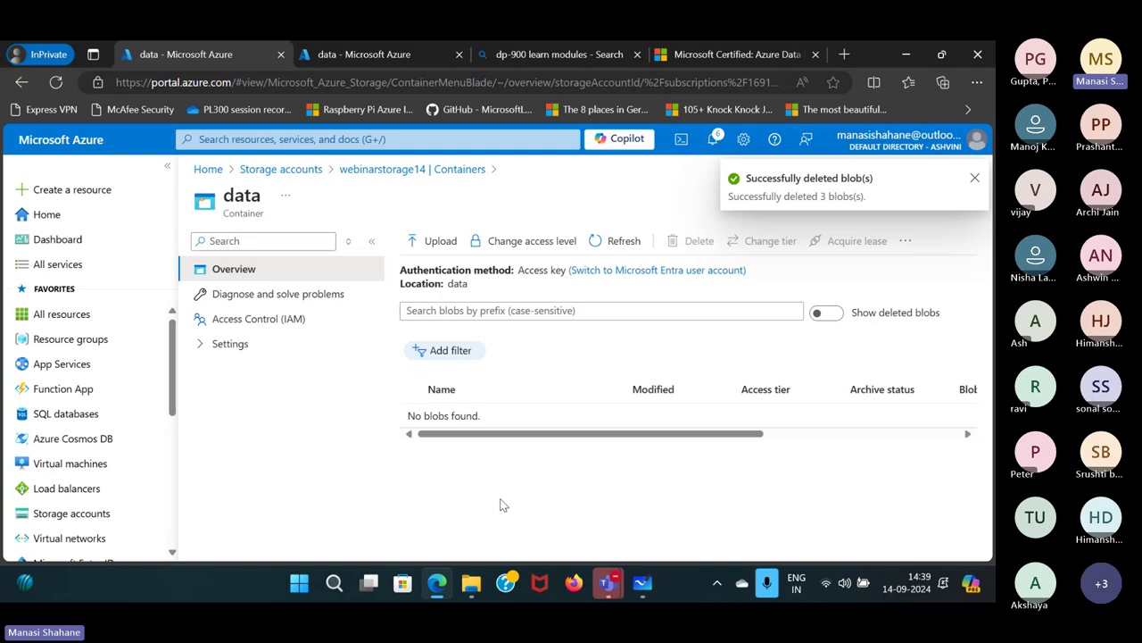
left_click(713, 139)
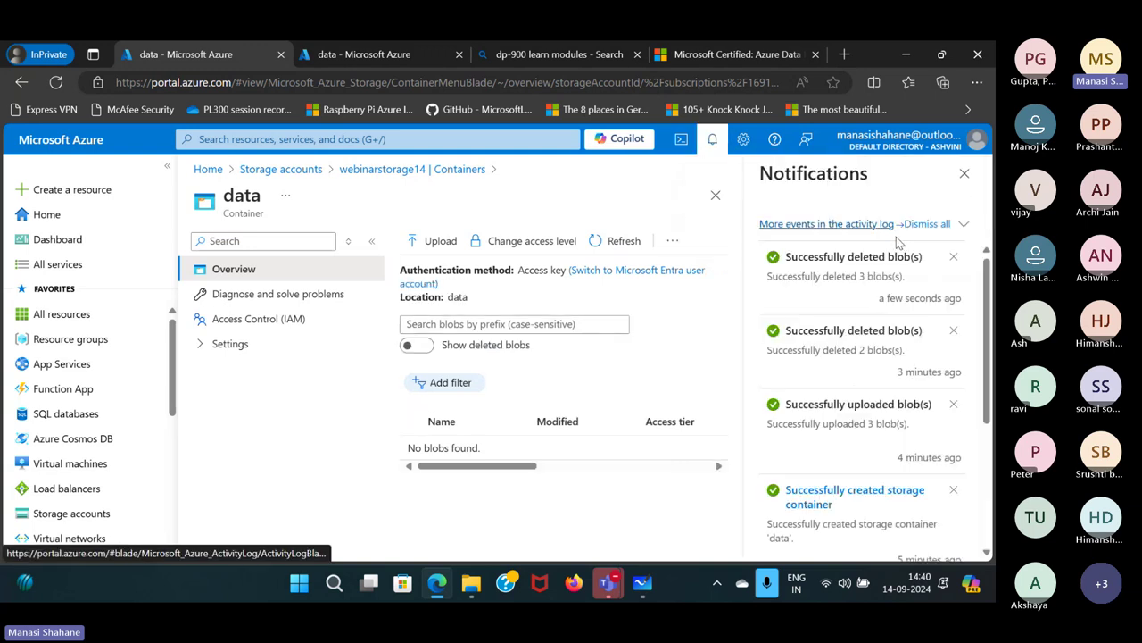
left_click(922, 224)
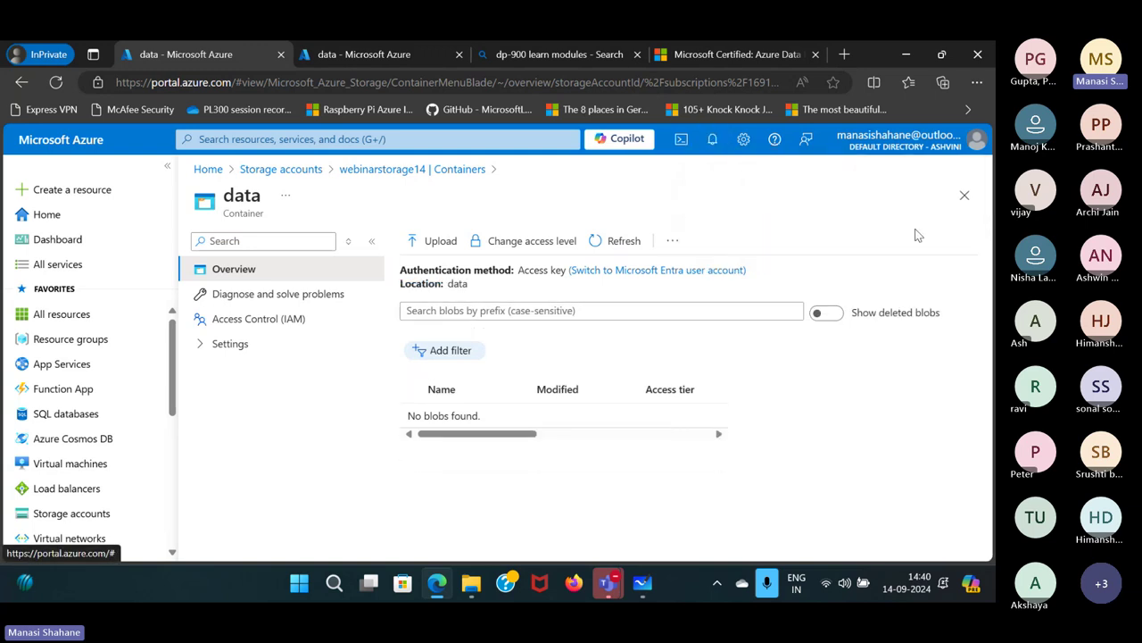
left_click(964, 195)
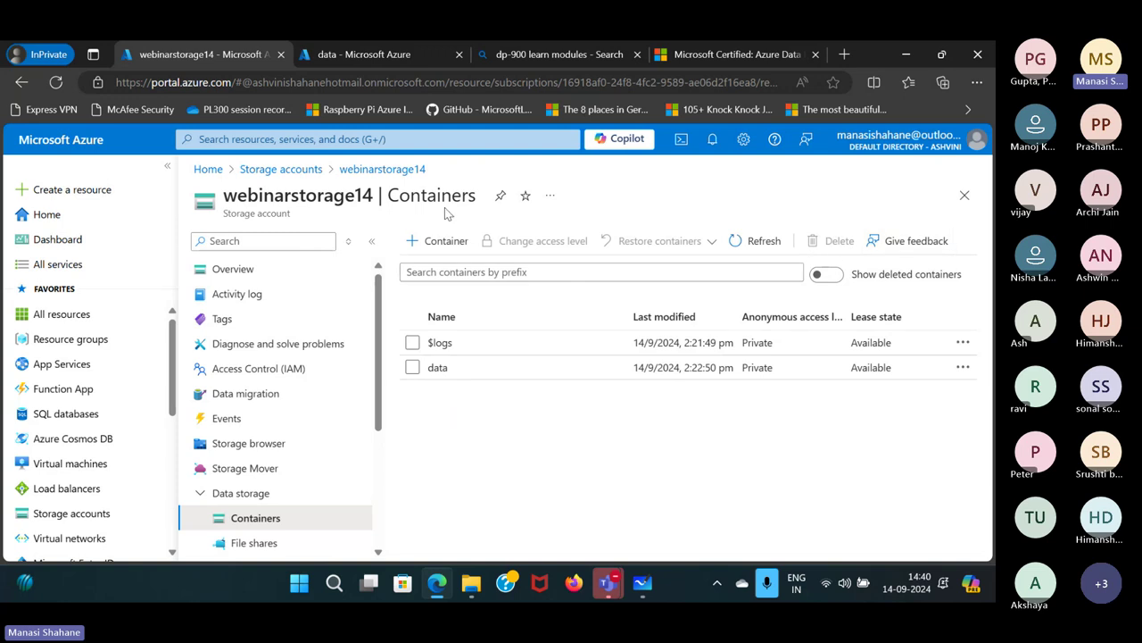
Begin deleting the data container, then cancel that deletion.
left_click(412, 367)
left_click(846, 241)
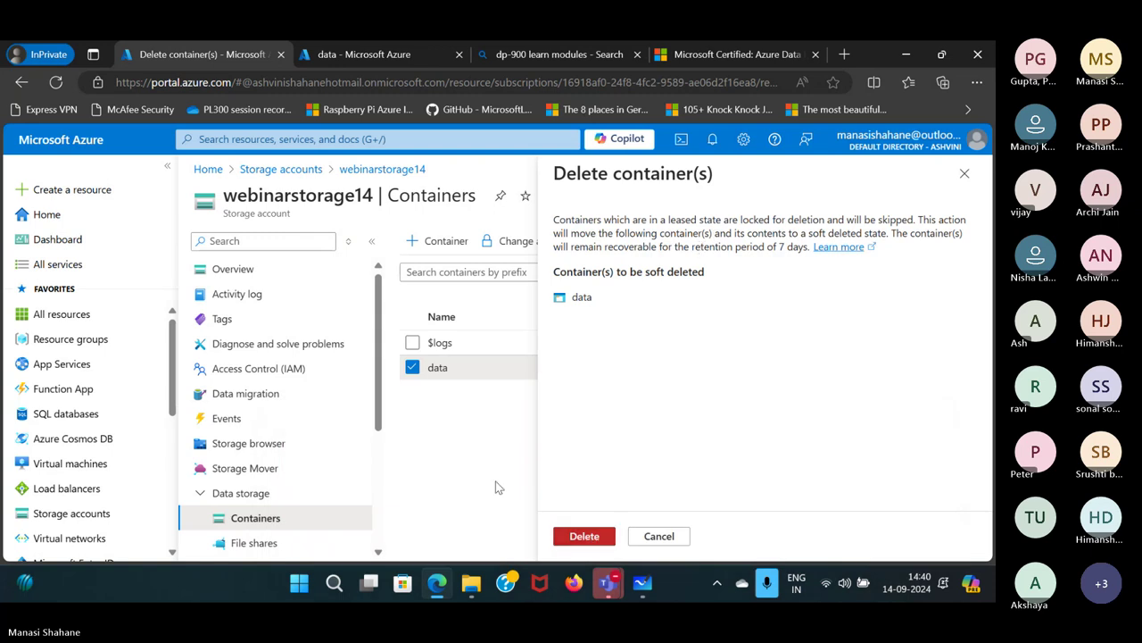
left_click(661, 536)
Delete the webinarstorage14 storage account, confirming with its pasted account name.
left_click(227, 269)
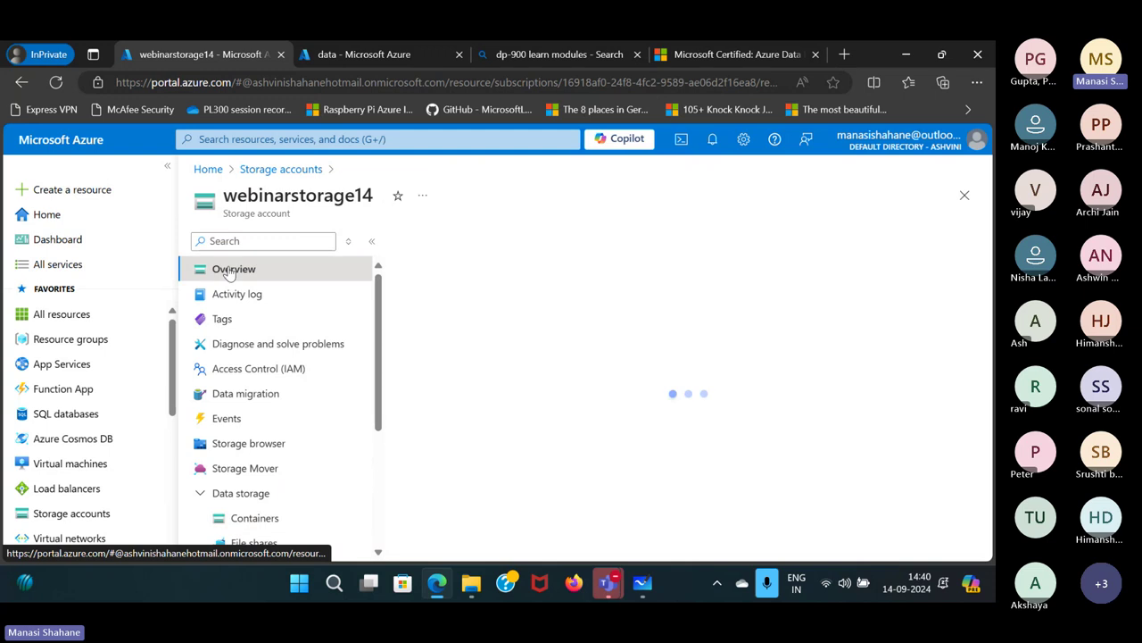
left_click(603, 248)
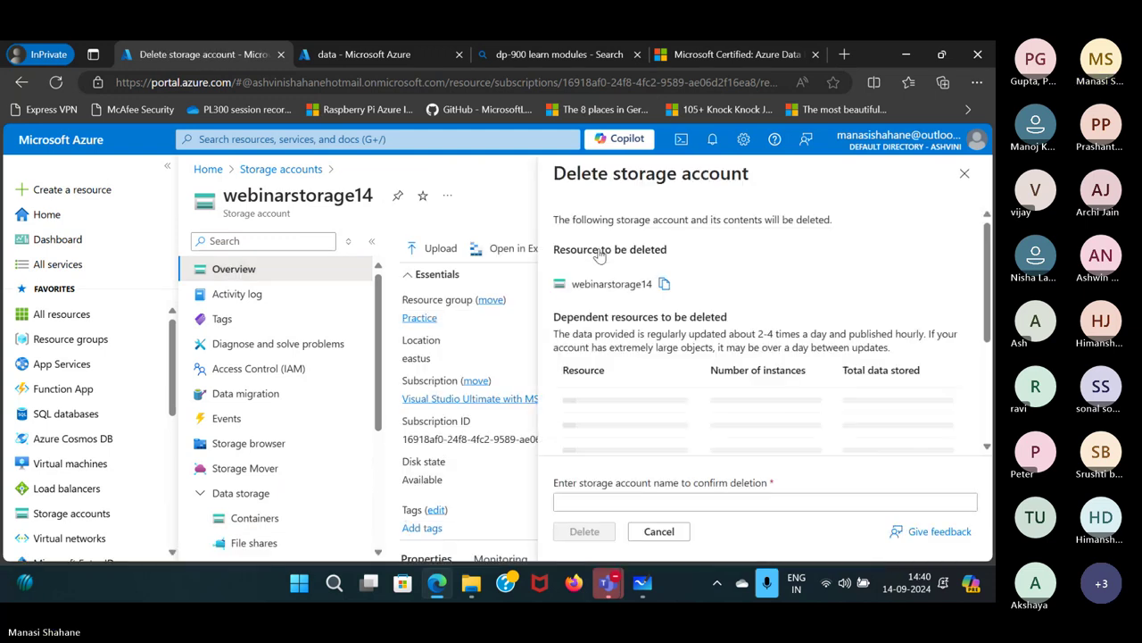
left_click(664, 283)
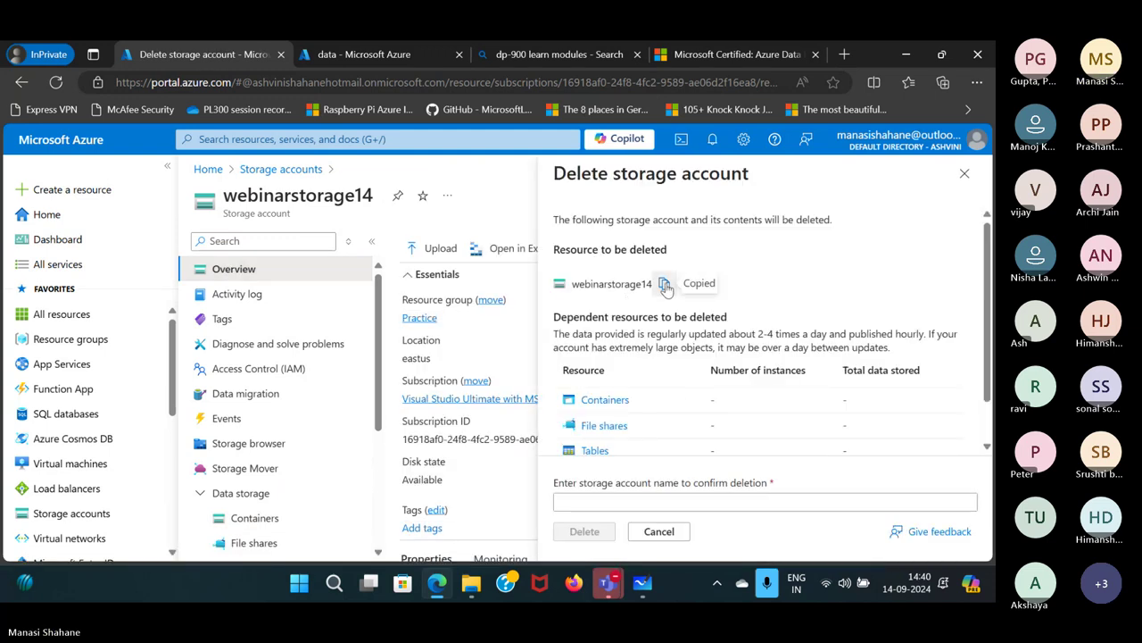
left_click(594, 501)
key("ctrl+v")
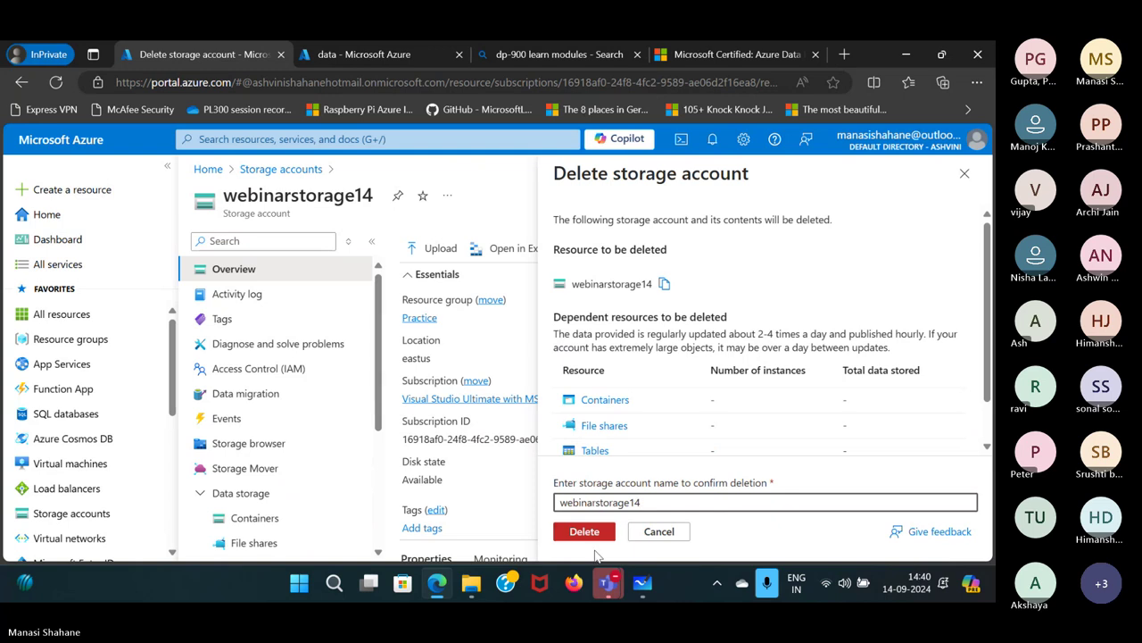
left_click(594, 532)
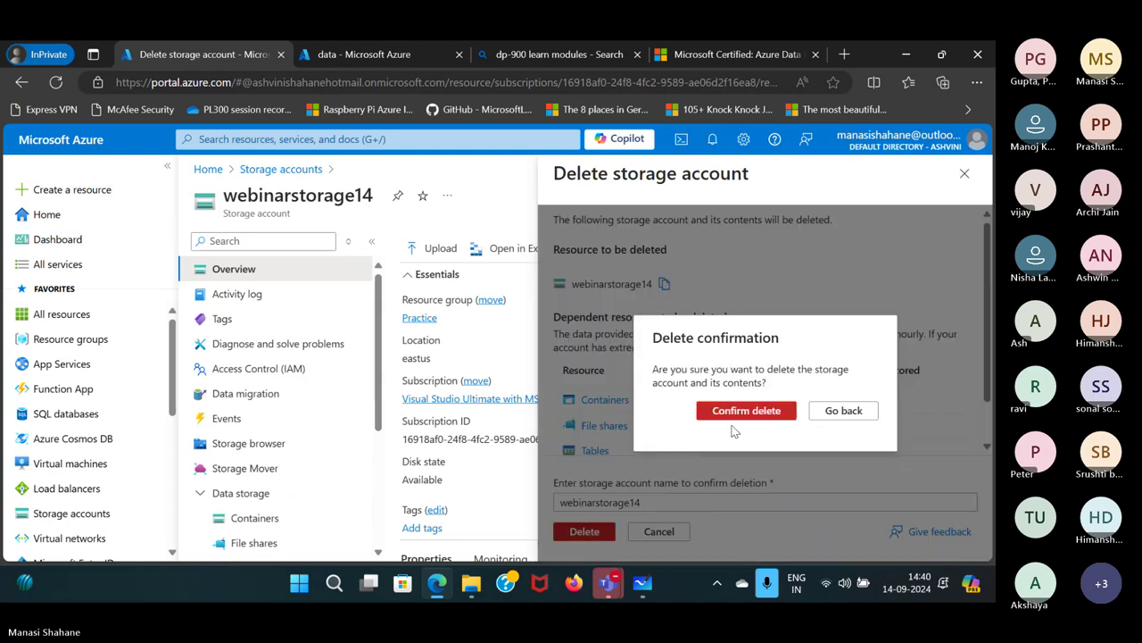
left_click(746, 411)
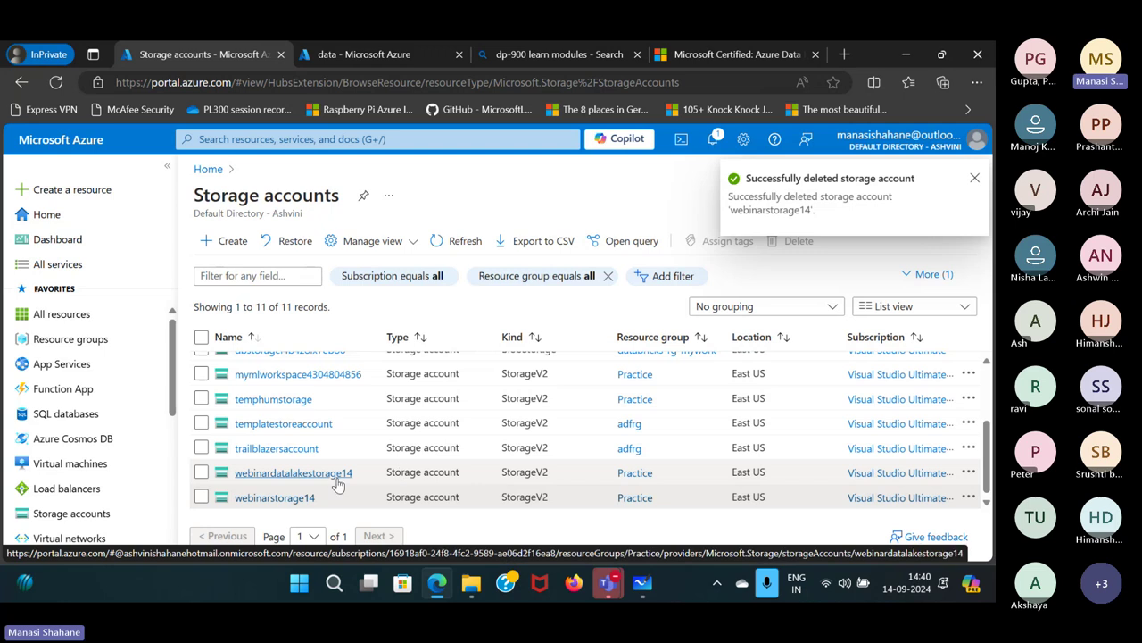
Delete the webinardatalakestorage14 storage account, confirming with its pasted account name.
left_click(335, 473)
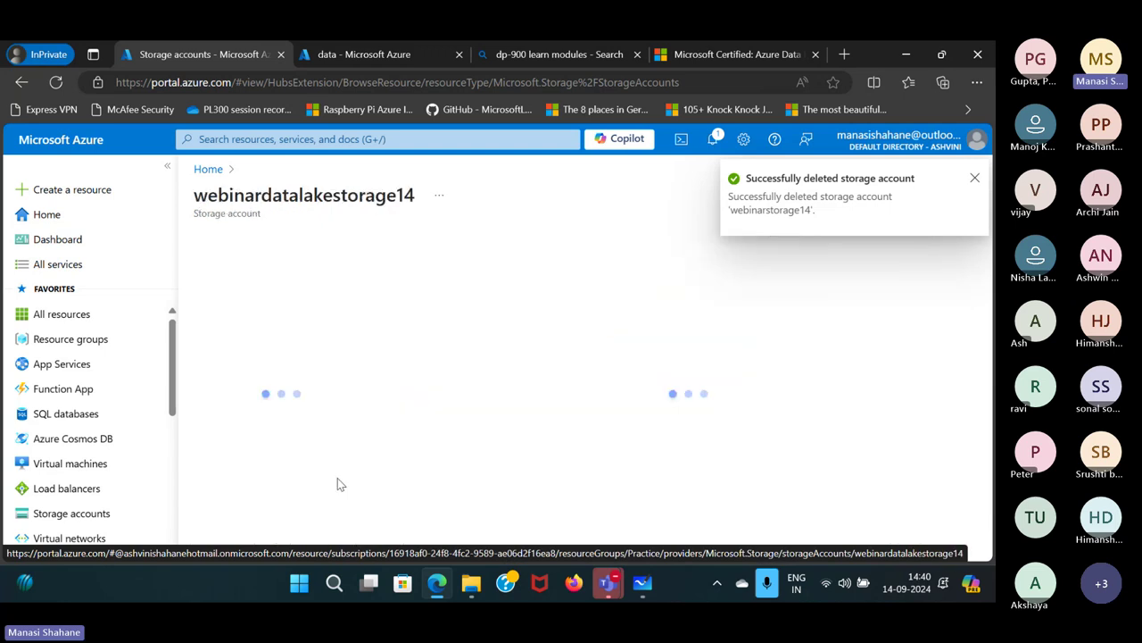
left_click(974, 181)
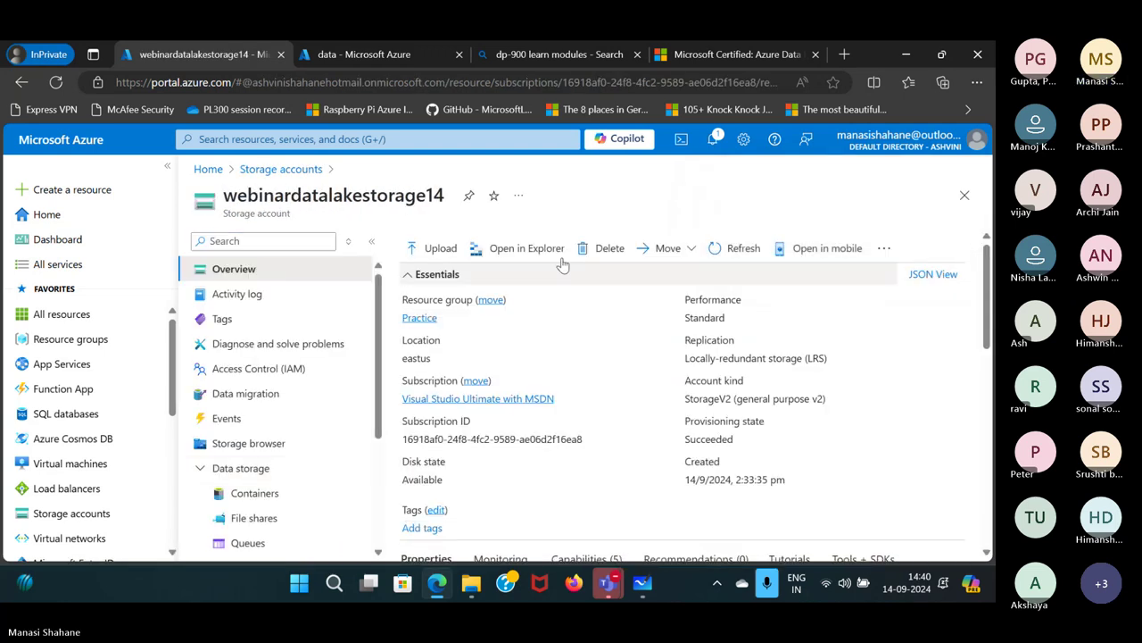
left_click(607, 248)
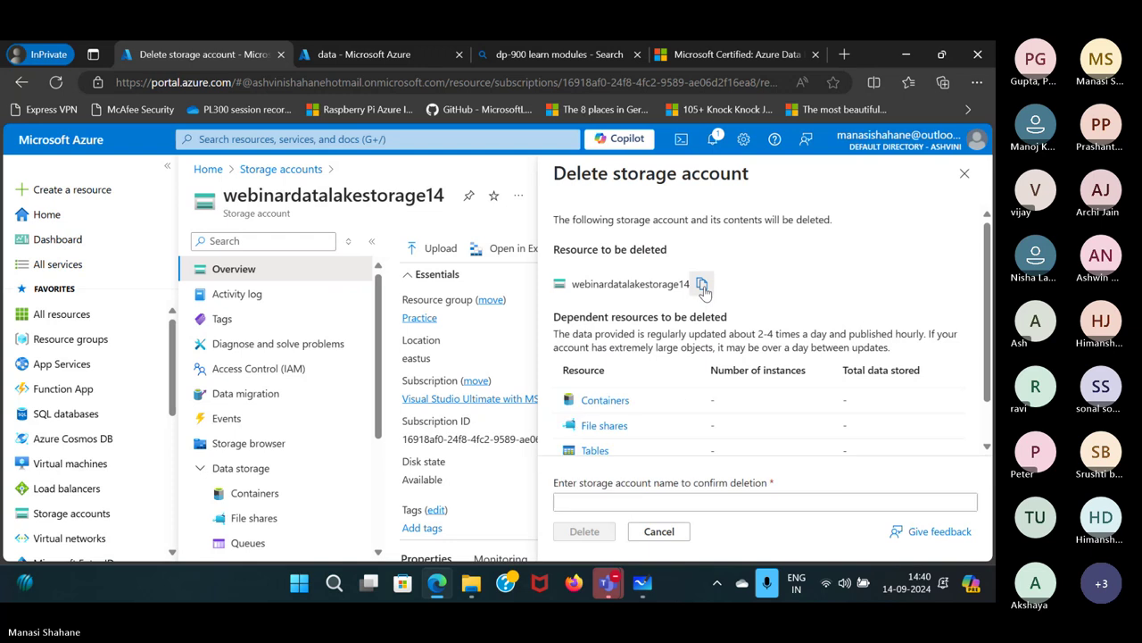
left_click(702, 283)
left_click(605, 504)
key("ctrl+v")
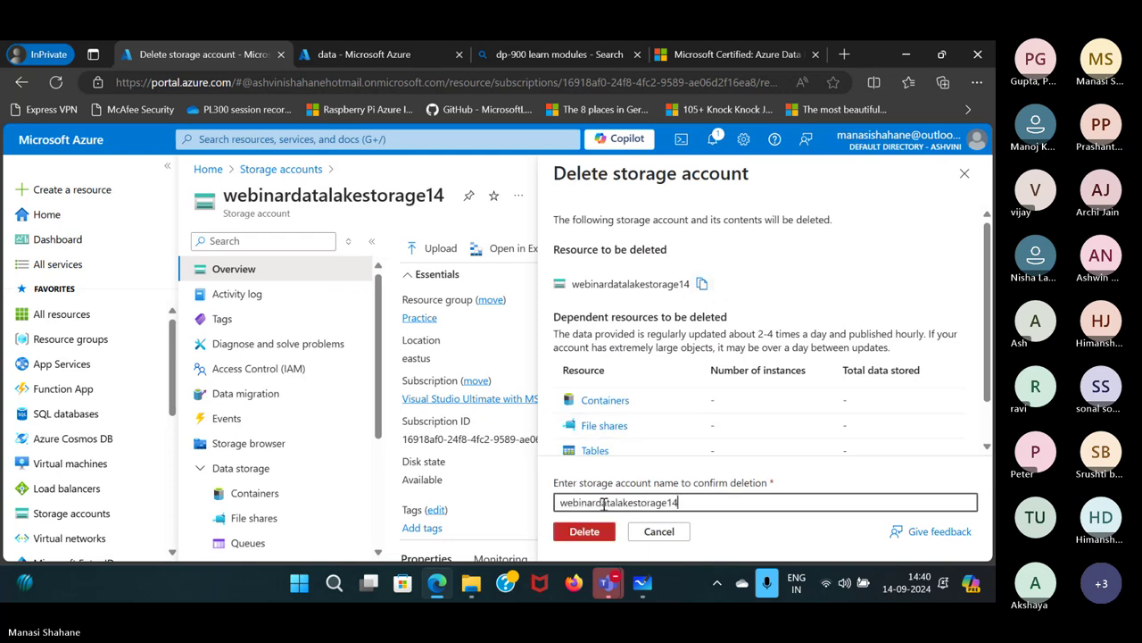
left_click(588, 533)
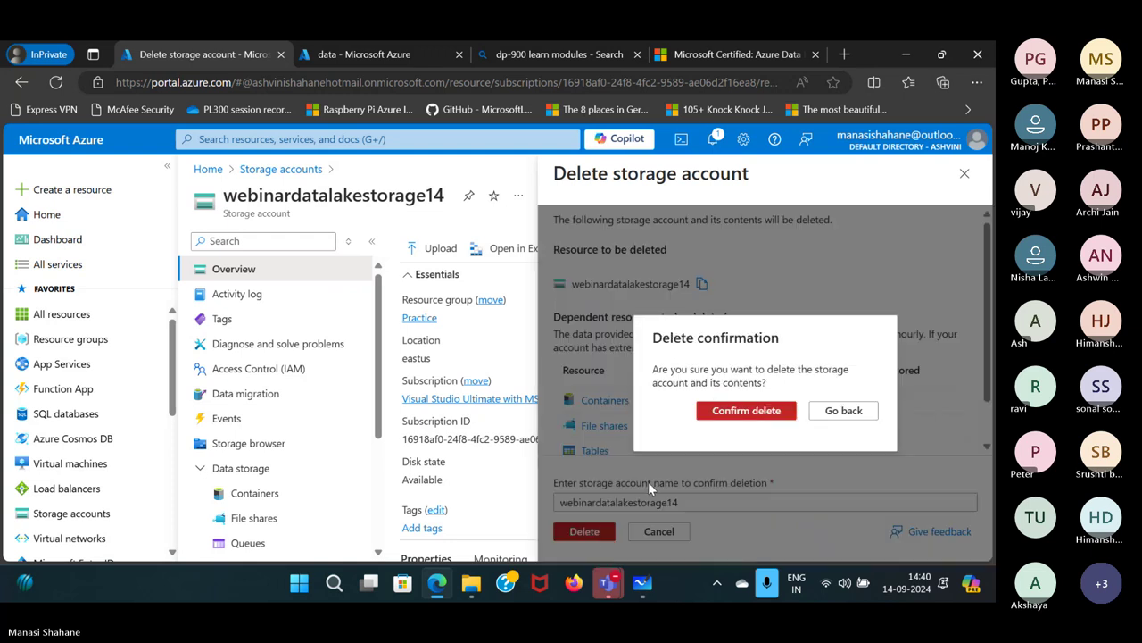
left_click(765, 412)
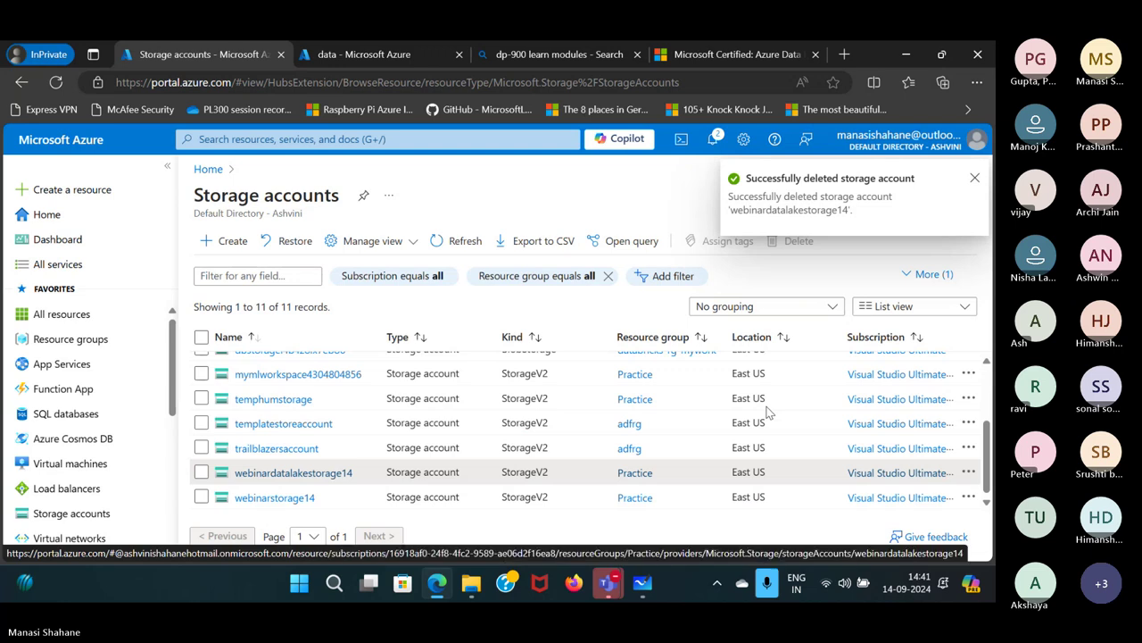
Clear the deletion notifications and close the Storage accounts list to reach Home.
left_click(712, 140)
left_click(939, 224)
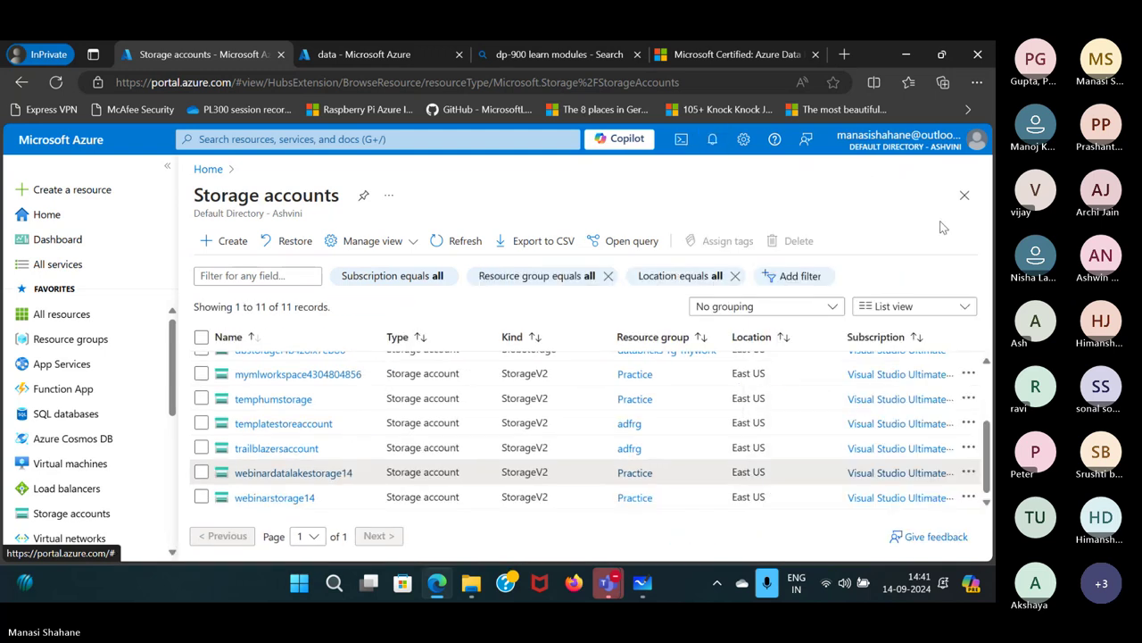
left_click(965, 196)
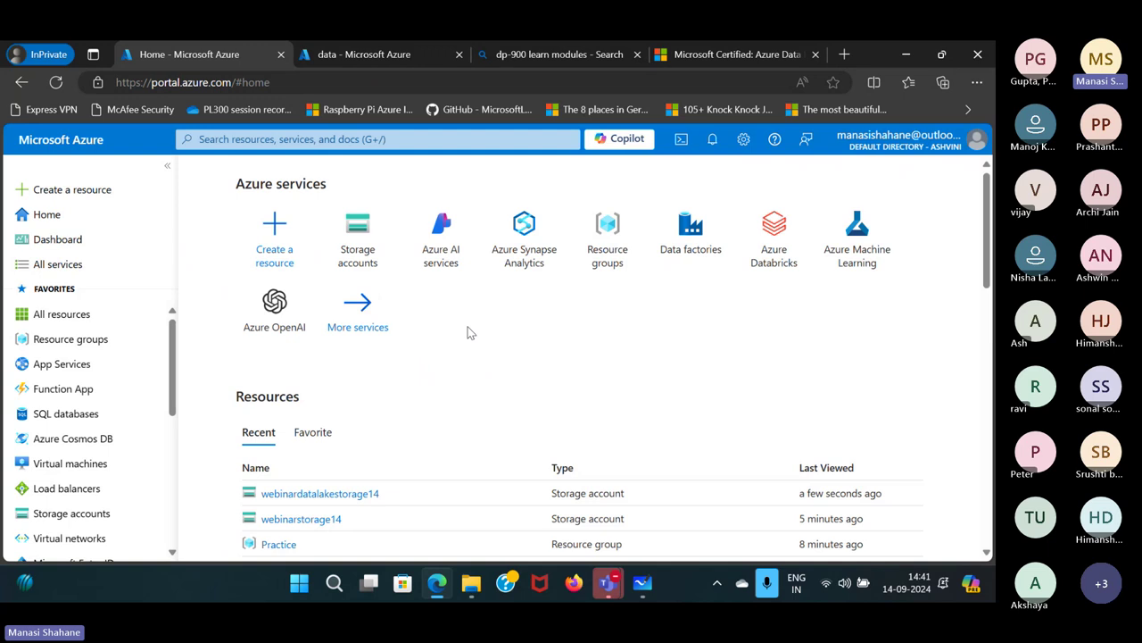
Search for 'azure sql data' and open the SQL databases list, which is empty.
left_click(291, 140)
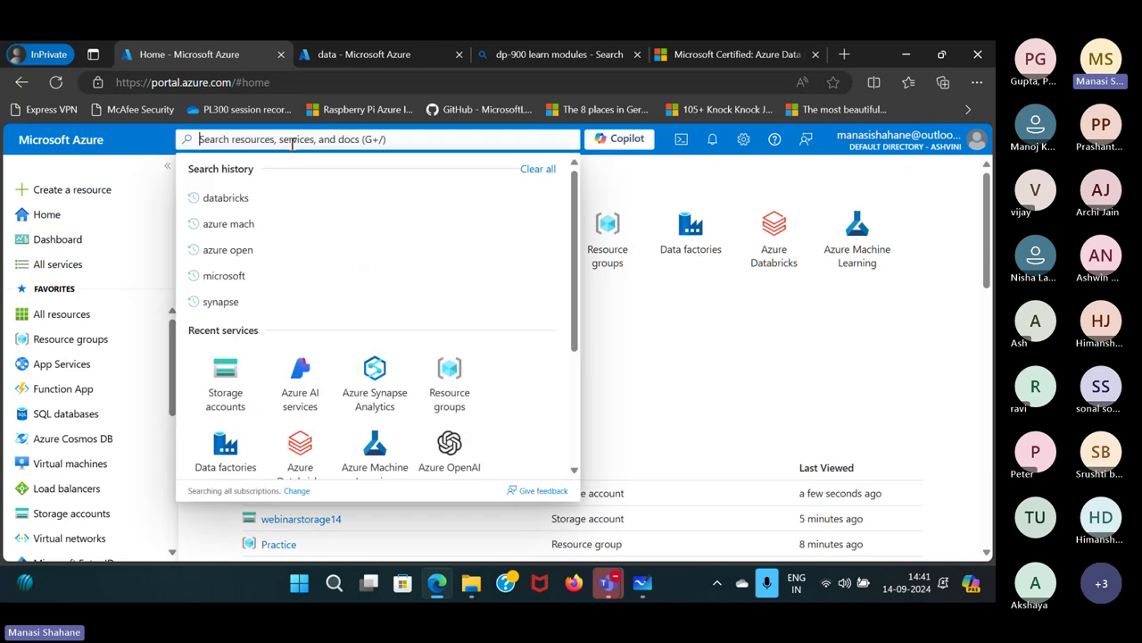
type("azur")
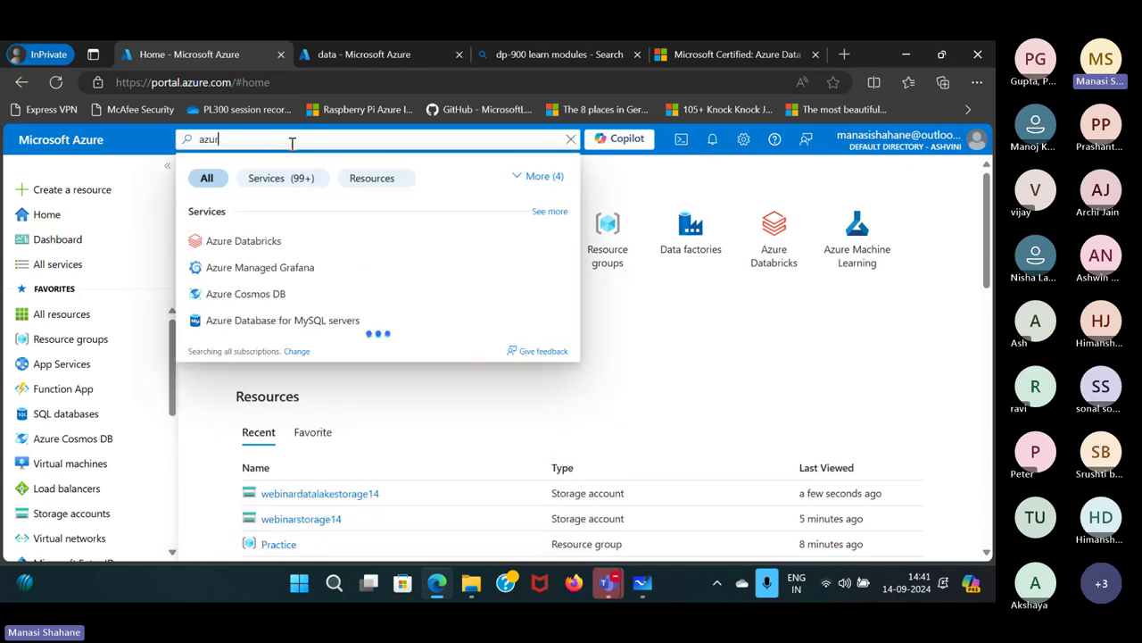
type("e sql dat")
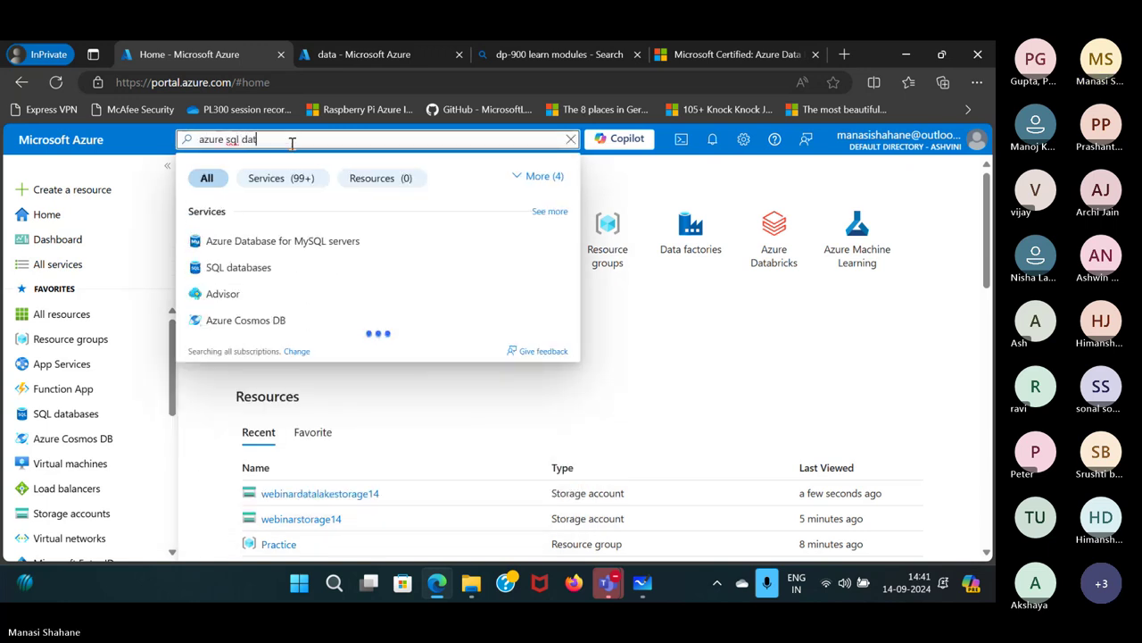
type("a")
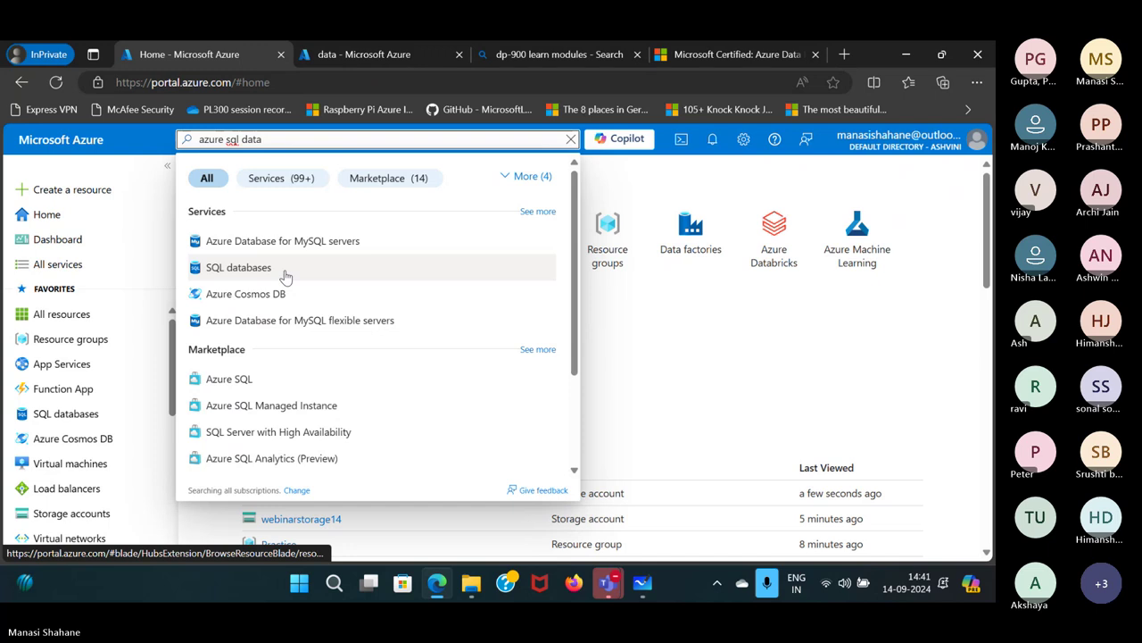
left_click(284, 273)
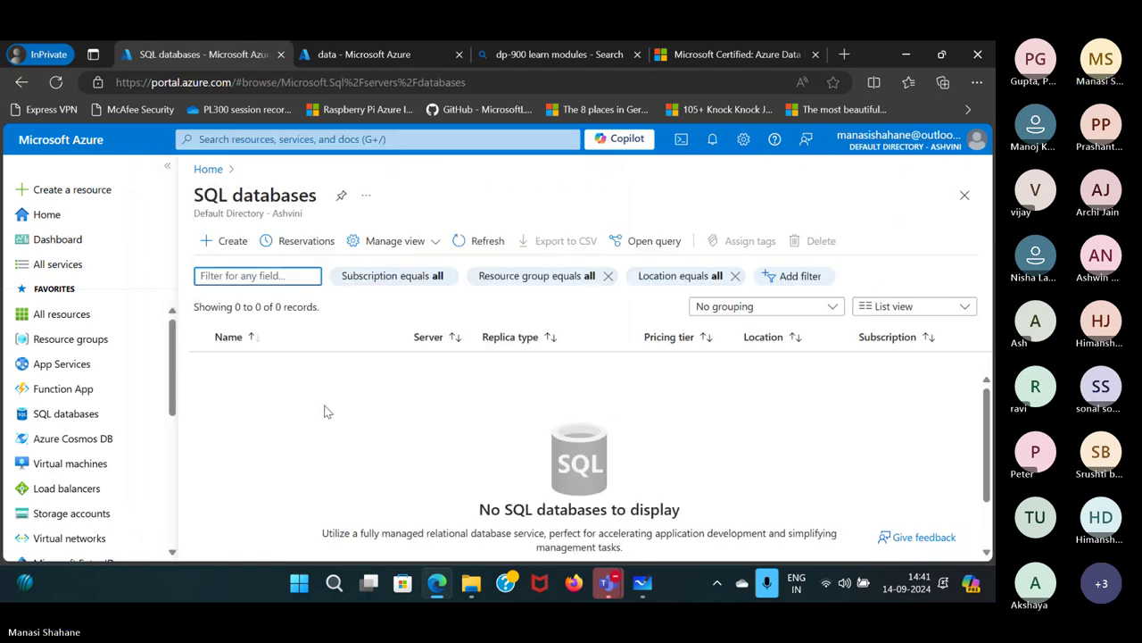
Start a new SQL database in resource group Practice with database name webinardB.
left_click(231, 250)
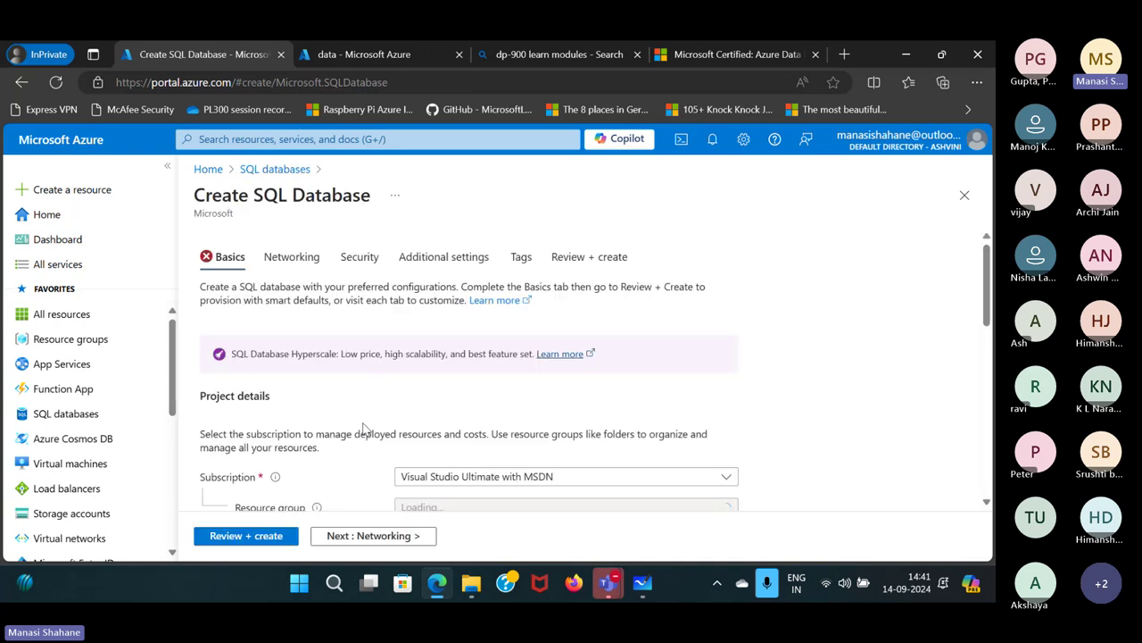
scroll(575, 408, "down", 2)
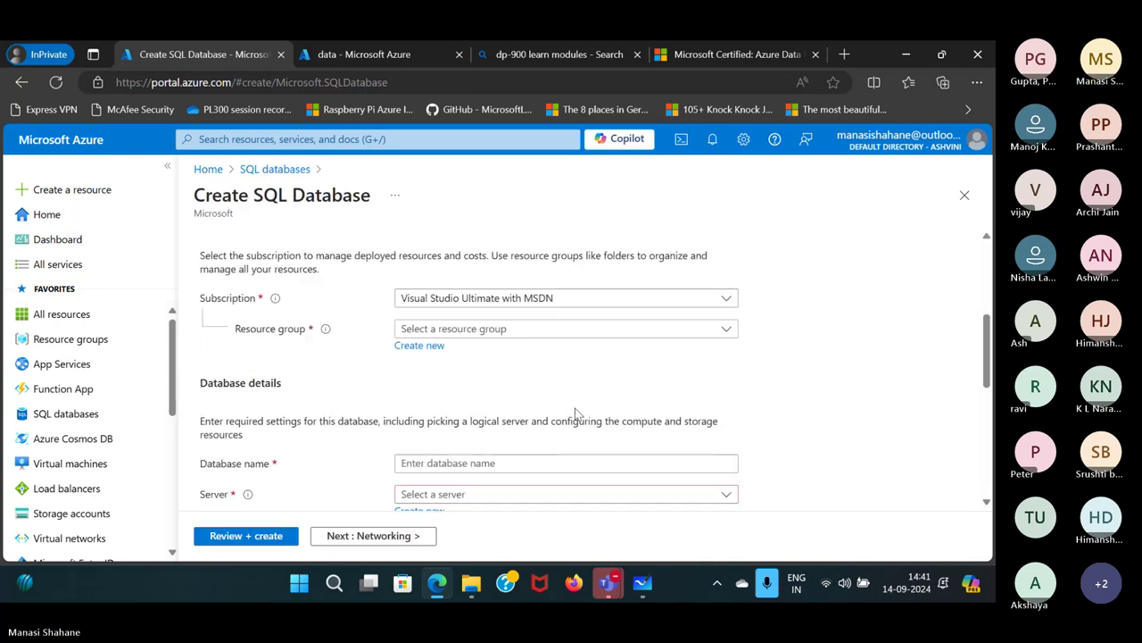
left_click(558, 330)
left_click(418, 432)
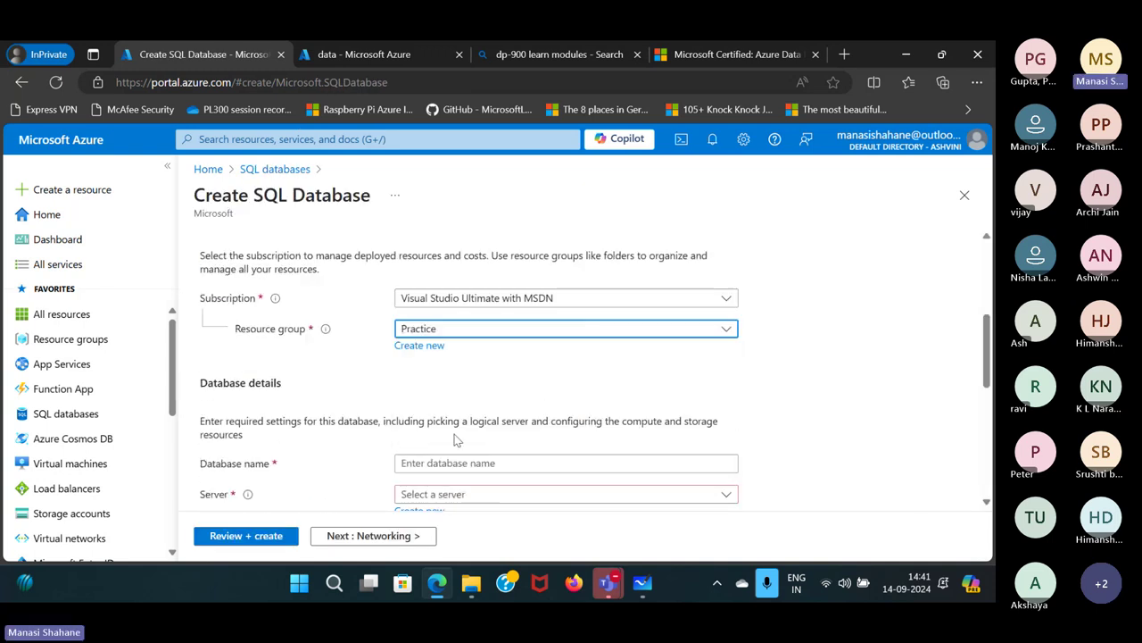
scroll(455, 439, "down", 2)
left_click(467, 291)
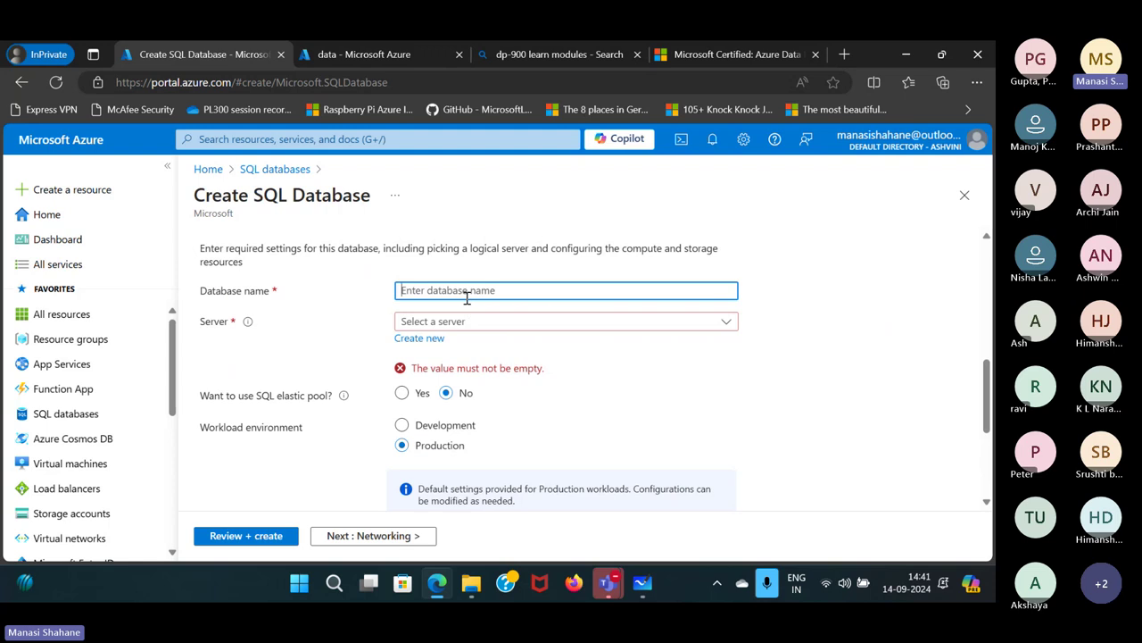
type("webinardB")
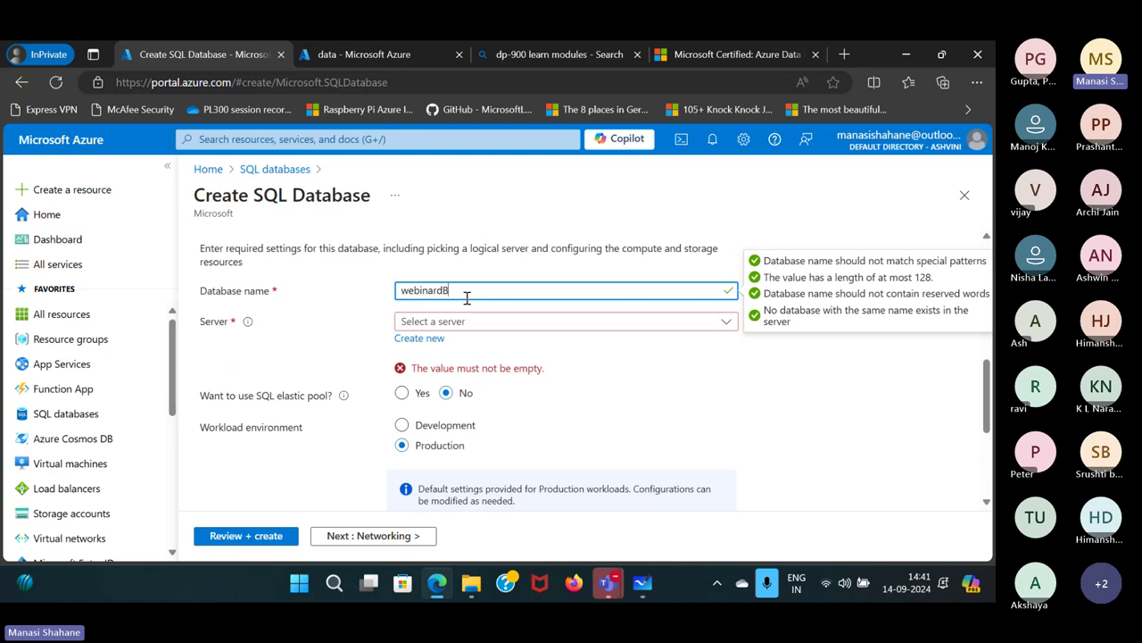
Define a new server named webinarserver located in (US) East US 2.
left_click(435, 348)
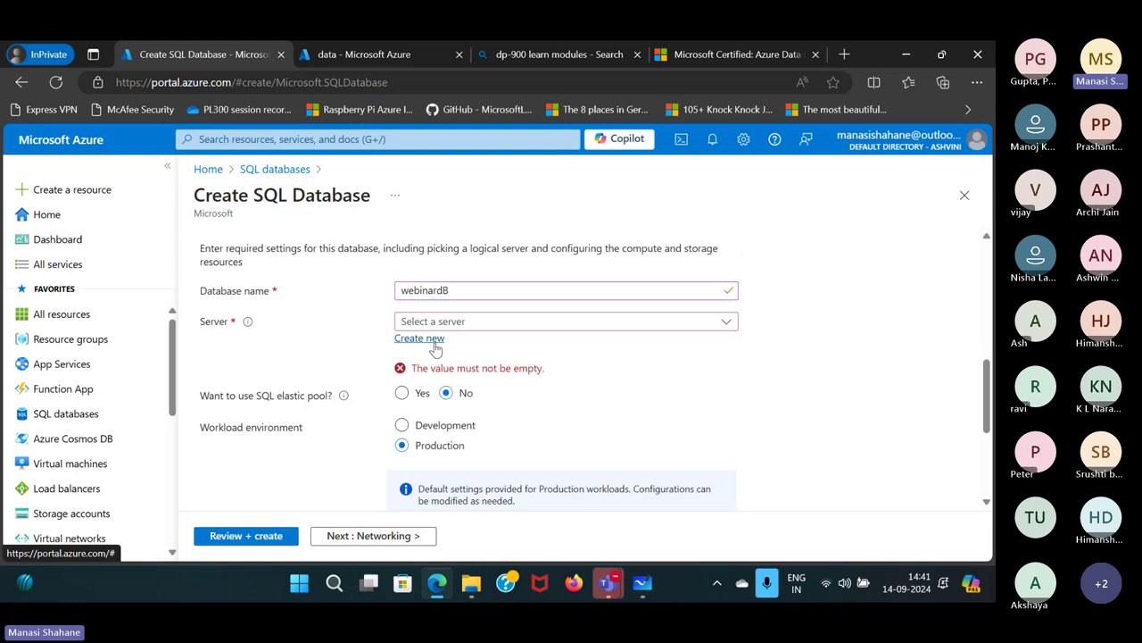
left_click(435, 341)
type("we")
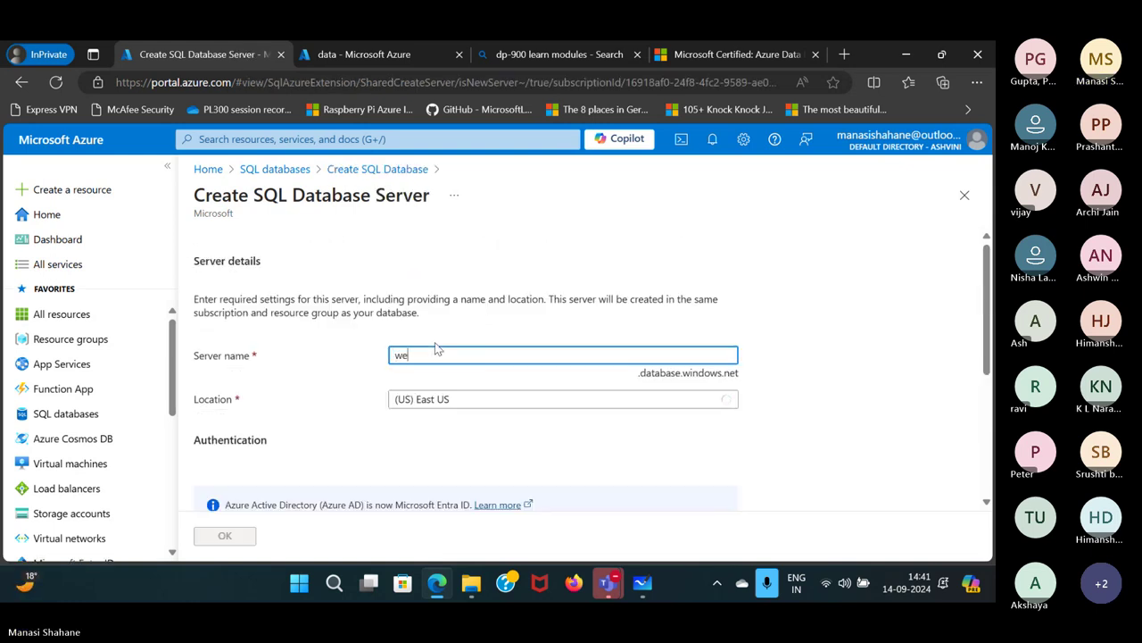
type("binarserve")
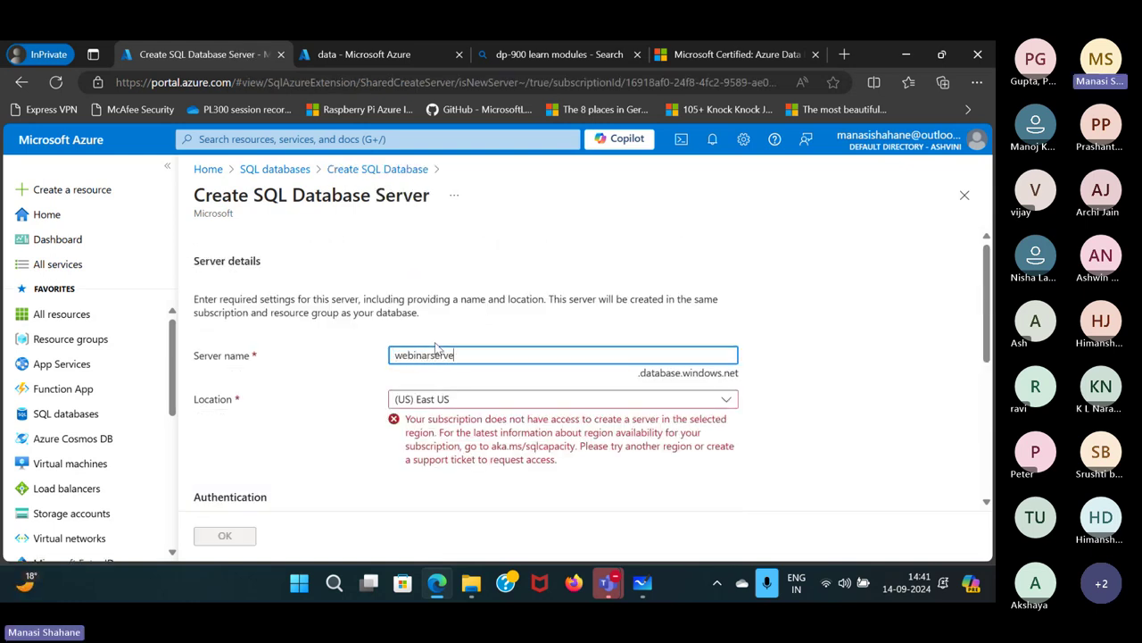
type("r")
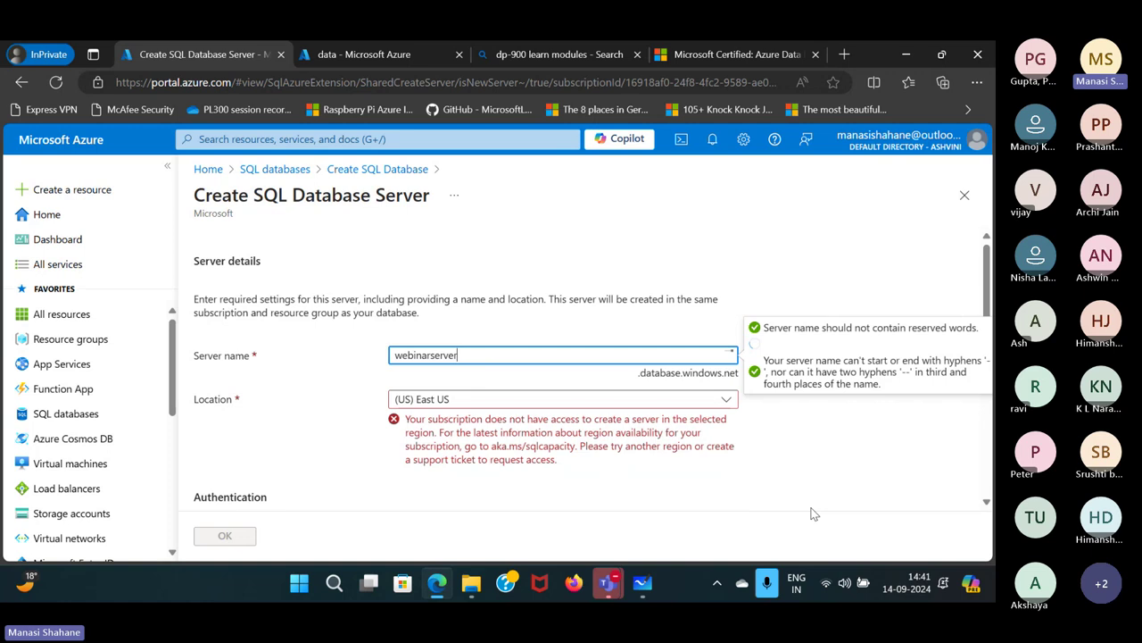
scroll(730, 441, "down", 1)
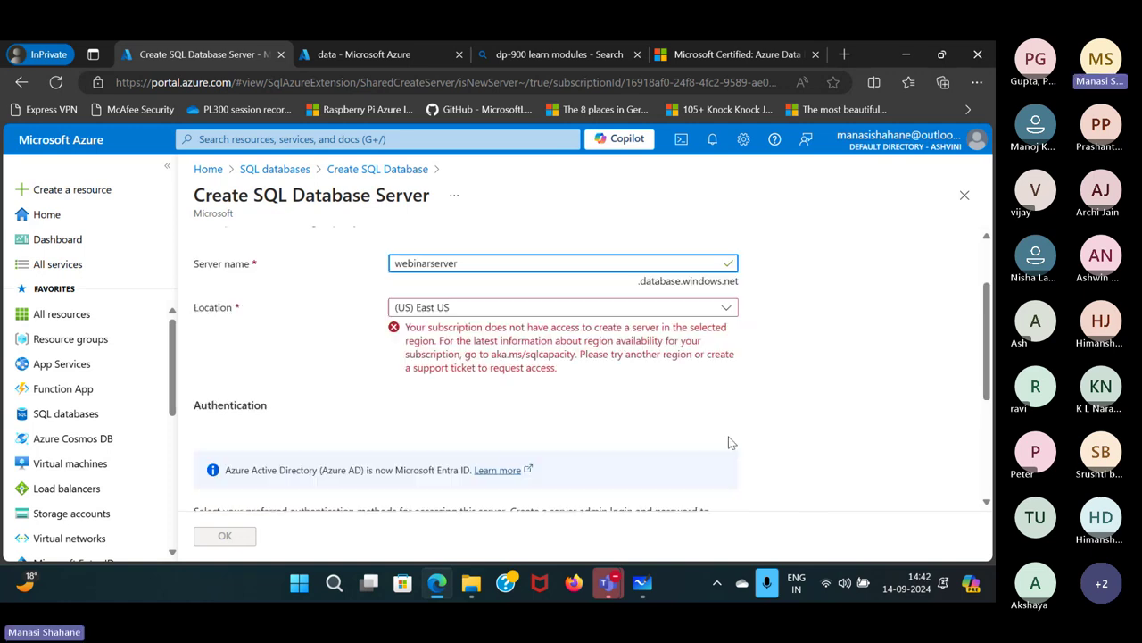
scroll(729, 441, "down", 1)
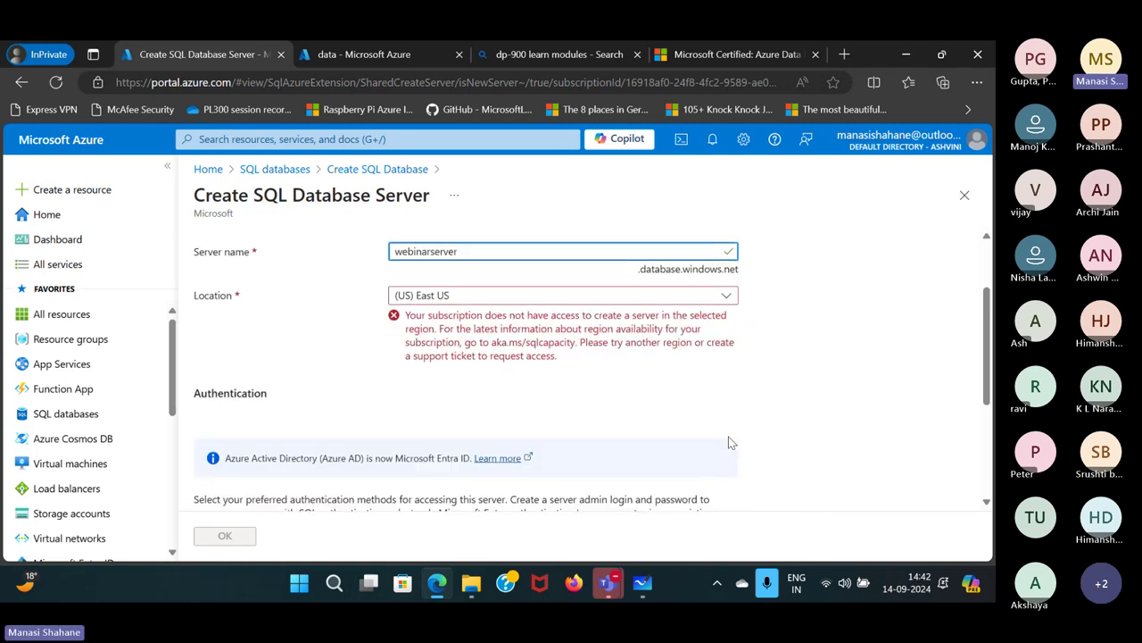
left_click(717, 300)
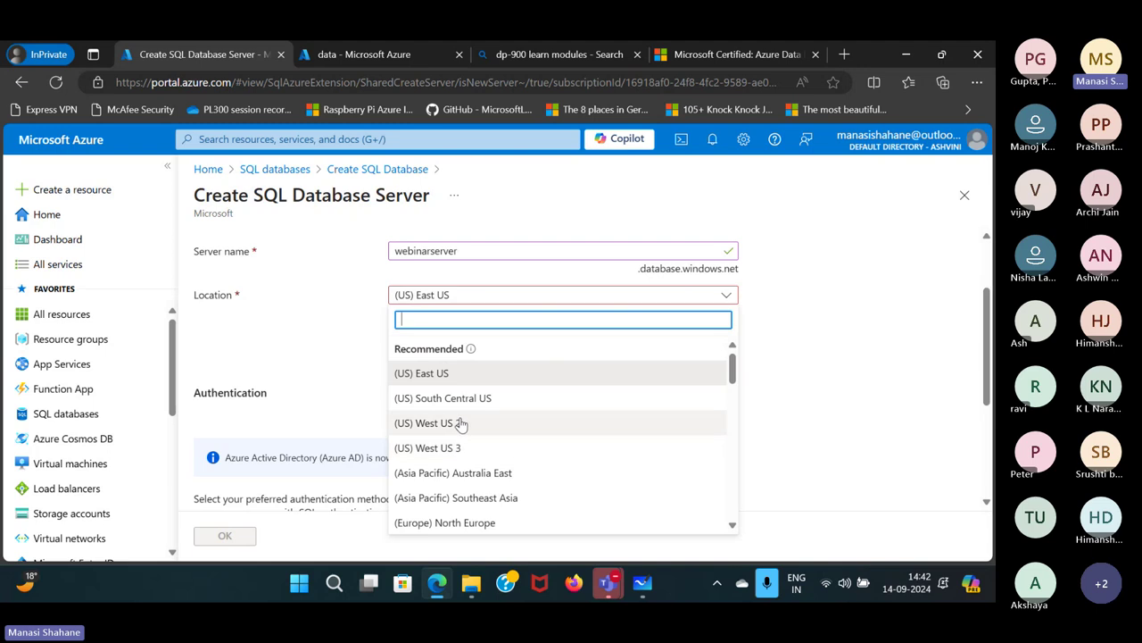
scroll(462, 435, "down", 2)
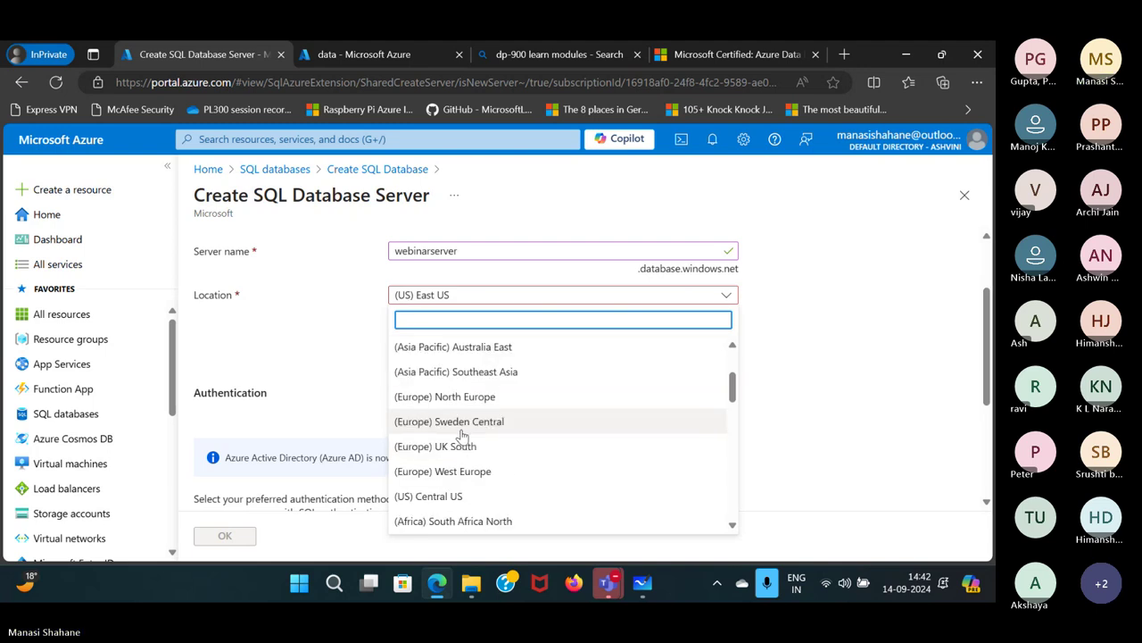
scroll(462, 434, "down", 6)
scroll(463, 435, "down", 4)
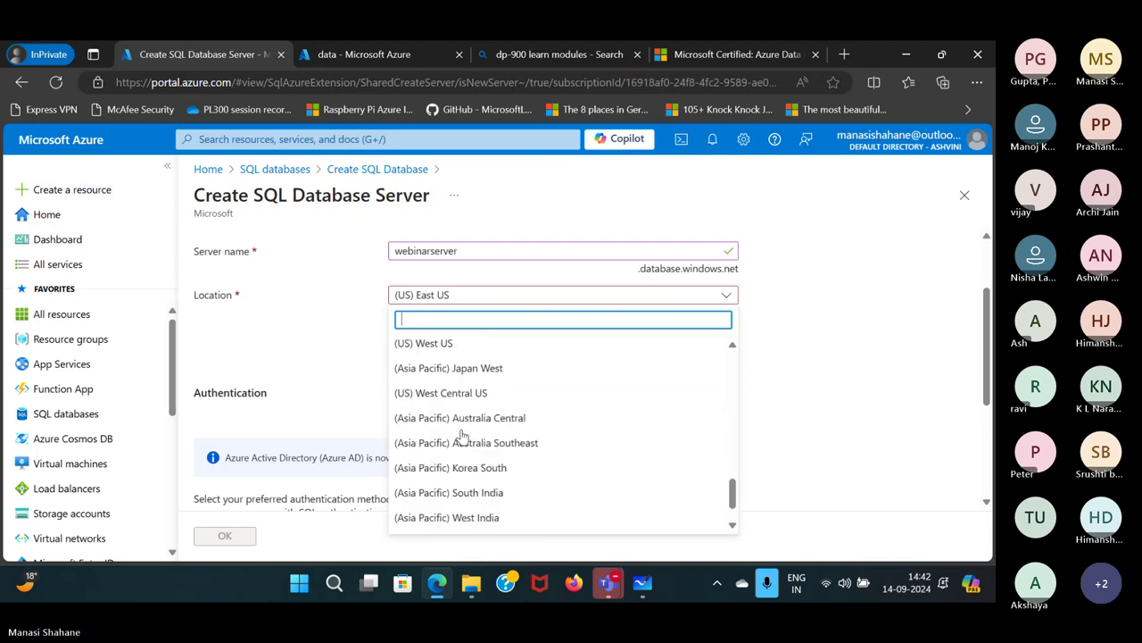
scroll(463, 435, "down", 1)
scroll(459, 431, "up", 2)
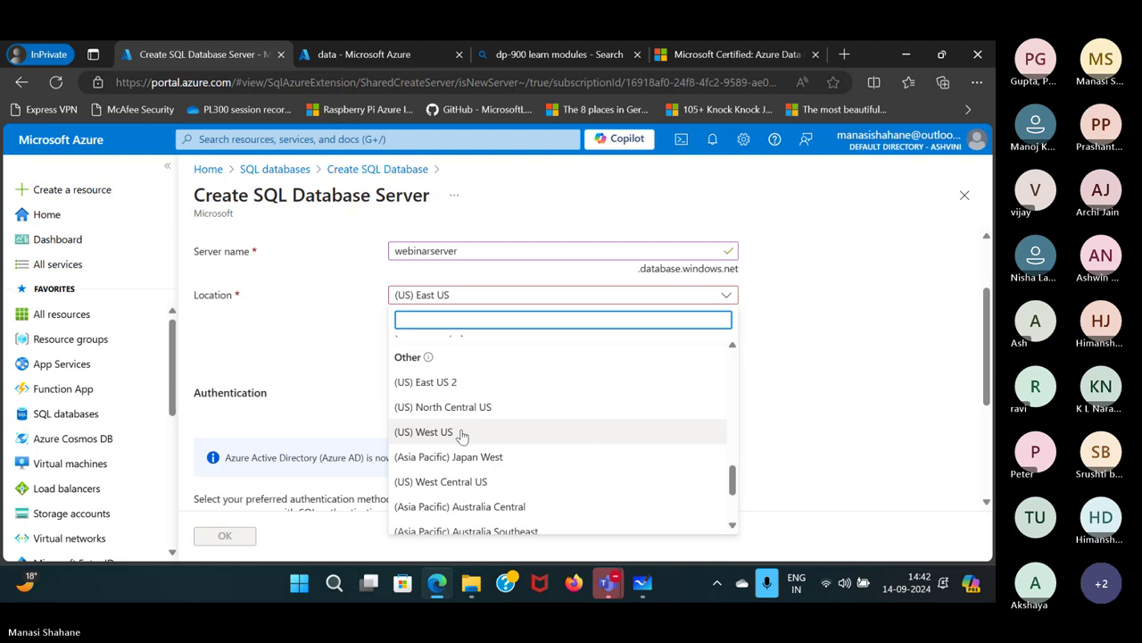
left_click(450, 382)
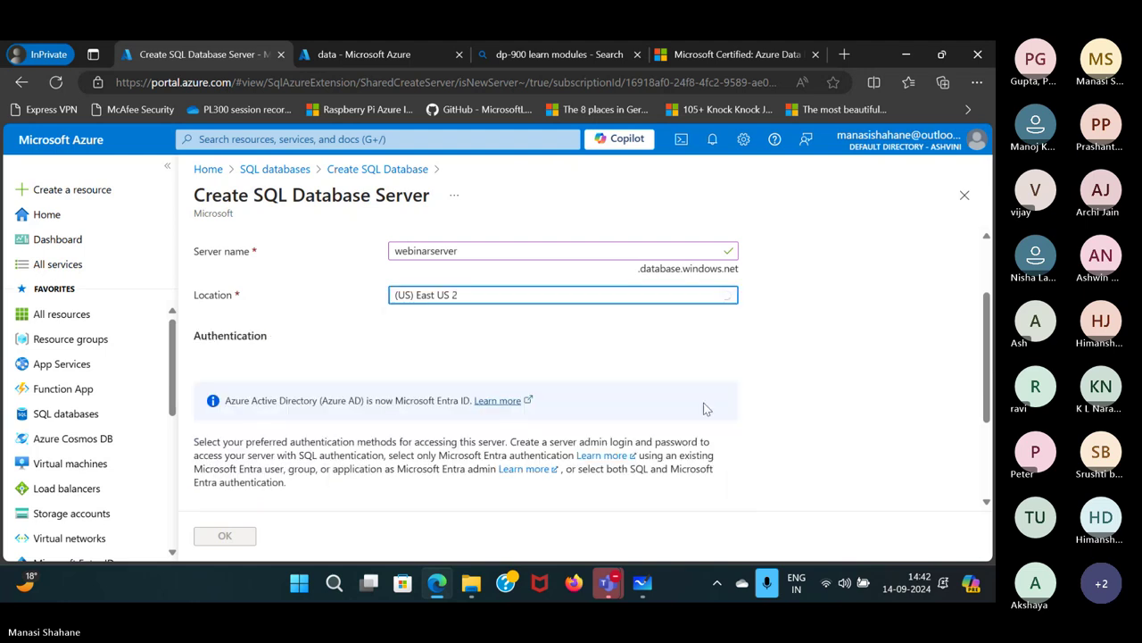
scroll(624, 411, "down", 2)
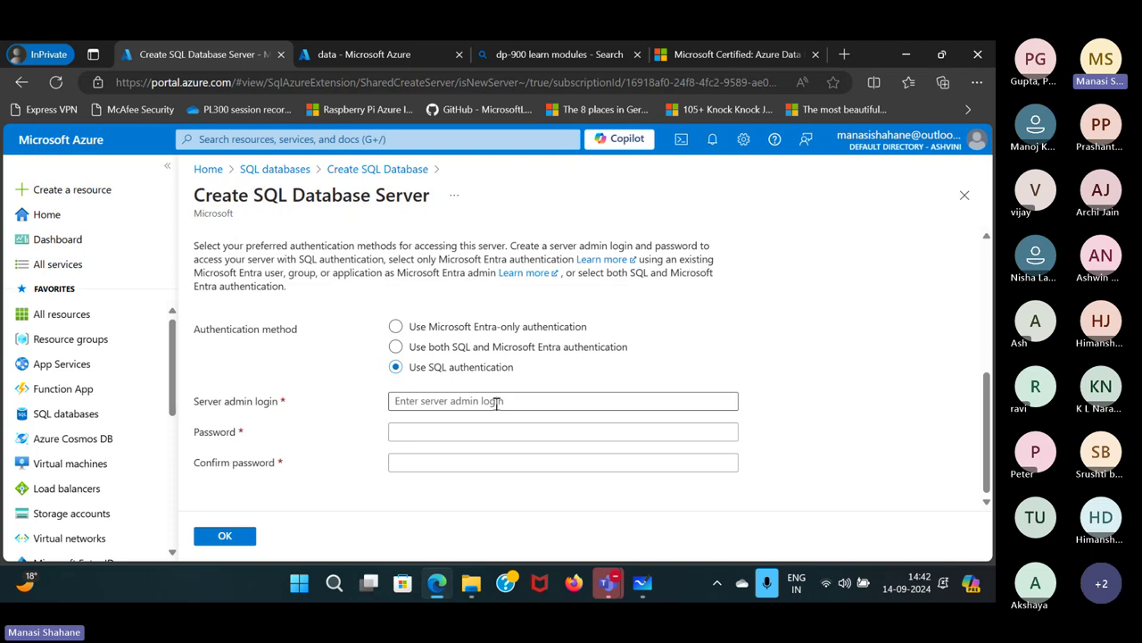
Enter the SQL authentication admin login and password, confirm the password, and accept the server.
left_click(497, 403)
type("webinarus")
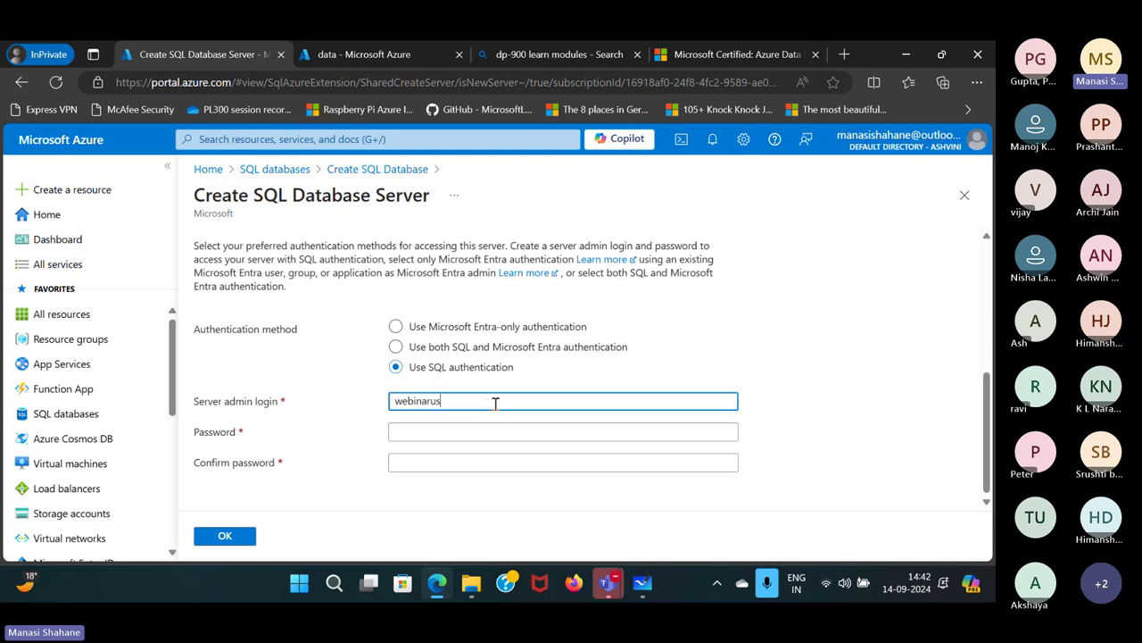
type("er")
left_click(459, 431)
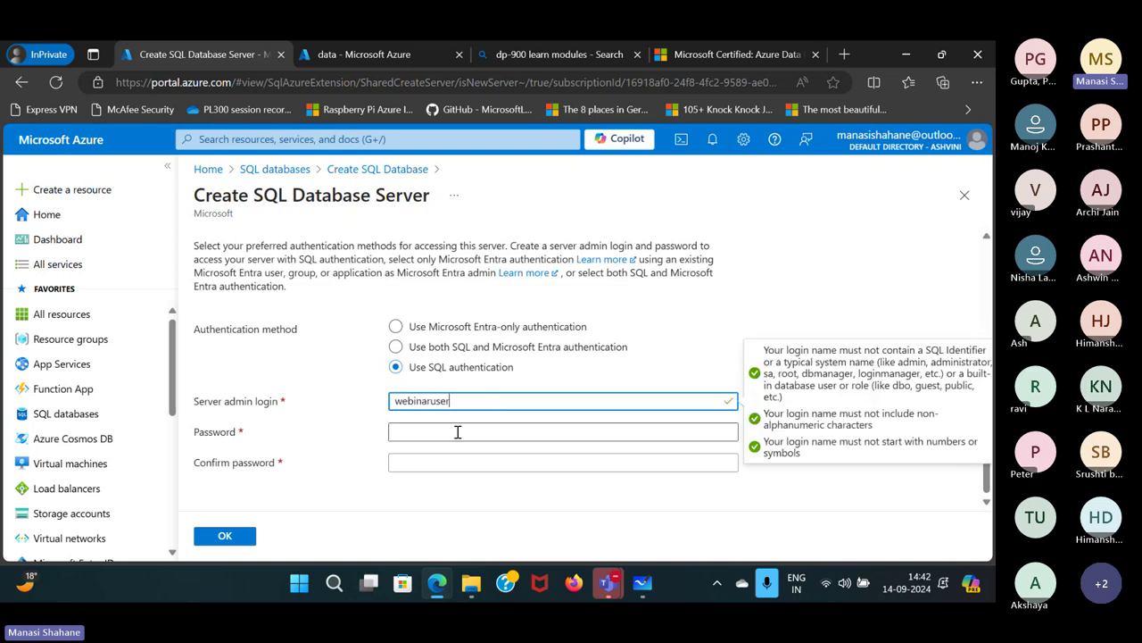
type("•••")
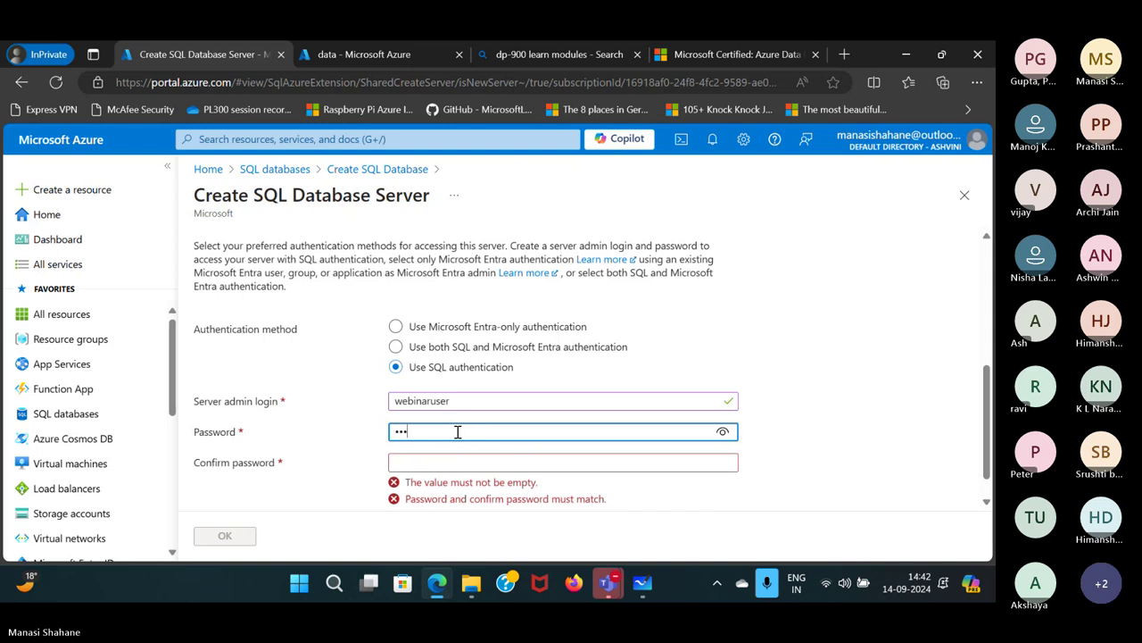
type("••••••••")
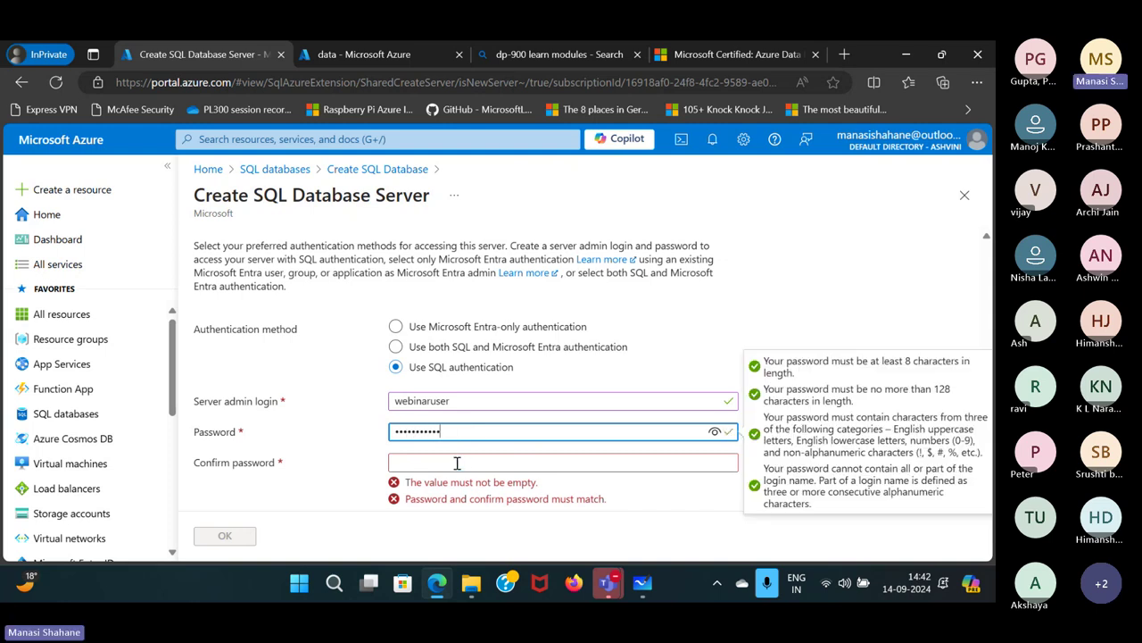
left_click(457, 462)
type("•••••••••••")
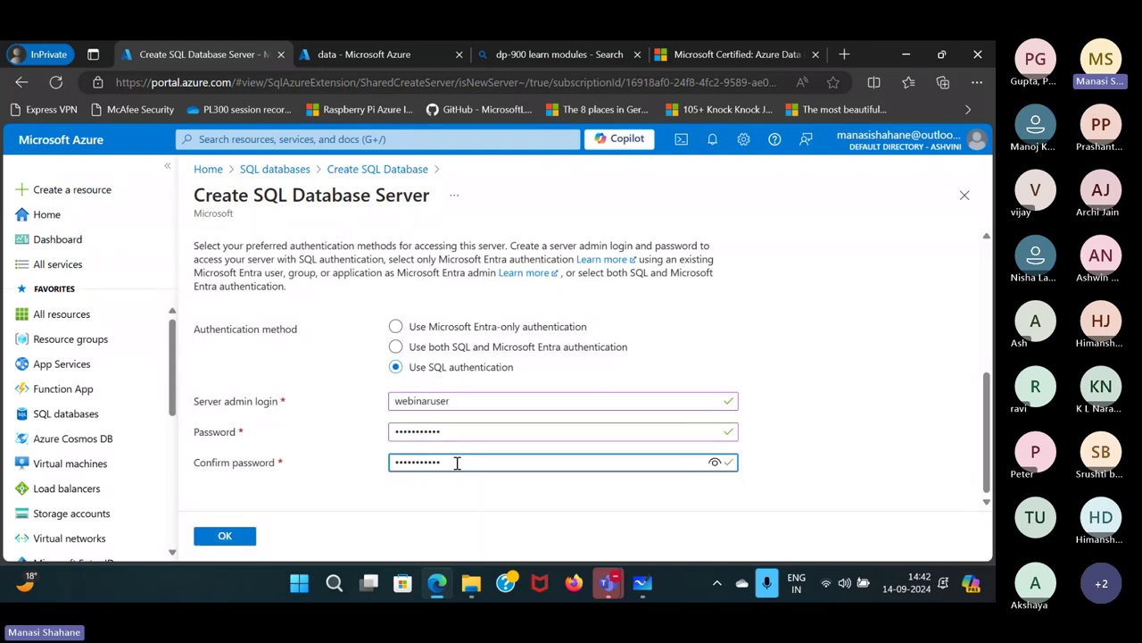
scroll(597, 388, "up", 3)
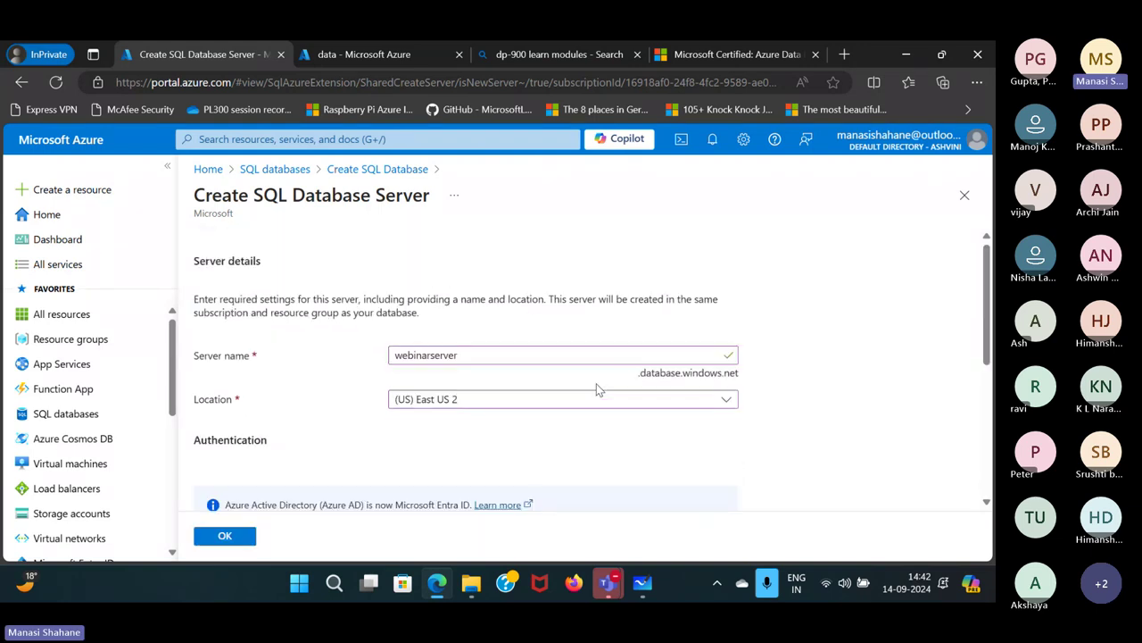
left_click(241, 538)
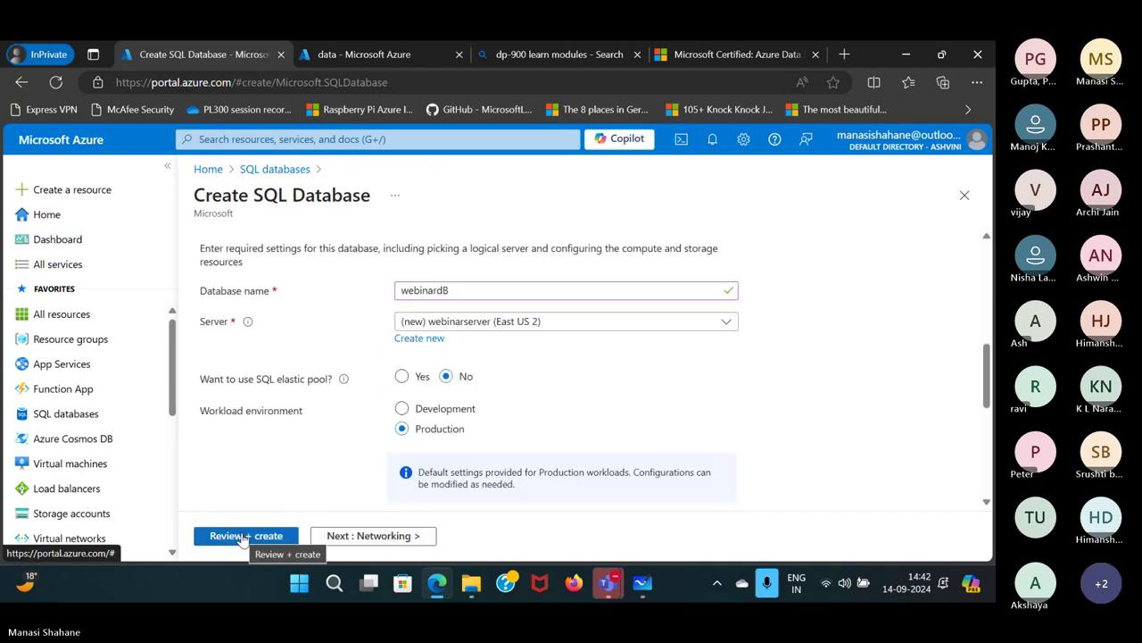
Set the workload environment to Development.
scroll(642, 406, "down", 10)
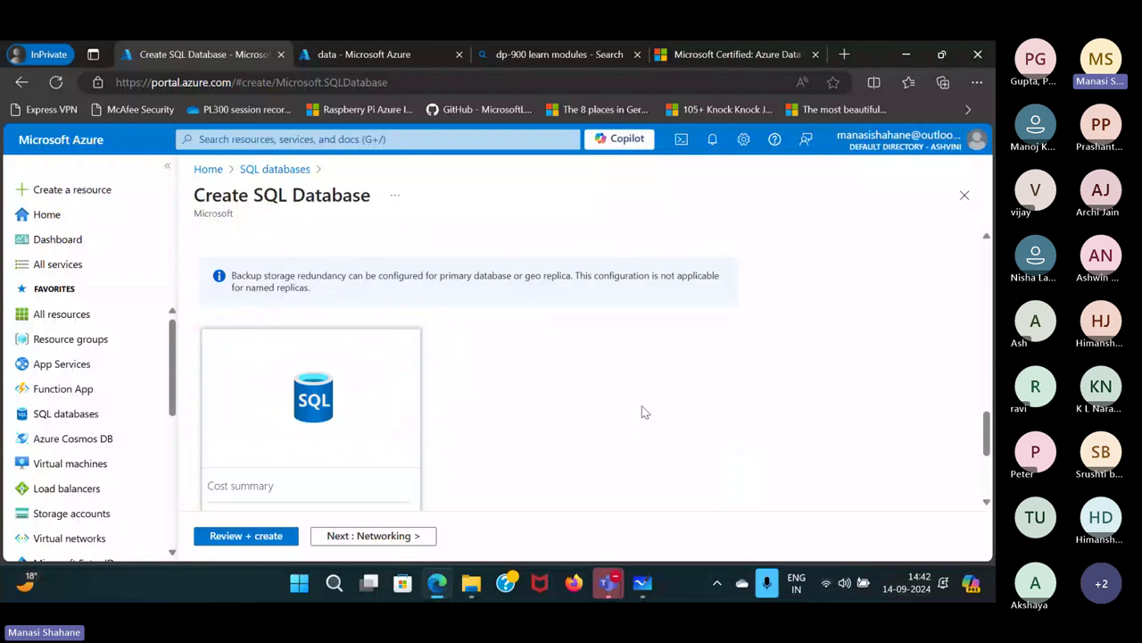
scroll(642, 405, "up", 10)
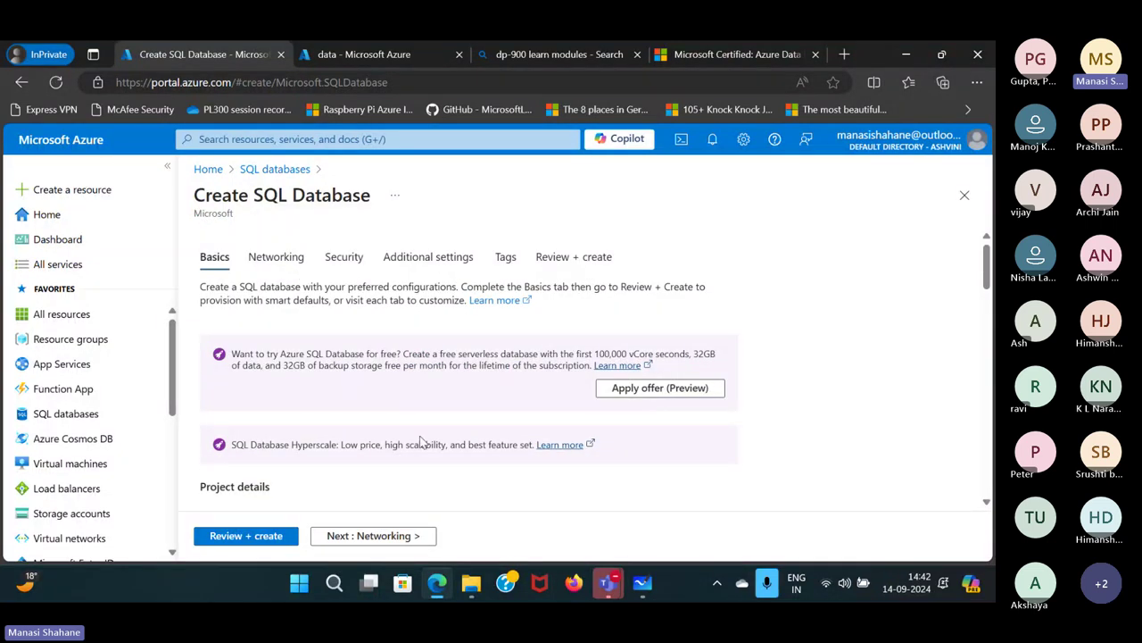
scroll(473, 393, "down", 5)
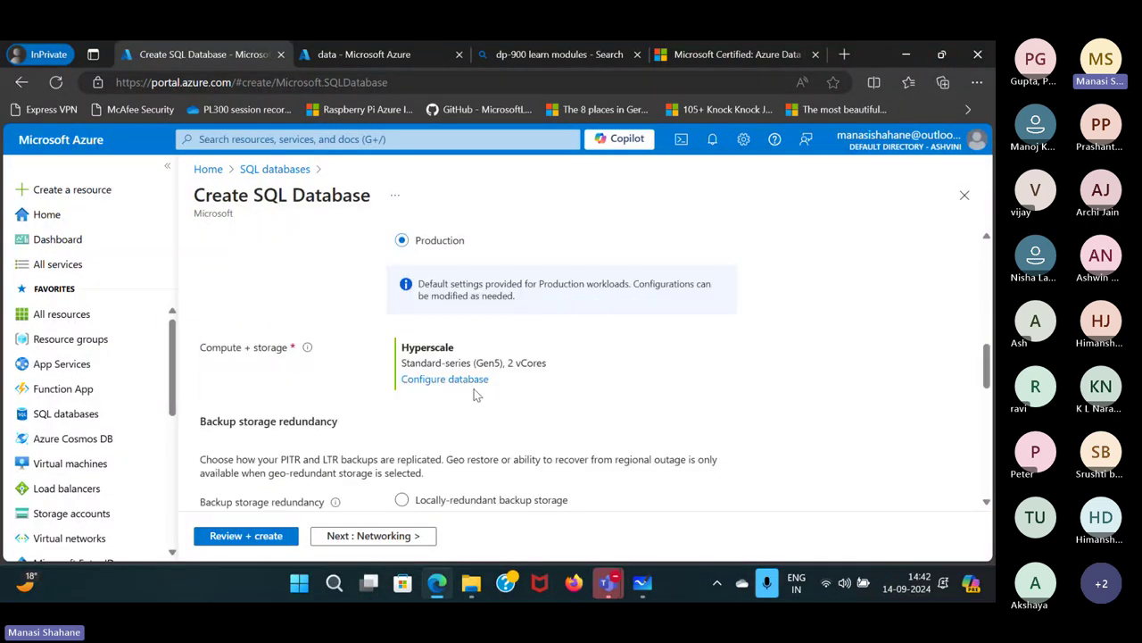
left_click(471, 379)
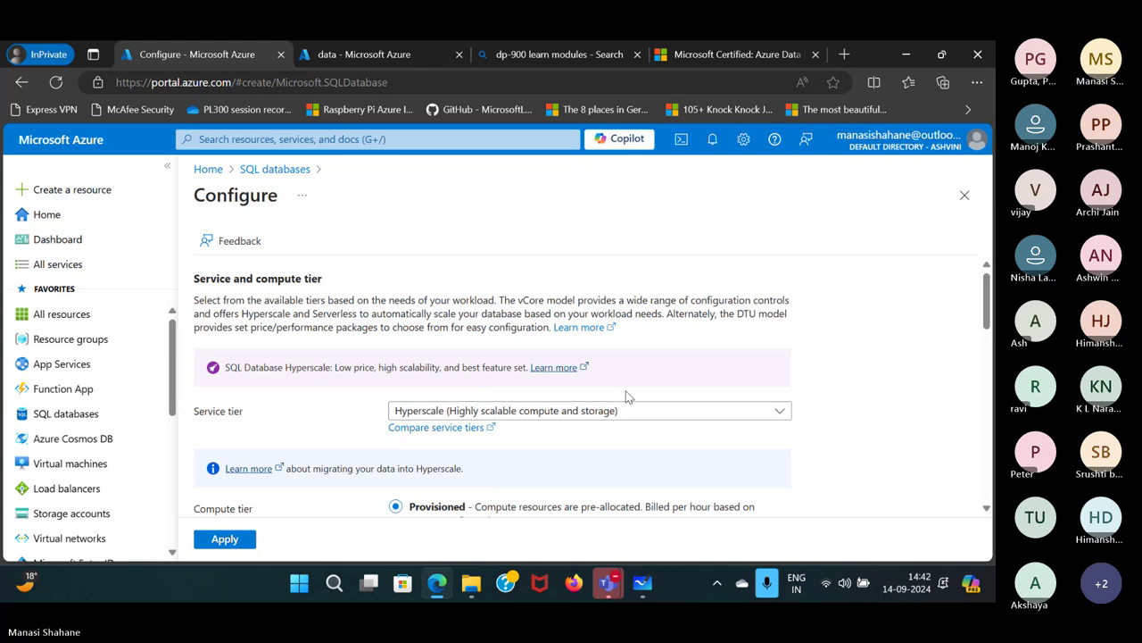
left_click(964, 194)
scroll(511, 380, "up", 2)
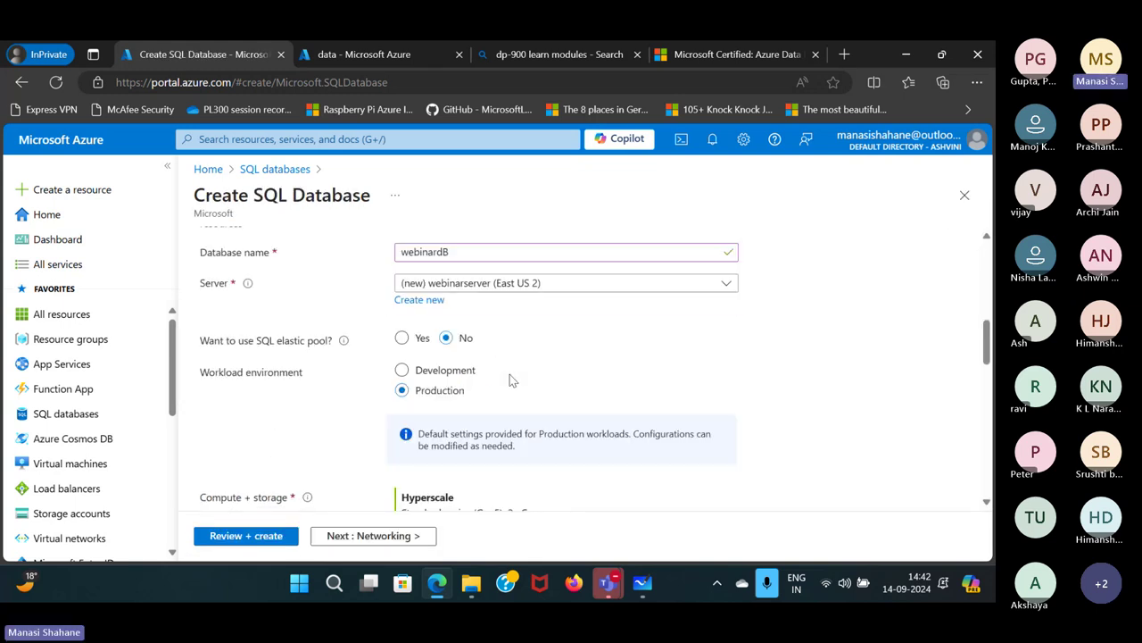
left_click(461, 375)
Configure compute + storage to the Basic service tier with 2 GB storage.
scroll(580, 437, "down", 2)
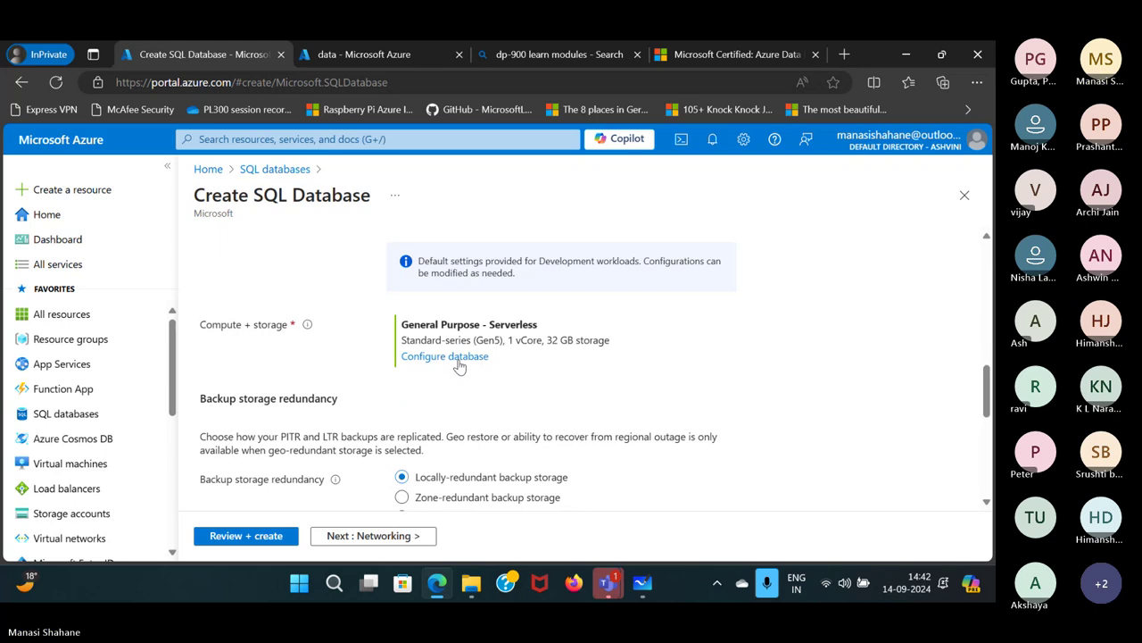
left_click(459, 360)
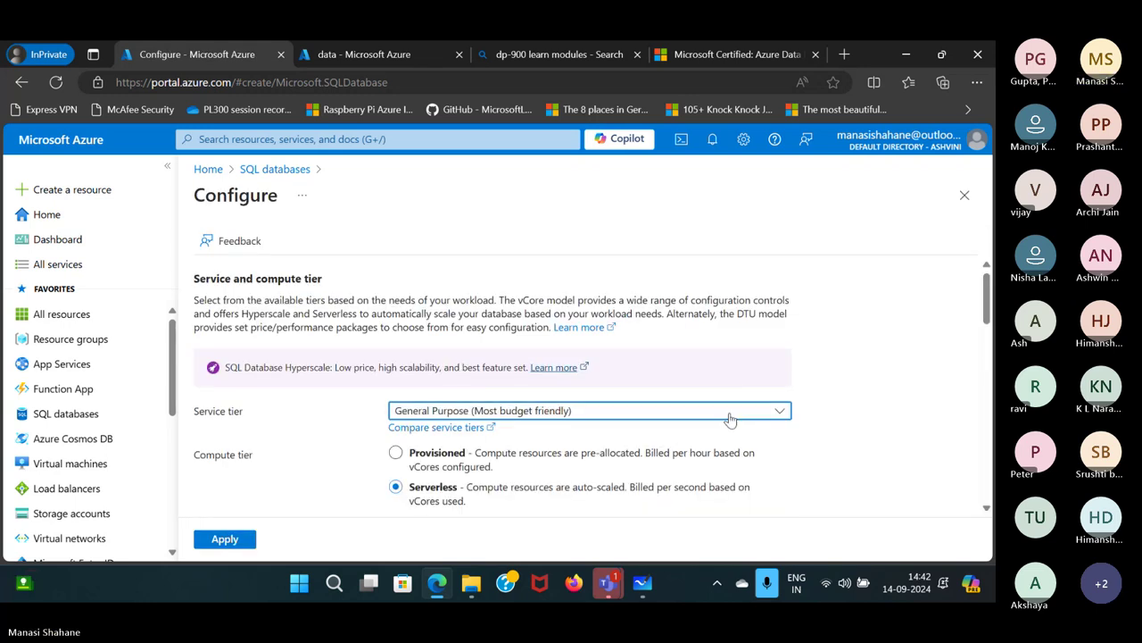
left_click(730, 412)
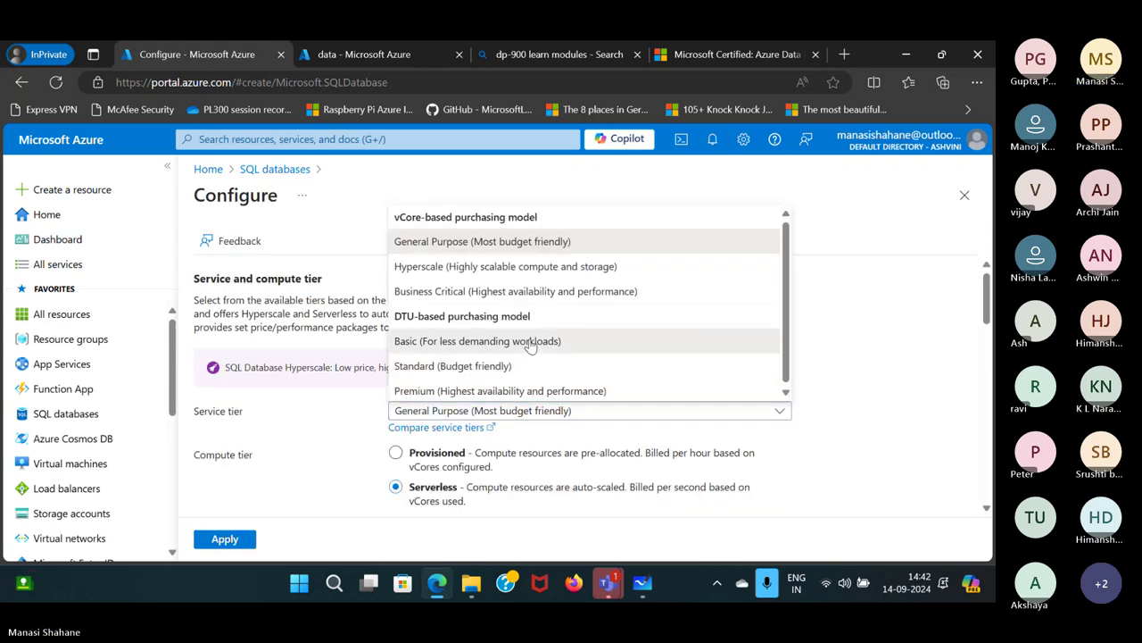
left_click(536, 341)
scroll(612, 435, "down", 5)
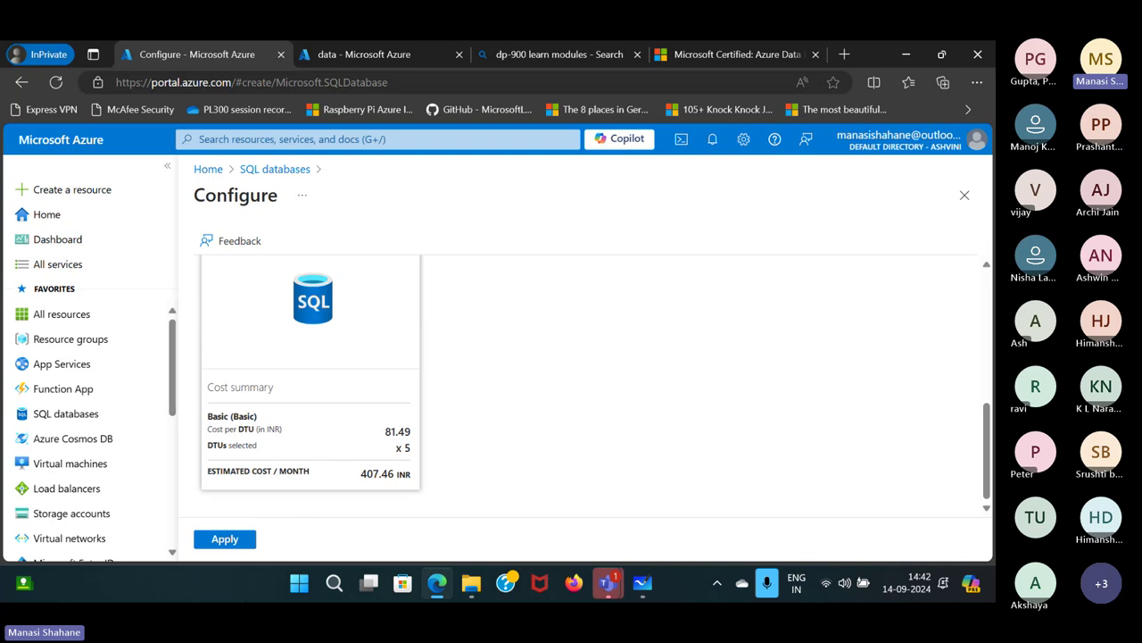
left_click(227, 540)
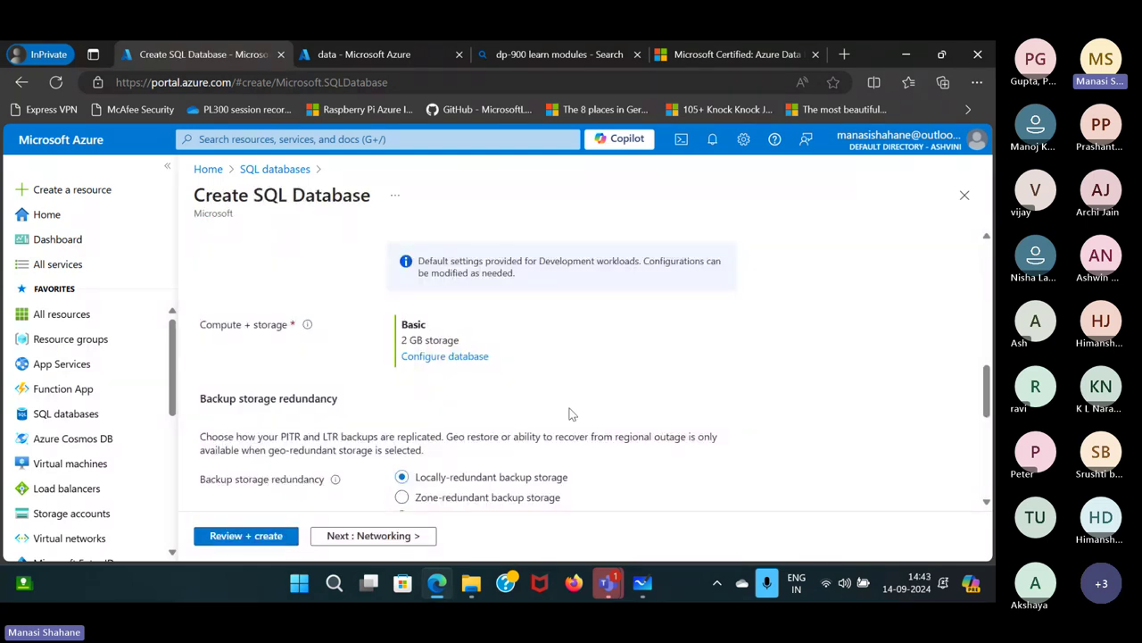
scroll(573, 414, "down", 2)
scroll(572, 414, "down", 1)
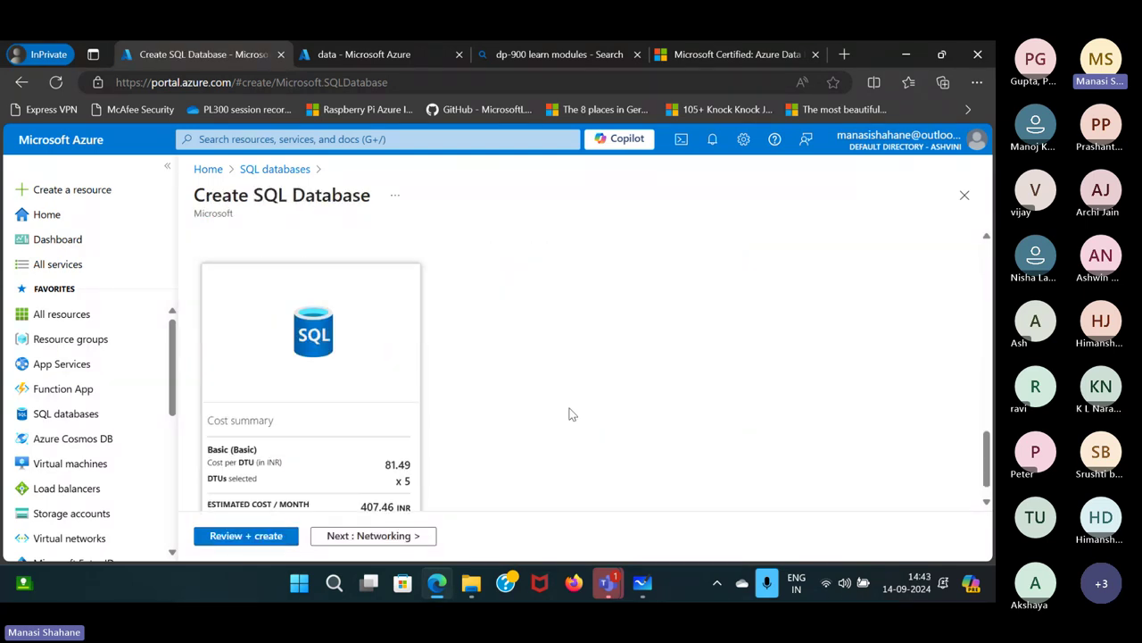
scroll(572, 414, "up", 10)
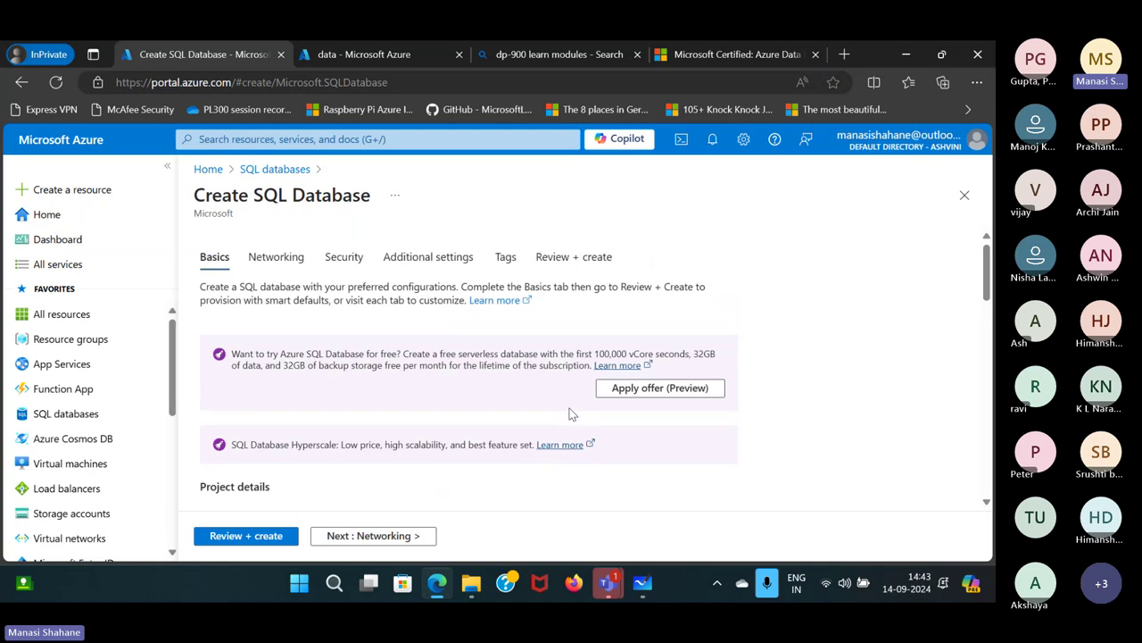
On Networking, choose Public endpoint and allow Azure services and the current client IP.
left_click(415, 537)
scroll(564, 431, "down", 1)
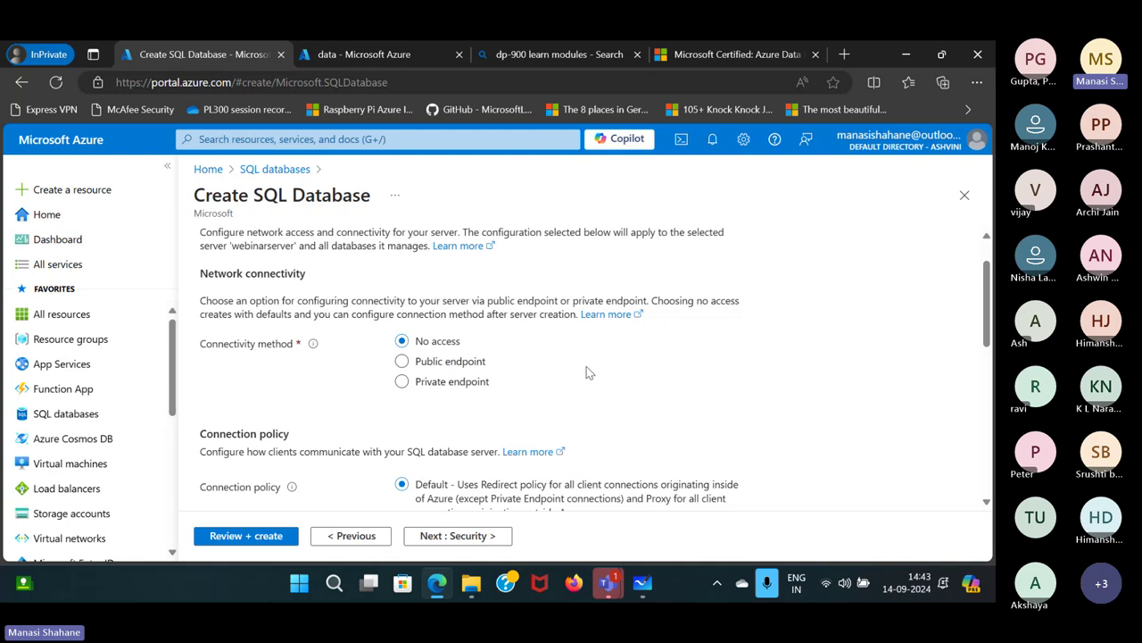
scroll(586, 373, "down", 2)
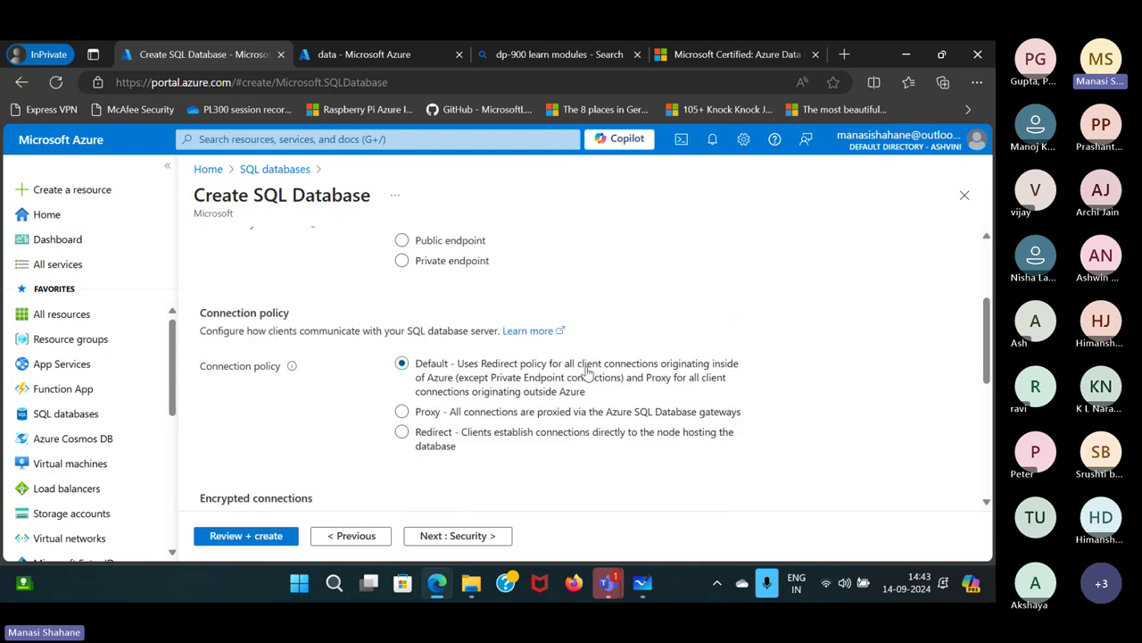
scroll(587, 371, "up", 2)
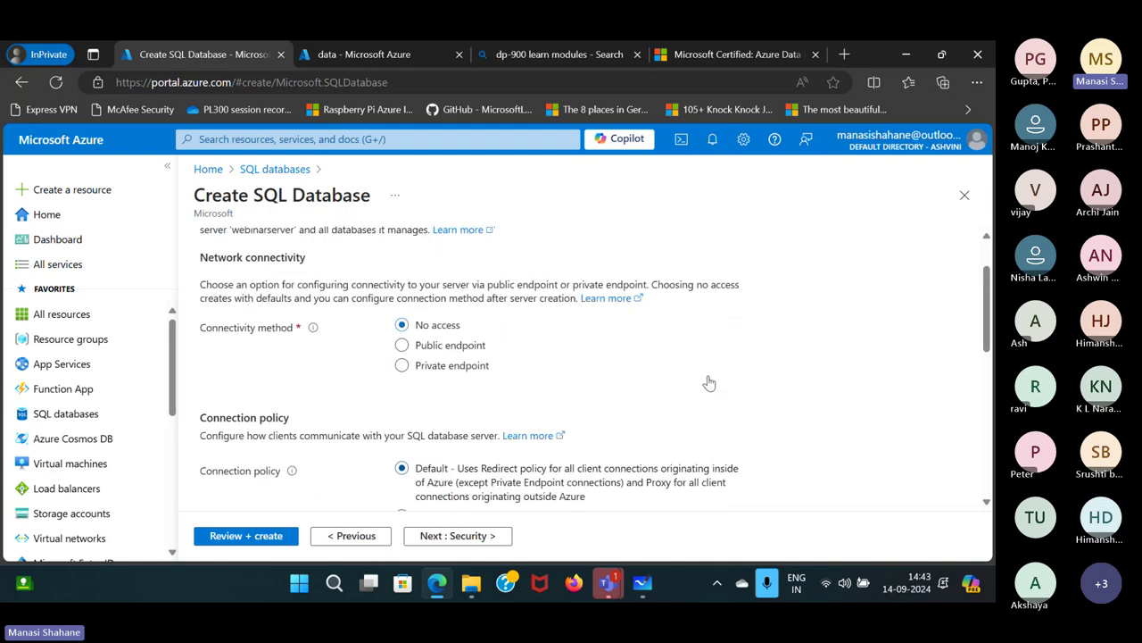
left_click(402, 347)
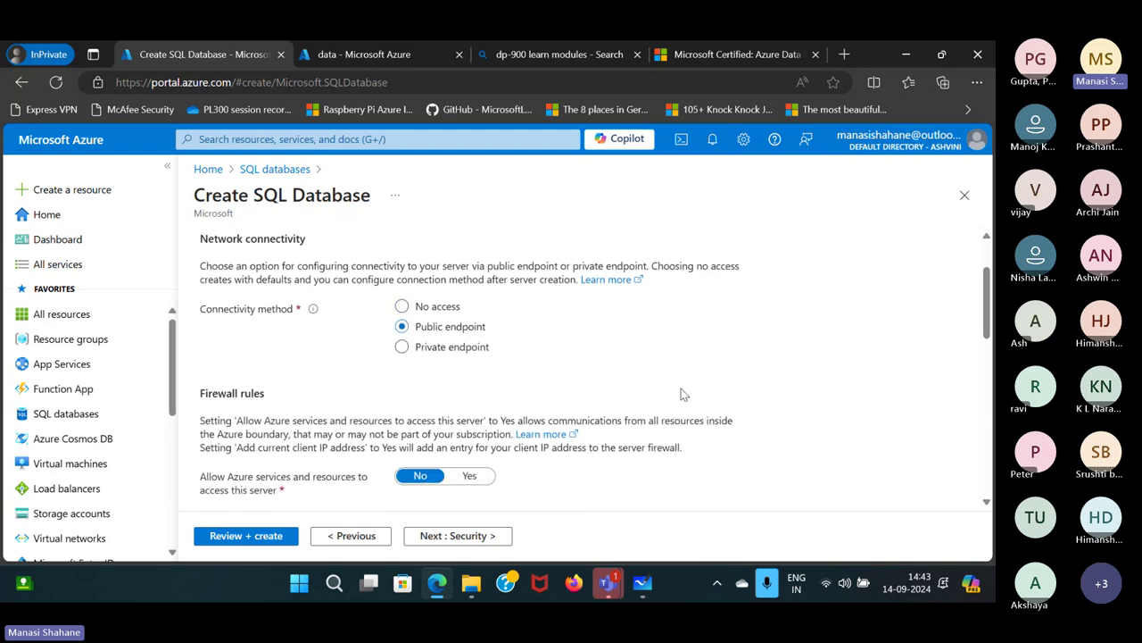
scroll(681, 389, "down", 2)
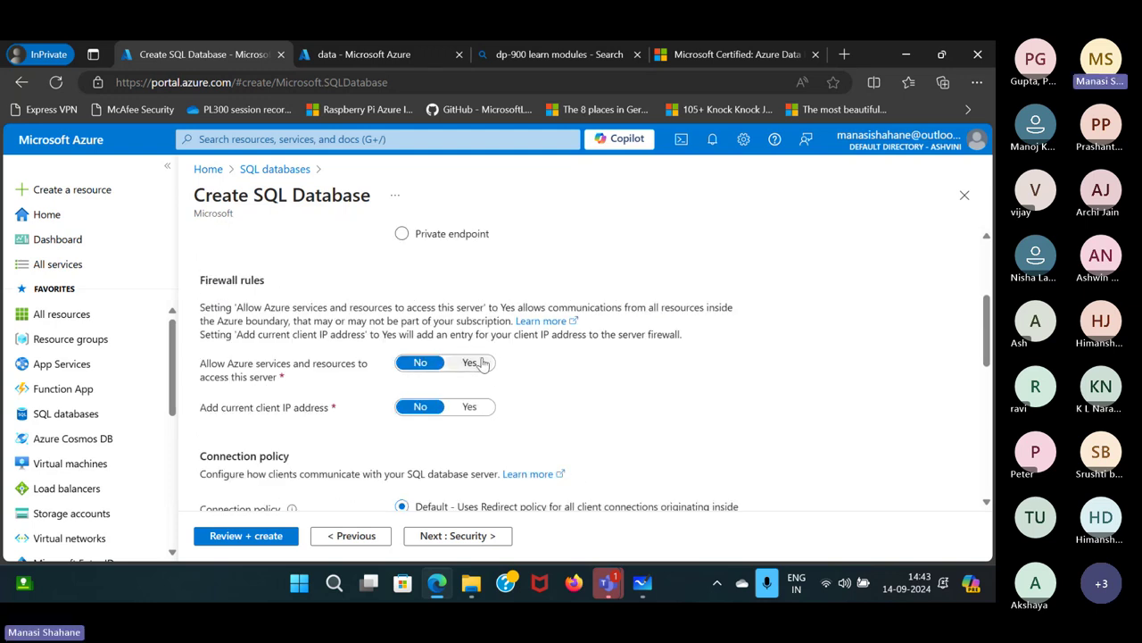
left_click(482, 363)
left_click(471, 406)
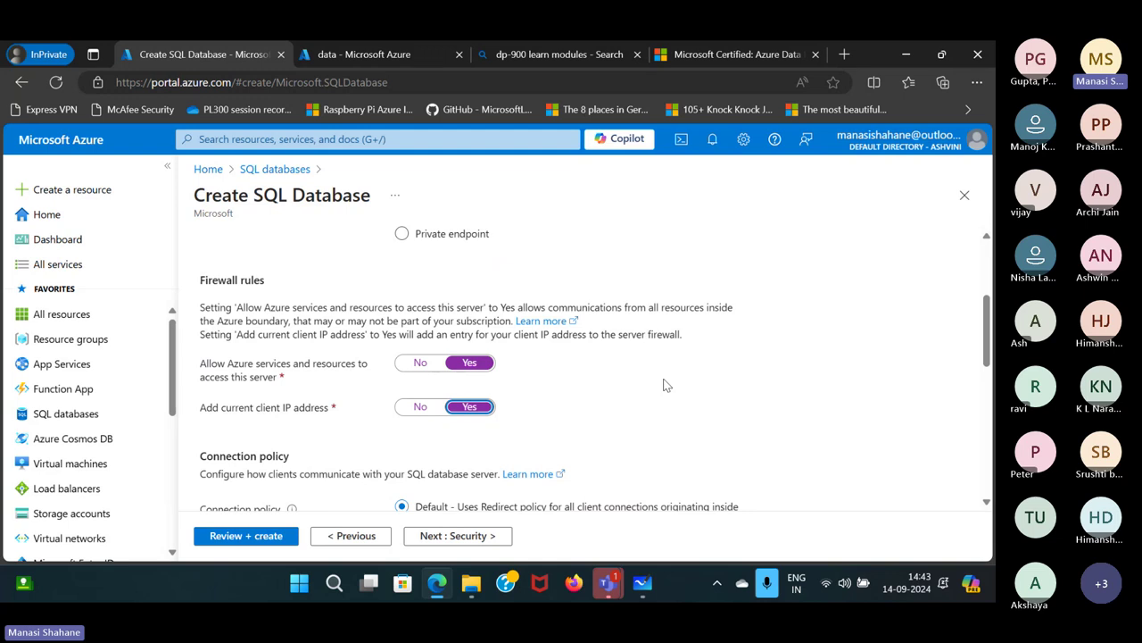
scroll(663, 386, "up", 1)
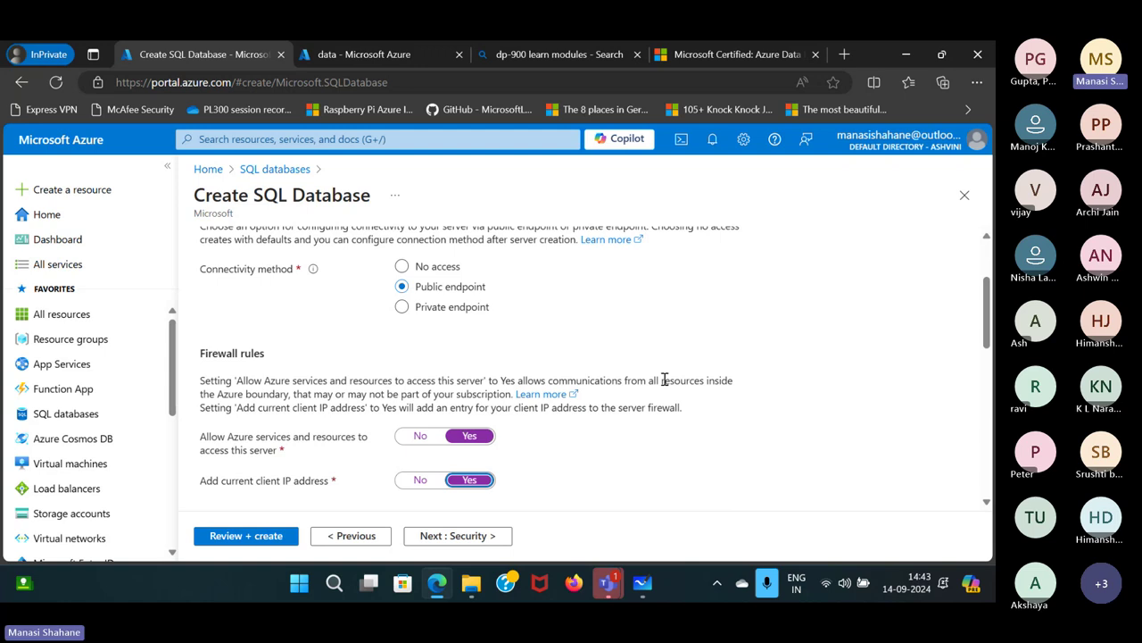
scroll(663, 382, "down", 3)
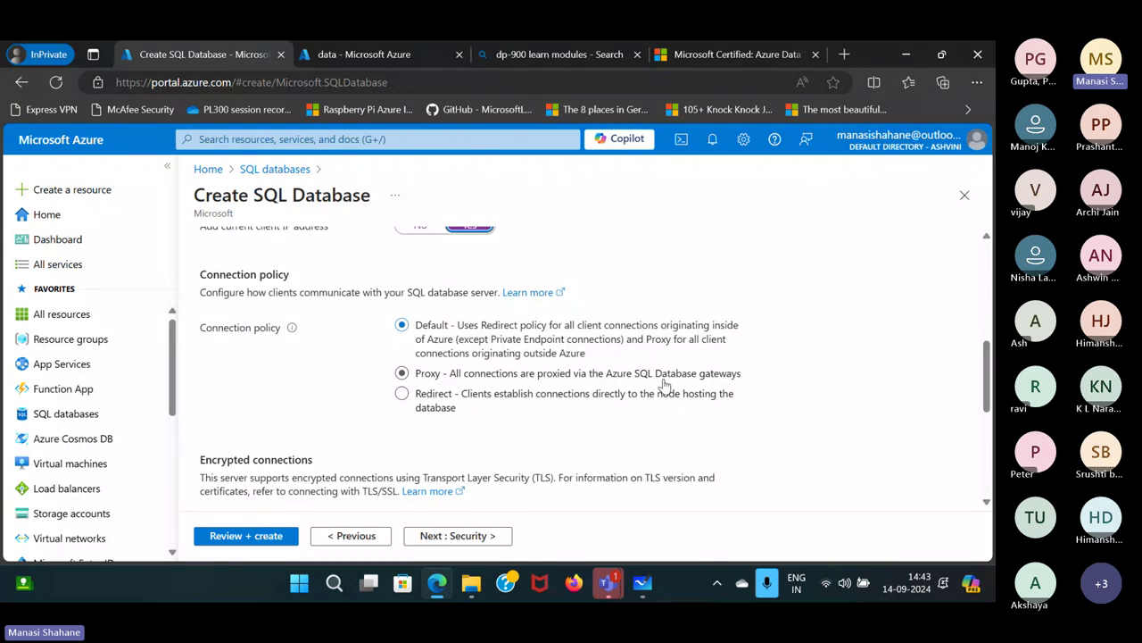
Skip past Security and choose Sample as existing data under Additional settings.
left_click(492, 545)
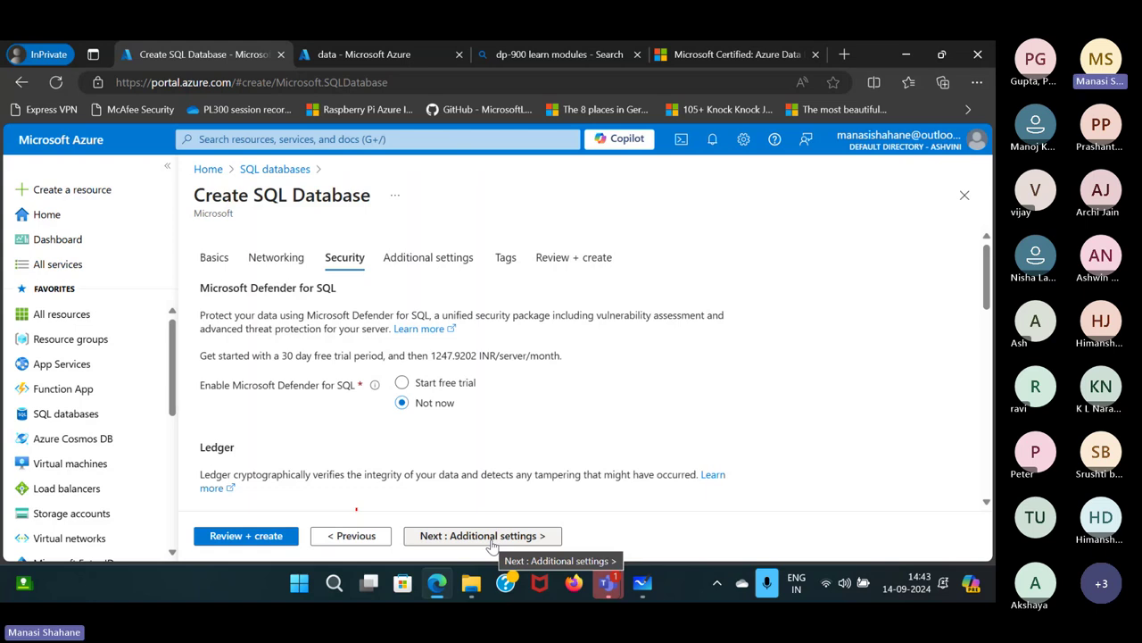
scroll(512, 412, "down", 1)
scroll(473, 300, "up", 1)
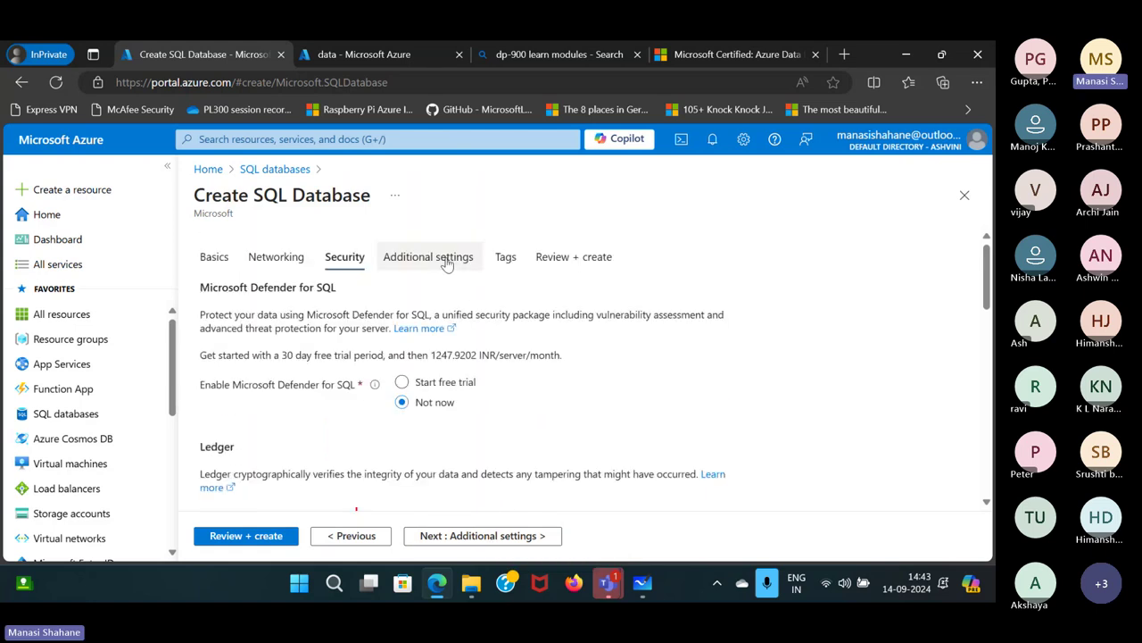
left_click(448, 263)
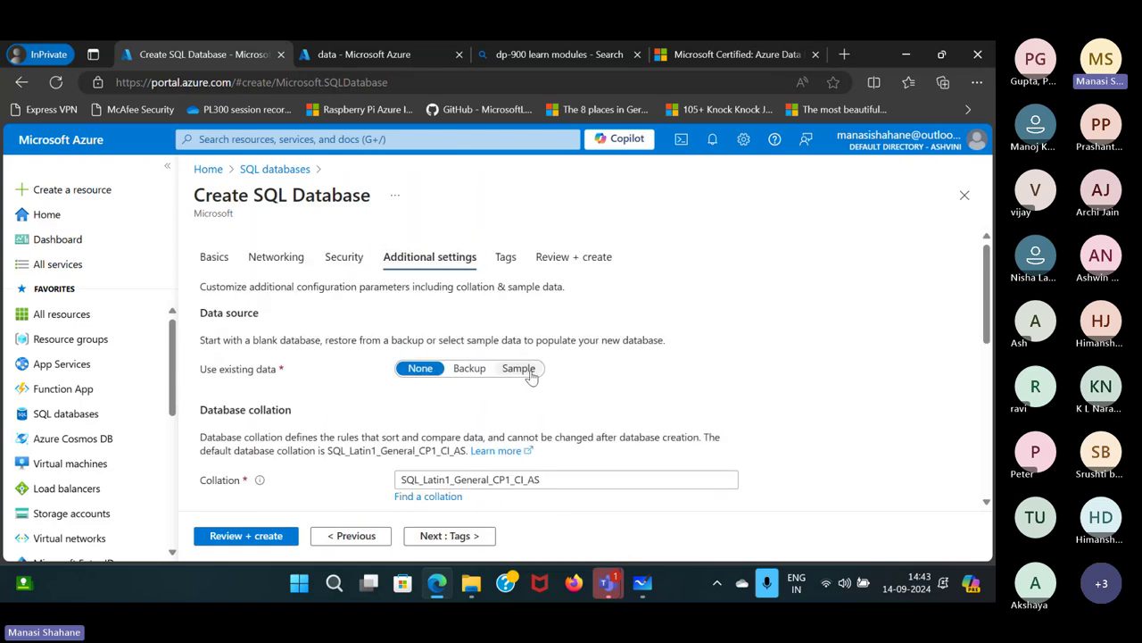
left_click(518, 368)
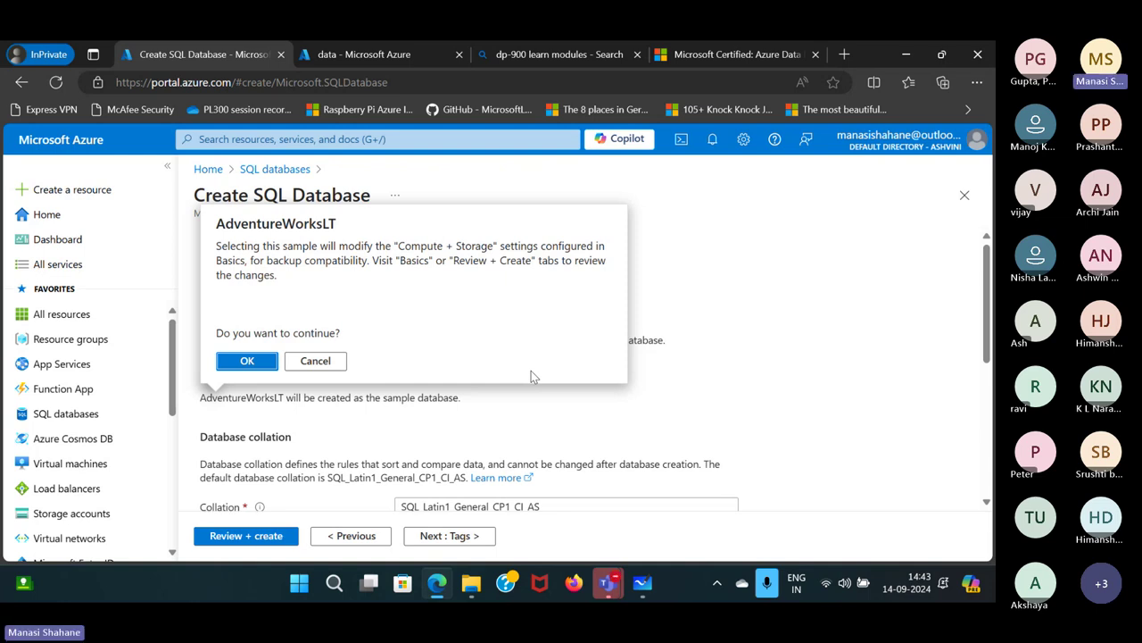
Confirm the AdventureWorksLT sample, review the summary, and submit the database for creation.
key("Return")
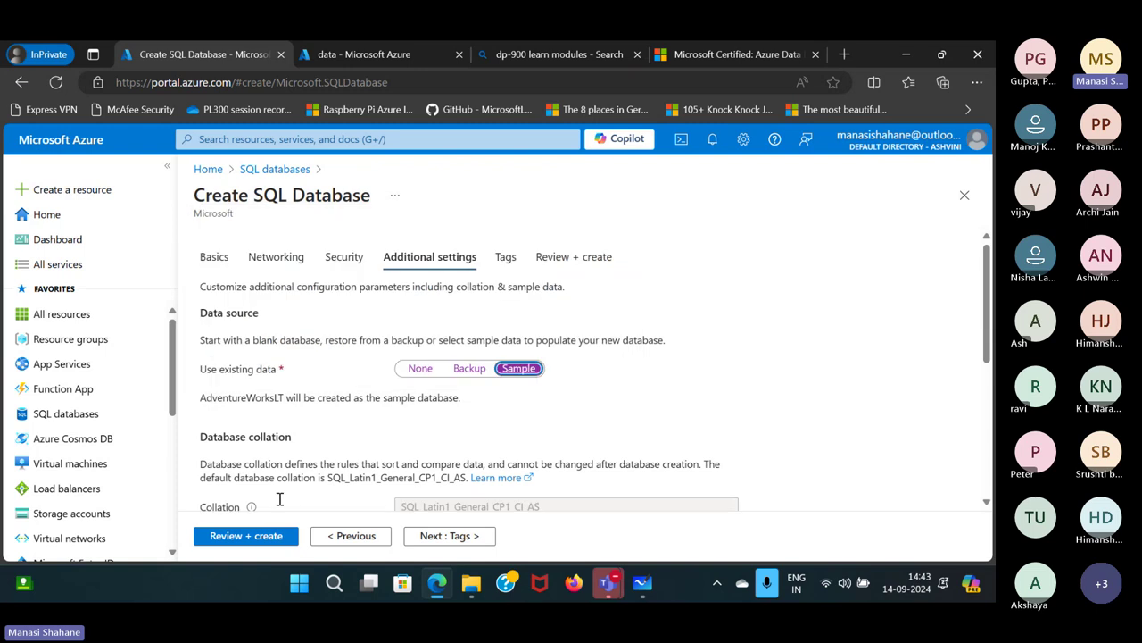
left_click(265, 537)
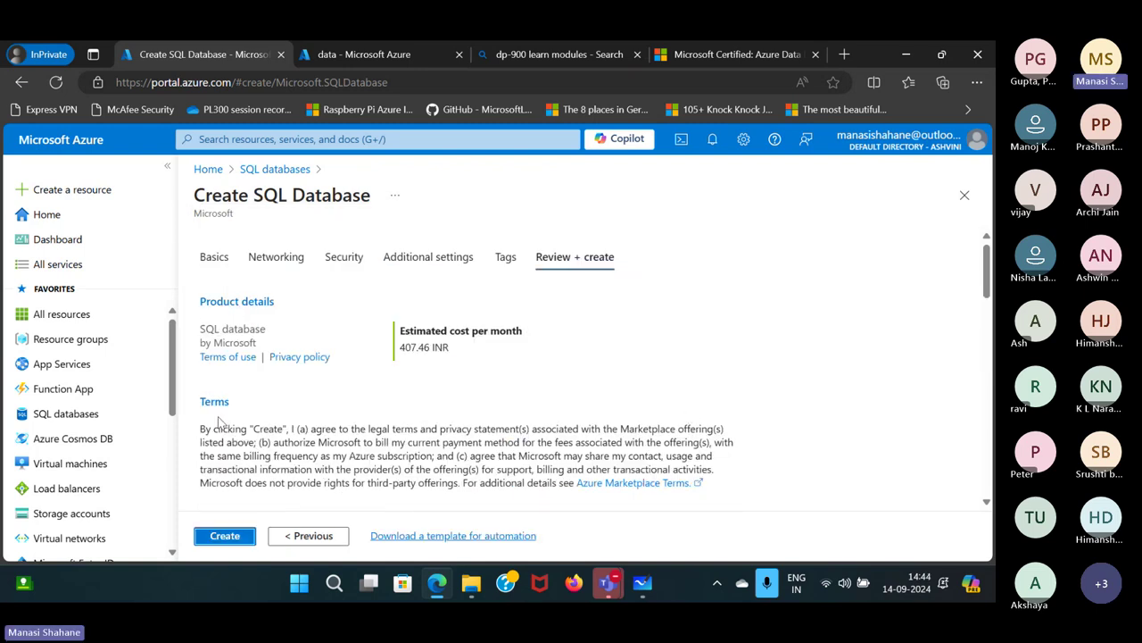
left_click(237, 537)
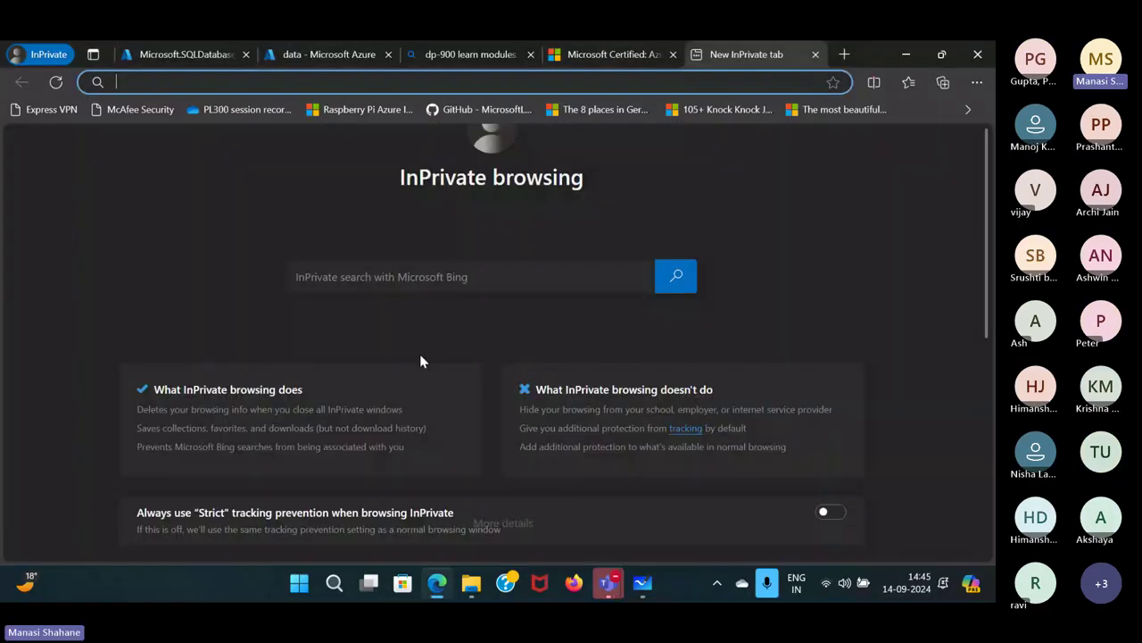
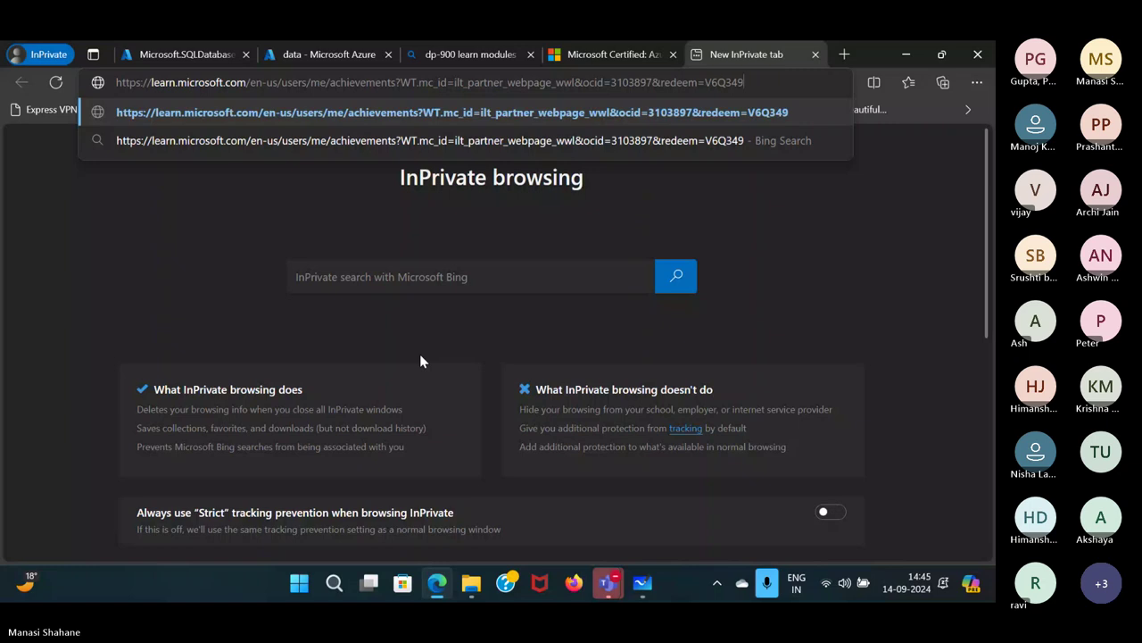
Open the pasted Learn achievements link, sign in, redeem the achievement code, and view the profile.
key("Return")
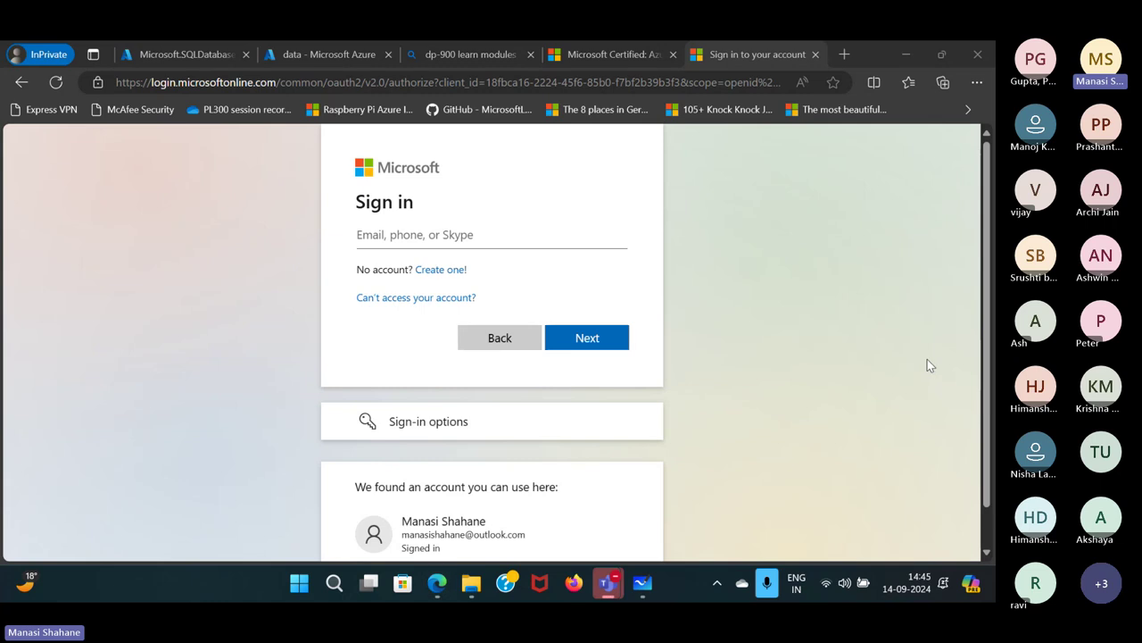
scroll(606, 459, "down", 1)
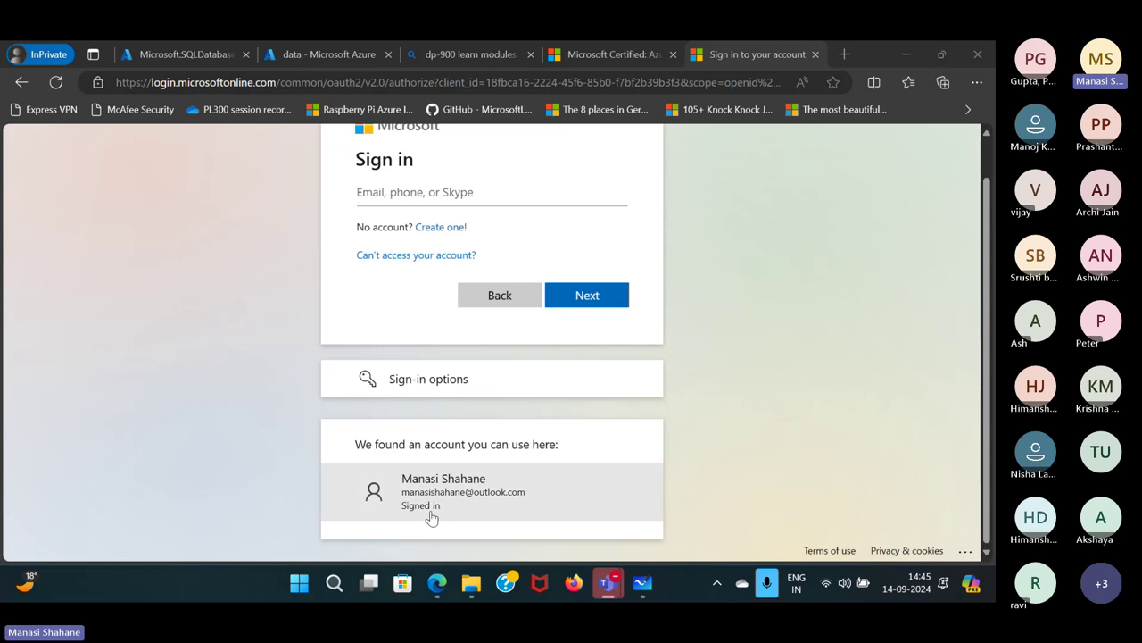
left_click(457, 501)
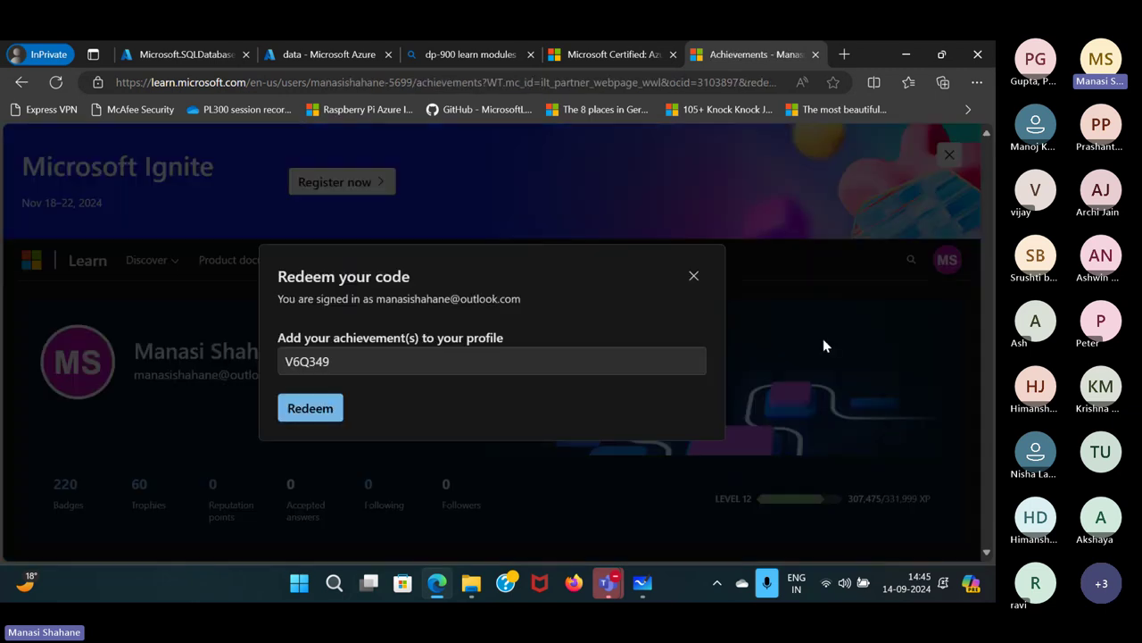
left_click(302, 417)
left_click(330, 408)
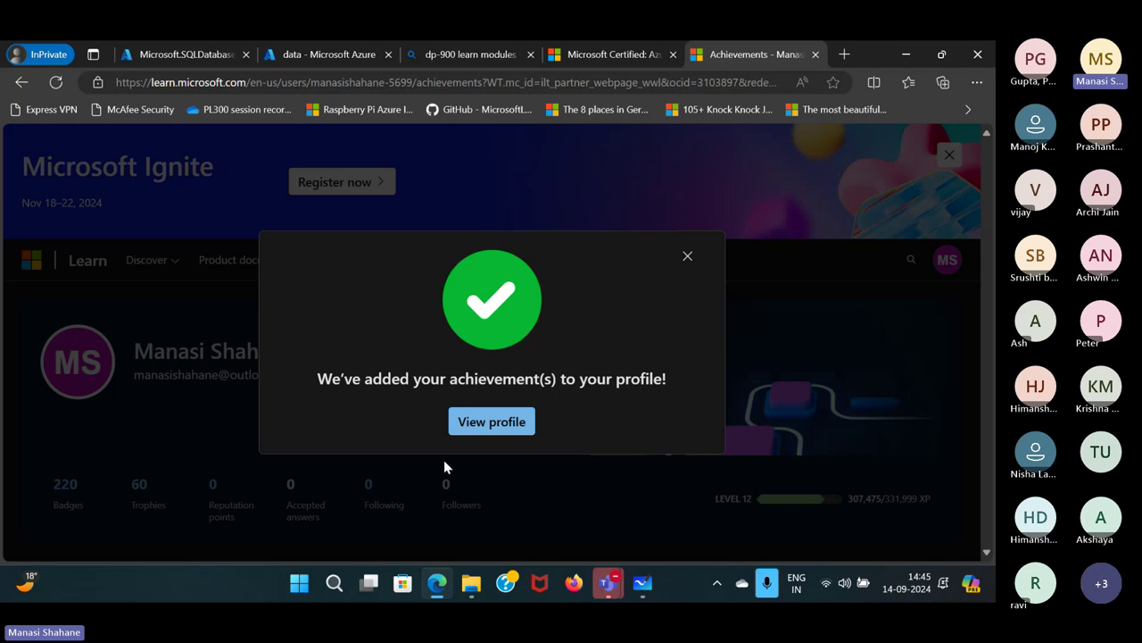
left_click(508, 428)
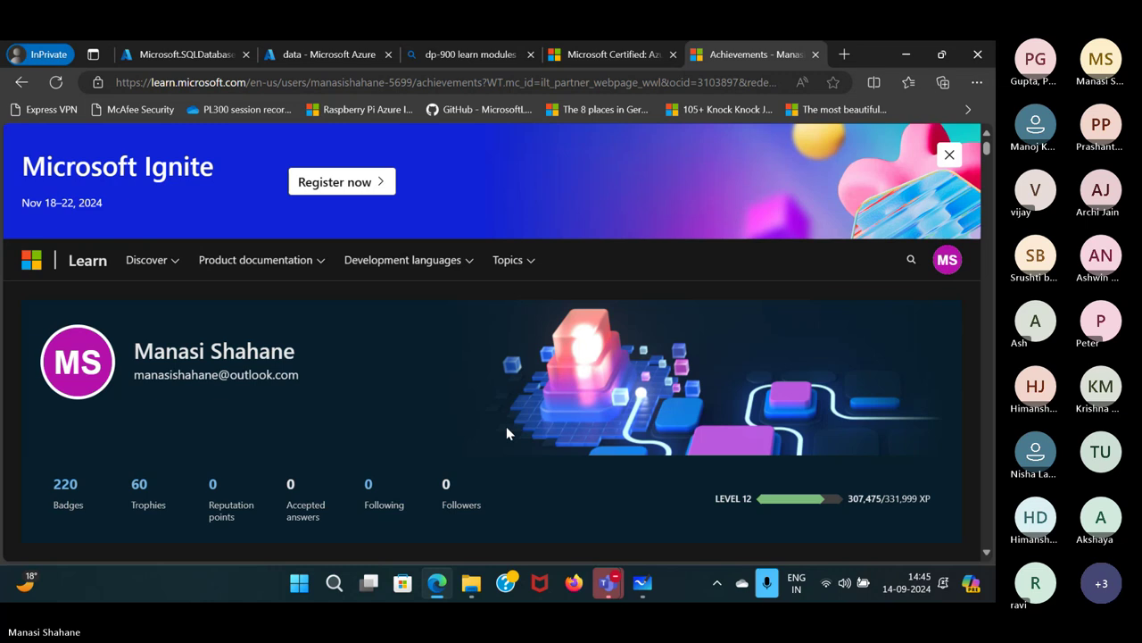
Show course achievements and open the printable Microsoft Azure Data Fundamentals certificate.
scroll(506, 426, "down", 7)
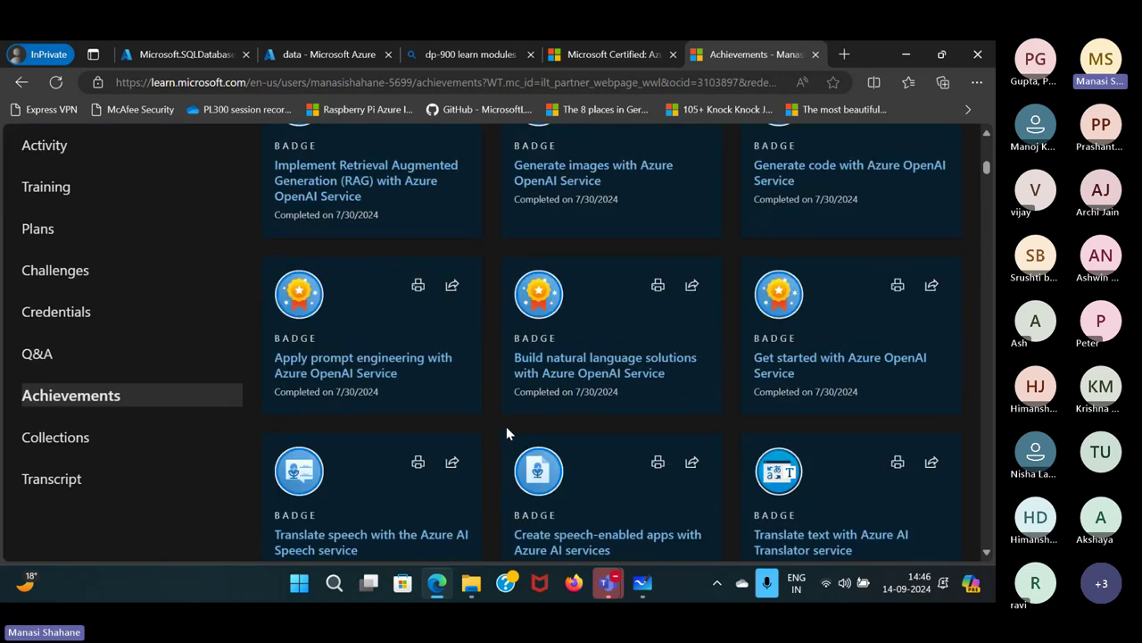
scroll(506, 426, "up", 7)
scroll(344, 365, "down", 5)
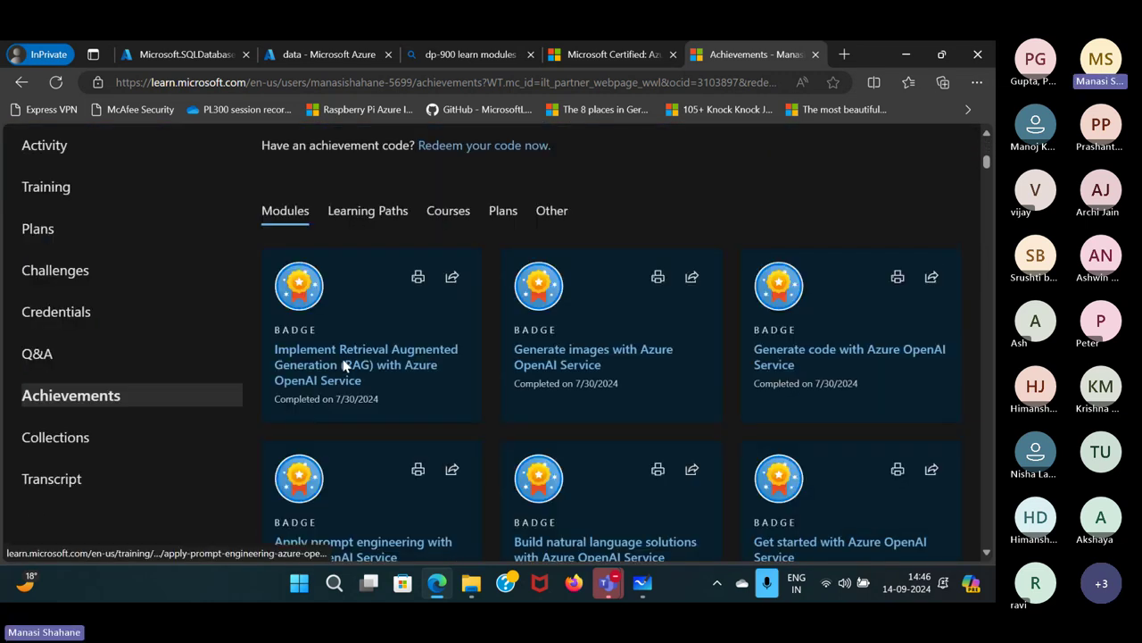
left_click(89, 398)
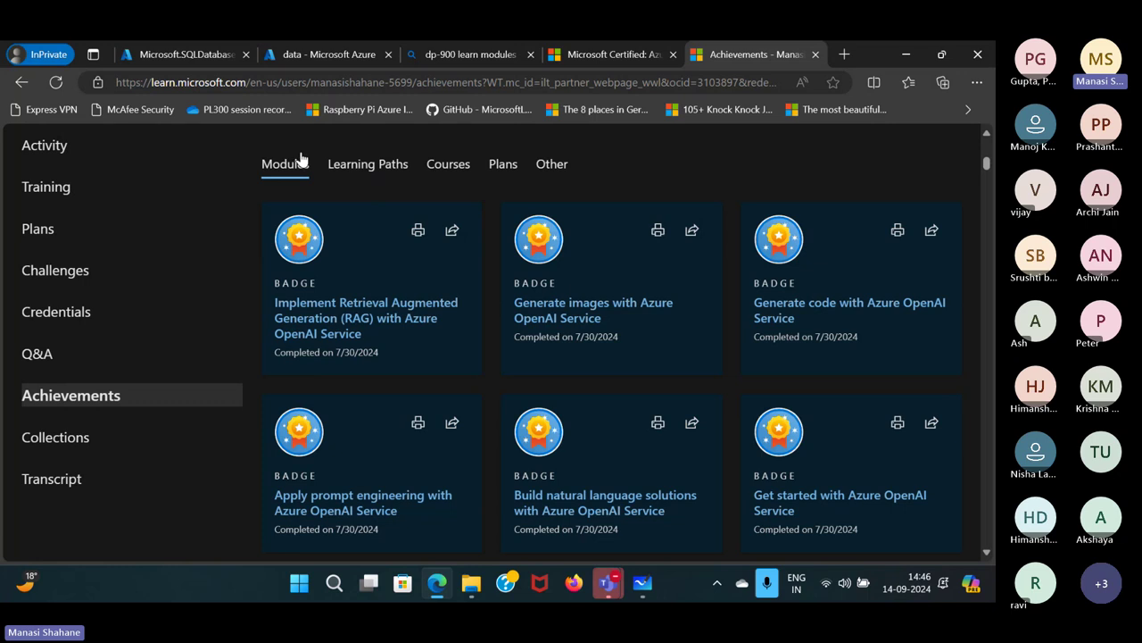
left_click(443, 168)
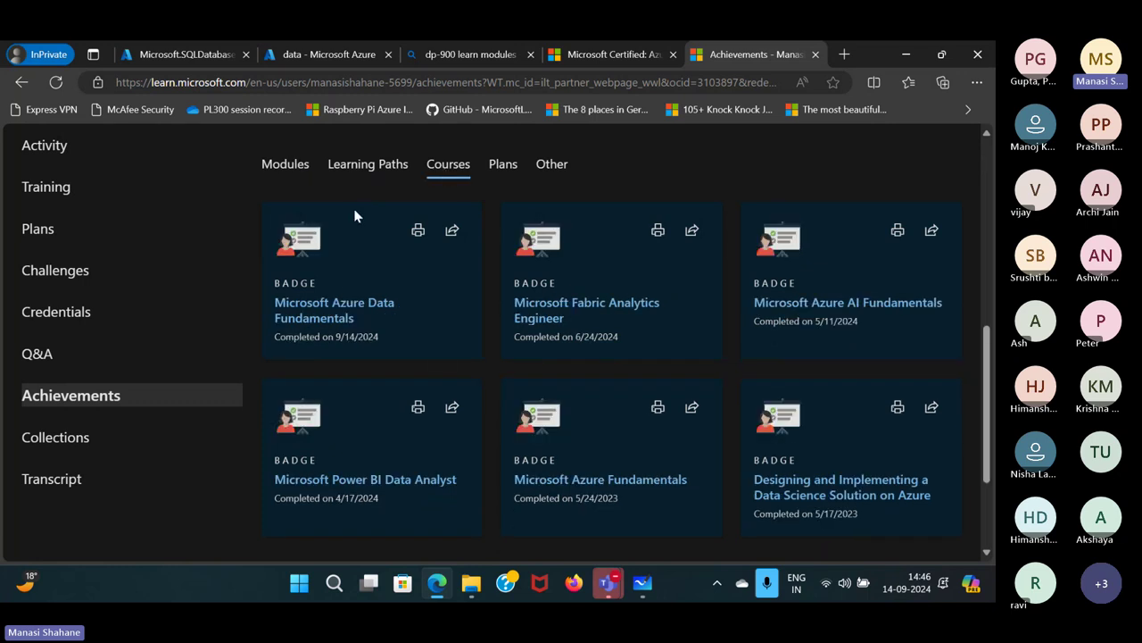
left_click(419, 233)
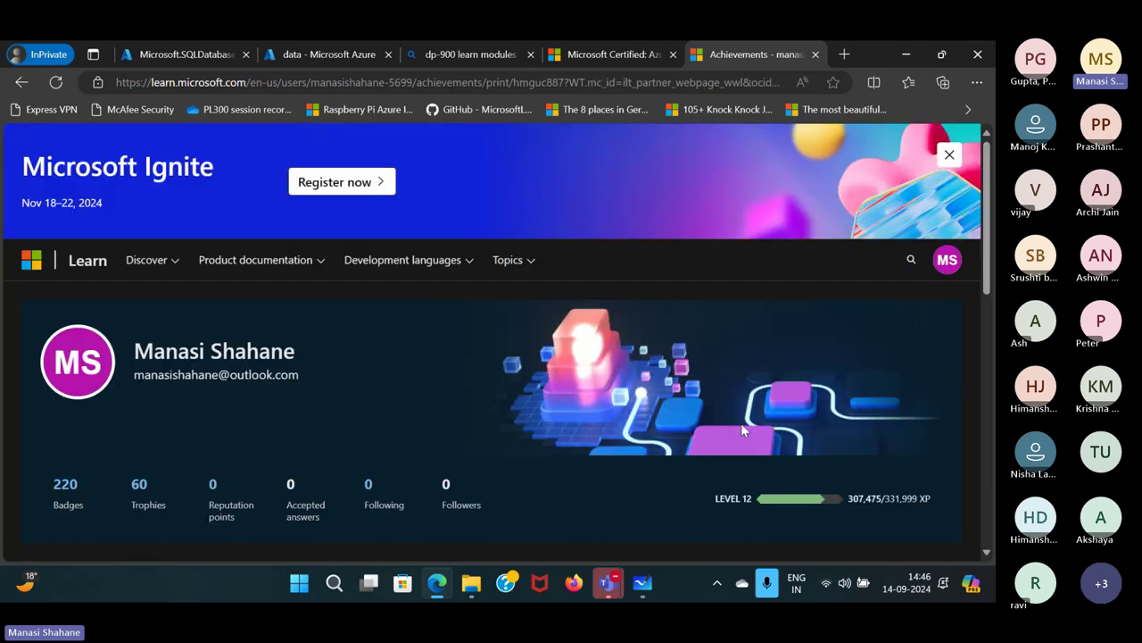
scroll(741, 428, "down", 4)
scroll(741, 429, "down", 2)
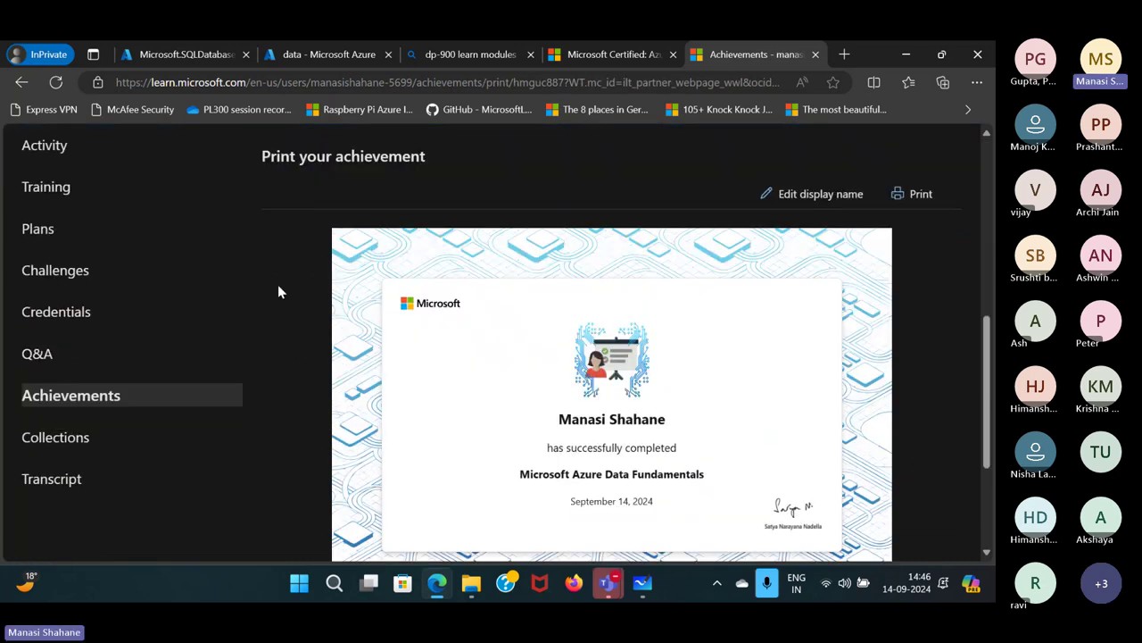
Return to achievements, dismiss the redemption prompt, and reopen the Azure Data Fundamentals certificate.
left_click(22, 85)
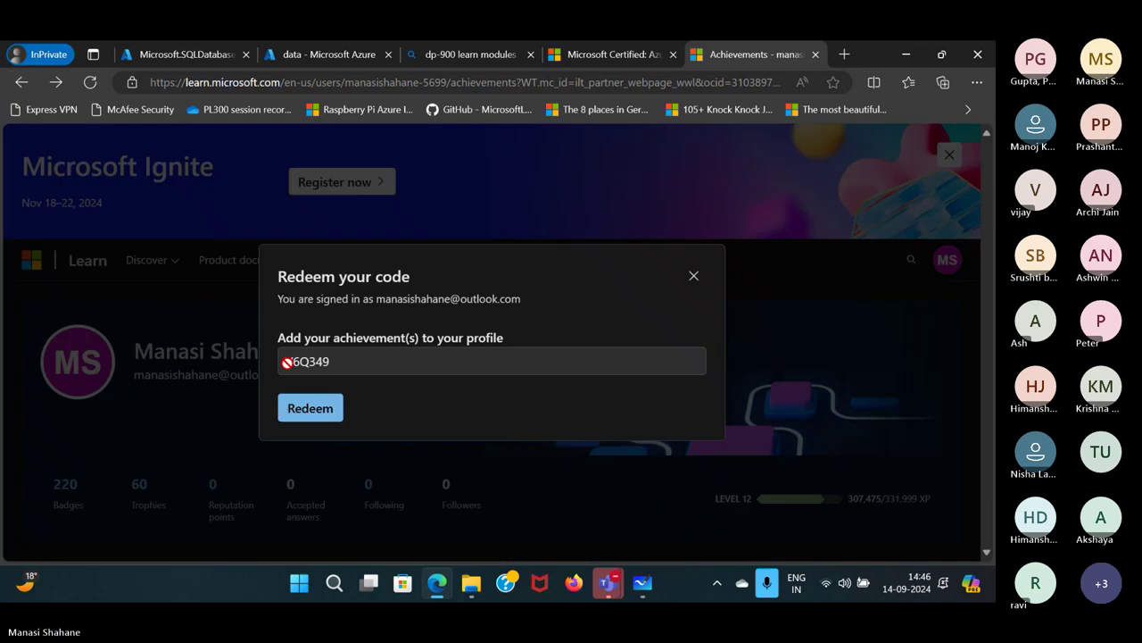
left_click(694, 277)
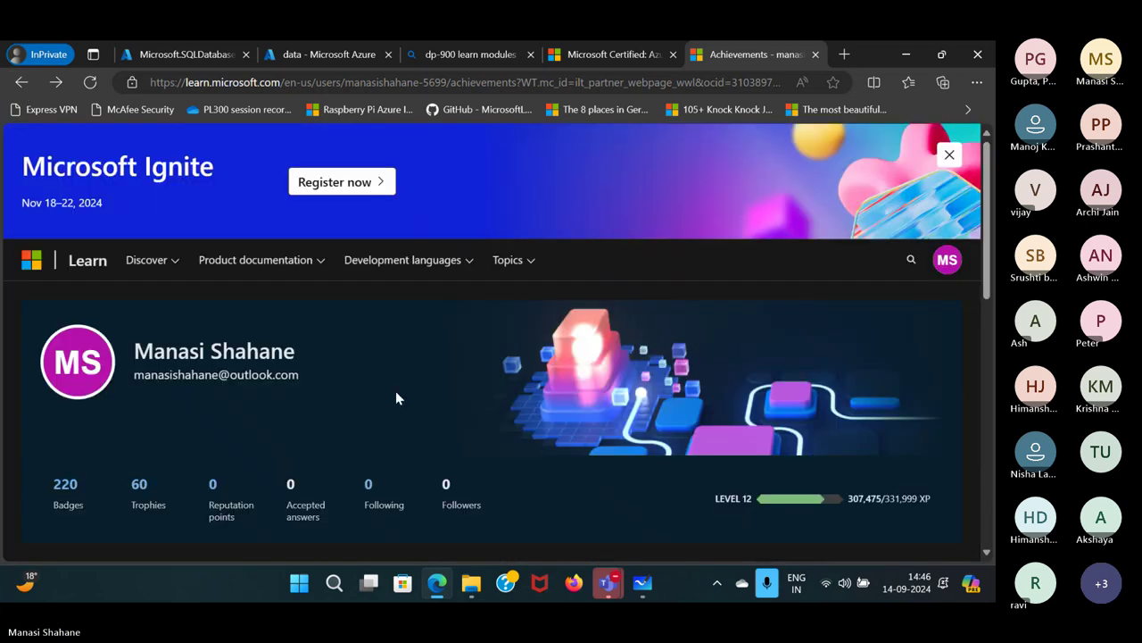
scroll(395, 390, "down", 4)
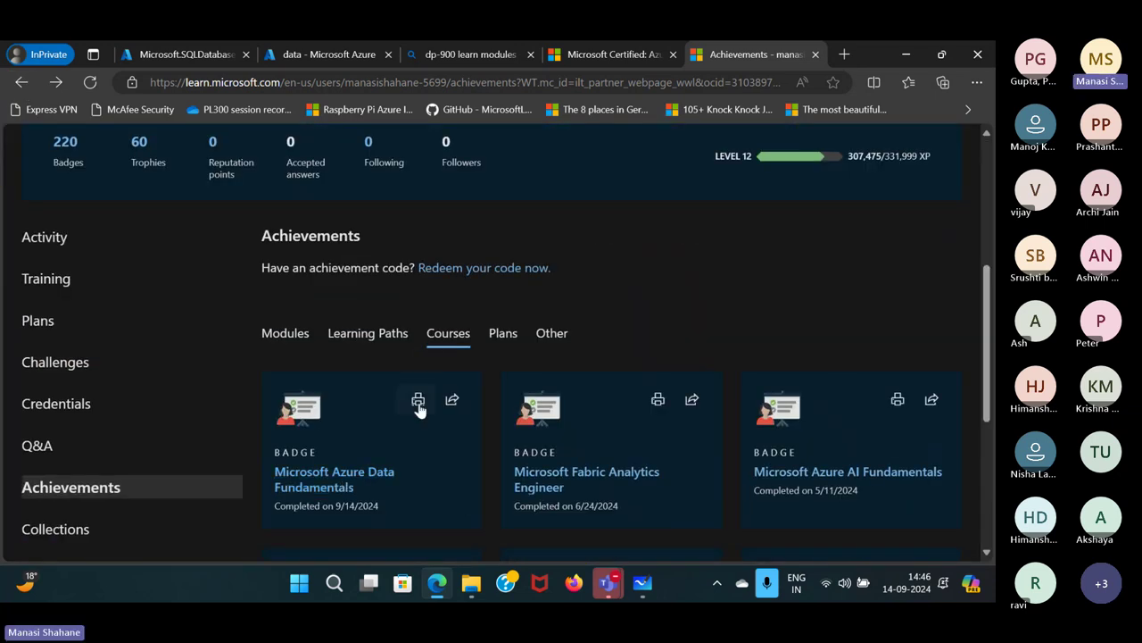
scroll(419, 407, "down", 1)
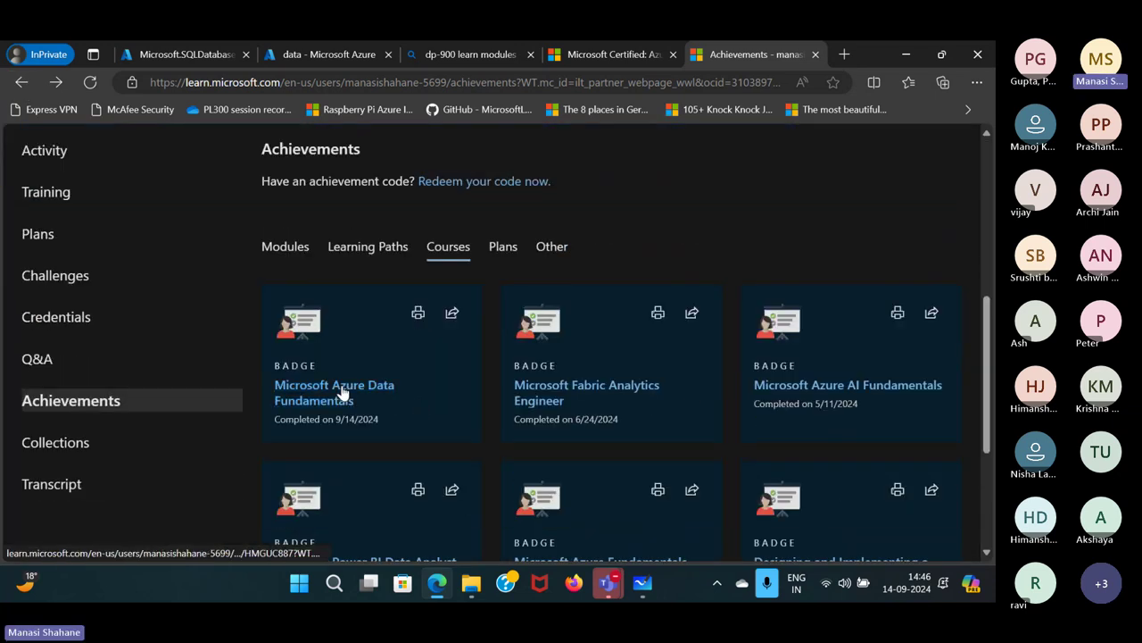
left_click(423, 314)
scroll(821, 378, "down", 7)
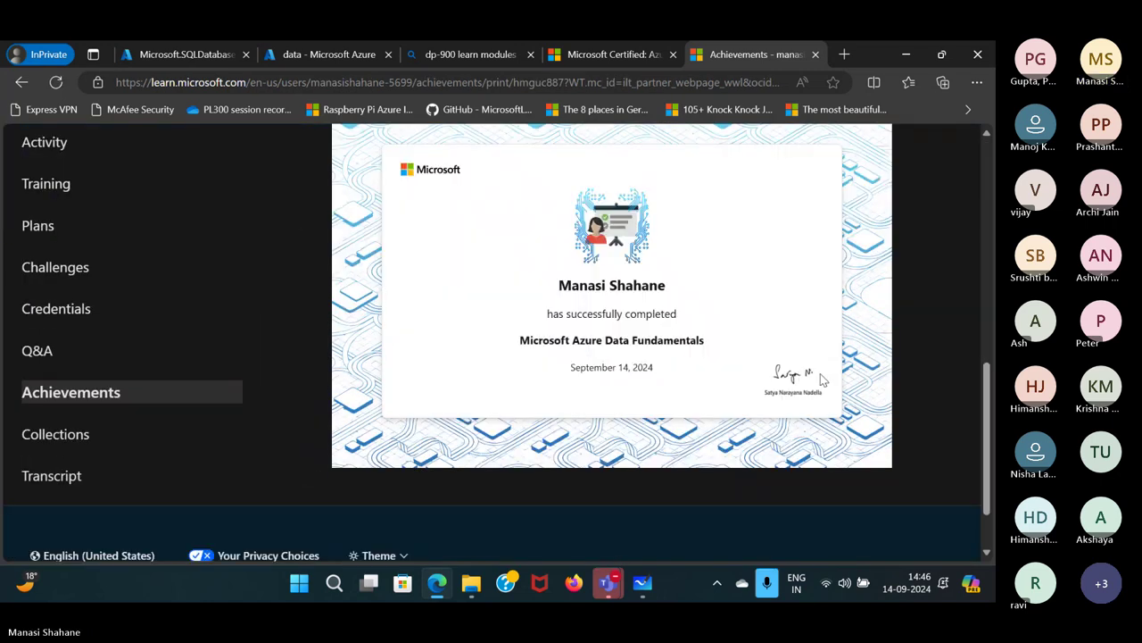
scroll(821, 377, "up", 1)
scroll(821, 373, "up", 5)
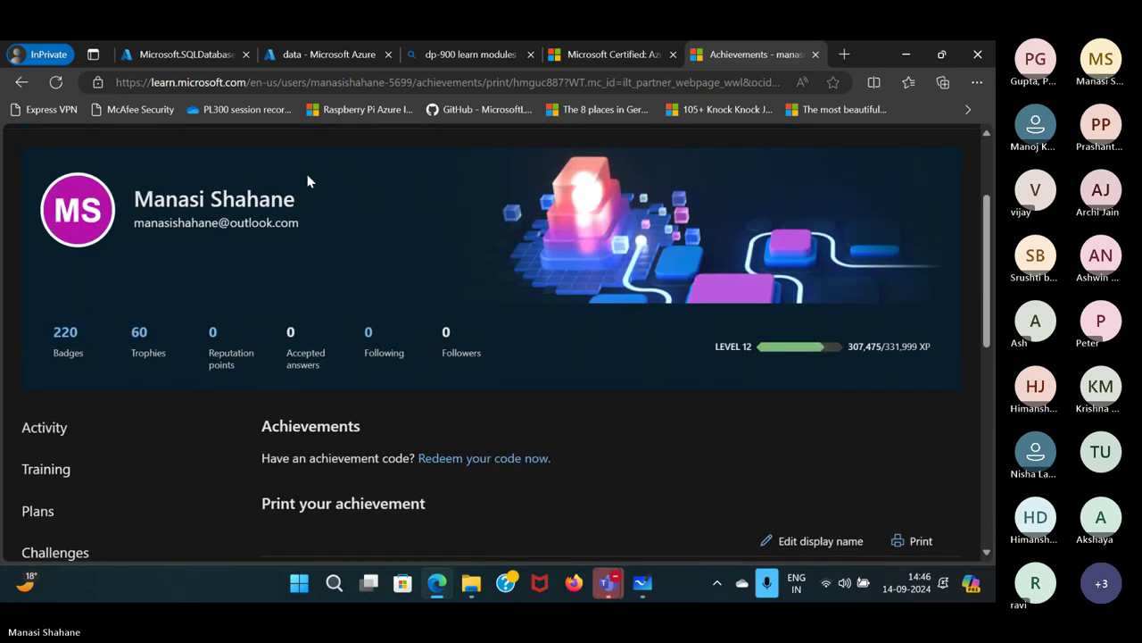
Wait for the webinardB deployment to complete, then go to the webinardB database resource.
left_click(174, 61)
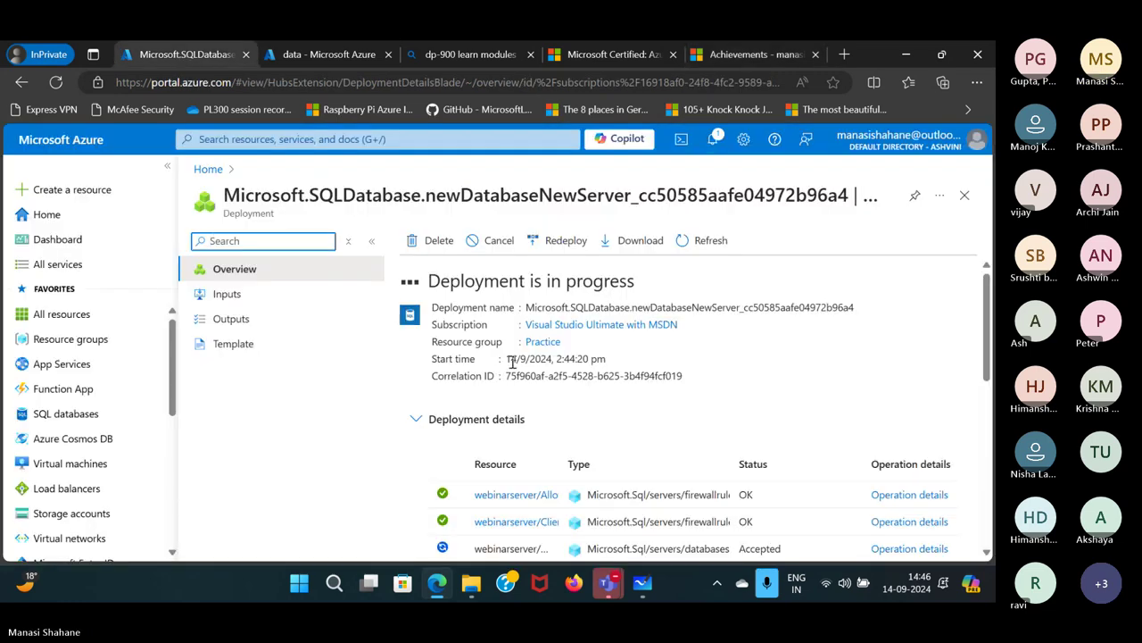
scroll(728, 366, "down", 1)
scroll(727, 364, "down", 2)
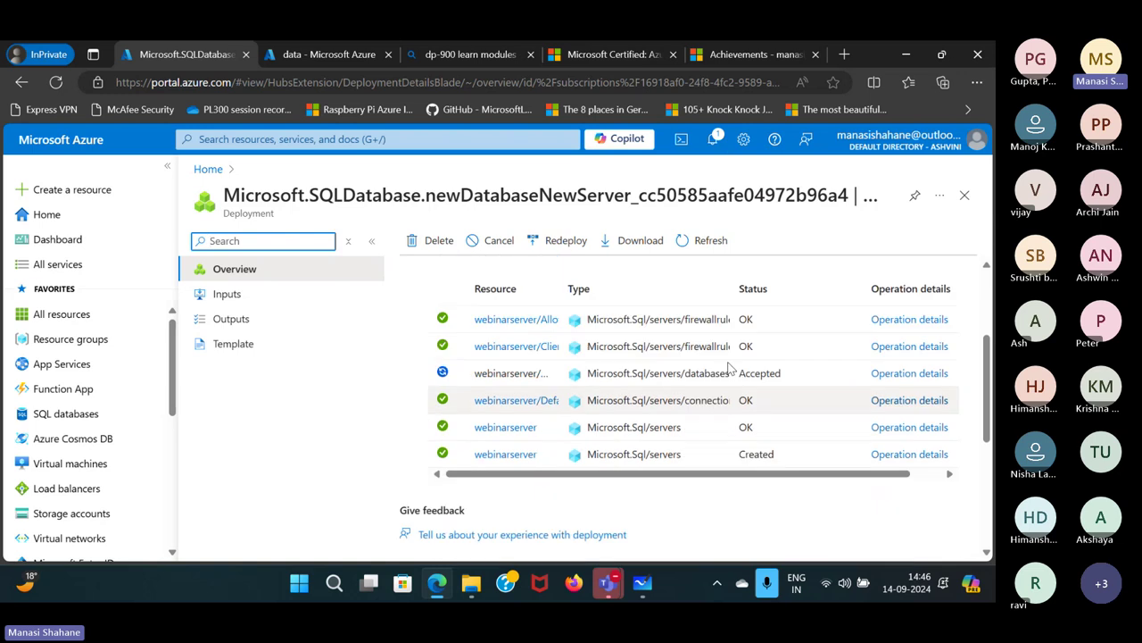
scroll(729, 366, "up", 3)
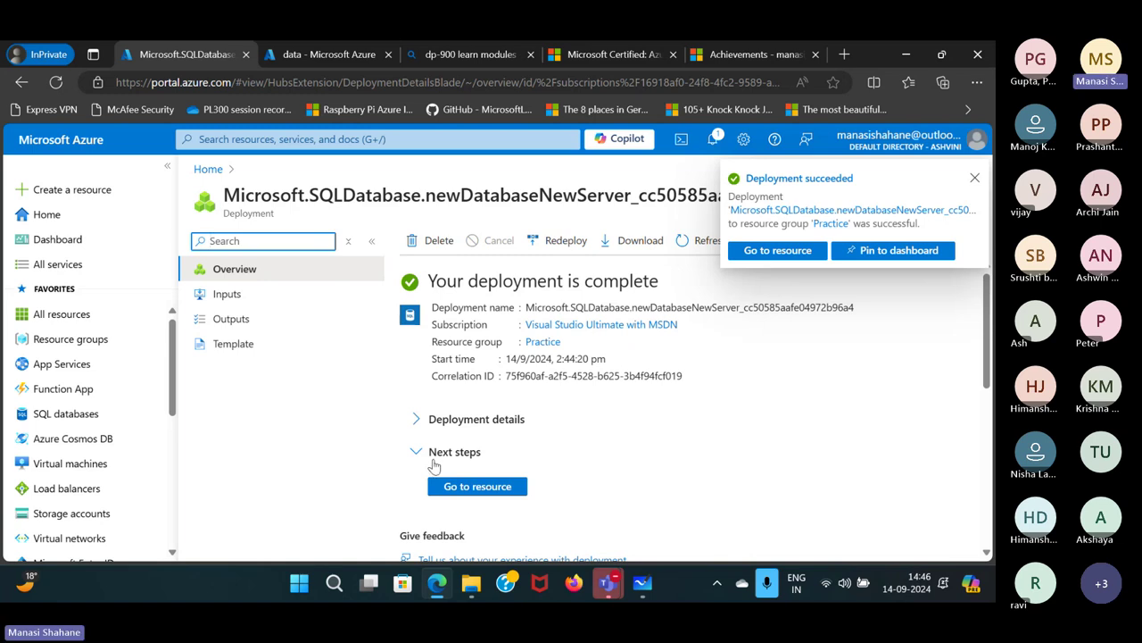
left_click(479, 487)
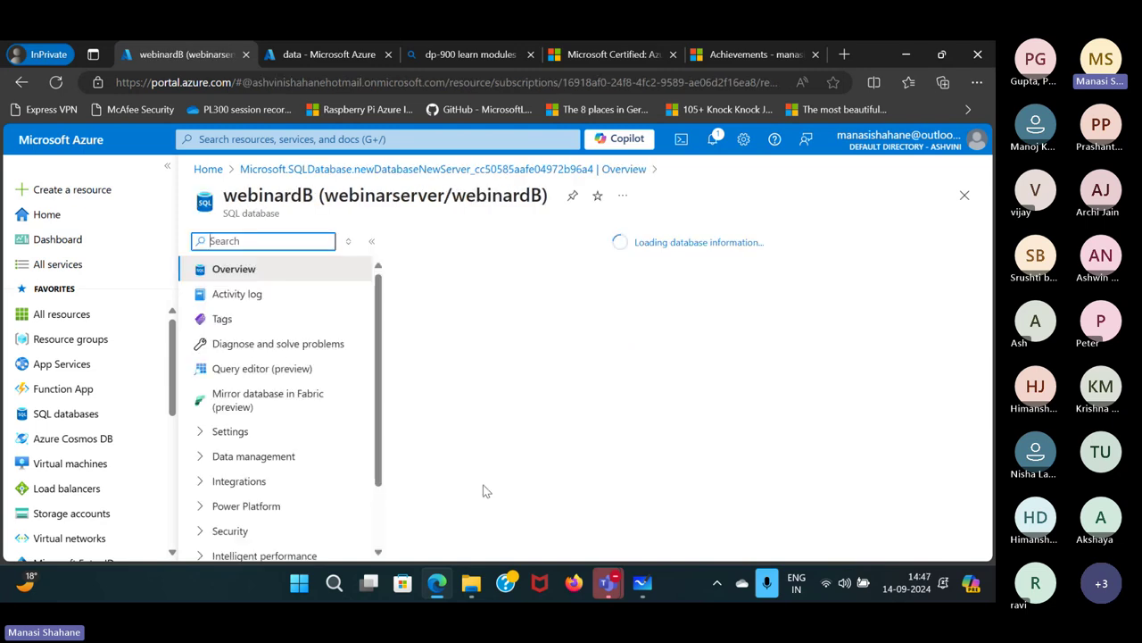
Open the webinardB query editor sign-in, then view the Azure Data Fundamentals exam page.
scroll(912, 399, "down", 3)
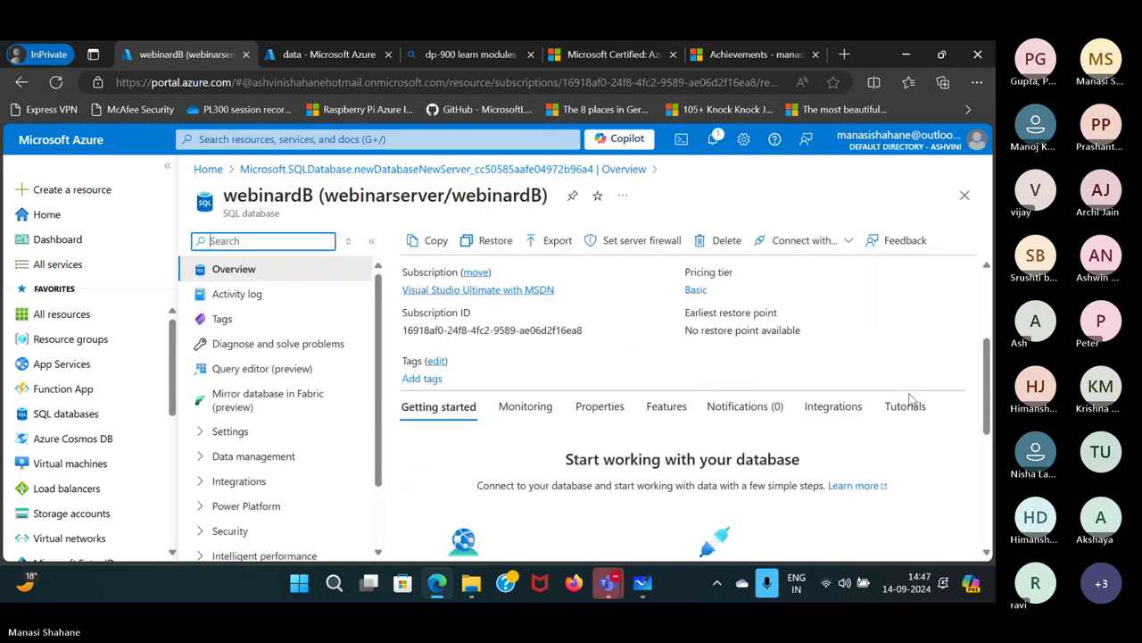
scroll(911, 398, "up", 3)
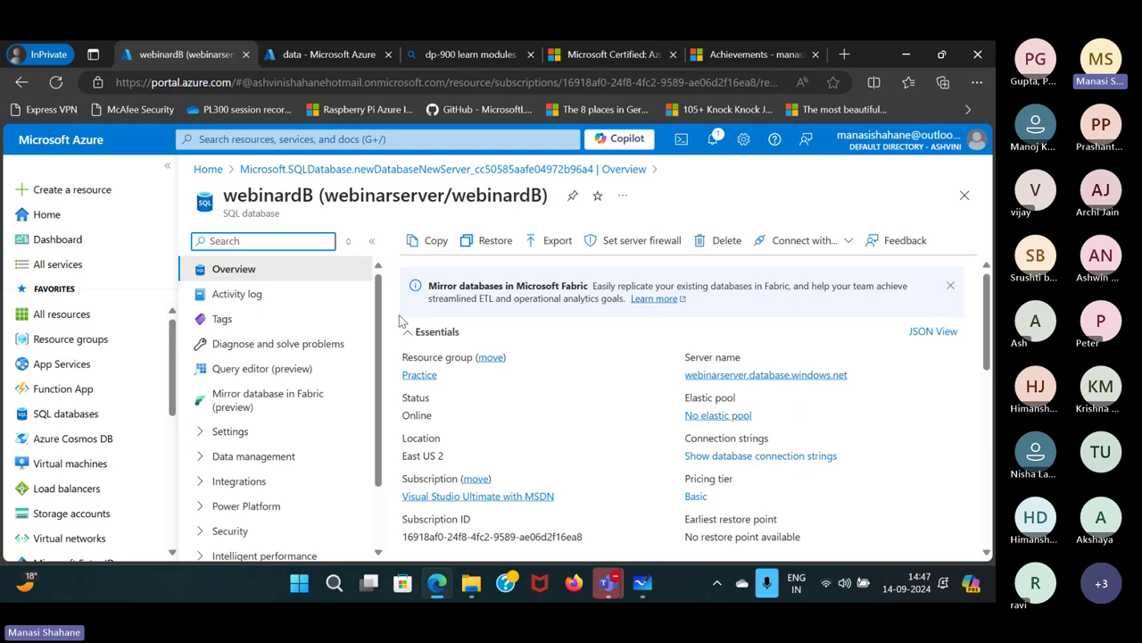
left_click(219, 377)
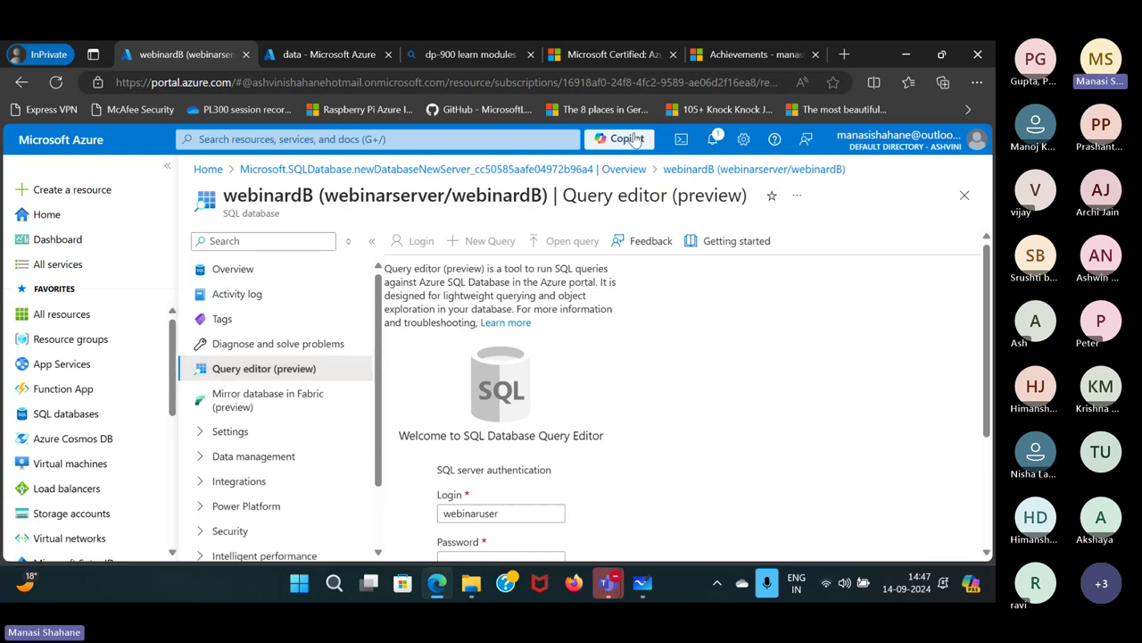
left_click(639, 59)
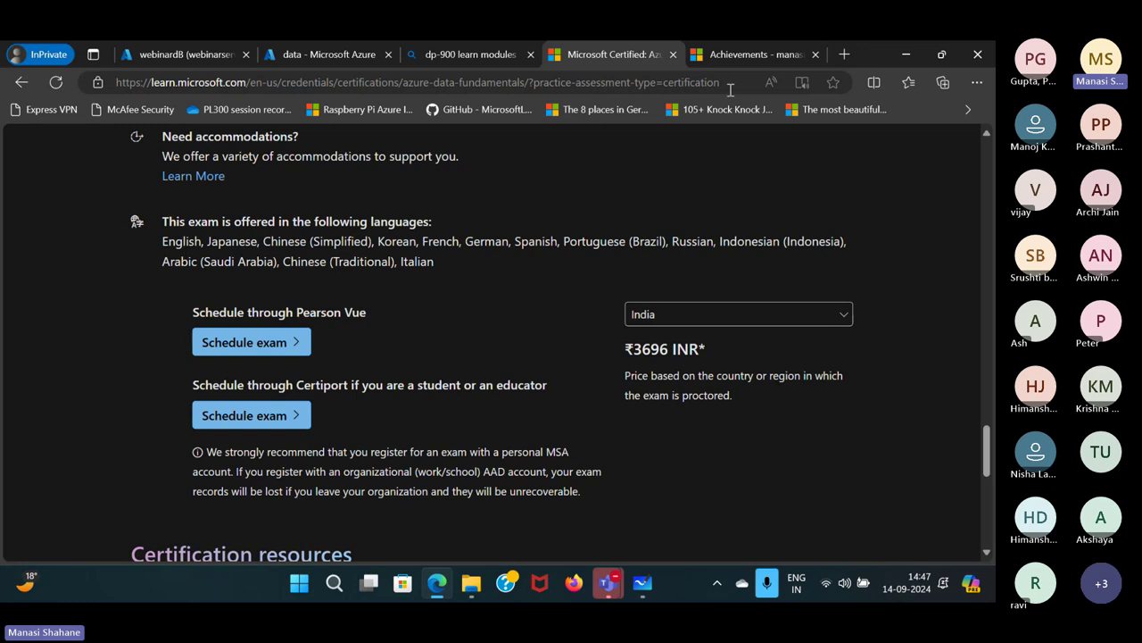
Show the Microsoft Azure Data Fundamentals completion certificate on the Learn achievements page.
left_click(756, 52)
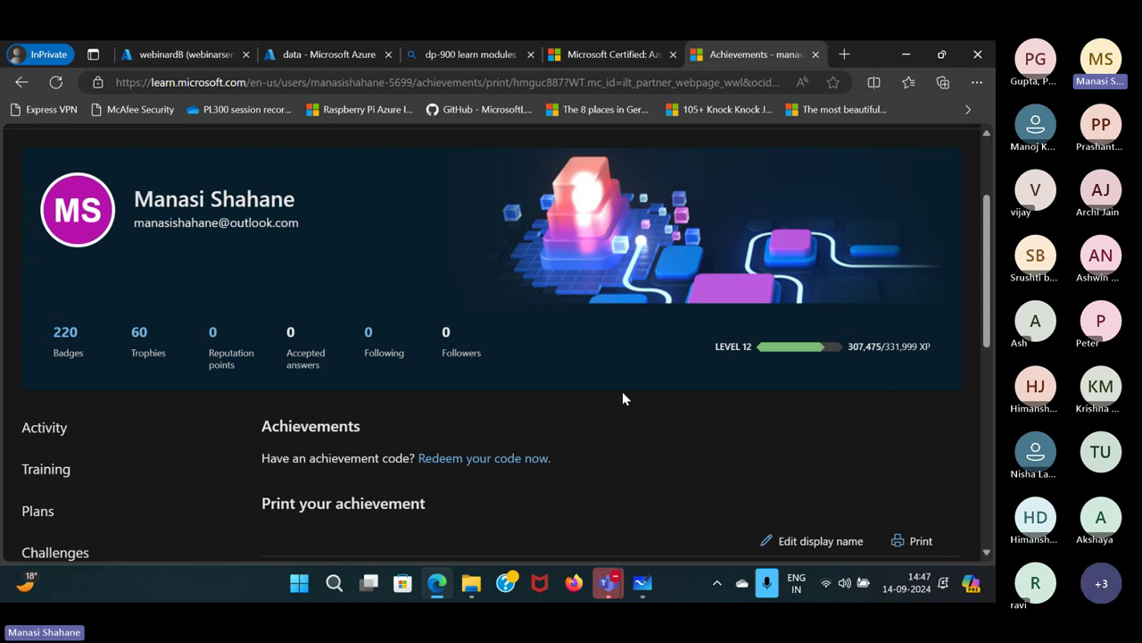
scroll(622, 398, "down", 3)
scroll(626, 398, "down", 2)
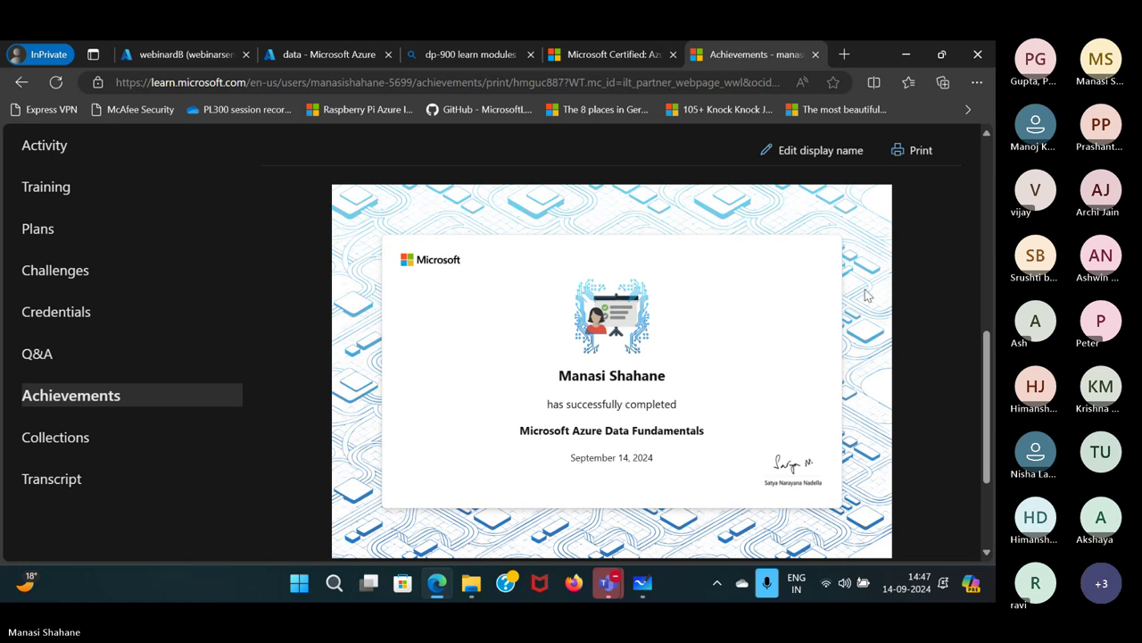
Log in to the webinardB query editor with the SQL server login and password.
left_click(212, 57)
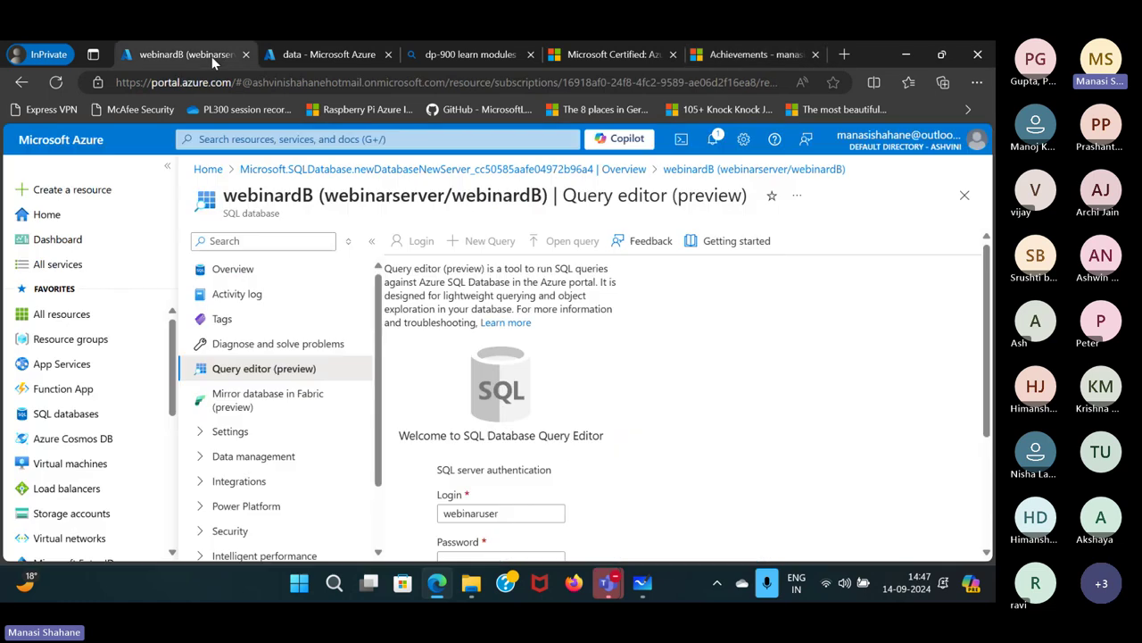
scroll(500, 379, "down", 1)
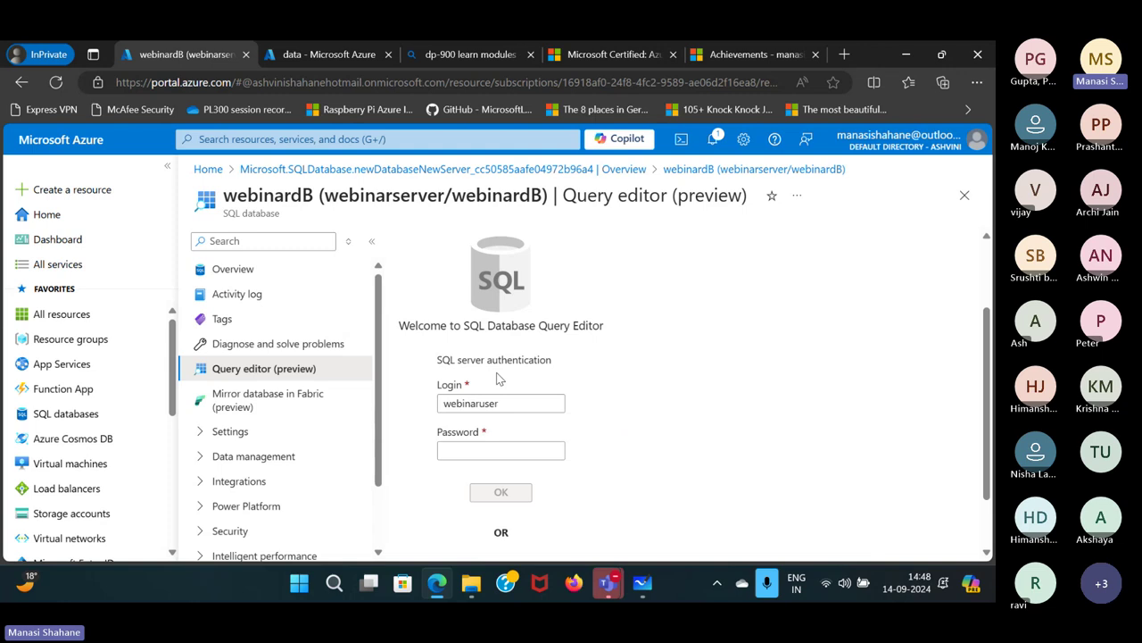
left_click(456, 452)
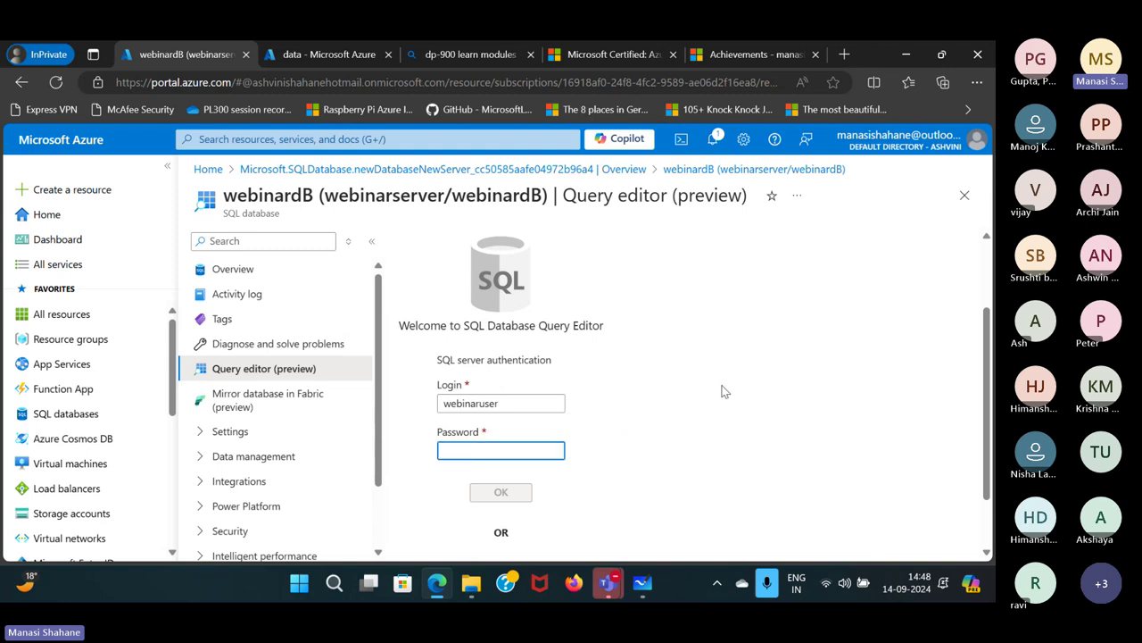
type("••••••")
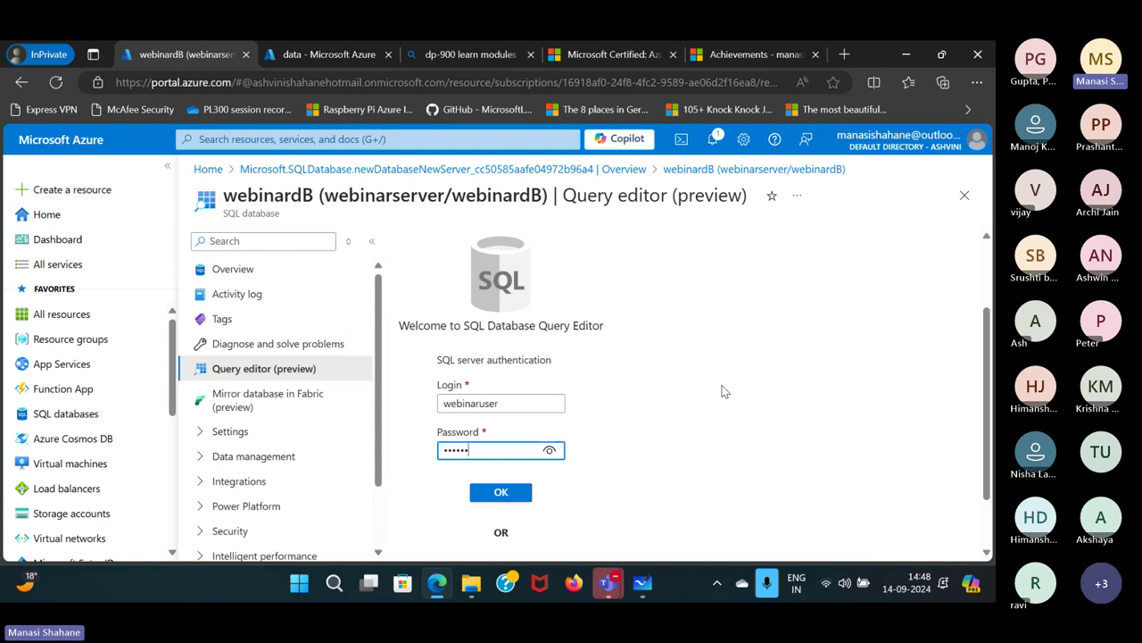
type("••••")
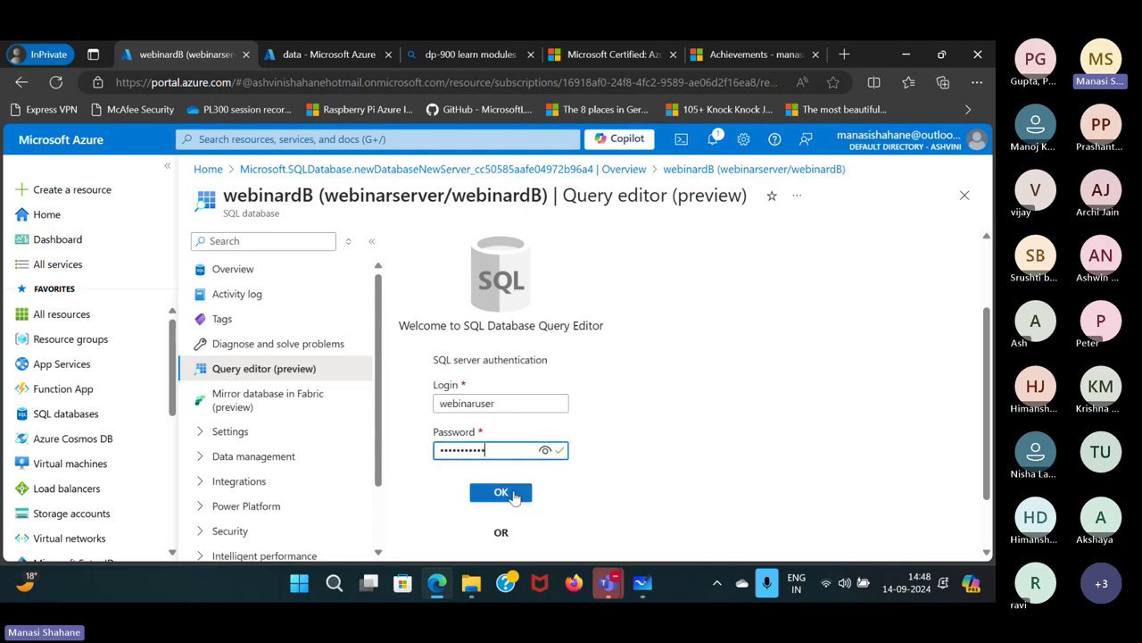
left_click(500, 492)
scroll(639, 434, "up", 1)
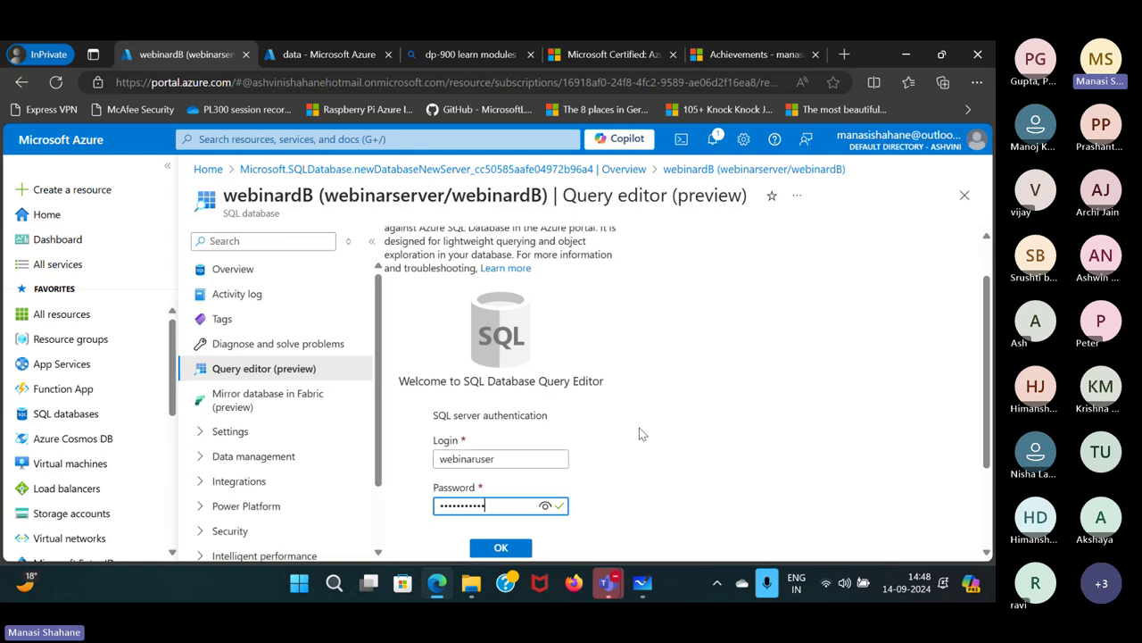
scroll(639, 433, "down", 2)
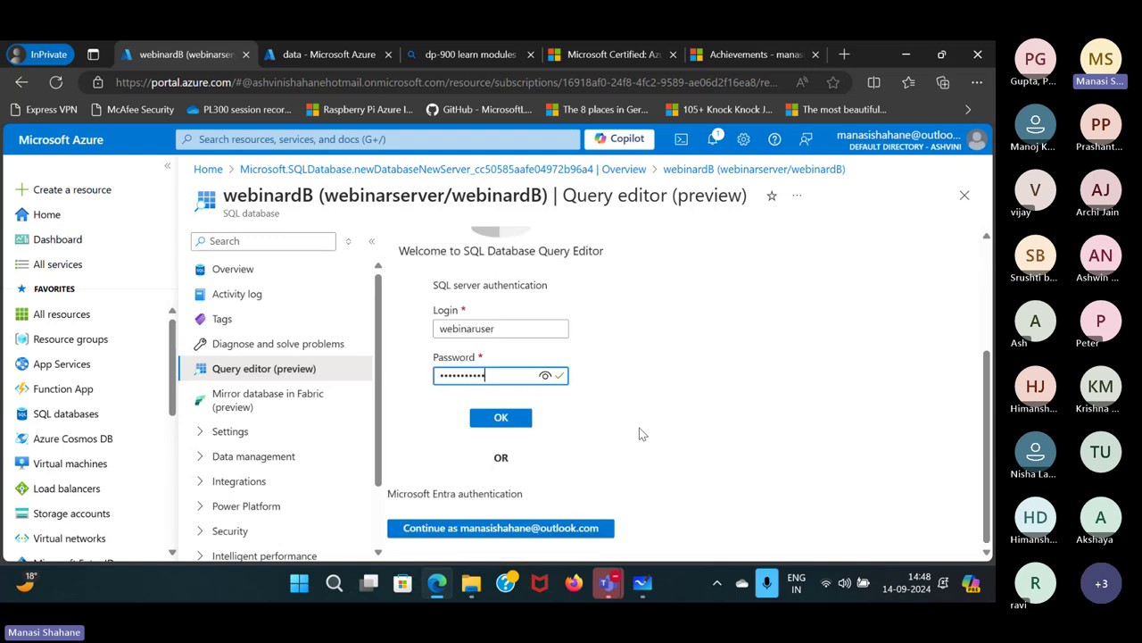
left_click(502, 419)
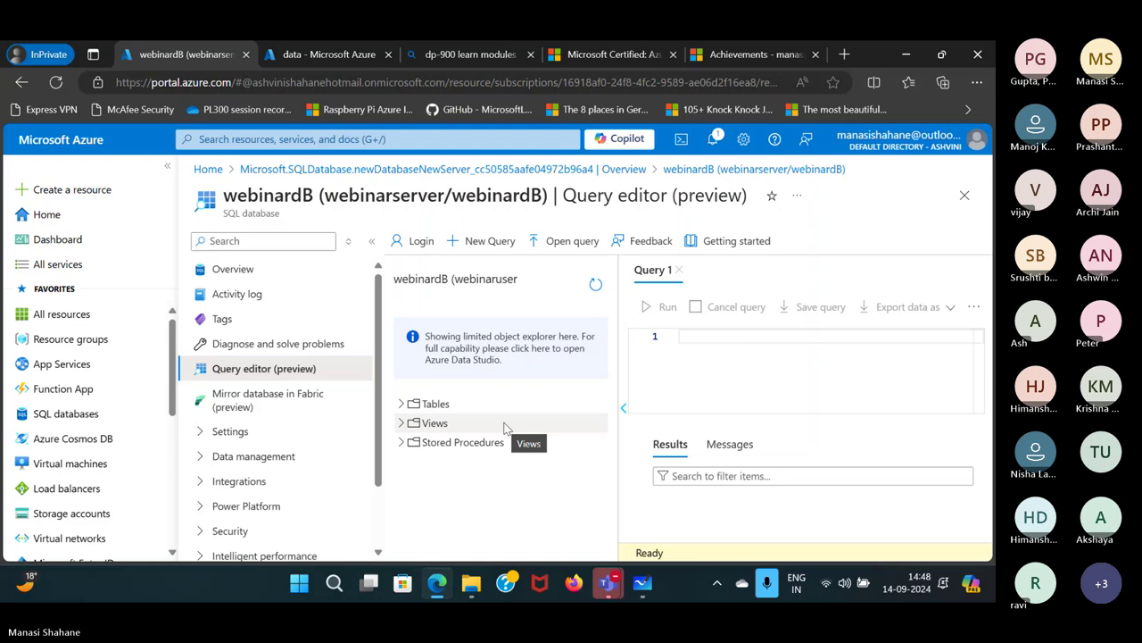
Expand Tables and type SELECT * FROM dbo.[ in Query 1, selecting the [SalesLT].[Product] suggestion.
left_click(402, 404)
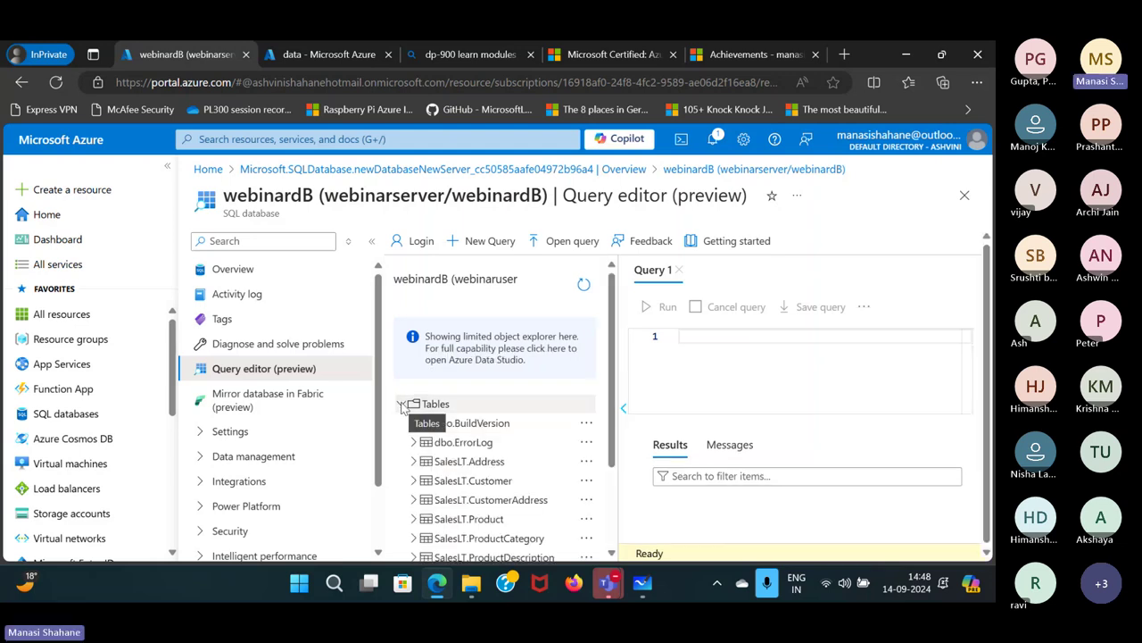
scroll(526, 469, "down", 1)
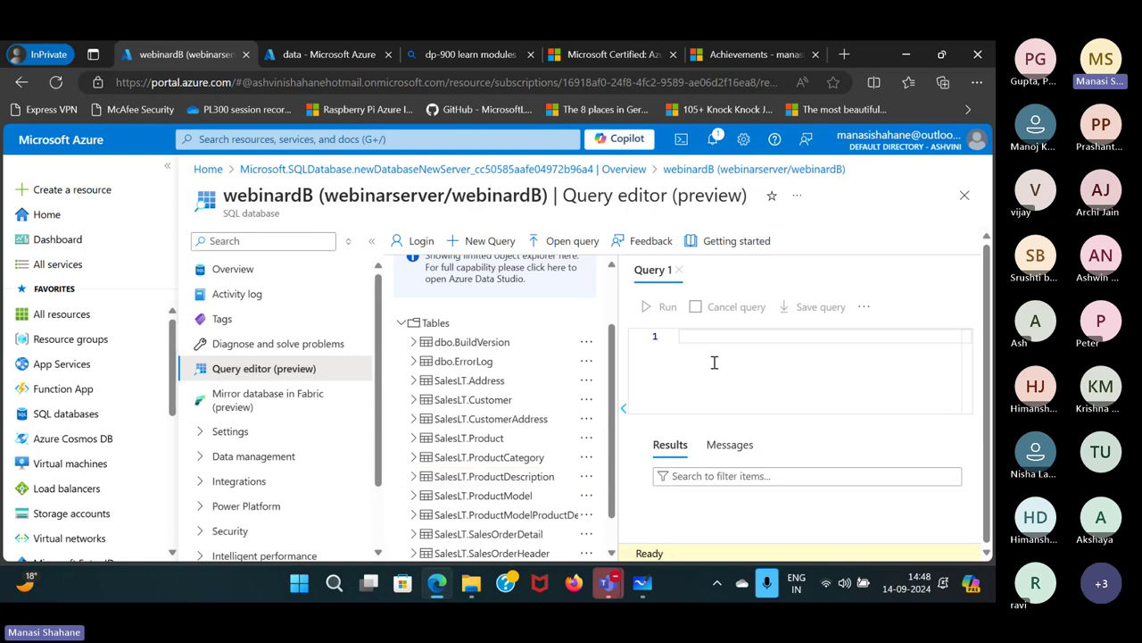
left_click(717, 336)
type("sel")
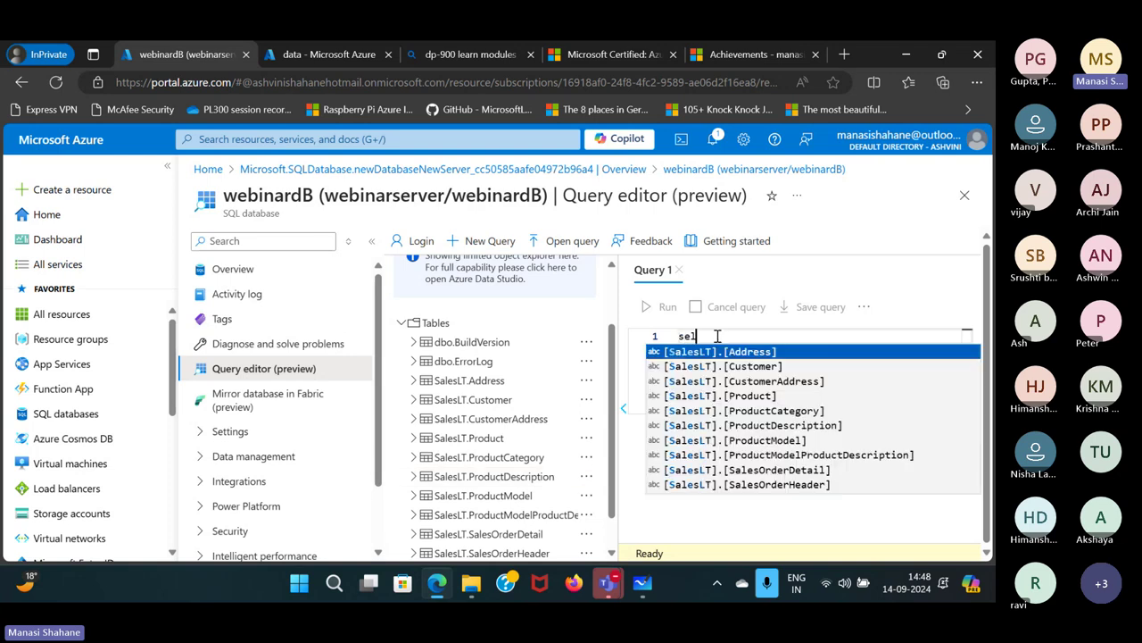
key("BackSpace")
key("BackSpace")
key("BackSpace")
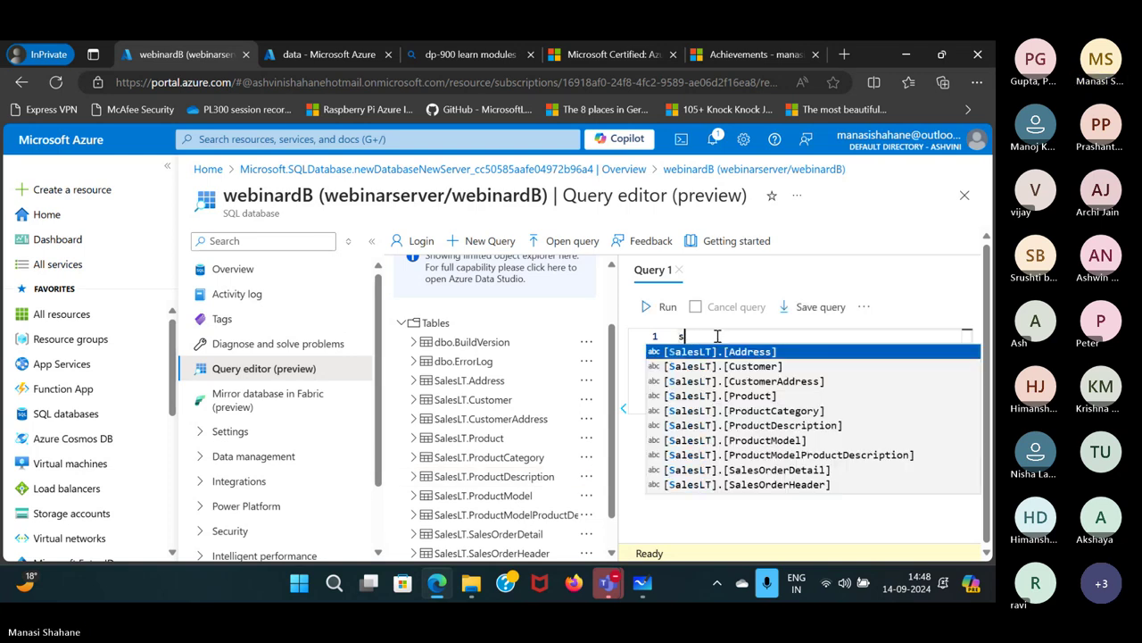
type("SEKE")
key("BackSpace")
key("BackSpace")
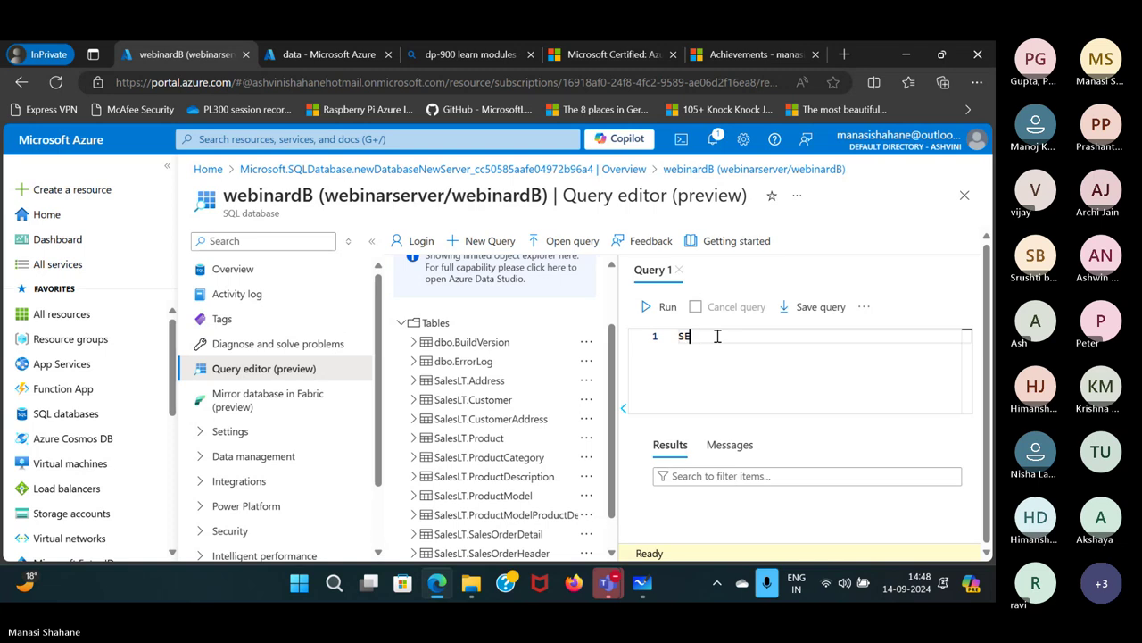
type("LECT * FROM")
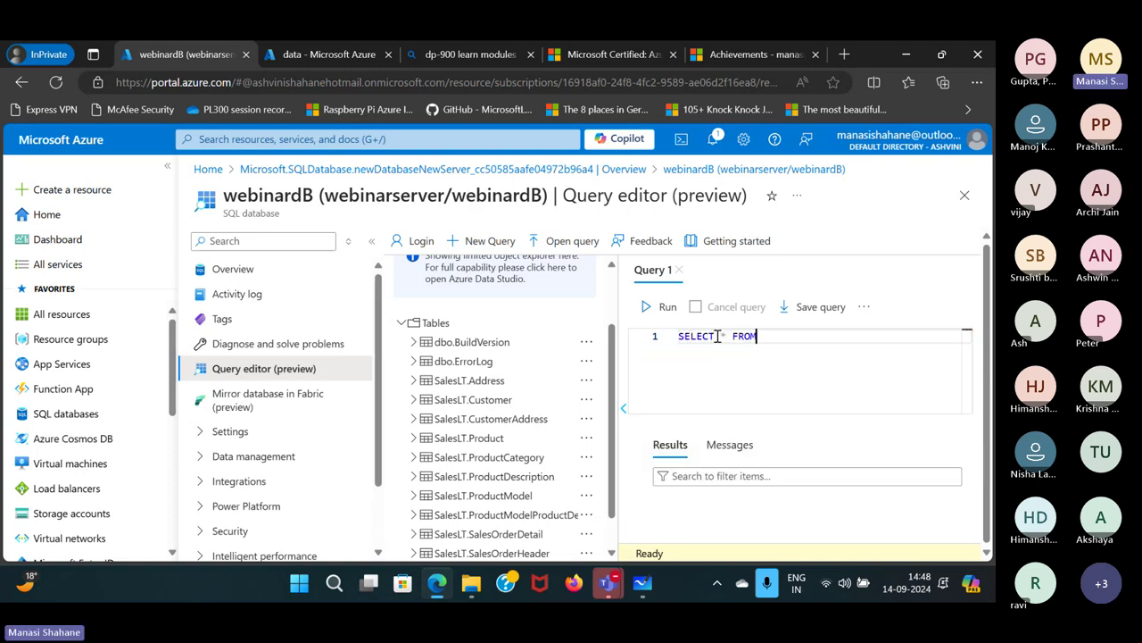
type(" dbo.S")
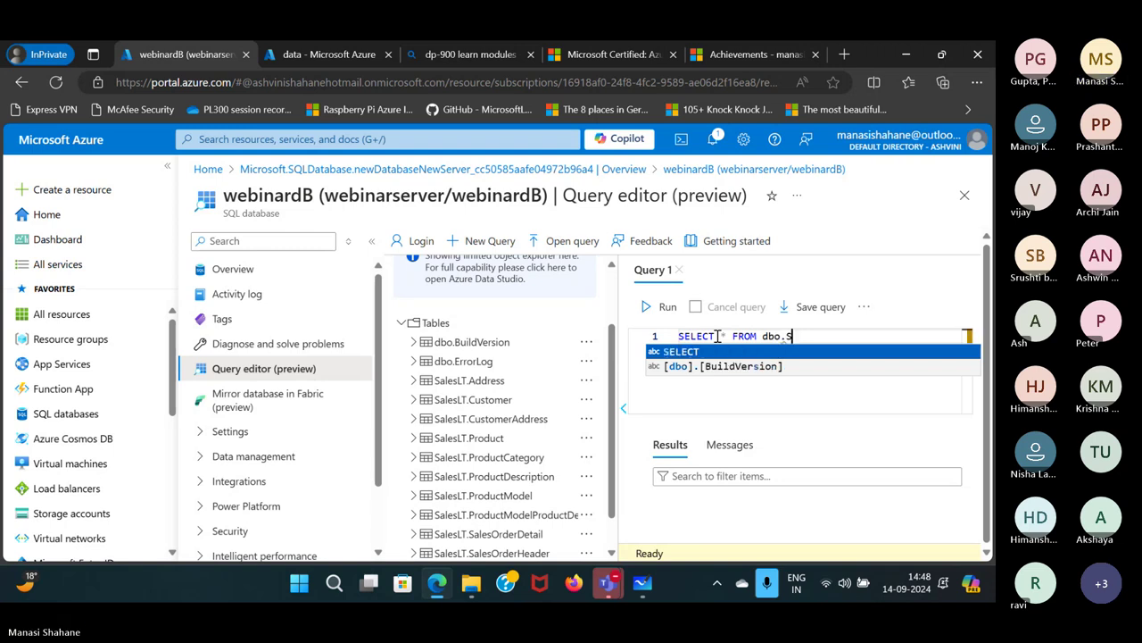
key("Escape")
type("[S")
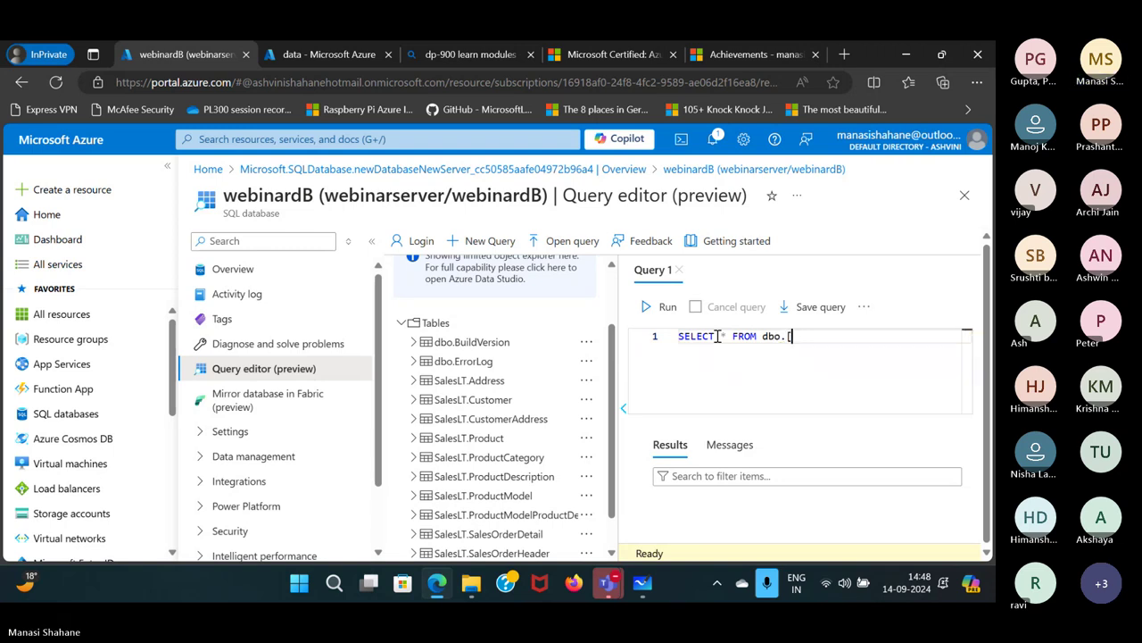
key("Down")
key("Down")
key("Down")
Complete the query with the [SalesLT].[Product] table and a semicolon, then run it.
key("Return")
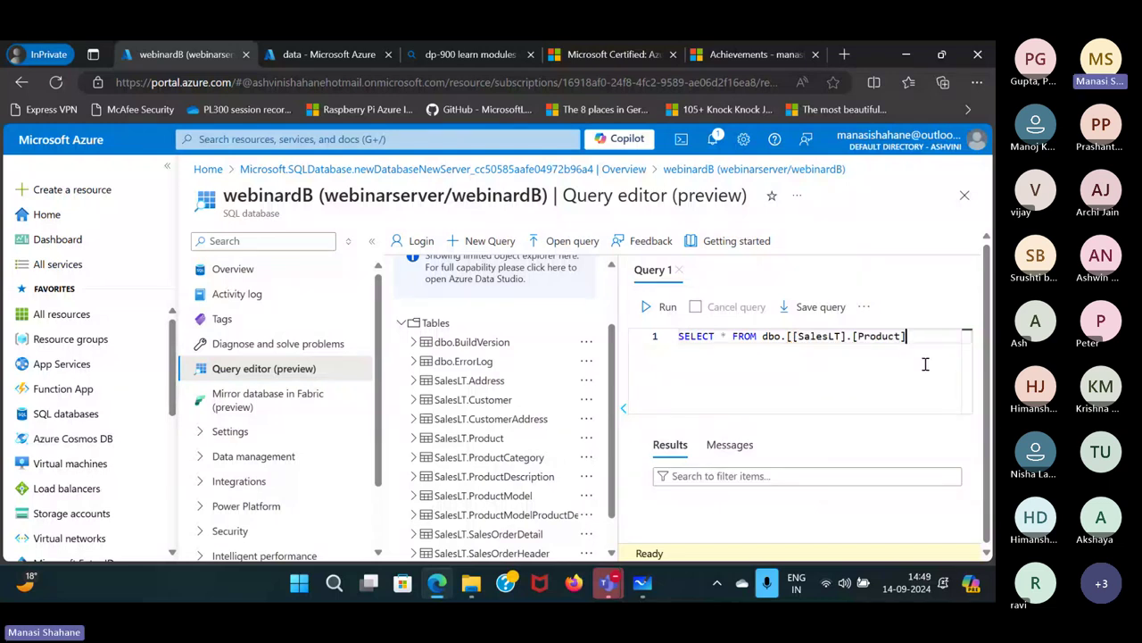
type(";")
left_click(665, 310)
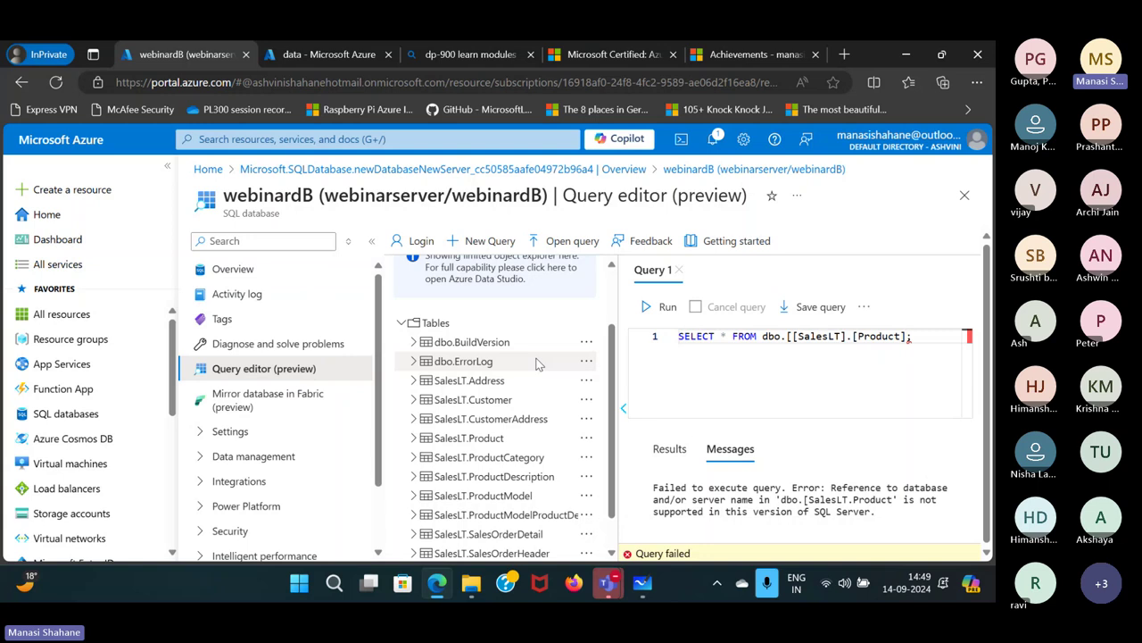
scroll(538, 364, "up", 2)
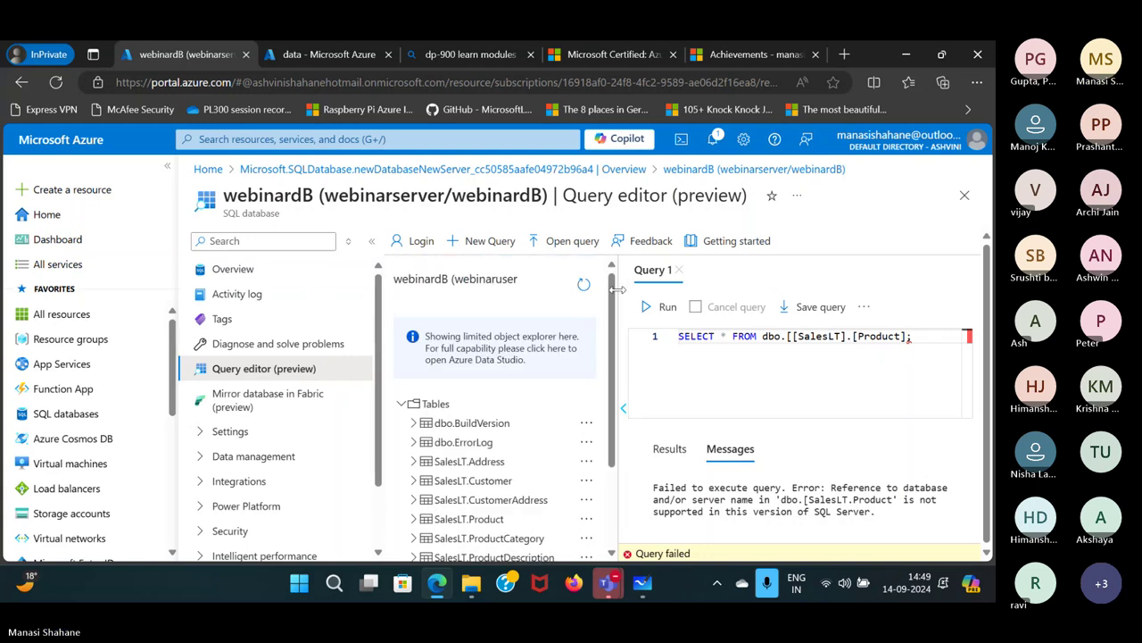
Remove the extra bracket and dbo prefix so SELECT * FROM [SalesLT].[Product]; runs successfully.
left_click_drag(617, 290, 407, 294)
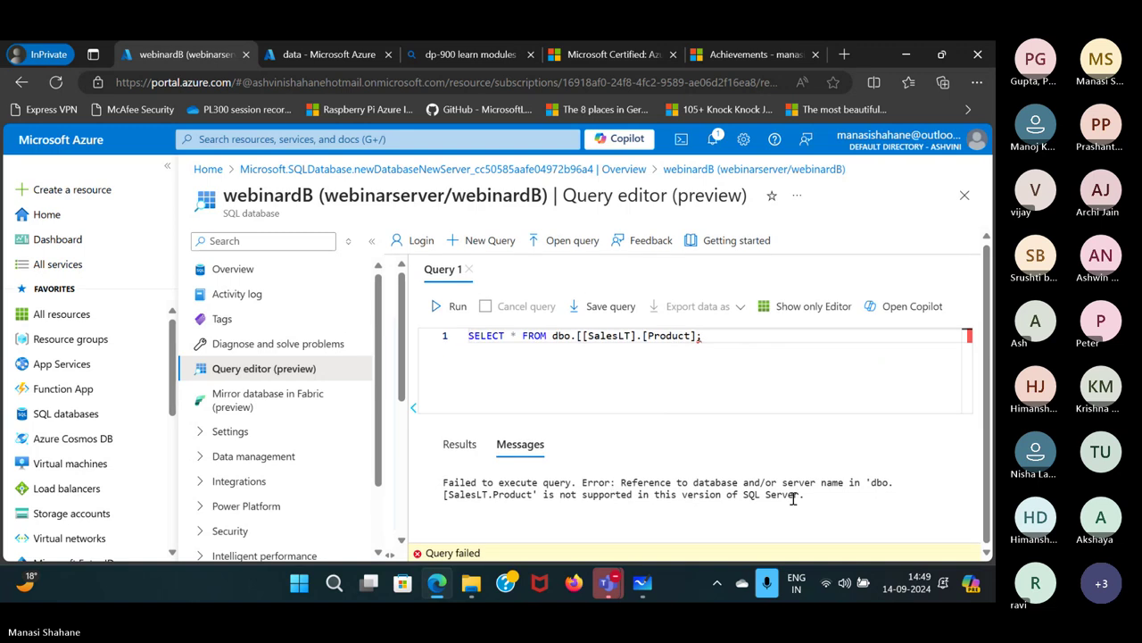
left_click(581, 335)
key("BackSpace")
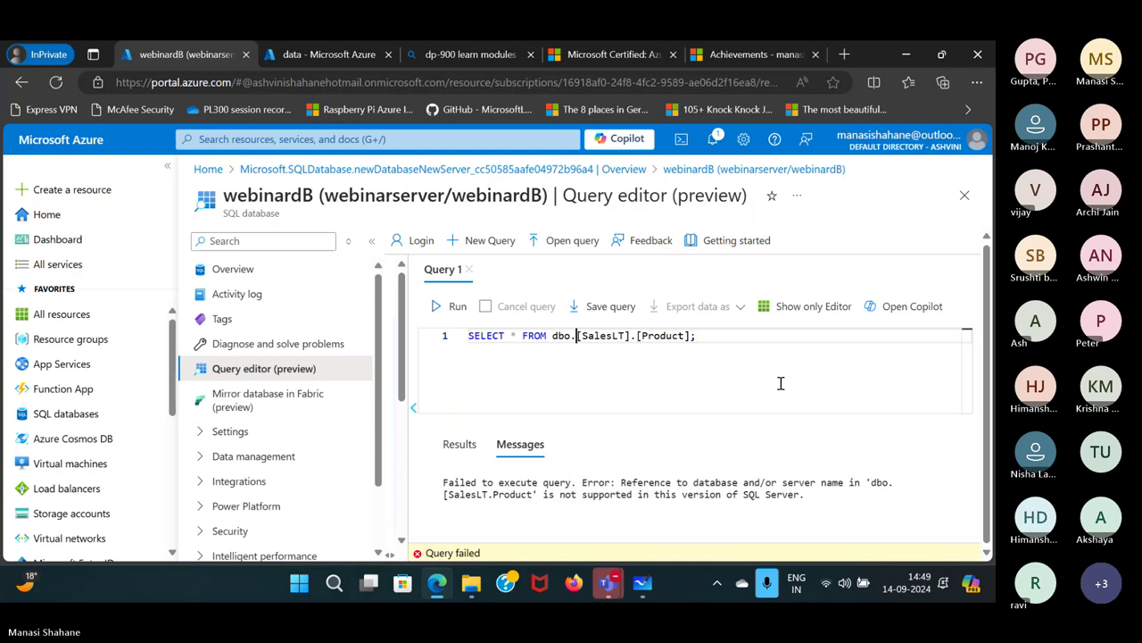
left_click(434, 301)
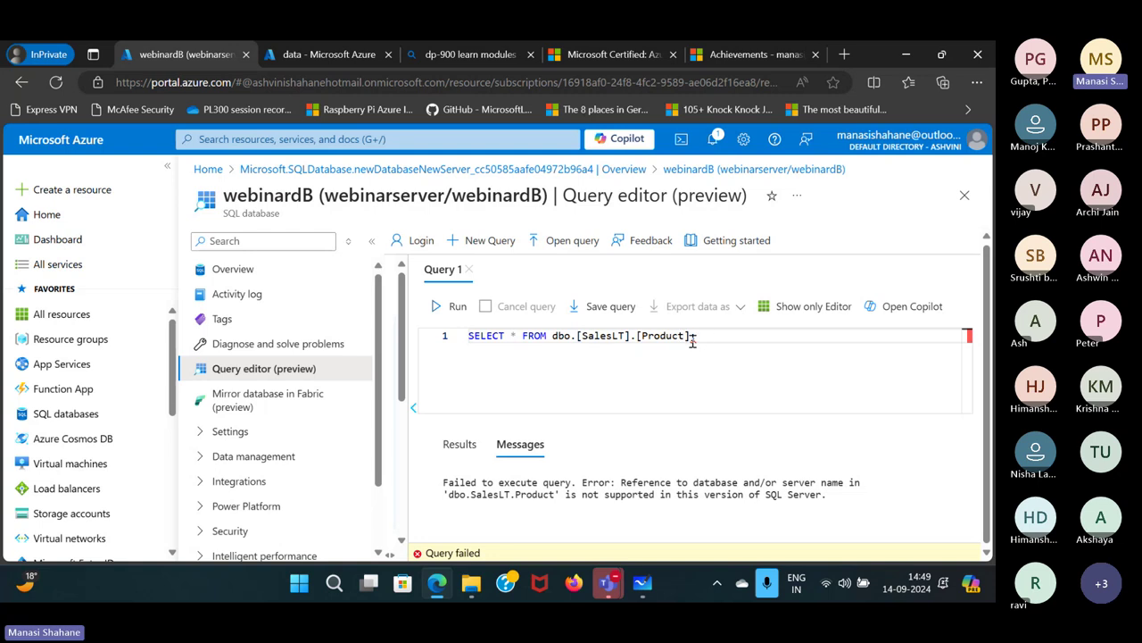
left_click(575, 336)
key("BackSpace")
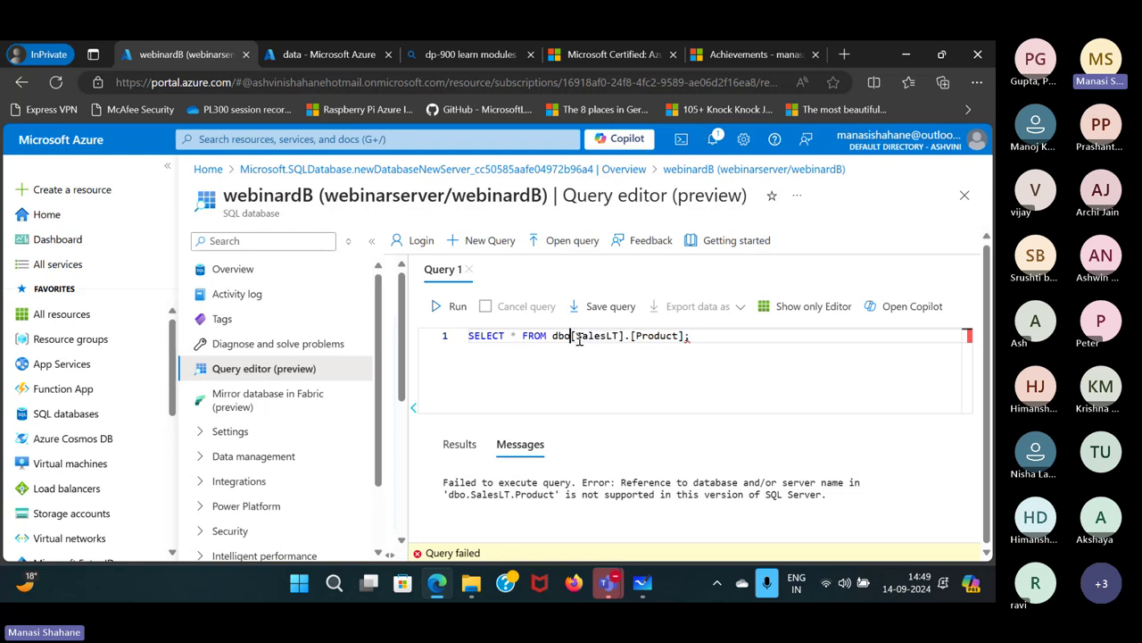
key("BackSpace")
key("BackSpace")
key("BackSpace")
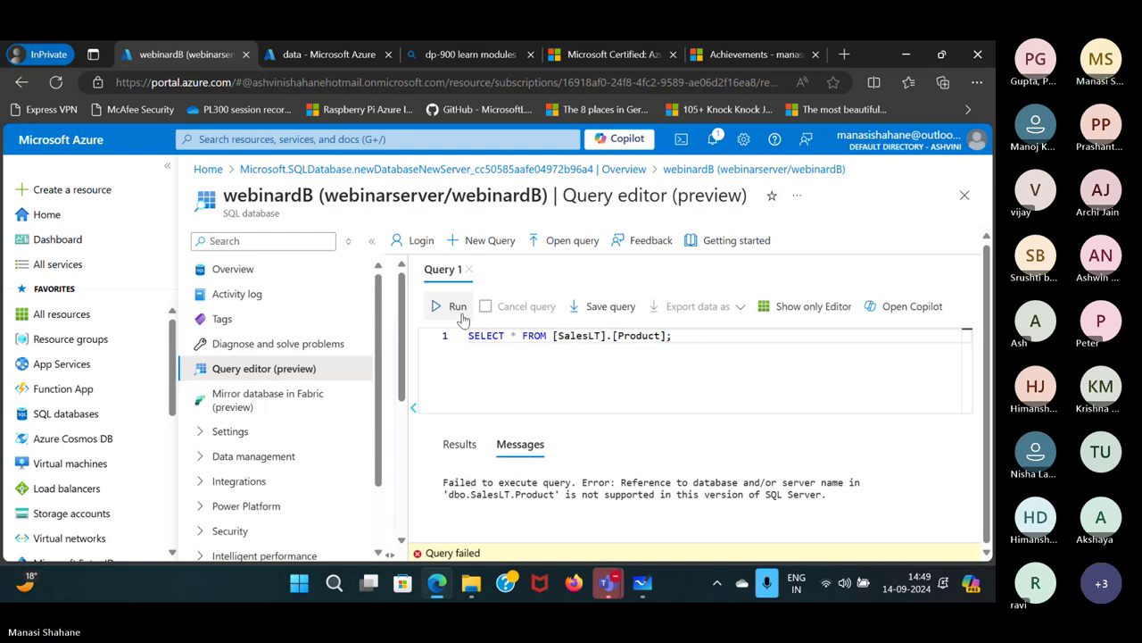
left_click(453, 307)
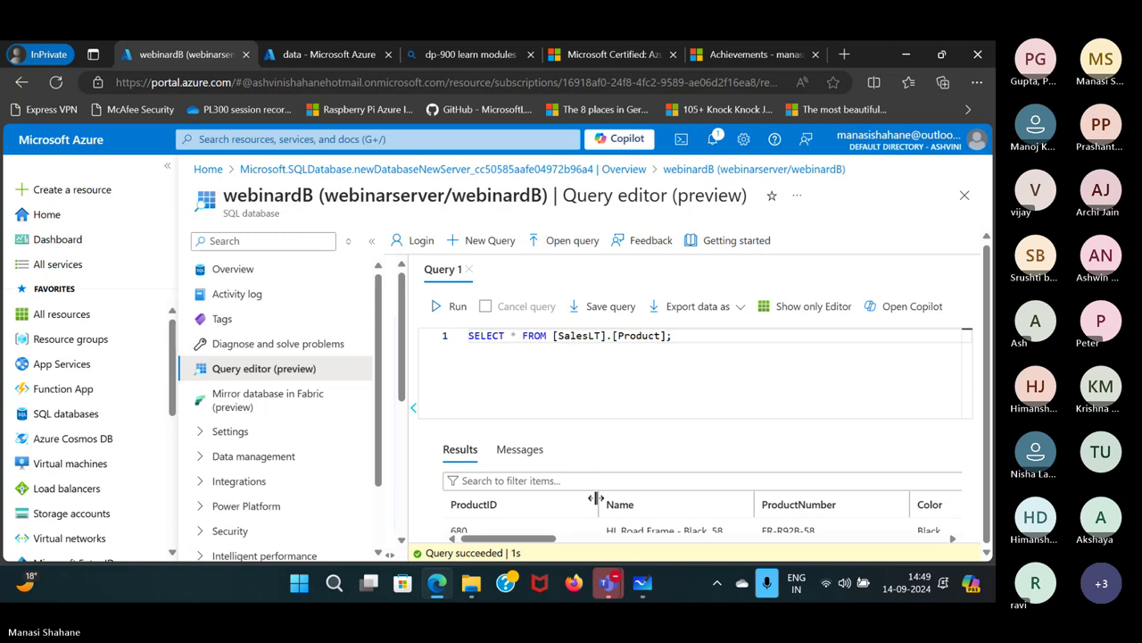
scroll(594, 500, "down", 3)
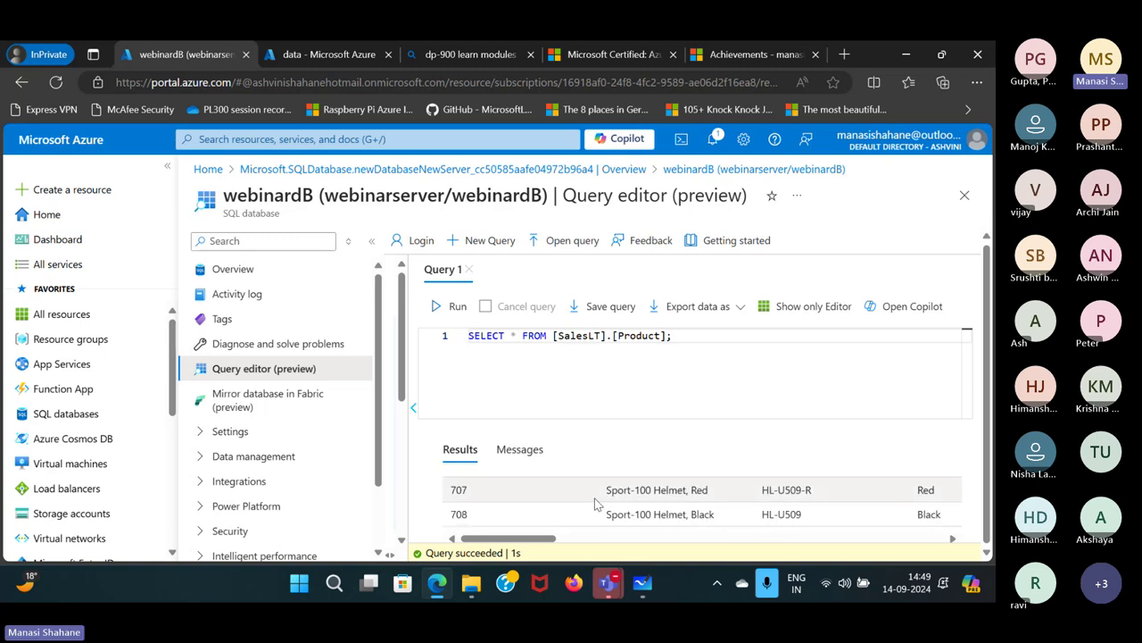
scroll(595, 503, "down", 2)
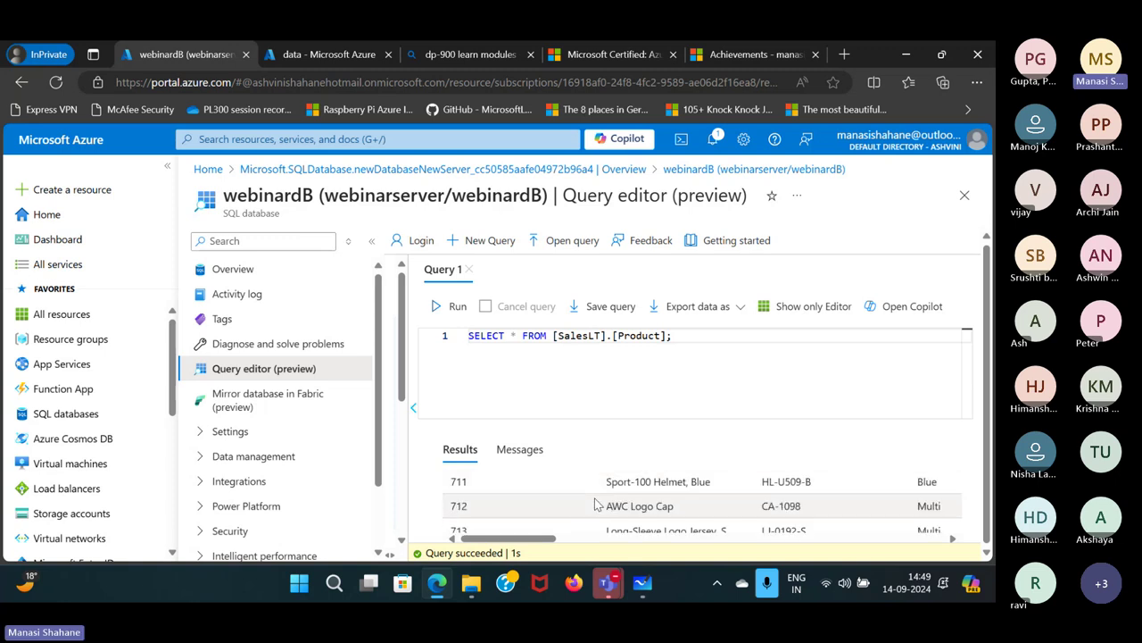
scroll(595, 504, "up", 10)
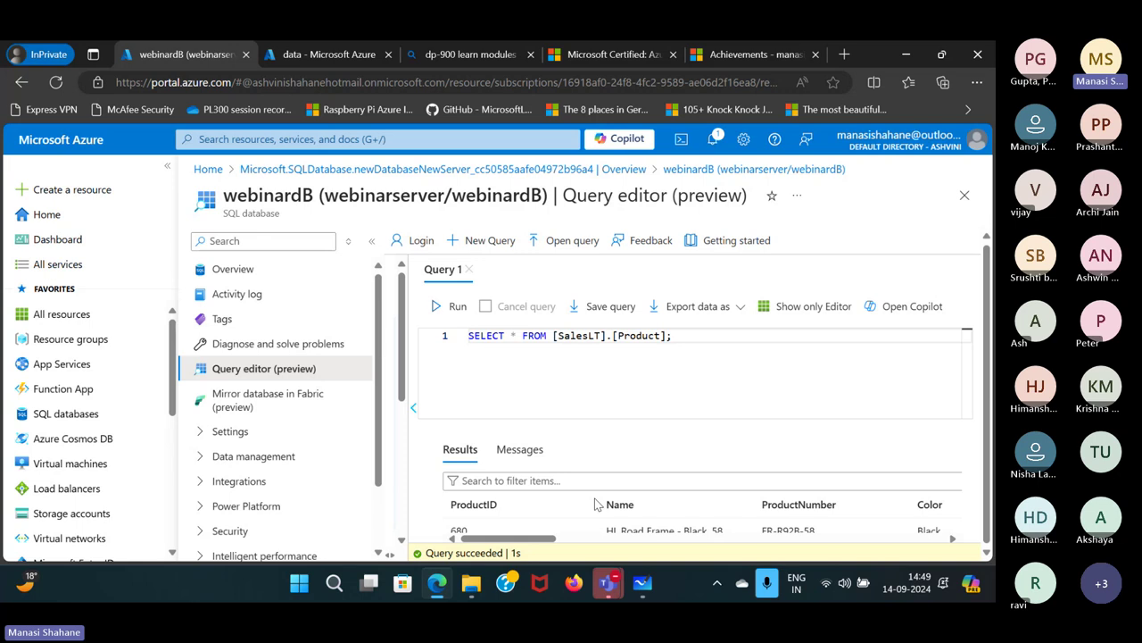
scroll(595, 498, "down", 10)
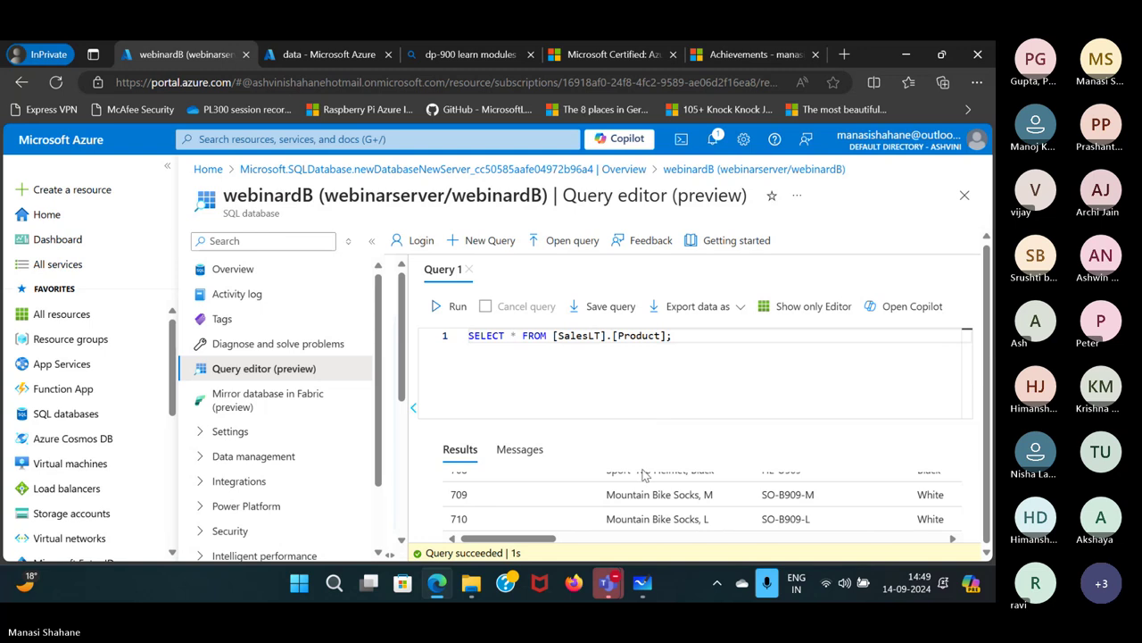
scroll(643, 515, "up", 10)
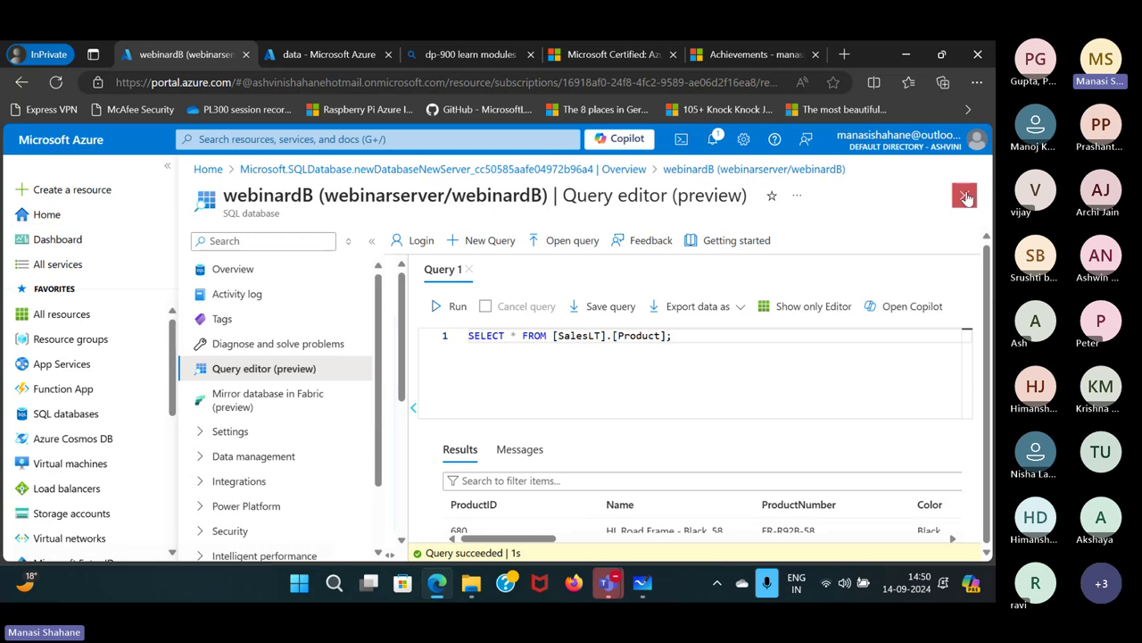
Close the query editor discarding edits and open the webinarserver SQL server.
left_click(965, 195)
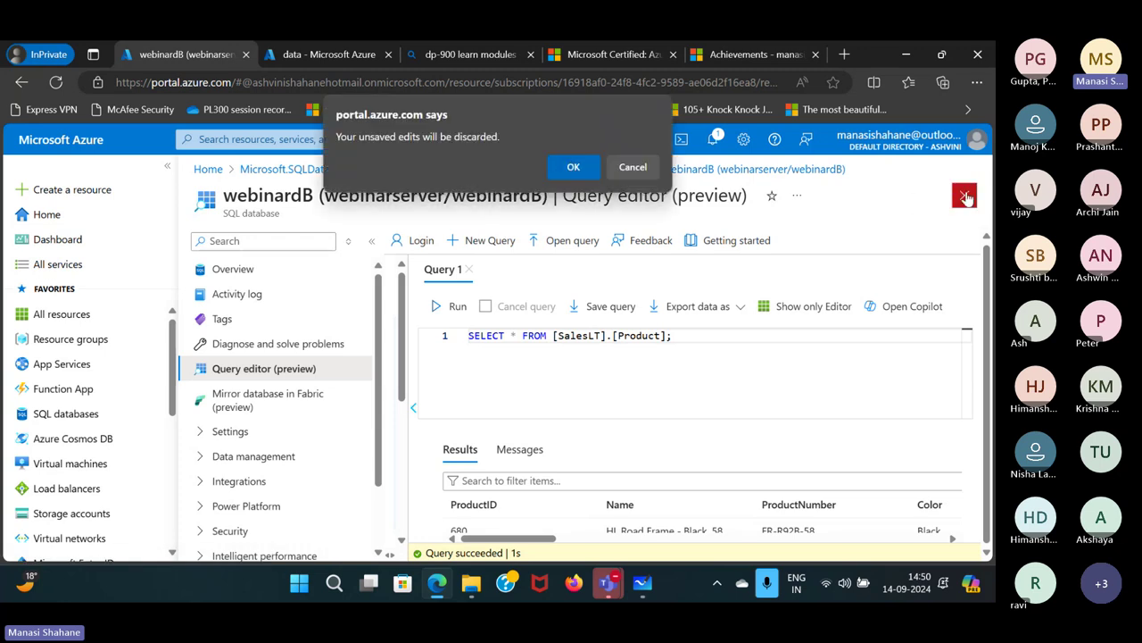
left_click(572, 166)
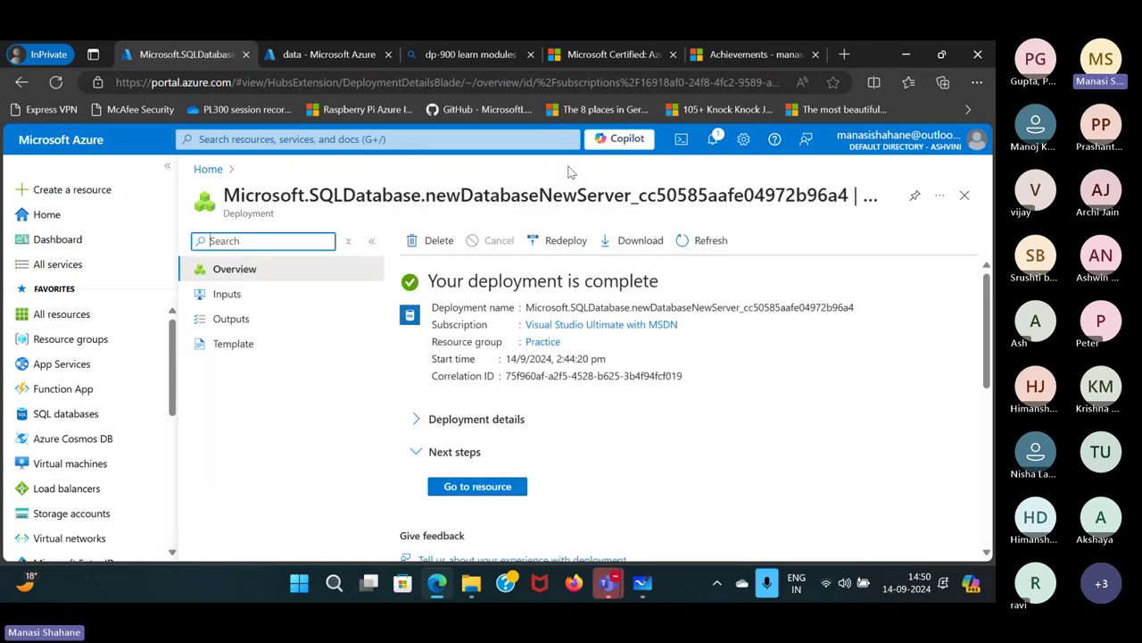
left_click(231, 139)
type("sq")
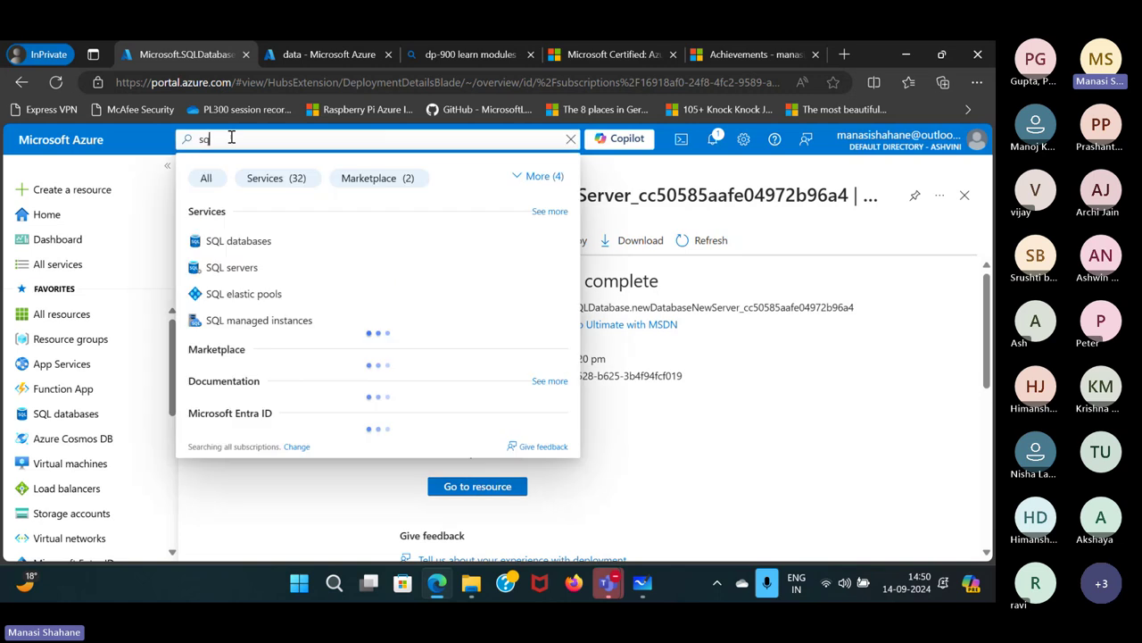
type("l")
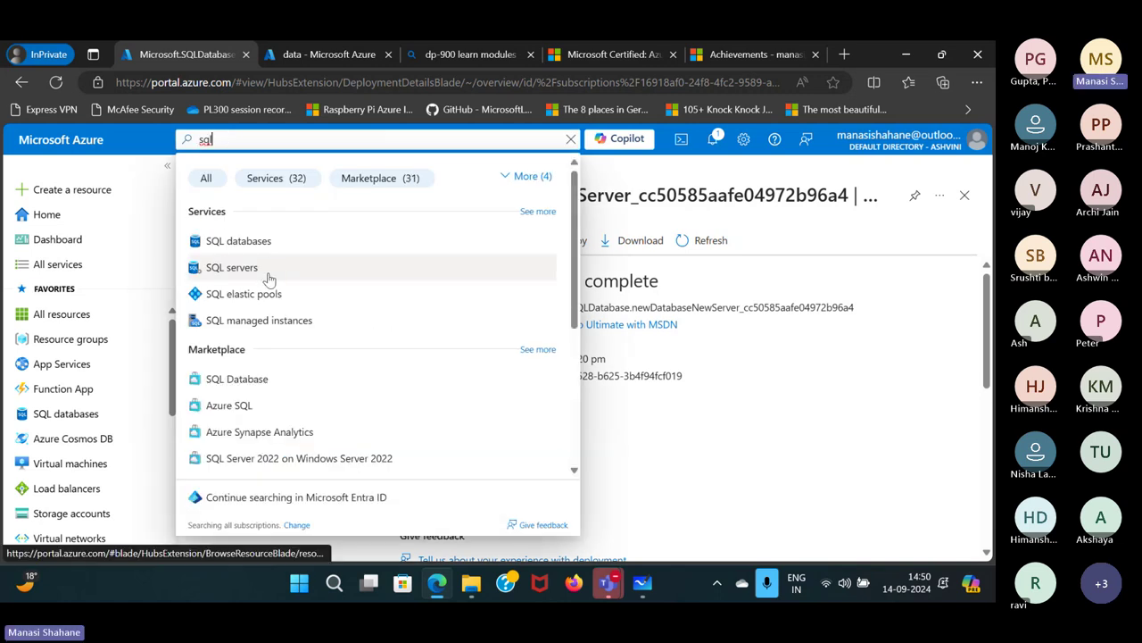
left_click(268, 277)
left_click(272, 368)
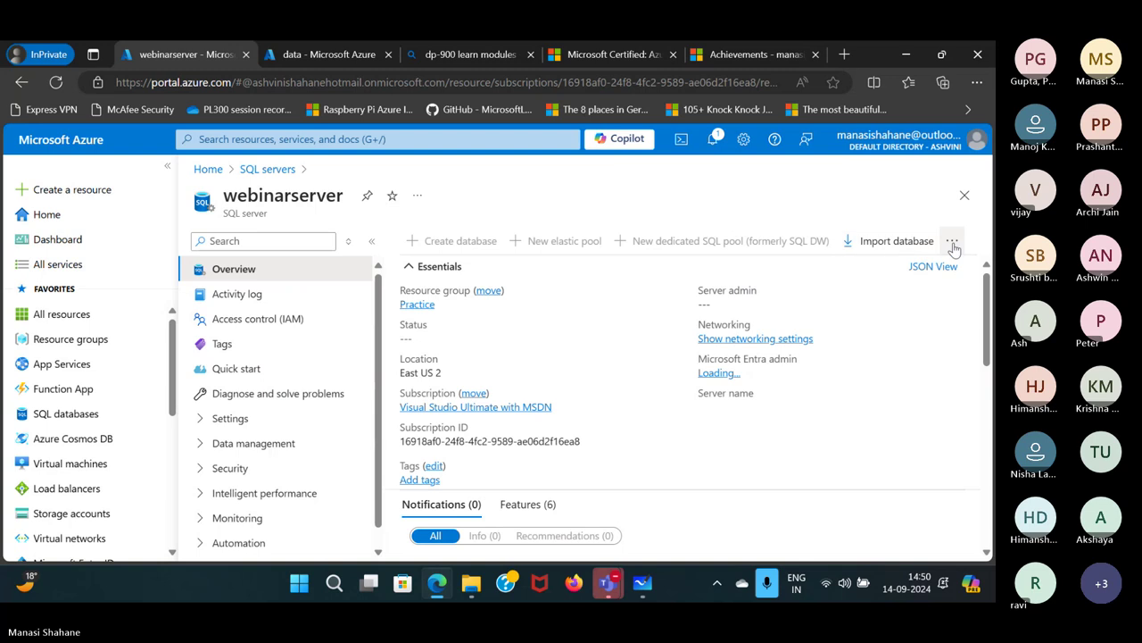
Delete webinarserver and its webinardB database, confirming by server name, then return Home.
left_click(952, 241)
left_click(902, 317)
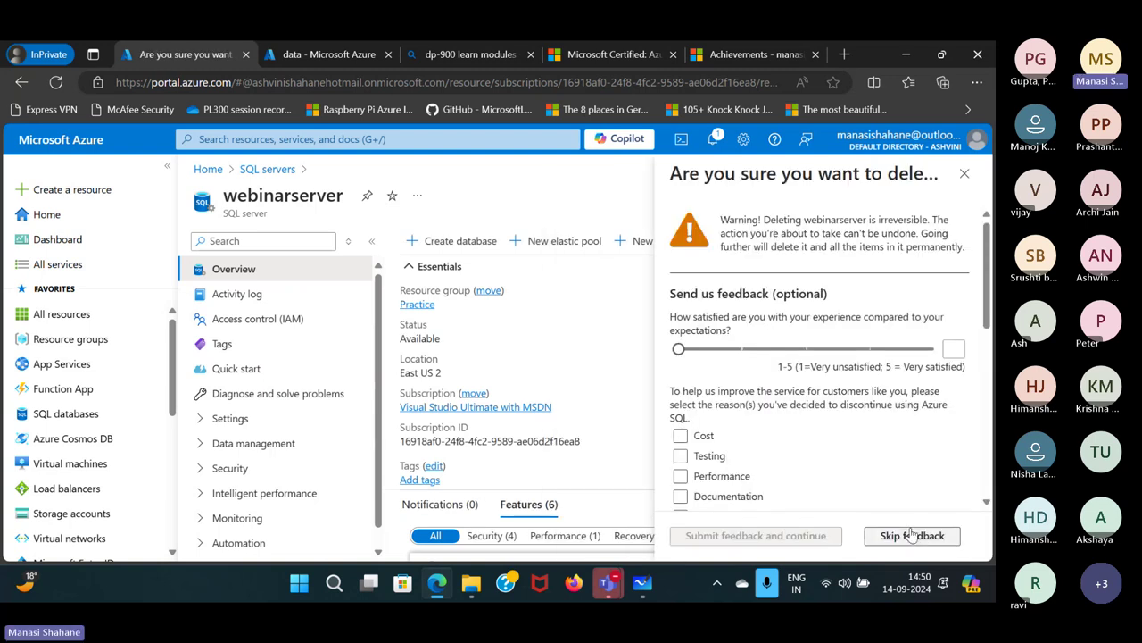
left_click(906, 535)
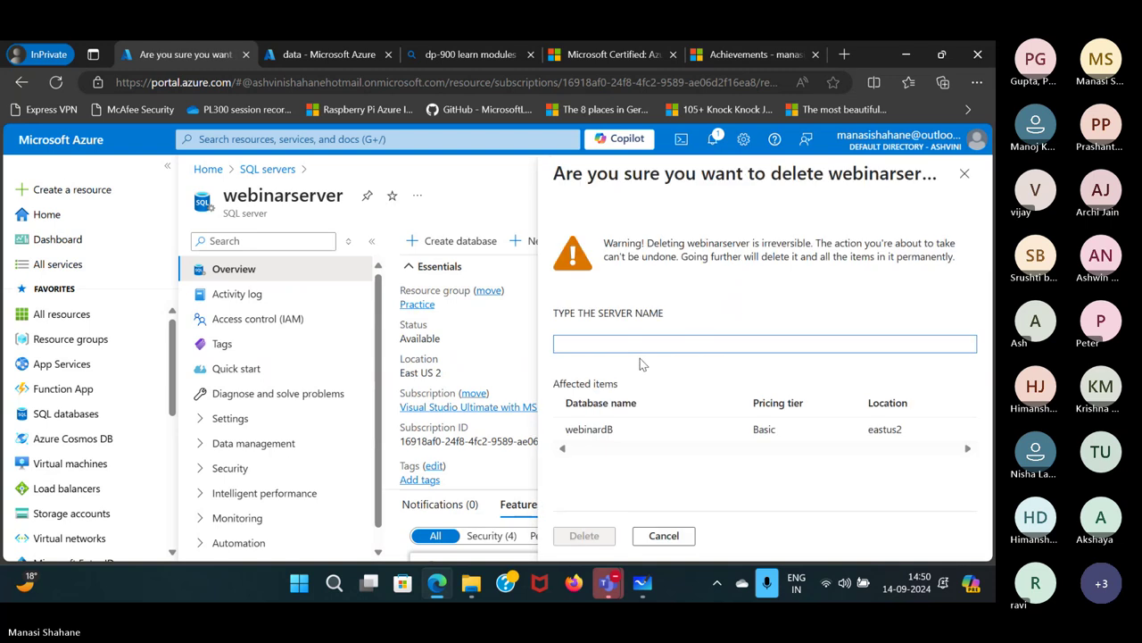
type("webinarserver")
left_click(584, 536)
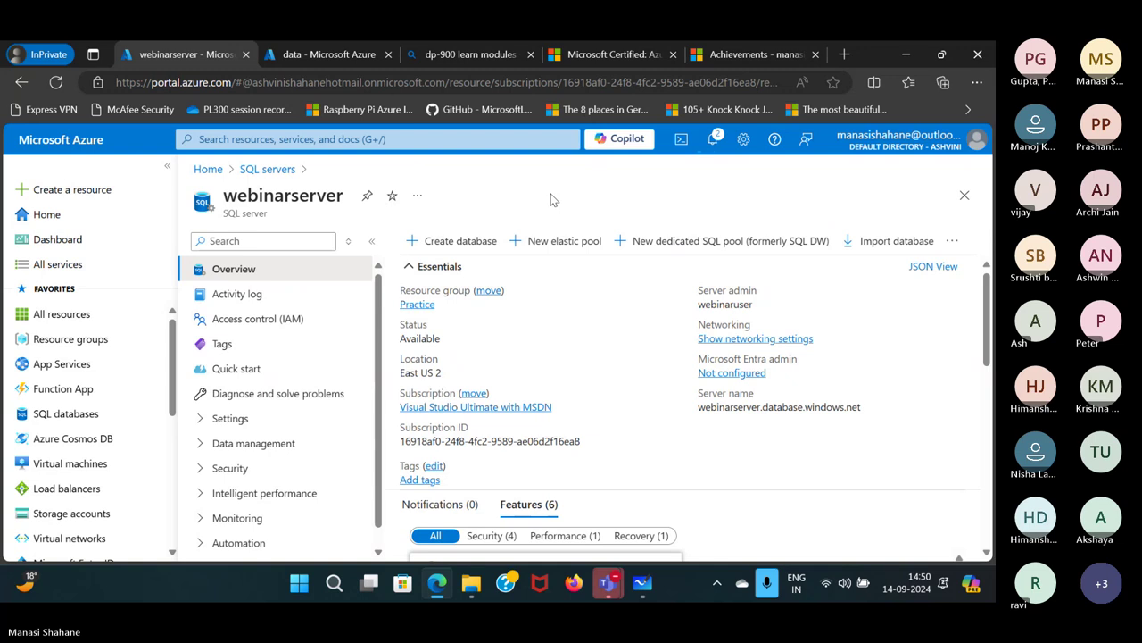
left_click(45, 216)
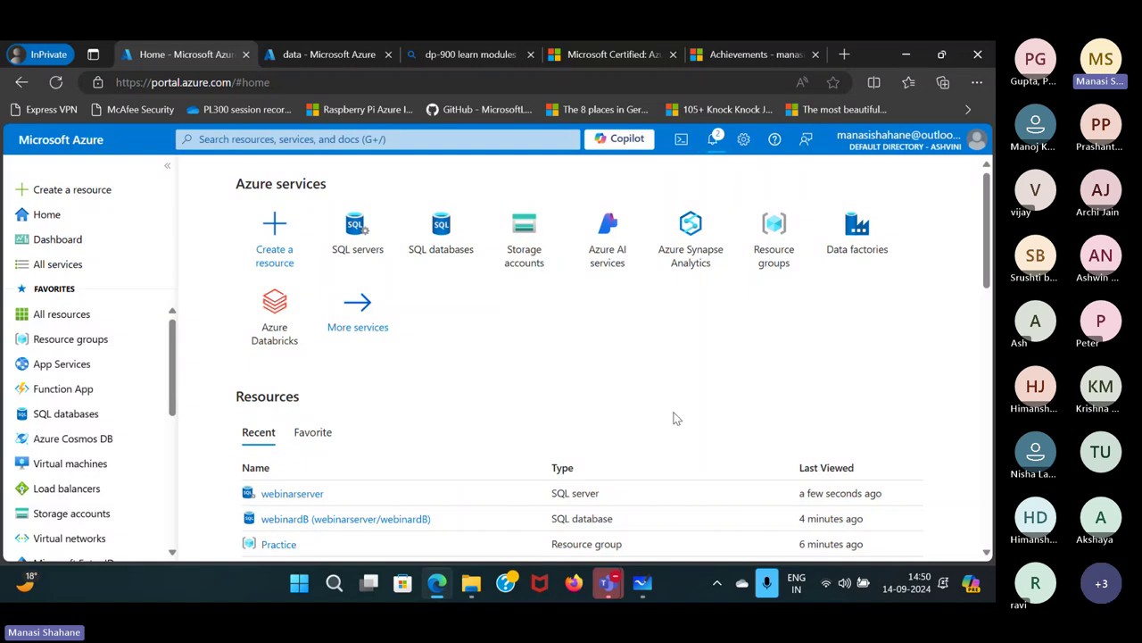
Find Azure Cosmos DB via search and start creating a new Cosmos DB account.
left_click(375, 145)
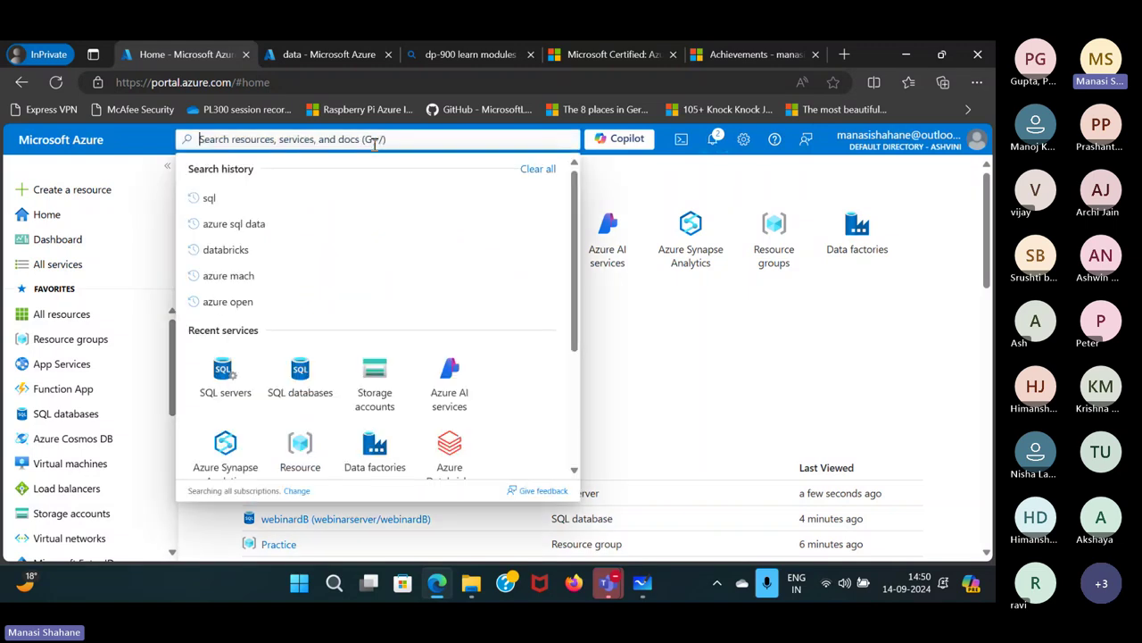
type("azu")
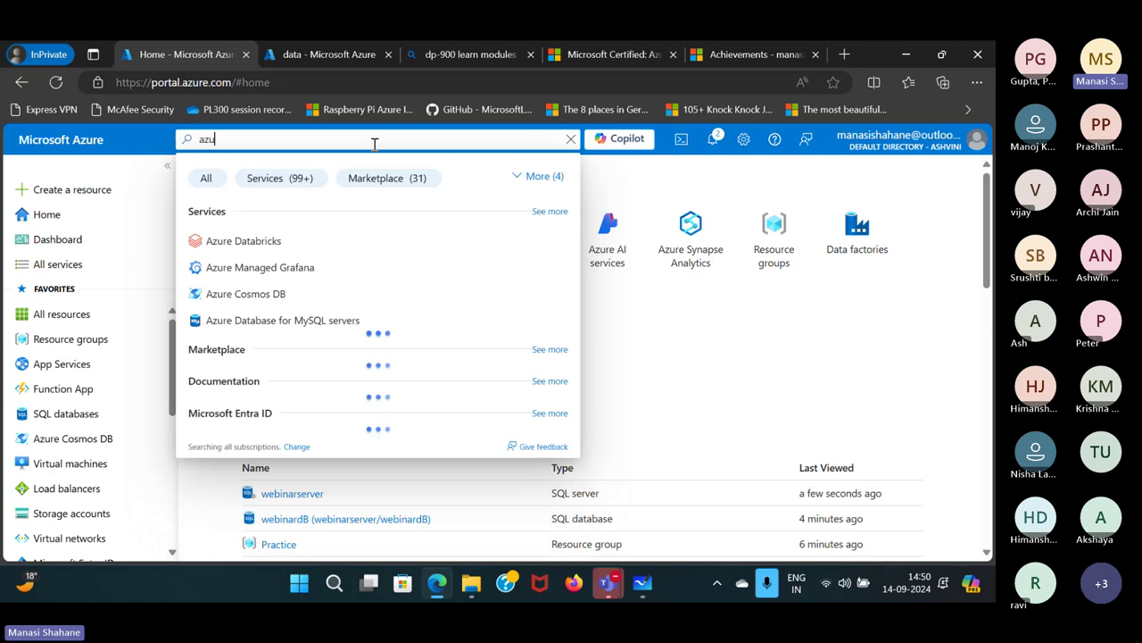
type("re co")
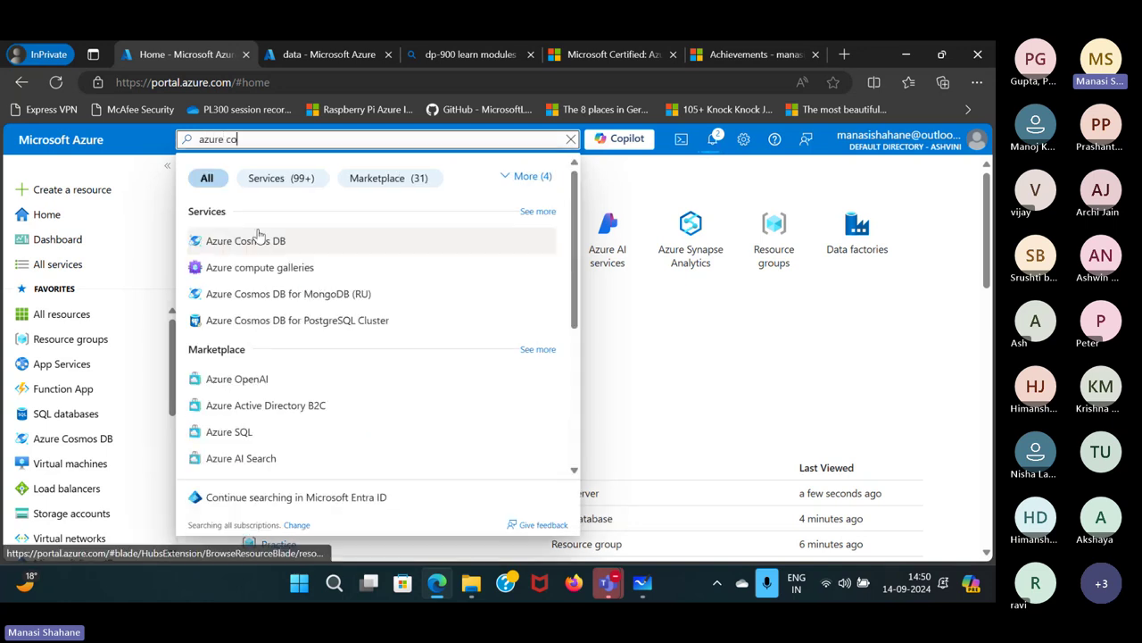
left_click(267, 243)
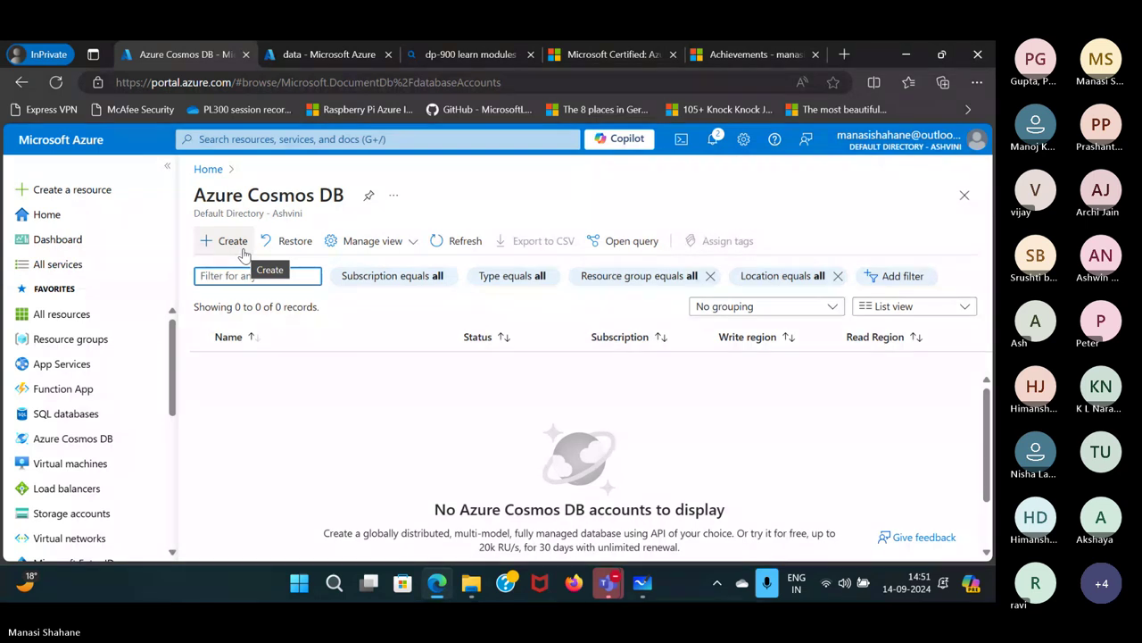
left_click(236, 248)
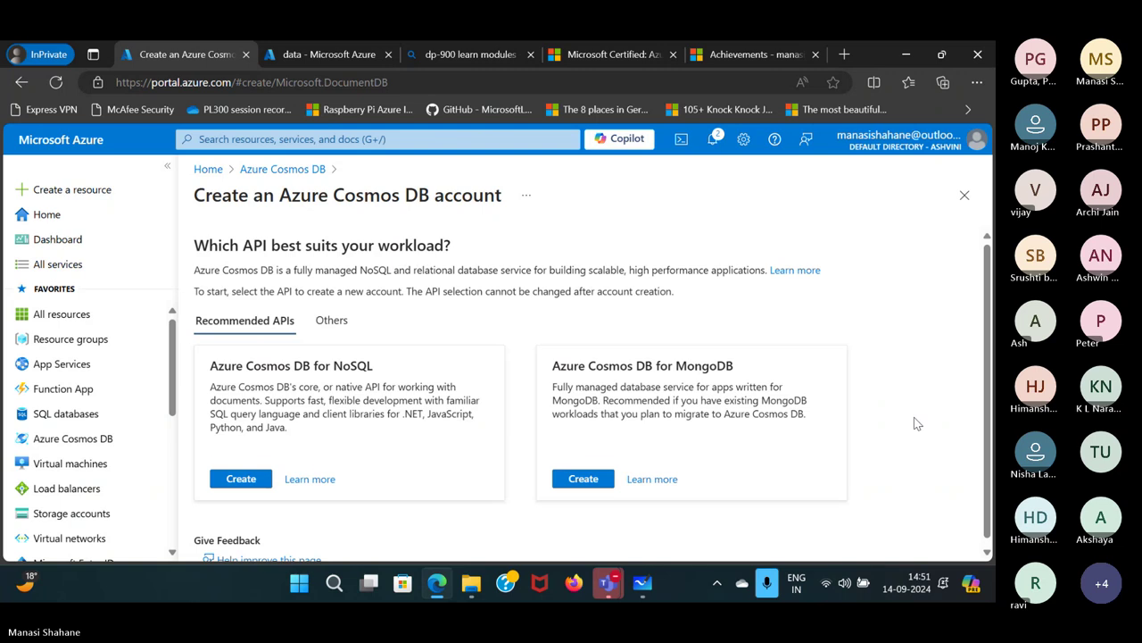
Choose the NoSQL API, resource group Practice, and account name webinarcosmosdb14.
left_click(241, 473)
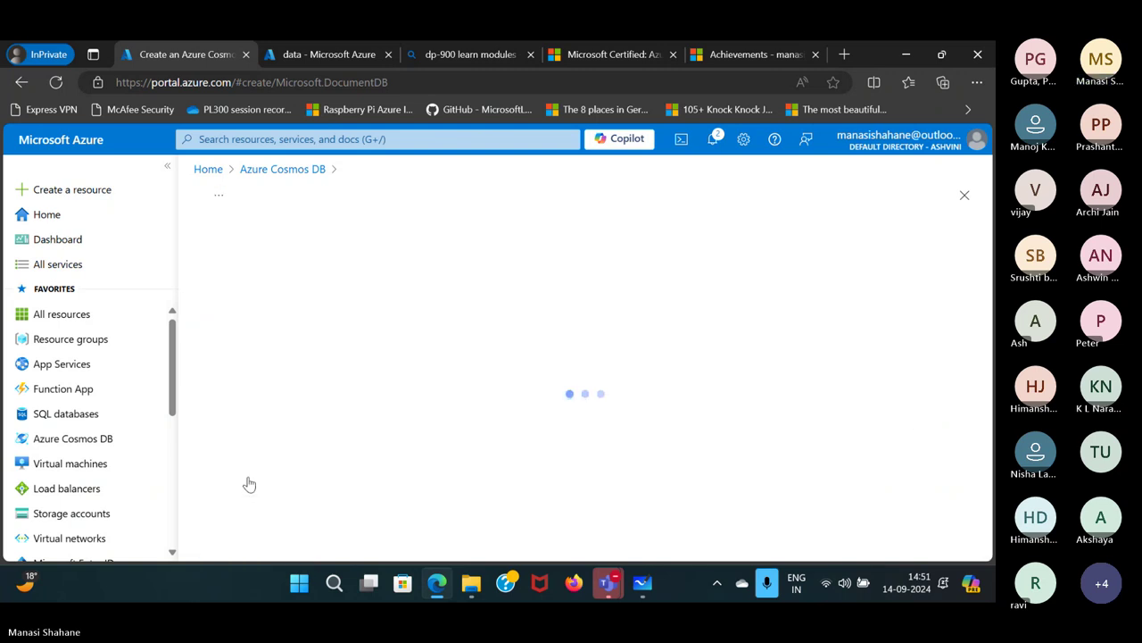
scroll(656, 406, "down", 2)
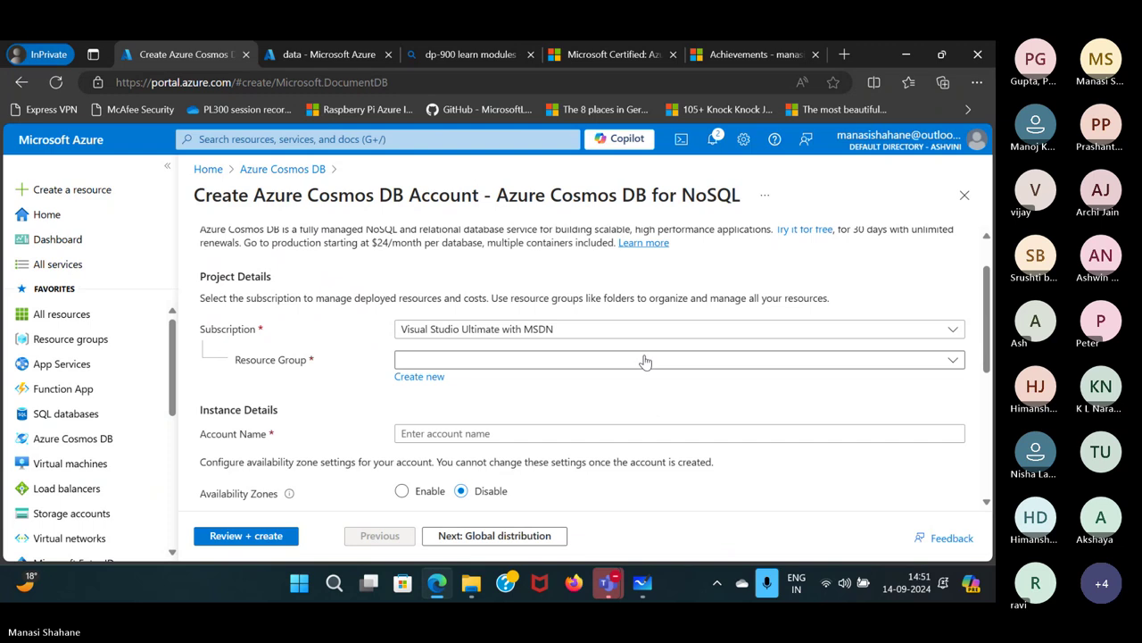
left_click(645, 361)
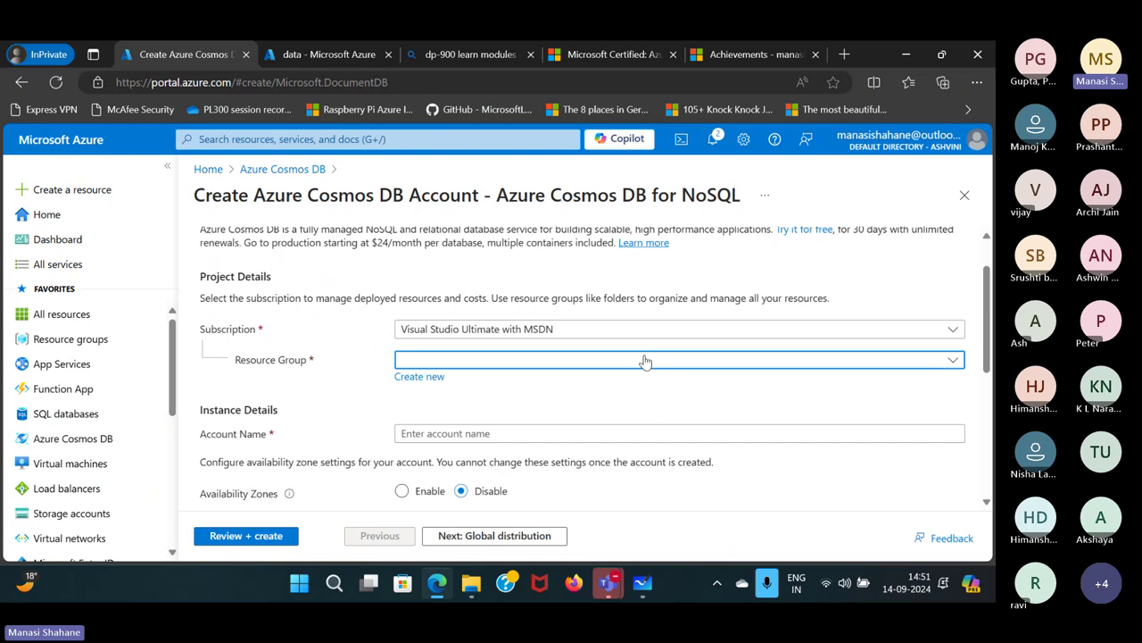
scroll(490, 396, "down", 1)
scroll(490, 396, "down", 1)
left_click(478, 319)
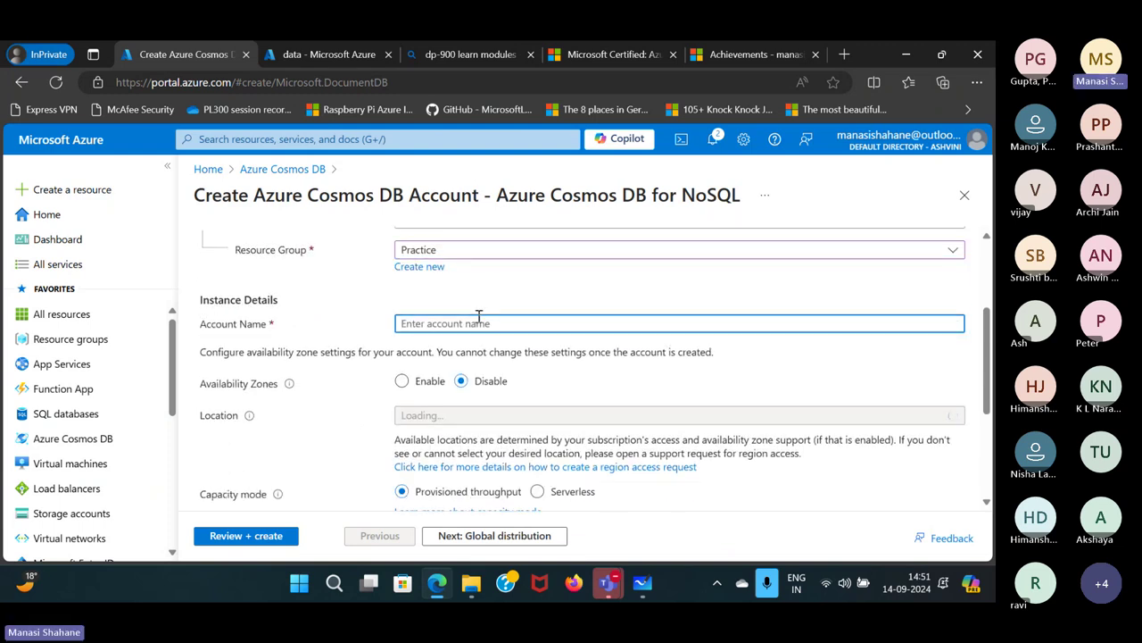
type("webinarcos")
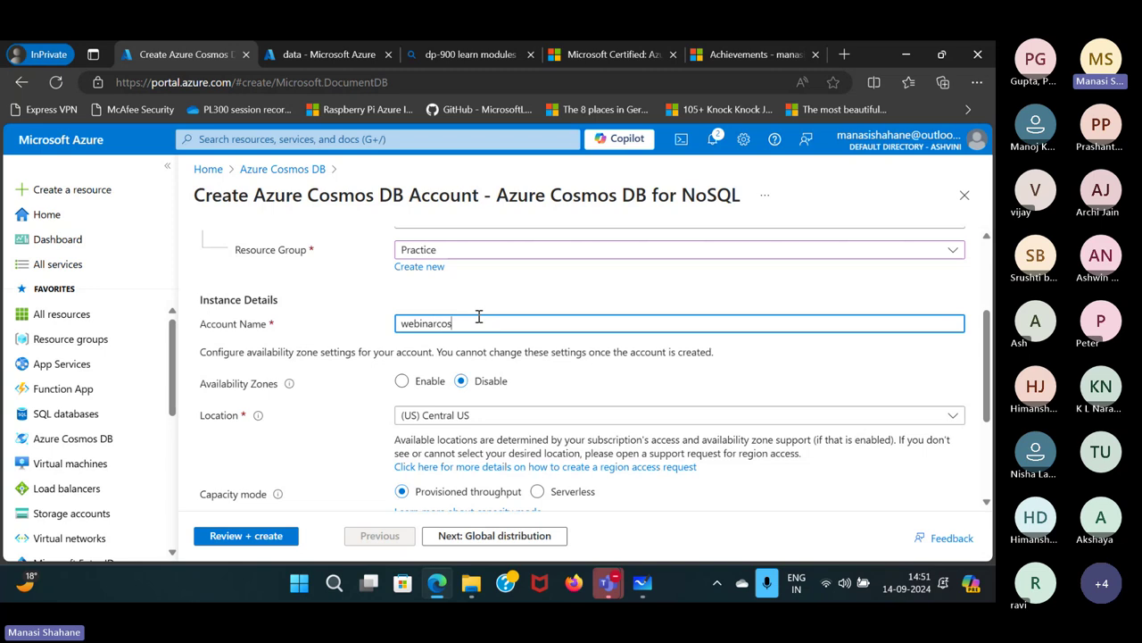
type("mosdb14")
Set the account location to (US) East US 2.
scroll(660, 347, "down", 1)
left_click(660, 348)
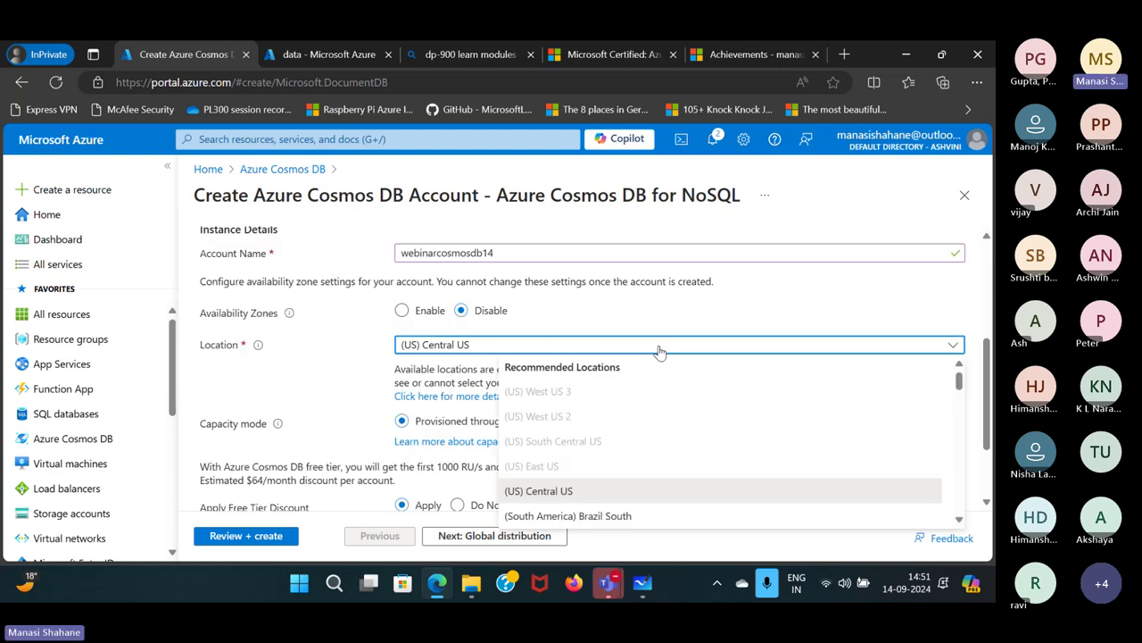
scroll(603, 450, "down", 6)
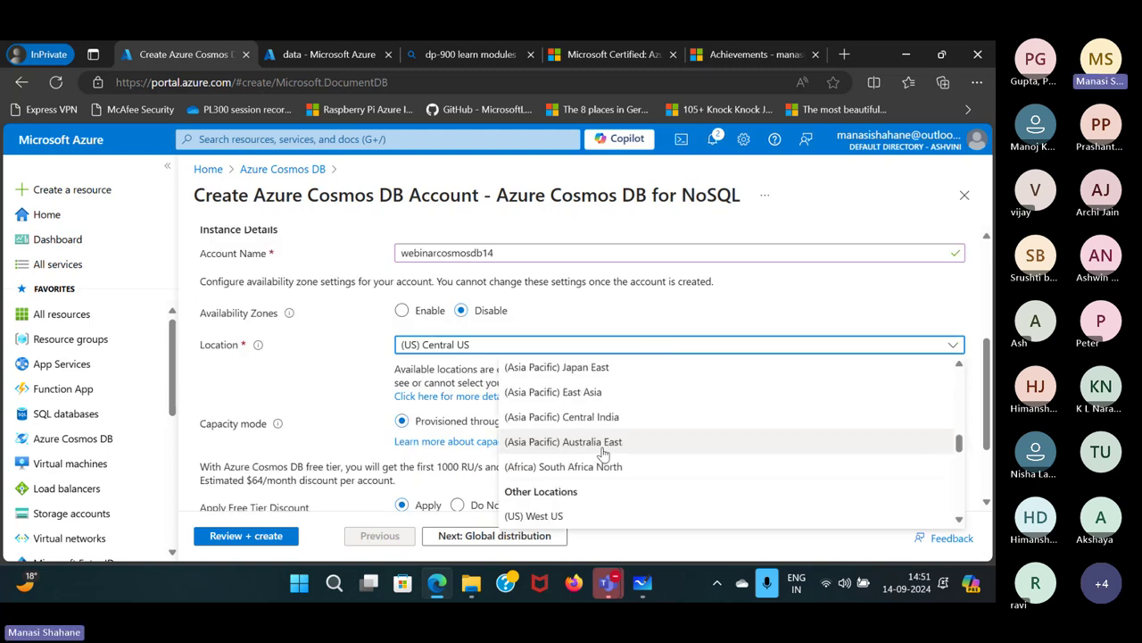
scroll(603, 454, "down", 5)
scroll(603, 448, "up", 10)
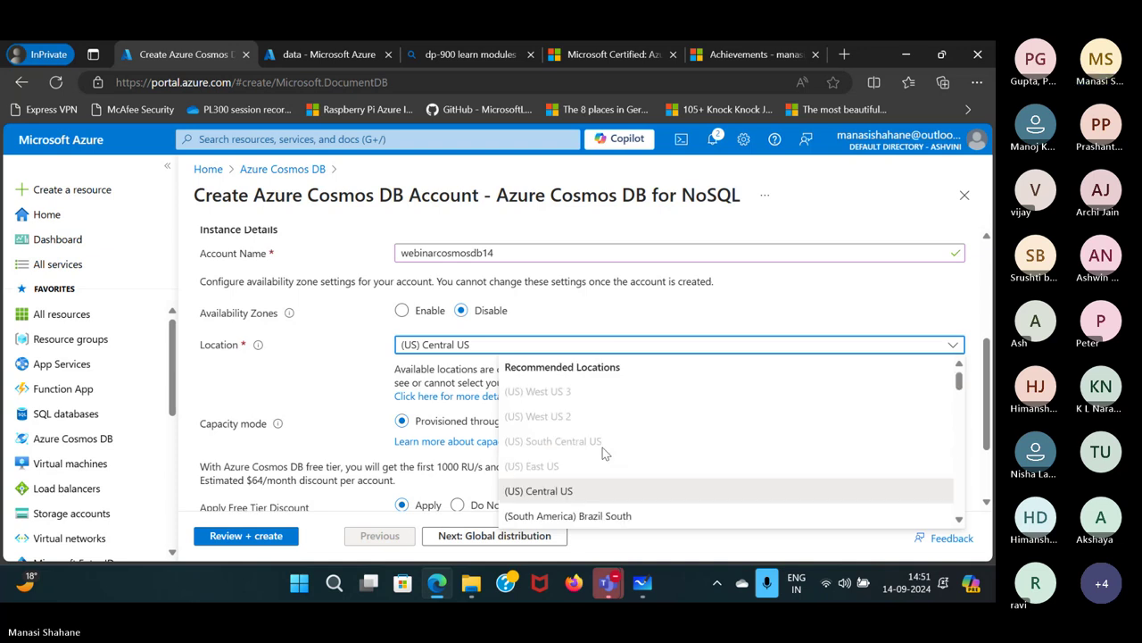
scroll(602, 448, "down", 10)
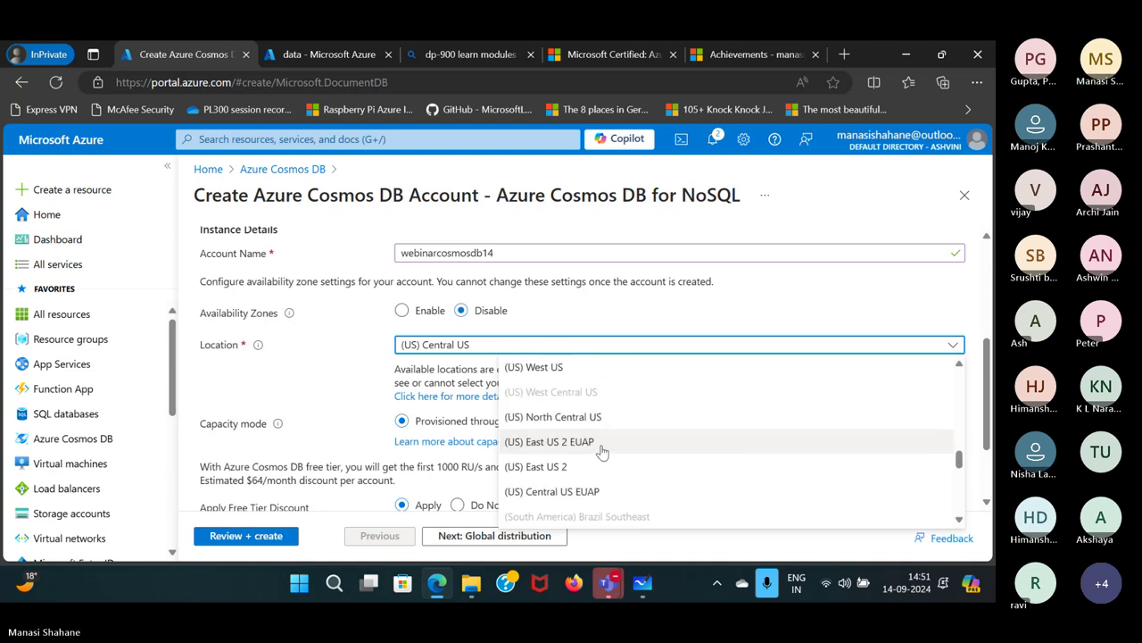
left_click(585, 466)
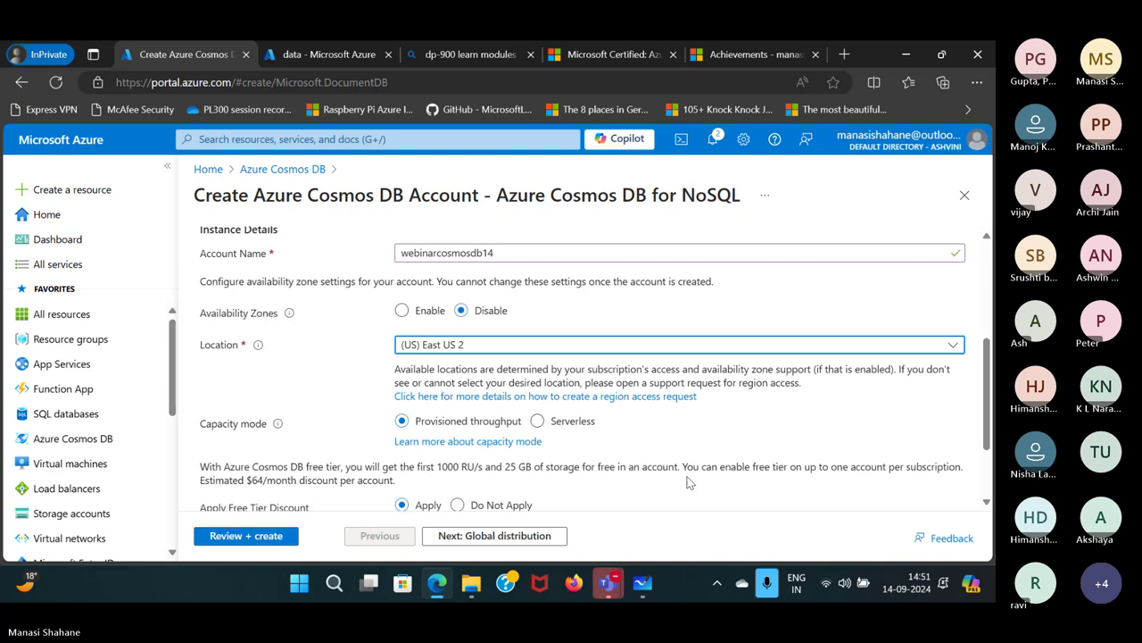
Validate the settings with Review + create and submit the account for creation.
scroll(688, 482, "down", 1)
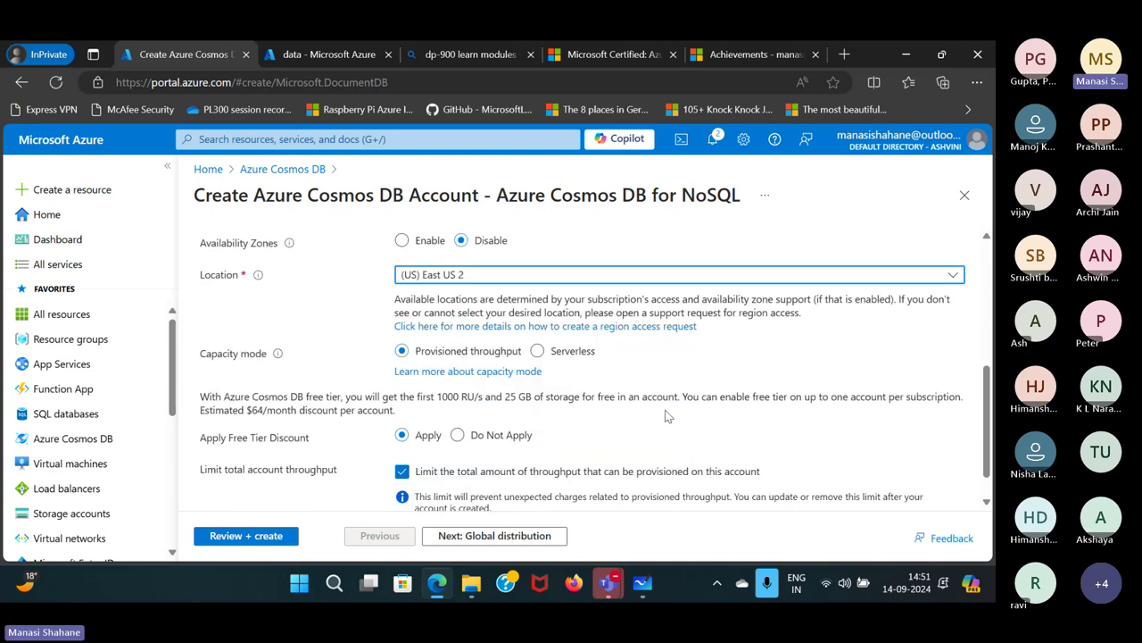
scroll(665, 416, "down", 1)
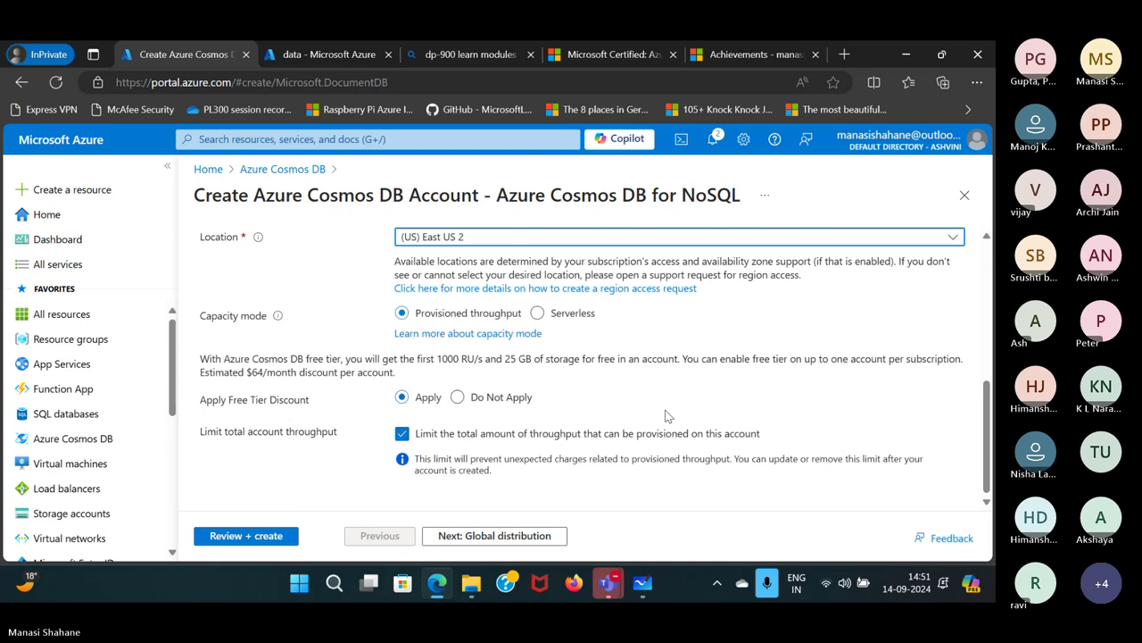
scroll(477, 349, "up", 3)
scroll(531, 365, "down", 2)
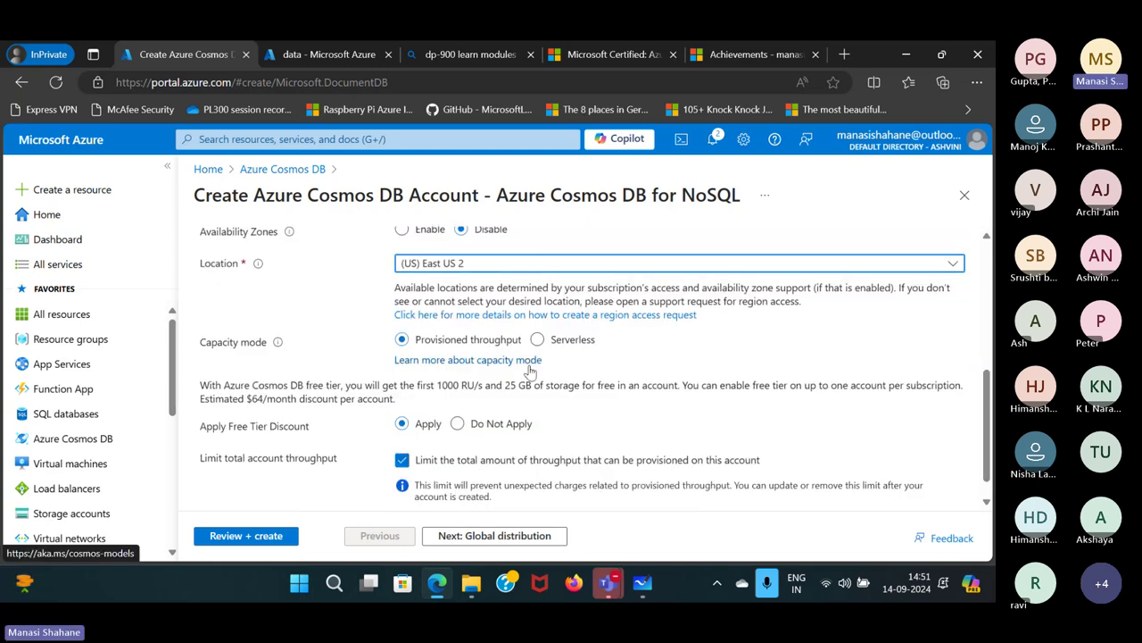
scroll(530, 370, "down", 1)
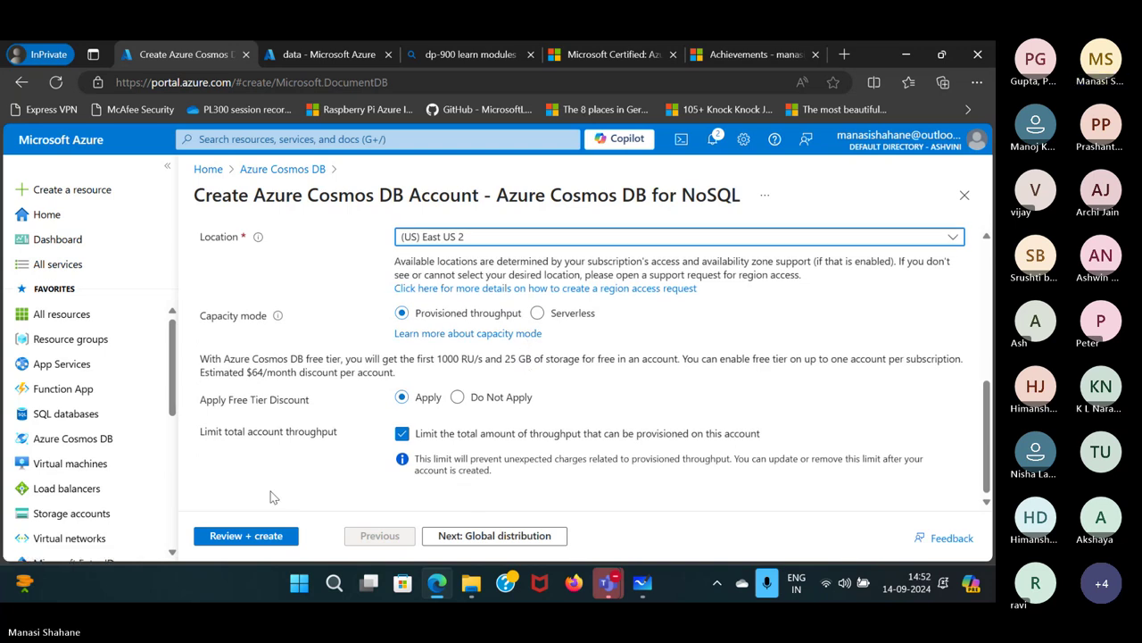
left_click(233, 537)
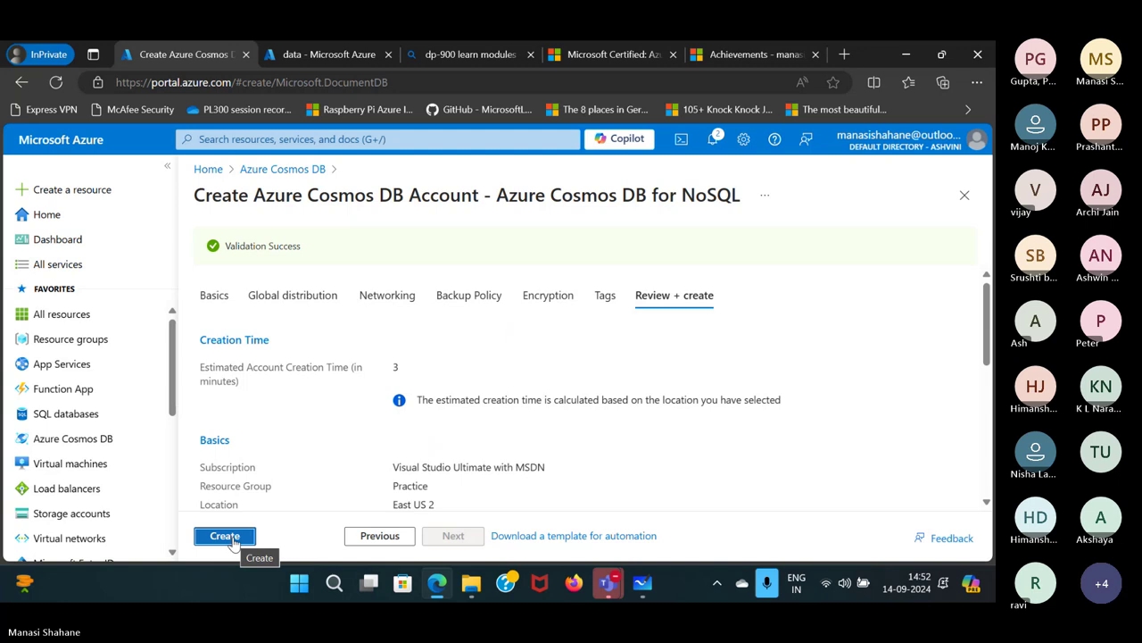
left_click(225, 536)
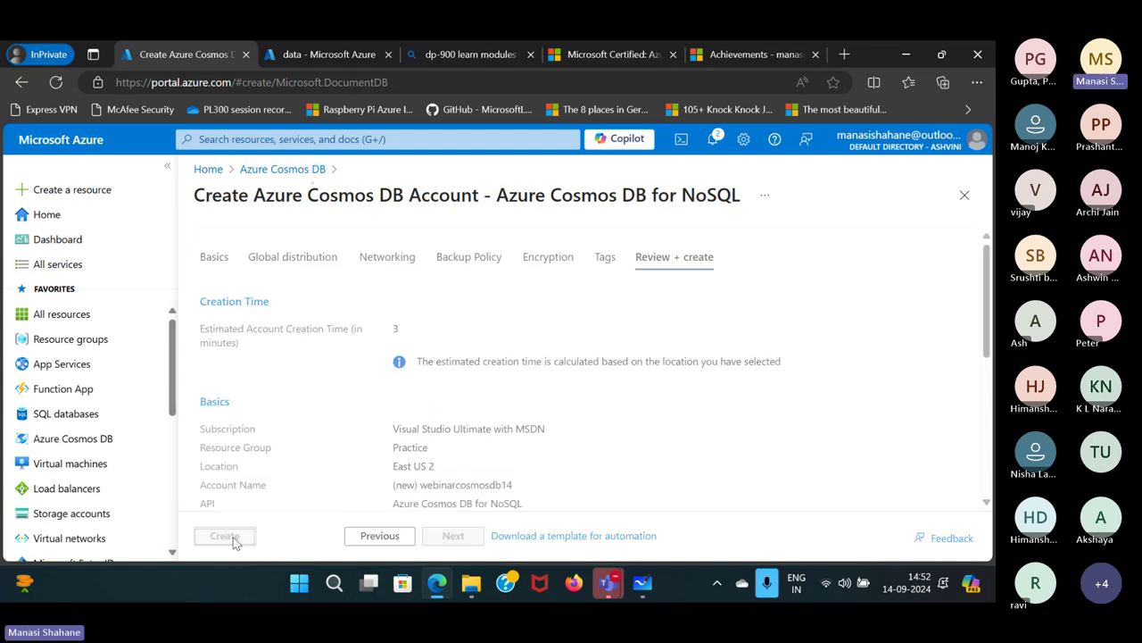
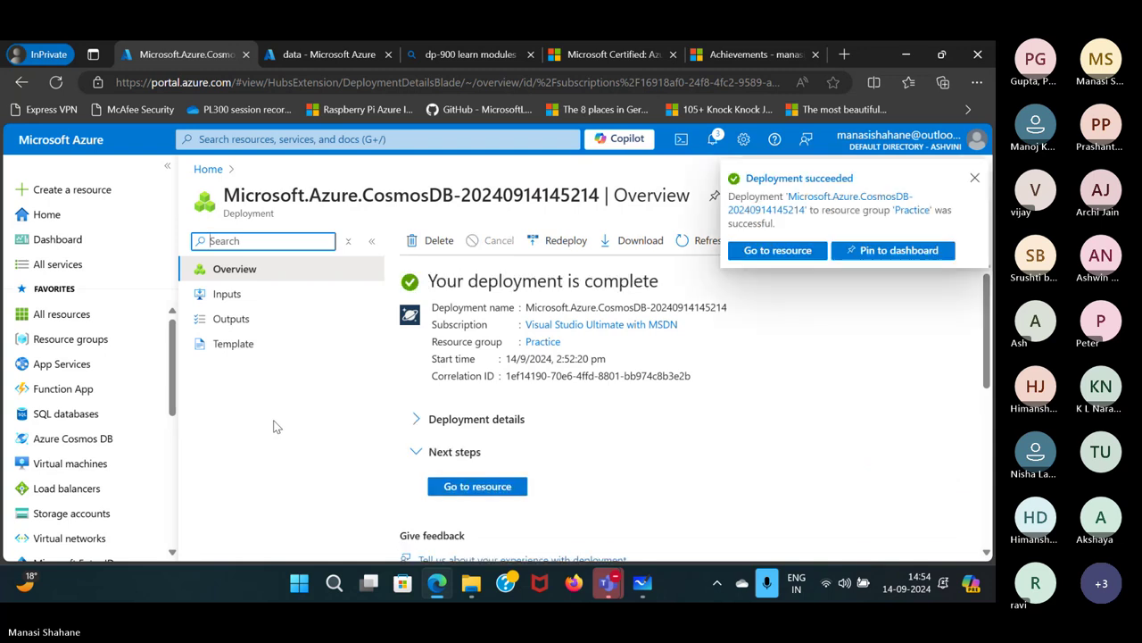
Open the new webinarcosmosdb14 Cosmos DB account and look over its Quick start page.
left_click(489, 494)
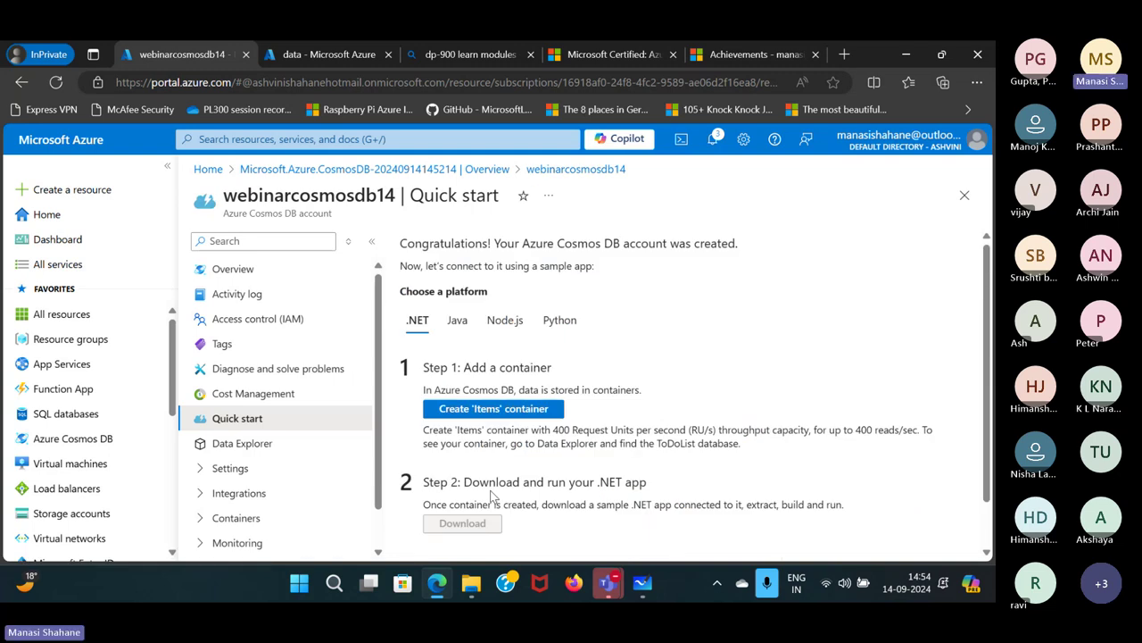
scroll(619, 425, "down", 1)
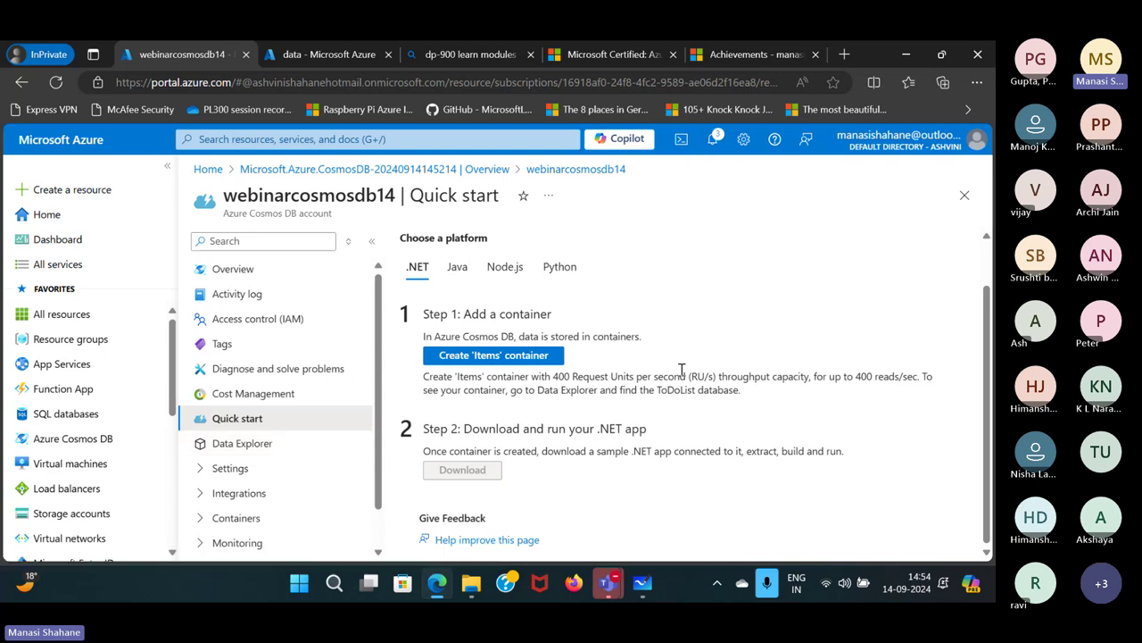
scroll(280, 448, "down", 1)
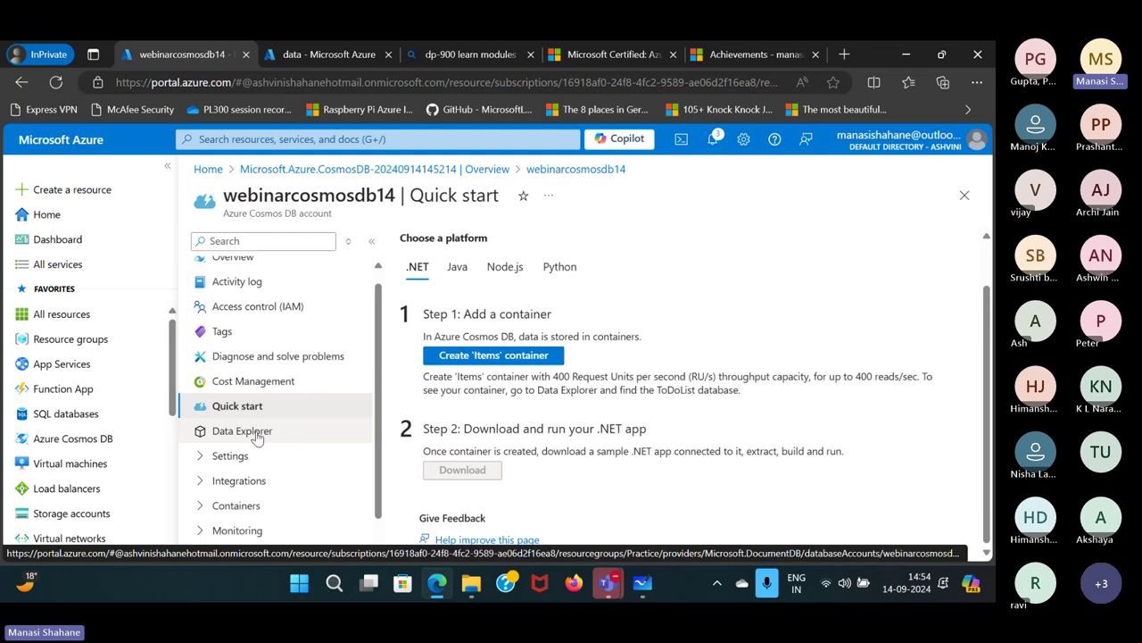
Open Data Explorer for webinarcosmosdb14, closing the welcome video and the New Container dropdown.
left_click(257, 437)
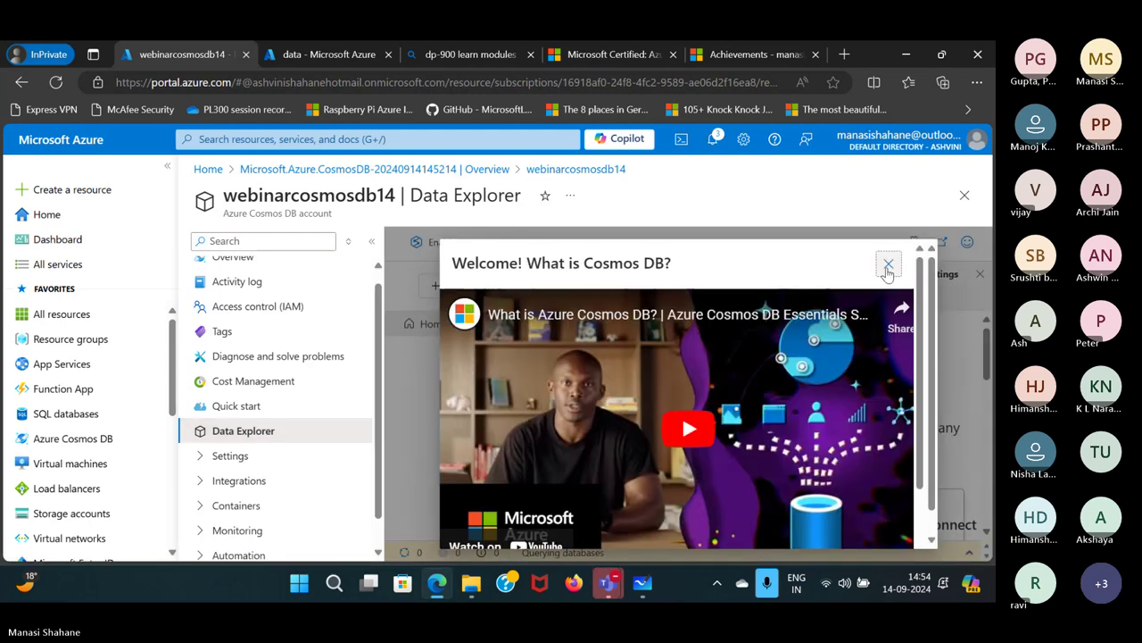
left_click(888, 266)
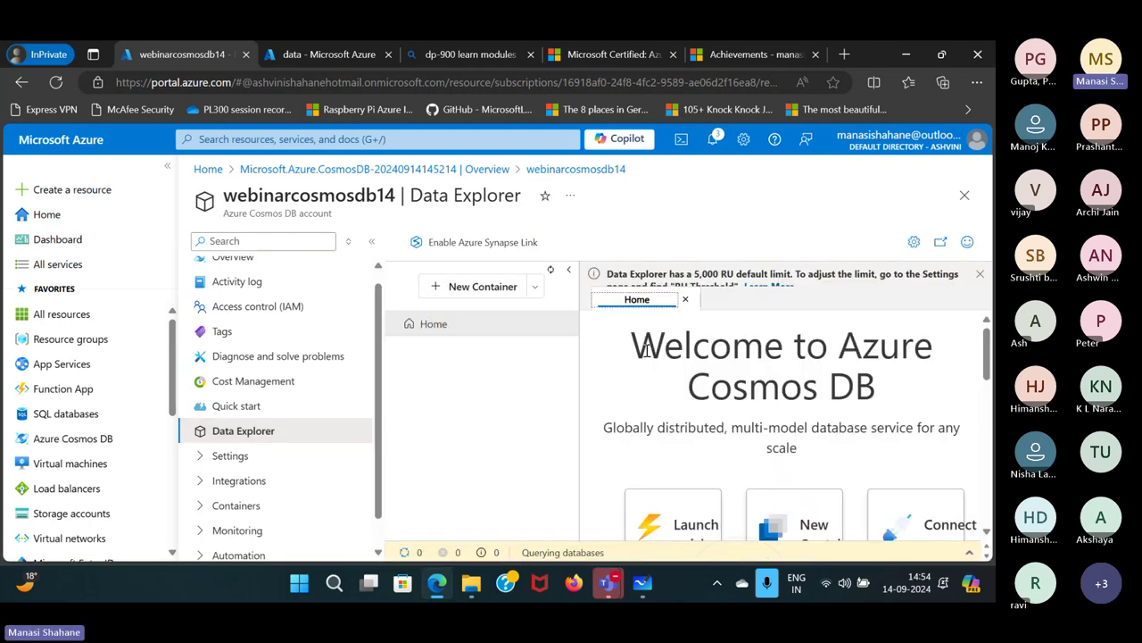
scroll(688, 449, "down", 5)
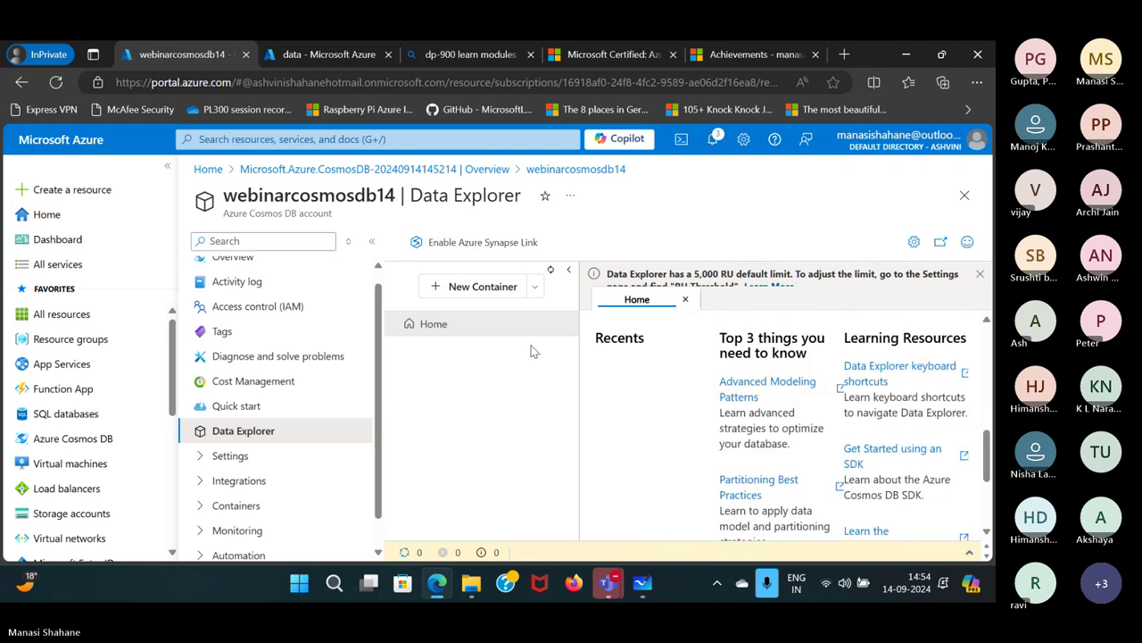
left_click(537, 289)
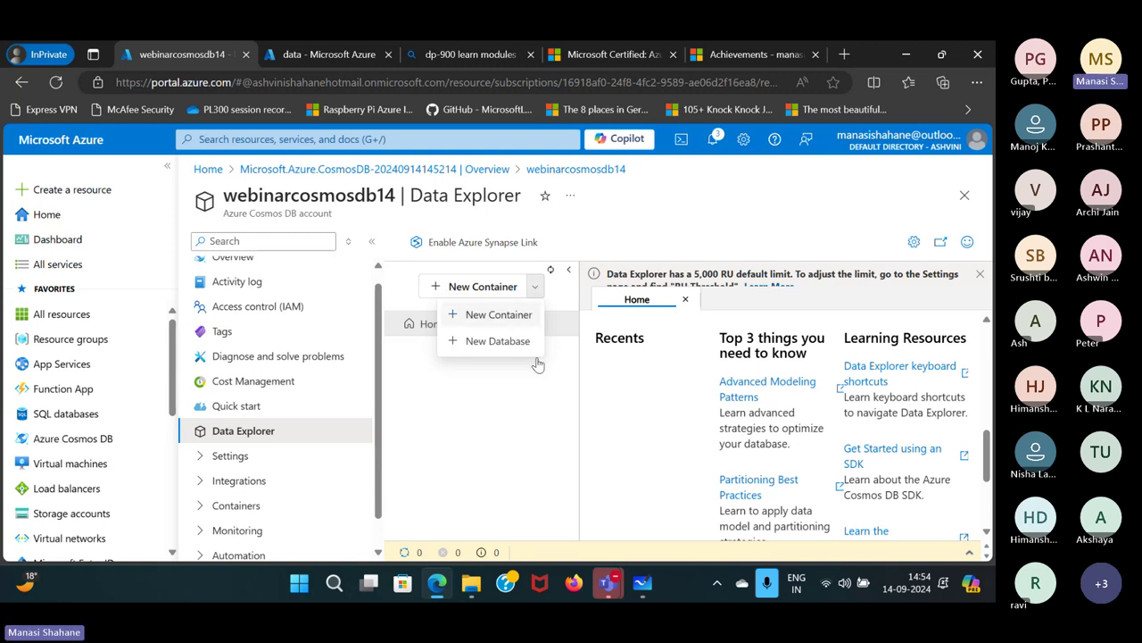
left_click(522, 514)
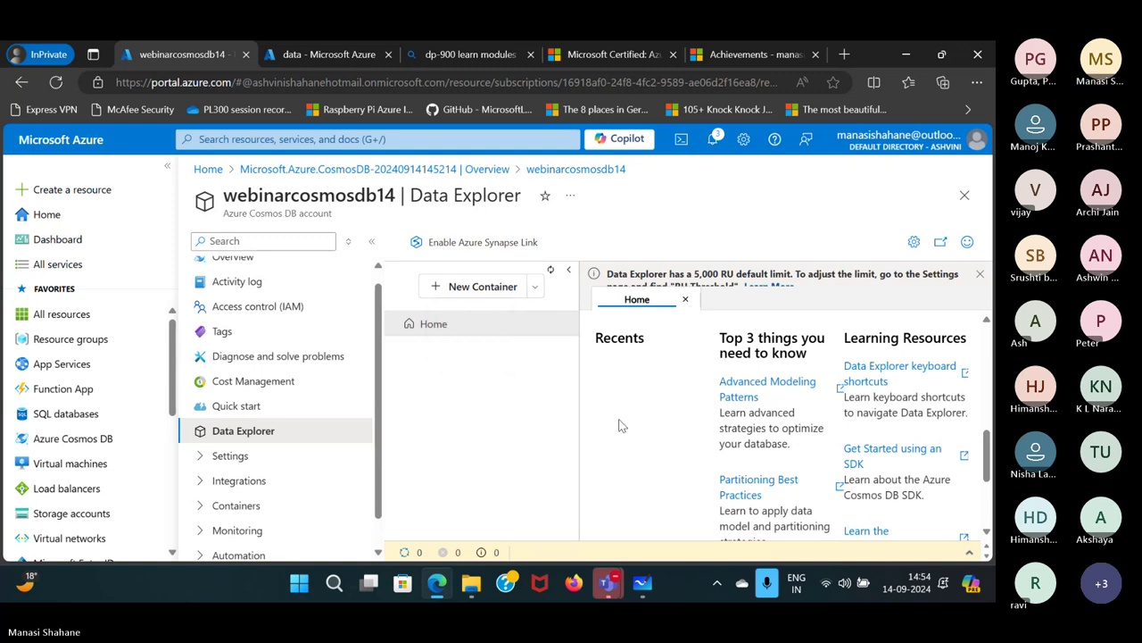
Launch the quick start and create SampleDB with SampleContainer using the default settings.
left_click(673, 410)
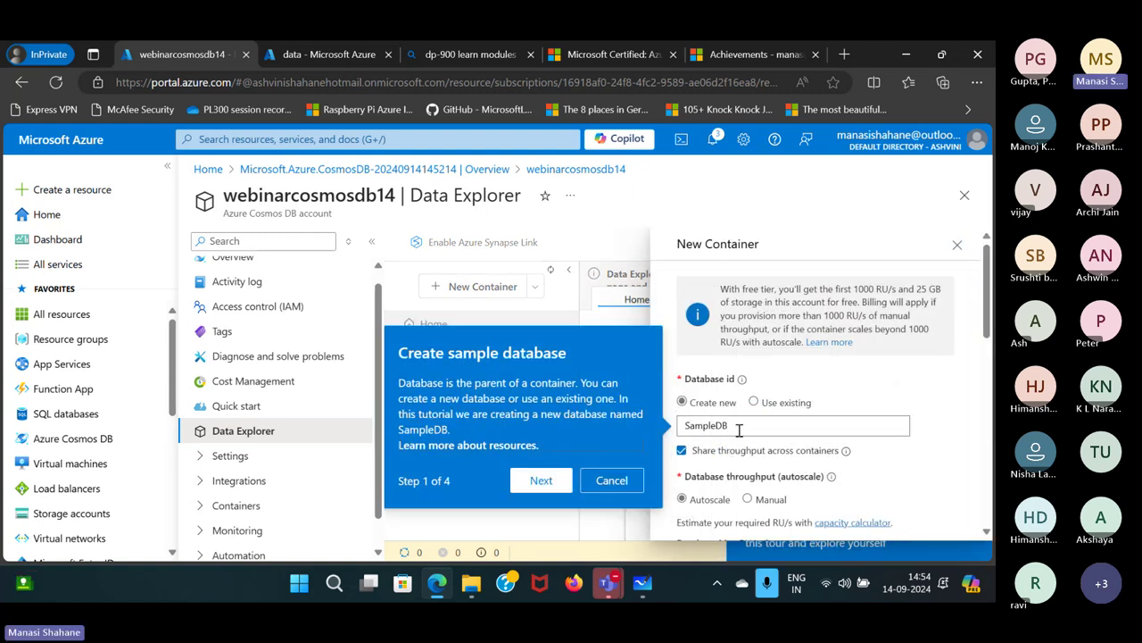
left_click(612, 482)
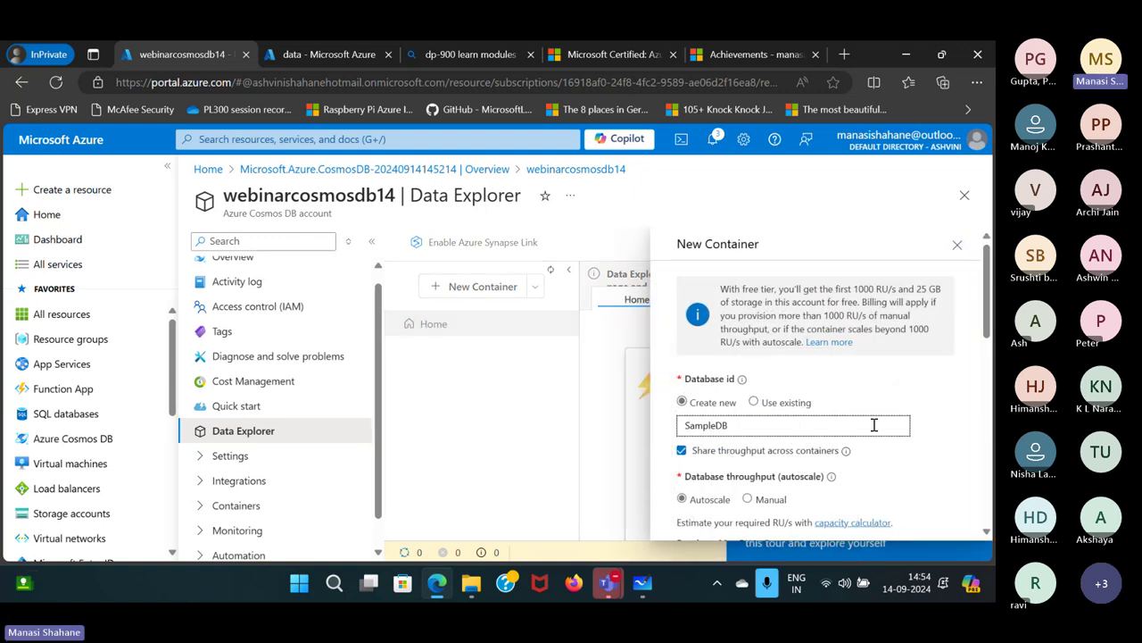
scroll(873, 424, "down", 1)
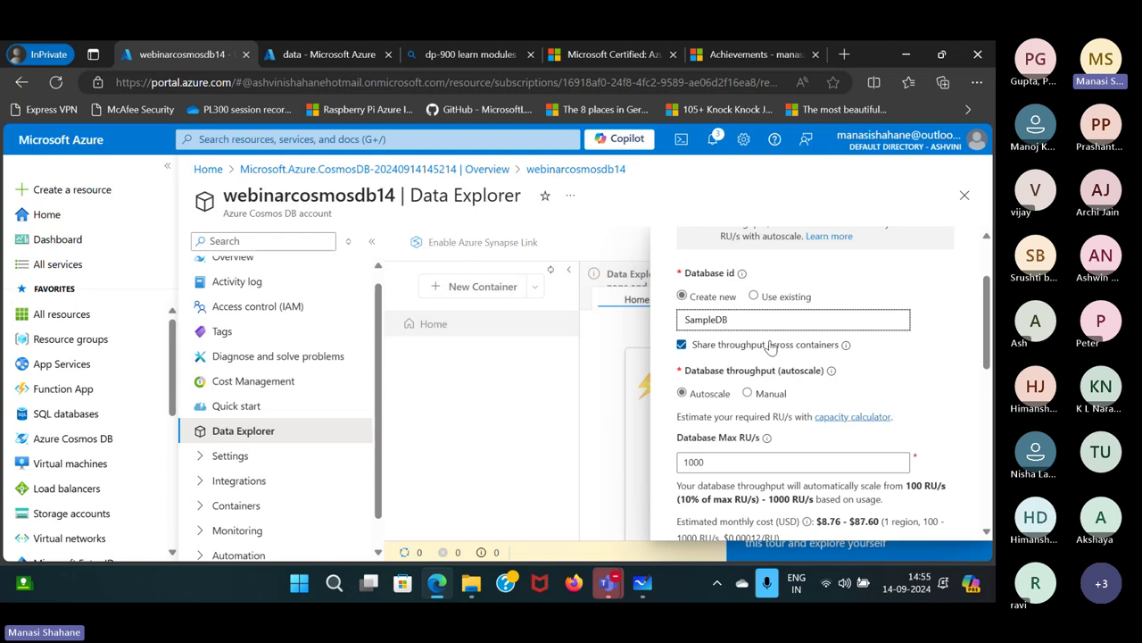
scroll(770, 346, "down", 3)
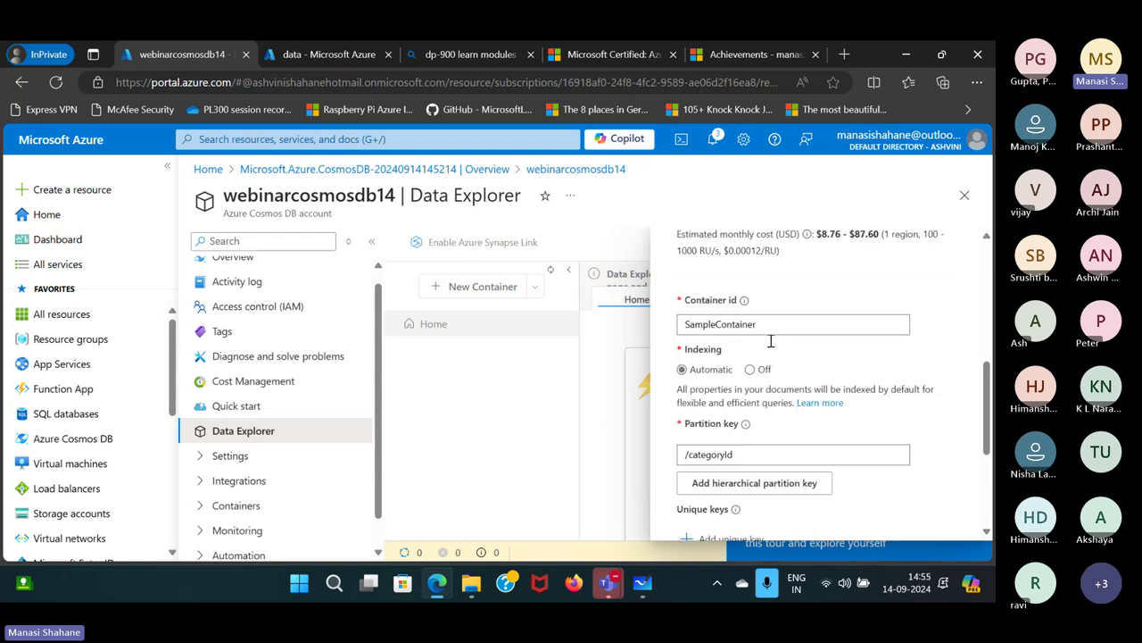
scroll(770, 344, "down", 2)
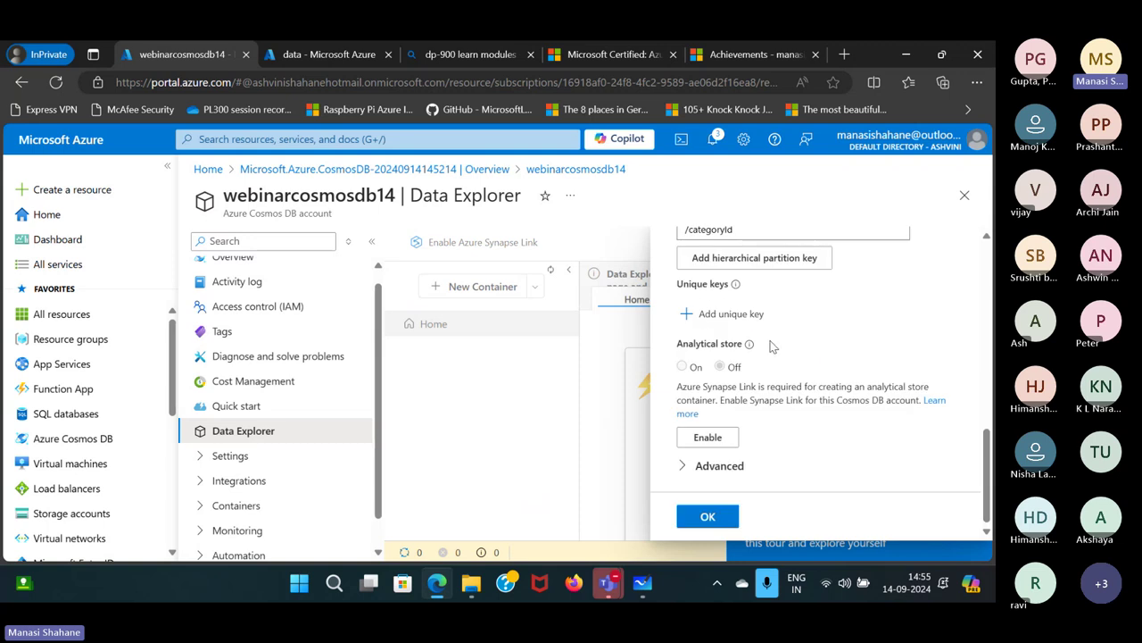
left_click(713, 517)
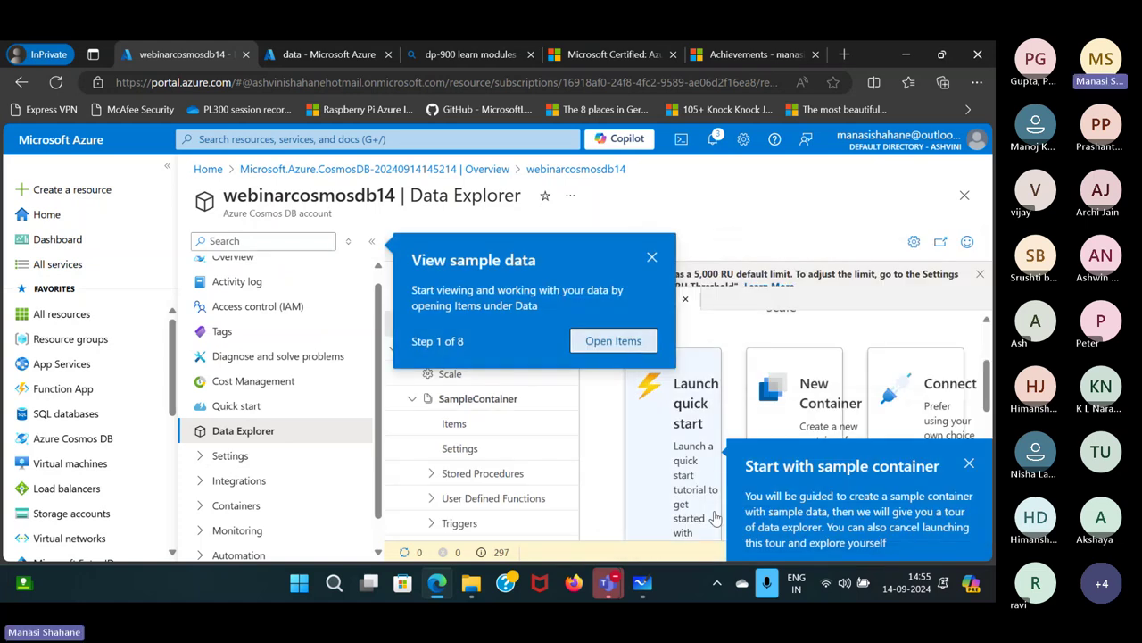
Dismiss the tour popups and open SampleContainer's Items to view the sample product JSON.
left_click(651, 257)
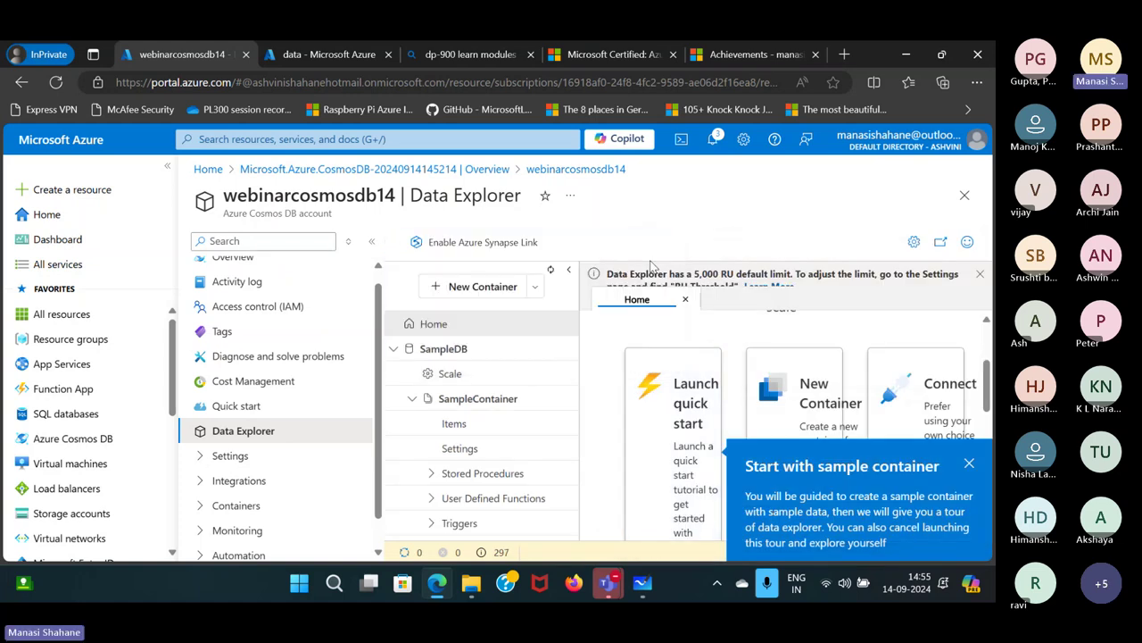
left_click(970, 463)
left_click(455, 424)
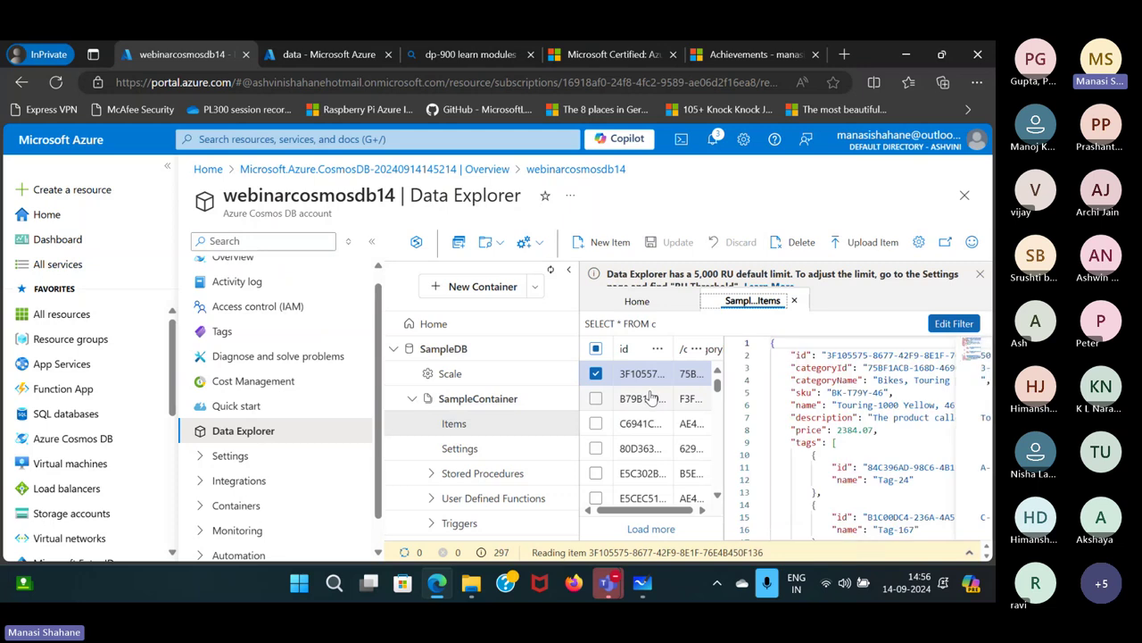
scroll(855, 439, "down", 3)
scroll(855, 439, "up", 3)
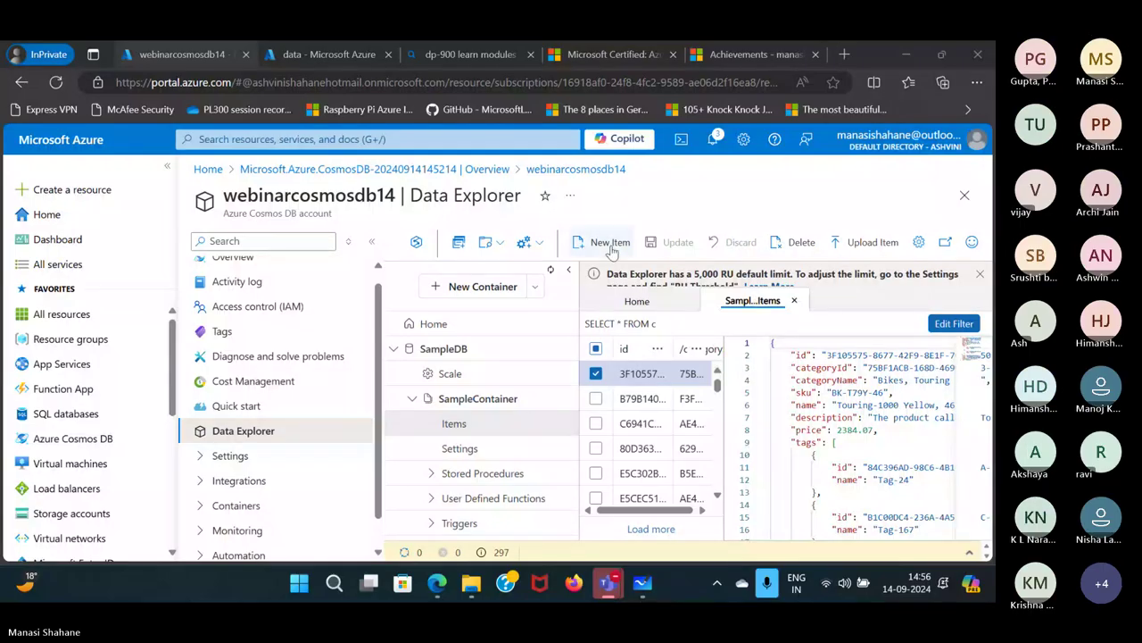
Start a new item, replace its template with the pasted Road Helmet,45 JSON, and fix line 2.
left_click(605, 242)
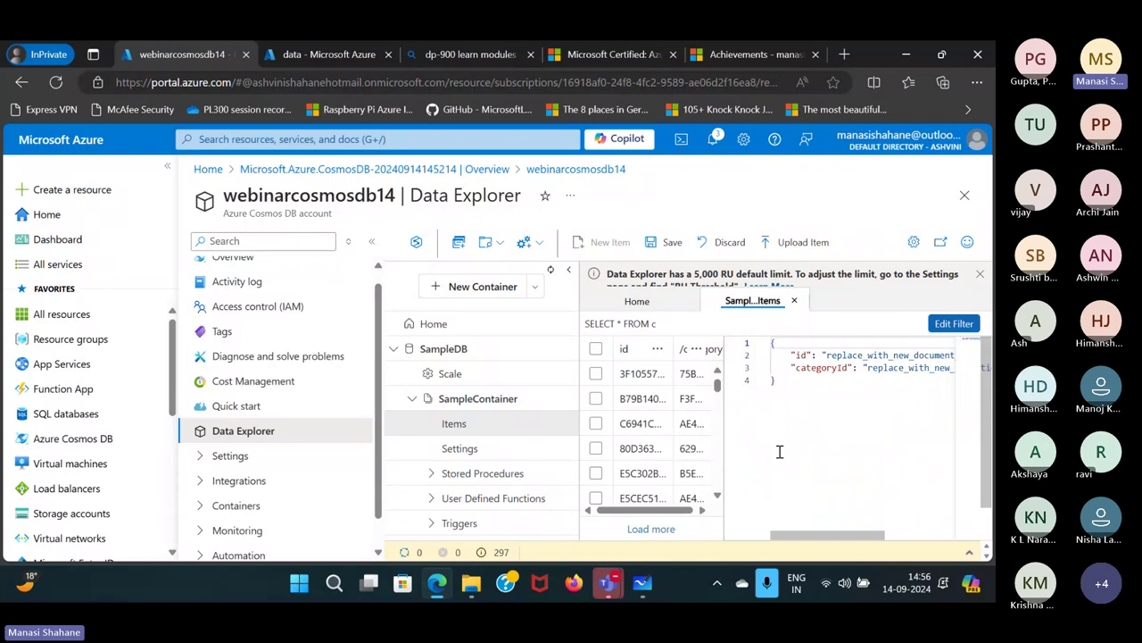
left_click_drag(784, 379, 765, 346)
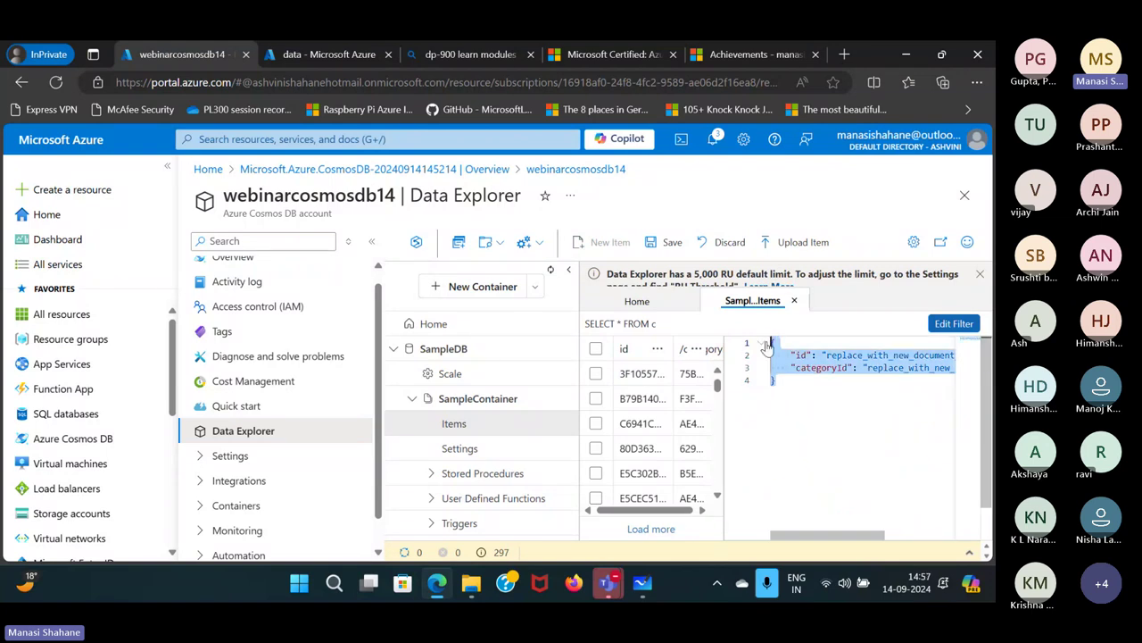
type("{ \"name\": \"Road Helmet,45\", has context menu")
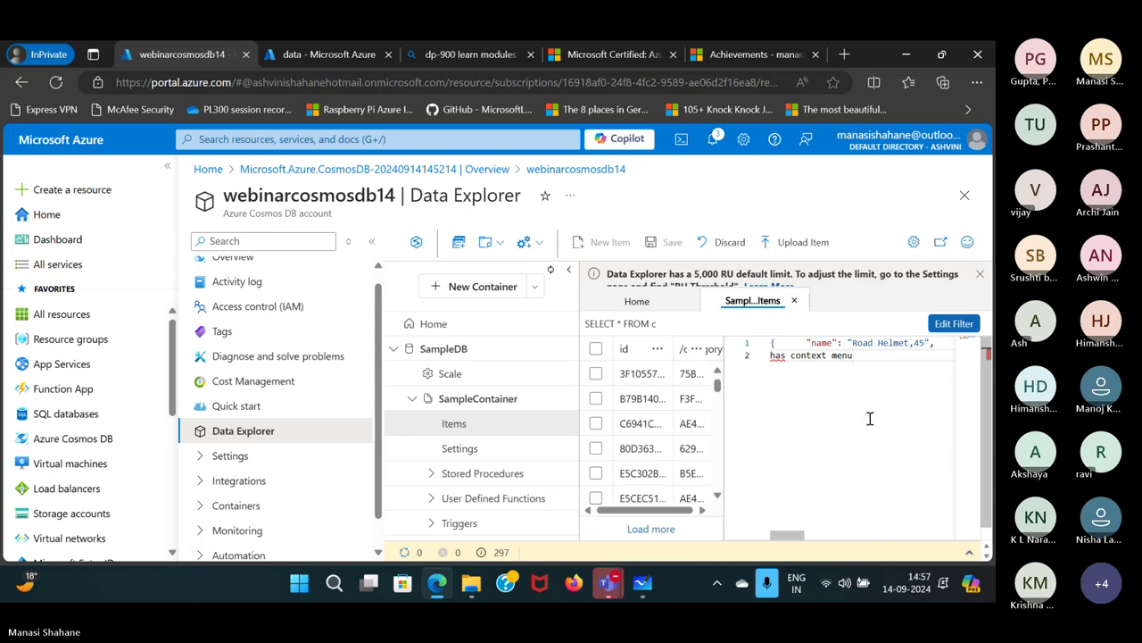
left_click(786, 344)
left_click(872, 362)
key("BackSpace")
key("BackSpace")
key("BackSpace")
key("BackSpace")
key("BackSpace")
key("BackSpace")
key("BackSpace")
key("BackSpace")
key("BackSpace")
key("BackSpace")
key("BackSpace")
key("BackSpace")
key("BackSpace")
key("BackSpace")
key("BackSpace")
key("BackSpace")
key("BackSpace")
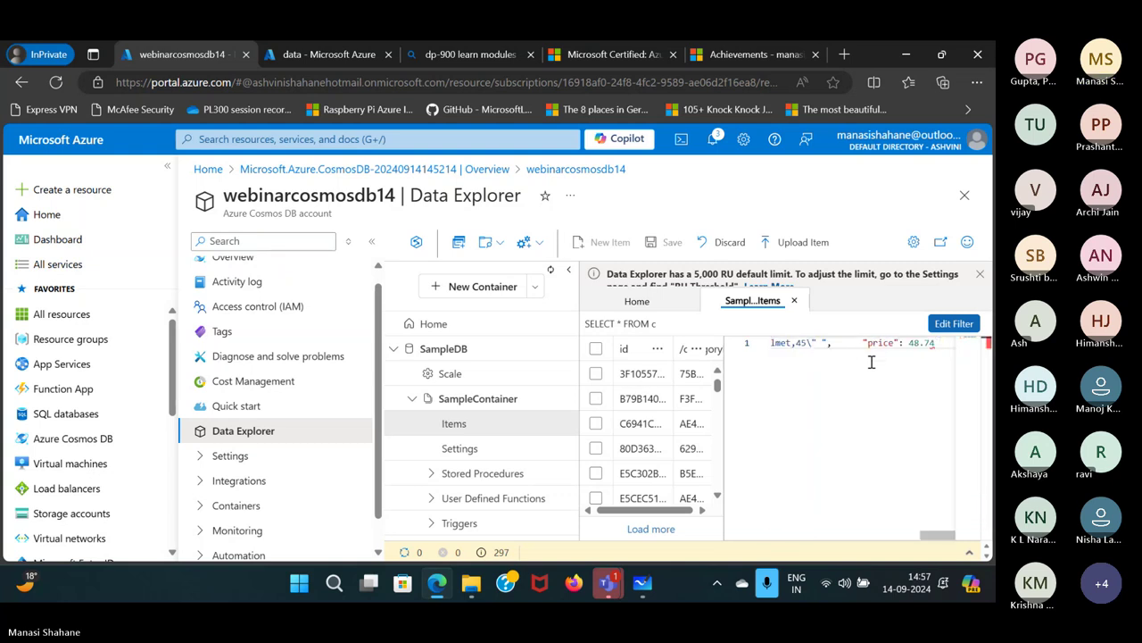
key("Return")
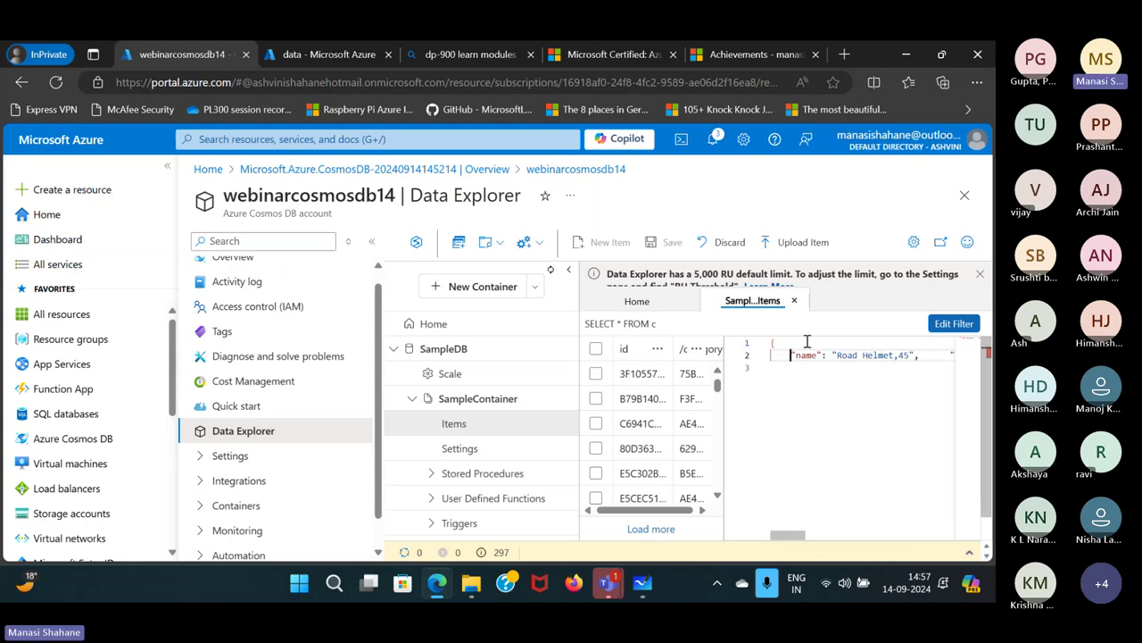
Put the id, categoryID, SKU and description fields each on their own line.
left_click(944, 355)
key("Return")
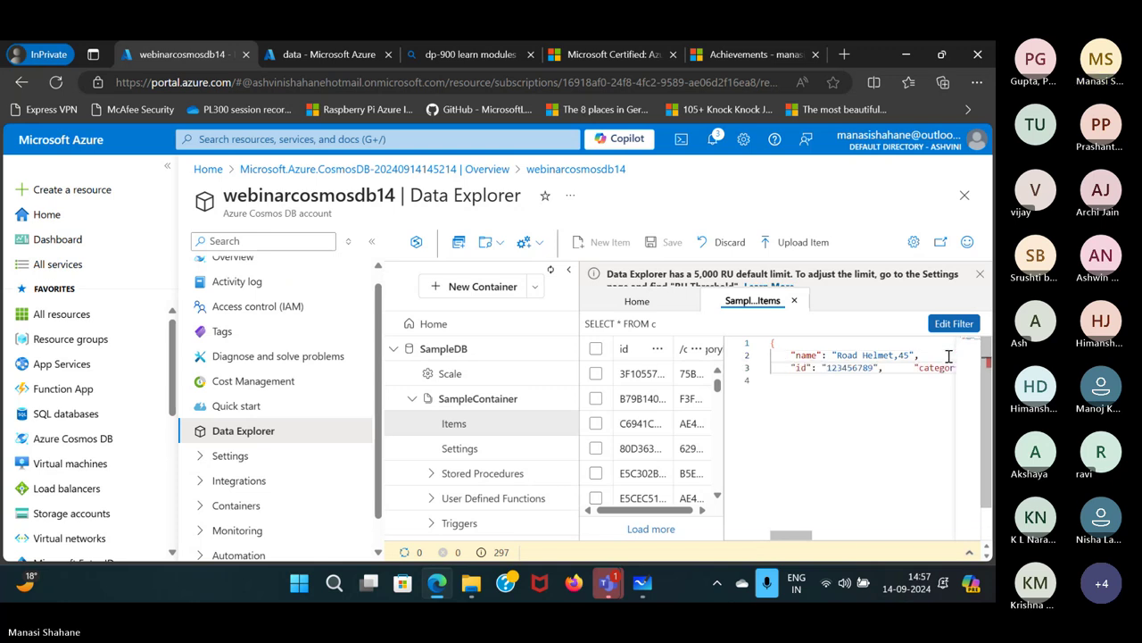
left_click(914, 368)
key("Return")
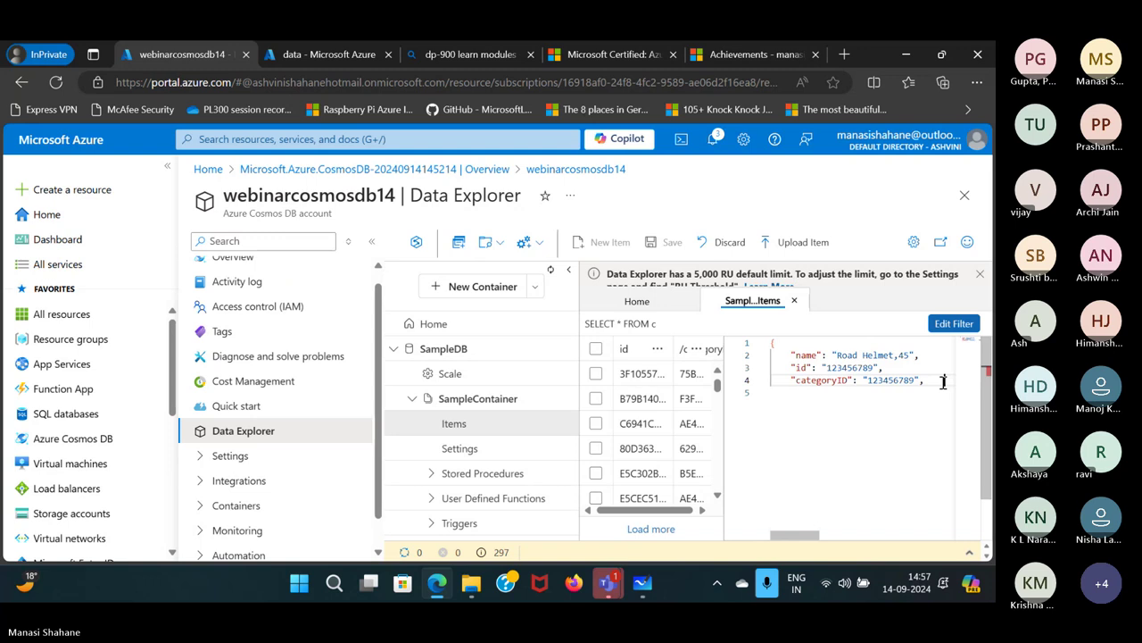
type("\"SKU\": \"")
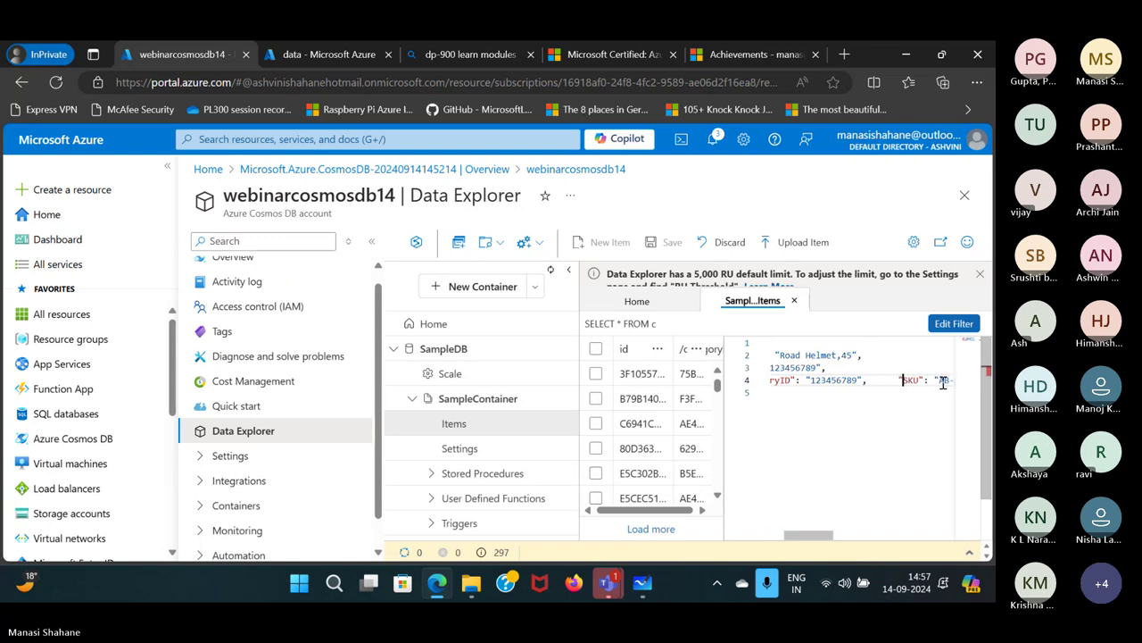
key("Return")
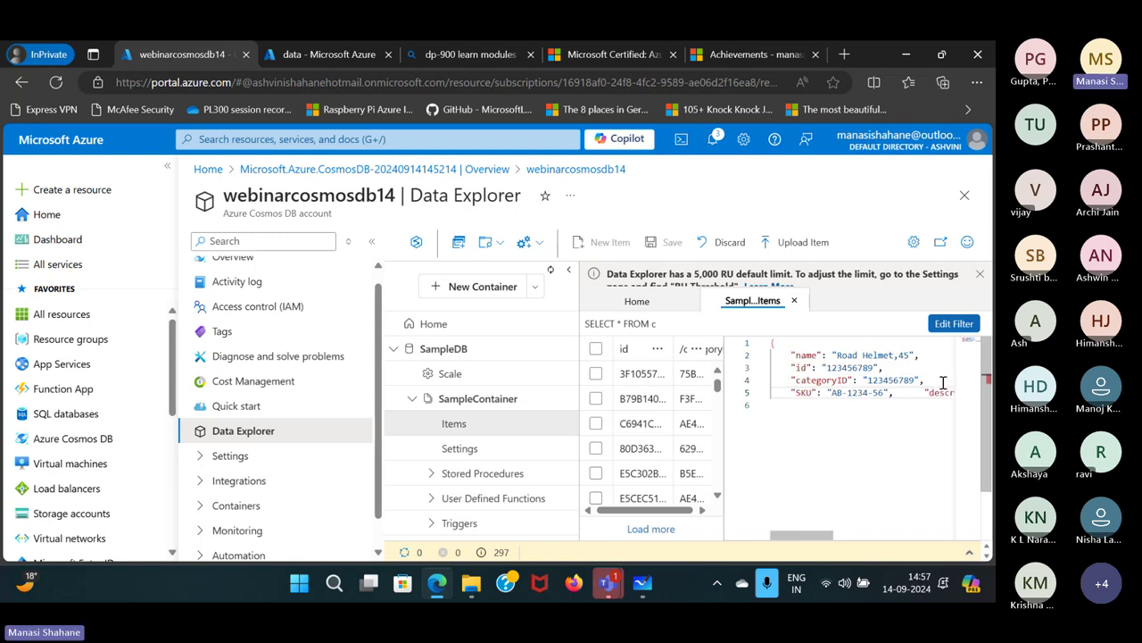
left_click(927, 393)
key("Return")
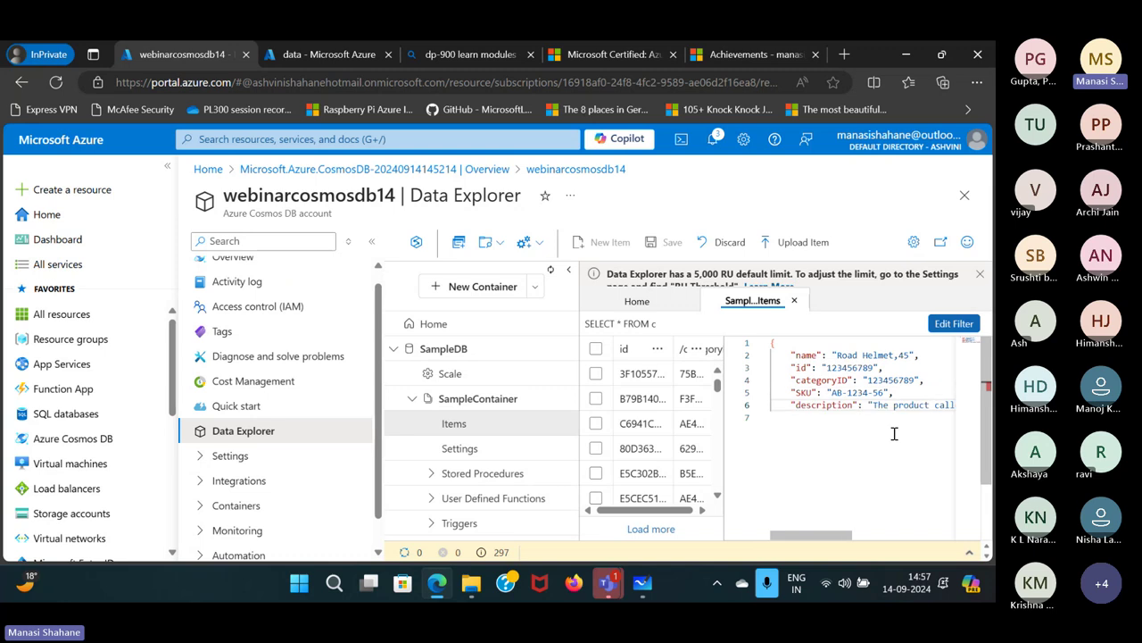
key("Right")
key("Right")
key("Right")
key("Right")
key("Right")
key("Right")
key("Right")
key("Right")
key("Right")
key("Right")
key("Right")
key("Right")
key("Right")
key("Right")
key("Right")
key("Right")
key("Right")
key("Right")
key("Right")
key("Right")
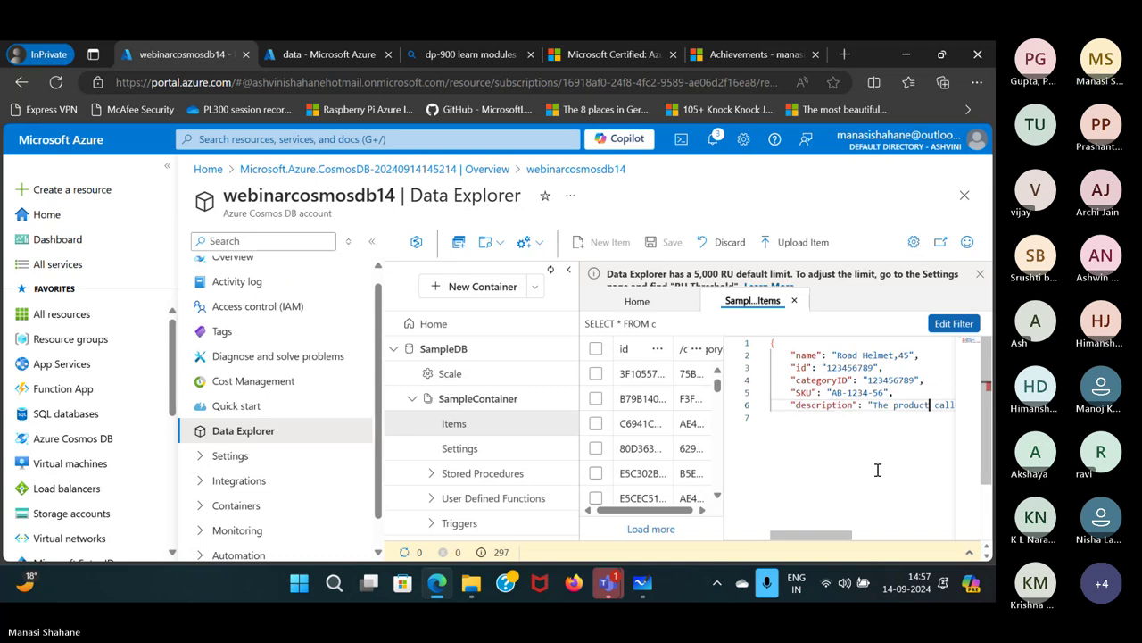
key("Right")
key("Right")
key("Right")
key("Right")
key("Right")
key("Right")
key("Right")
key("Right")
key("Right")
key("Right")
key("Right")
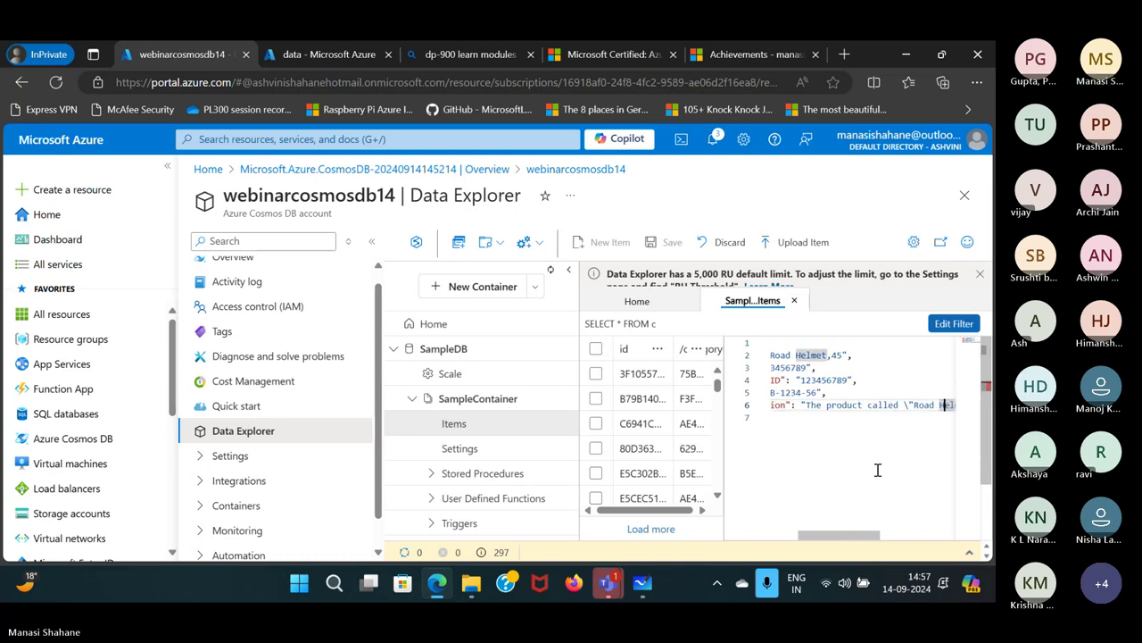
key("Right")
key("Right")
key("Right")
key("Right")
key("Right")
key("Right")
key("Right")
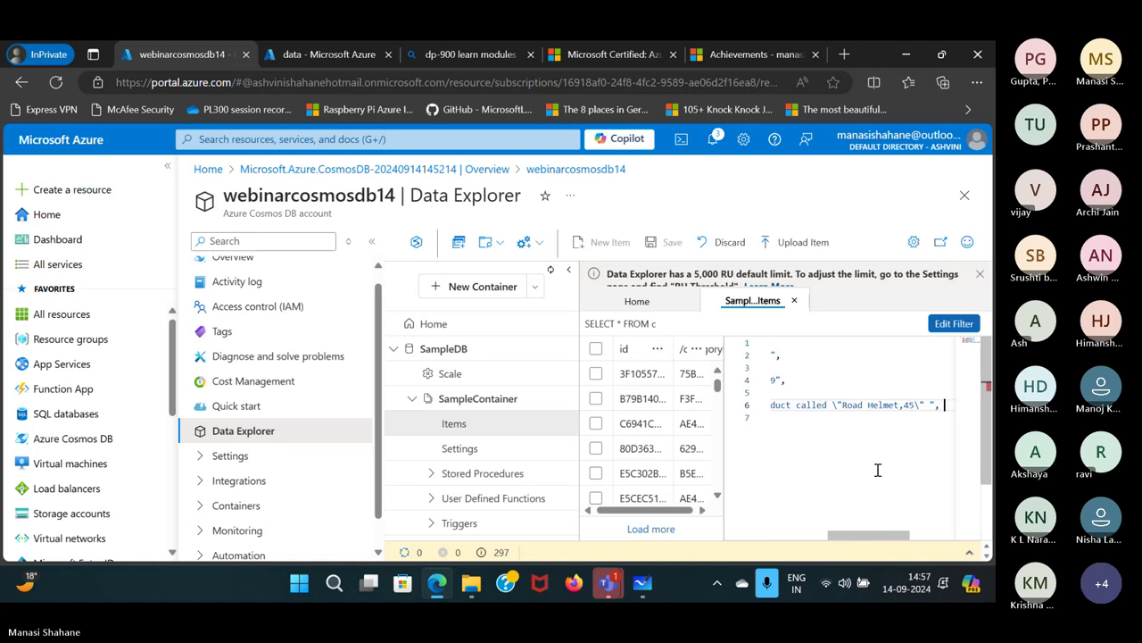
Move price to its own line, add the closing brace, and save the new item.
key("Return")
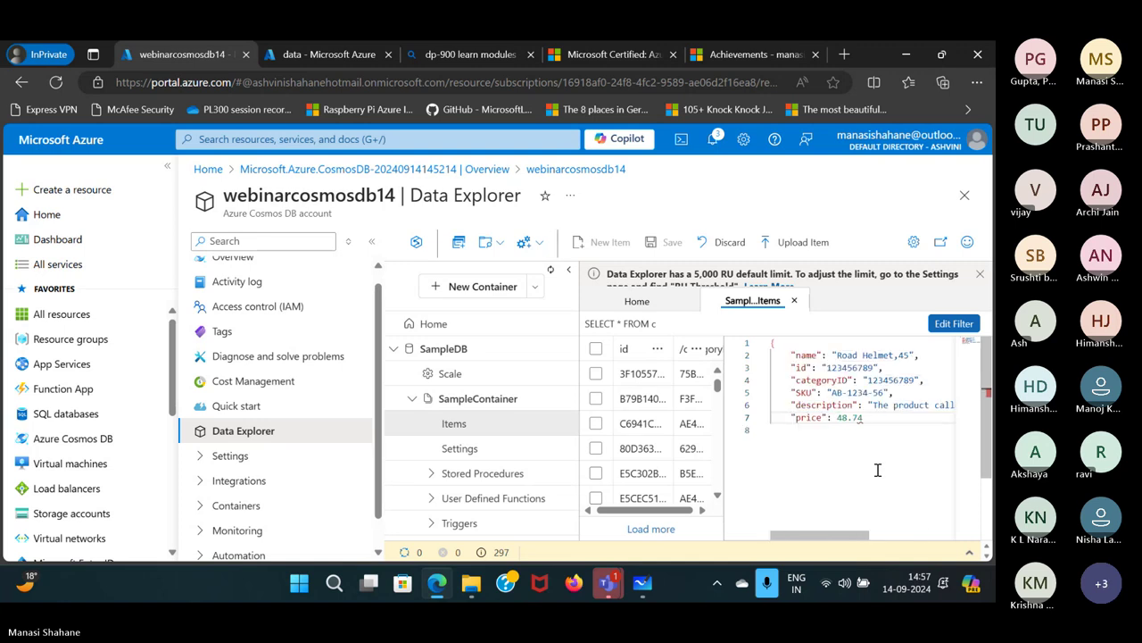
key("Right")
key("Right")
key("Right")
key("Right")
key("Right")
key("Right")
key("Right")
key("Right")
key("End")
key("Return")
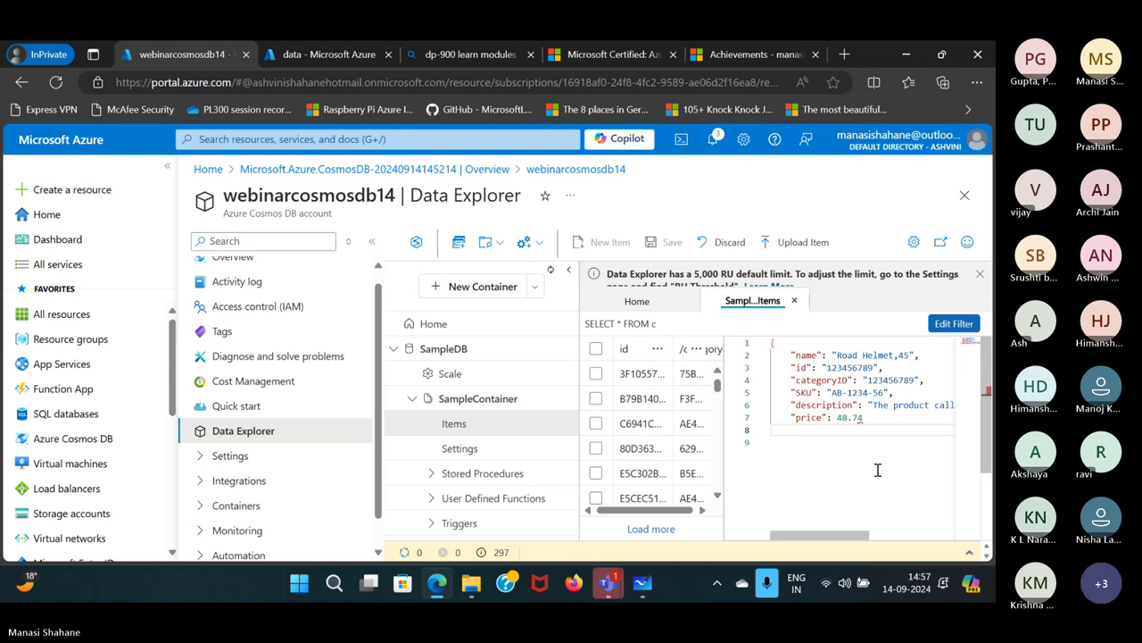
type("}")
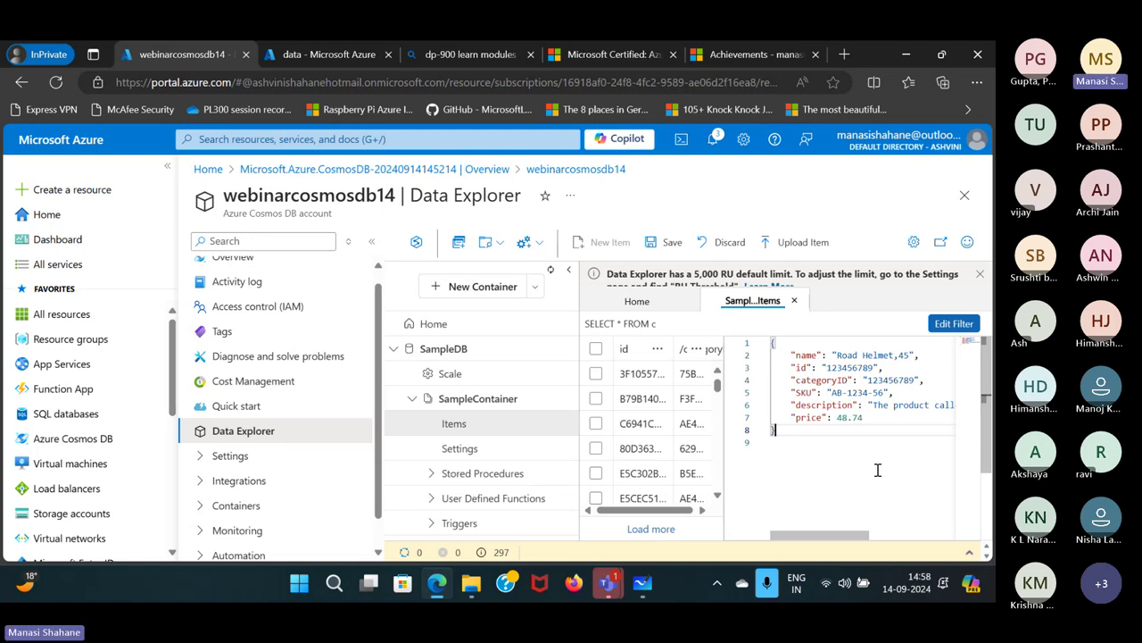
left_click(664, 244)
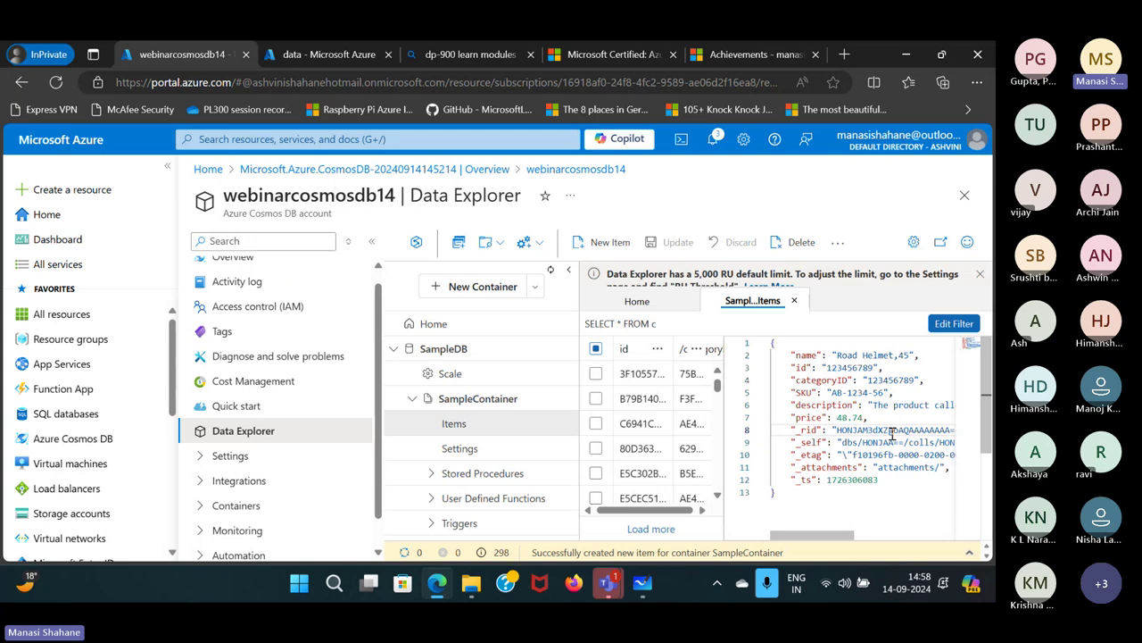
scroll(891, 435, "down", 1)
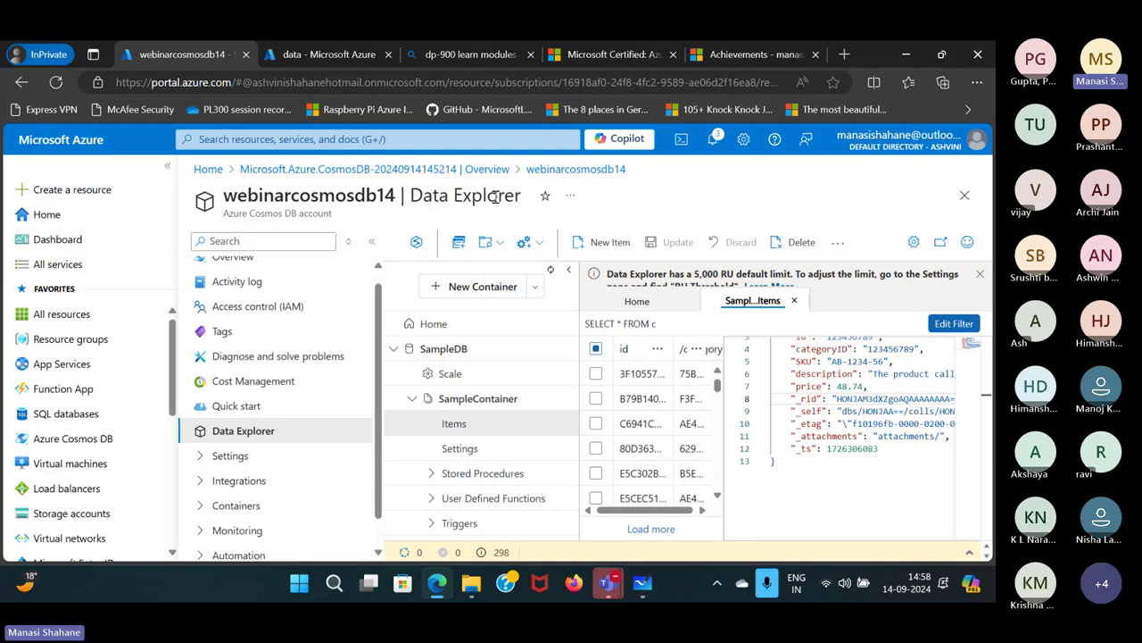
Open a new SQL query and extend SELECT * FROM c with WHERE CONTAINS(c.name, "Helmet").
left_click(458, 254)
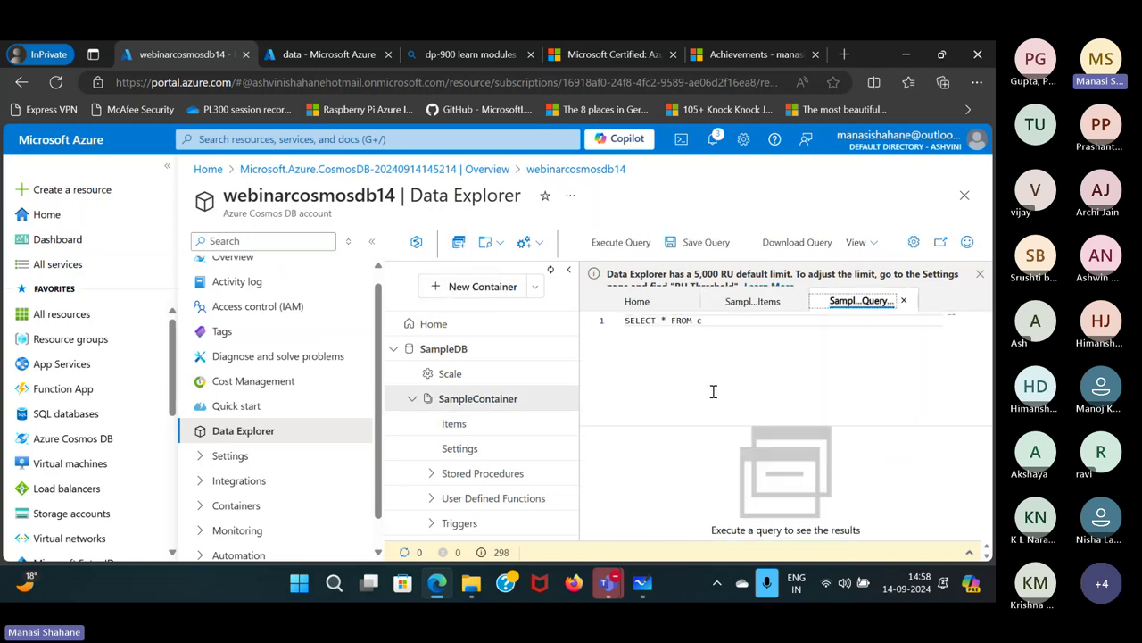
left_click(723, 323)
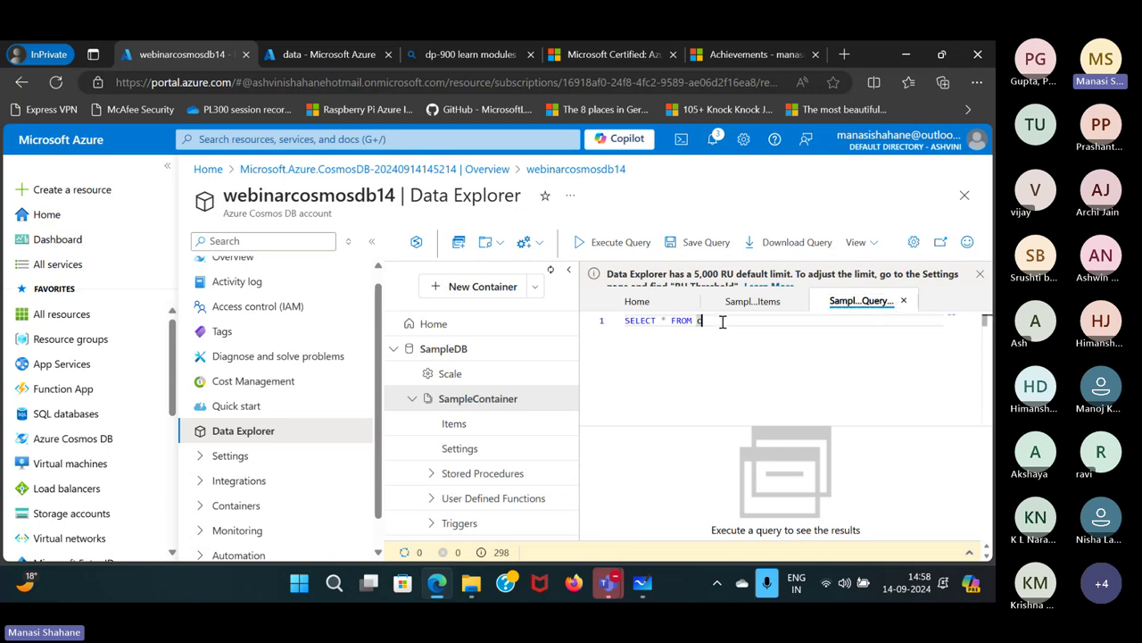
type("WH")
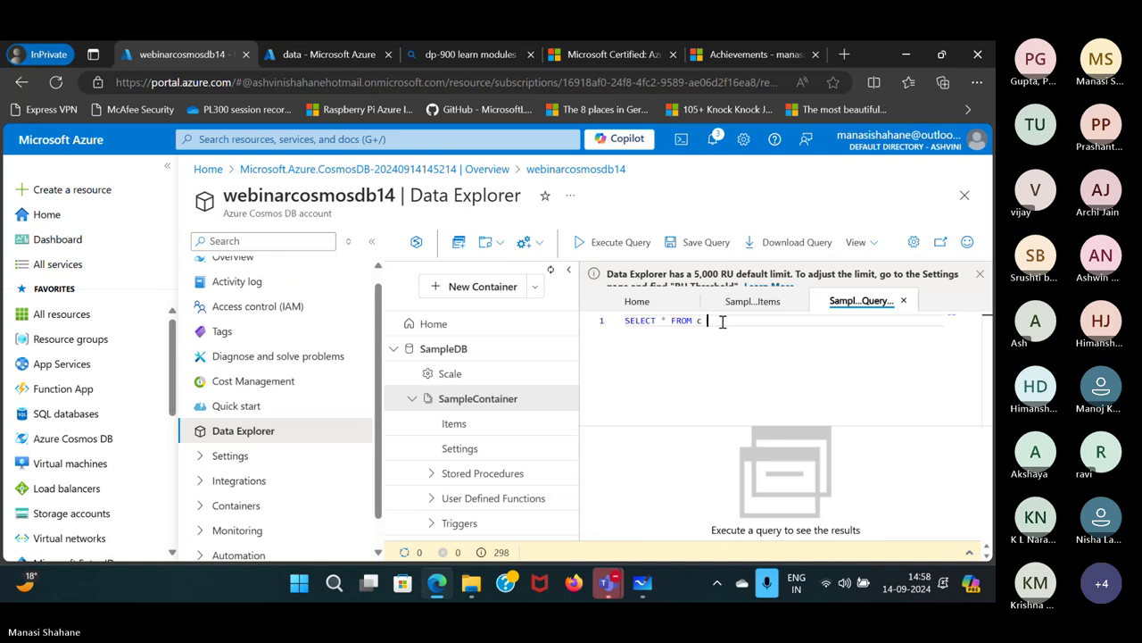
type("ERE cONTAINS(")
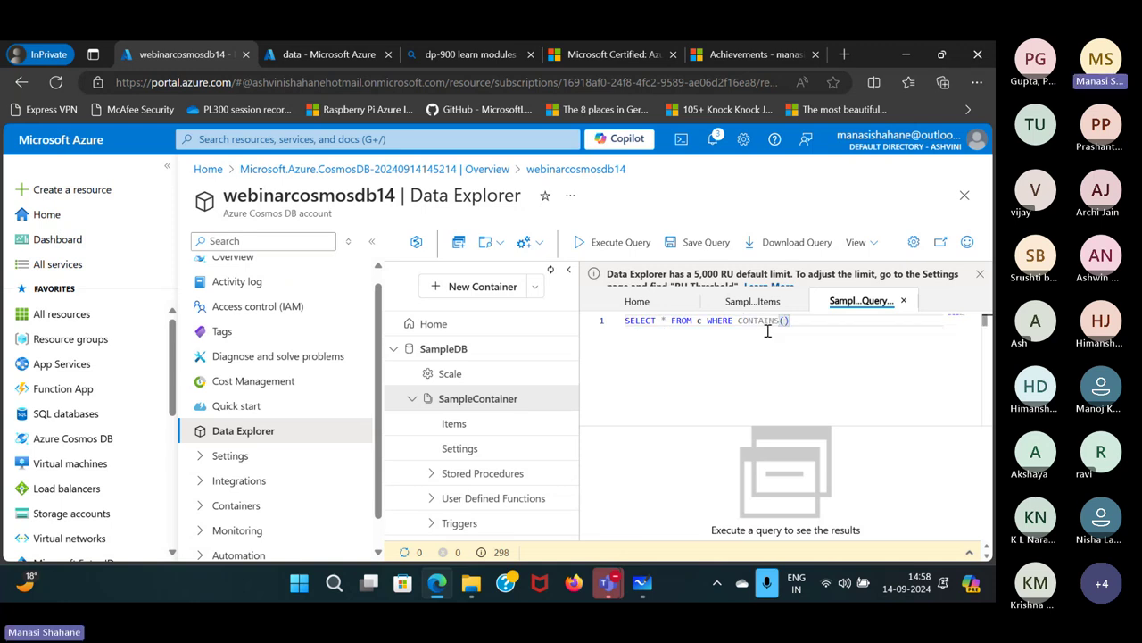
type("c.nam")
type("e, \"")
type("Helmet")
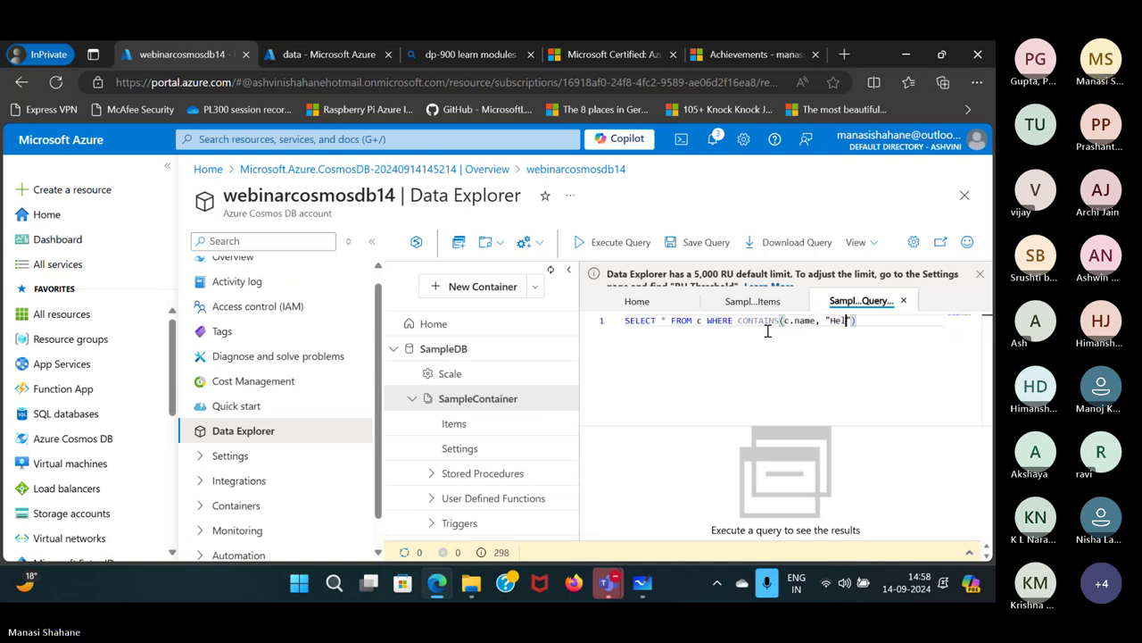
type("\"")
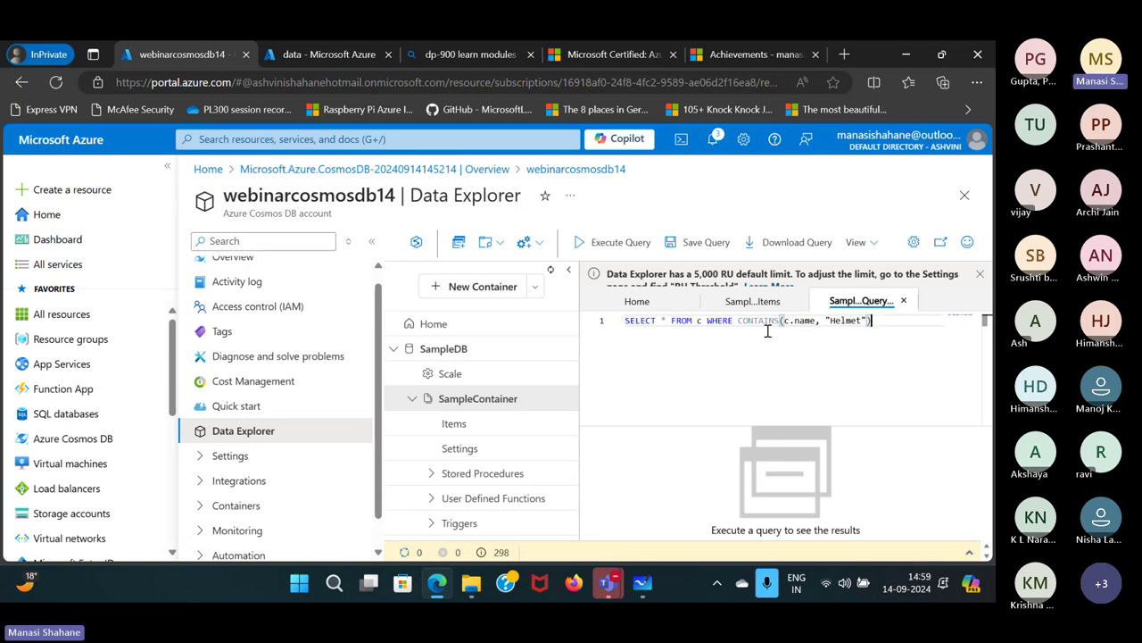
Execute the Helmet query and scroll through the four returned helmet items in an enlarged Results pane.
left_click(614, 248)
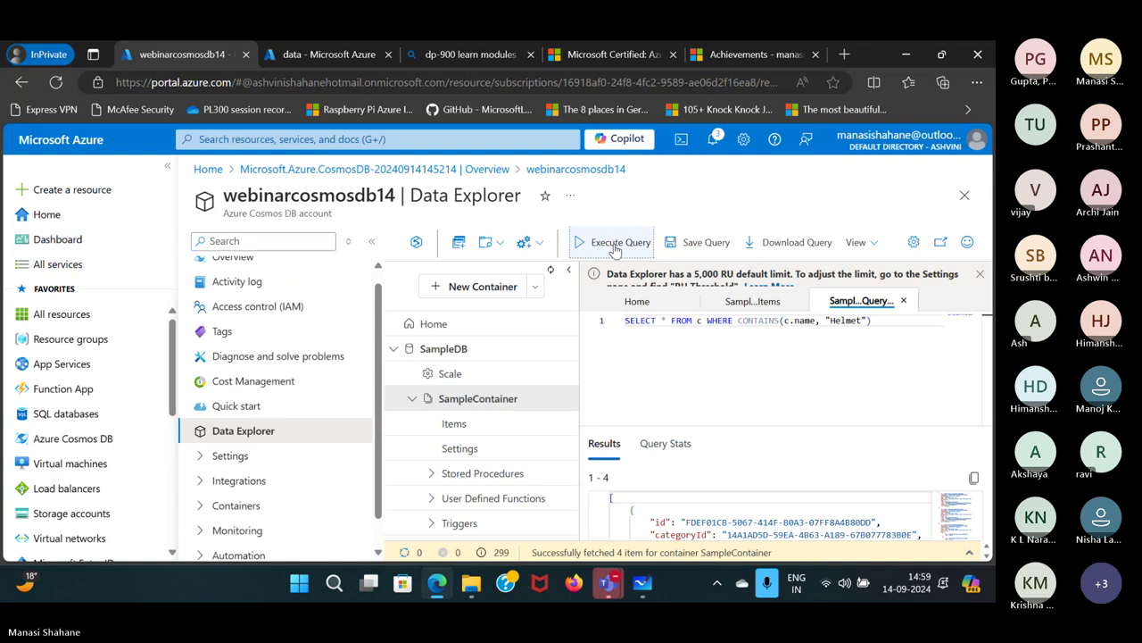
scroll(748, 504, "down", 1)
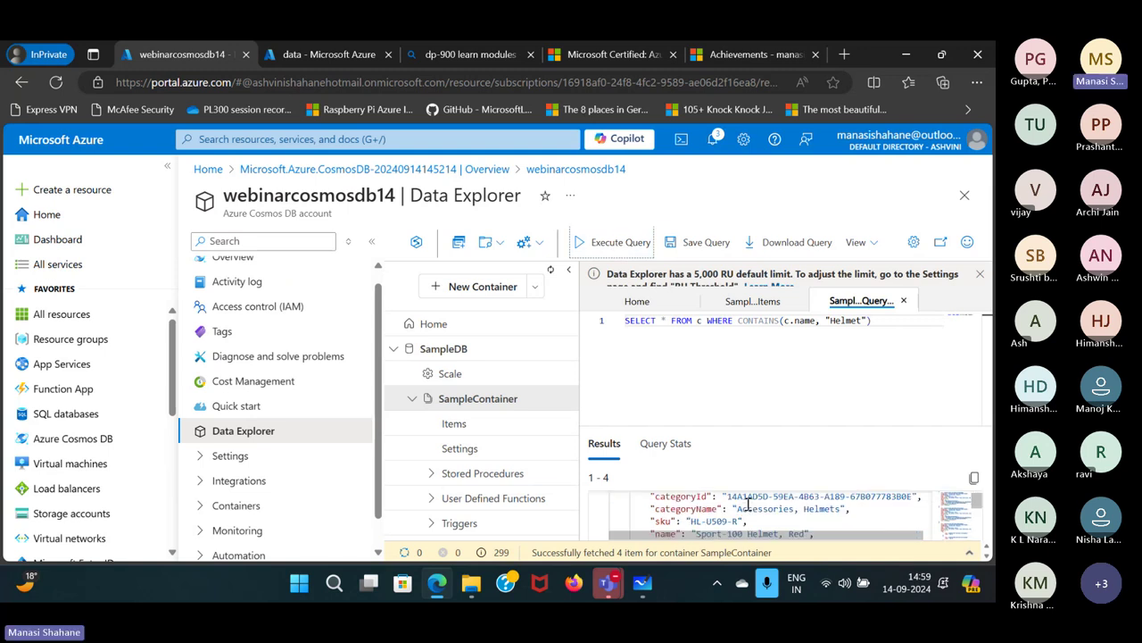
scroll(748, 504, "down", 1)
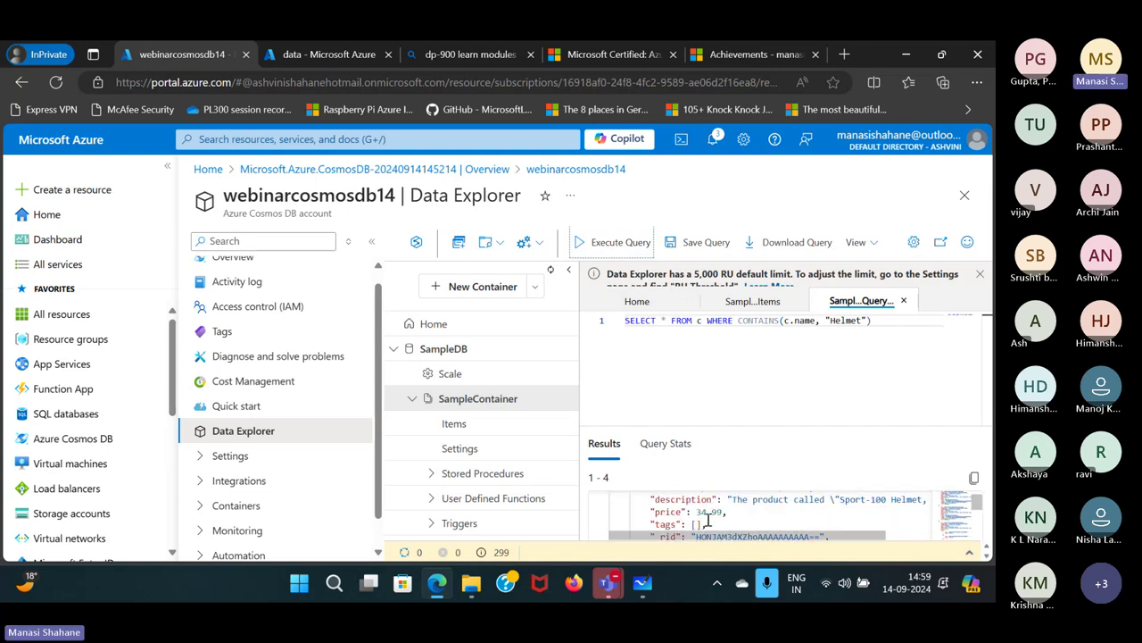
scroll(709, 534, "down", 1)
scroll(710, 535, "up", 4)
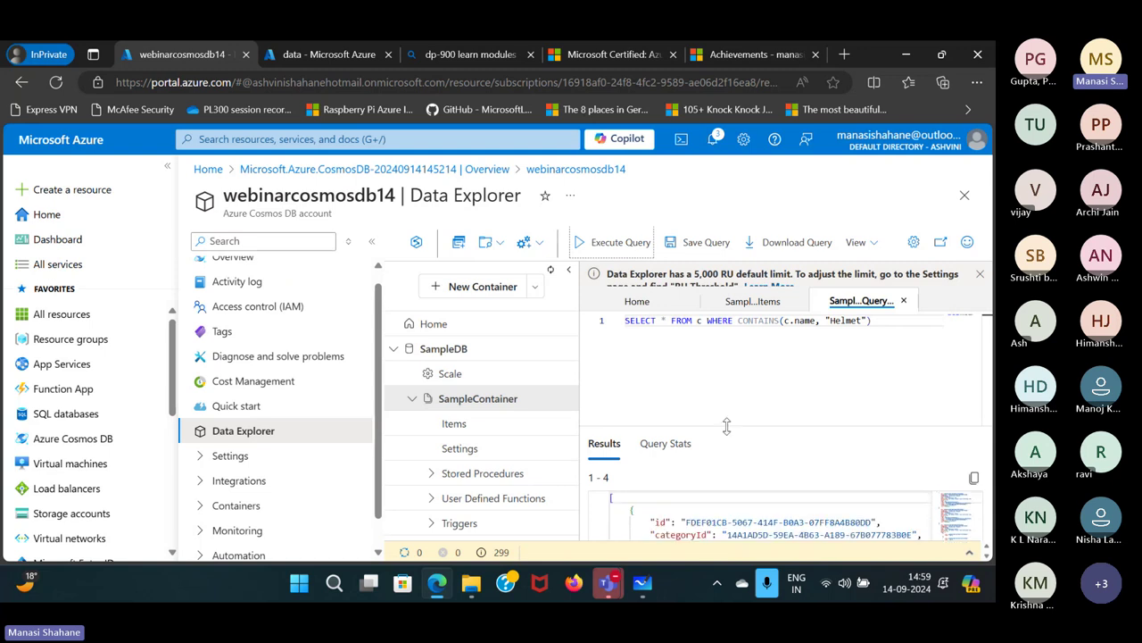
left_click_drag(725, 425, 720, 346)
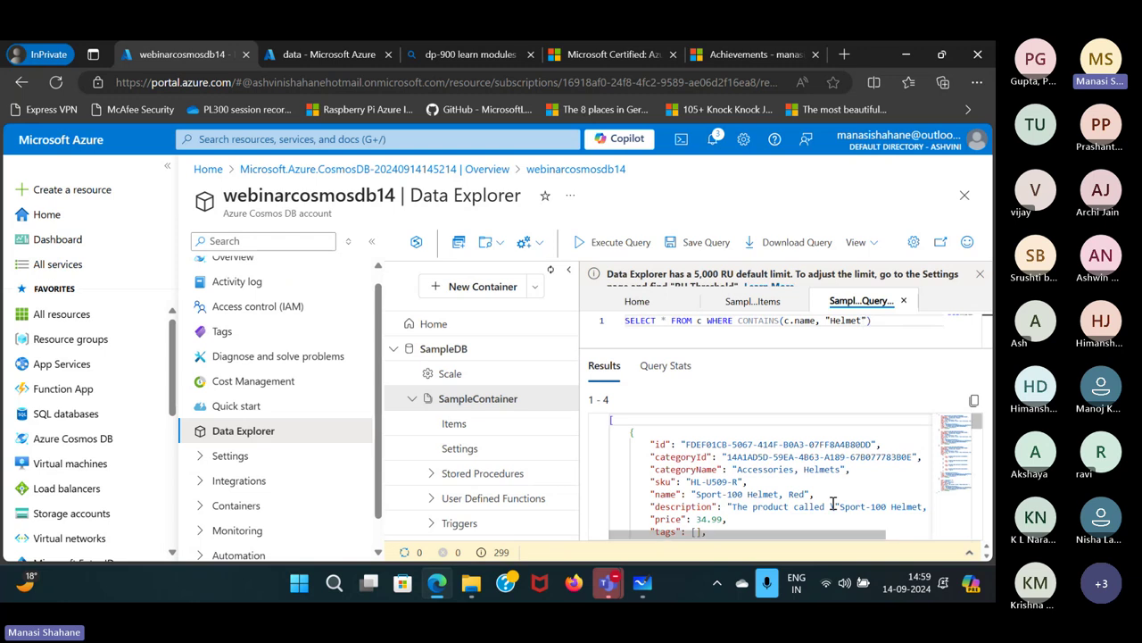
scroll(833, 502, "down", 3)
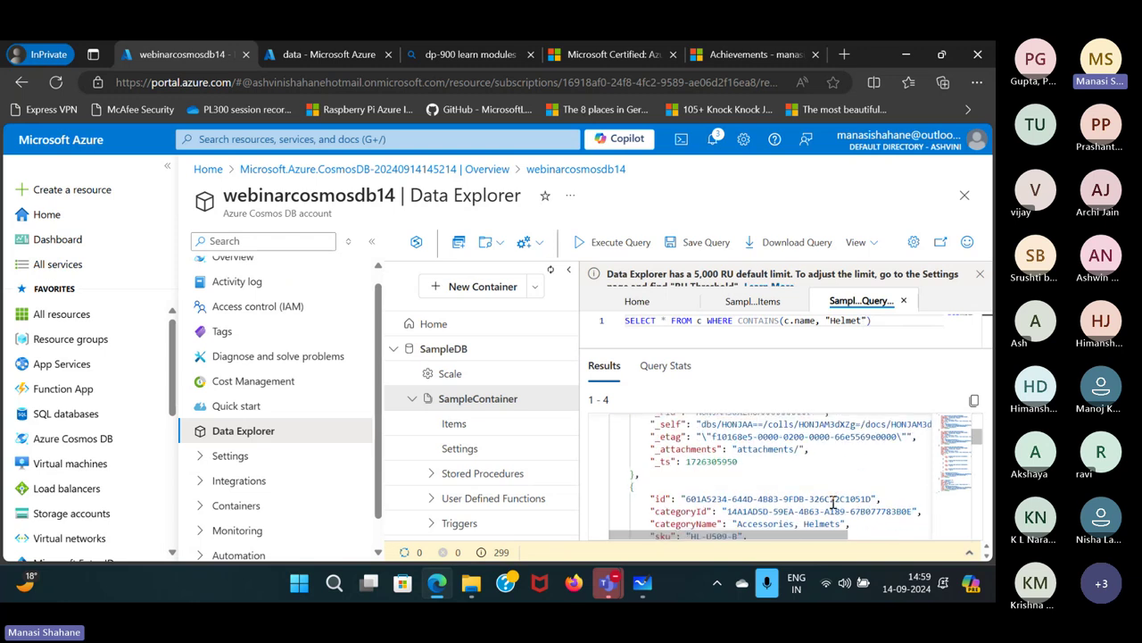
scroll(832, 503, "up", 1)
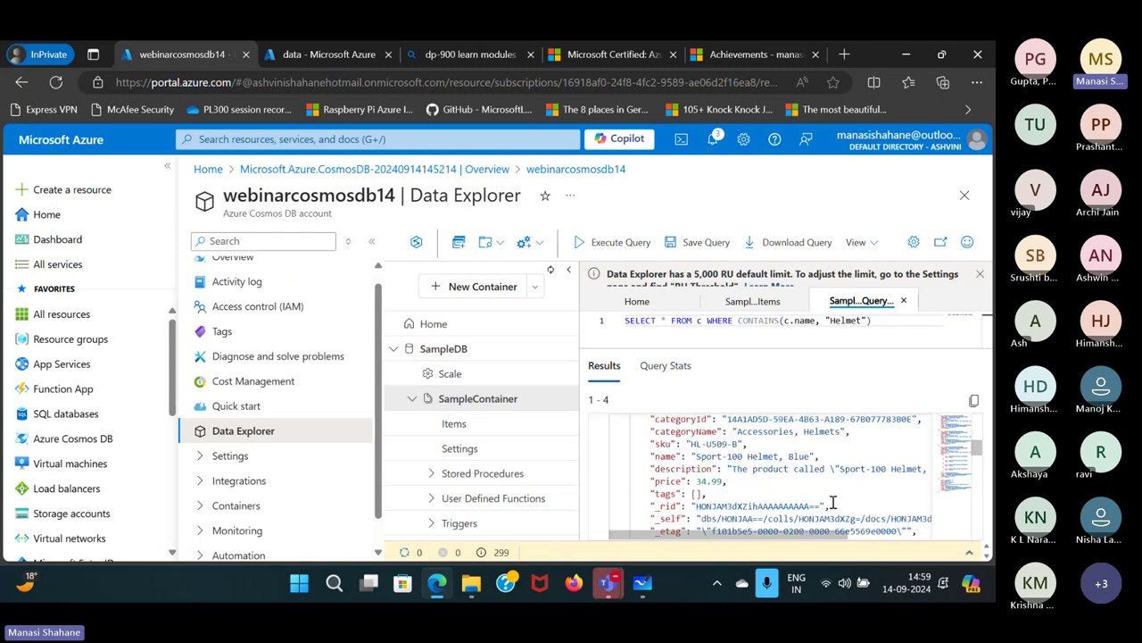
scroll(833, 502, "up", 1)
left_click_drag(732, 452, 843, 454)
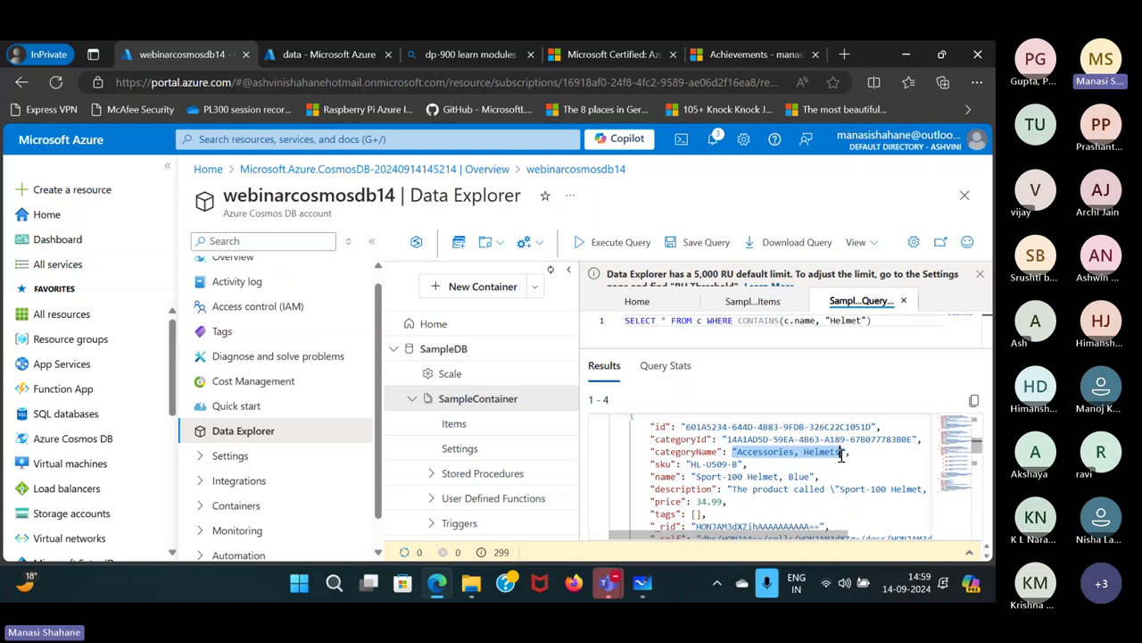
scroll(845, 454, "down", 5)
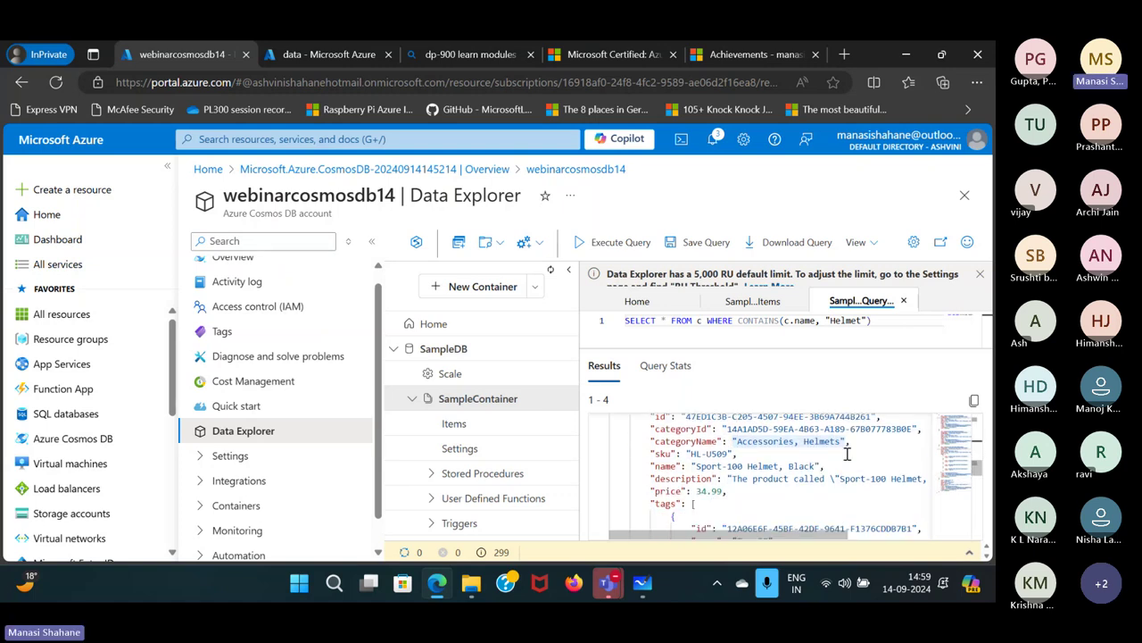
scroll(847, 454, "down", 10)
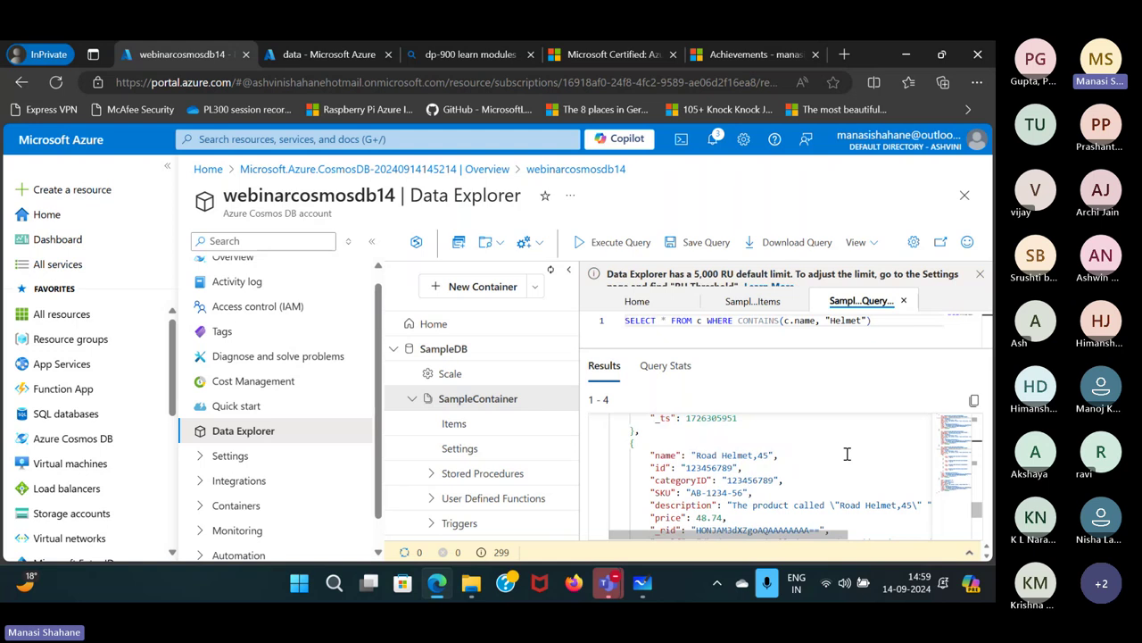
scroll(847, 453, "up", 15)
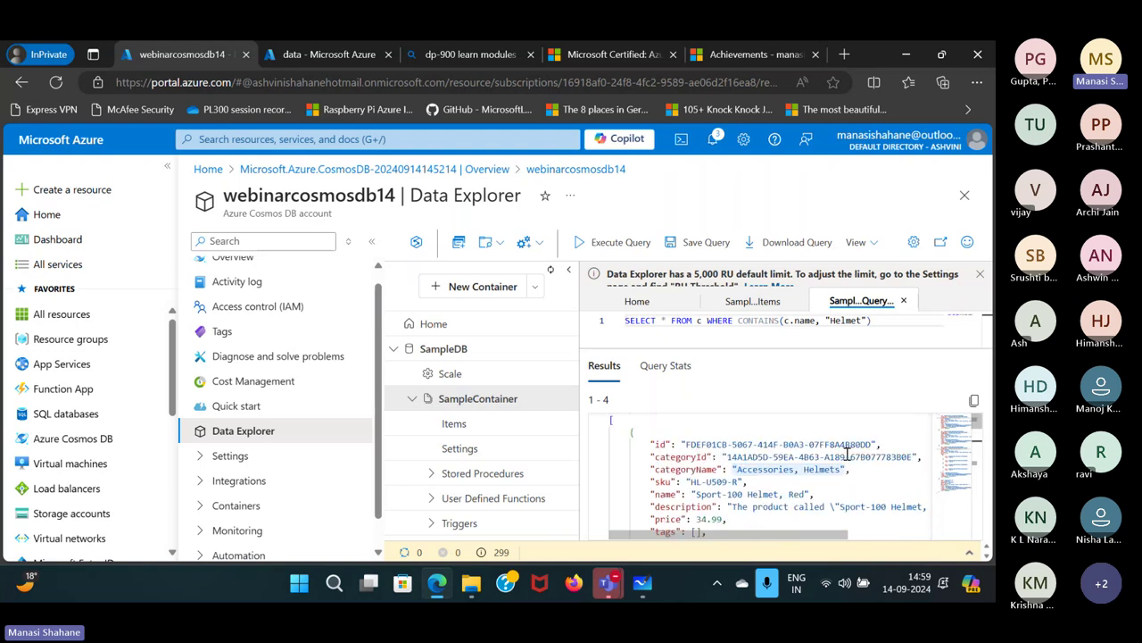
Close Data Explorer and reopen the webinarcosmosdb14 account from the Cosmos DB accounts list.
left_click(964, 195)
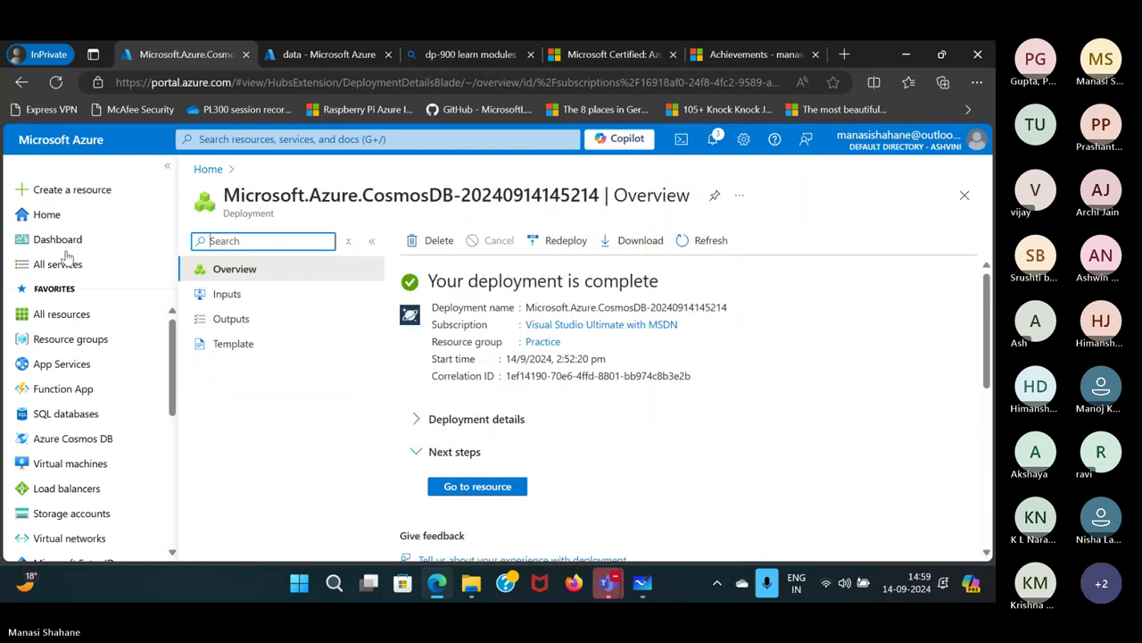
left_click(77, 207)
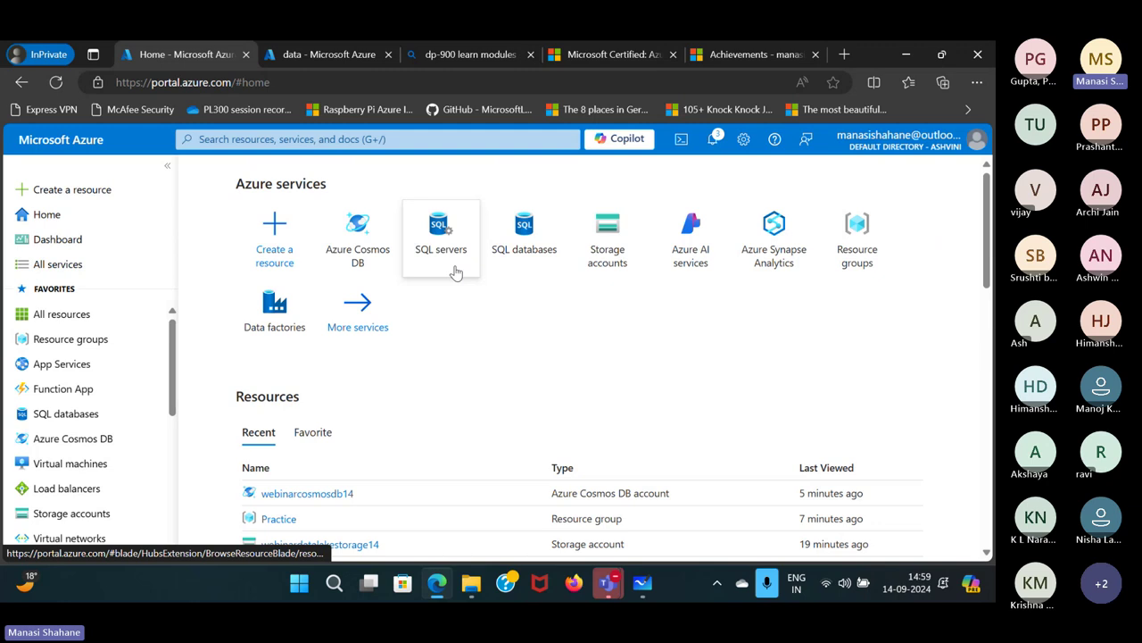
left_click(358, 236)
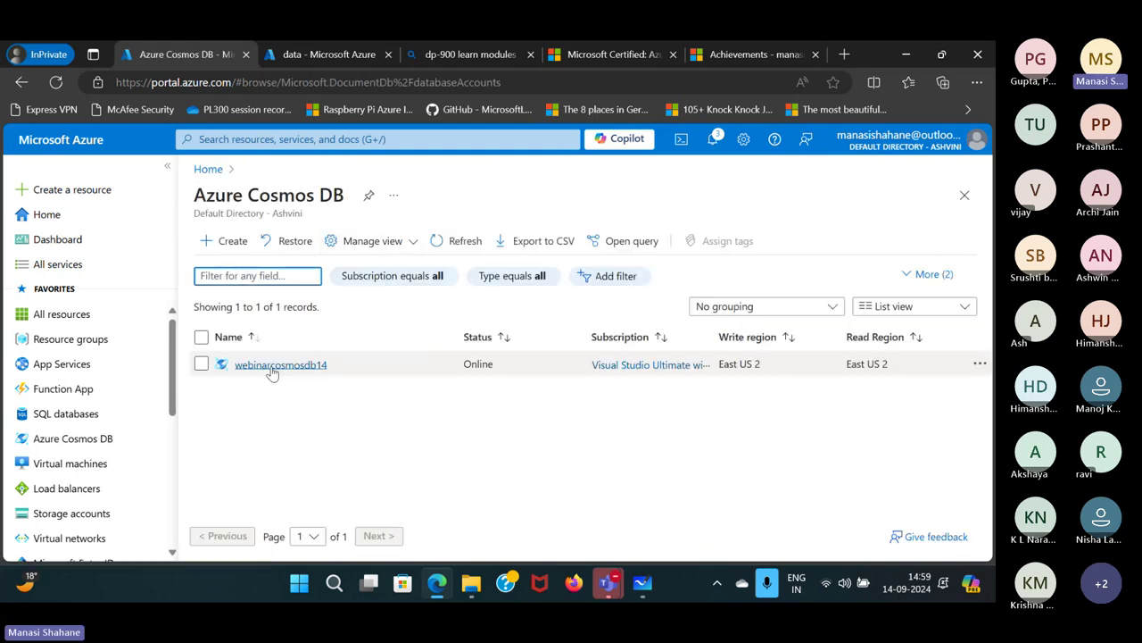
left_click(273, 369)
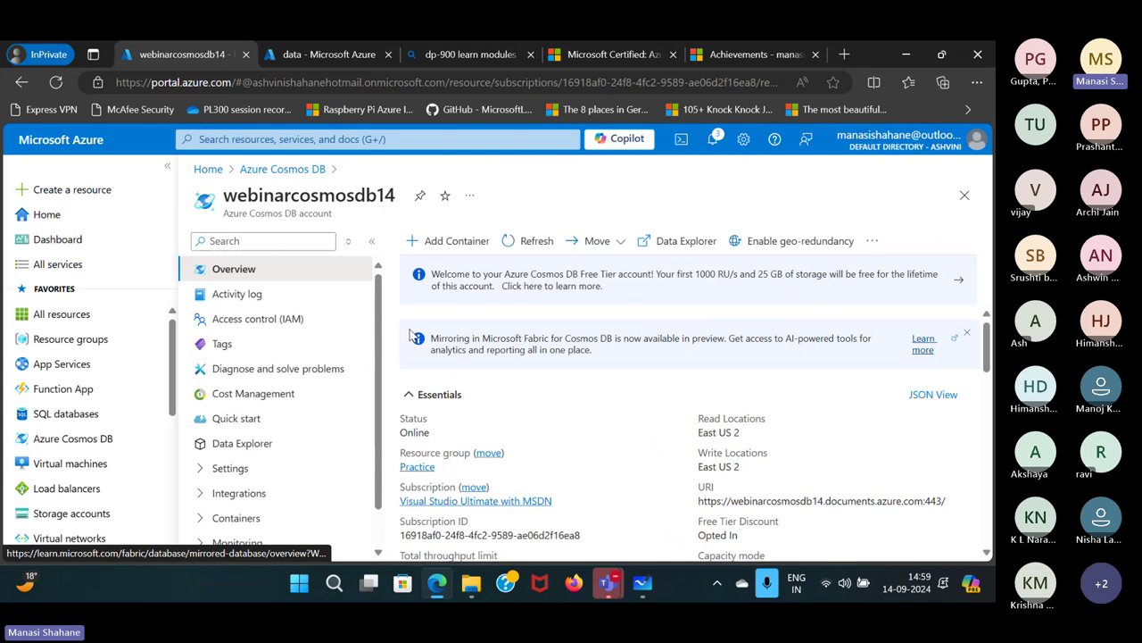
Delete the account, confirming by pasting the name webinarcosmosdb14 into the confirmation field.
left_click(872, 241)
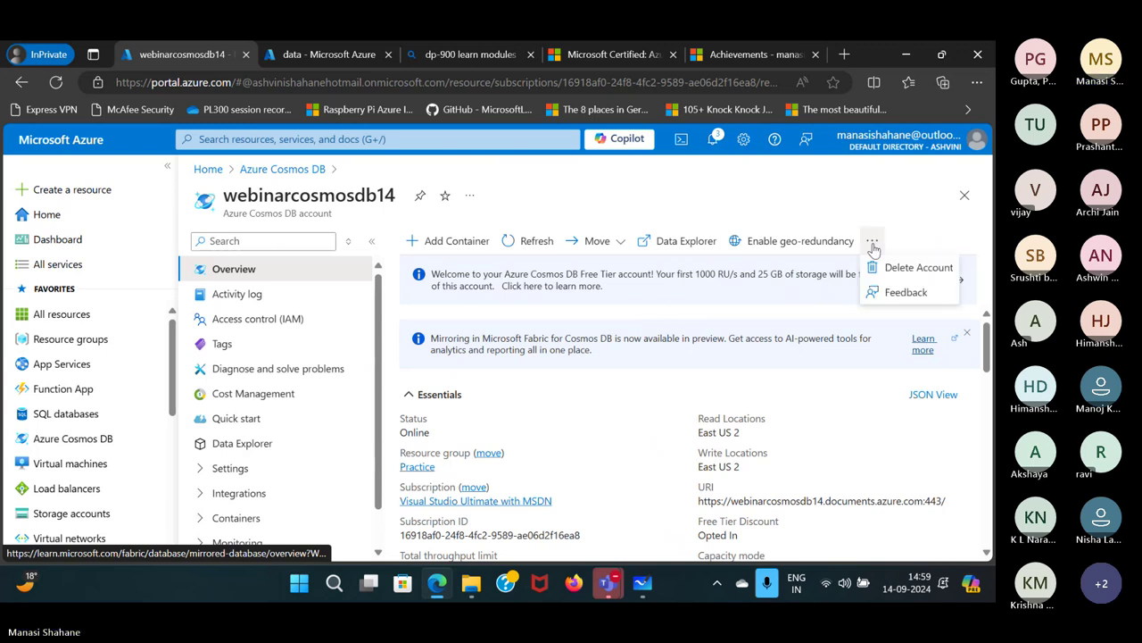
left_click(901, 271)
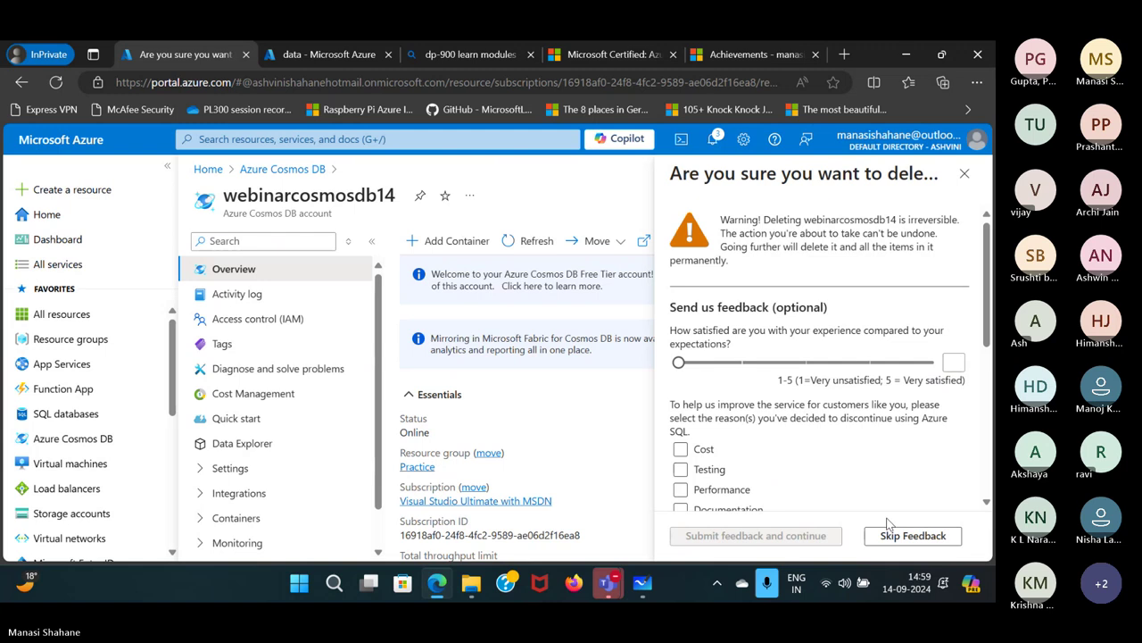
left_click(890, 534)
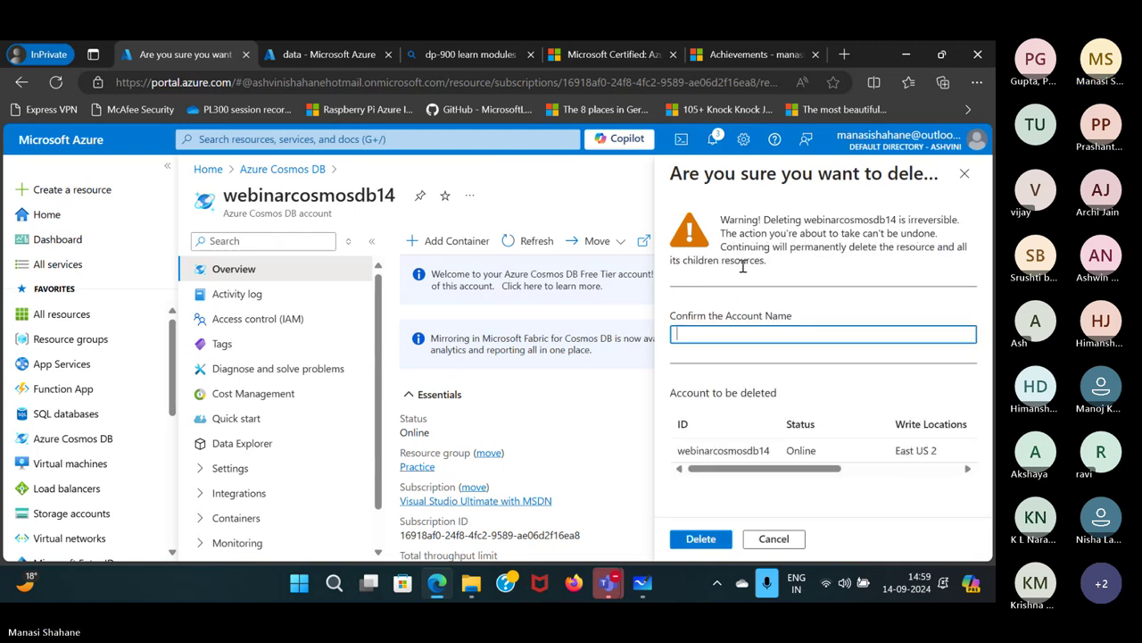
double_click(375, 194)
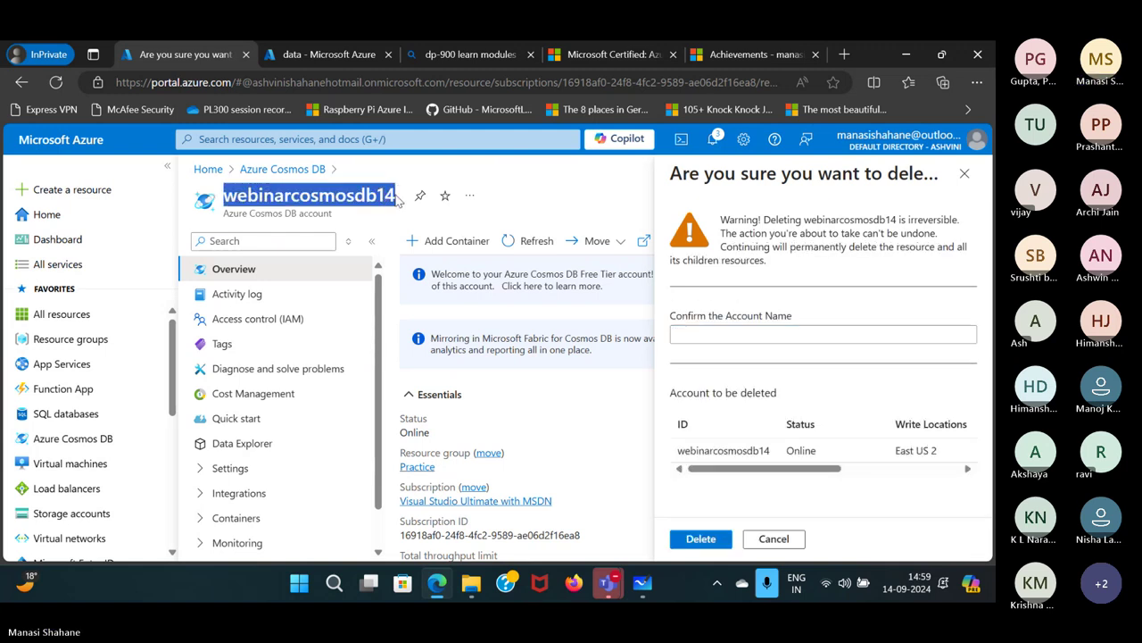
key("ctrl+c")
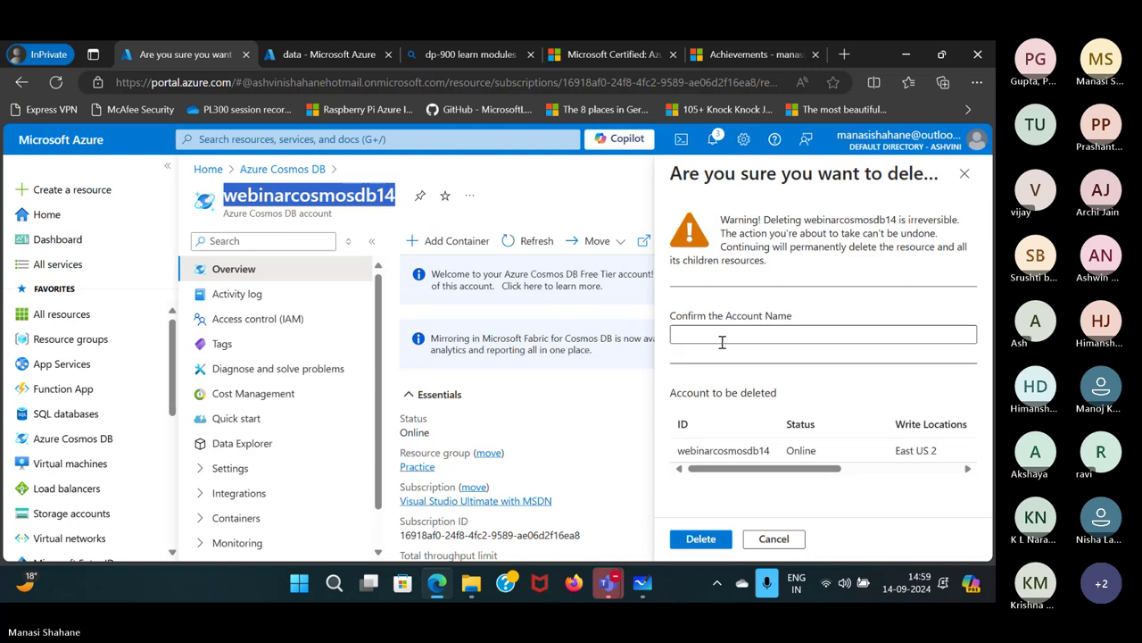
left_click(721, 336)
key("ctrl+v")
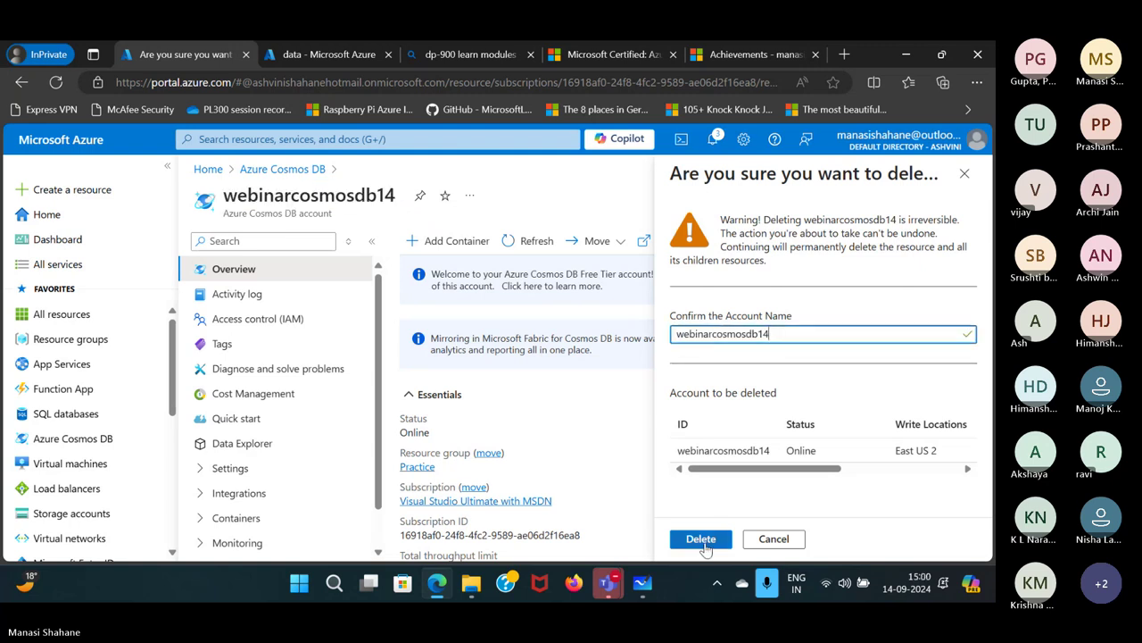
left_click(701, 540)
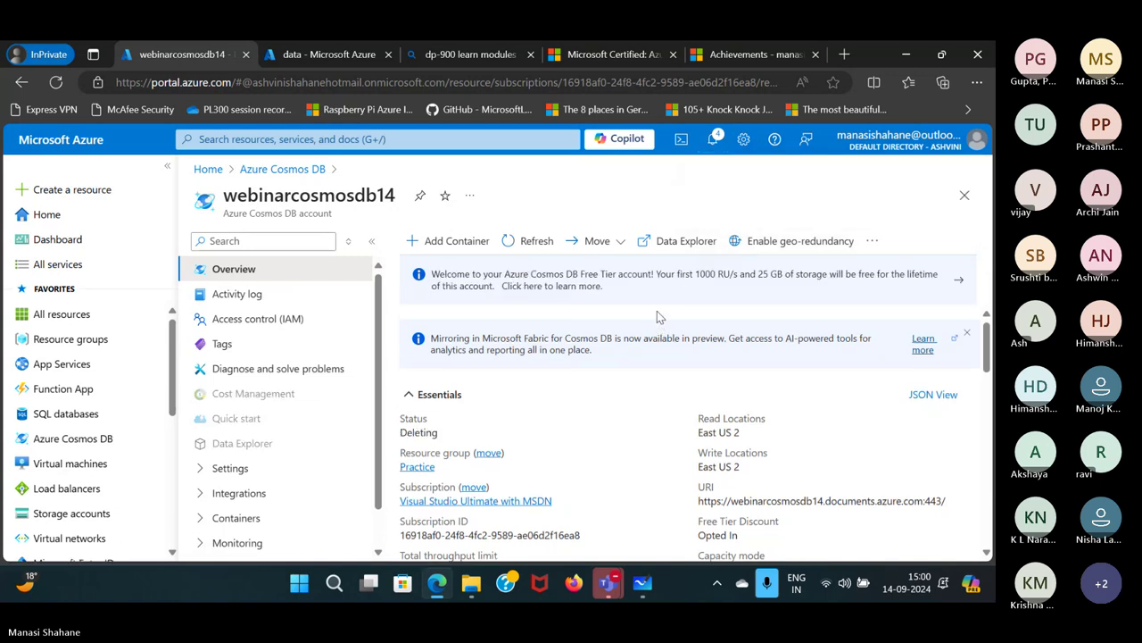
In Whiteboard, add a text box below the storage notes headed 'Azure Analytical Services'.
left_click(641, 596)
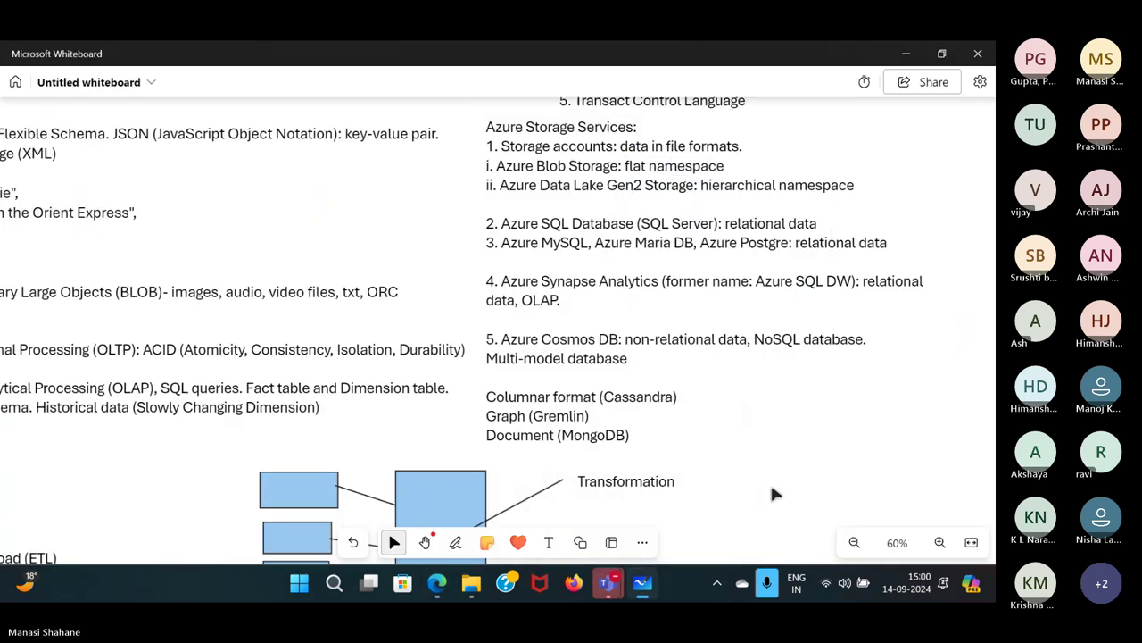
scroll(773, 493, "down", 15)
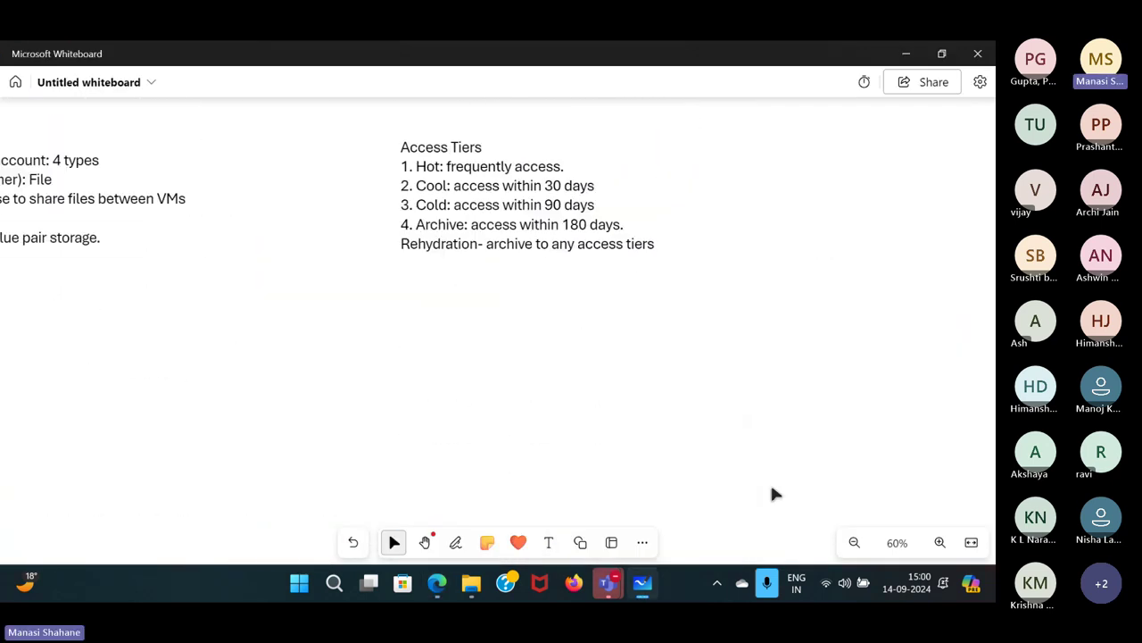
scroll(413, 367, "left", 3)
scroll(313, 375, "down", 2)
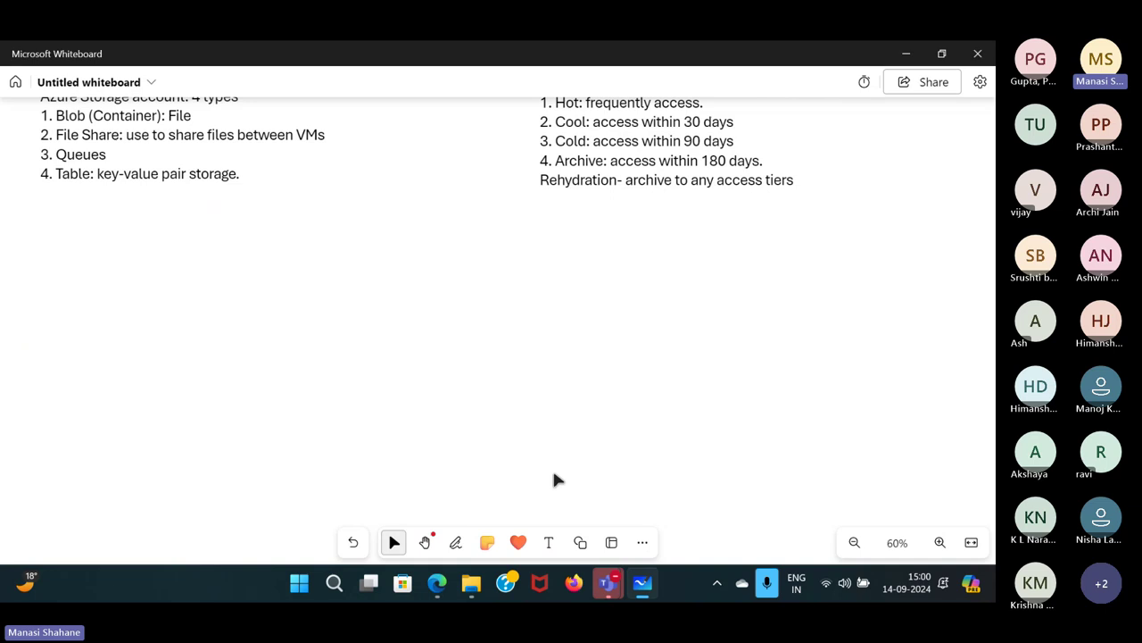
left_click(548, 543)
left_click(30, 276)
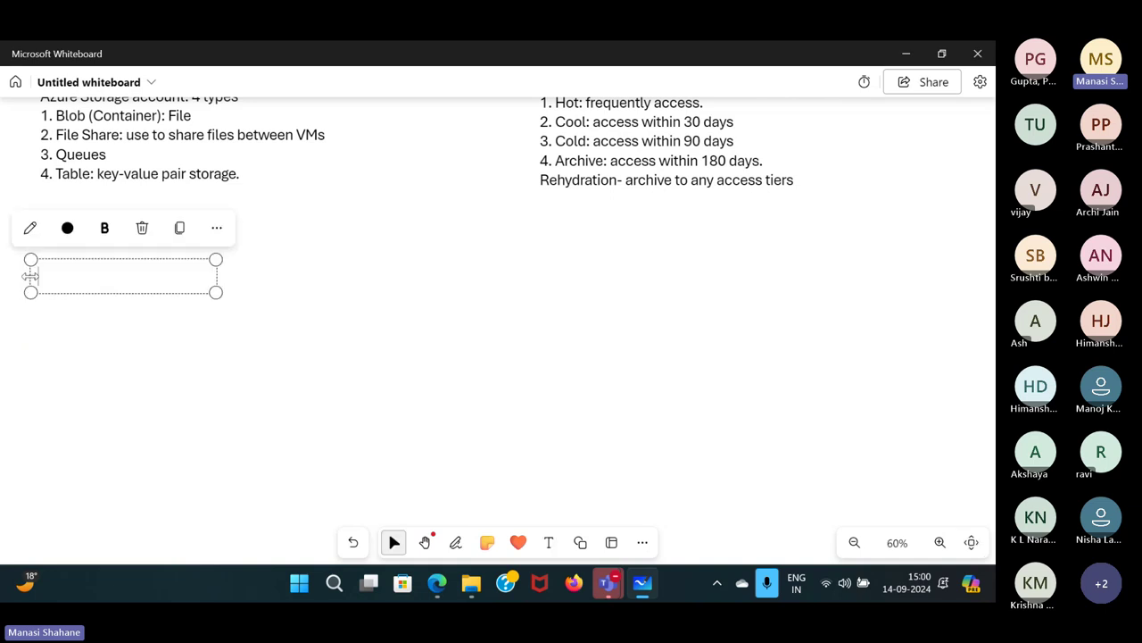
type("Azure")
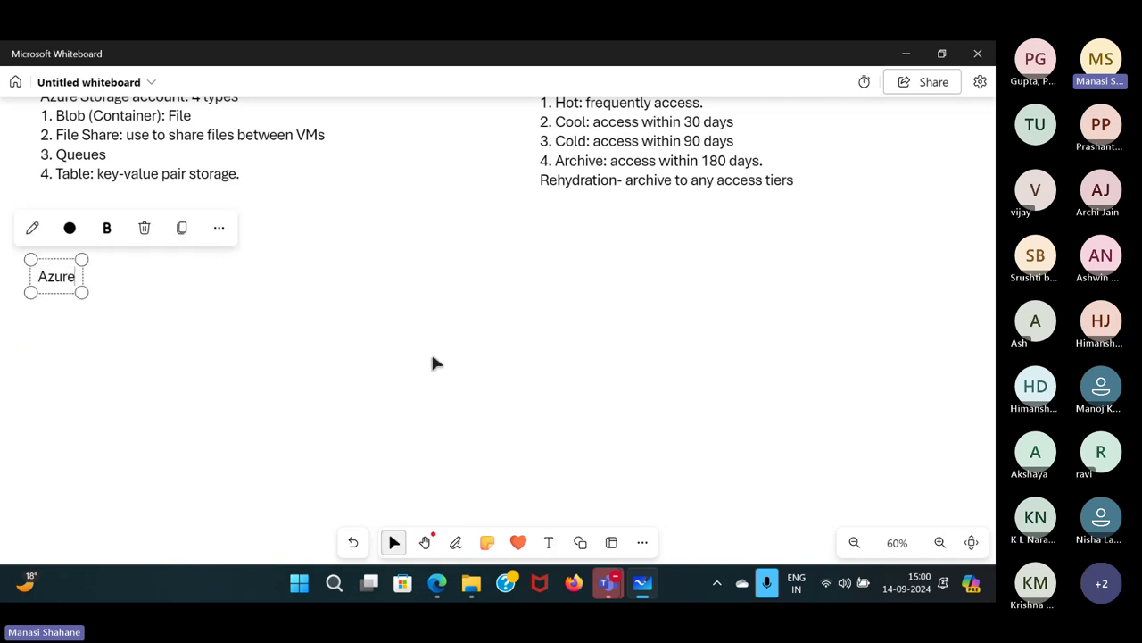
type(" Analyt")
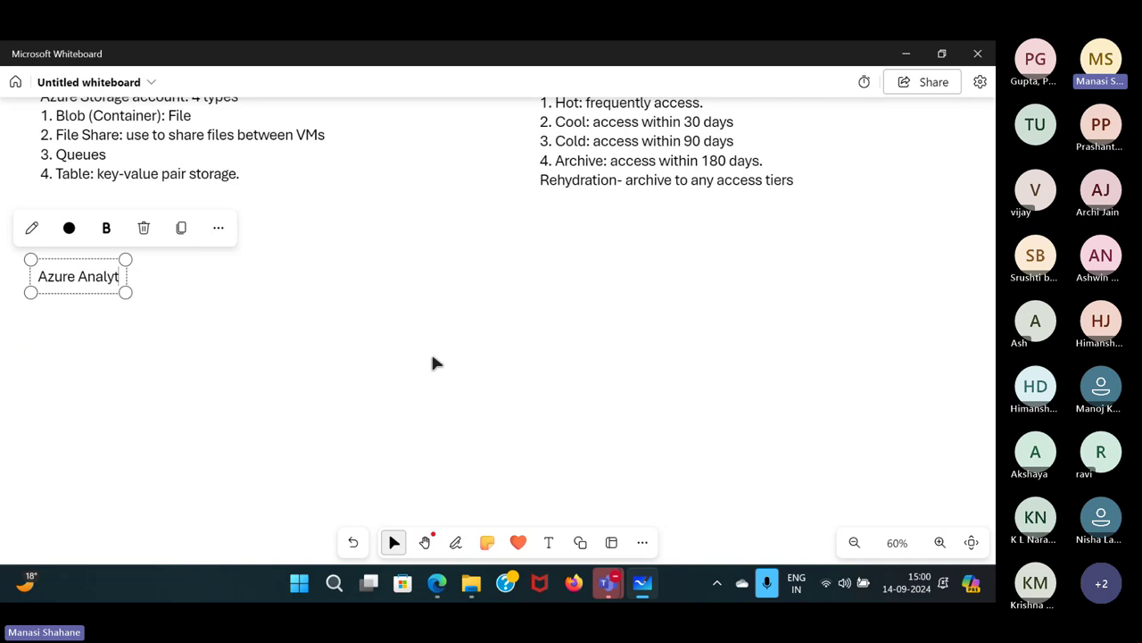
type("ical Servi")
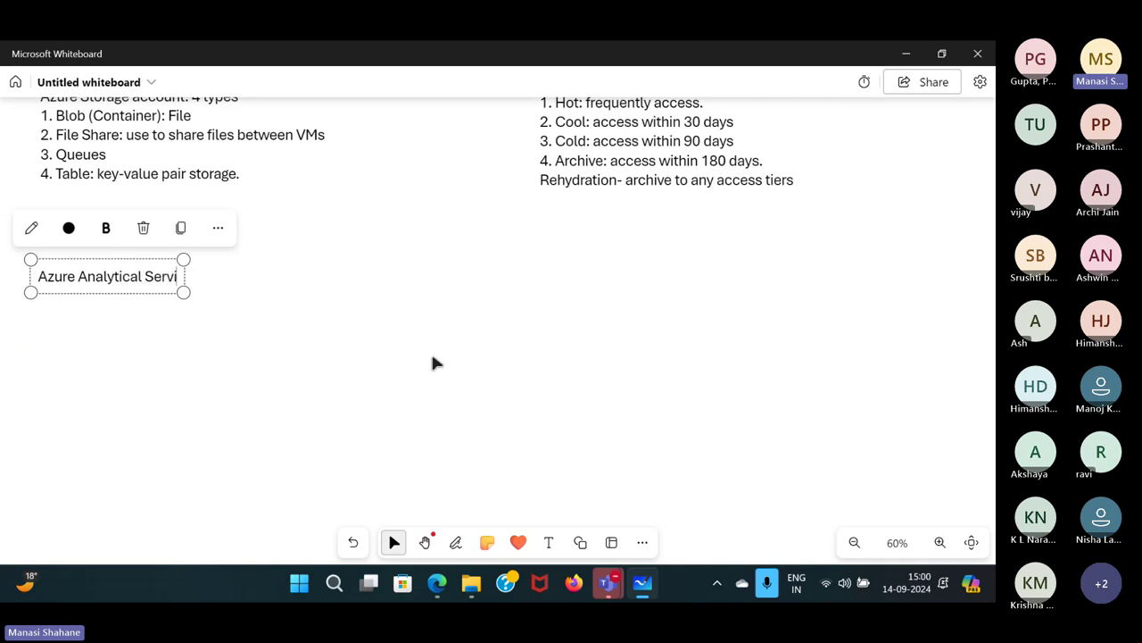
type("ces")
key("Return")
key("Return")
Add '1. ETL/ELT: Azure Databricks, Azure Synapse Analytics and Azure Data Factory' and widen the box.
type("1. ET")
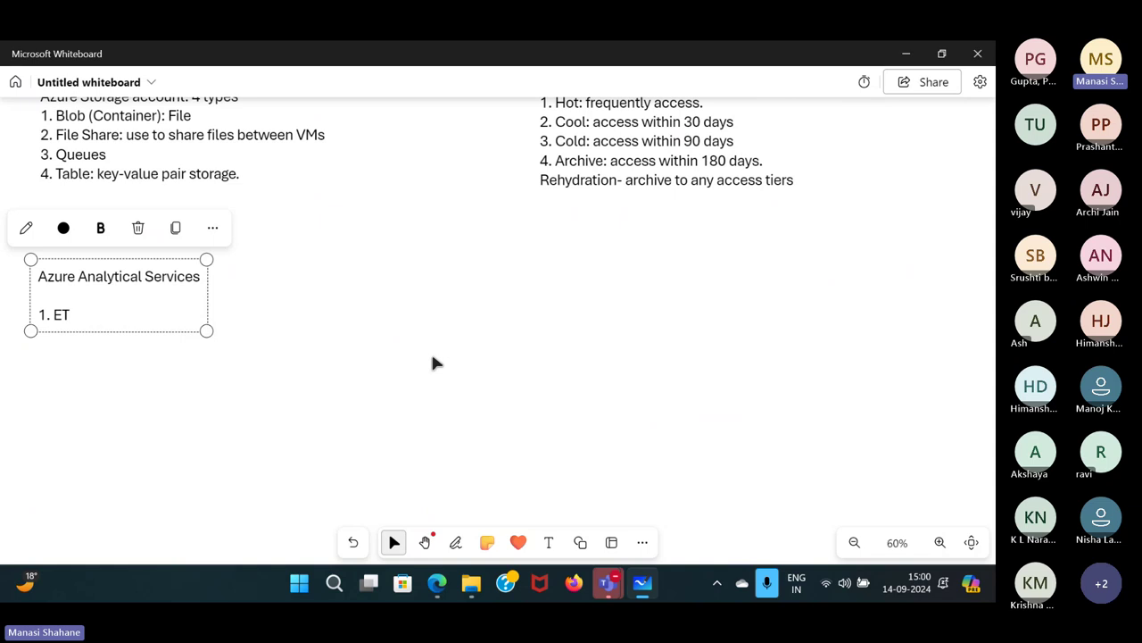
type("L/ELT: Az")
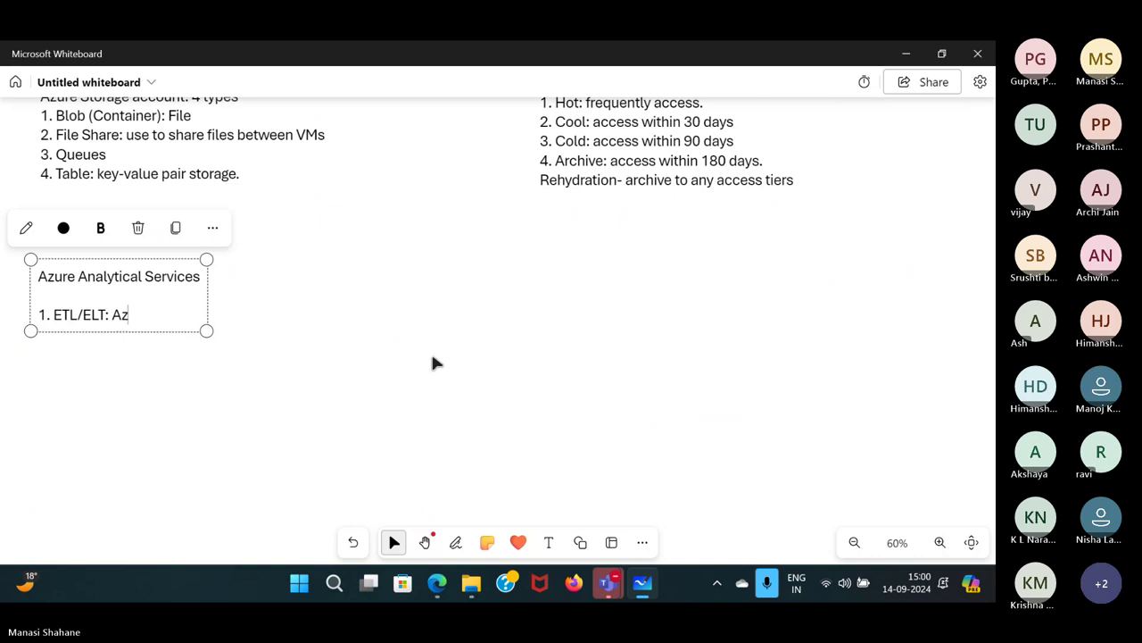
type("ure Datav")
key("BackSpace")
type("bricks, ")
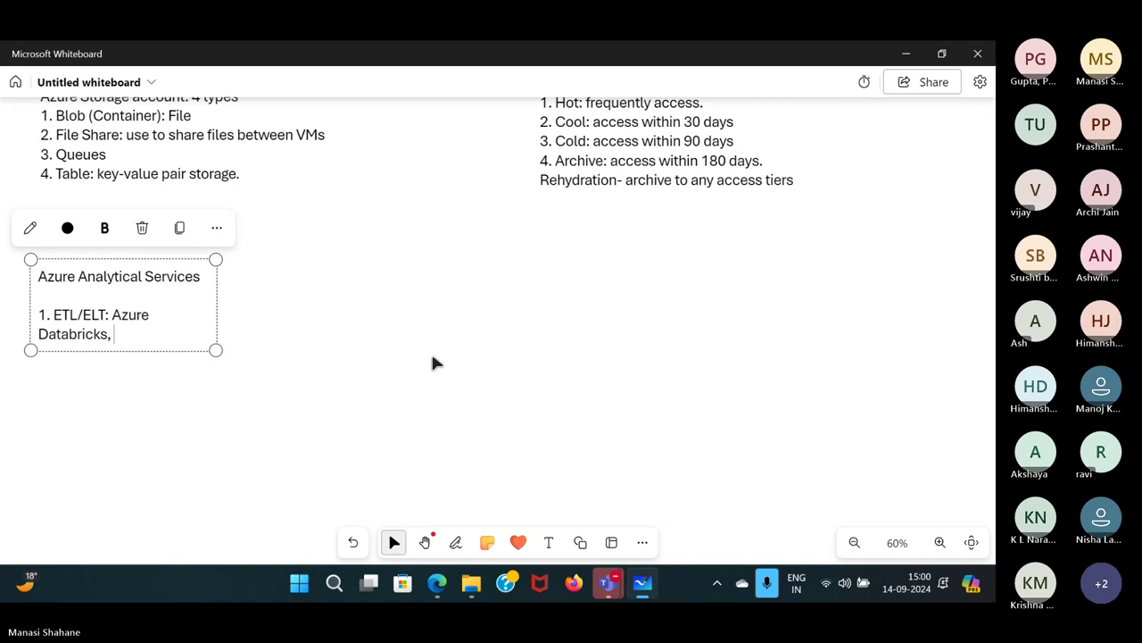
type("Azure Sy")
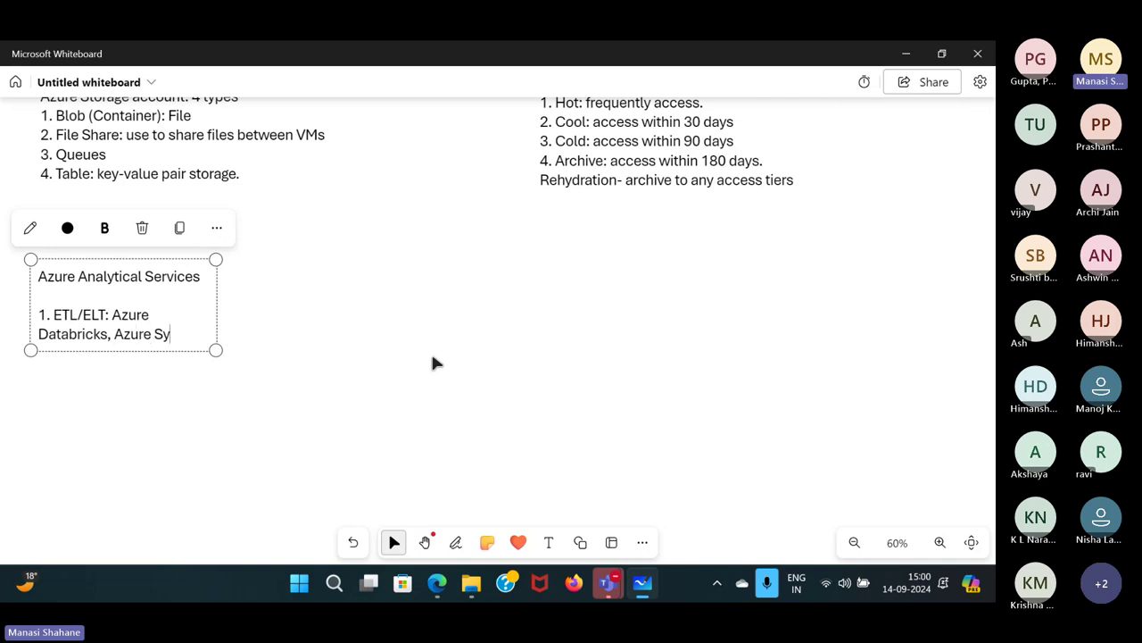
type("napse Analyti")
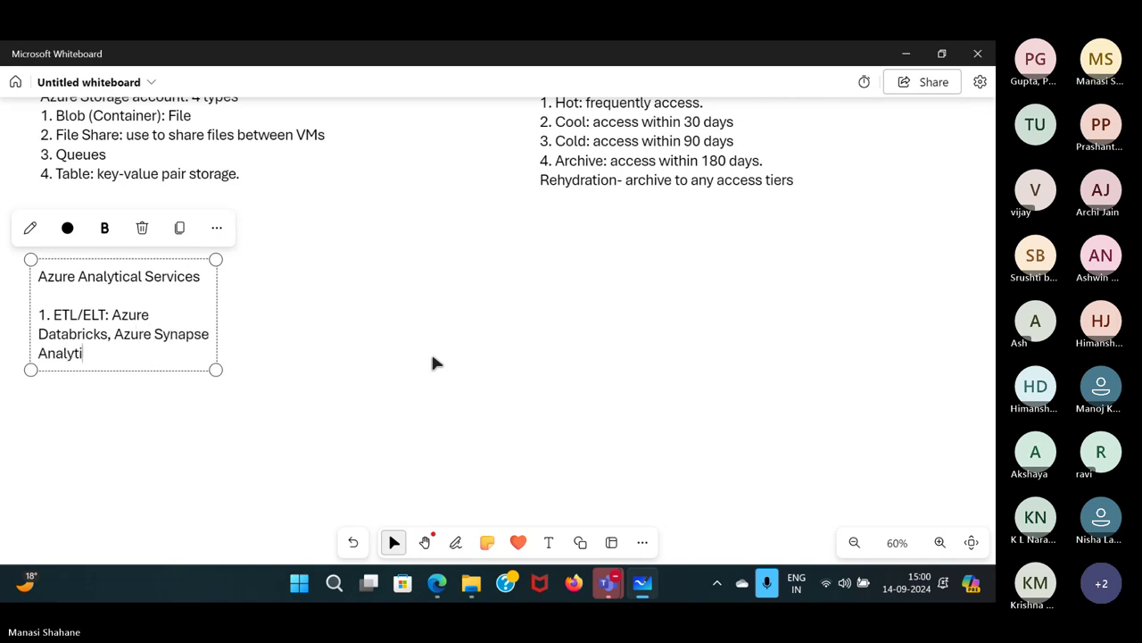
type("cs and ")
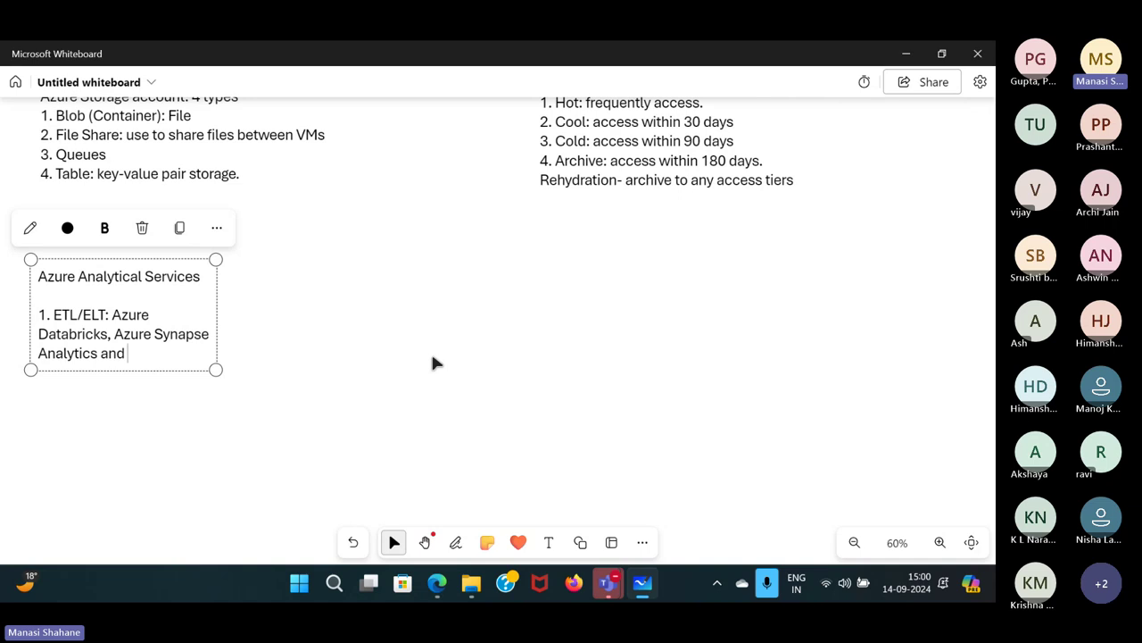
type("Azure Data Factory")
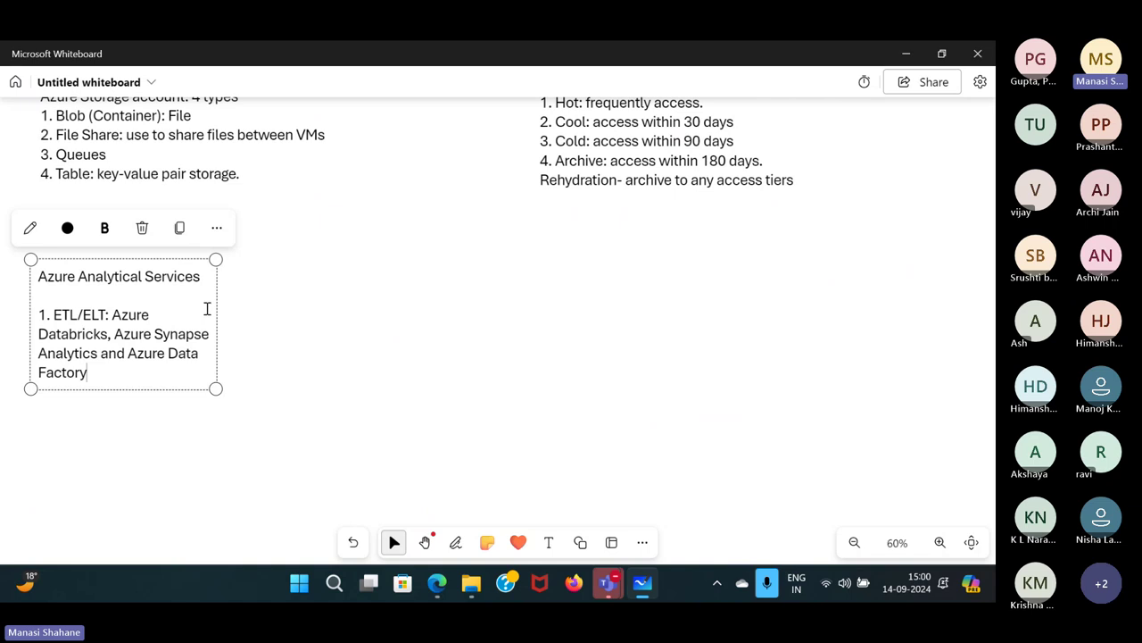
left_click_drag(216, 306, 581, 301)
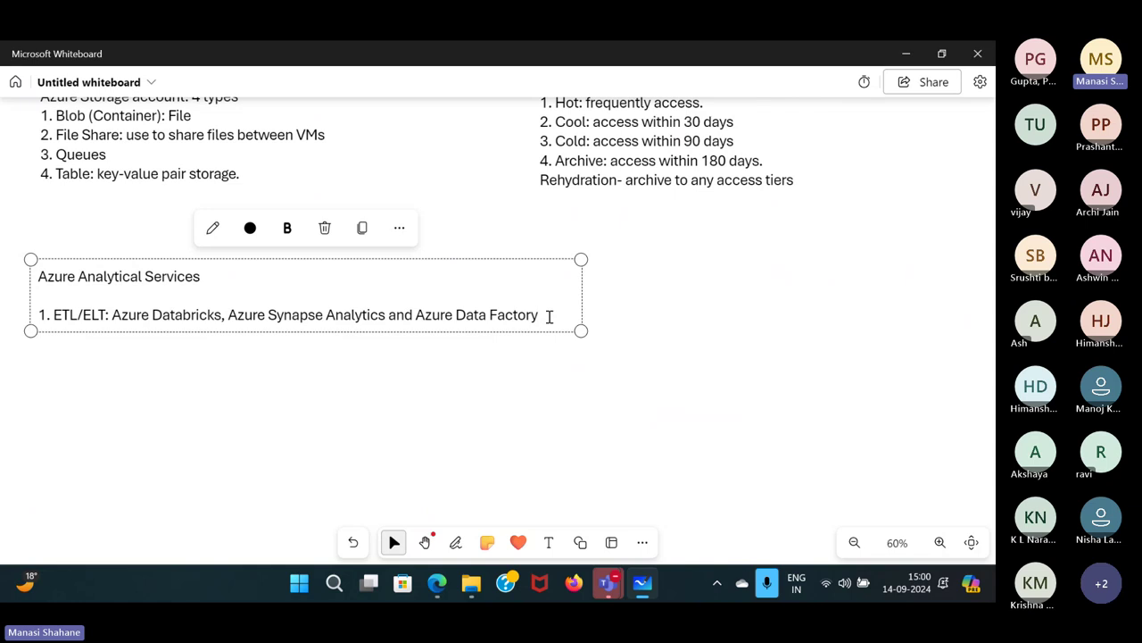
Return to the Azure Portal and open the Practice dashboard.
mouse_move(438, 578)
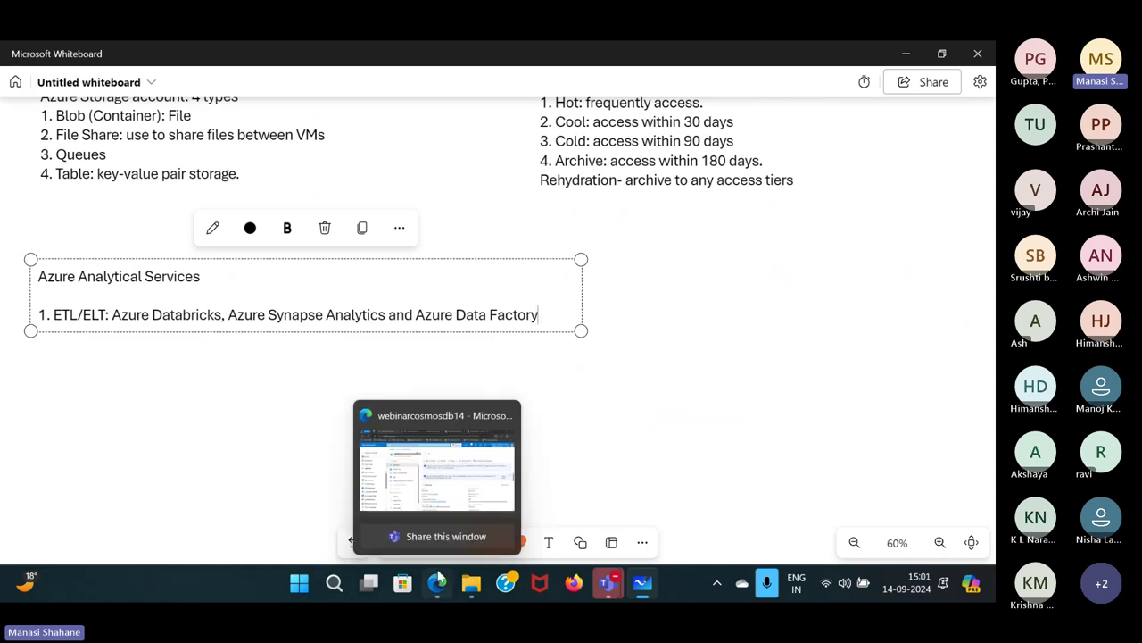
left_click(427, 476)
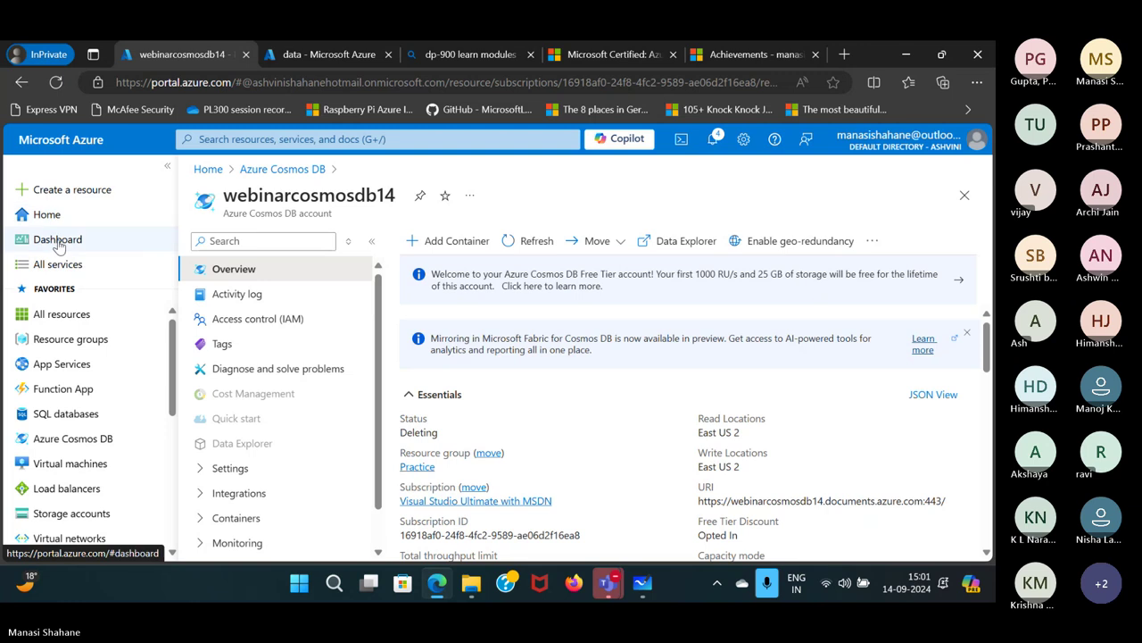
left_click(59, 239)
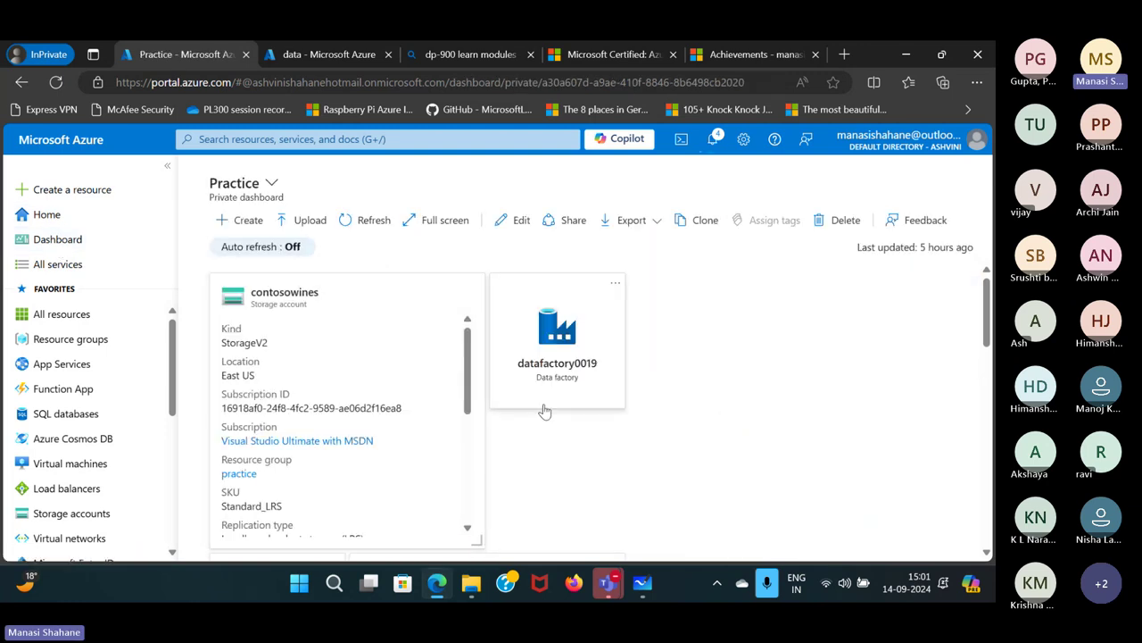
Open datafactory0019 from the dashboard, launch its Data Factory Studio, and return to Whiteboard.
left_click(545, 410)
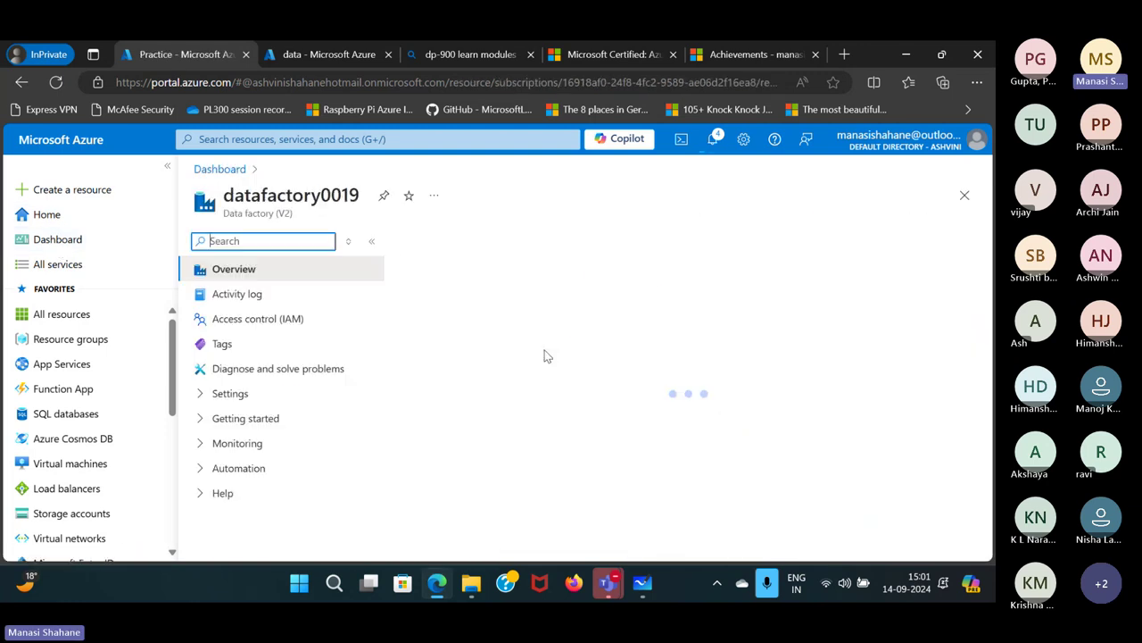
left_click(646, 358)
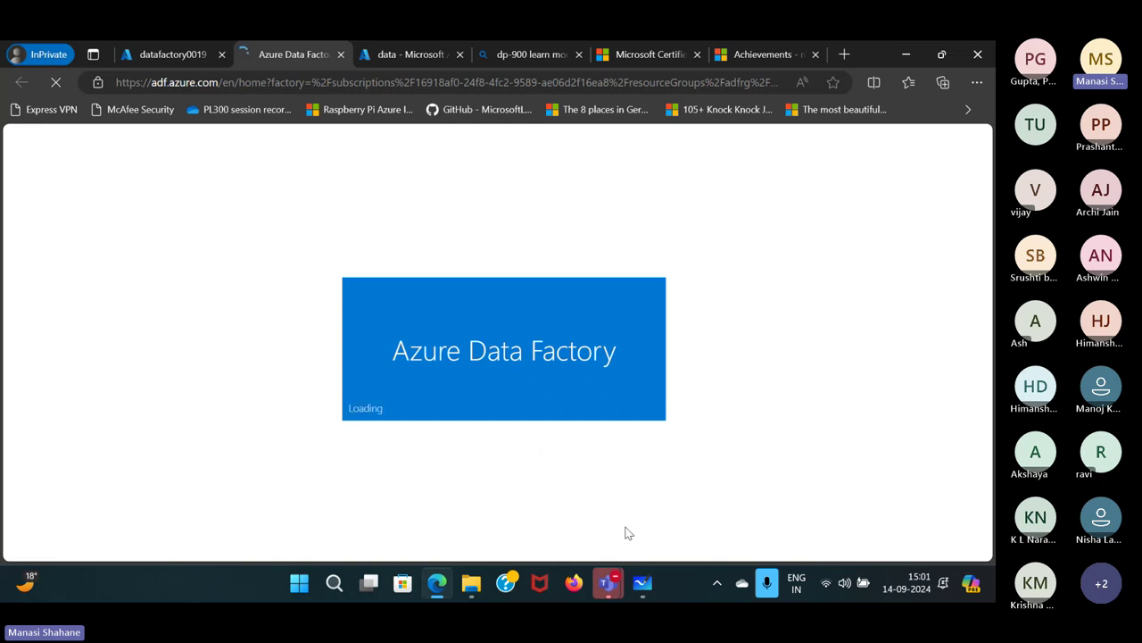
mouse_move(642, 583)
left_click(637, 482)
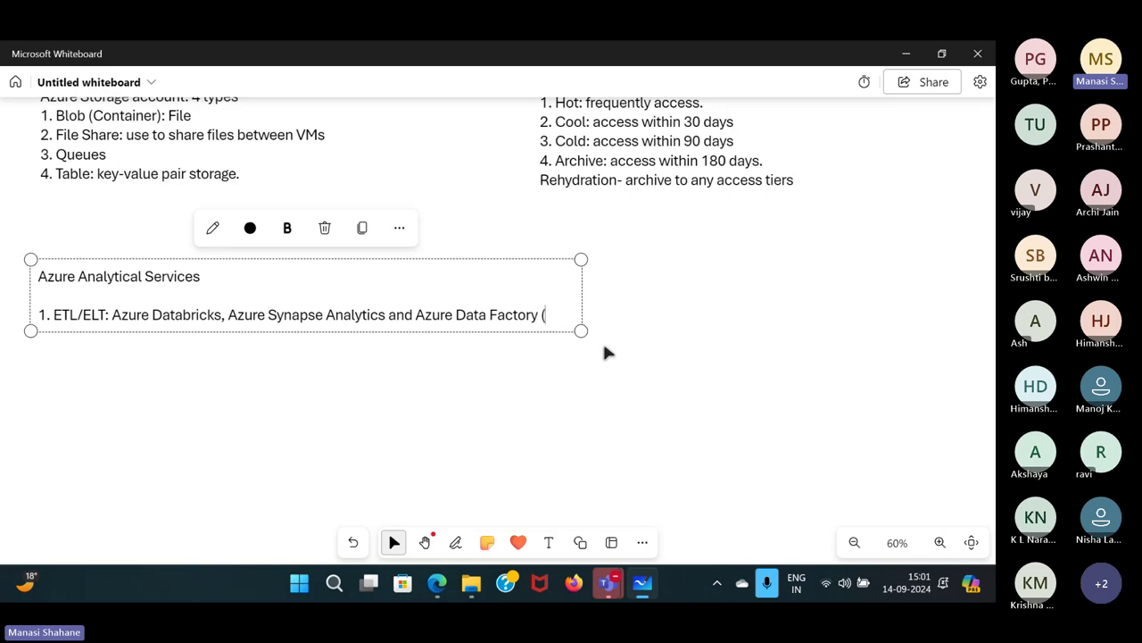
Finish the ETL/ELT line: 'data movement, data ingestion with orchestration. ETL tool with low-code or no-code experience'.
type("data mo")
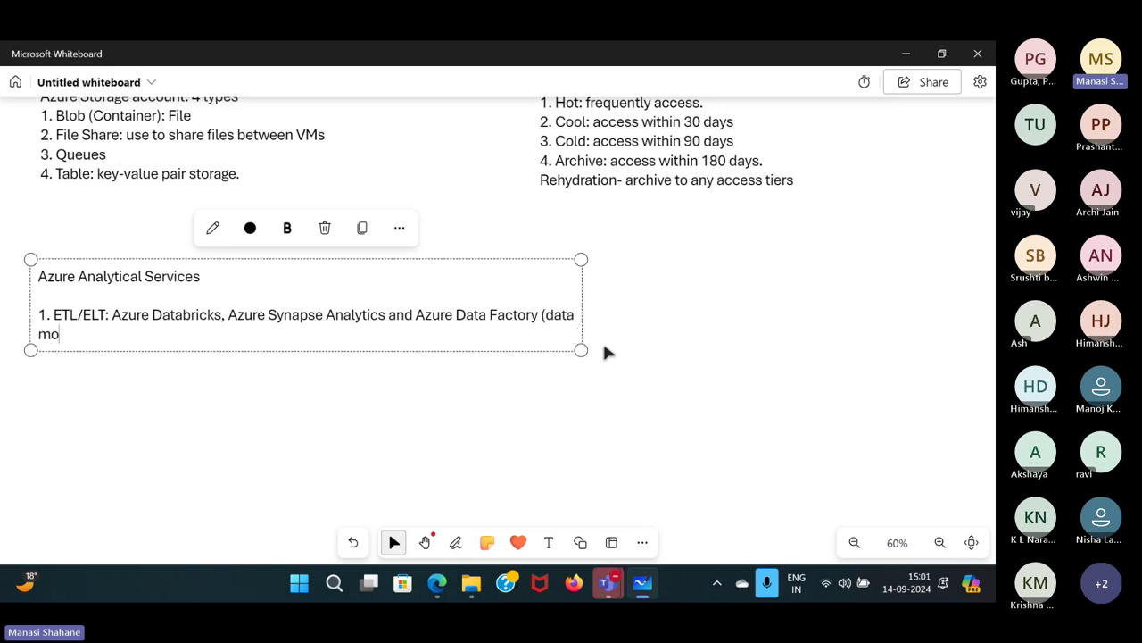
type("vement, dat")
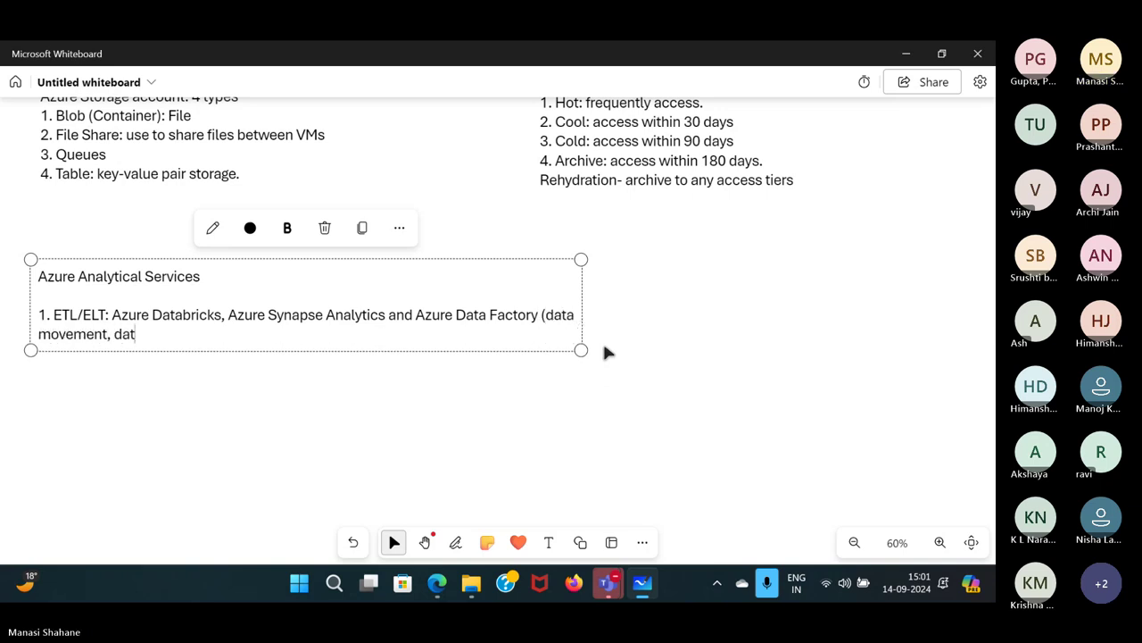
type("a ingestion")
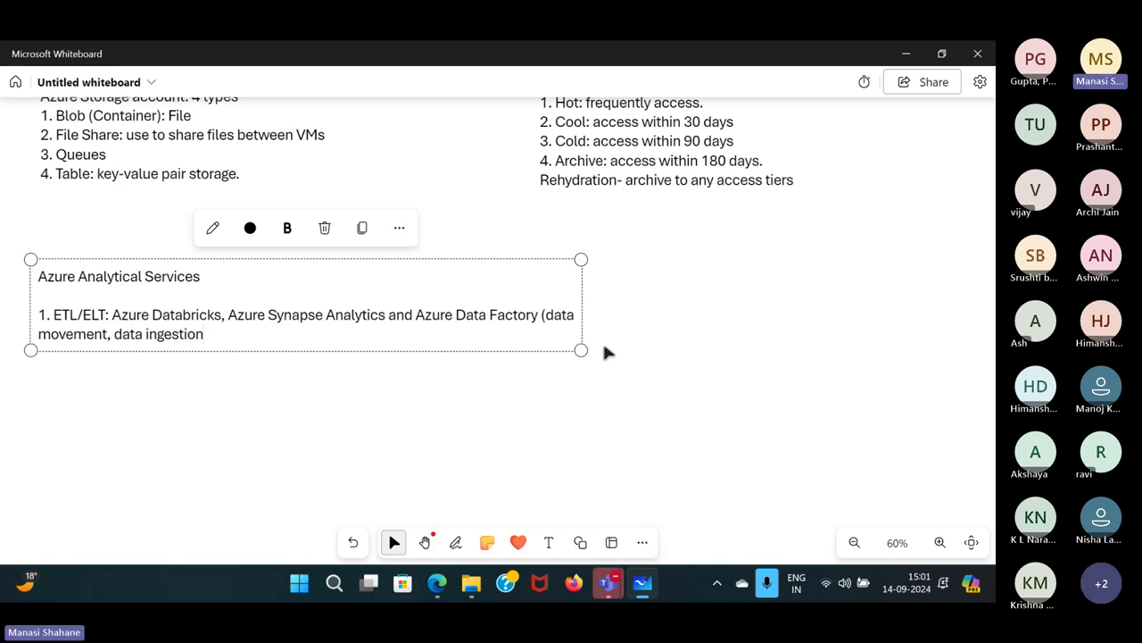
type(" with orchestratuo")
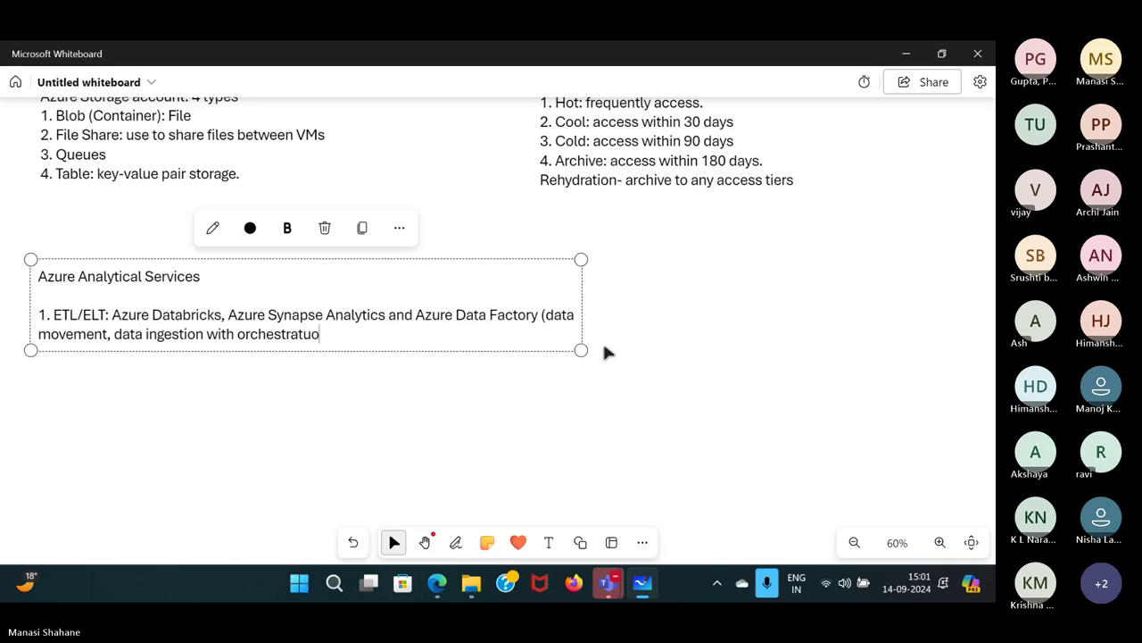
key("BackSpace")
key("BackSpace")
type("ion")
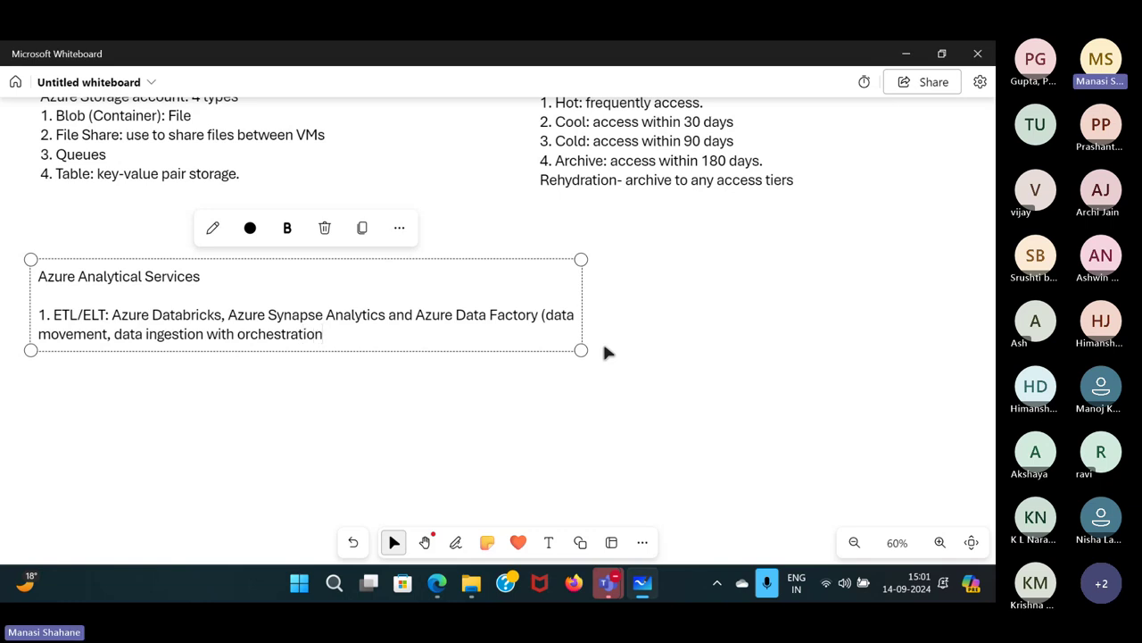
type(")")
key("Left")
type(". ETL tiil")
key("BackSpace")
key("BackSpace")
key("BackSpace")
type("ool")
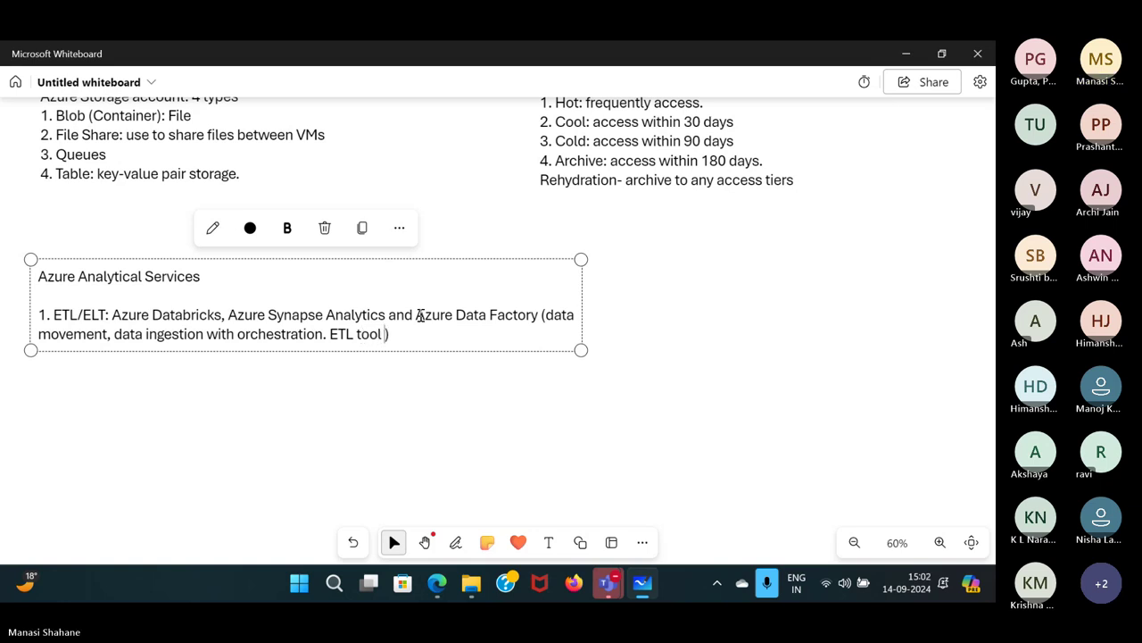
type(" with low-code ")
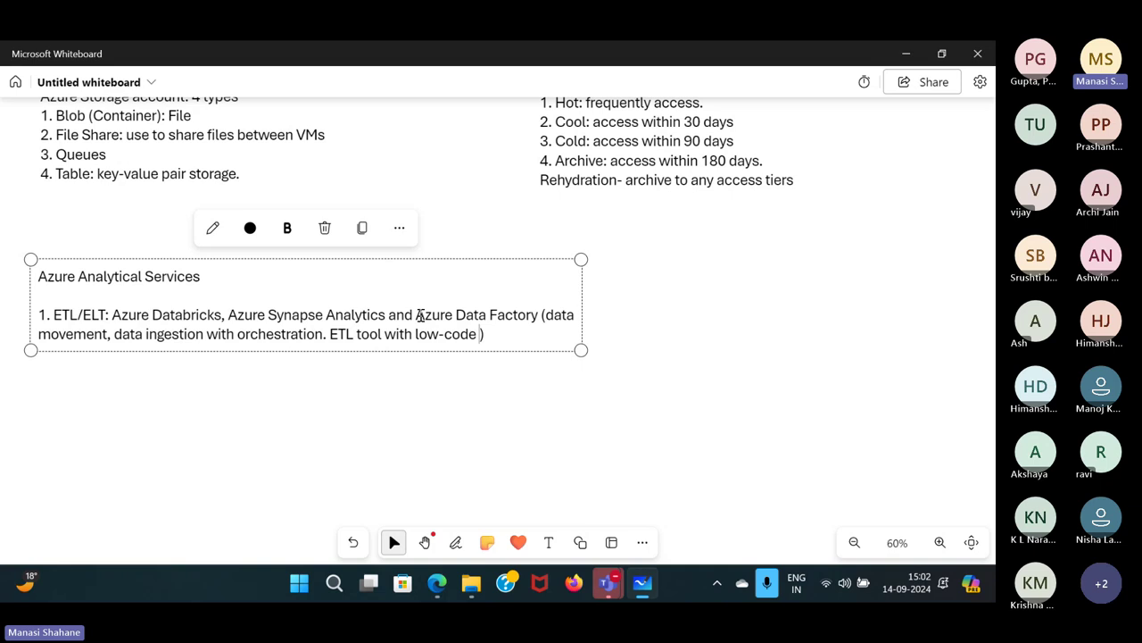
type("or no-code ex")
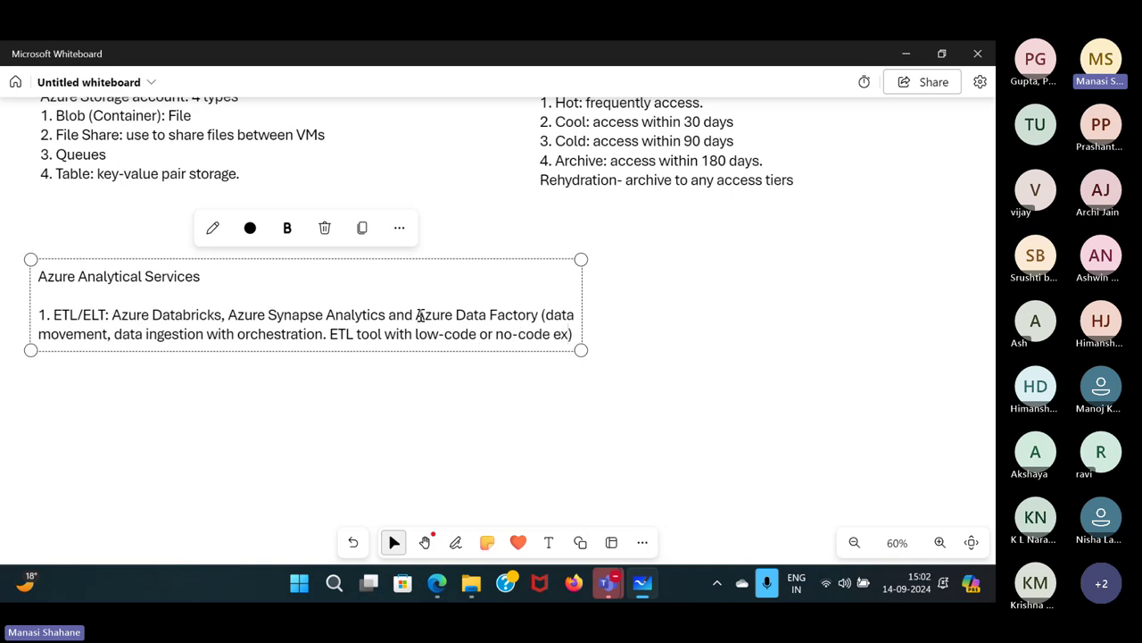
type("perience")
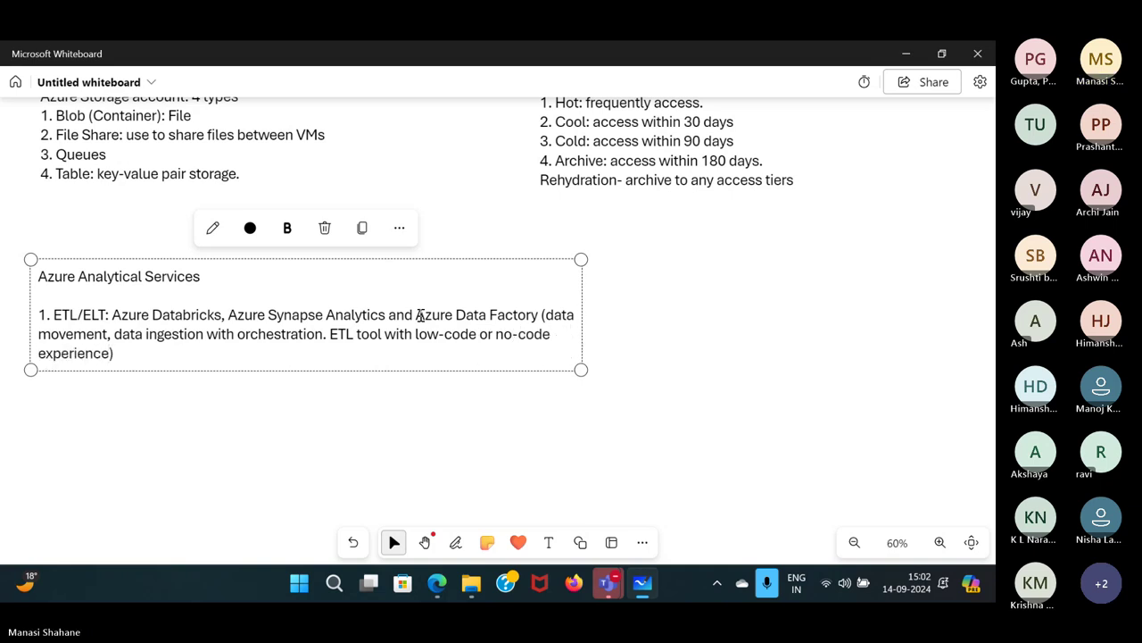
left_click(779, 346)
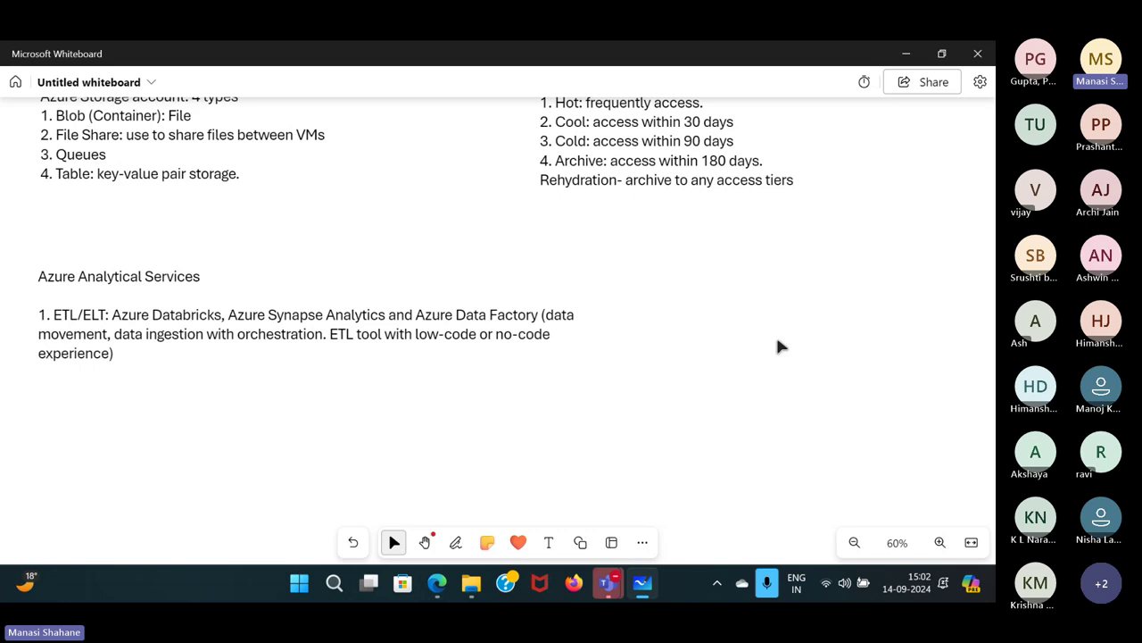
Switch to the Data Factory window and dismiss the Git repository and Fabric survey banners.
left_click(433, 576)
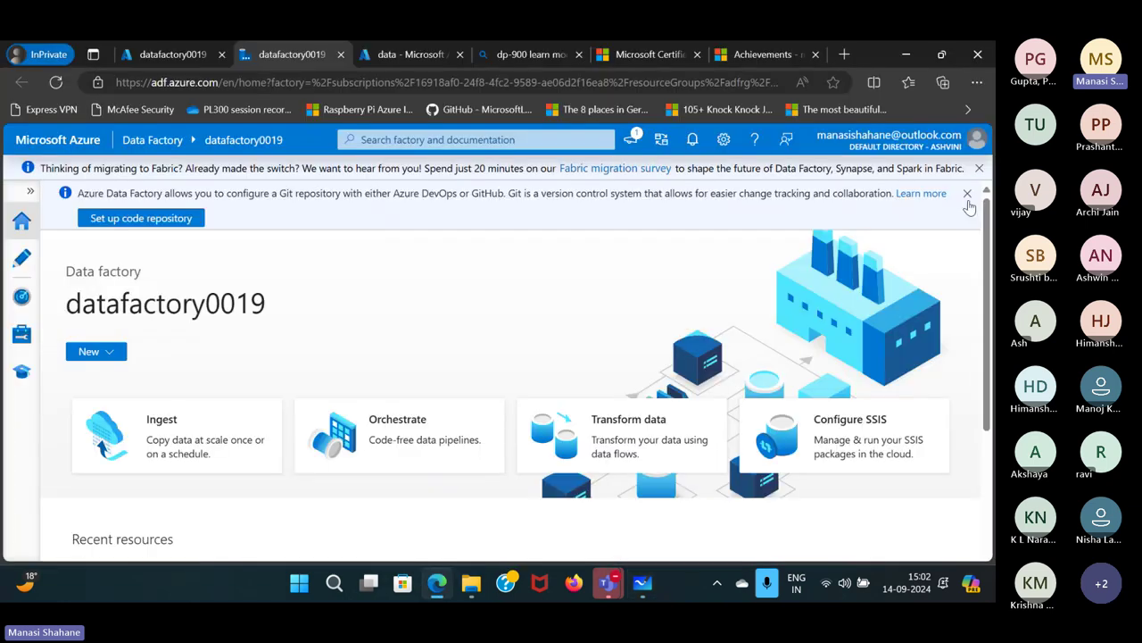
triple_click(968, 202)
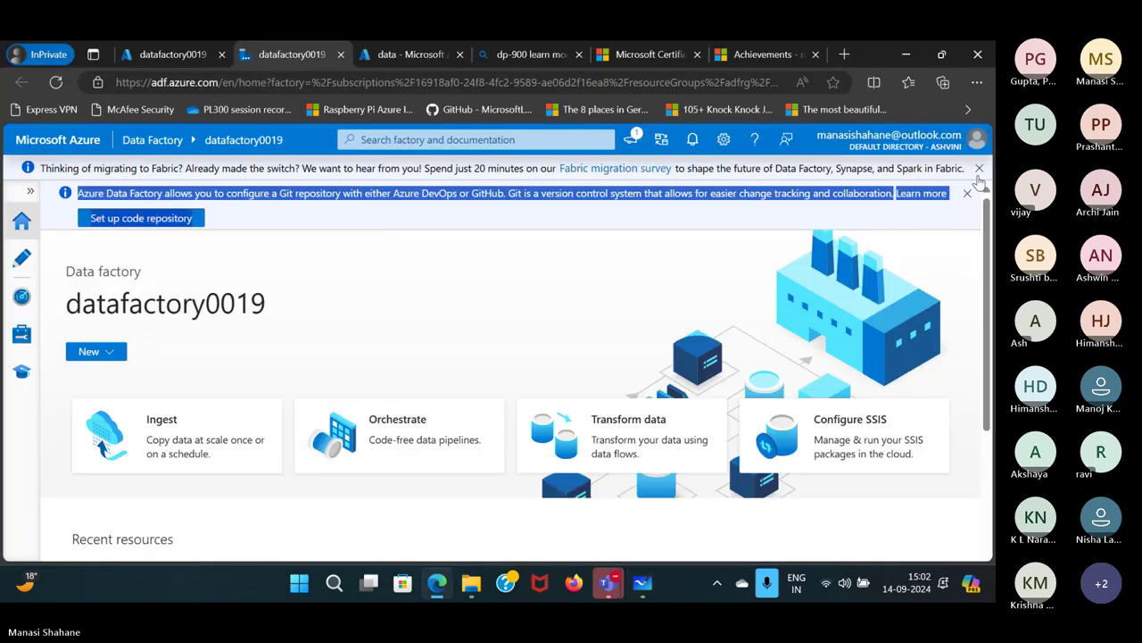
left_click(973, 205)
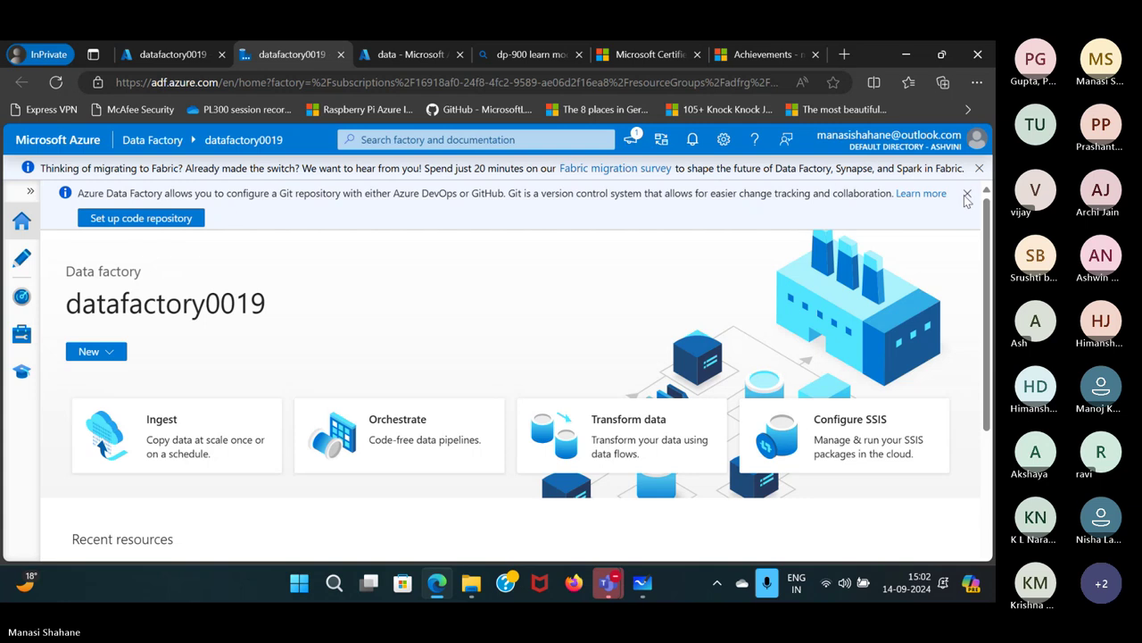
left_click(968, 194)
left_click(979, 169)
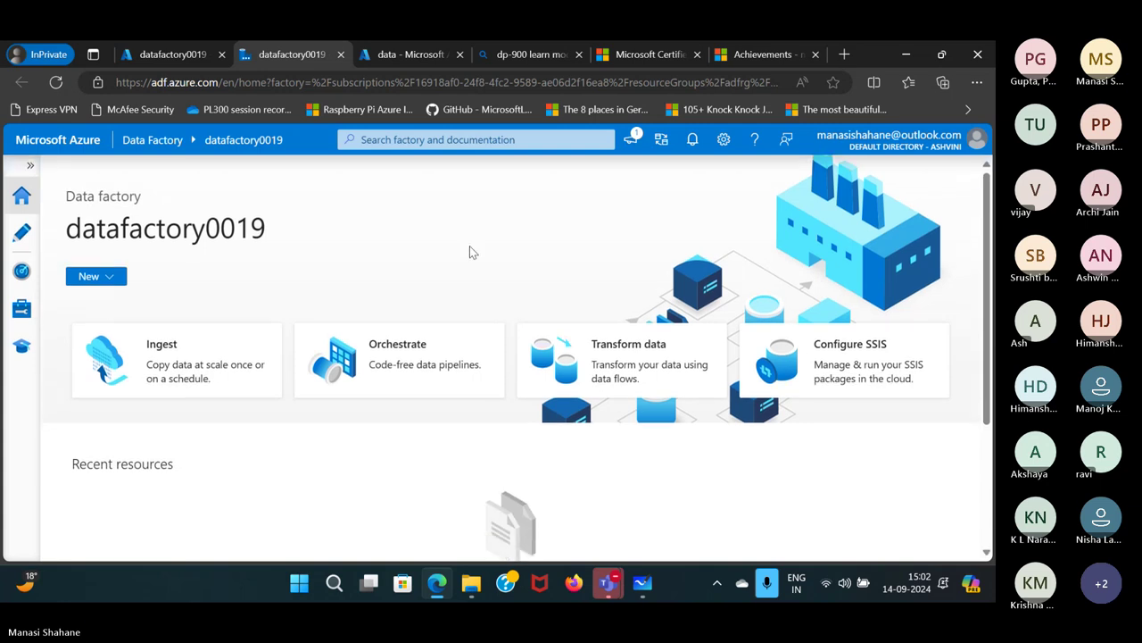
Open the CopyPipeline_BlobToBlob pipeline under Pipelines > CopyPipelines in the Author workspace.
left_click(23, 237)
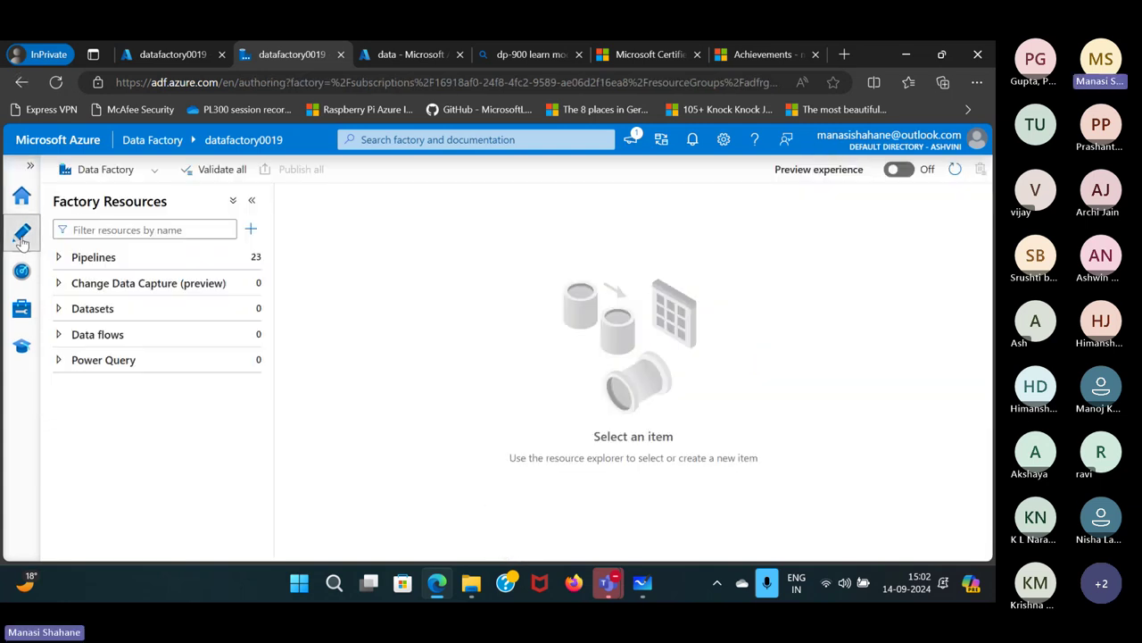
left_click(89, 257)
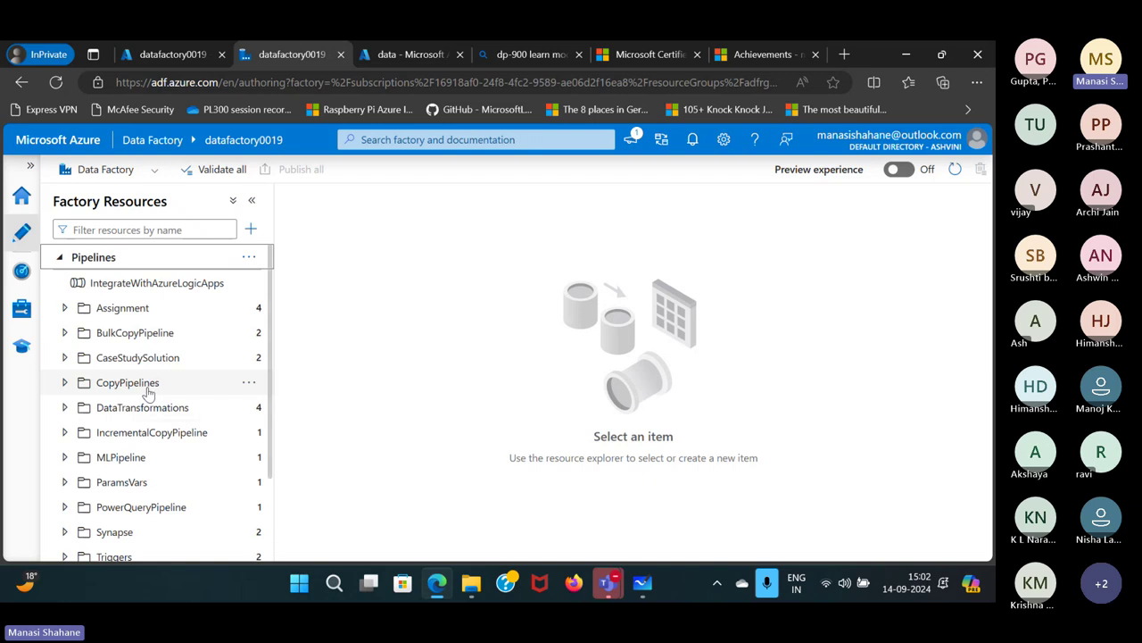
left_click(64, 382)
left_click(156, 408)
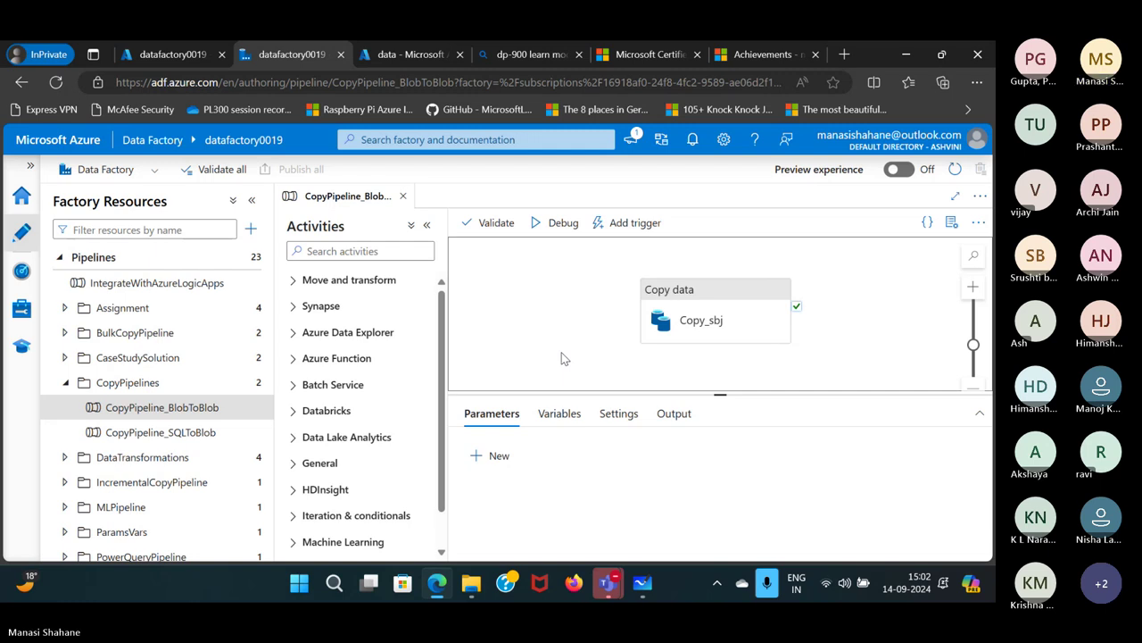
Add item '2. Create reports/dashboards: Power BI or Microsoft Fabric' to the Whiteboard note.
mouse_move(642, 582)
left_click(638, 457)
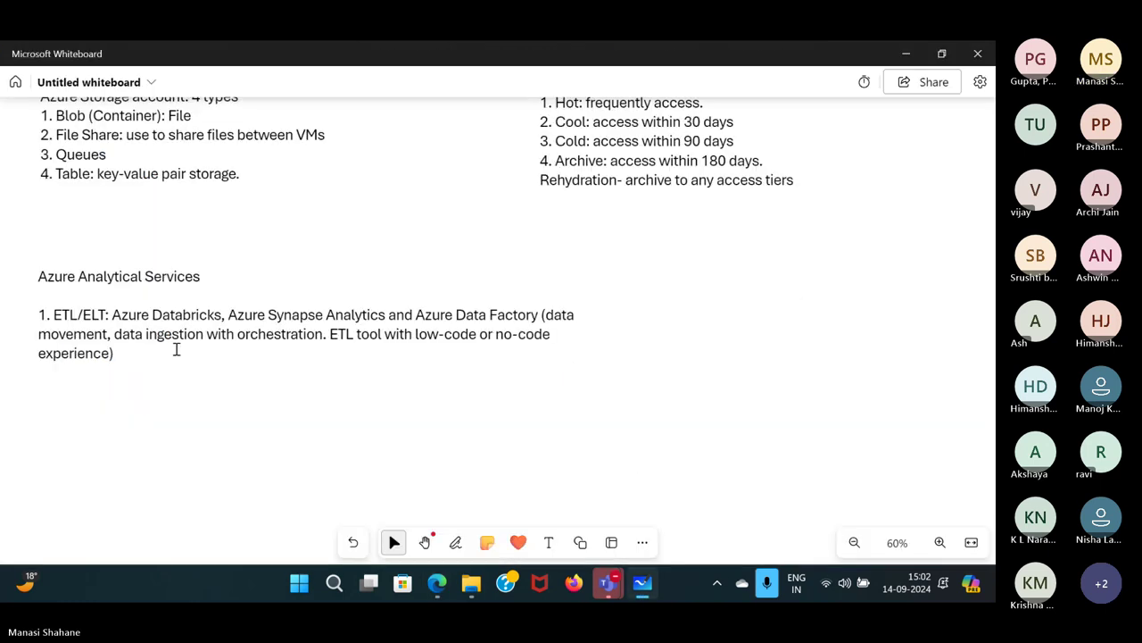
left_click(130, 354)
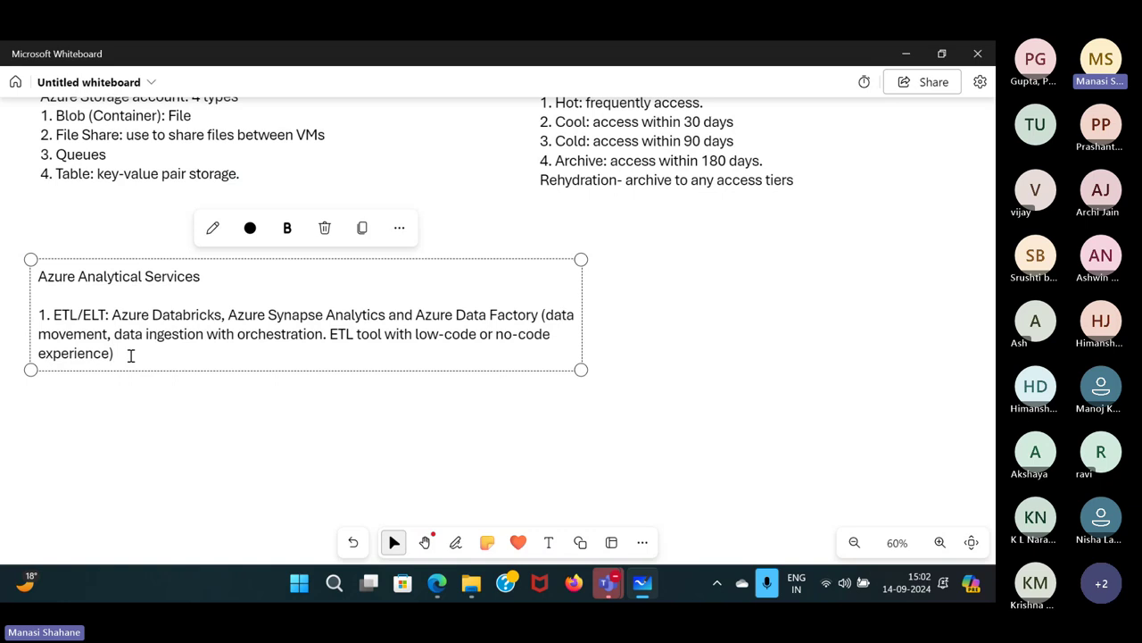
key("Return")
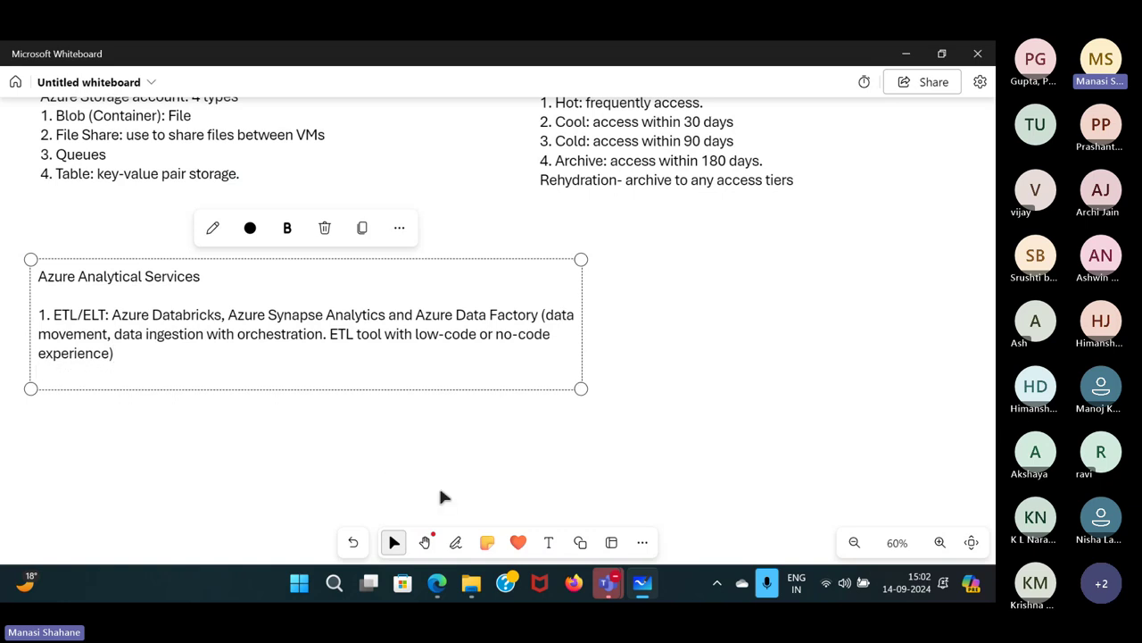
key("Return")
type("2.")
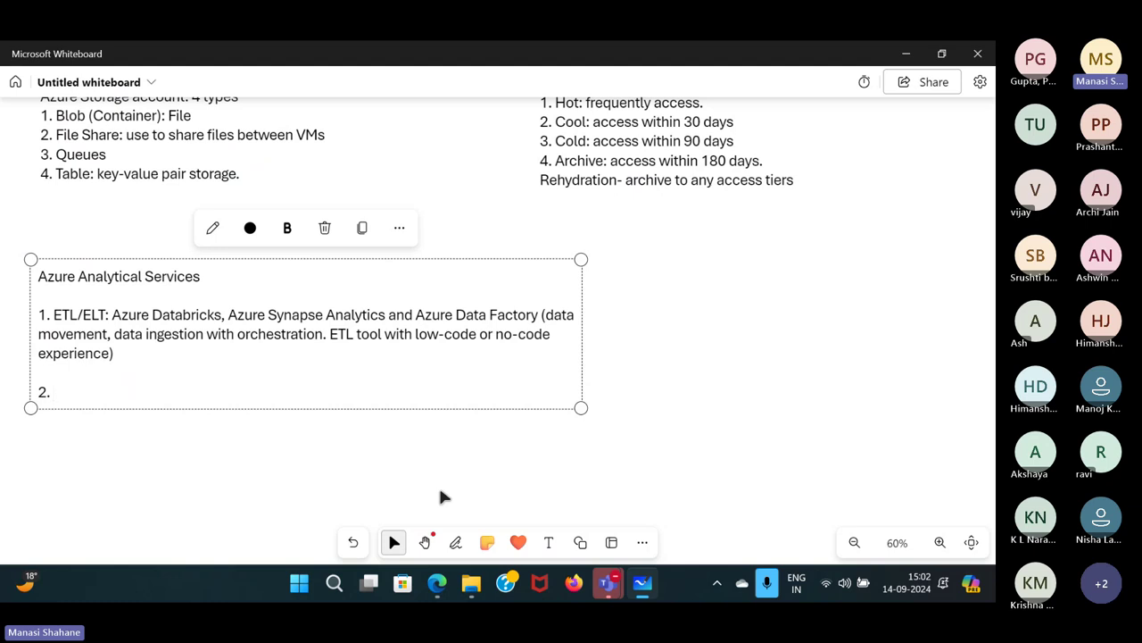
scroll(440, 491, "up", 1)
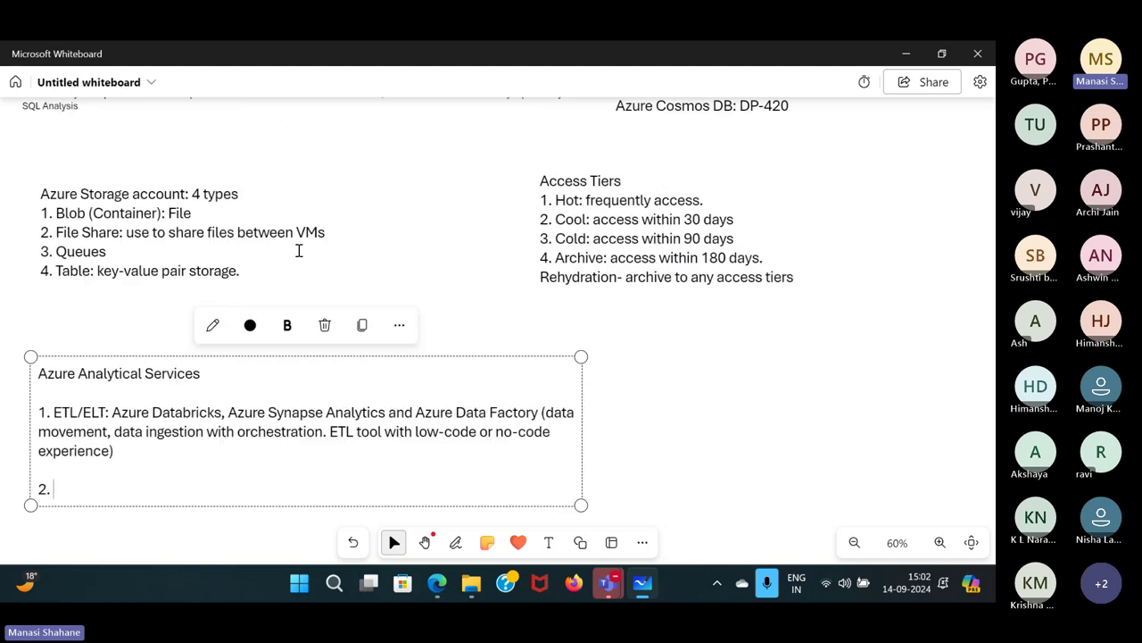
scroll(499, 246, "up", 2)
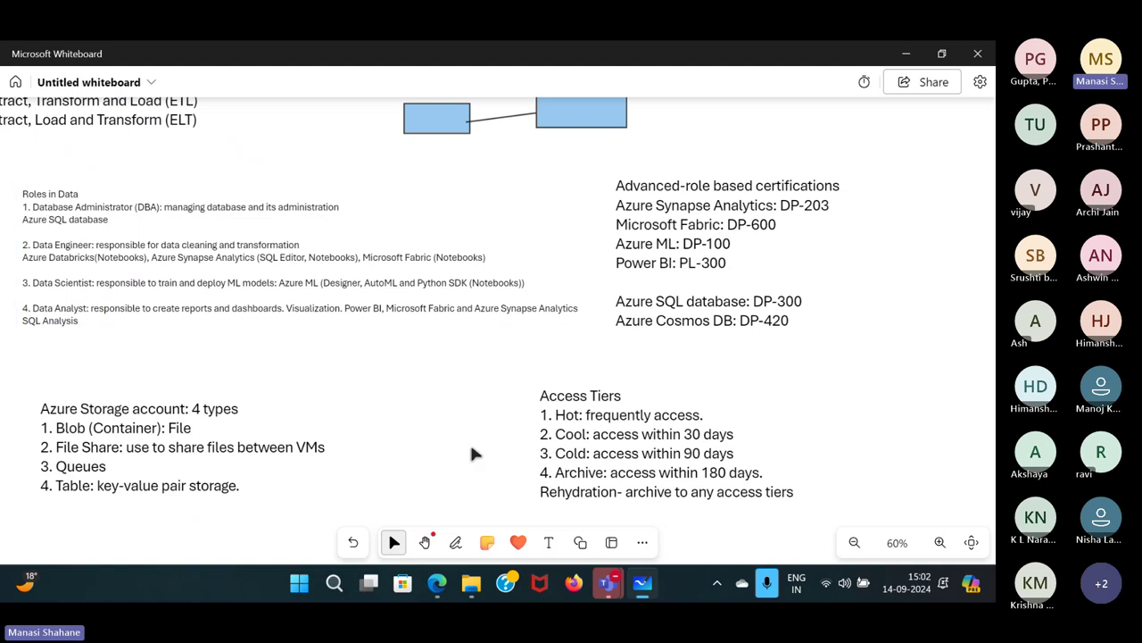
scroll(473, 454, "down", 2)
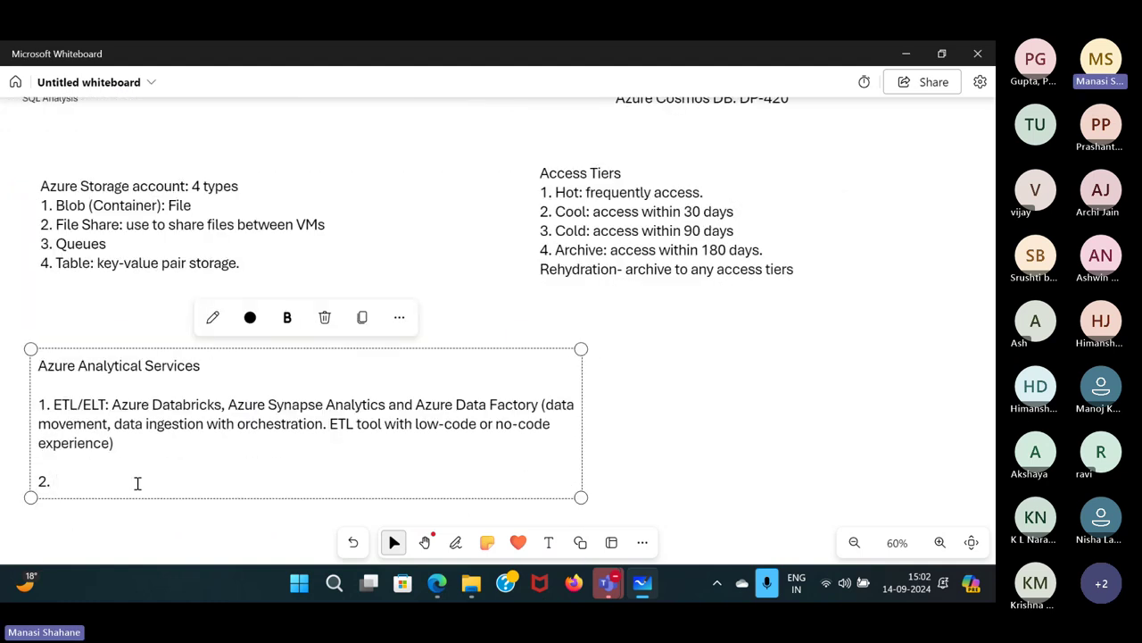
type("Create reports")
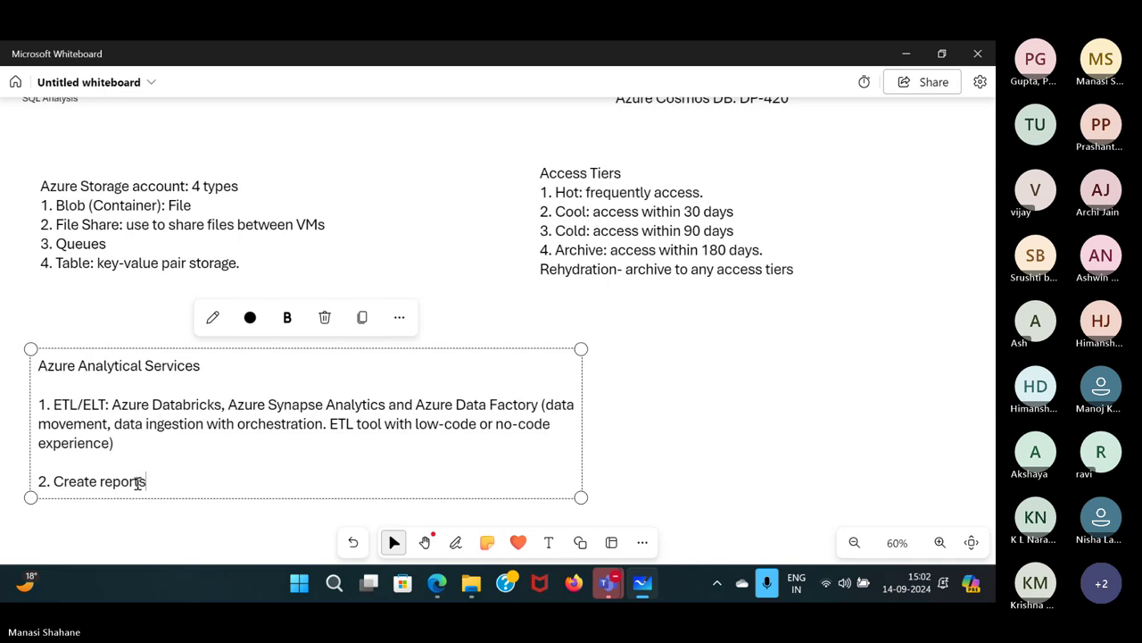
type("/dash")
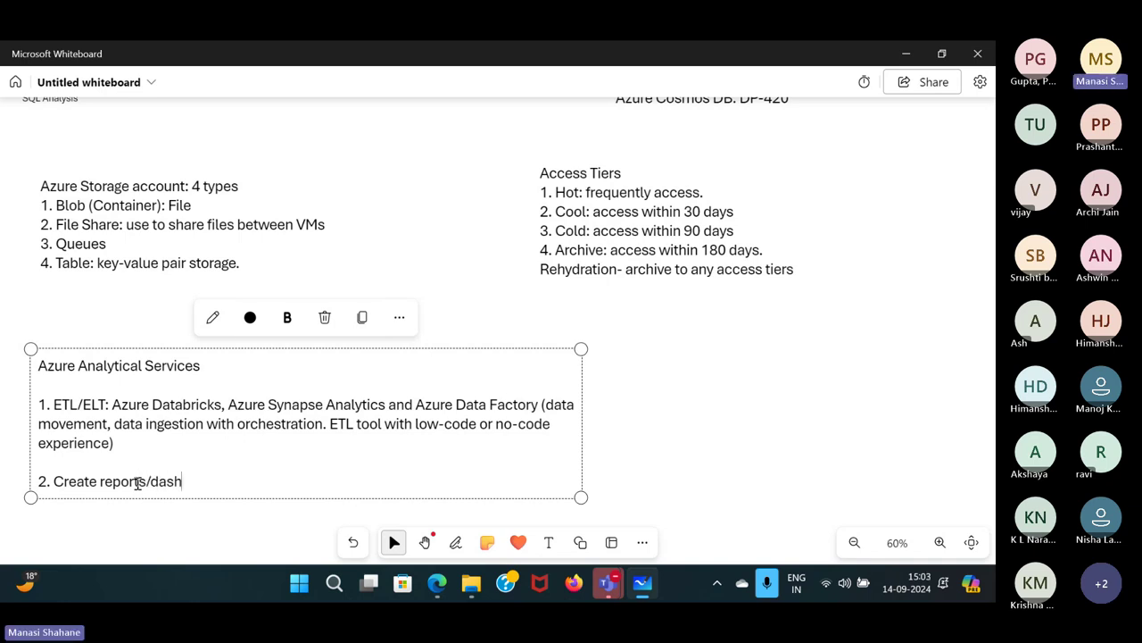
type("boards: Power BI or")
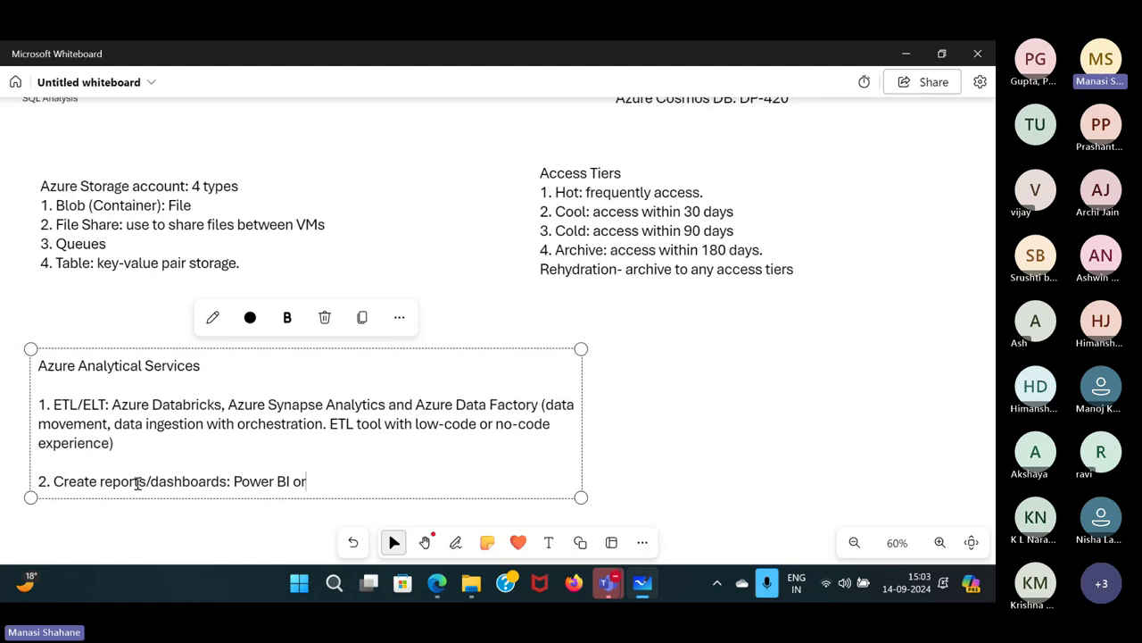
type(" Microsoft Fabric")
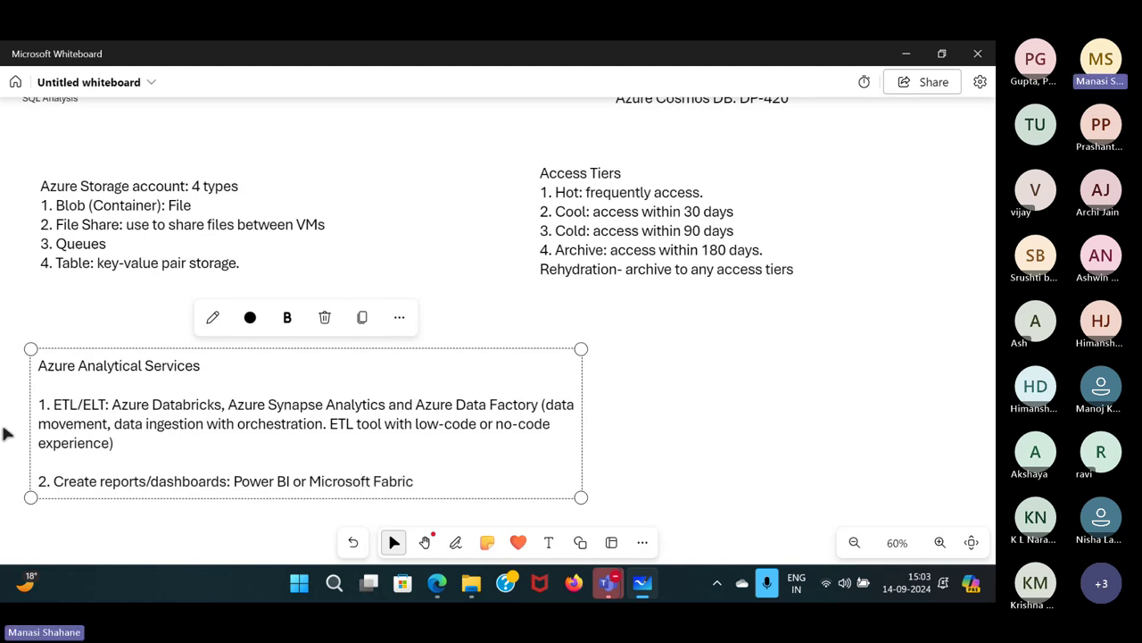
left_click(667, 434)
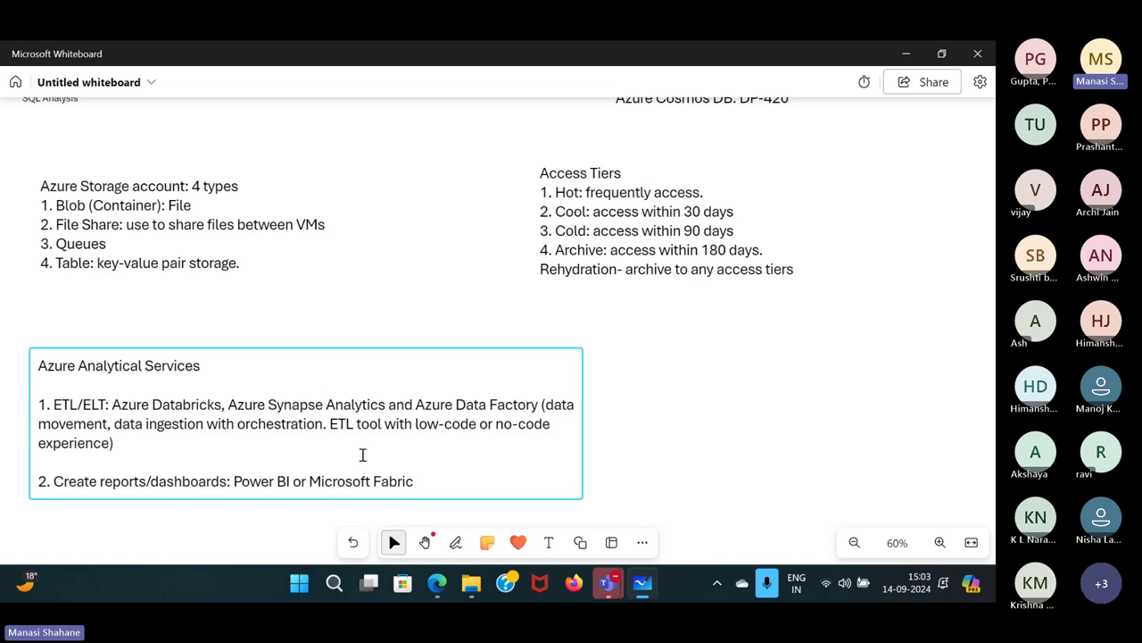
Nudge the note up and insert the line 'Azure HDInsight (Hadoop)' above the reports item.
left_click(420, 459)
left_click_drag(531, 501, 531, 469)
type(", Azu")
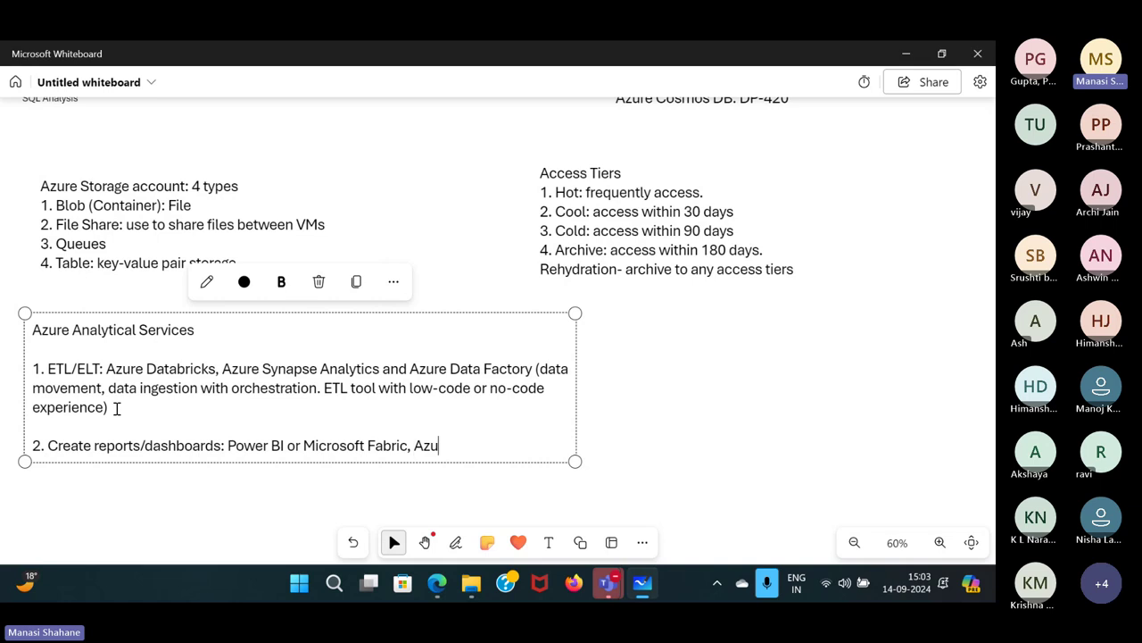
type("re")
key("BackSpace")
key("BackSpace")
key("BackSpace")
key("BackSpace")
key("BackSpace")
key("BackSpace")
key("BackSpace")
key("Up")
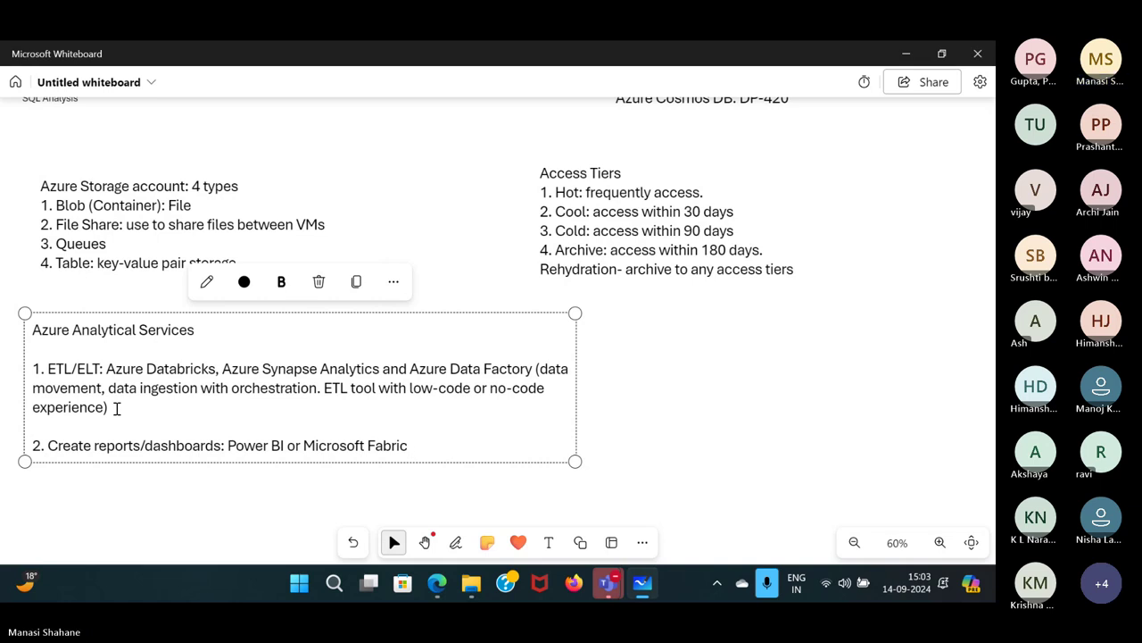
type("Azure H")
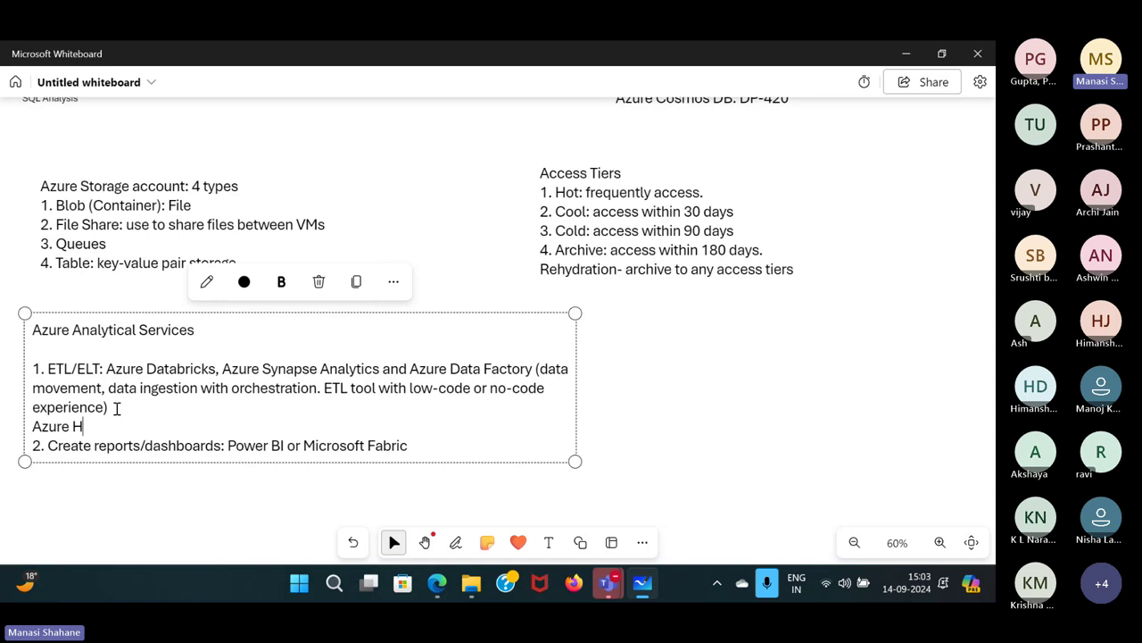
type("DInsight")
left_click(615, 401)
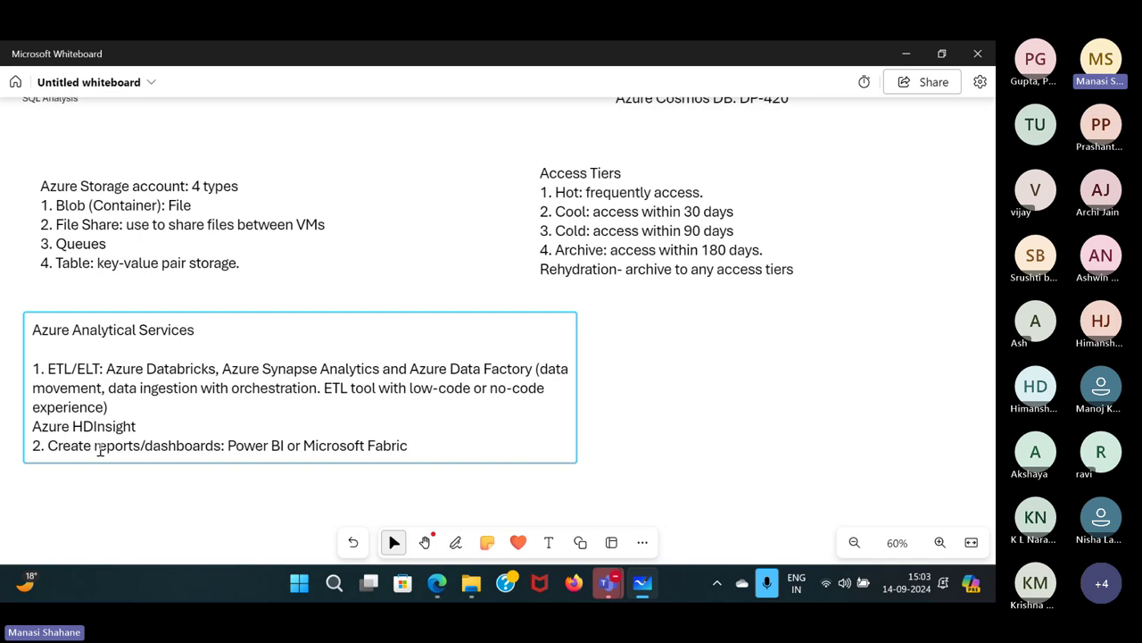
left_click(166, 428)
left_click(167, 428)
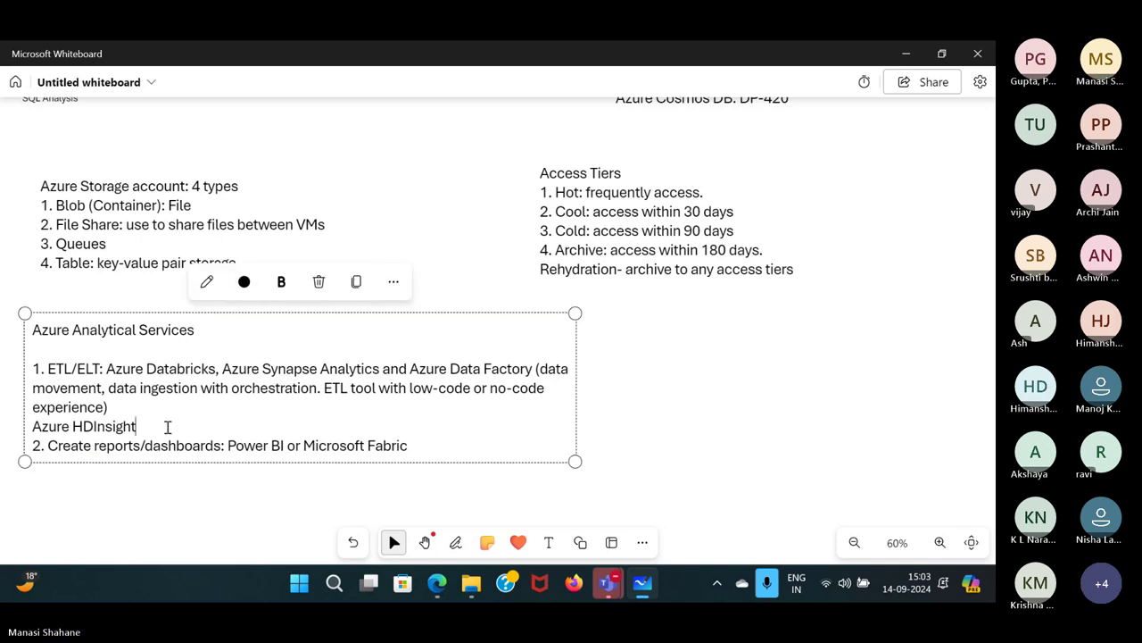
type("(Hadoop)")
left_click(663, 462)
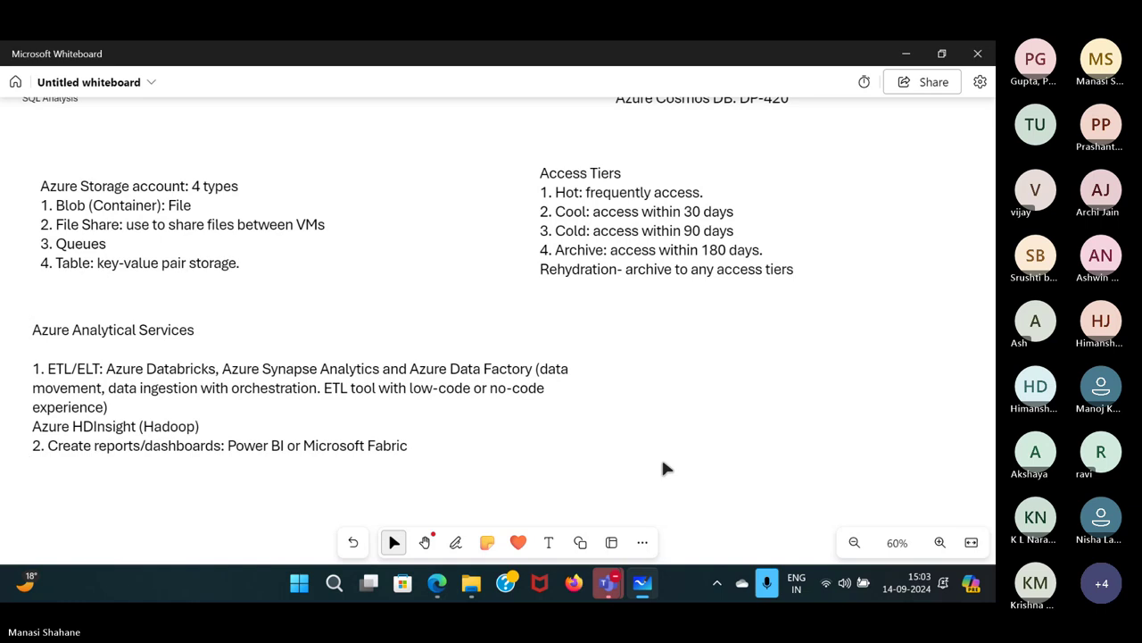